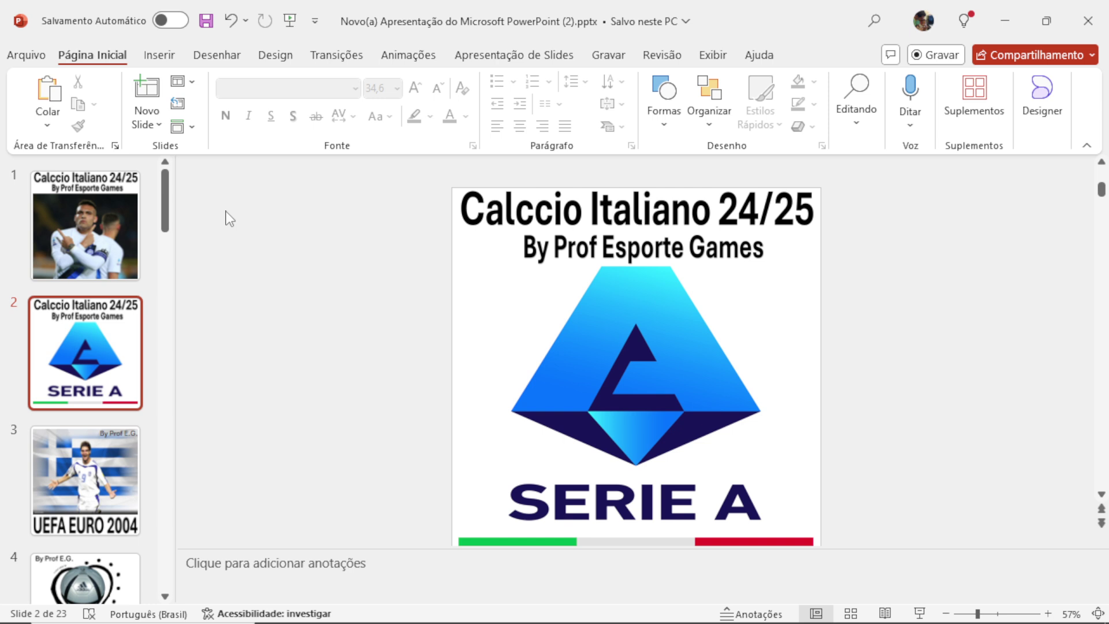
# - Select the Serie A logo slide and start saving a copy in the Calccio 24 25 folder on the desktop
pyautogui.click(85, 225)
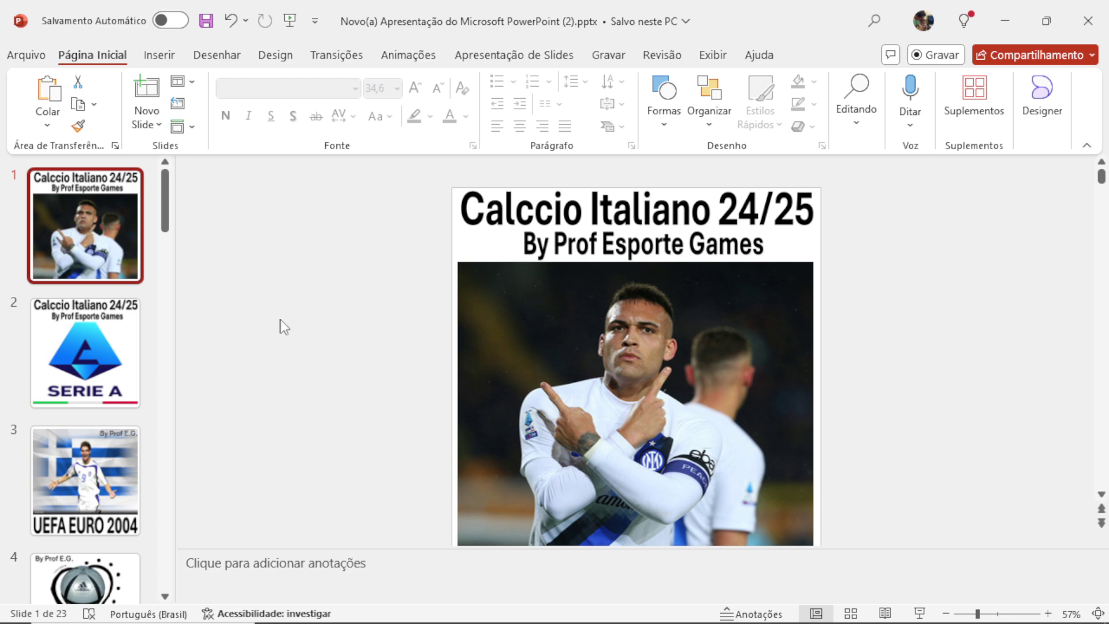
pyautogui.click(560, 400)
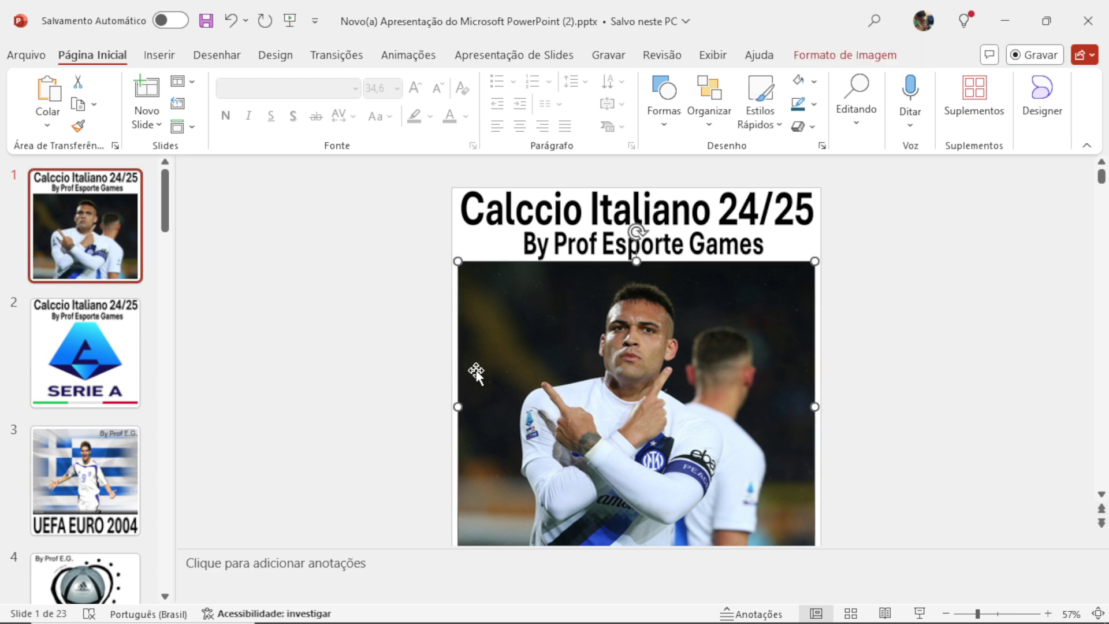
pyautogui.click(104, 354)
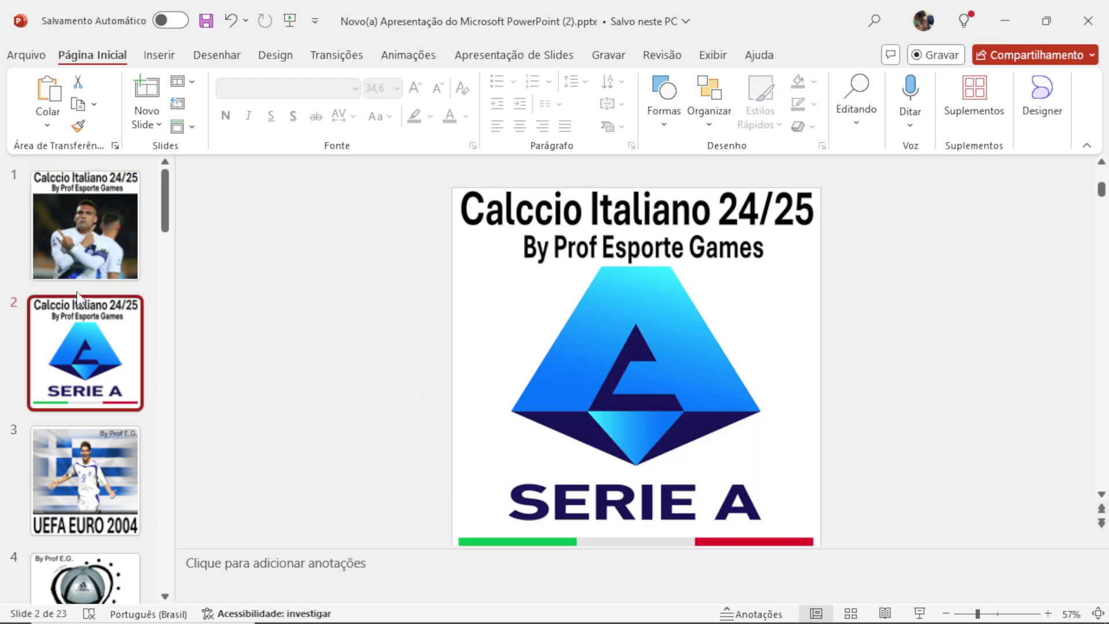
pyautogui.click(23, 56)
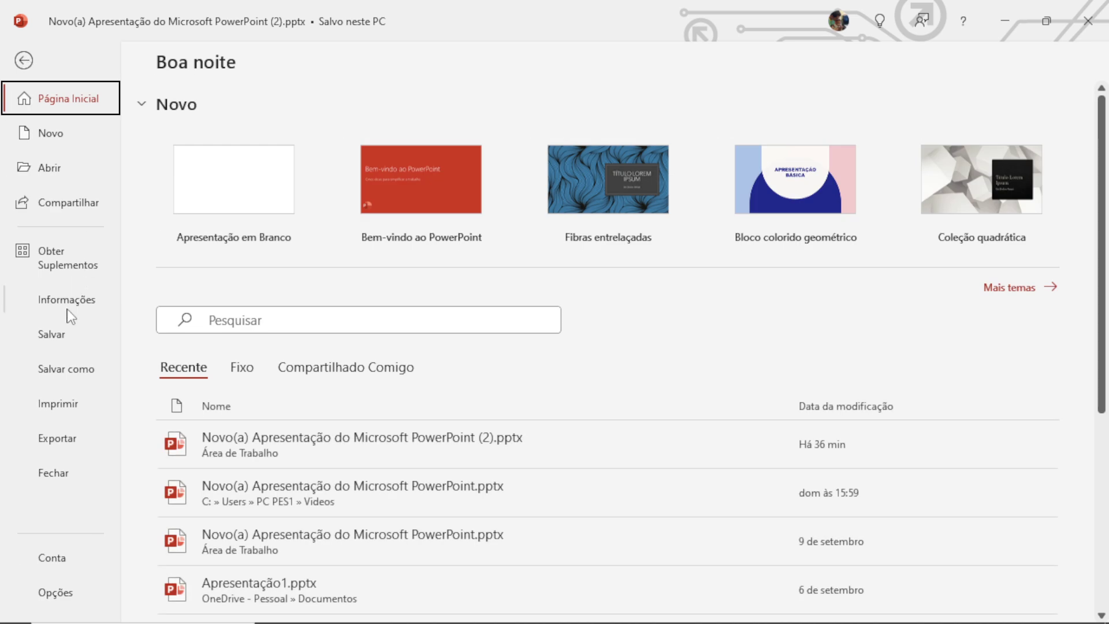
pyautogui.click(79, 370)
pyautogui.click(220, 413)
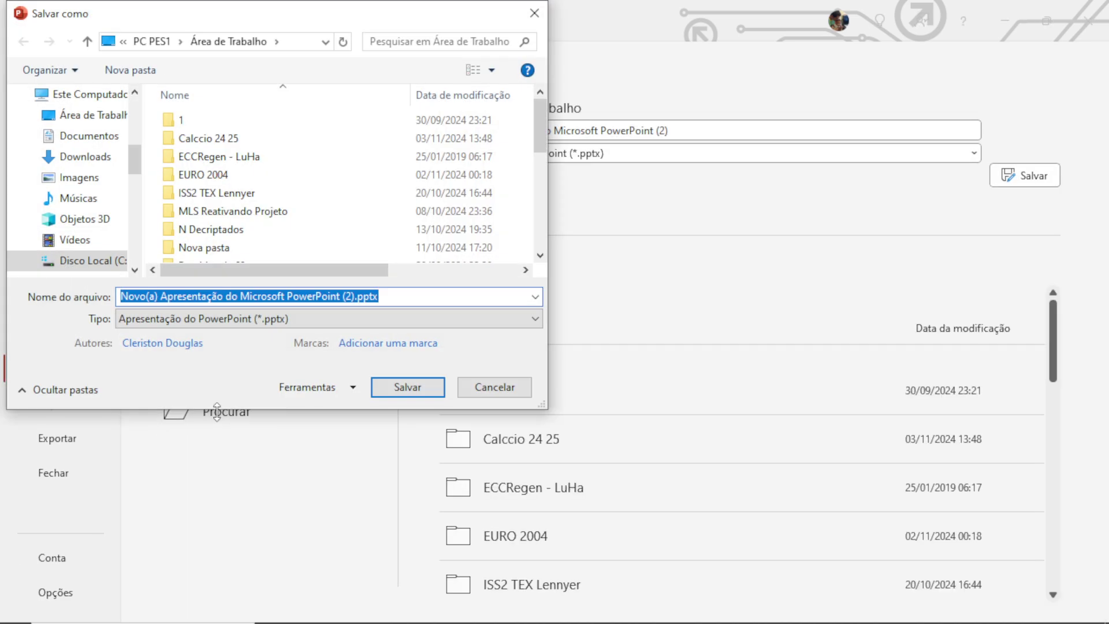
pyautogui.doubleClick(203, 139)
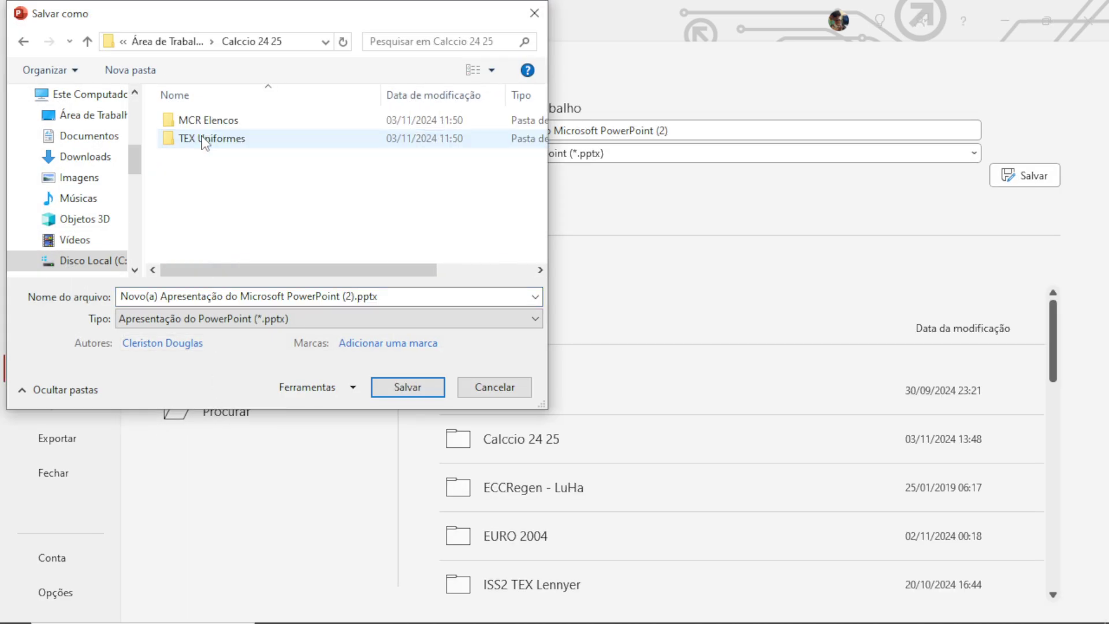
# - Name the copy Logo1, set its type to JPEG (*.jpg), and export only the current slide
pyautogui.click(297, 297)
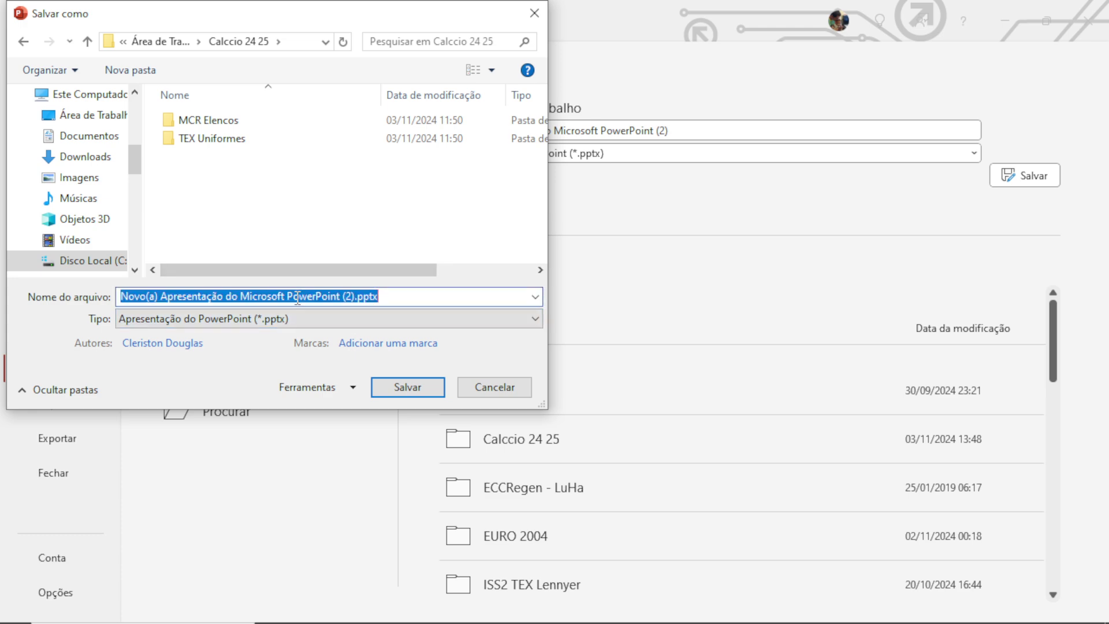
pyautogui.write('Logo')
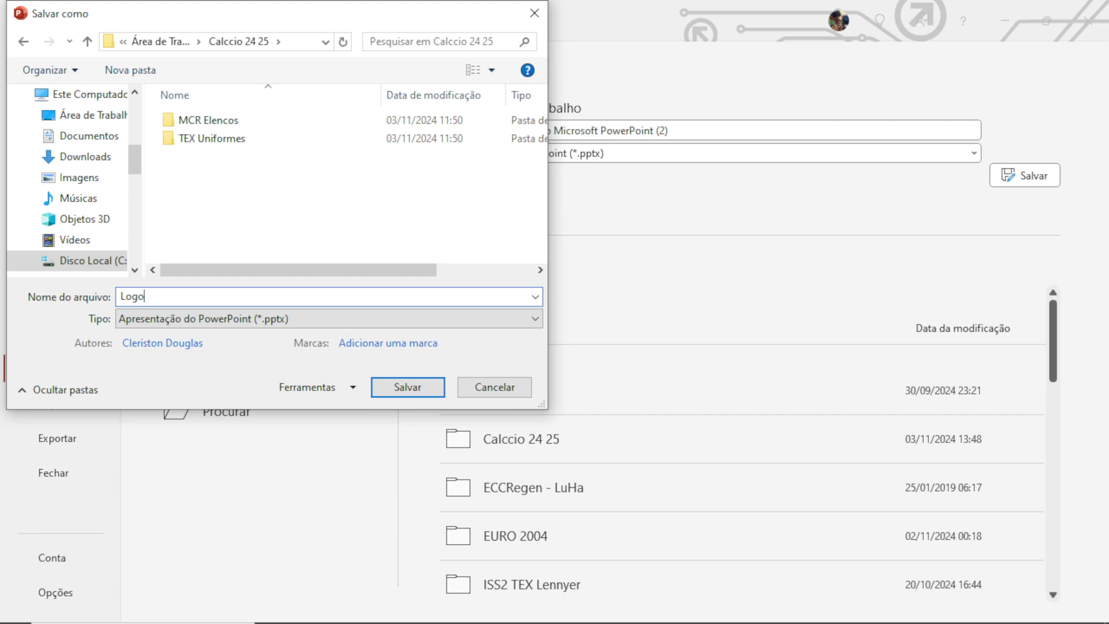
pyautogui.write('1')
pyautogui.click(290, 320)
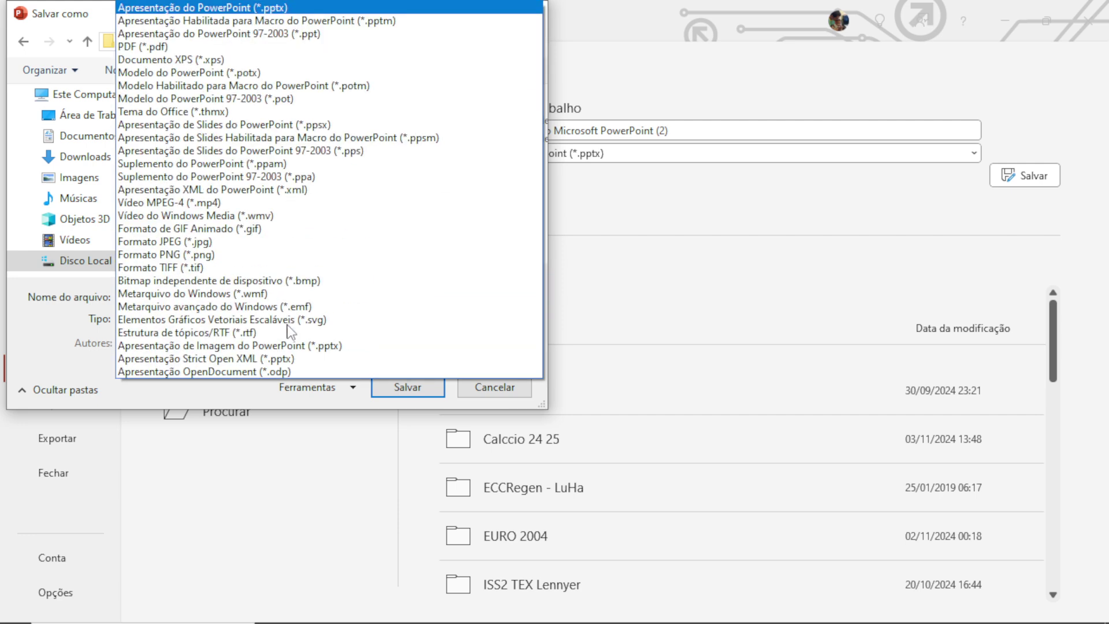
pyautogui.click(201, 242)
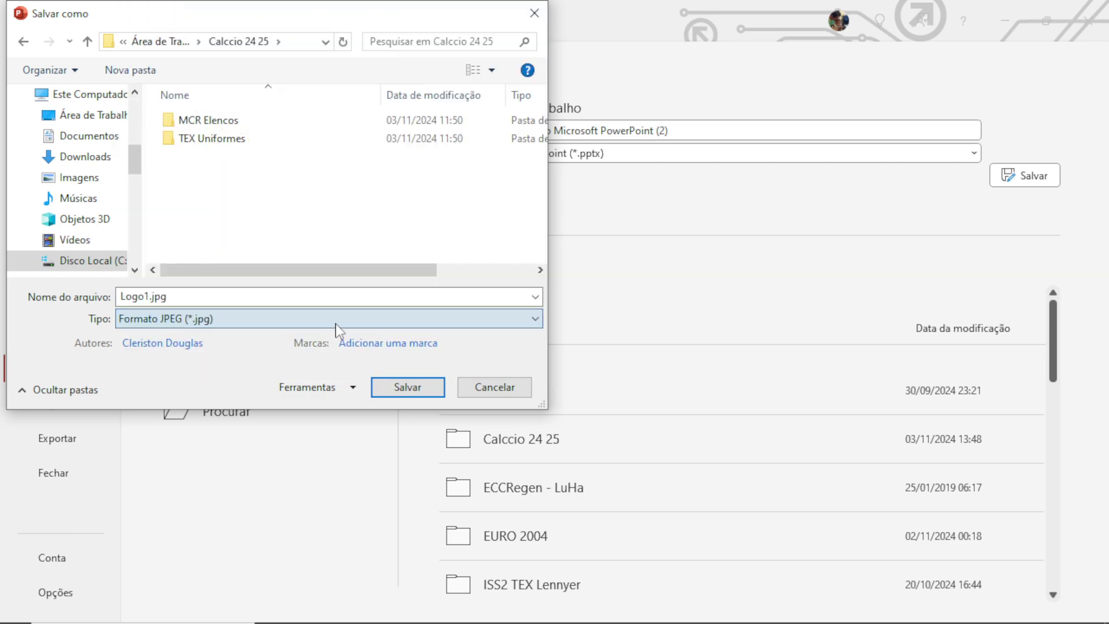
pyautogui.click(408, 388)
pyautogui.click(564, 368)
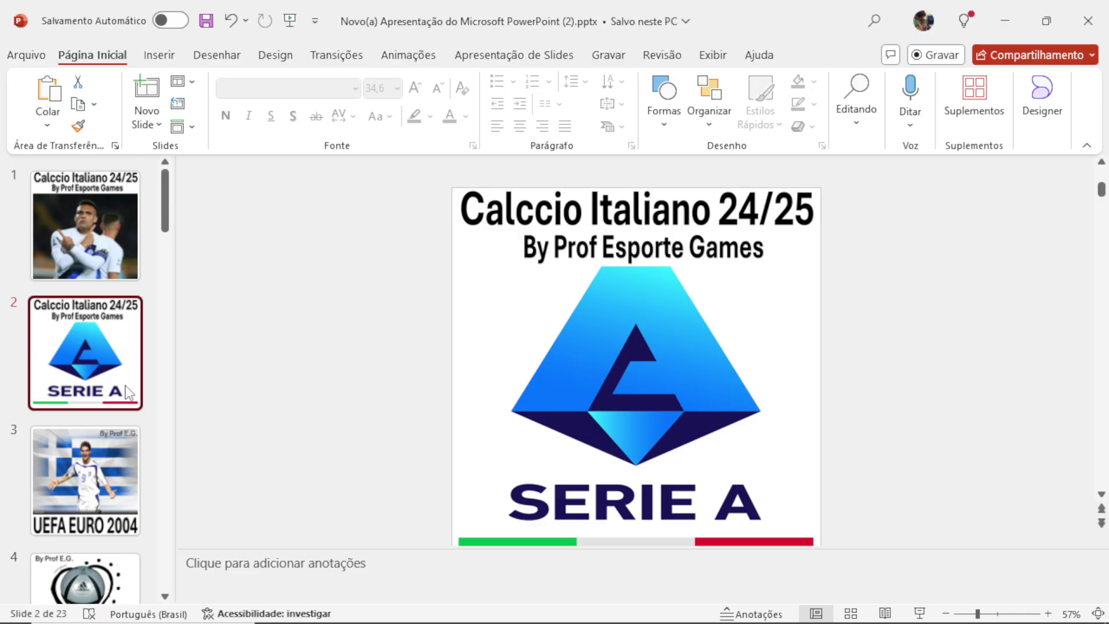
# - Select the slide with the football player photo and start saving a copy in the Calccio 24 25 folder
pyautogui.click(111, 243)
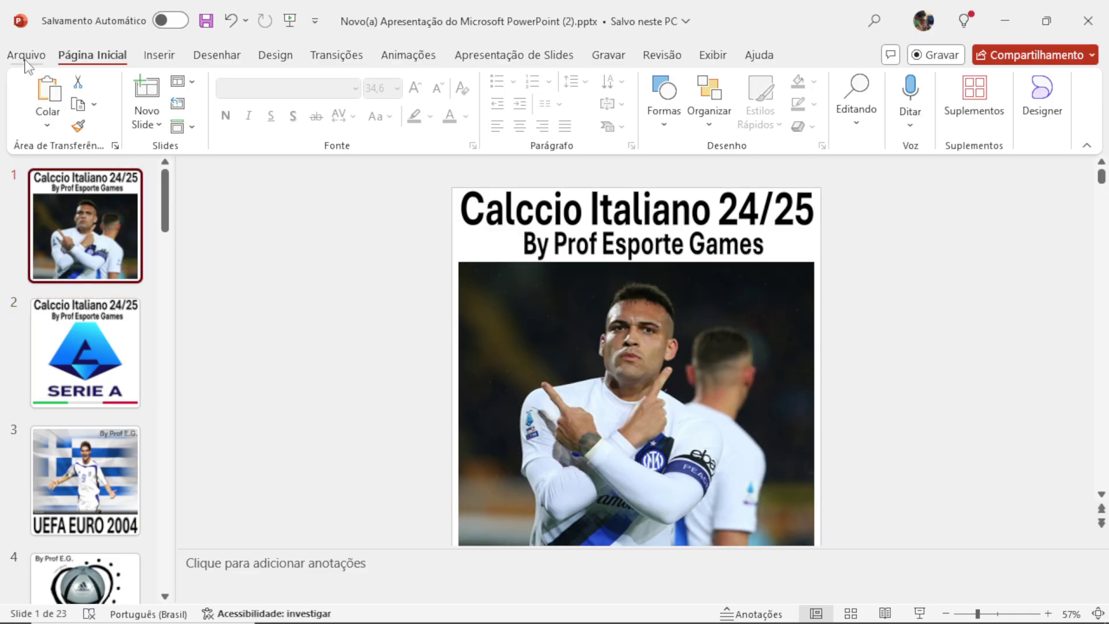
pyautogui.click(26, 56)
pyautogui.click(66, 367)
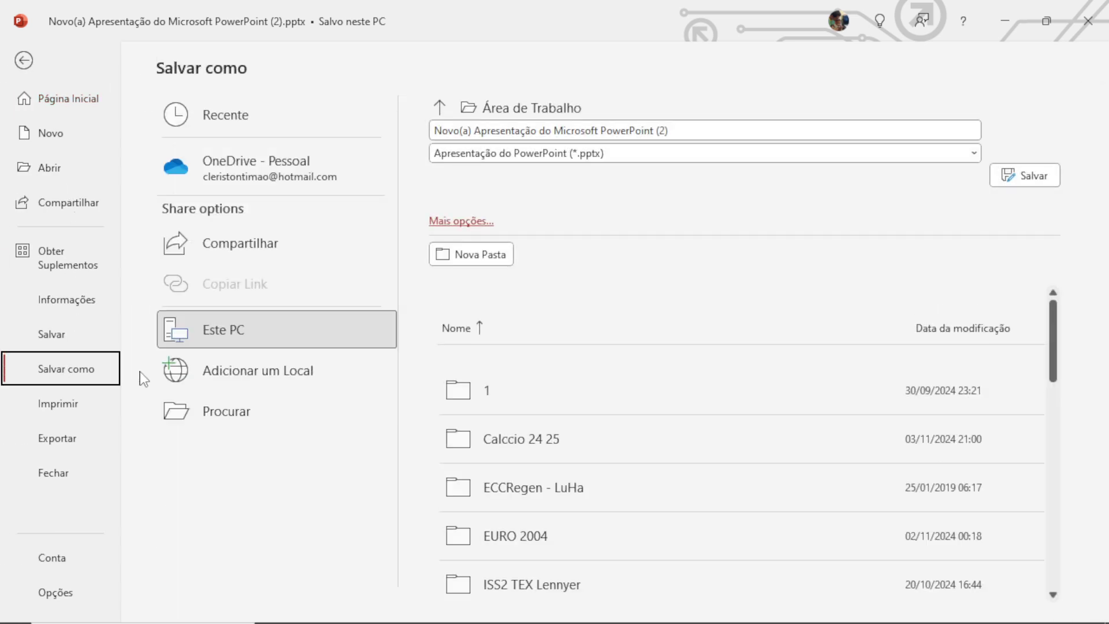
pyautogui.click(238, 417)
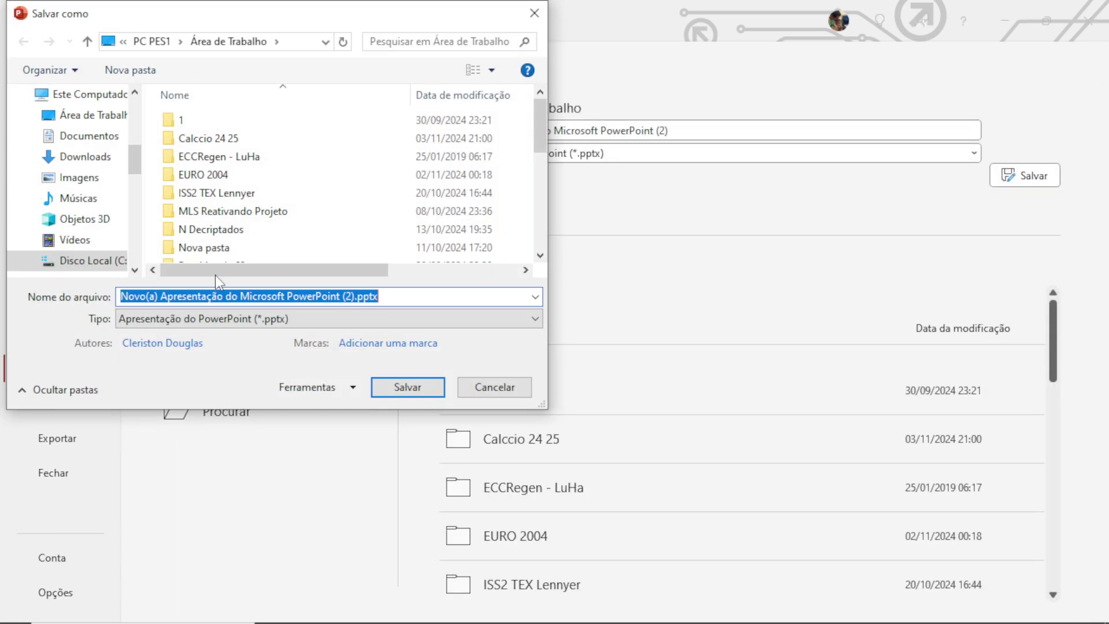
pyautogui.doubleClick(197, 138)
# - Name the copy Logo2, set its type to JPEG (*.jpg), and export only the current slide
pyautogui.write('Logo2')
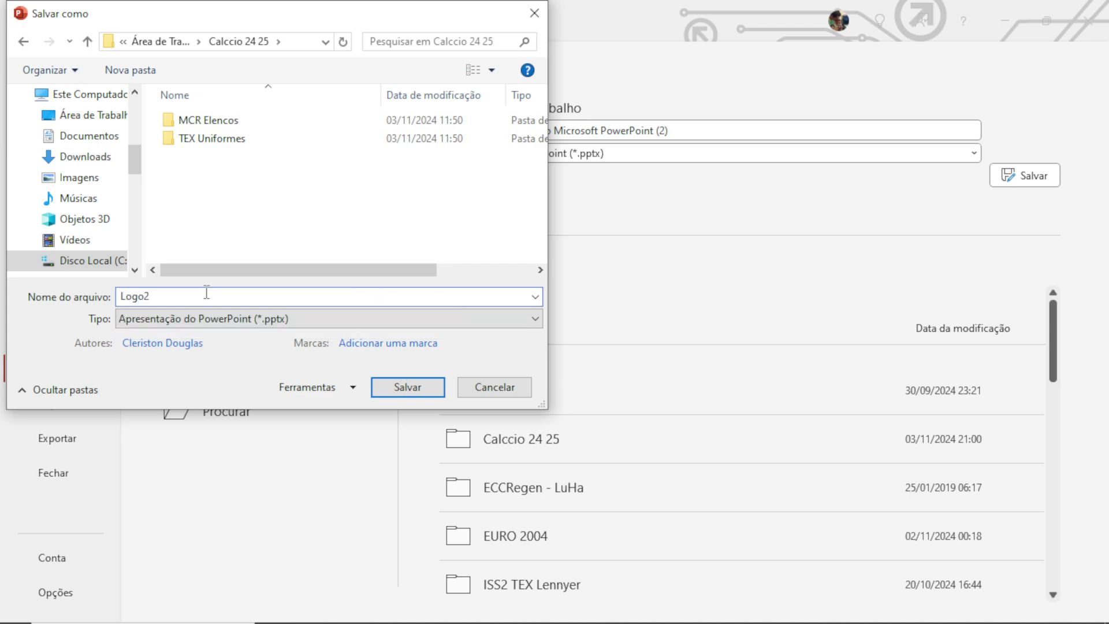
pyautogui.click(217, 319)
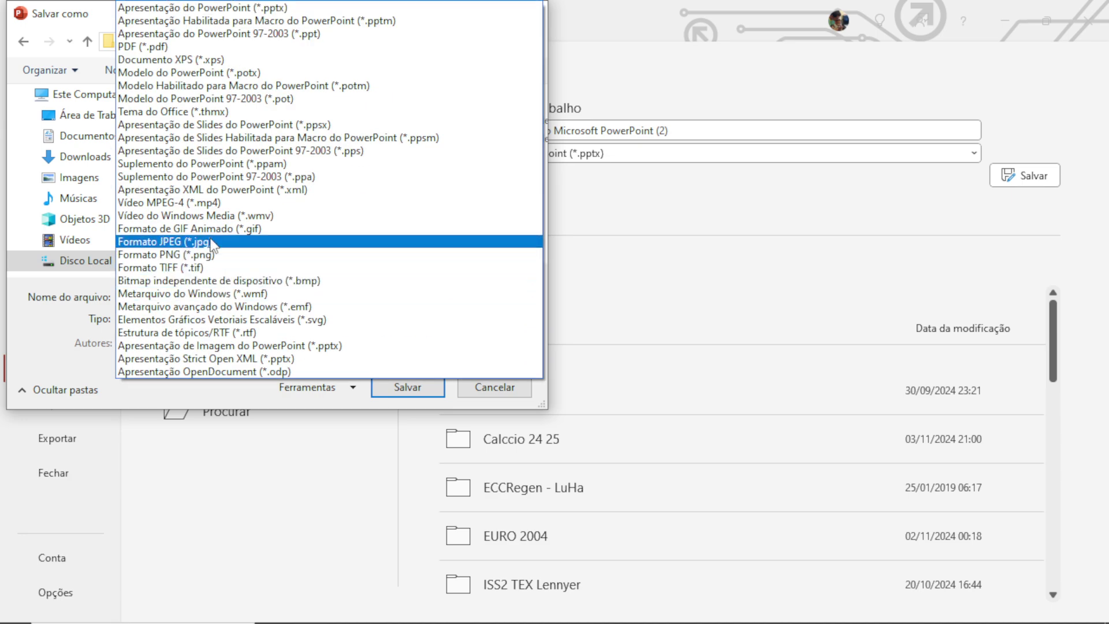
pyautogui.click(211, 242)
pyautogui.click(406, 387)
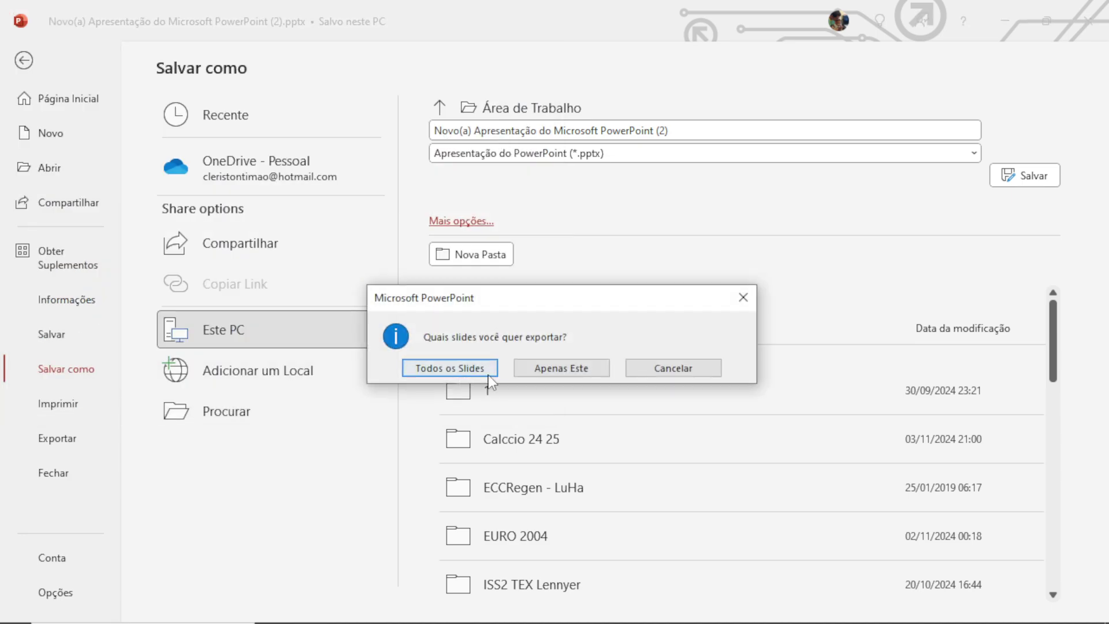
pyautogui.click(541, 368)
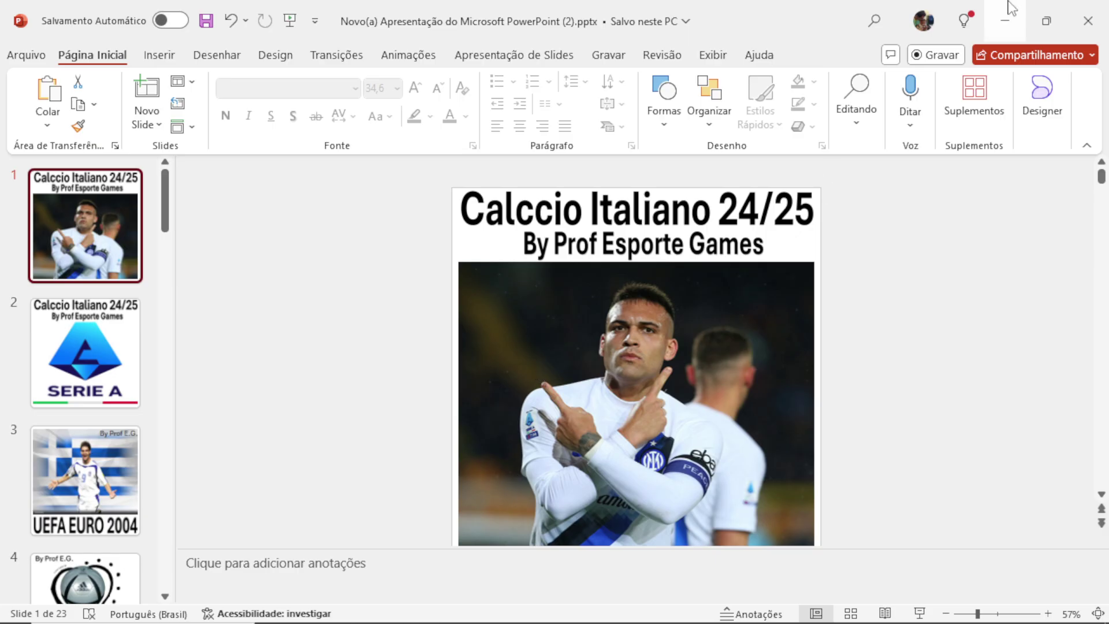
# - Switch to File Explorer, open the Calccio 24 25 folder on the desktop, and show its files as large icons
pyautogui.click(1009, 4)
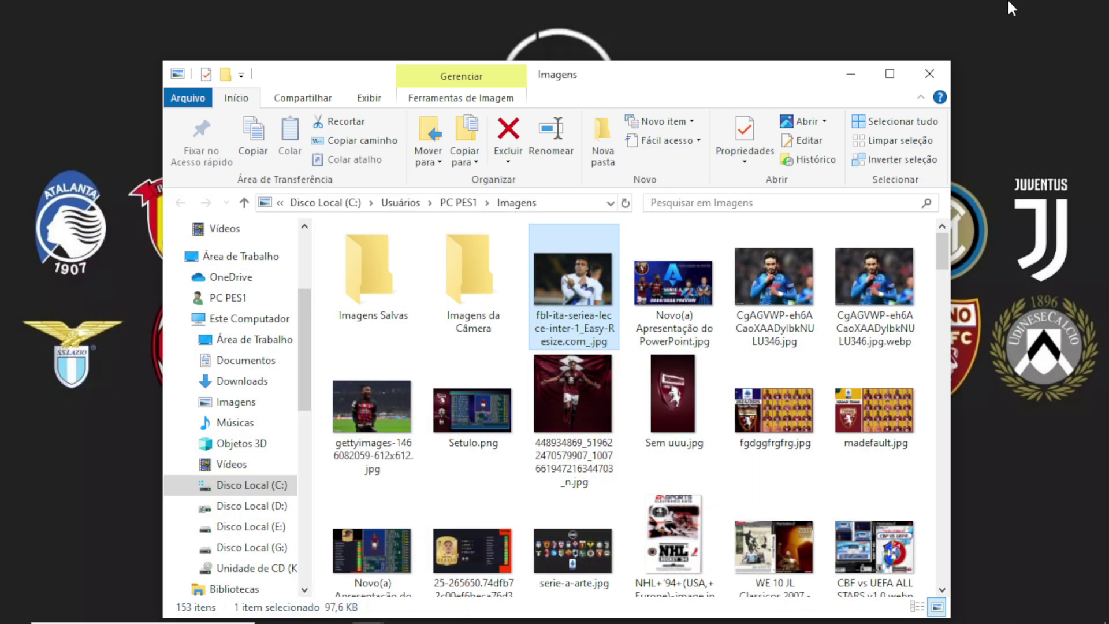
pyautogui.click(260, 344)
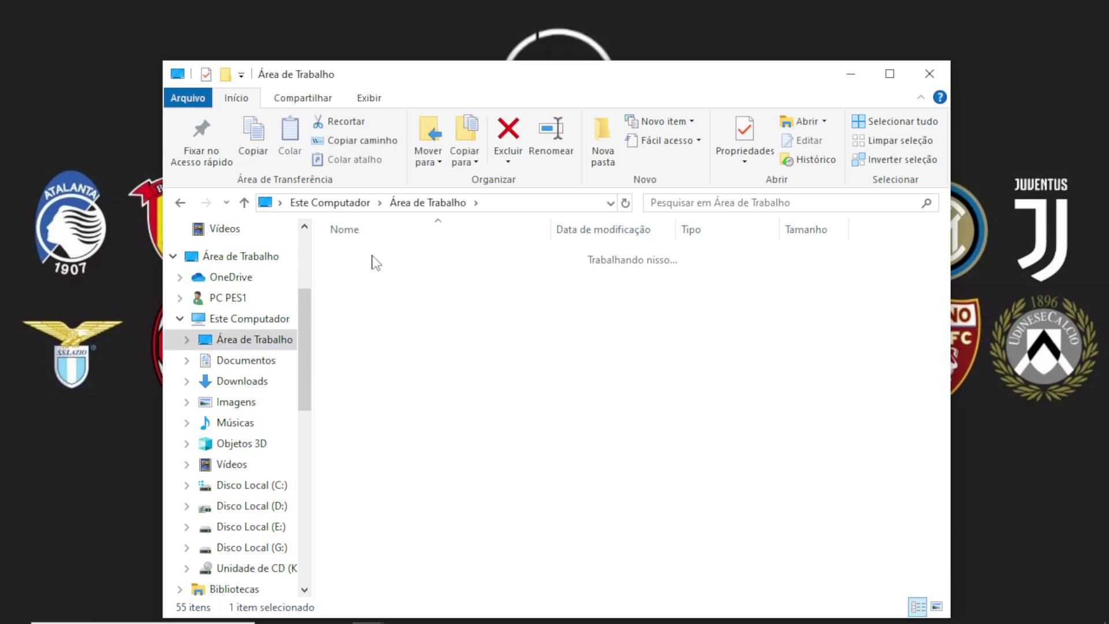
pyautogui.doubleClick(377, 263)
pyautogui.rightClick(730, 455)
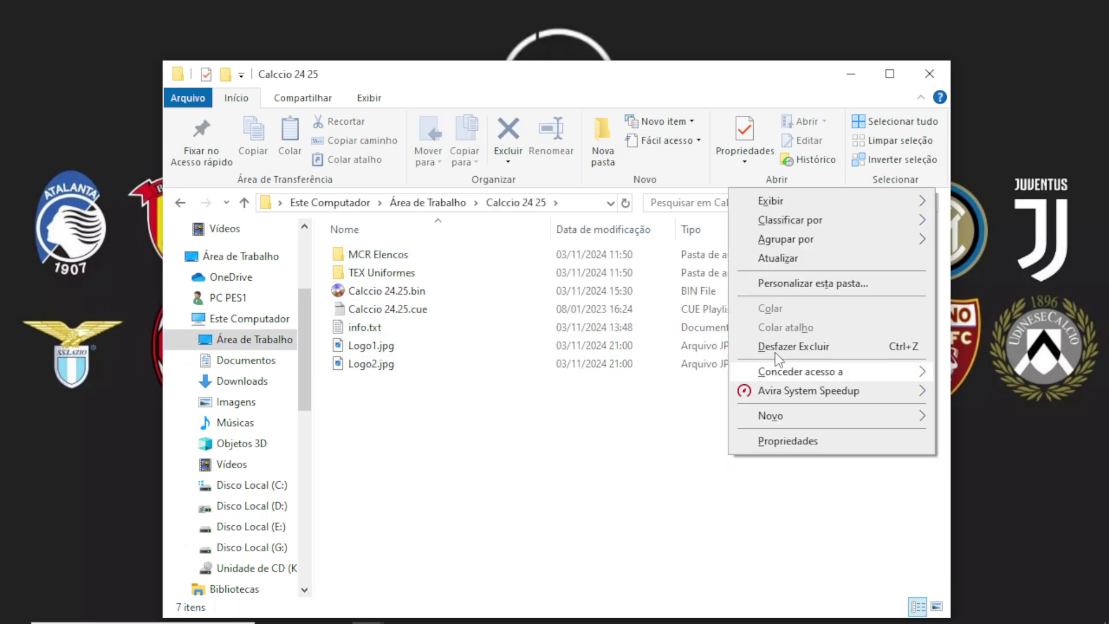
pyautogui.moveTo(775, 201)
pyautogui.click(625, 220)
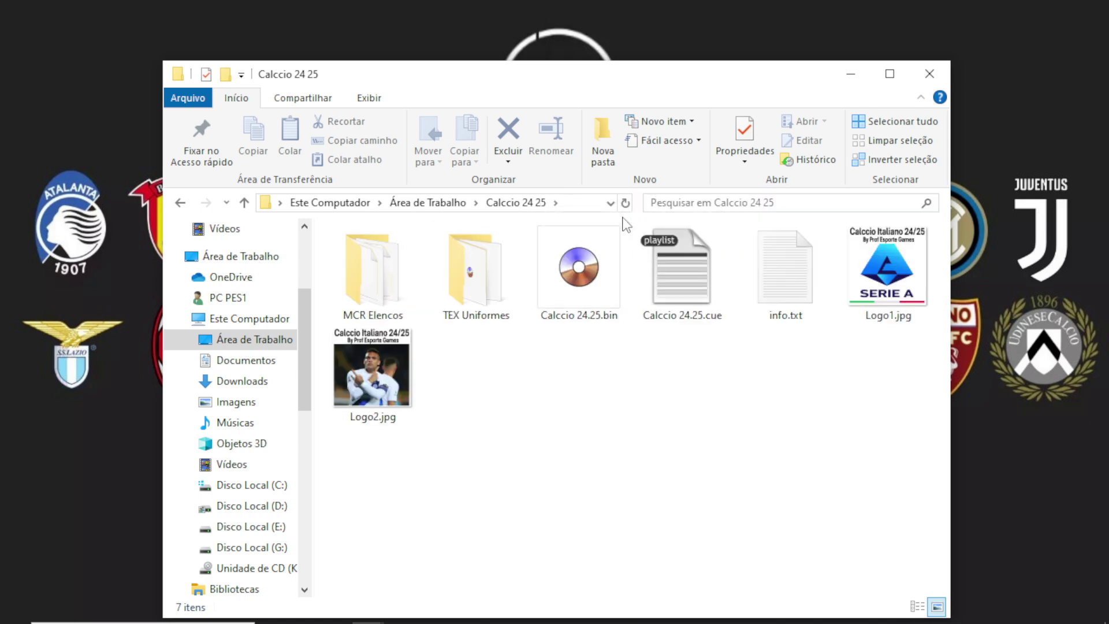
# - Display the folder's files as extra large icons and check the previews of Logo1.jpg and Logo2.jpg
pyautogui.rightClick(663, 424)
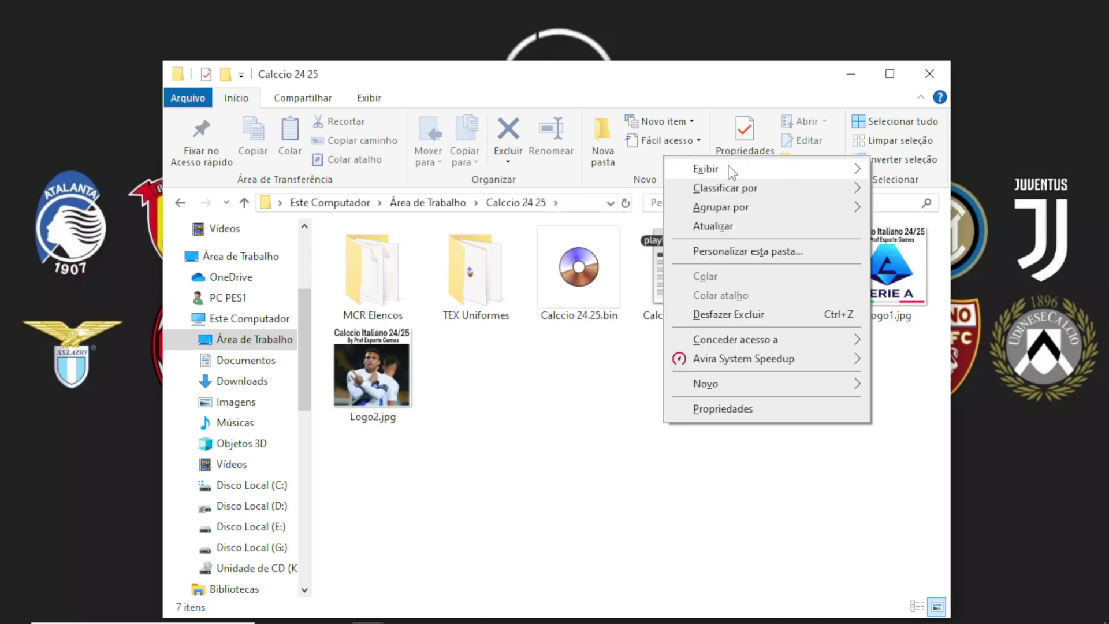
pyautogui.moveTo(861, 168)
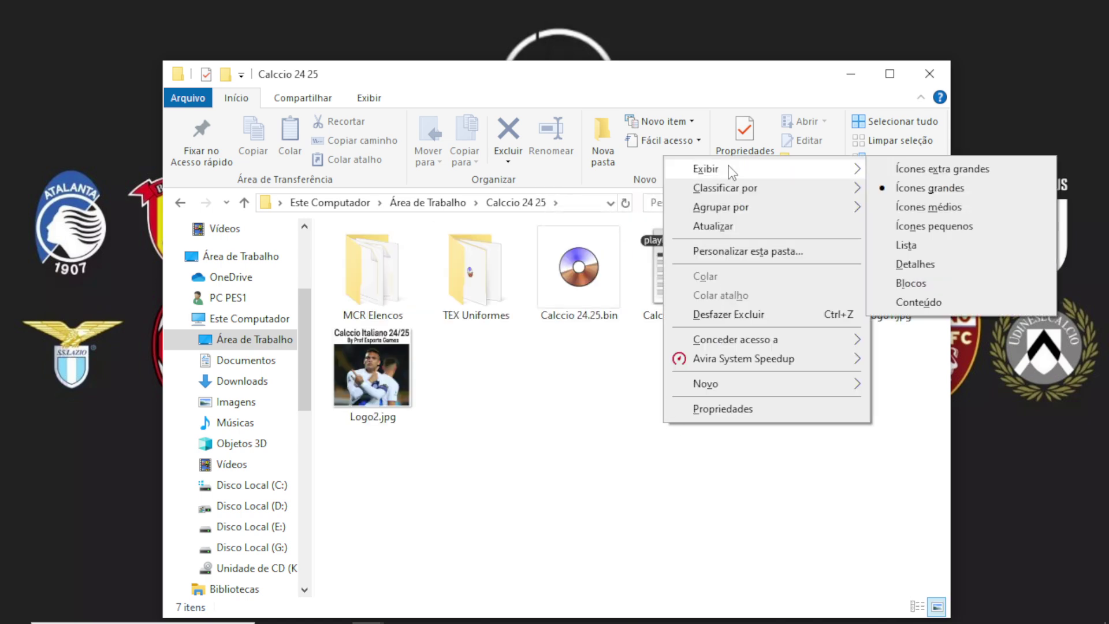
pyautogui.click(919, 171)
pyautogui.scroll(-5, 855, 231)
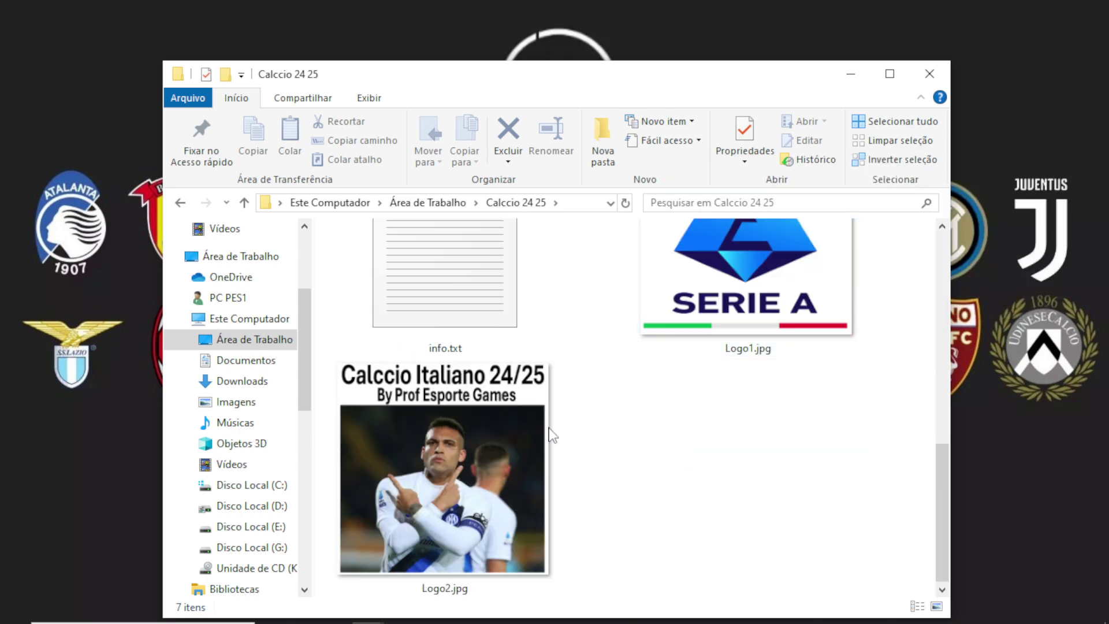
pyautogui.click(502, 436)
pyautogui.click(739, 258)
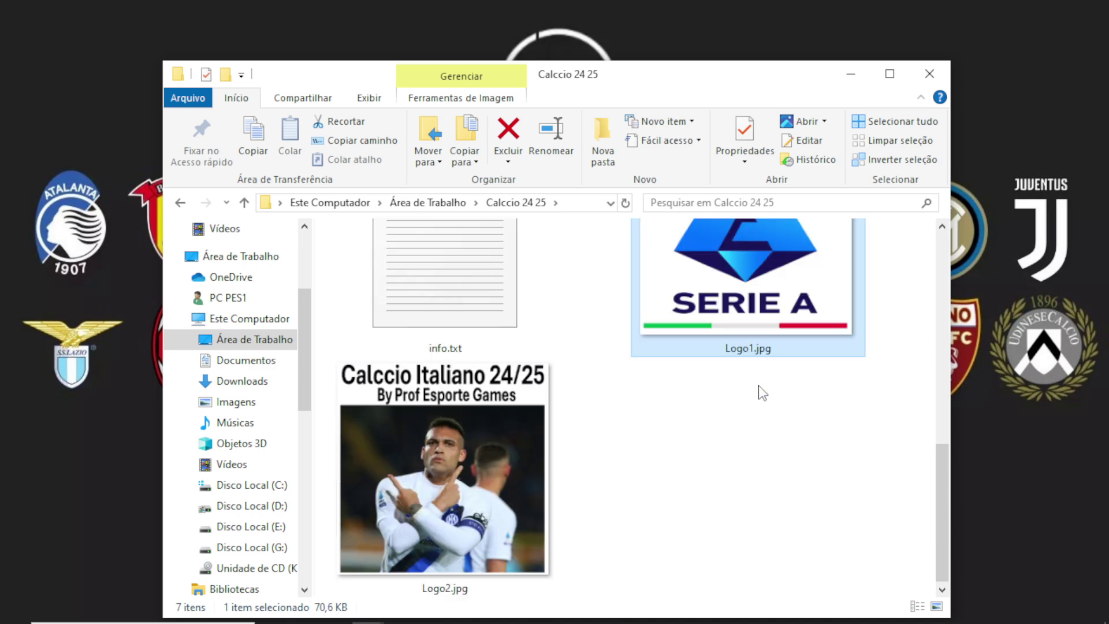
# - Open Pixelformer, place its window beside the folder window, and load Logo2.jpg into it
pyautogui.moveTo(564, 622)
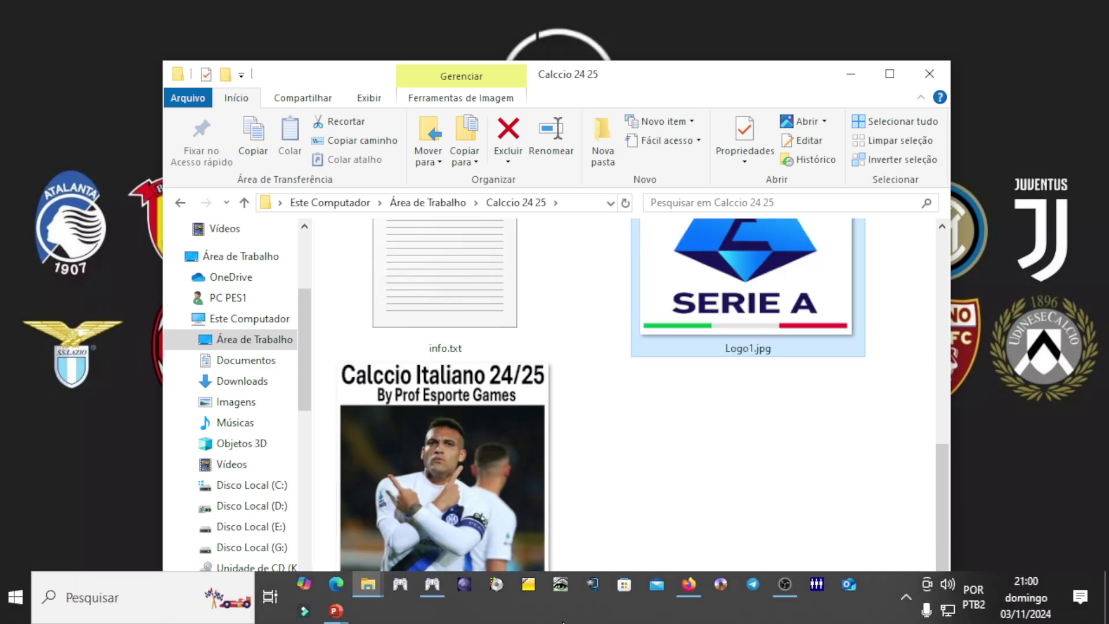
pyautogui.click(527, 585)
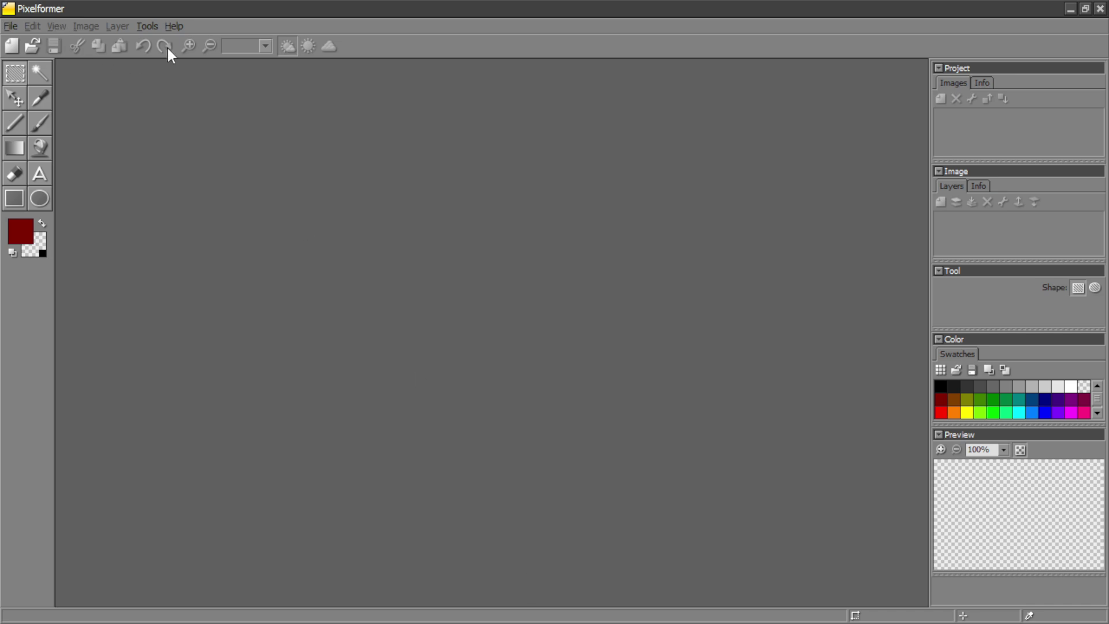
pyautogui.click(1086, 9)
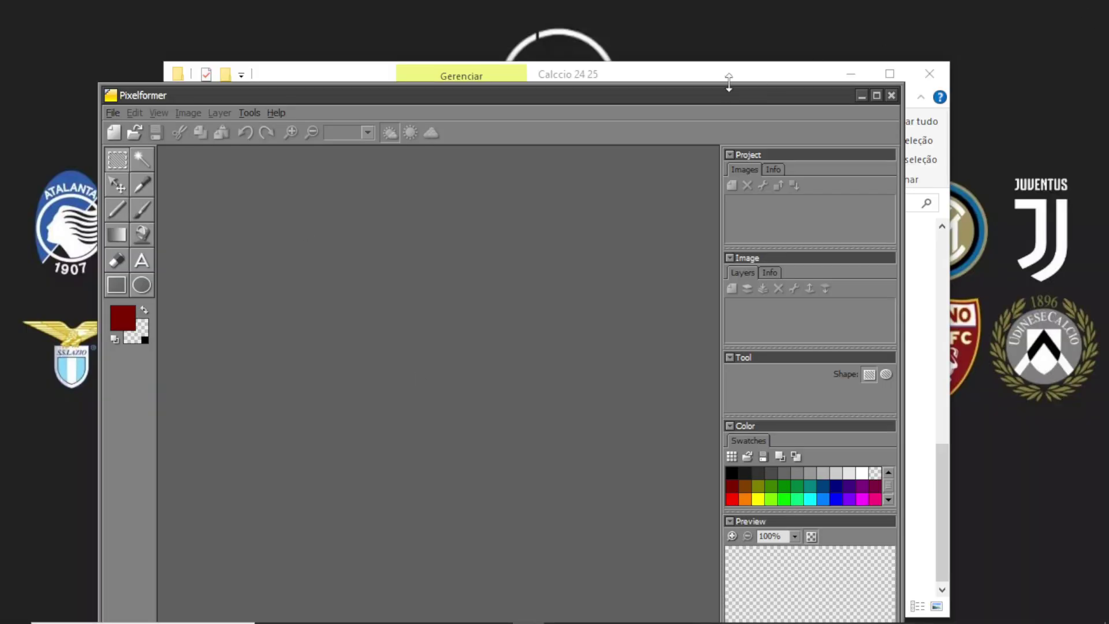
pyautogui.moveTo(729, 92); pyautogui.dragTo(852, 59)
pyautogui.click(786, 91)
pyautogui.click(669, 481)
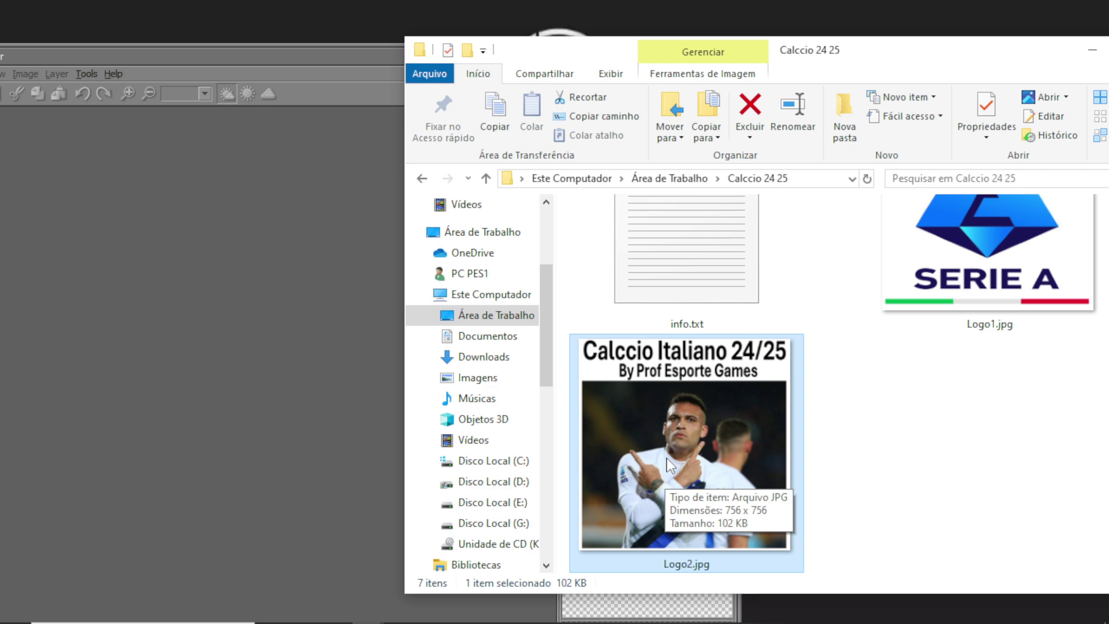
pyautogui.moveTo(676, 453); pyautogui.dragTo(315, 347)
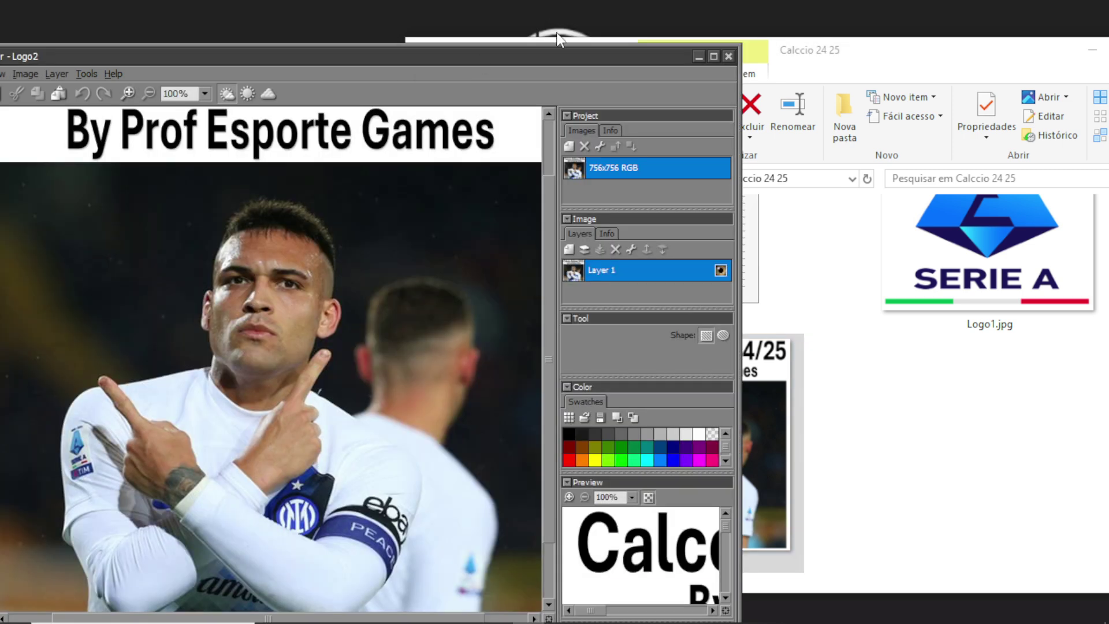
pyautogui.click(713, 56)
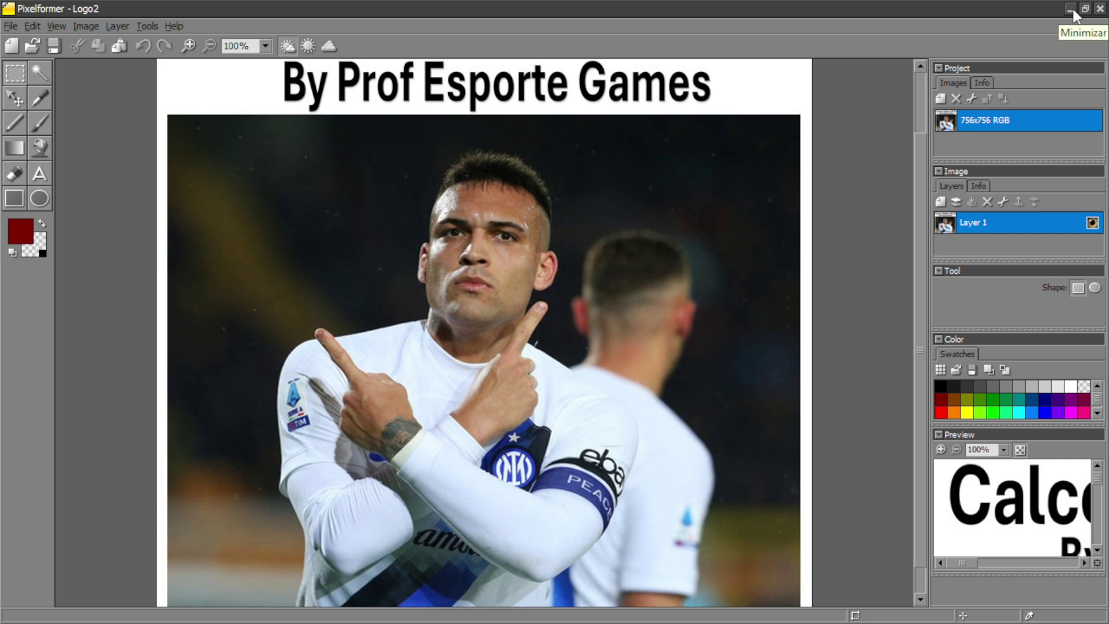
# - Replace the loaded image with a new blank 32x32 RGB project with alpha channel, and close Pixelformer
pyautogui.click(10, 26)
pyautogui.click(22, 41)
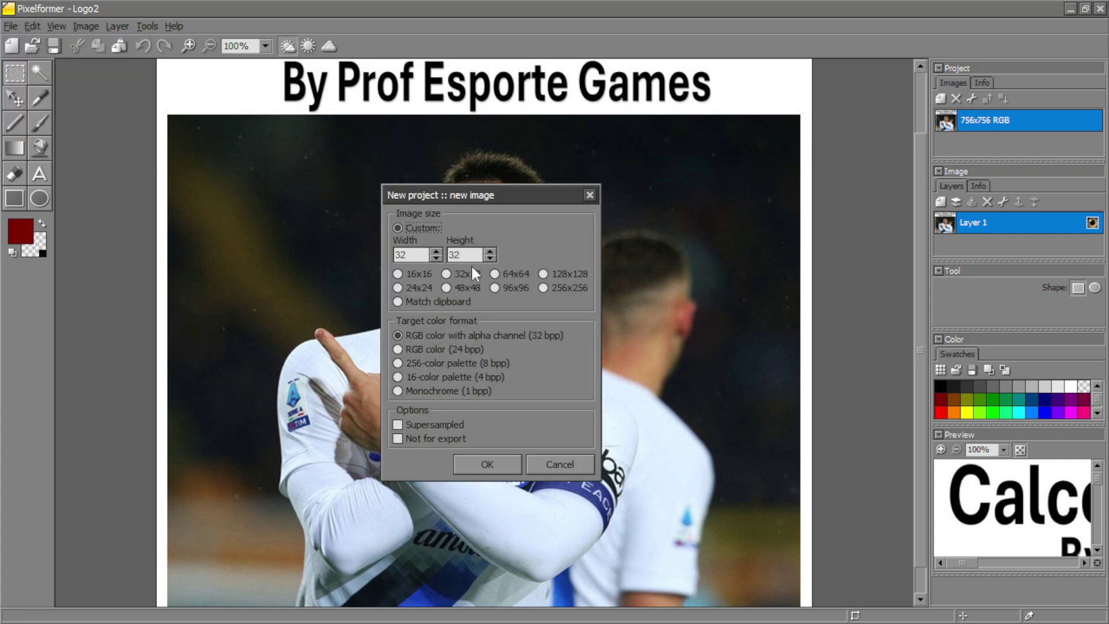
pyautogui.click(504, 467)
pyautogui.click(1086, 9)
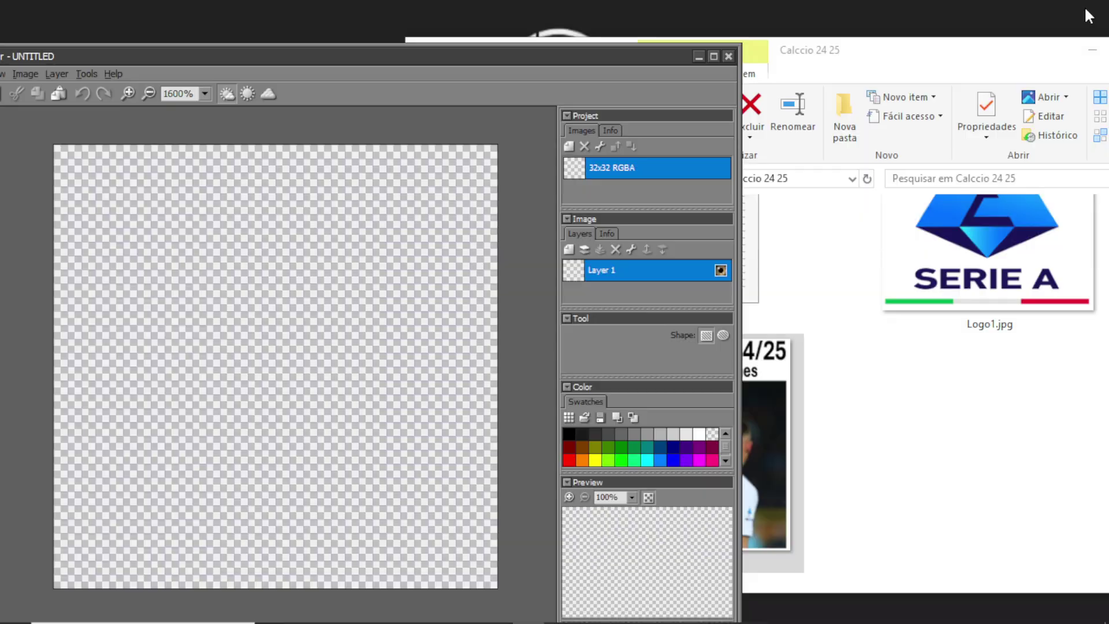
pyautogui.click(726, 56)
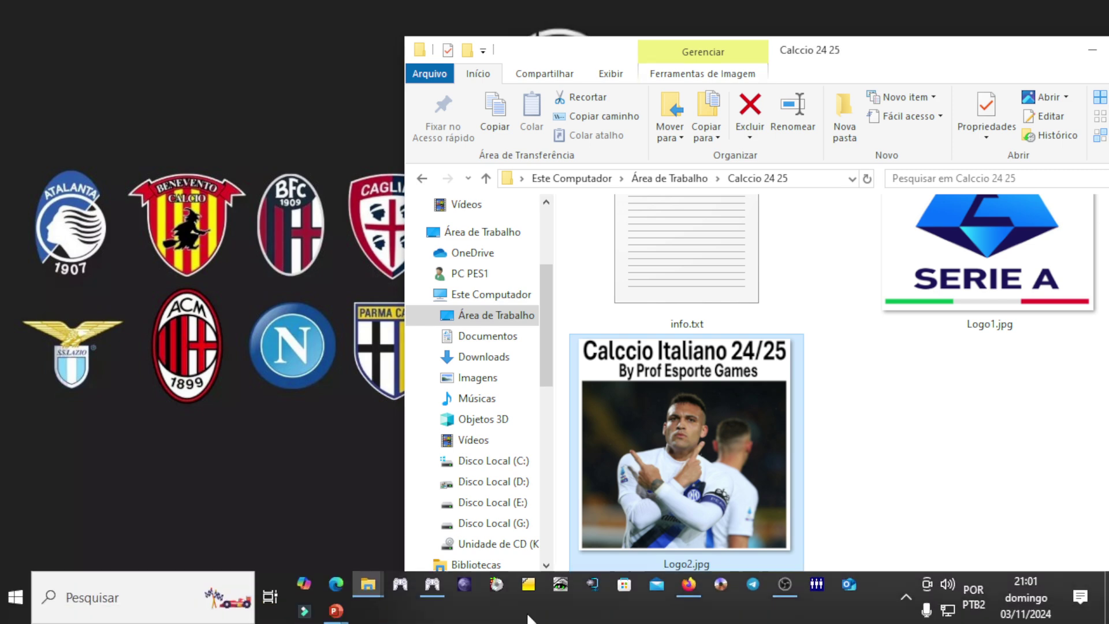
# - Open Pixelformer, load Logo1.jpg from the Calccio 24 25 folder into it, and enlarge its window to full screen
pyautogui.click(527, 593)
pyautogui.moveTo(969, 233); pyautogui.dragTo(347, 376)
pyautogui.click(714, 56)
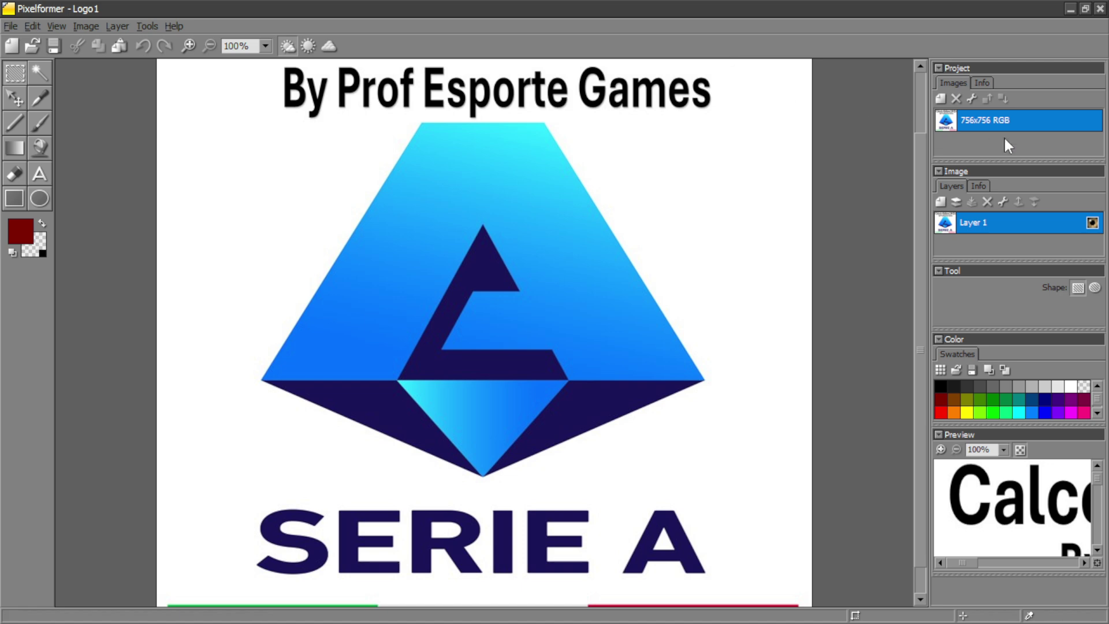
# - Resize the Logo1 image to 128x128 with a 16-color palette and adapt the palette to the logo's own colors
pyautogui.click(972, 99)
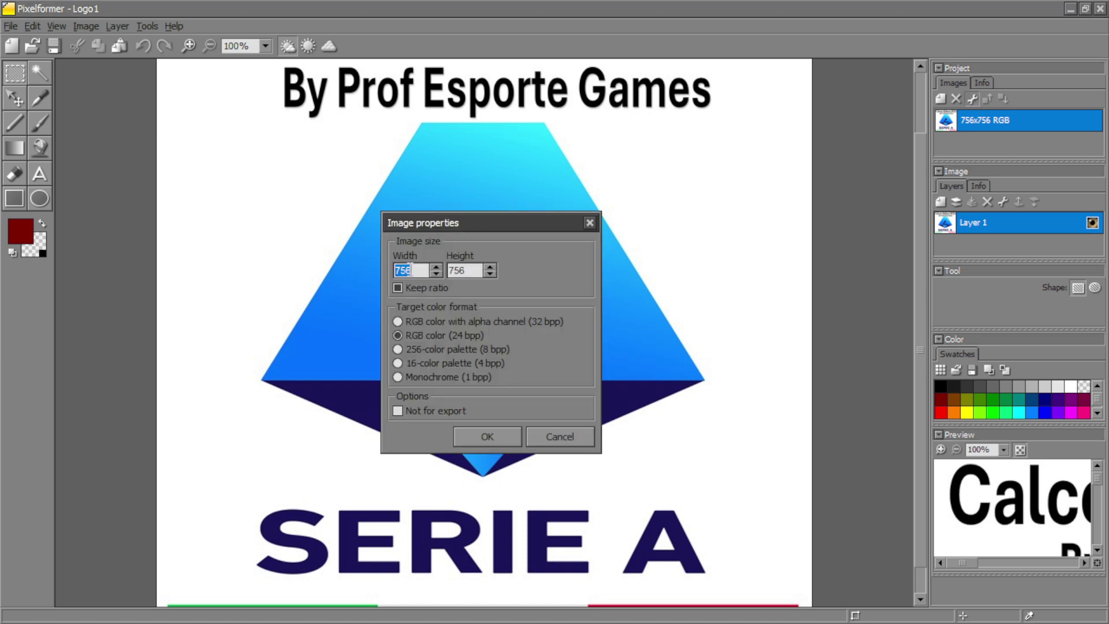
pyautogui.write('128')
pyautogui.click(485, 436)
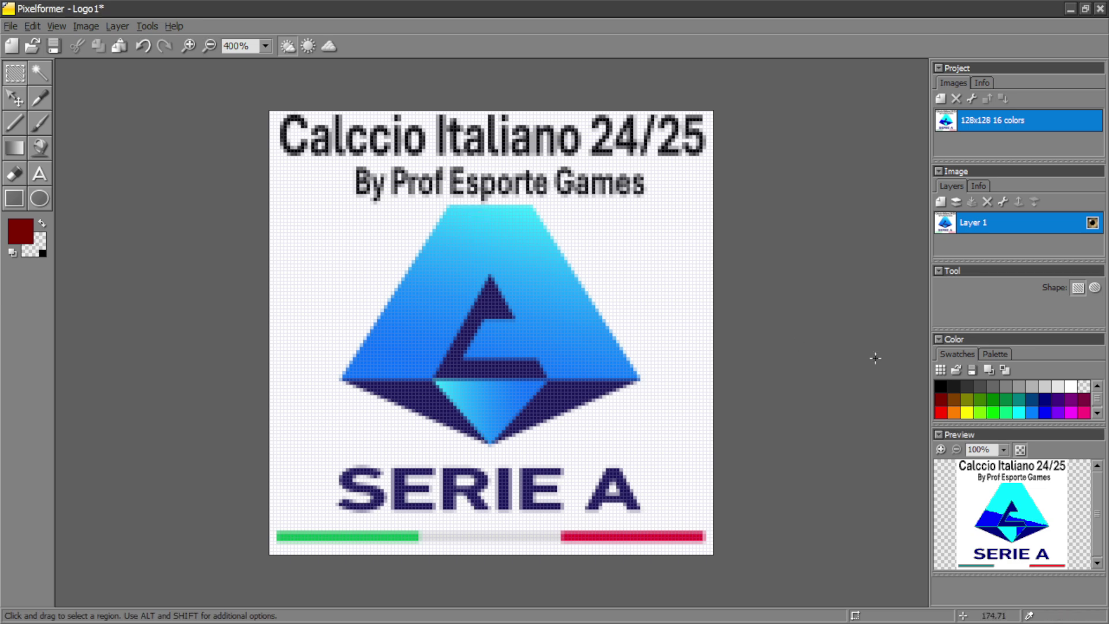
pyautogui.click(998, 355)
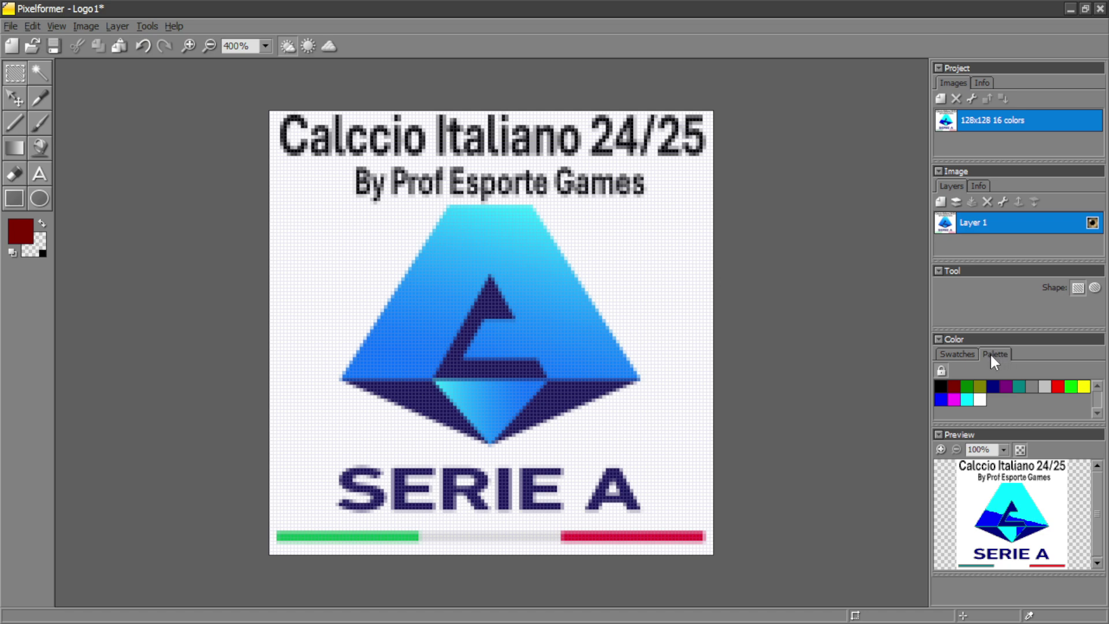
pyautogui.click(942, 370)
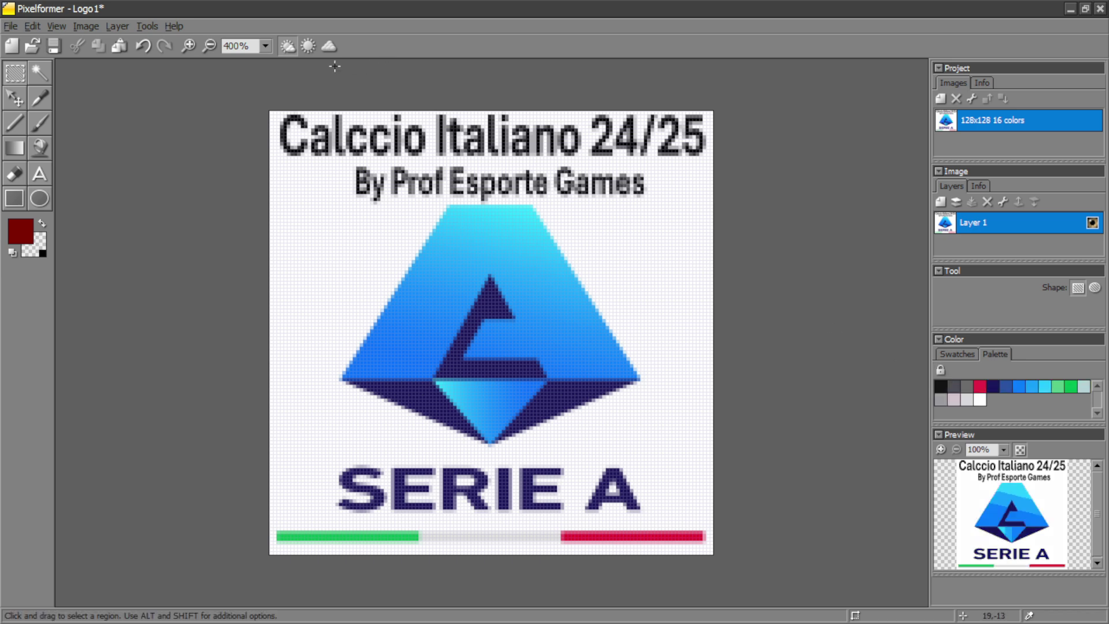
# - Export the image as the Windows bitmap Logo1.bmp into the Calccio 24 25 folder on the desktop
pyautogui.click(75, 26)
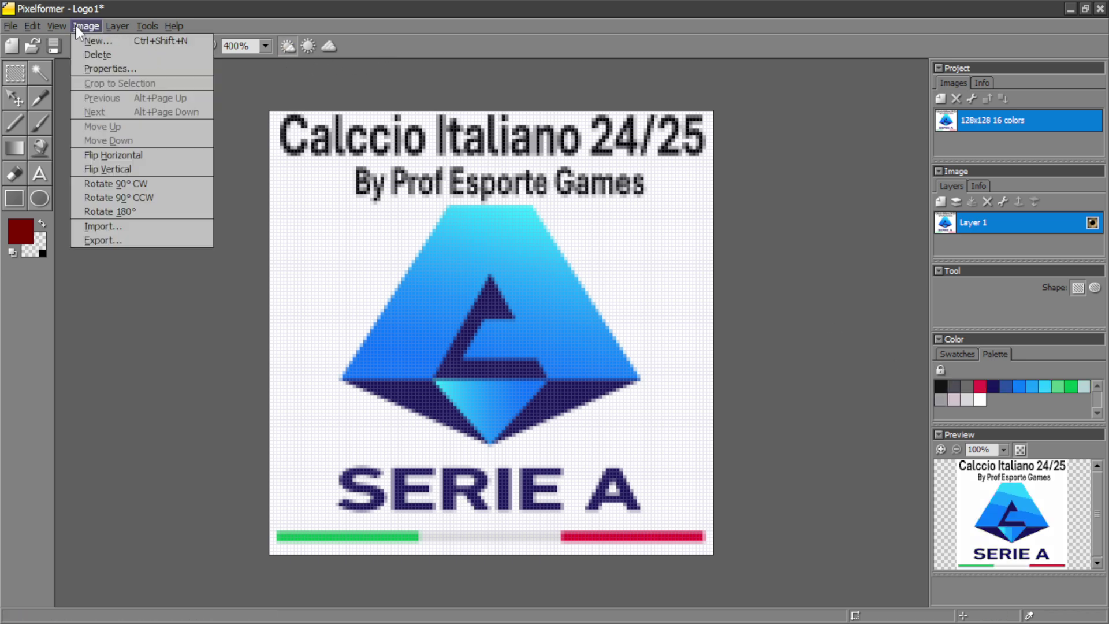
pyautogui.click(116, 237)
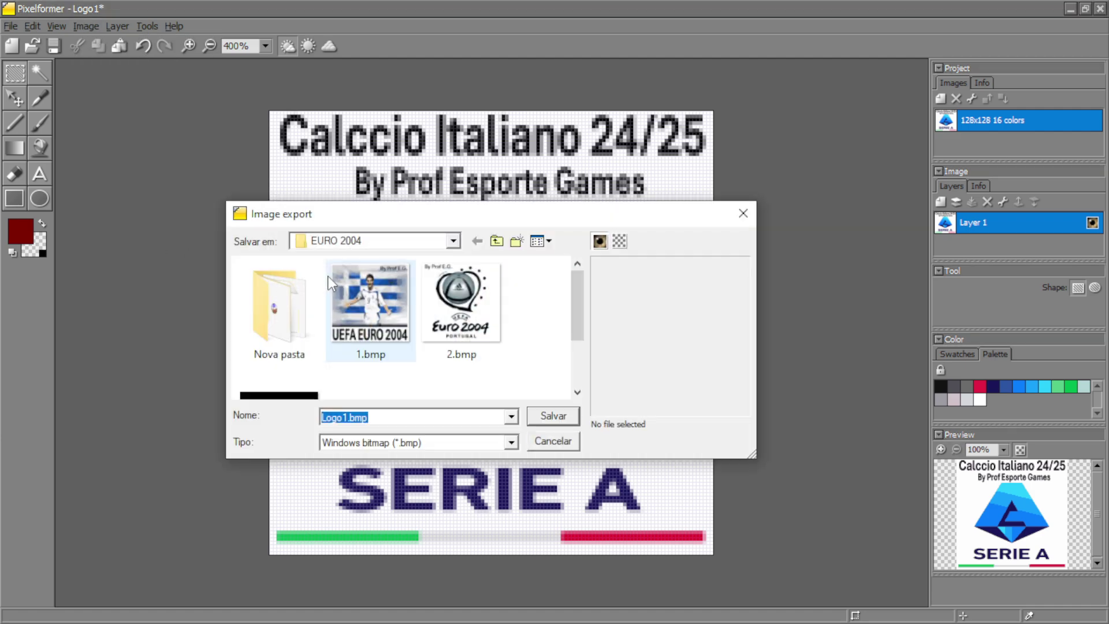
pyautogui.click(497, 240)
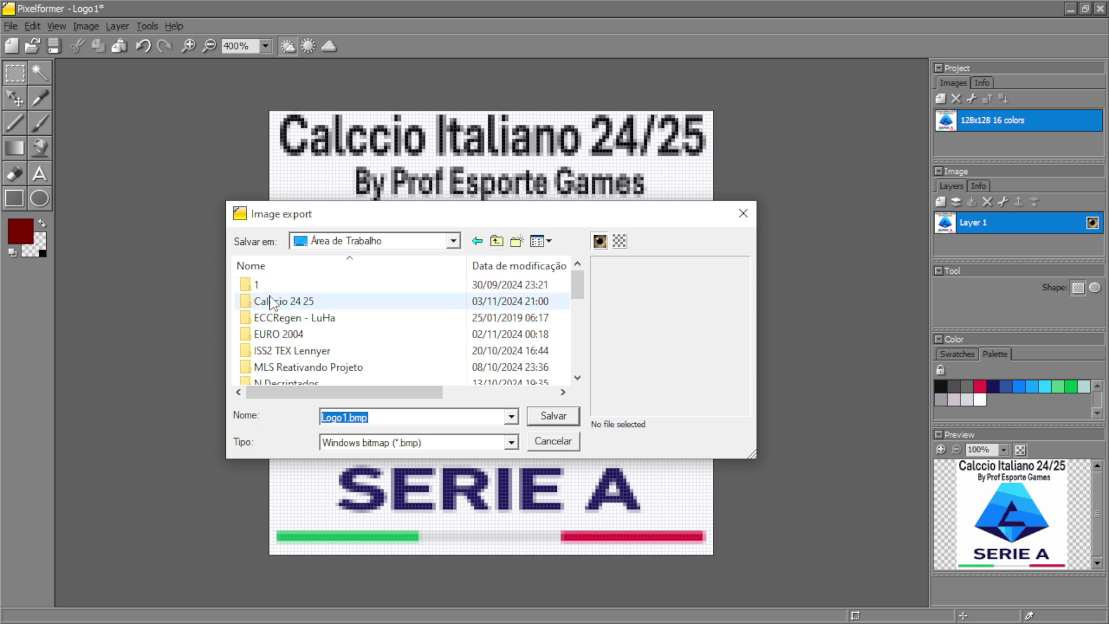
pyautogui.doubleClick(271, 302)
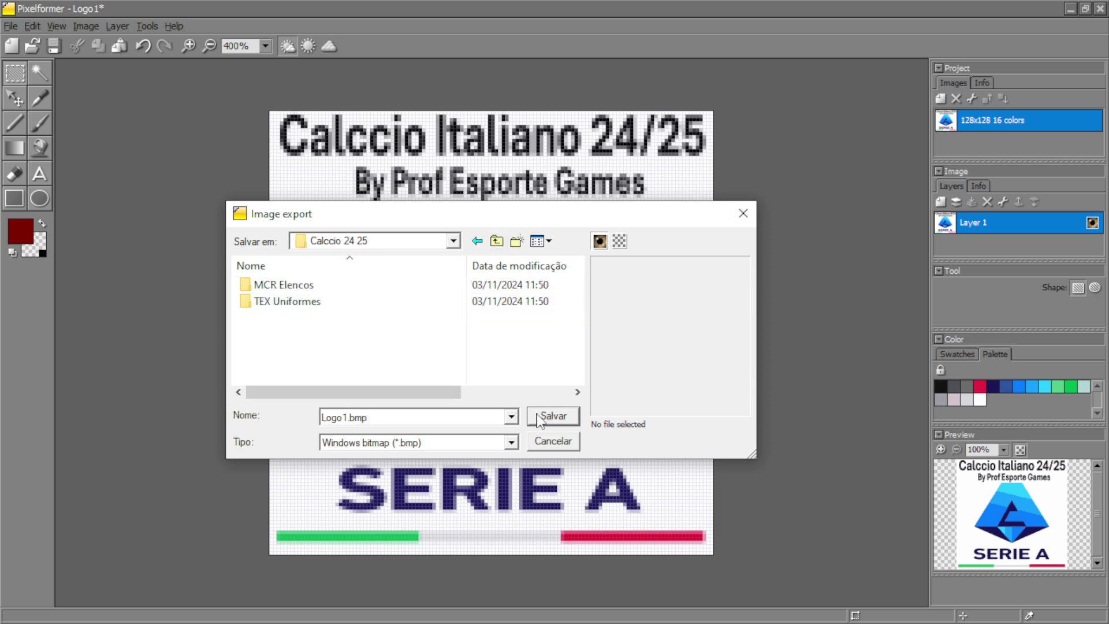
pyautogui.click(538, 417)
pyautogui.click(549, 327)
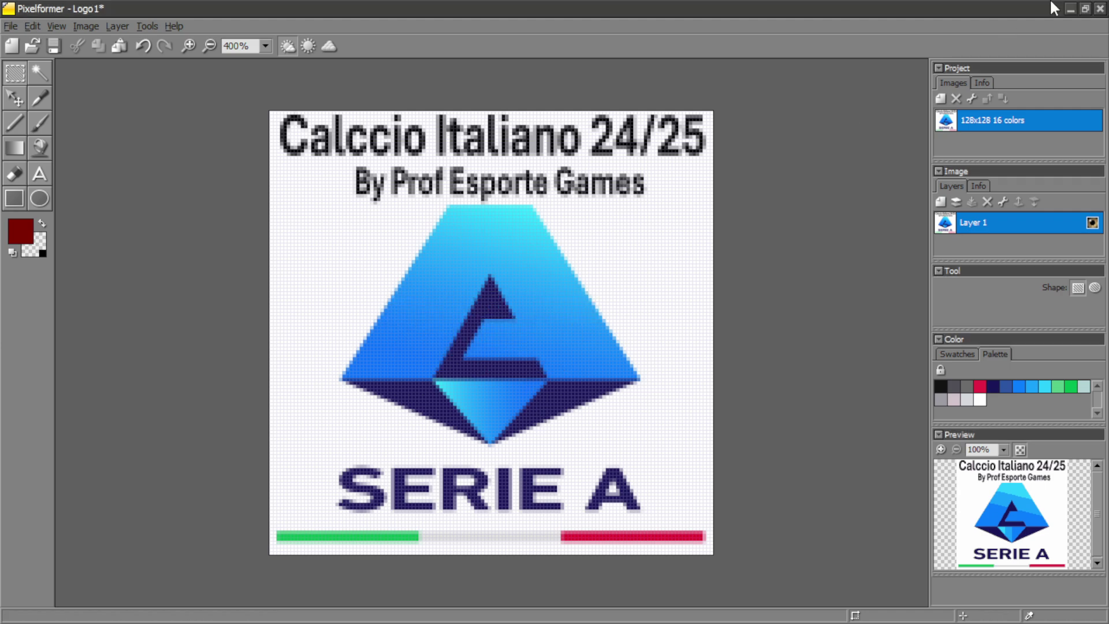
# - Close Pixelformer, maximize the Calccio 24 25 folder window, and check the preview of Logo1.bmp
pyautogui.click(1101, 9)
pyautogui.click(488, 367)
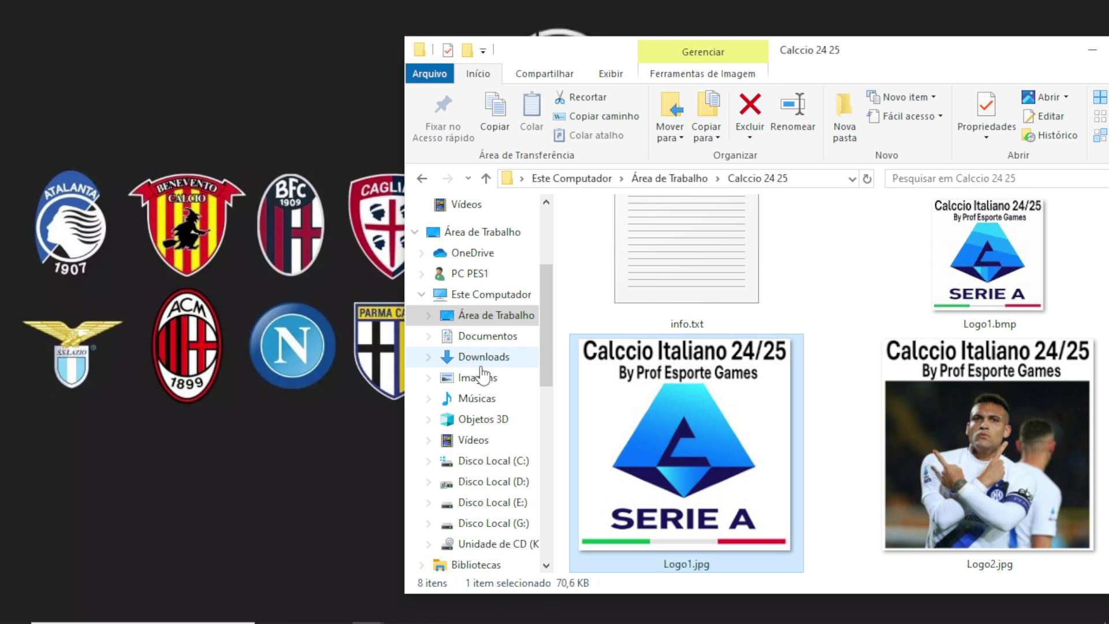
pyautogui.doubleClick(943, 53)
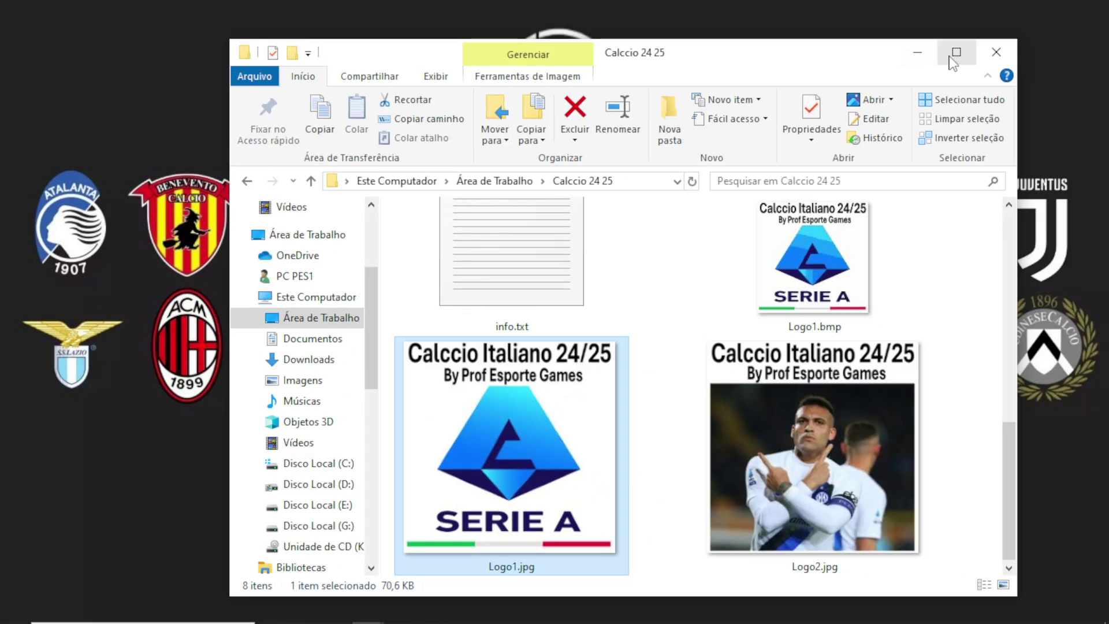
pyautogui.click(954, 54)
pyautogui.click(914, 315)
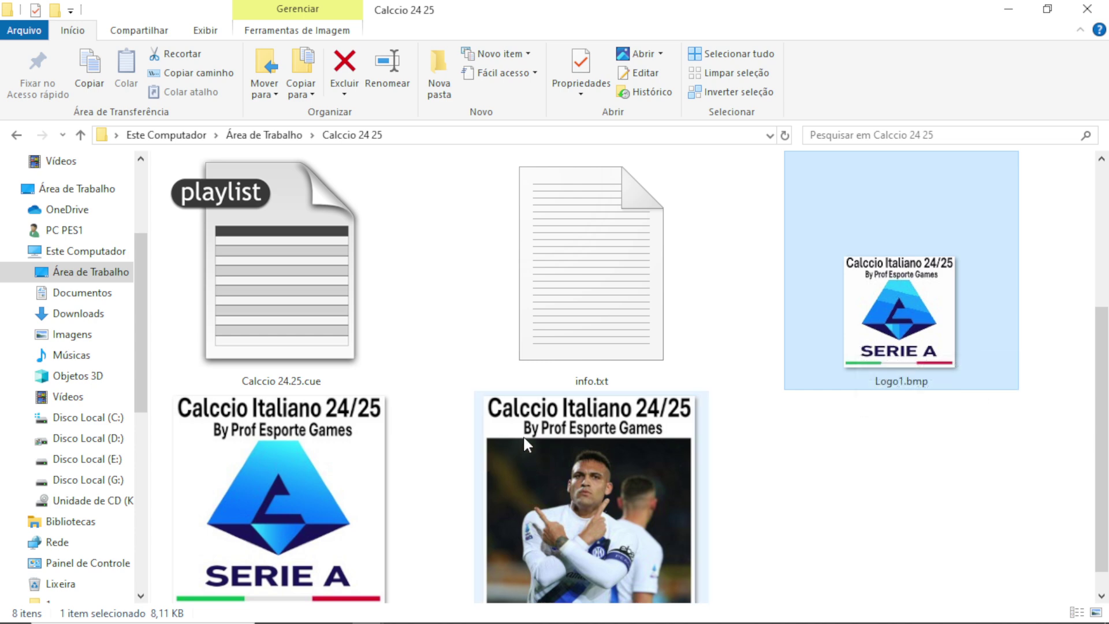
# - Look at slide 1 in PowerPoint, switch to Firefox, search for "removedor de fundo", and open the remove.bg site
pyautogui.moveTo(577, 610)
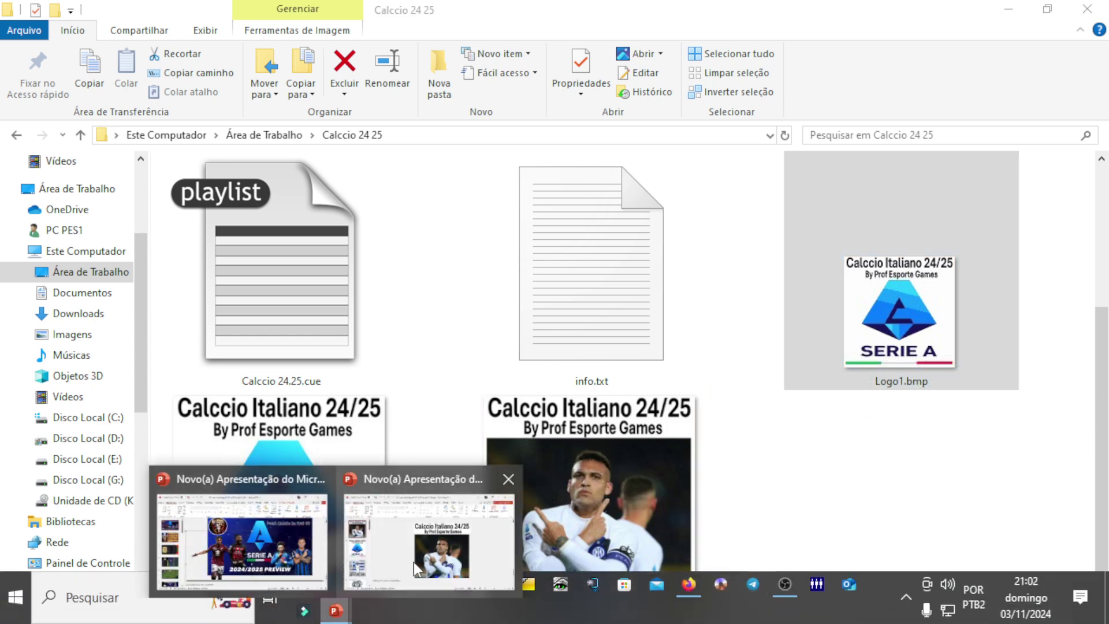
pyautogui.click(439, 540)
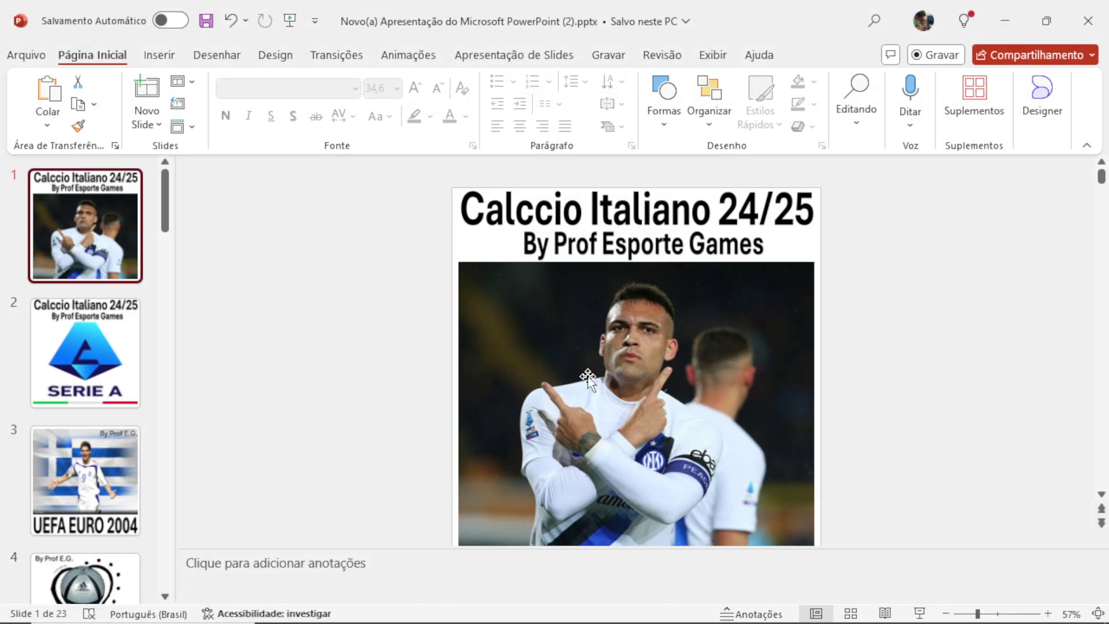
pyautogui.moveTo(480, 604)
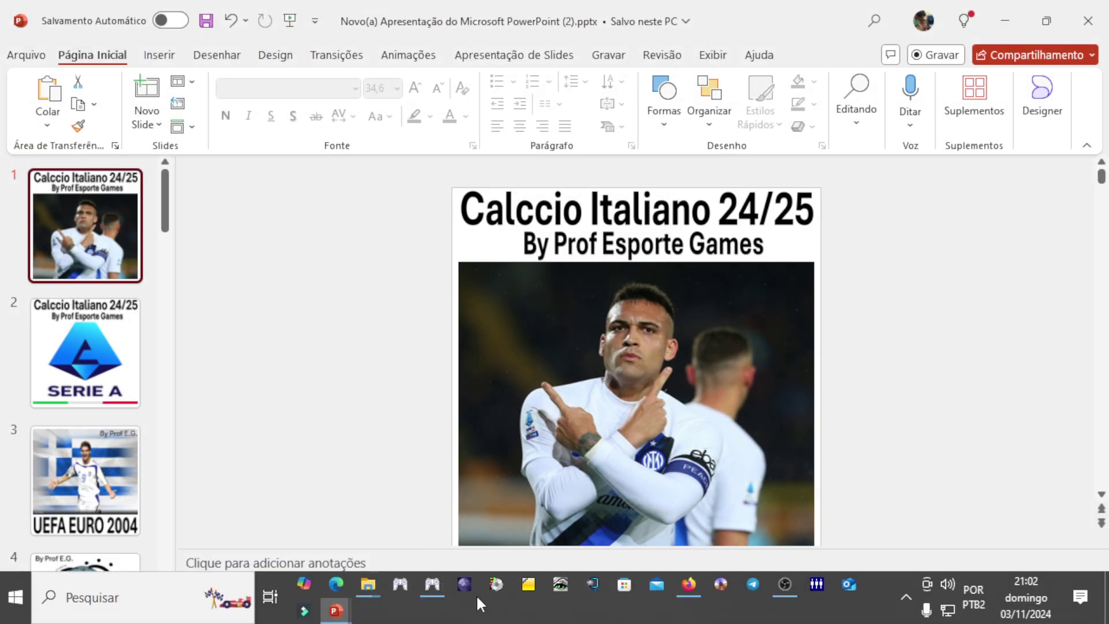
pyautogui.click(681, 588)
pyautogui.click(567, 56)
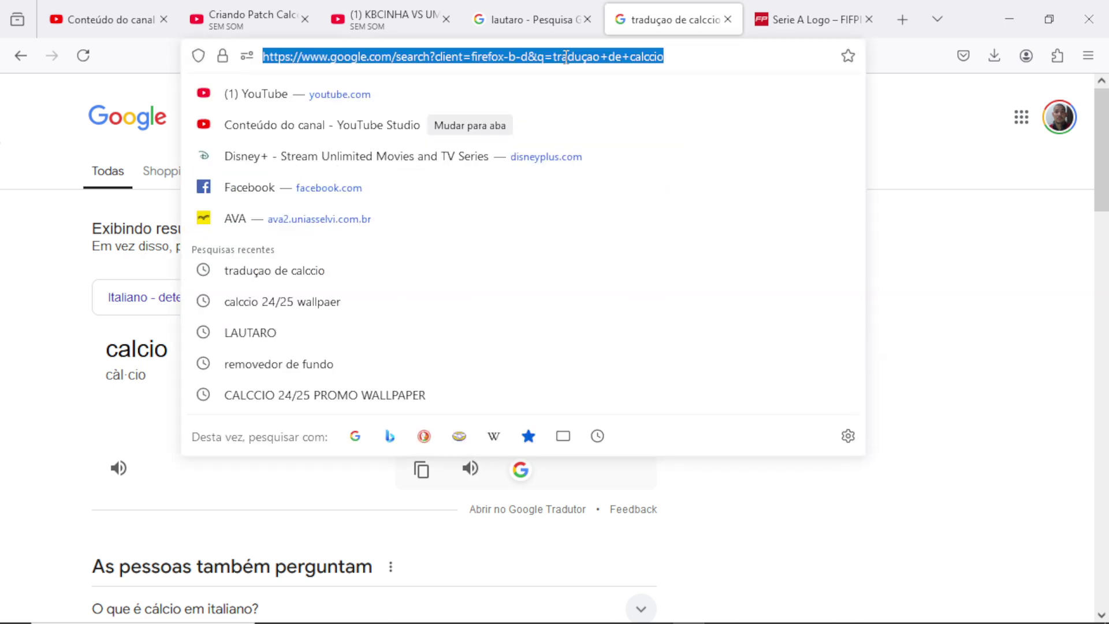
pyautogui.write('remove.bg/')
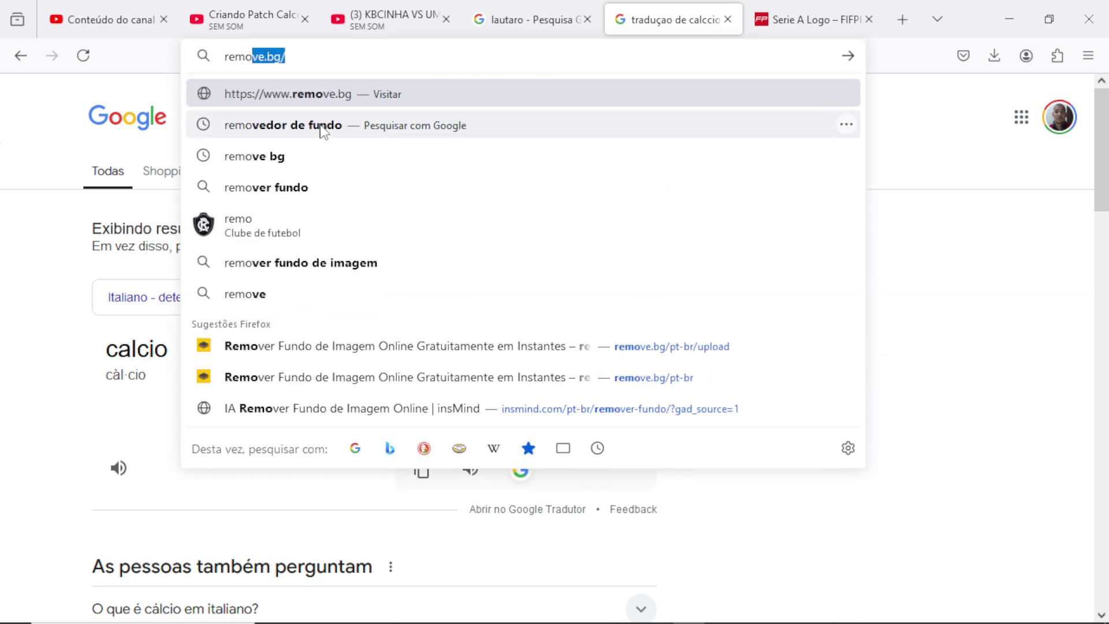
pyautogui.click(322, 128)
pyautogui.click(228, 264)
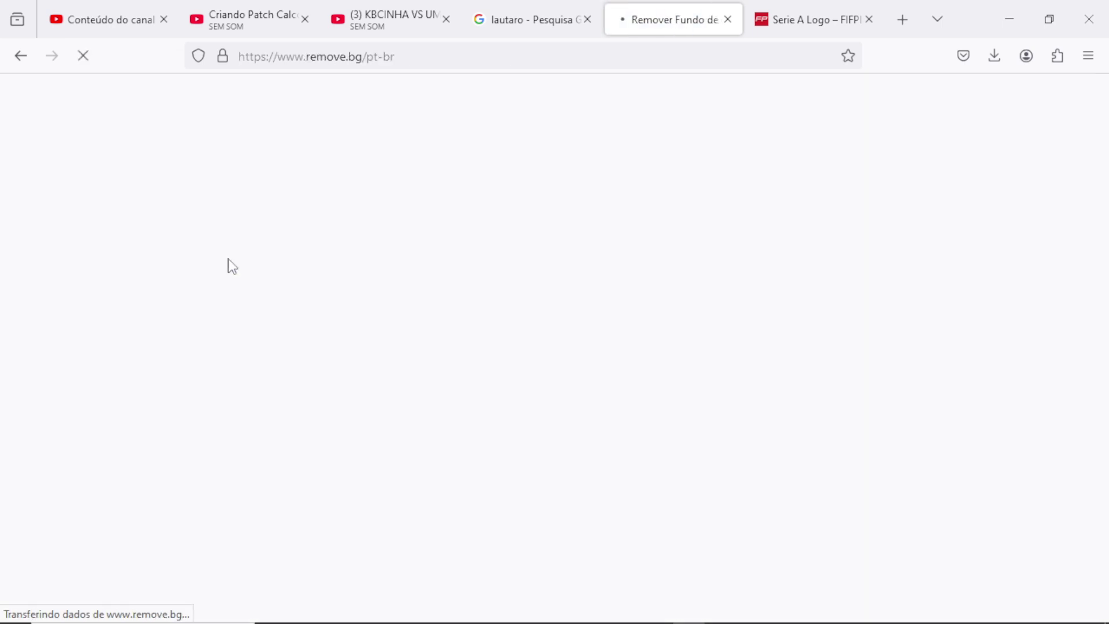
# - Upload the player photo for background removal, download the cut-out at 612 × 408 px, and show it in the Downloads folder
pyautogui.click(723, 437)
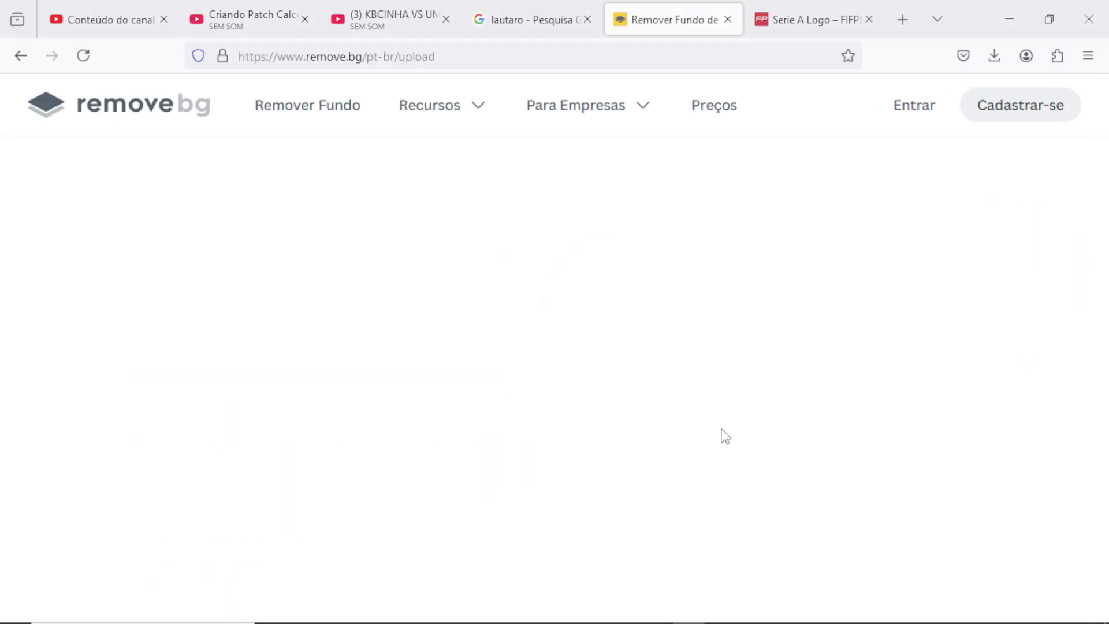
pyautogui.doubleClick(417, 117)
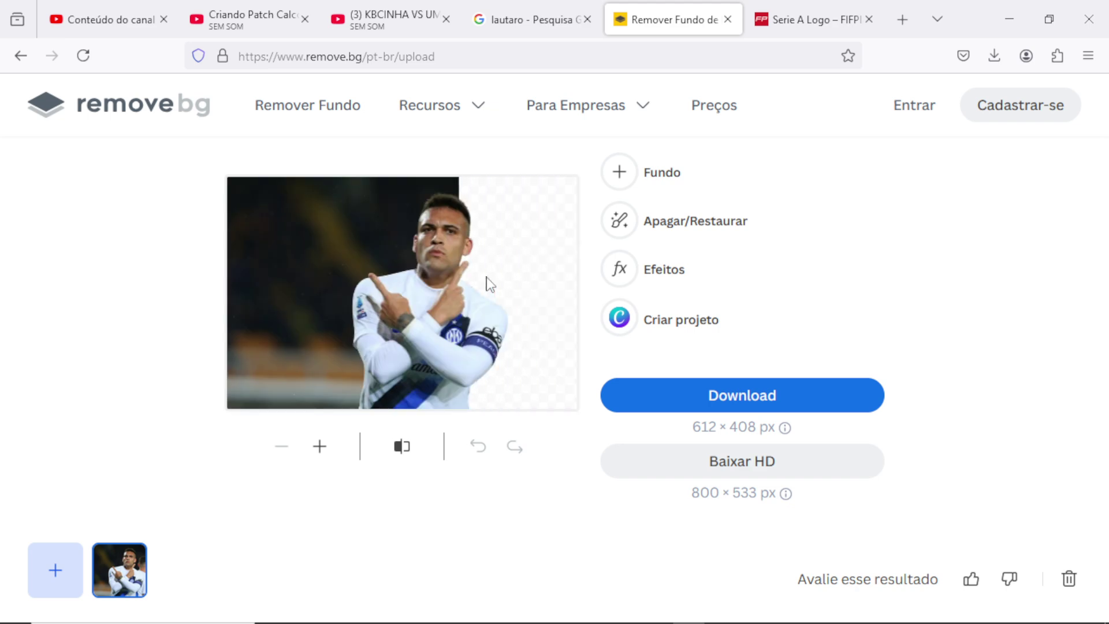
pyautogui.rightClick(469, 278)
pyautogui.click(773, 396)
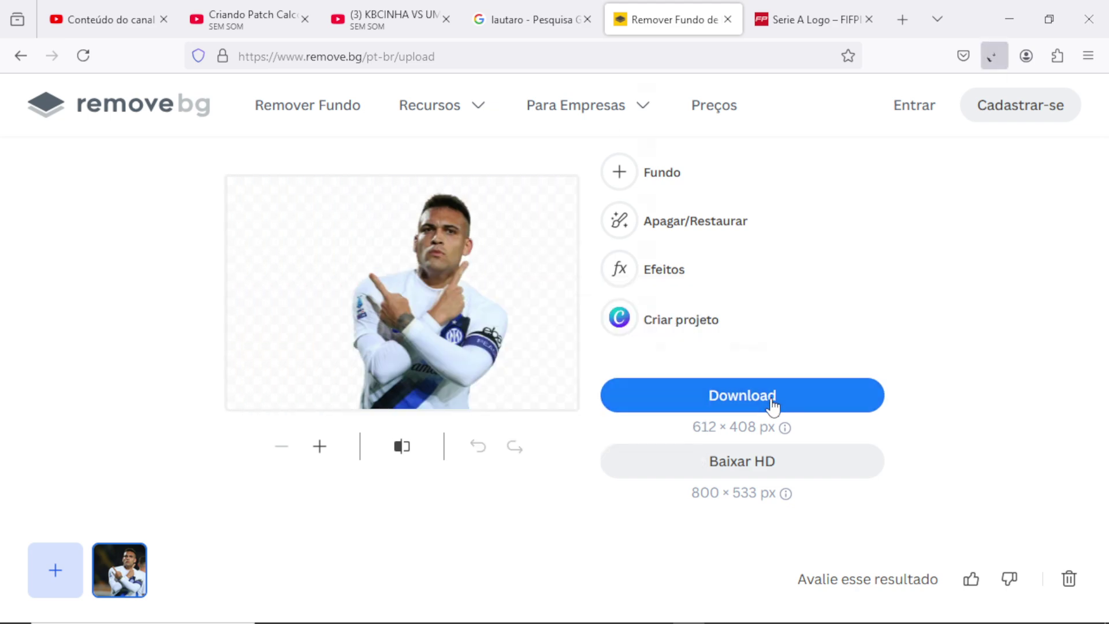
pyautogui.click(982, 99)
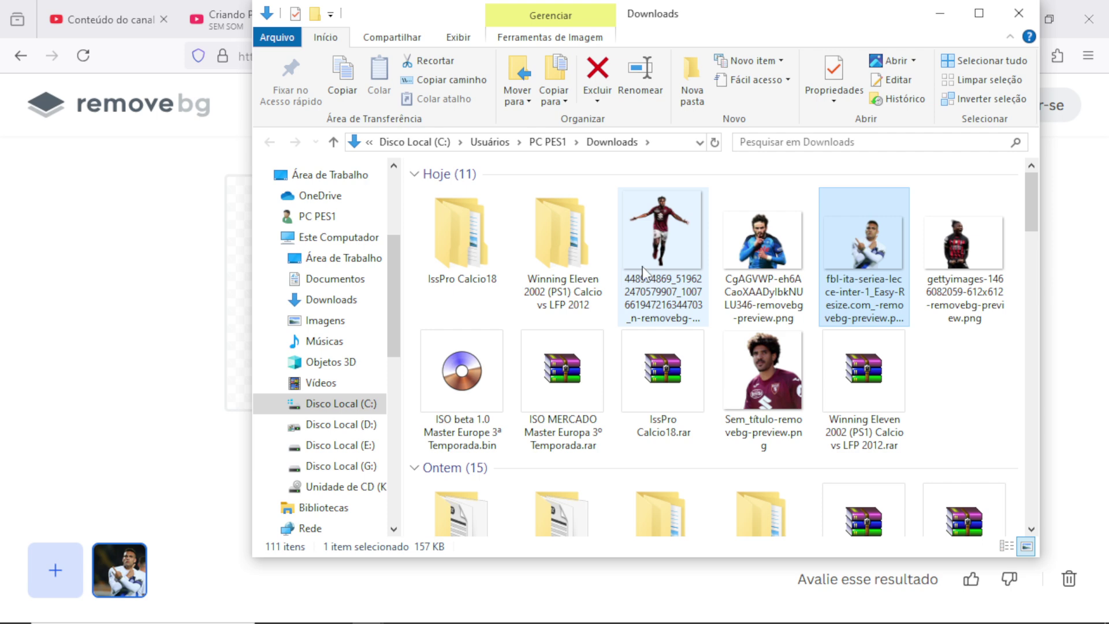
# - Replace the player photo on PowerPoint slide 1 with the downloaded cut-out and move the cut-out lower under the title
pyautogui.moveTo(864, 242); pyautogui.dragTo(575, 428)
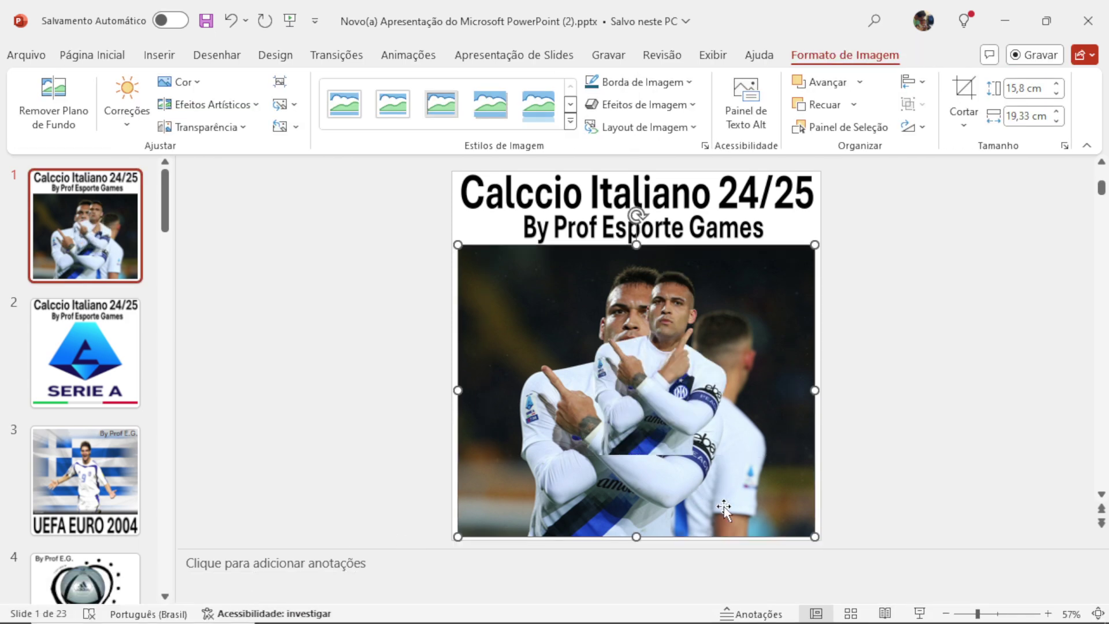
pyautogui.press('Delete')
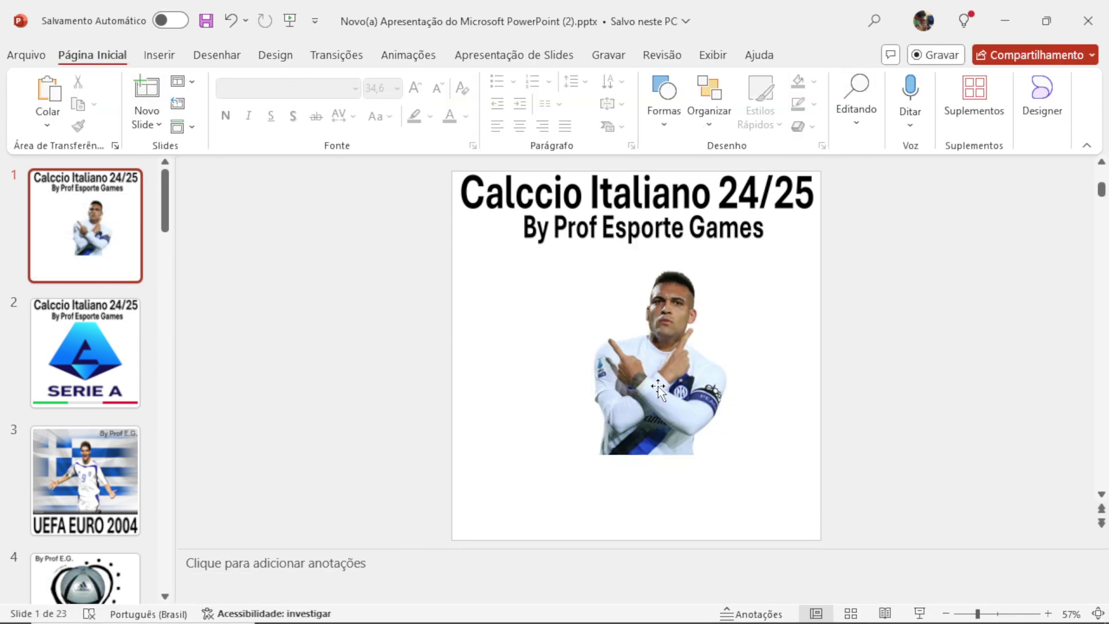
pyautogui.moveTo(658, 387); pyautogui.dragTo(633, 415)
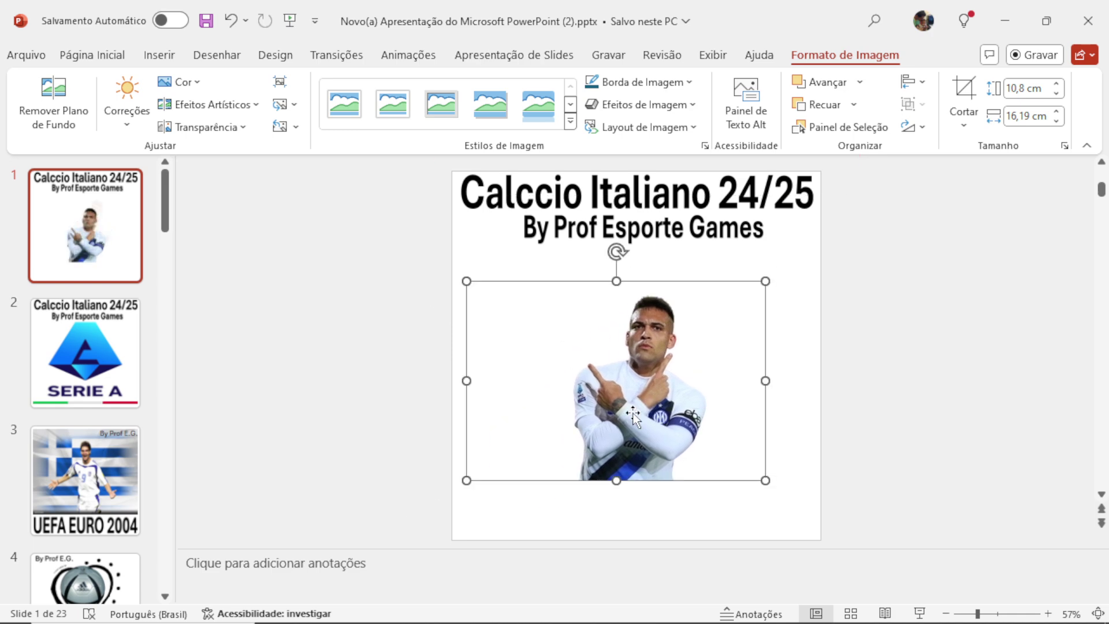
# - Crop the empty areas on both sides of the player cut-out on slide 1
pyautogui.click(960, 128)
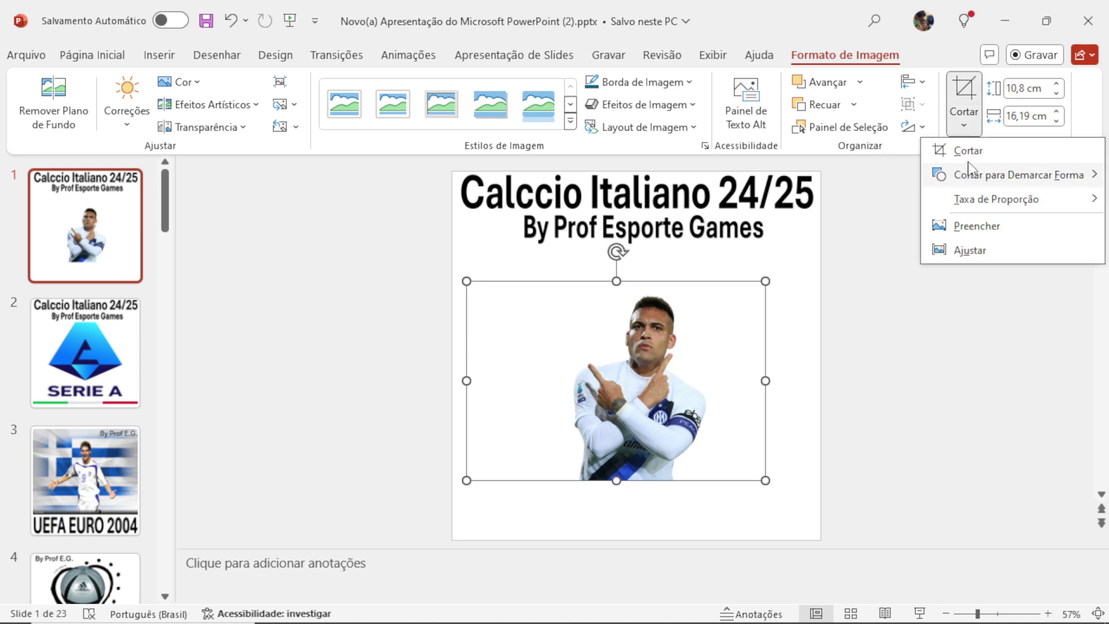
pyautogui.click(953, 151)
pyautogui.moveTo(766, 381); pyautogui.dragTo(710, 382)
pyautogui.moveTo(469, 381); pyautogui.dragTo(560, 386)
pyautogui.click(500, 259)
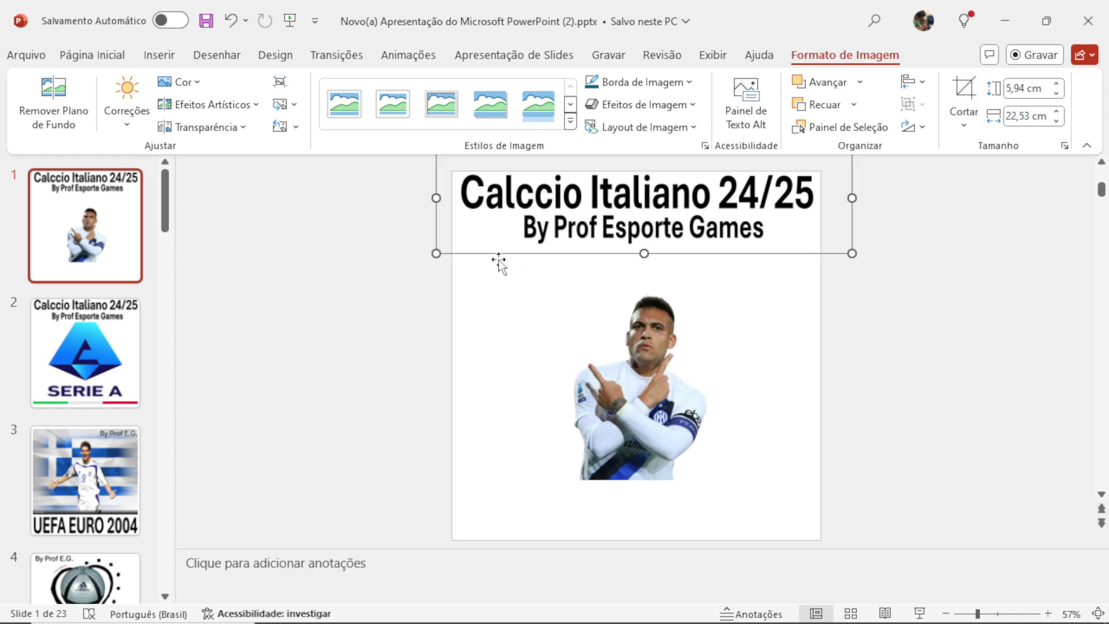
# - Switch to Firefox, find "inter milao wallpaper" images on Google, and copy the black and blue striped GoodFon thumbnail
pyautogui.moveTo(414, 623)
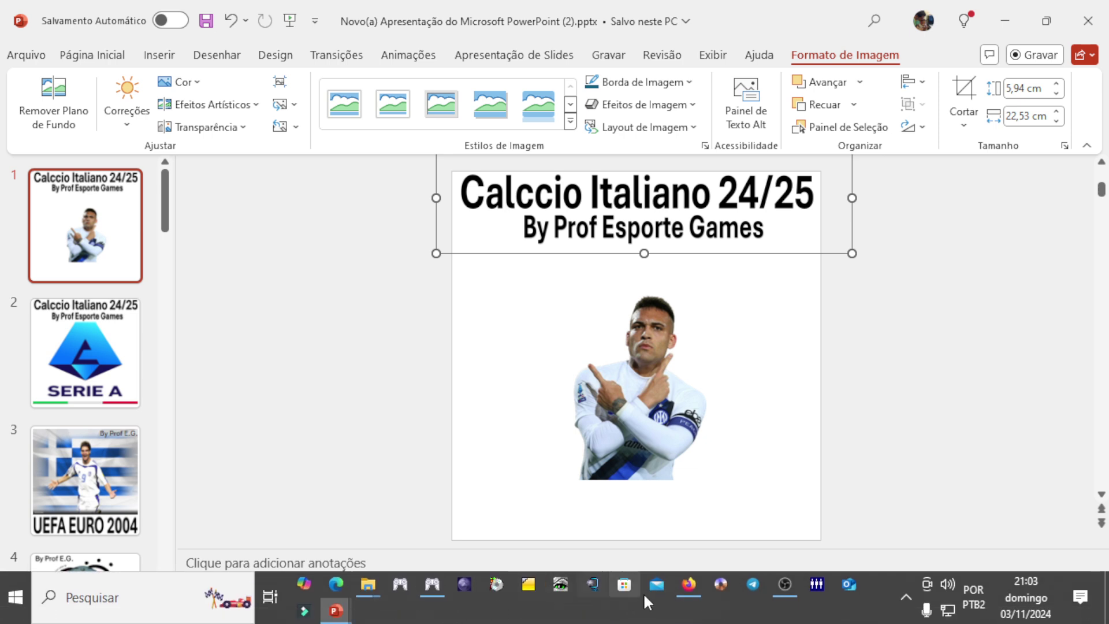
pyautogui.moveTo(691, 589)
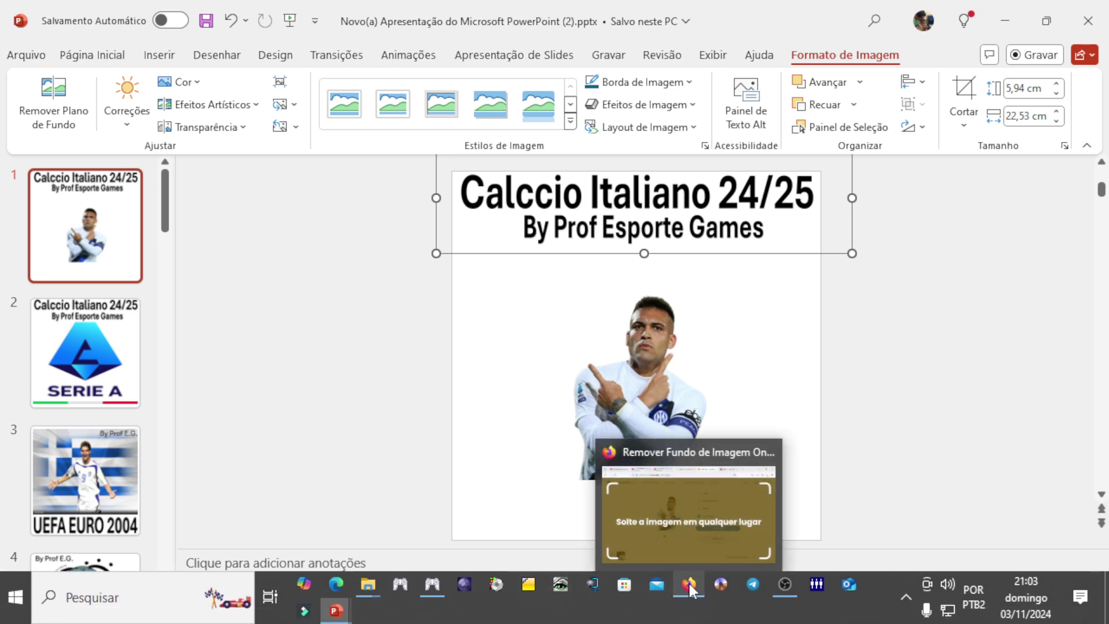
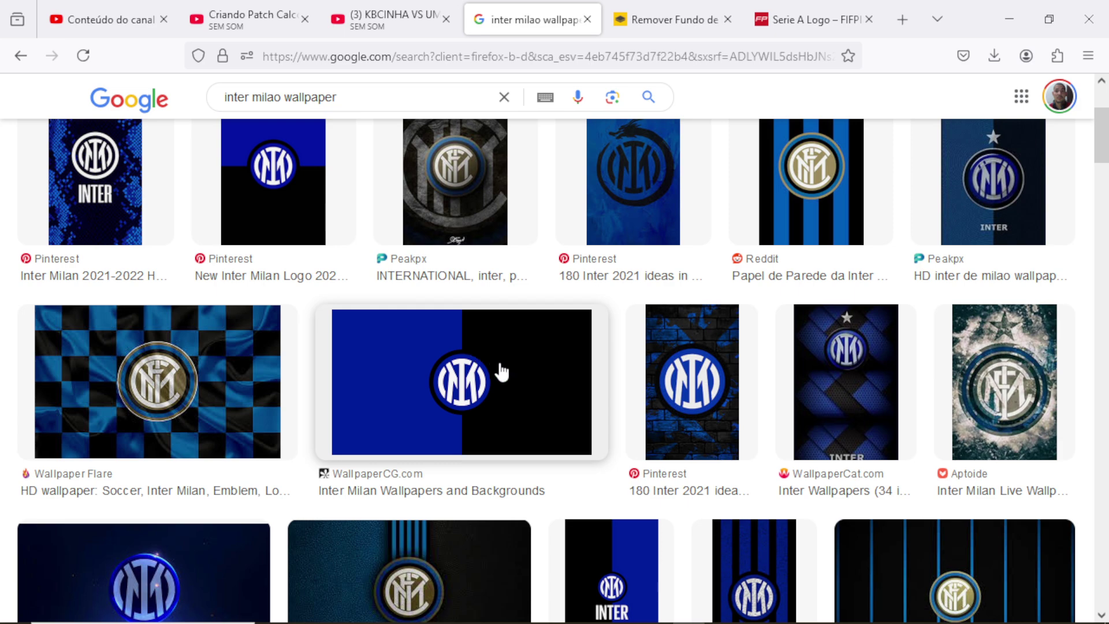
pyautogui.scroll(-3, 501, 373)
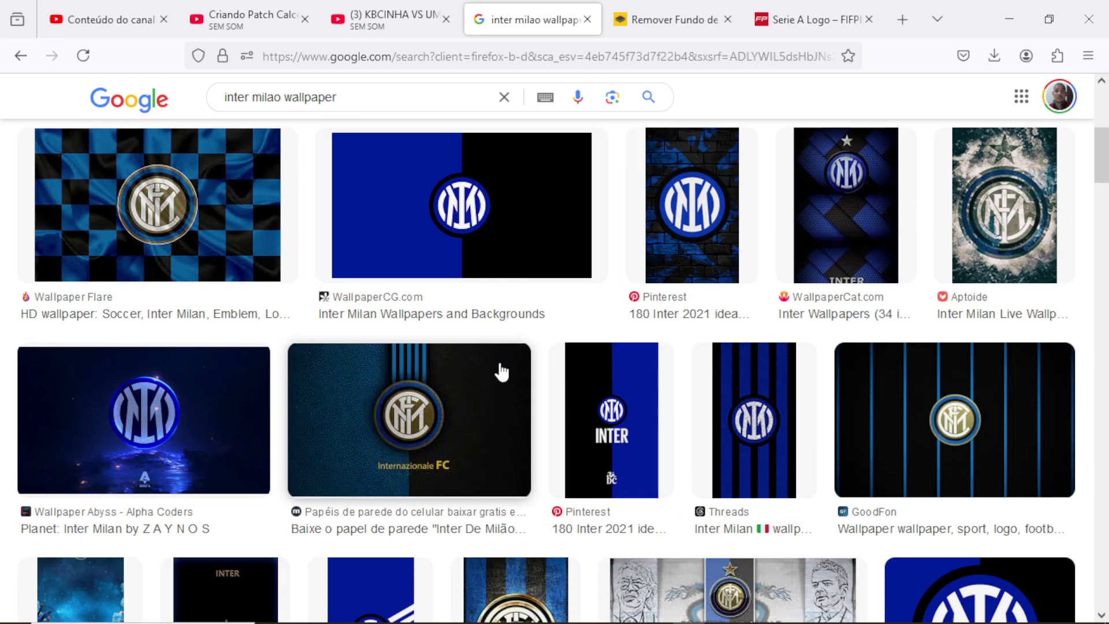
pyautogui.rightClick(948, 413)
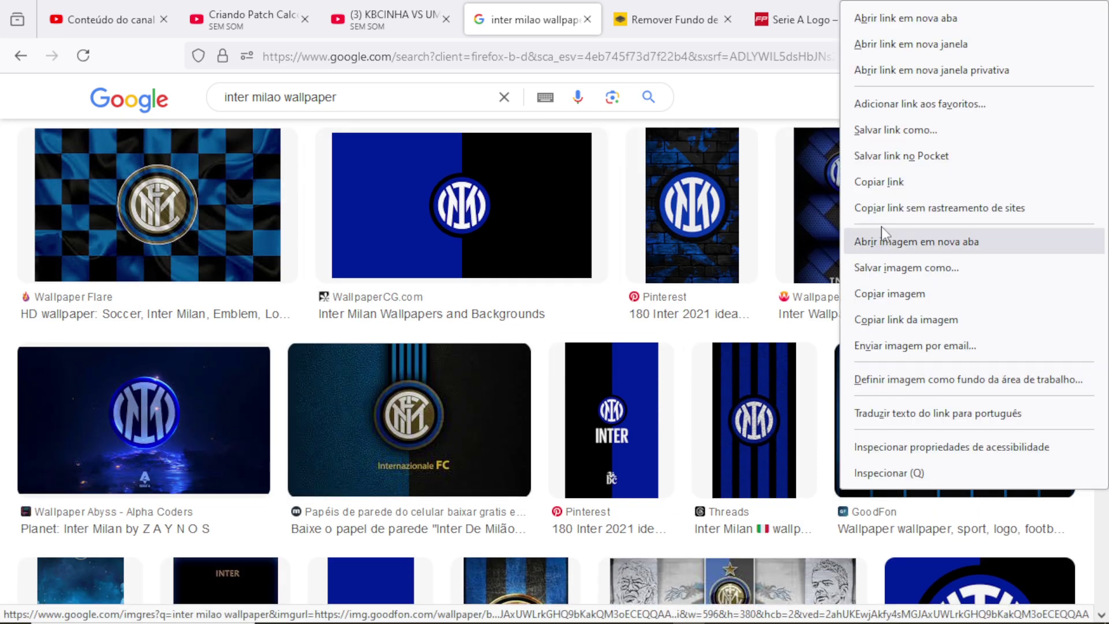
pyautogui.click(879, 293)
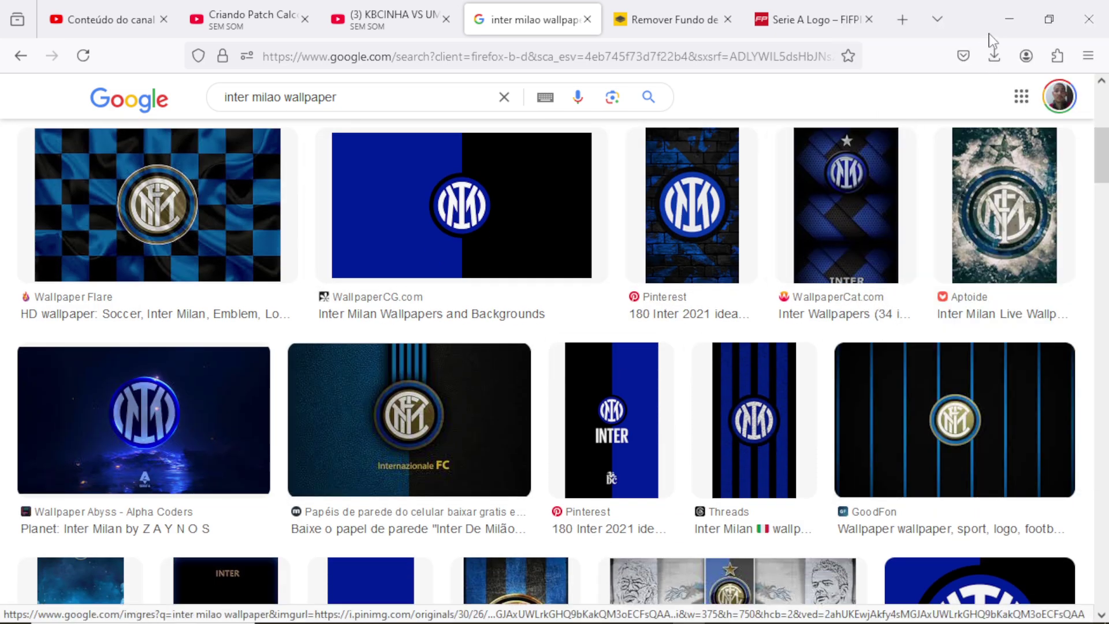
# - Return to PowerPoint, paste the wallpaper thumbnail on slide 1, and stretch it below the title to about 15.59 × 19.47 cm
pyautogui.click(1009, 19)
pyautogui.rightClick(652, 398)
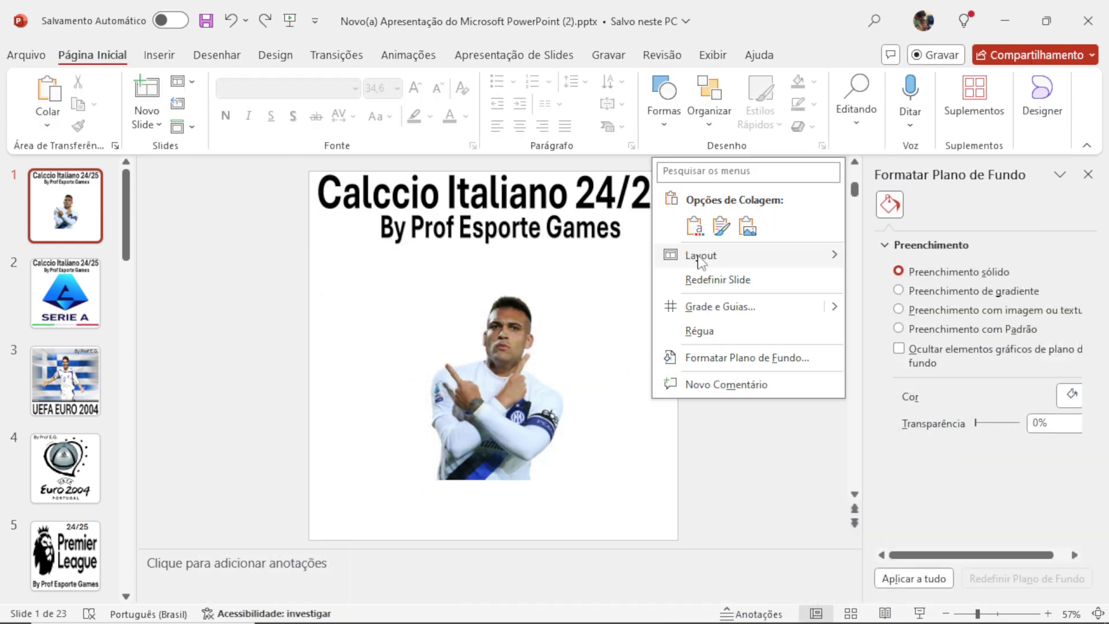
pyautogui.click(695, 226)
pyautogui.moveTo(503, 352); pyautogui.dragTo(671, 300)
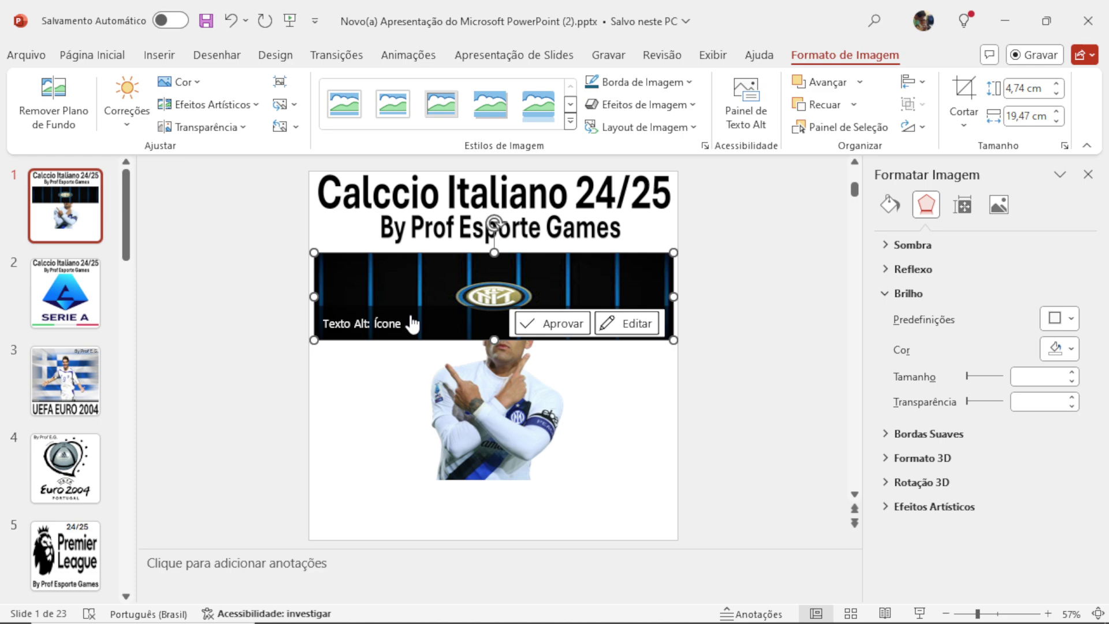
pyautogui.moveTo(495, 334); pyautogui.dragTo(494, 536)
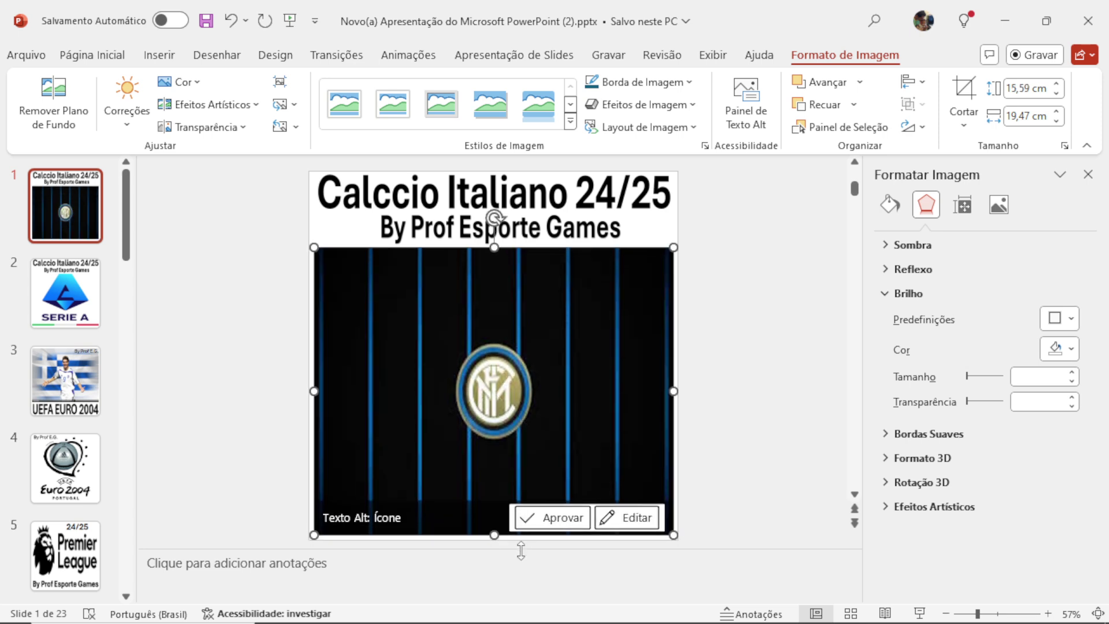
# - Send the wallpaper thumbnail behind the player cut-out on slide 1 and select the player
pyautogui.rightClick(586, 362)
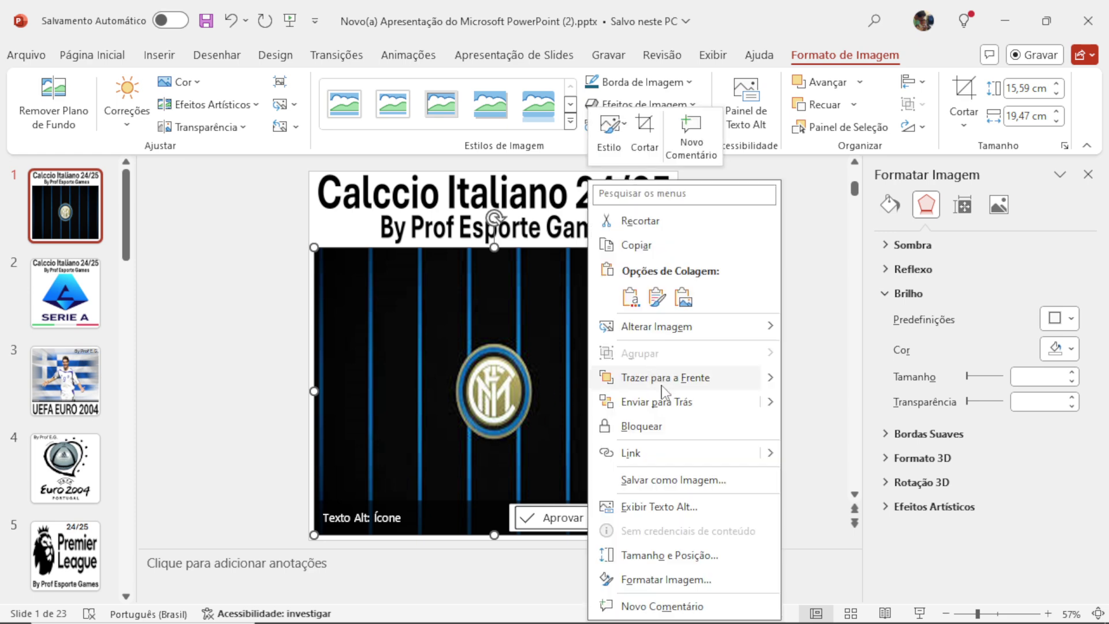
pyautogui.click(667, 403)
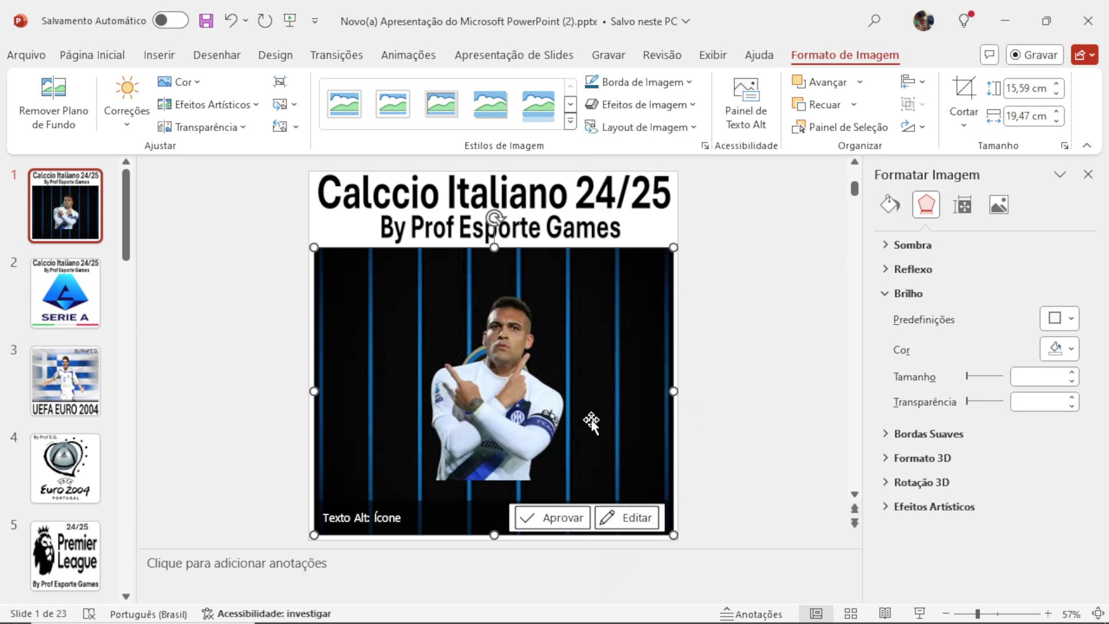
pyautogui.click(466, 411)
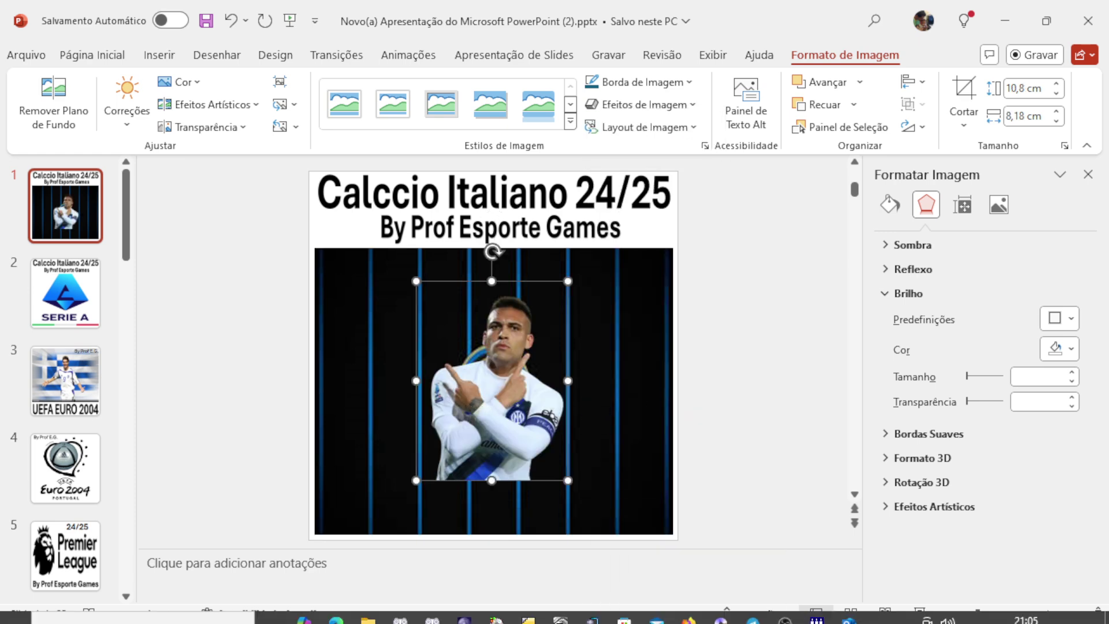
# - Switch to Firefox, open the GoodFon page of the striped Inter wallpaper, and find the large preview there
pyautogui.click(682, 607)
pyautogui.click(905, 429)
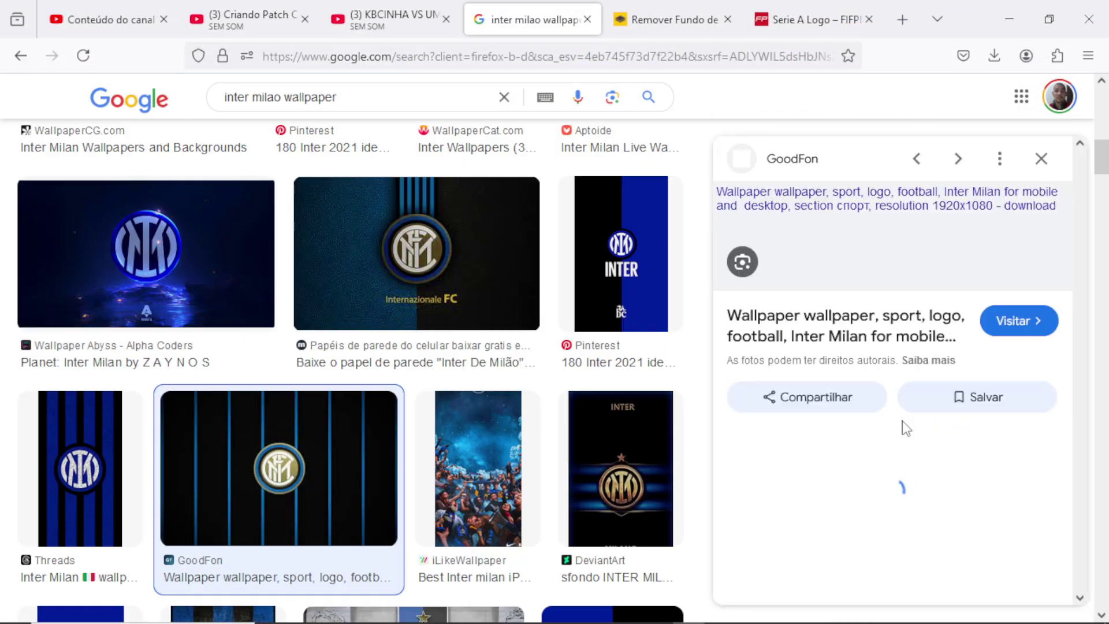
pyautogui.click(997, 443)
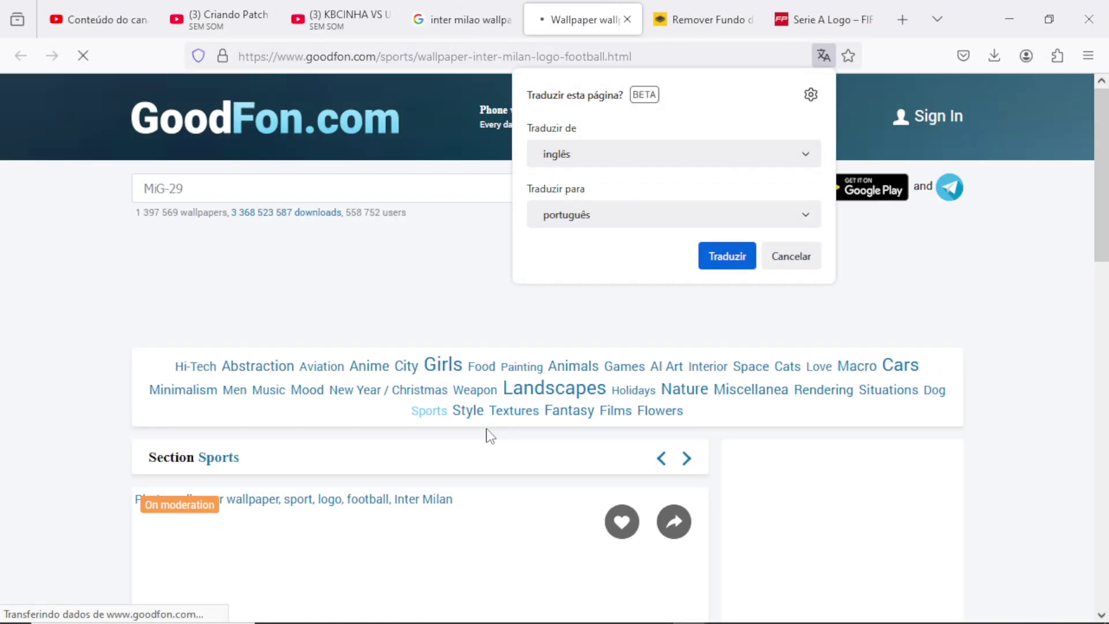
pyautogui.scroll(-4, 482, 438)
pyautogui.scroll(-2, 478, 437)
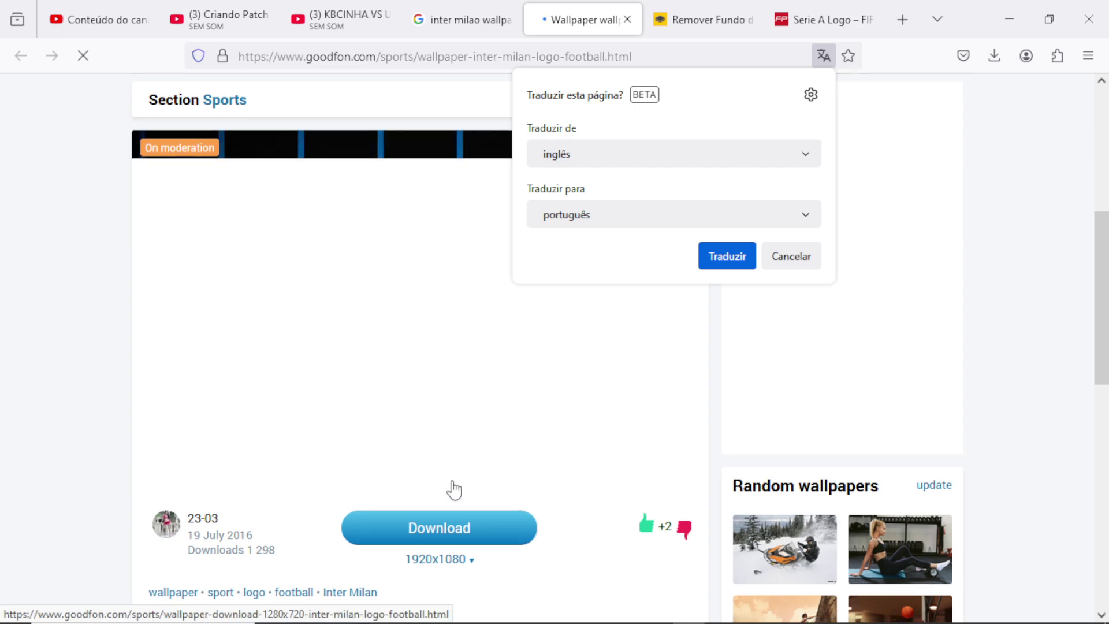
pyautogui.scroll(-6, 451, 486)
pyautogui.scroll(9, 451, 486)
pyautogui.scroll(-3, 451, 489)
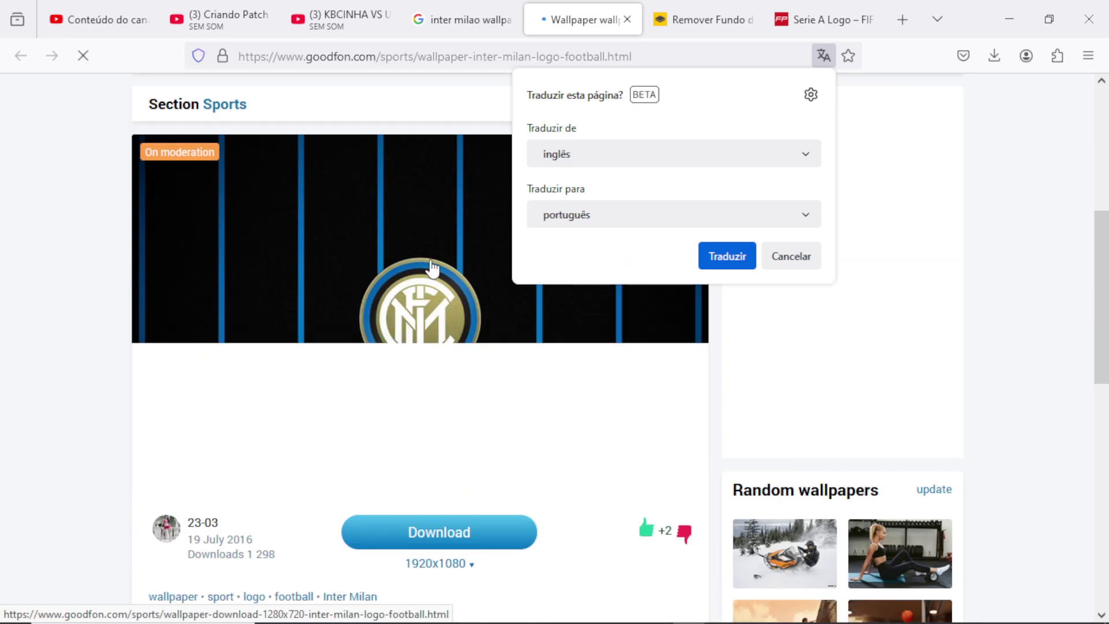
# - Dismiss the page translation offer and copy the large Inter wallpaper image from the GoodFon page
pyautogui.click(734, 256)
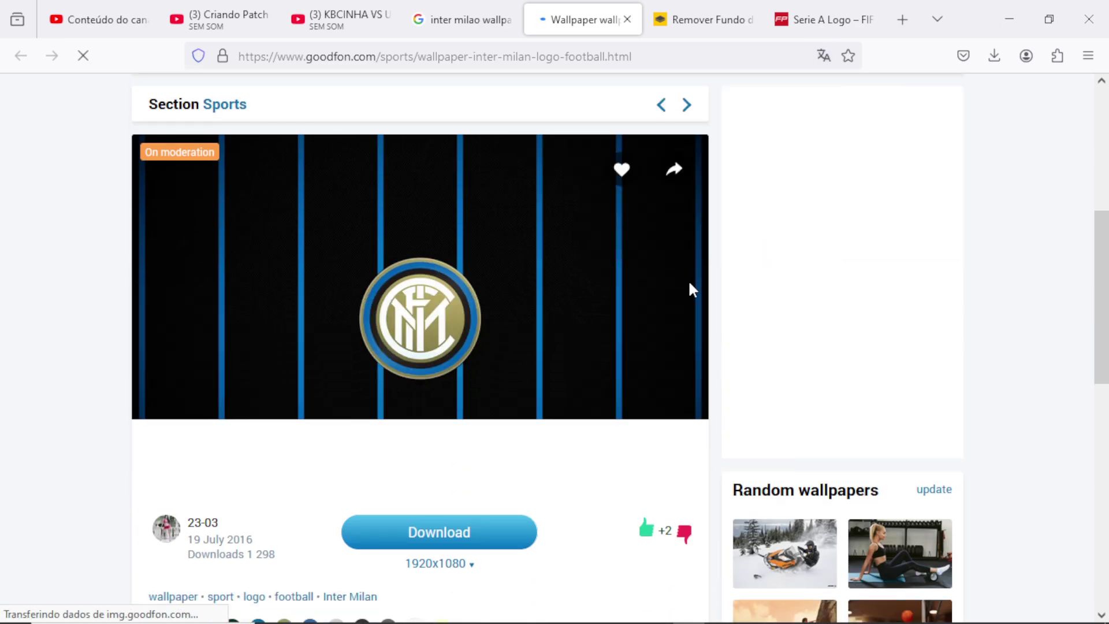
pyautogui.rightClick(501, 323)
pyautogui.click(551, 294)
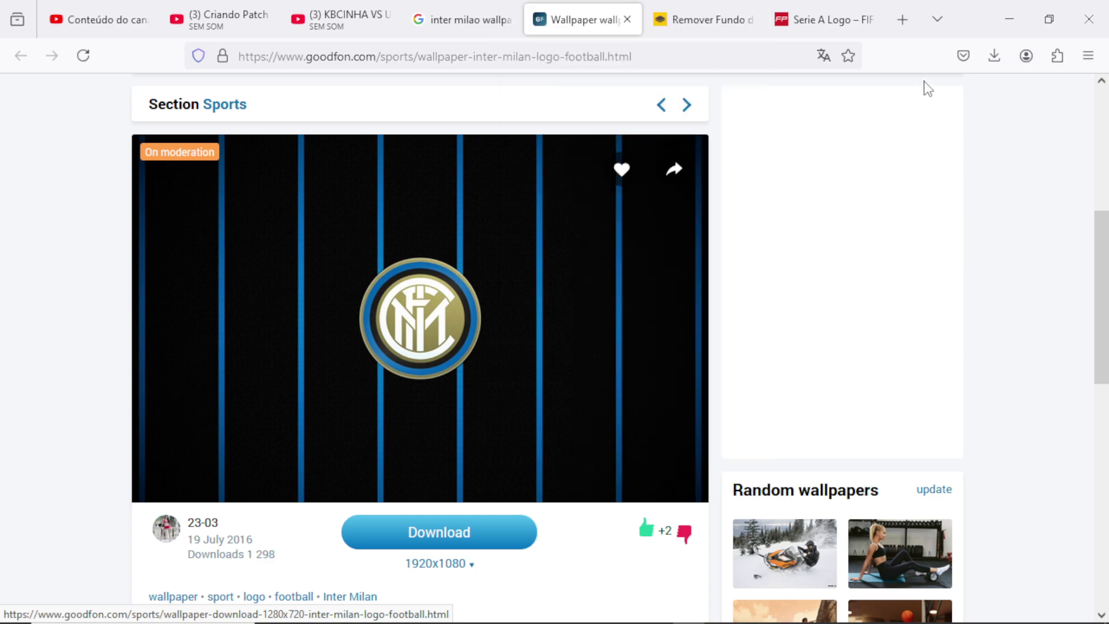
# - Return to PowerPoint, delete the low-resolution wallpaper from slide 1, and paste the copied GoodFon image
pyautogui.click(1009, 19)
pyautogui.click(635, 300)
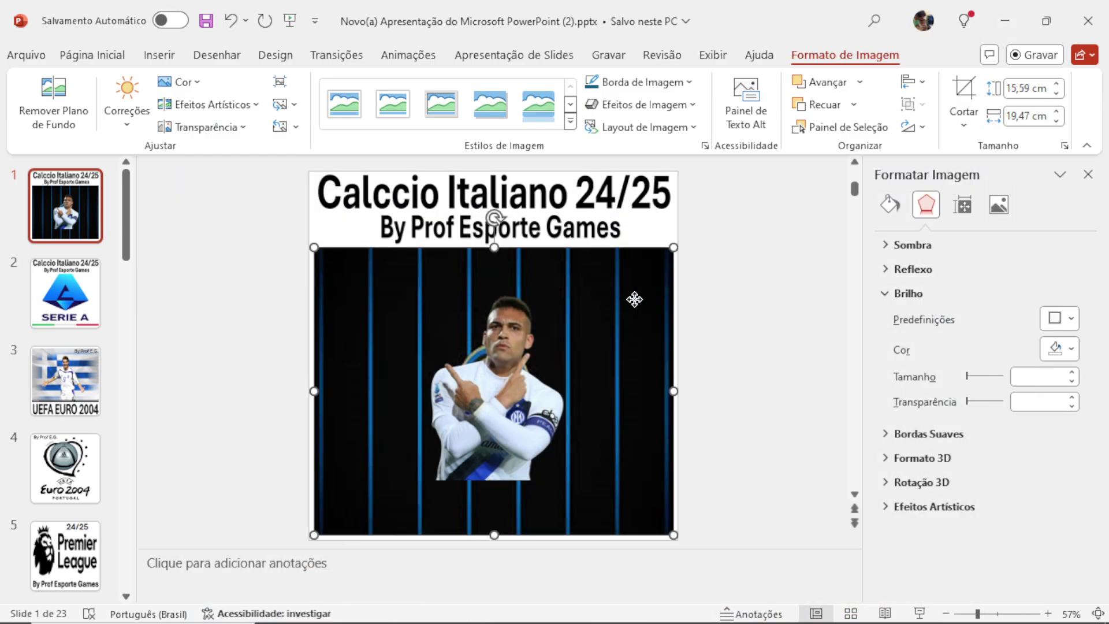
pyautogui.press('Delete')
pyautogui.rightClick(635, 305)
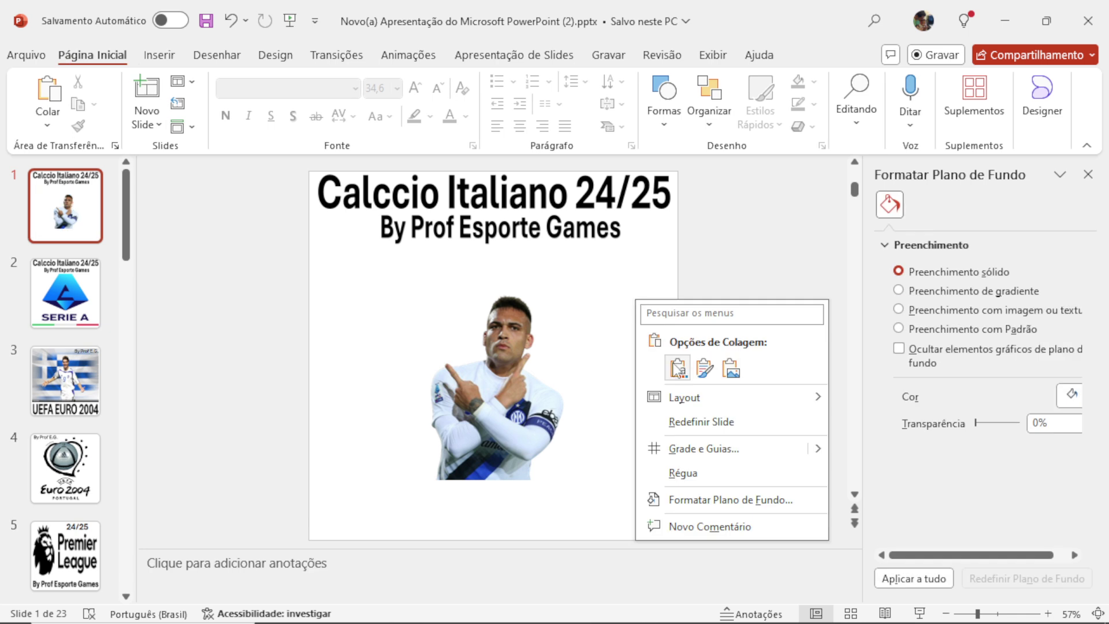
pyautogui.click(674, 365)
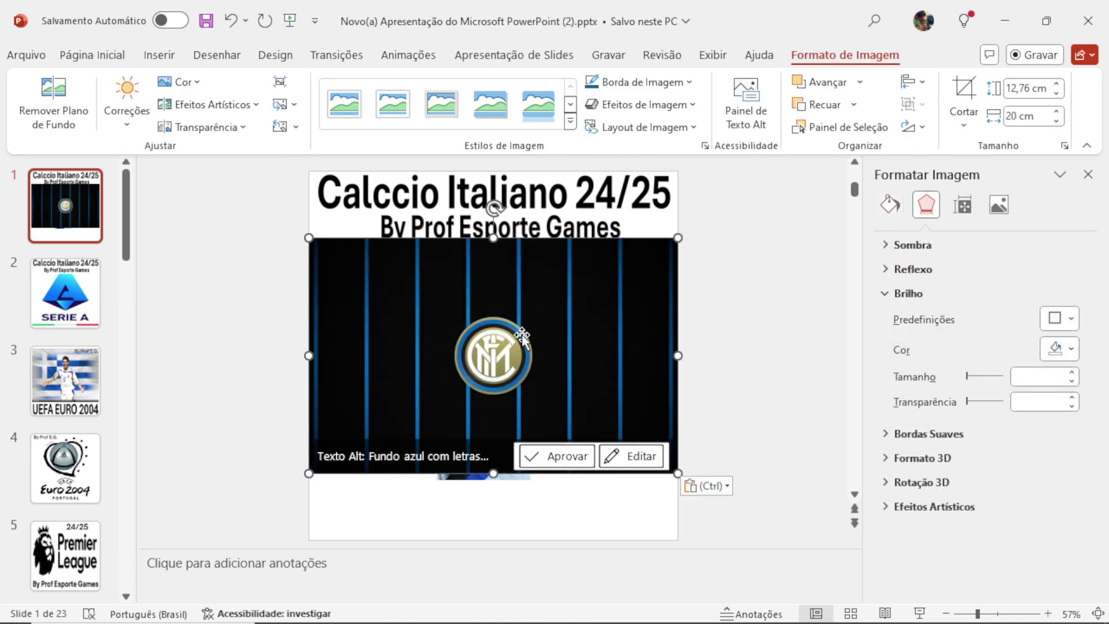
# - Move the new wallpaper down to the slide's lower edge and narrow it evenly to about 19.57 cm wide
pyautogui.press('Down')
pyautogui.press('Down')
pyautogui.press('Down')
pyautogui.press('Down')
pyautogui.press('Down')
pyautogui.press('Down')
pyautogui.press('Down')
pyautogui.press('Down')
pyautogui.press('Down')
pyautogui.press('Down')
pyautogui.press('Down')
pyautogui.press('Down')
pyautogui.press('Down')
pyautogui.press('Down')
pyautogui.press('Down')
pyautogui.press('Down')
pyautogui.press('Down')
pyautogui.press('Down')
pyautogui.press('Down')
pyautogui.press('Down')
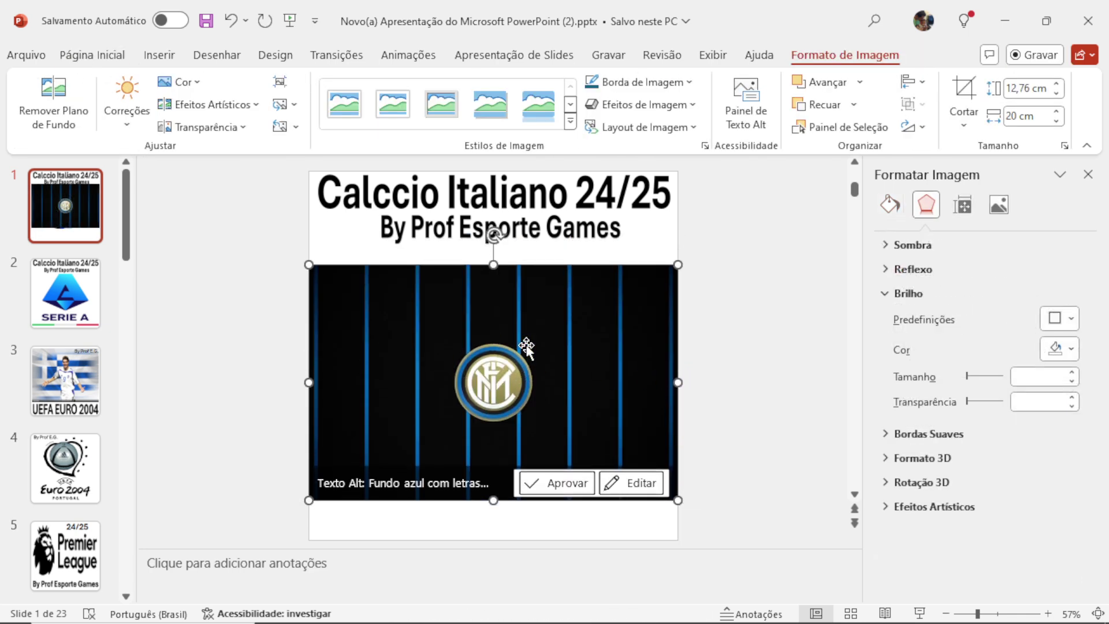
pyautogui.press('Up')
pyautogui.press('Up')
pyautogui.press('Up')
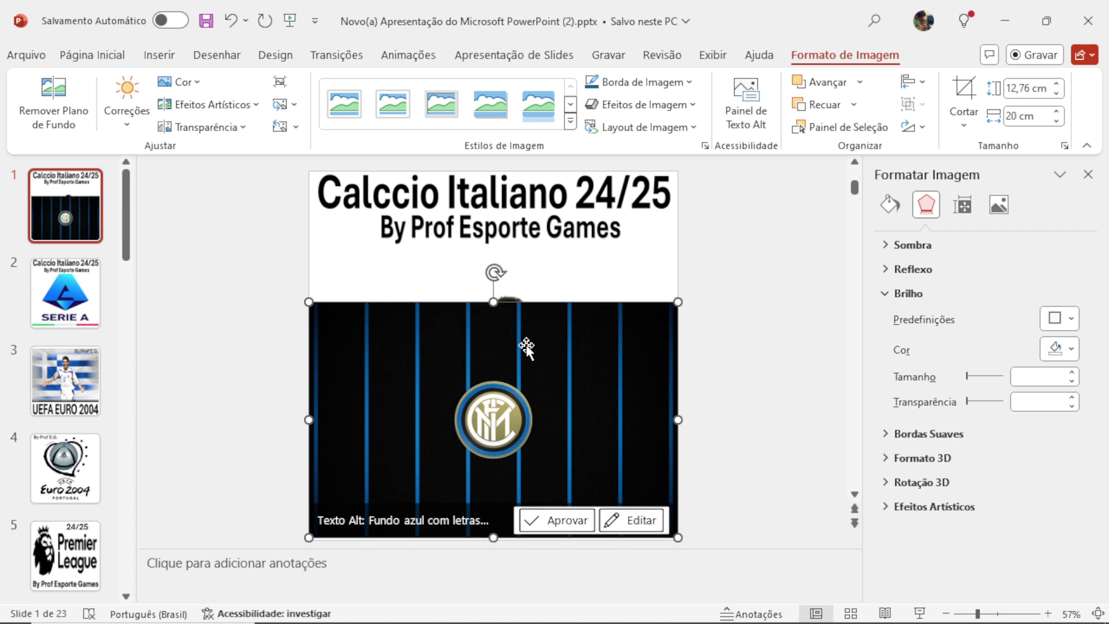
pyautogui.moveTo(678, 418); pyautogui.dragTo(671, 420)
pyautogui.press('Right')
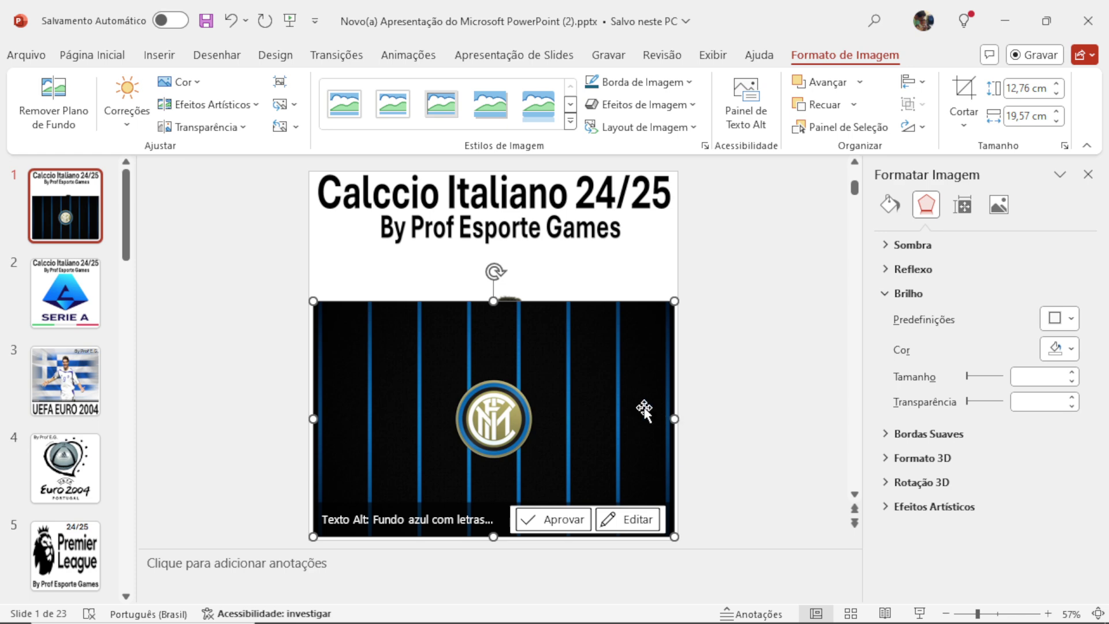
# - Send the wallpaper behind the player and stretch it up to just below the title, about 15.71 cm high
pyautogui.rightClick(569, 351)
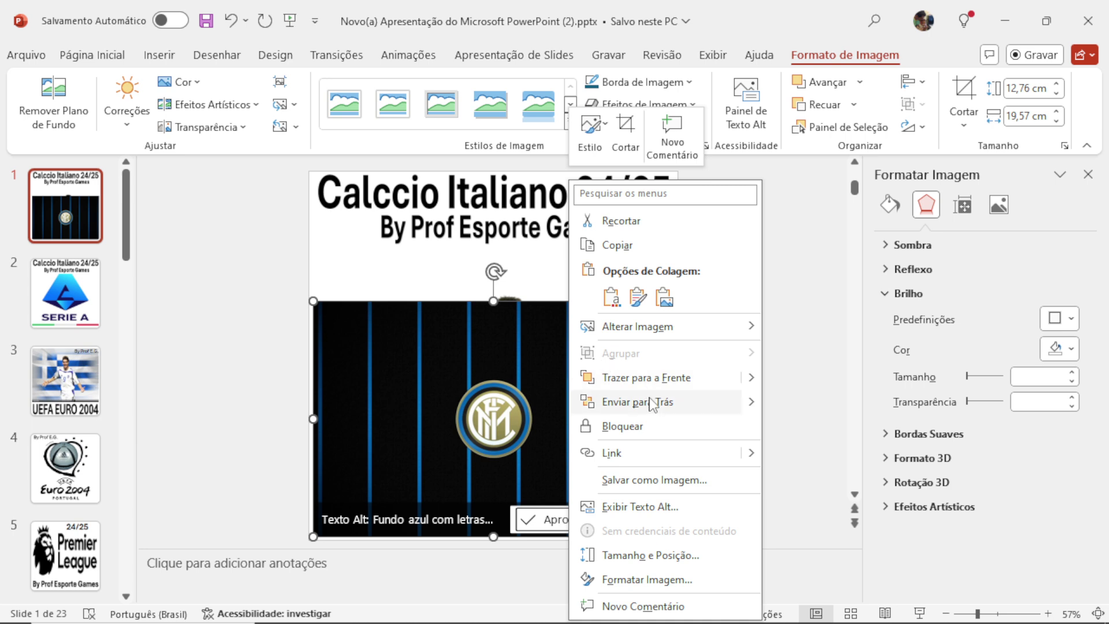
pyautogui.click(651, 403)
pyautogui.click(495, 312)
pyautogui.click(493, 302)
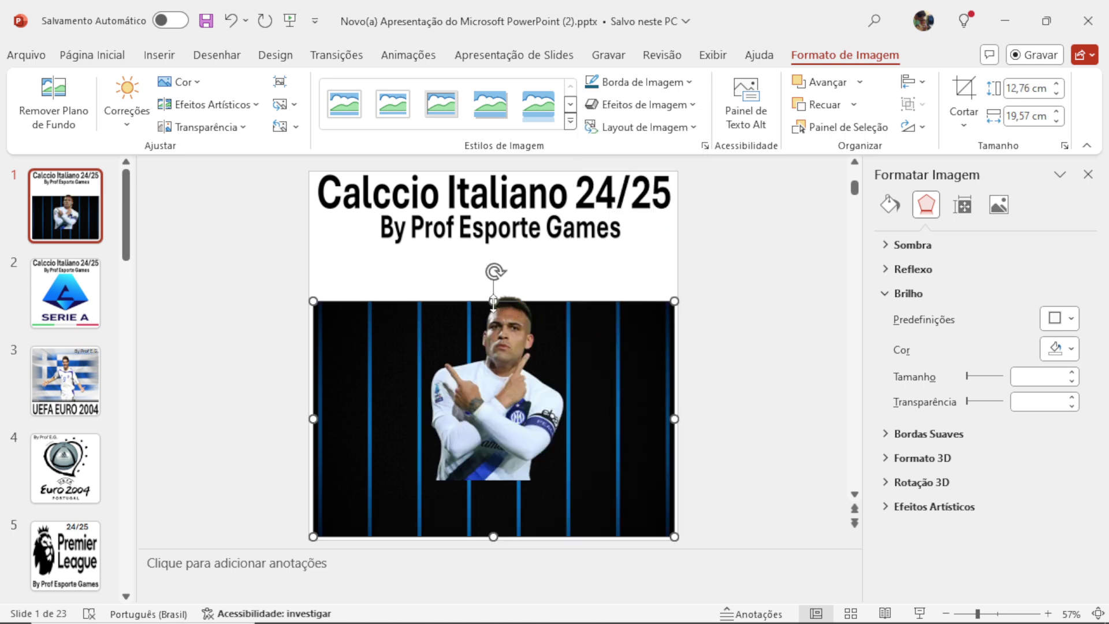
pyautogui.moveTo(493, 301); pyautogui.dragTo(494, 245)
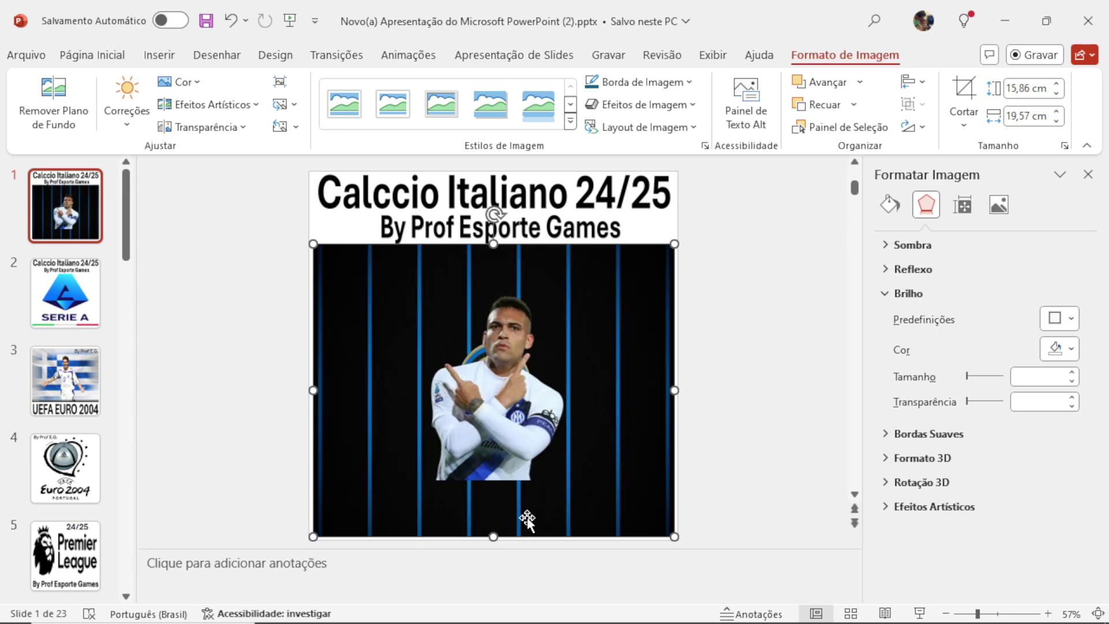
pyautogui.moveTo(494, 537); pyautogui.dragTo(494, 535)
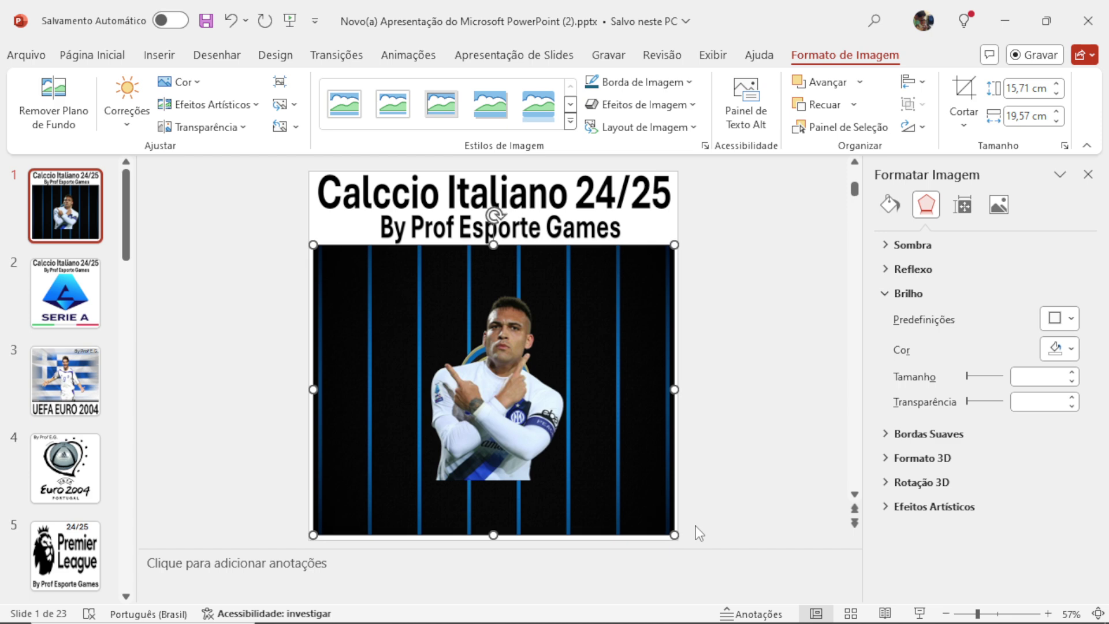
pyautogui.press('Down')
pyautogui.press('Down')
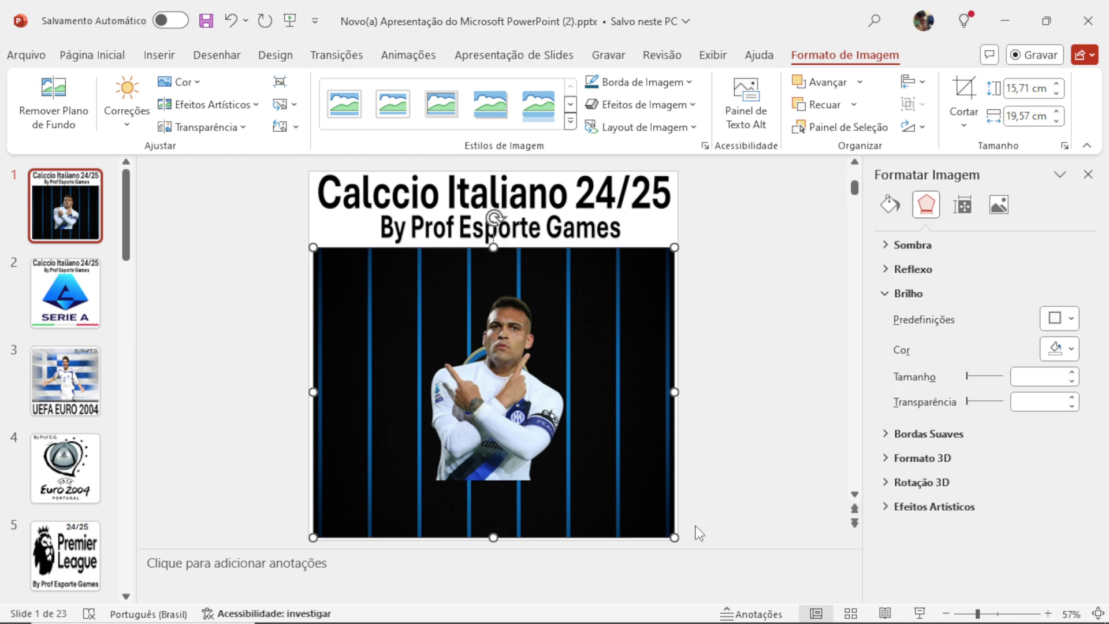
pyautogui.press('Up')
# - Move the player cut-out to the wallpaper's lower-left area and enlarge it to about 16.16 × 12.25 cm
pyautogui.click(491, 378)
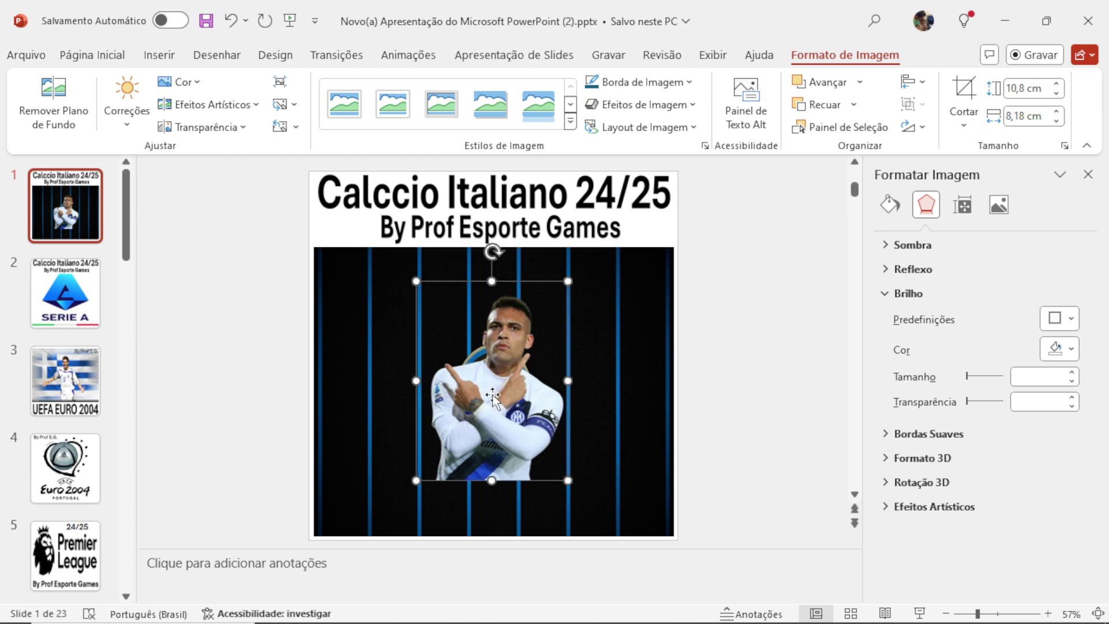
pyautogui.moveTo(491, 378); pyautogui.dragTo(416, 449)
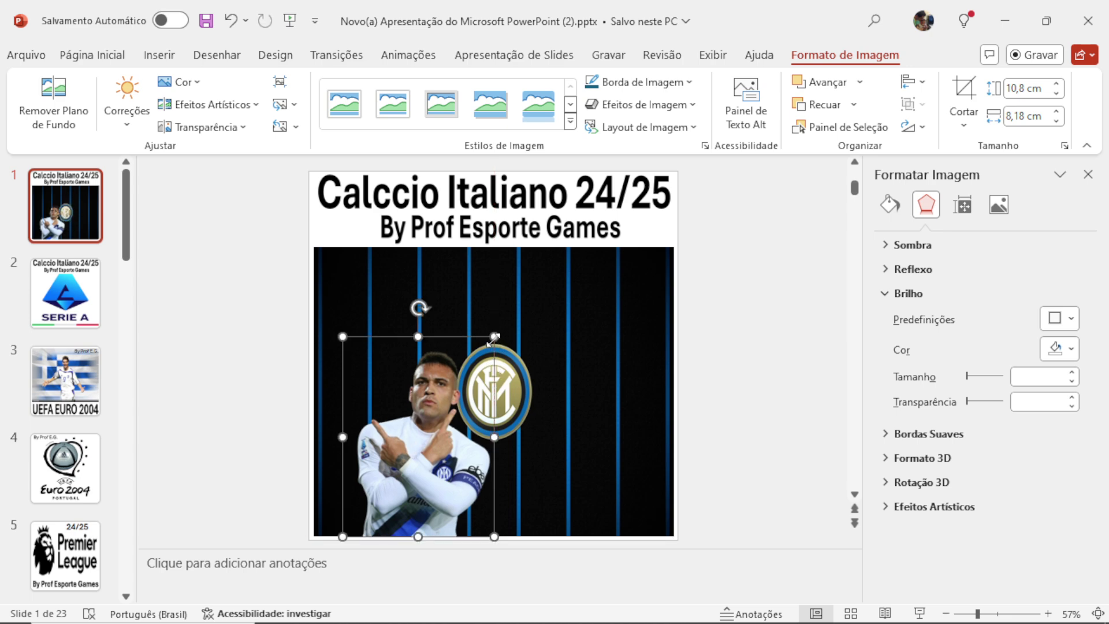
pyautogui.moveTo(495, 249); pyautogui.dragTo(570, 296)
# - Shift the player right to the middle of the wallpaper and stretch the cut-out upward to about 16.75 cm high
pyautogui.press('Right')
pyautogui.press('Right')
pyautogui.press('Right')
pyautogui.press('Right')
pyautogui.press('Right')
pyautogui.press('Right')
pyautogui.press('Right')
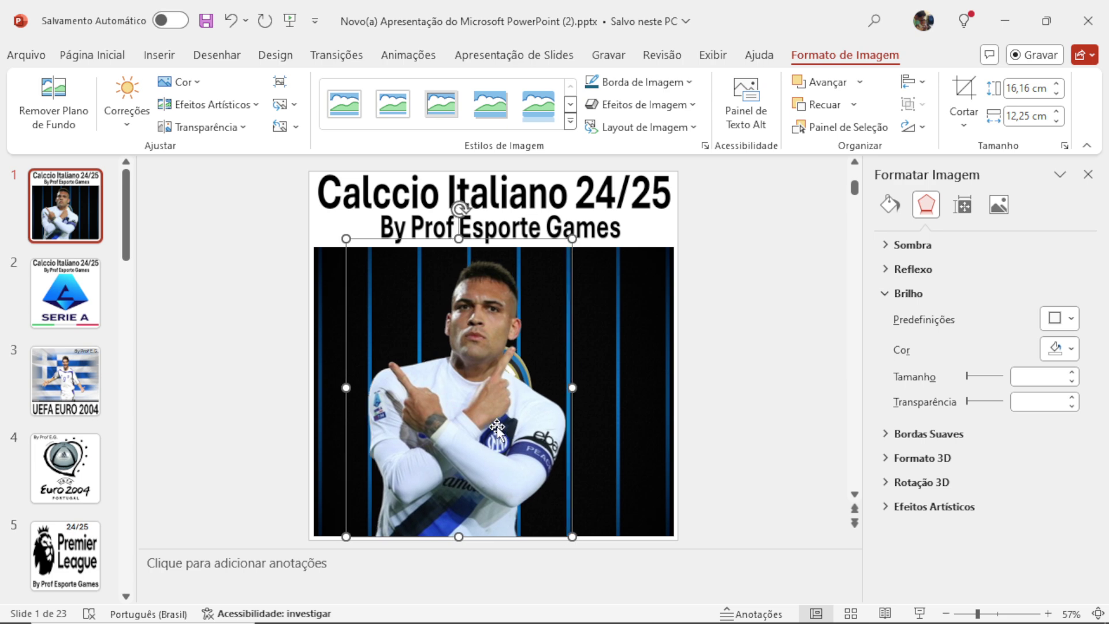
pyautogui.press('Right')
pyautogui.press('Right')
pyautogui.press('Right')
pyautogui.press('Right')
pyautogui.press('Right')
pyautogui.press('Right')
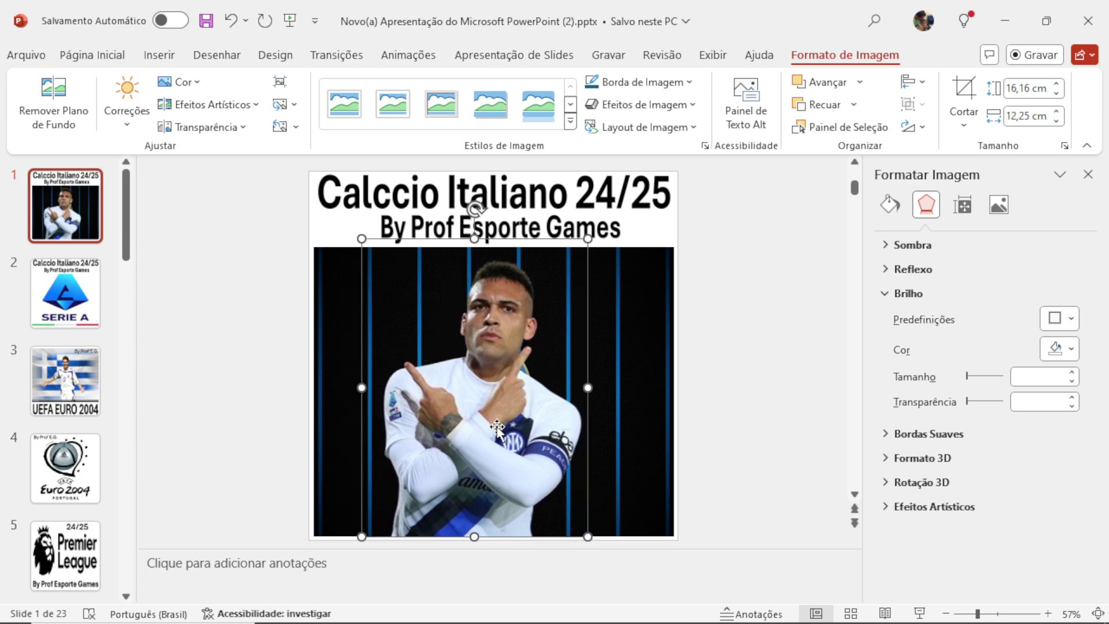
pyautogui.press('Right')
pyautogui.press('Right')
pyautogui.press('Right')
pyautogui.press('Right')
pyautogui.press('Right')
pyautogui.press('Right')
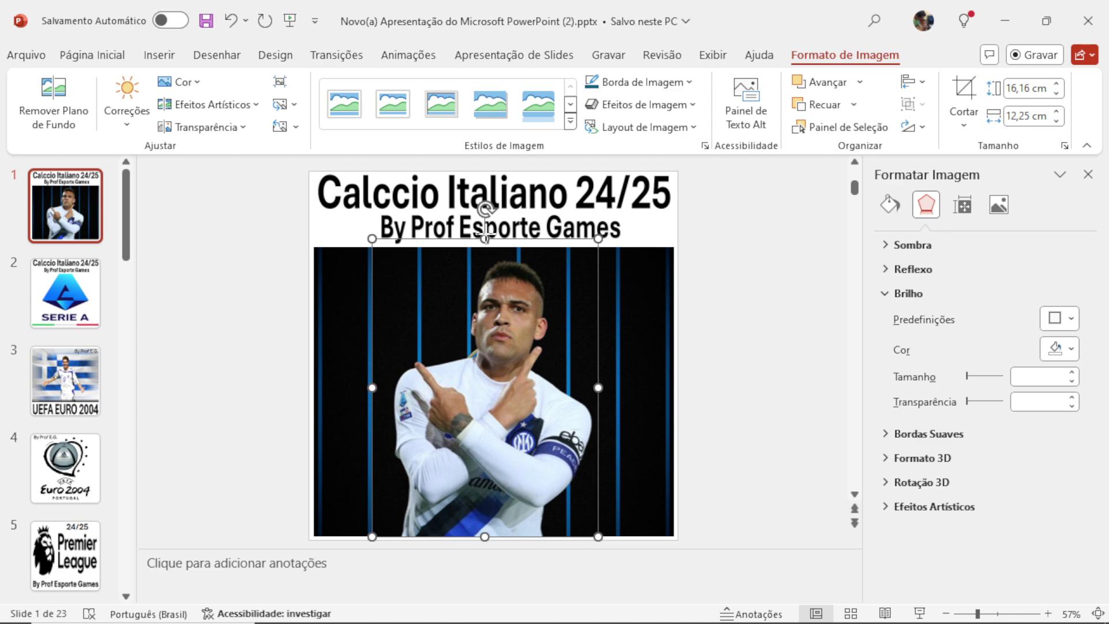
pyautogui.moveTo(485, 237); pyautogui.dragTo(486, 226)
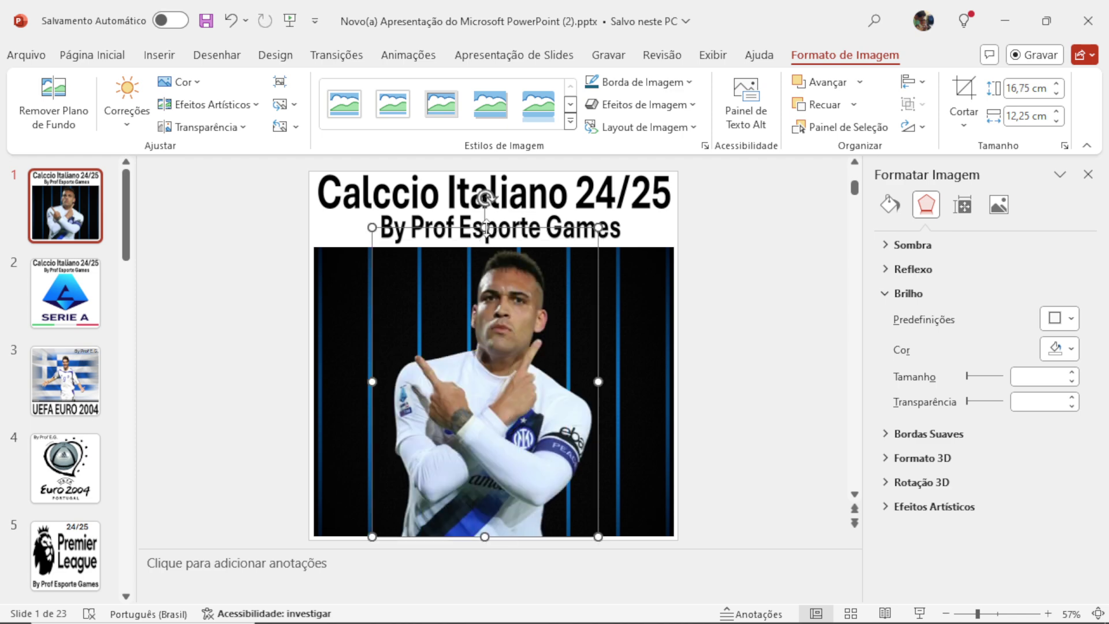
# - Narrow the player cut-out to about 12.04 cm wide and shift it slightly right over the striped wallpaper
pyautogui.click(789, 315)
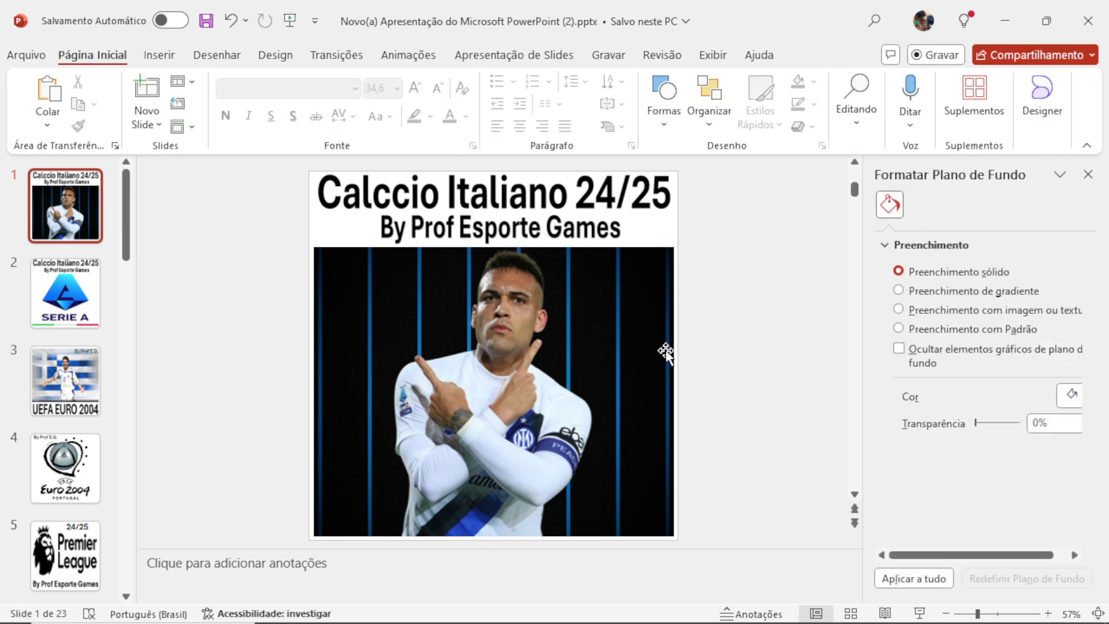
pyautogui.click(518, 399)
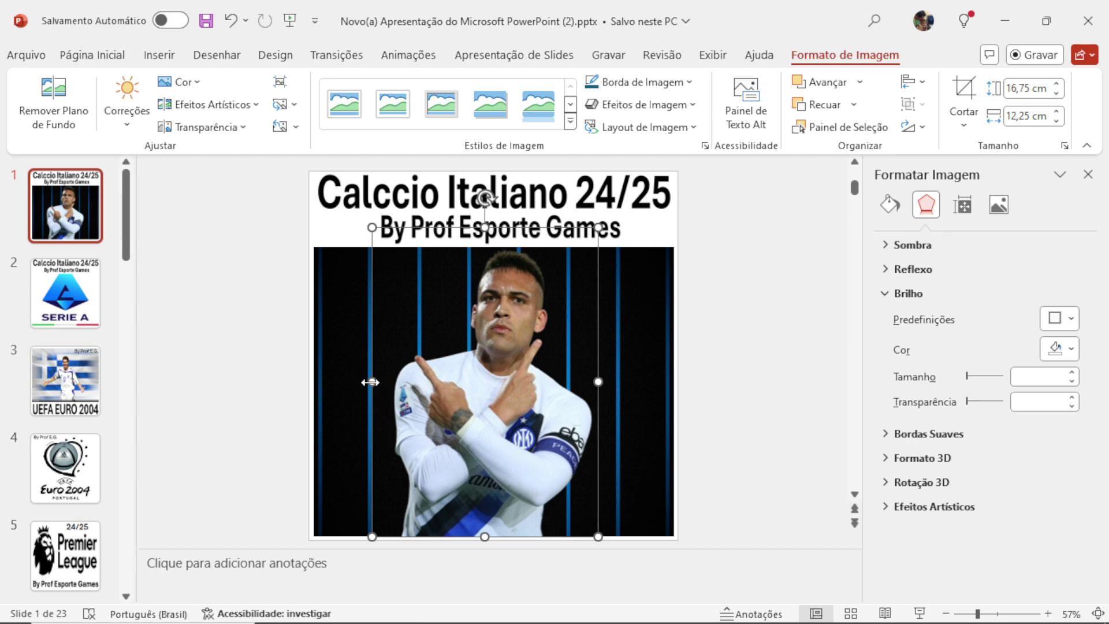
pyautogui.moveTo(371, 382)
pyautogui.mouseDown()
pyautogui.moveTo(347, 382)
pyautogui.moveTo(375, 382)
pyautogui.mouseUp()
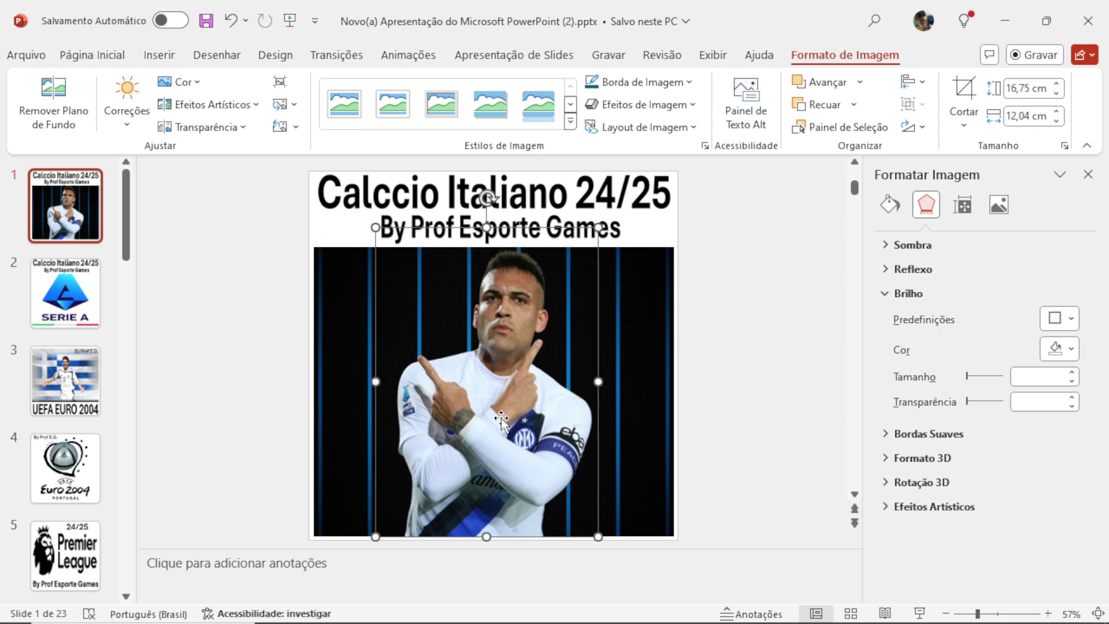
pyautogui.moveTo(501, 419); pyautogui.dragTo(506, 419)
pyautogui.click(751, 368)
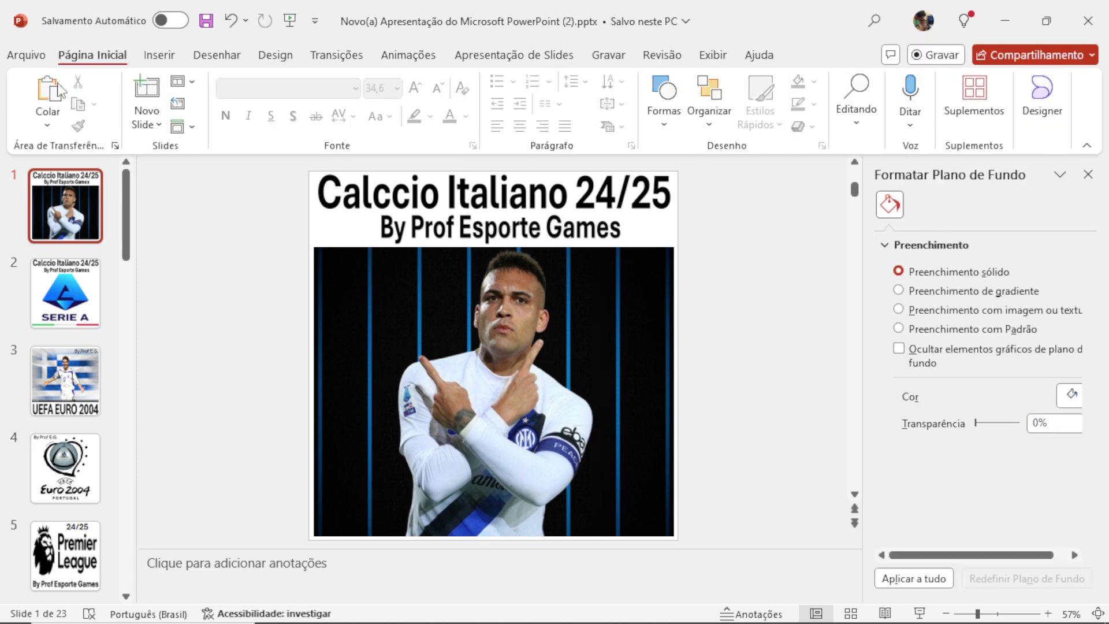
# - Start saving a copy of the presentation to the desktop folder Calccio 24 25 in JPEG format (*.jpg)
pyautogui.click(22, 59)
pyautogui.click(49, 368)
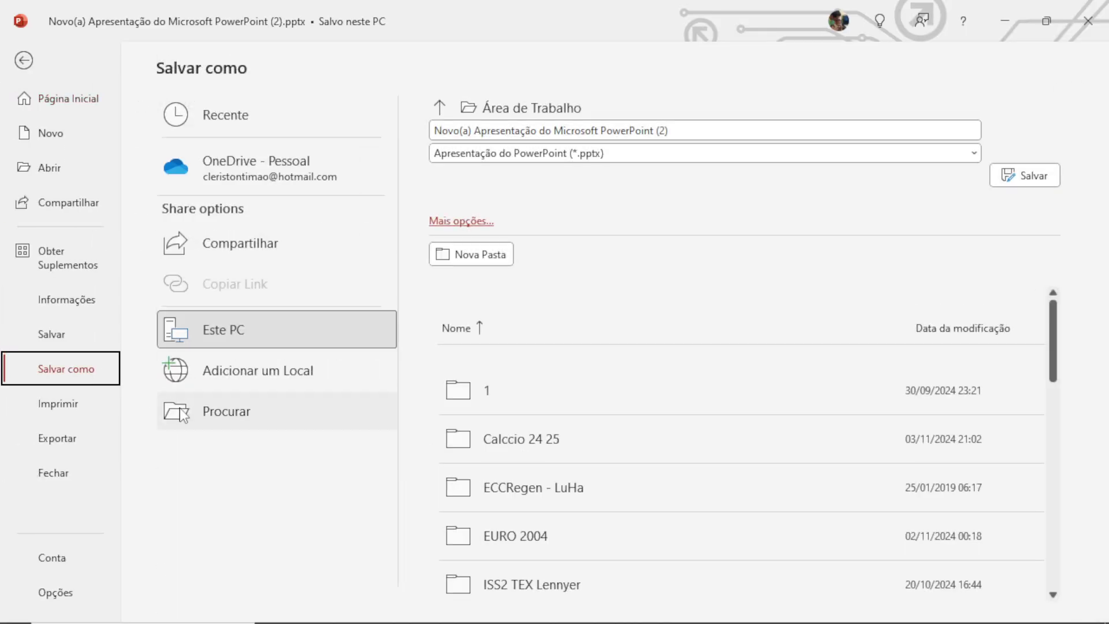
pyautogui.click(217, 411)
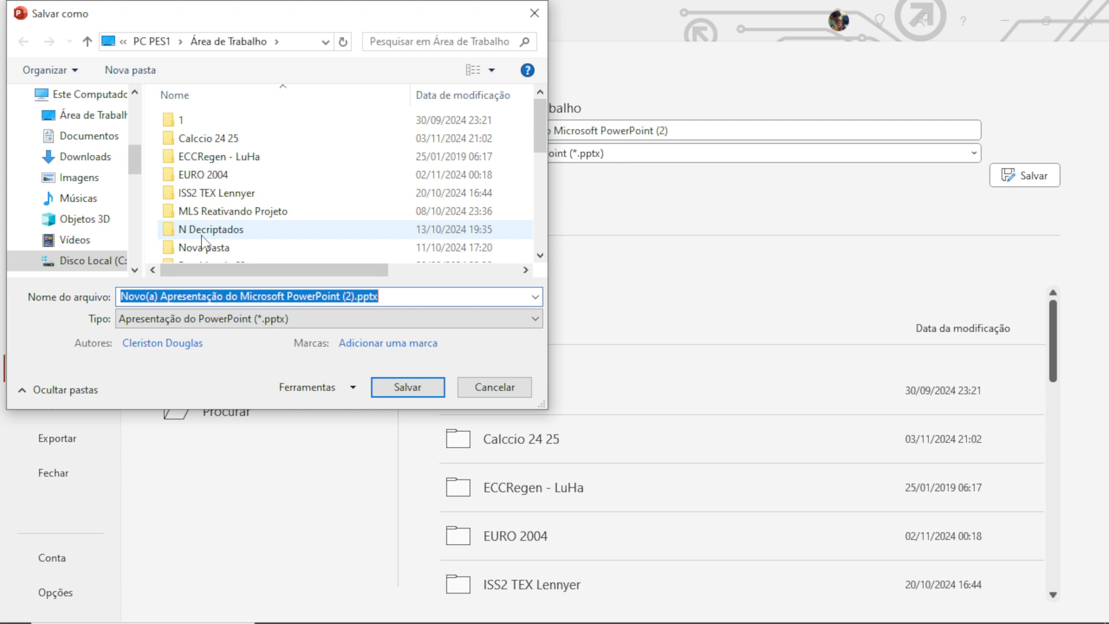
pyautogui.click(202, 141)
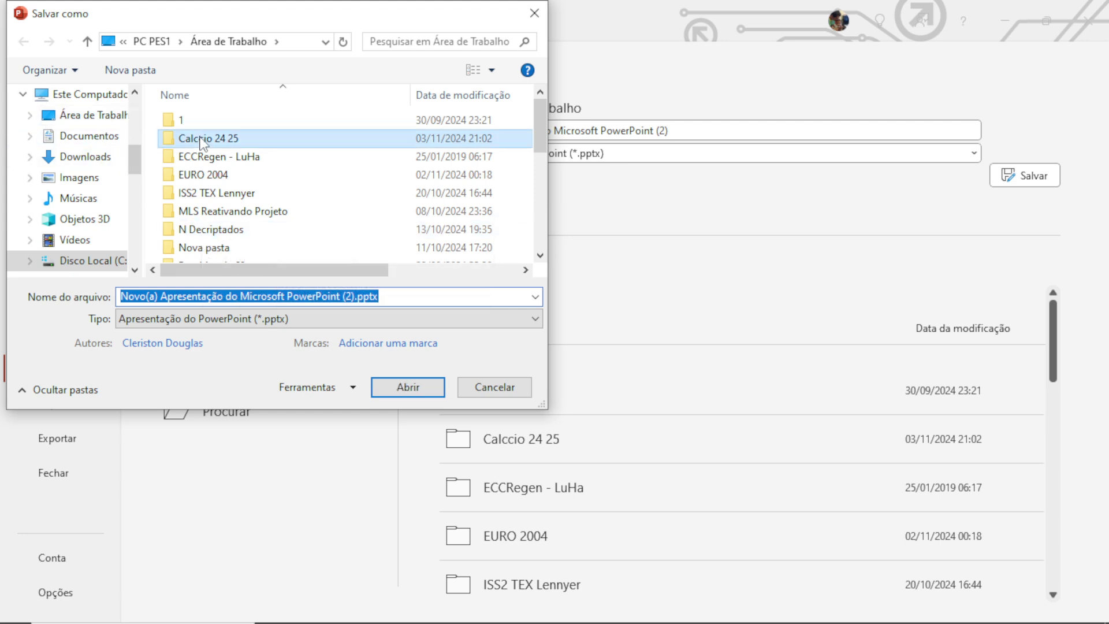
pyautogui.doubleClick(202, 141)
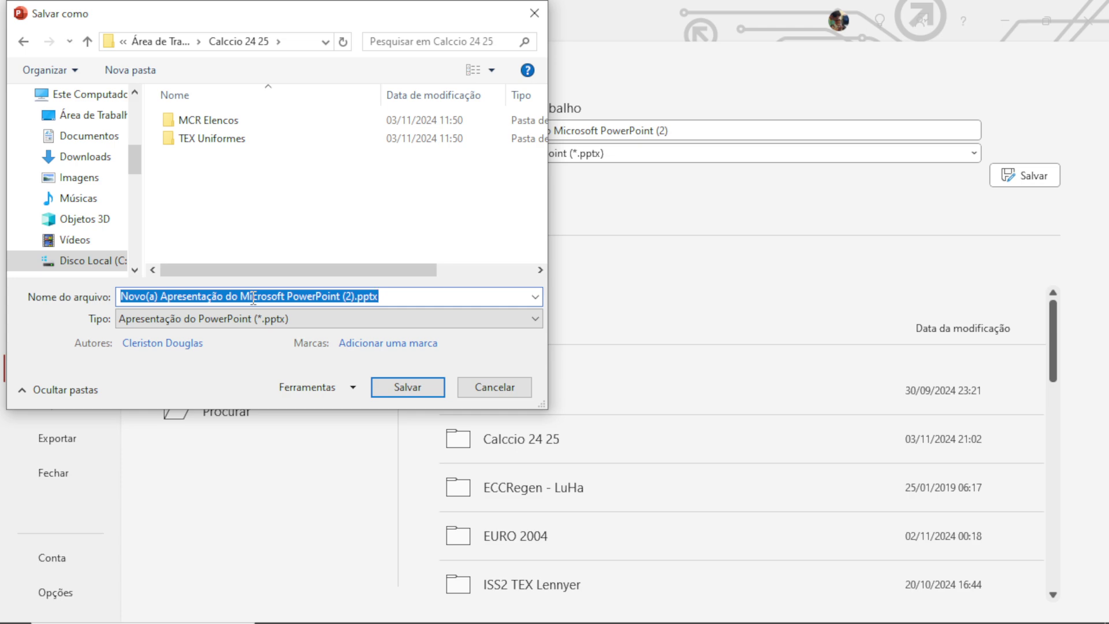
pyautogui.click(256, 319)
pyautogui.click(199, 239)
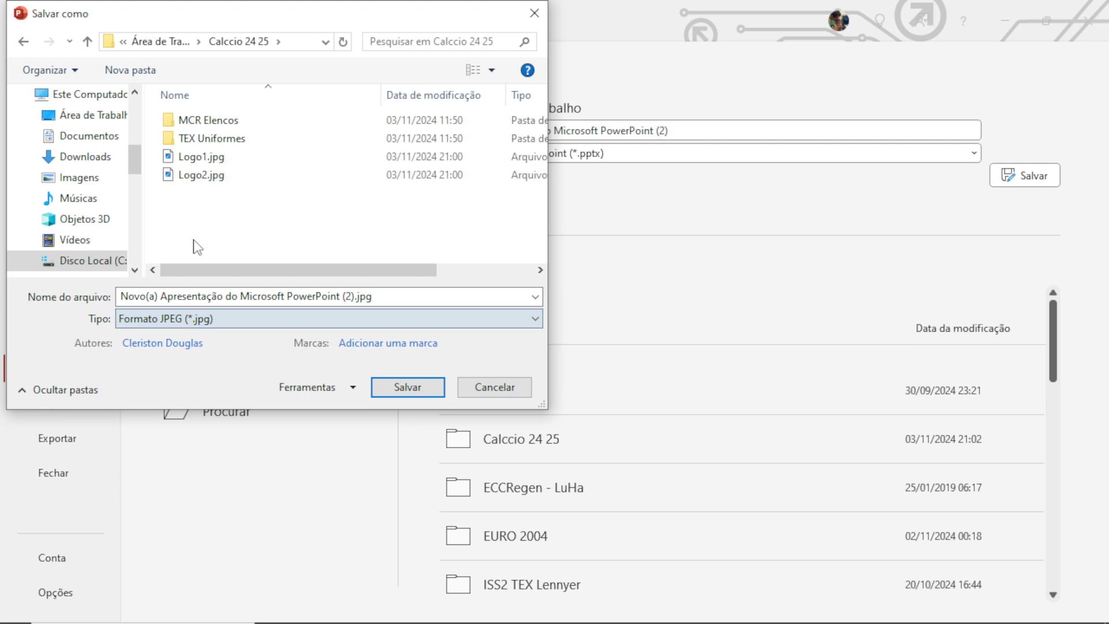
# - Show the folder's files as thumbnails and export the player cover slide over the existing Logo2.jpg
pyautogui.click(492, 70)
pyautogui.click(554, 50)
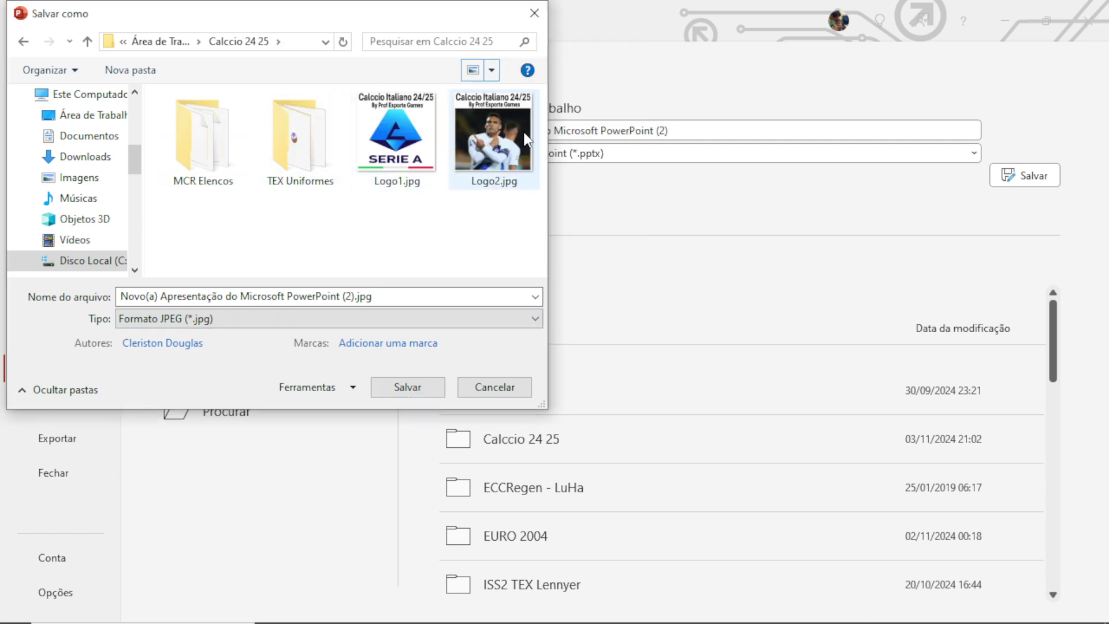
pyautogui.click(493, 139)
pyautogui.click(425, 393)
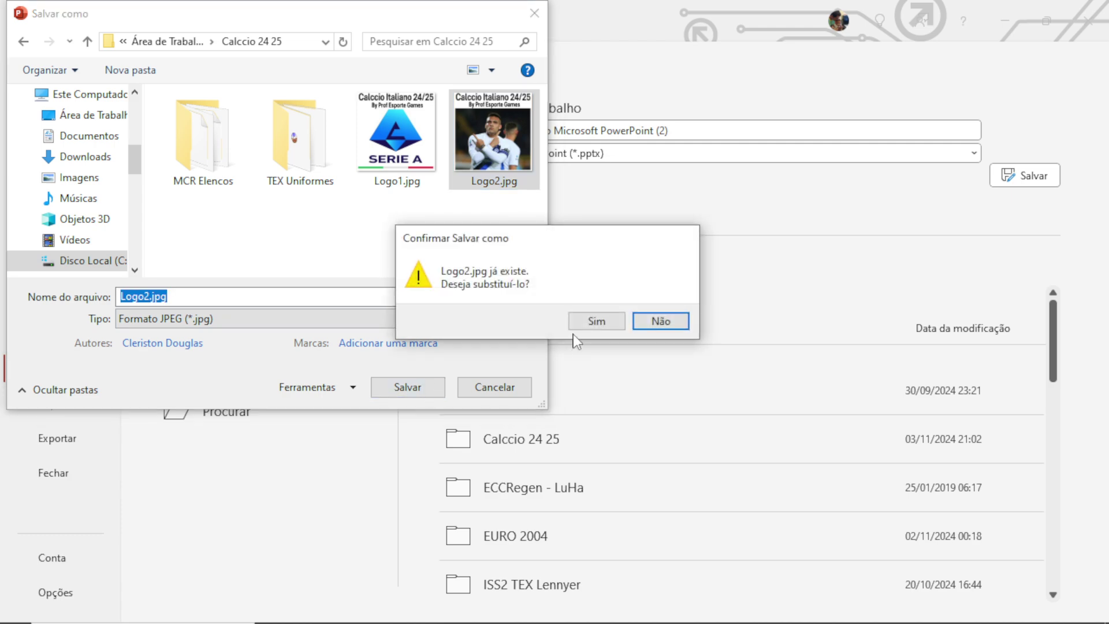
pyautogui.click(591, 325)
pyautogui.click(577, 364)
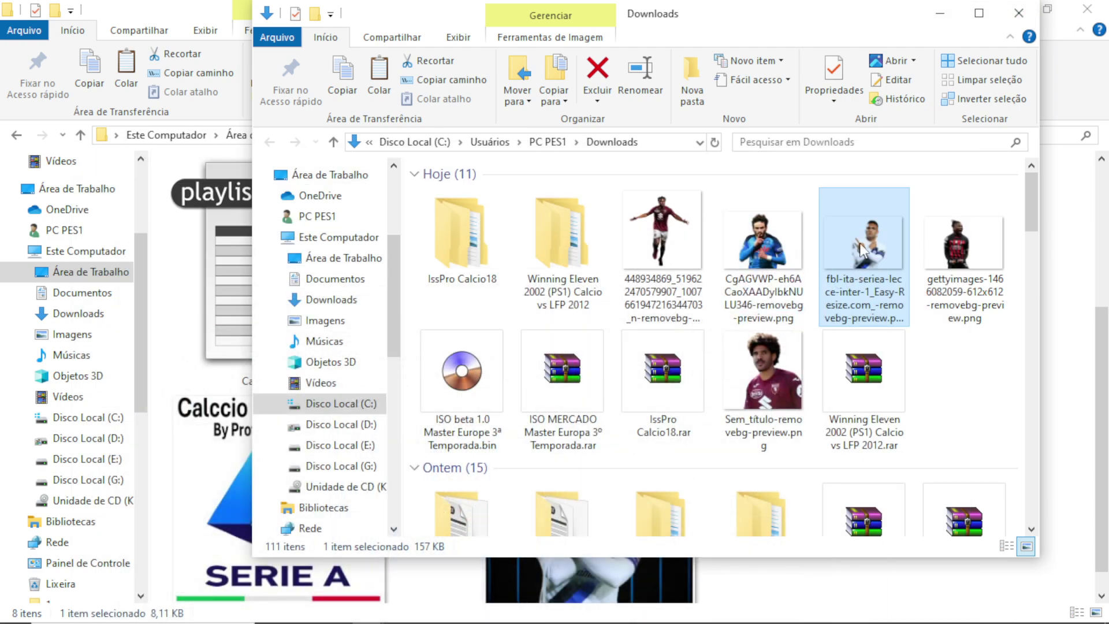
# - Load Logo2.jpg from the Calccio 24 25 folder into Pixelformer and maximise the editor window
pyautogui.click(940, 13)
pyautogui.scroll(-1, 758, 427)
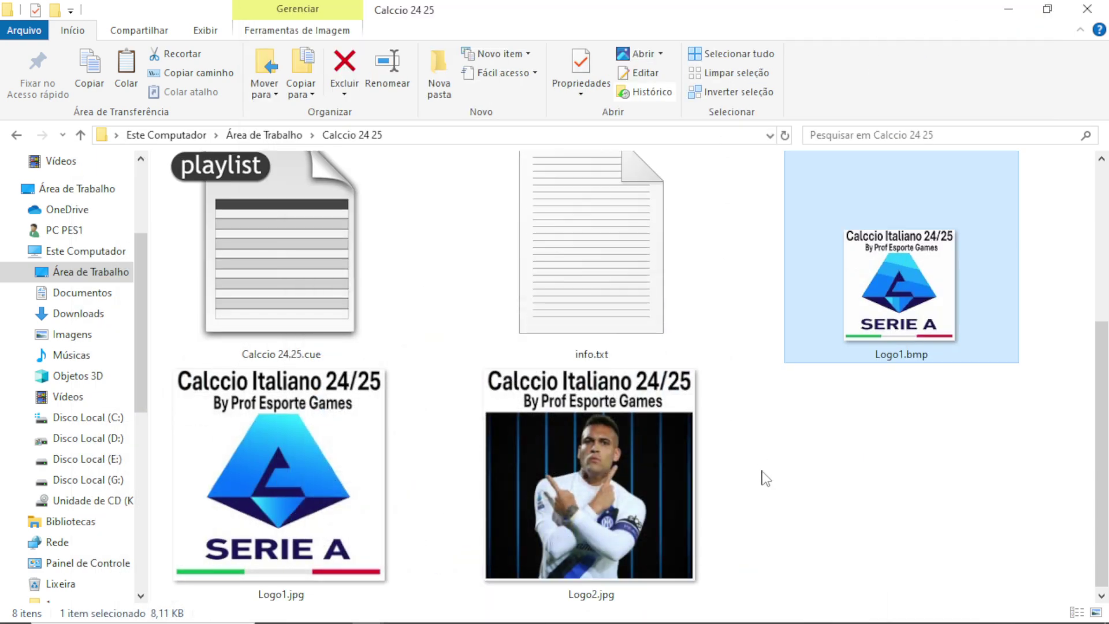
pyautogui.click(608, 458)
pyautogui.moveTo(604, 599)
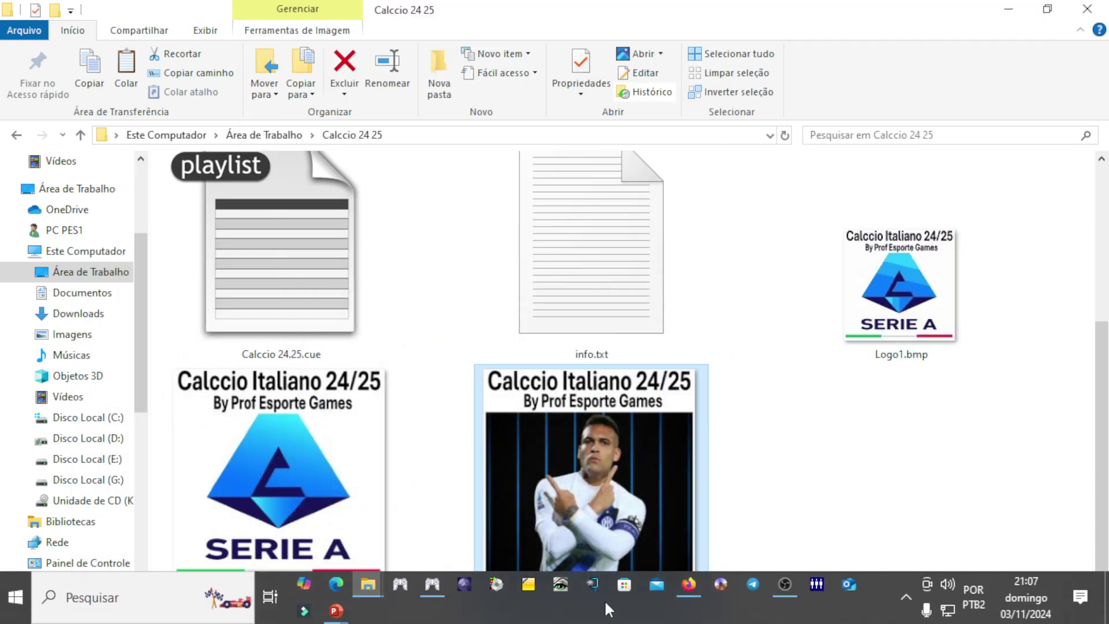
pyautogui.click(527, 584)
pyautogui.click(1086, 10)
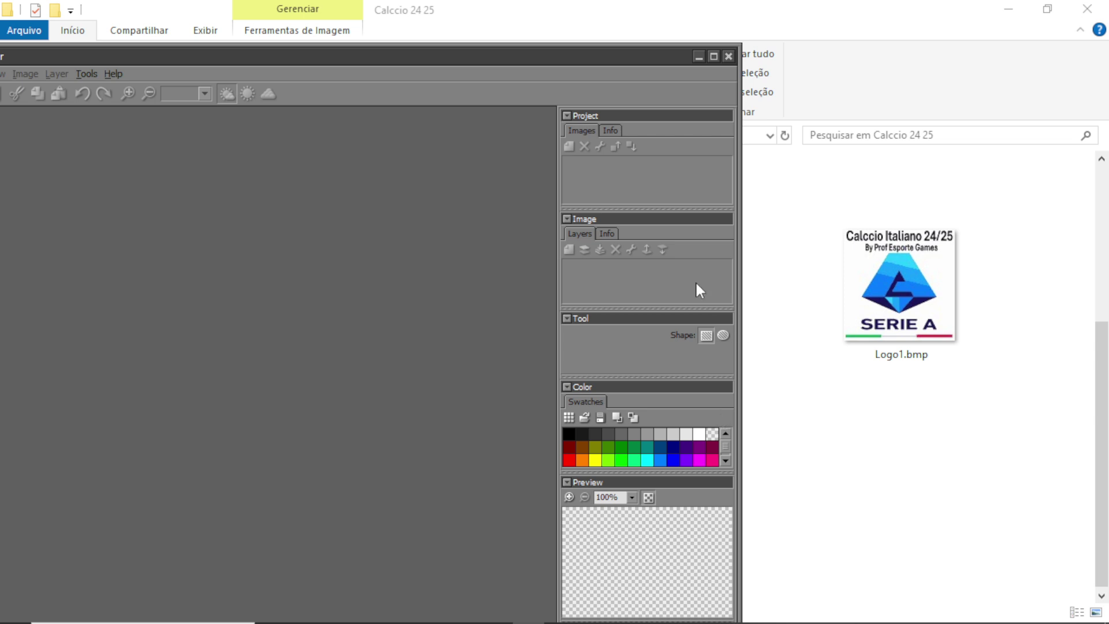
pyautogui.moveTo(551, 62); pyautogui.dragTo(317, 93)
pyautogui.moveTo(601, 491); pyautogui.dragTo(417, 151)
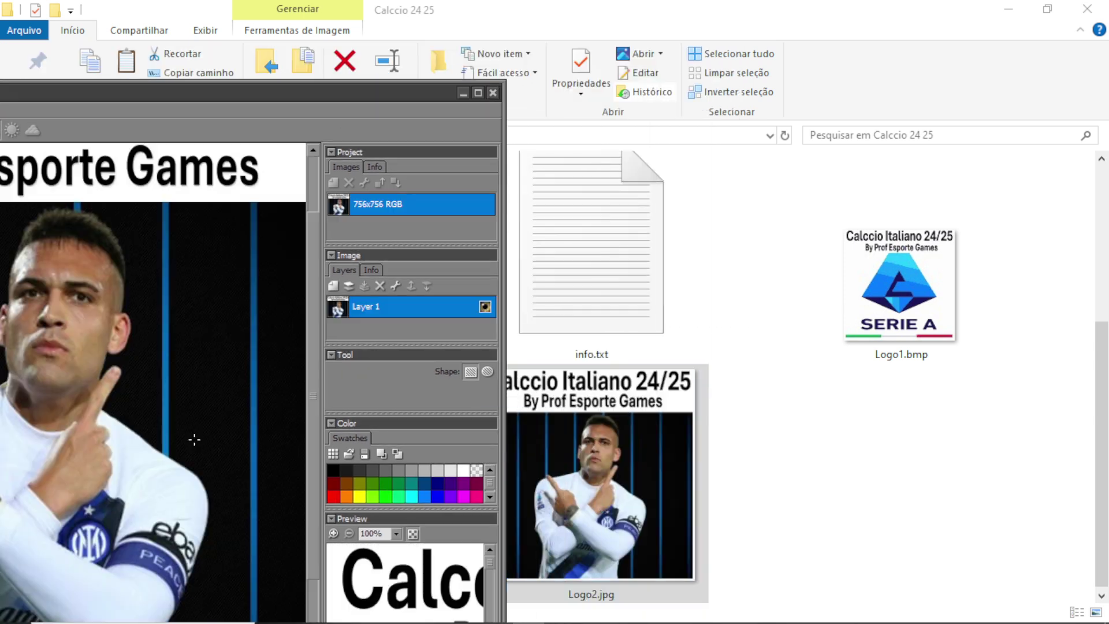
pyautogui.click(477, 93)
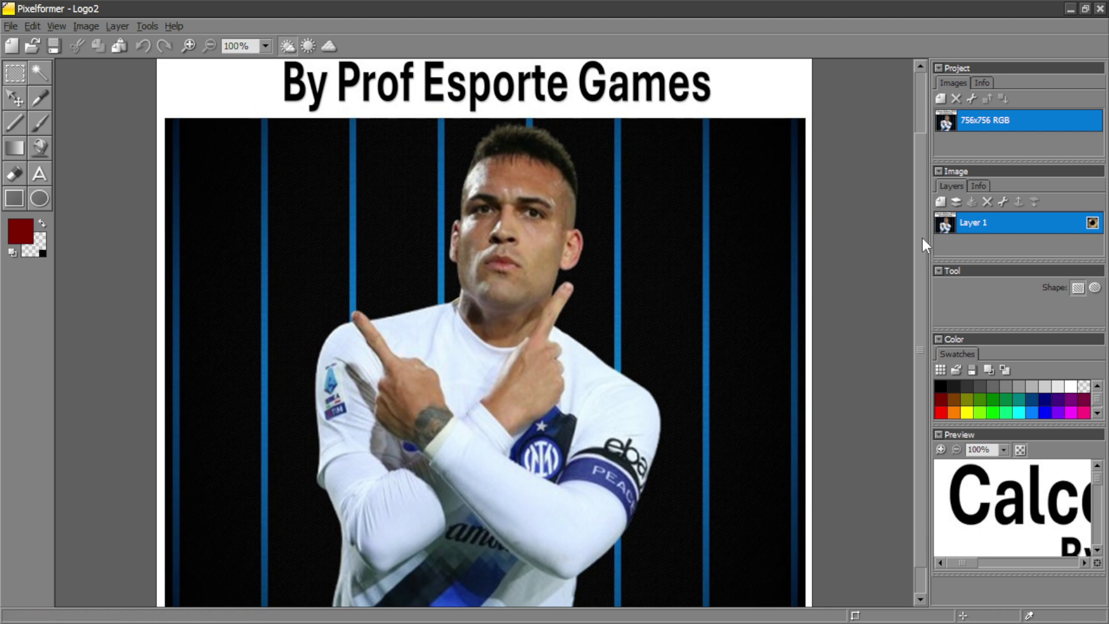
pyautogui.moveTo(921, 235); pyautogui.dragTo(926, 165)
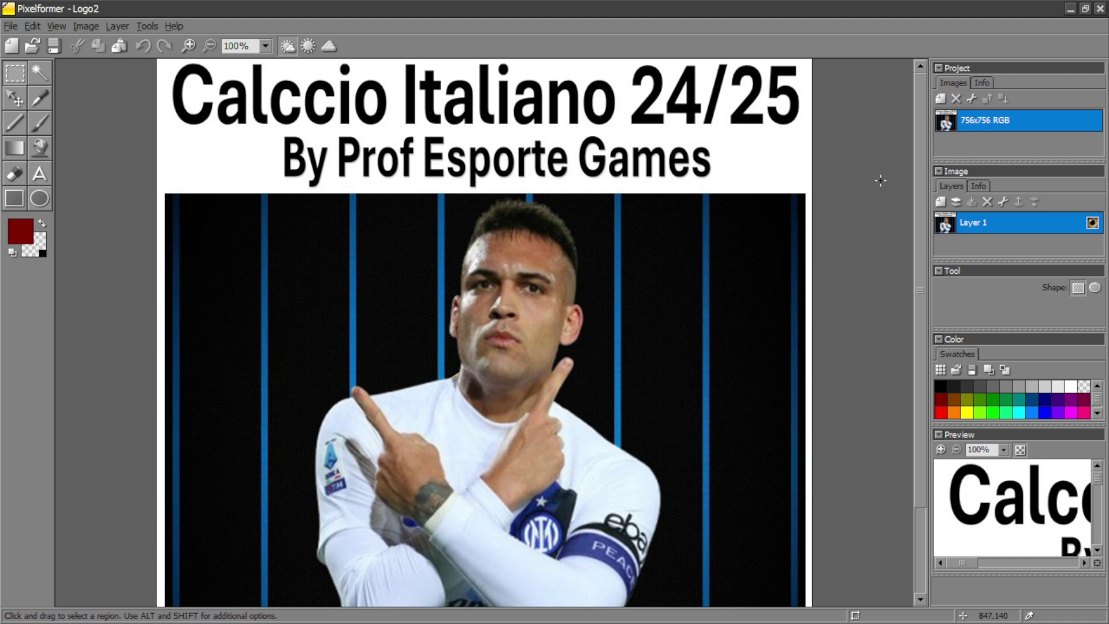
# - Convert the image to 128x128 with a 16-color palette (4 bpp) and unlock the palette so it adapts to the picture
pyautogui.click(973, 98)
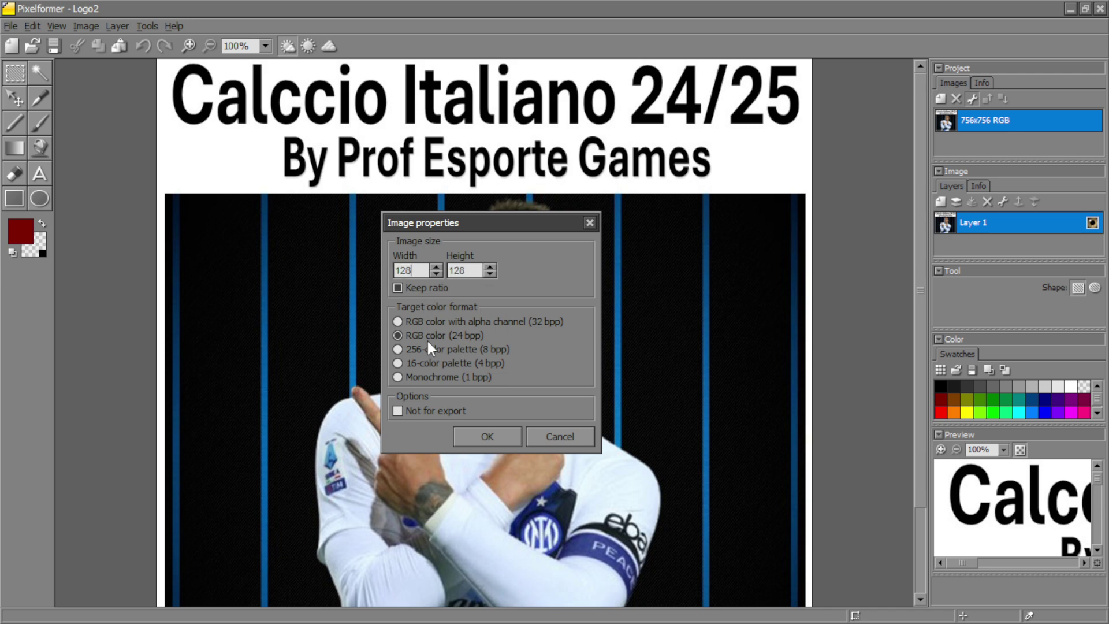
pyautogui.click(490, 436)
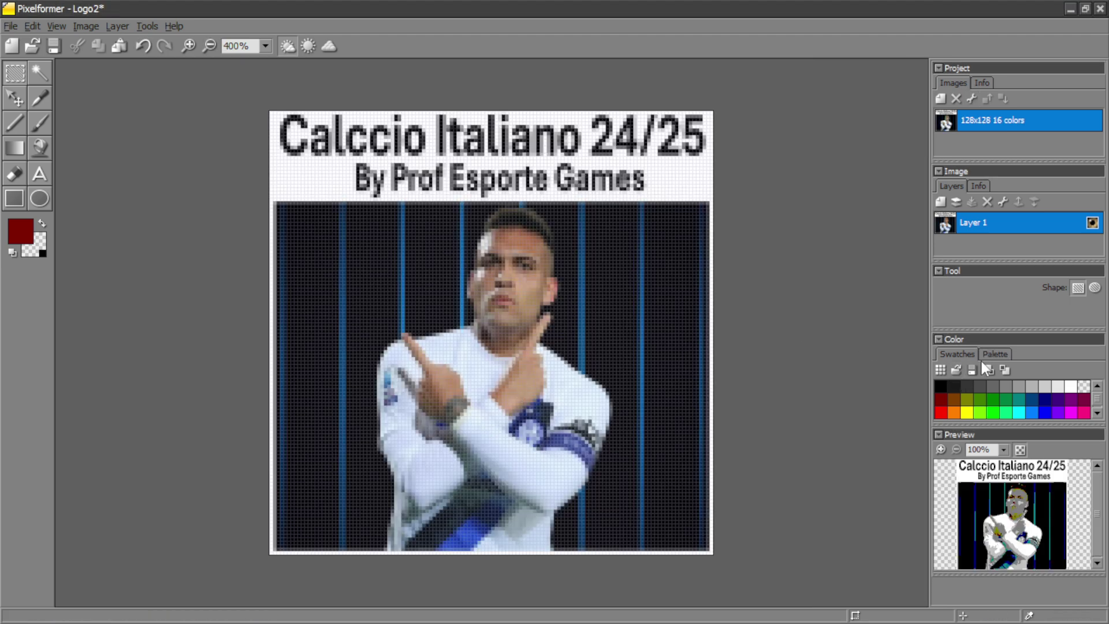
pyautogui.click(995, 354)
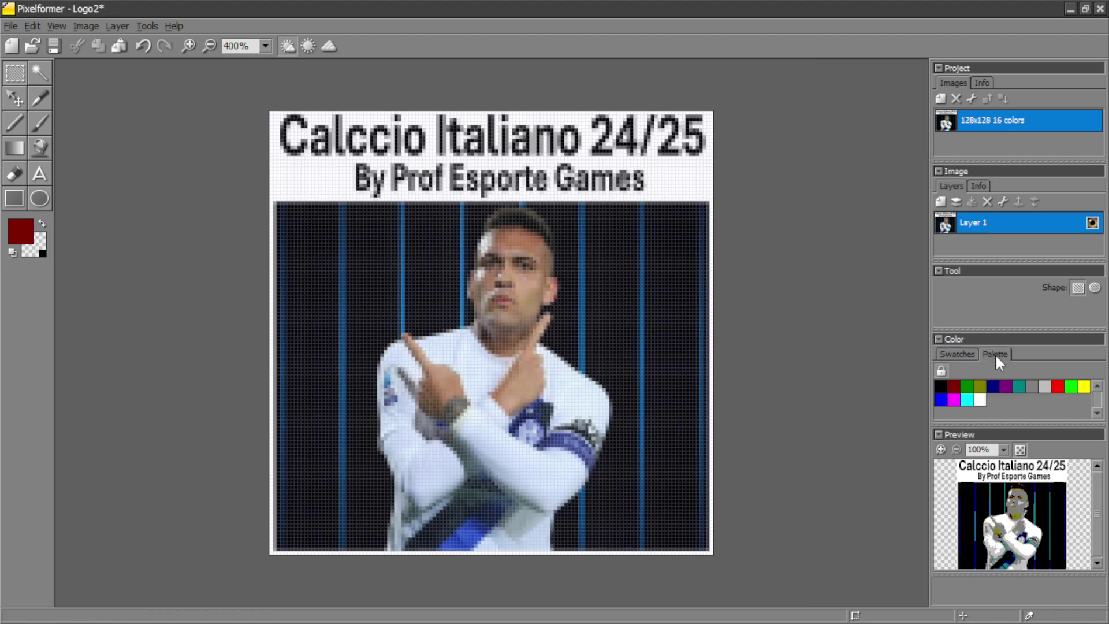
pyautogui.click(942, 370)
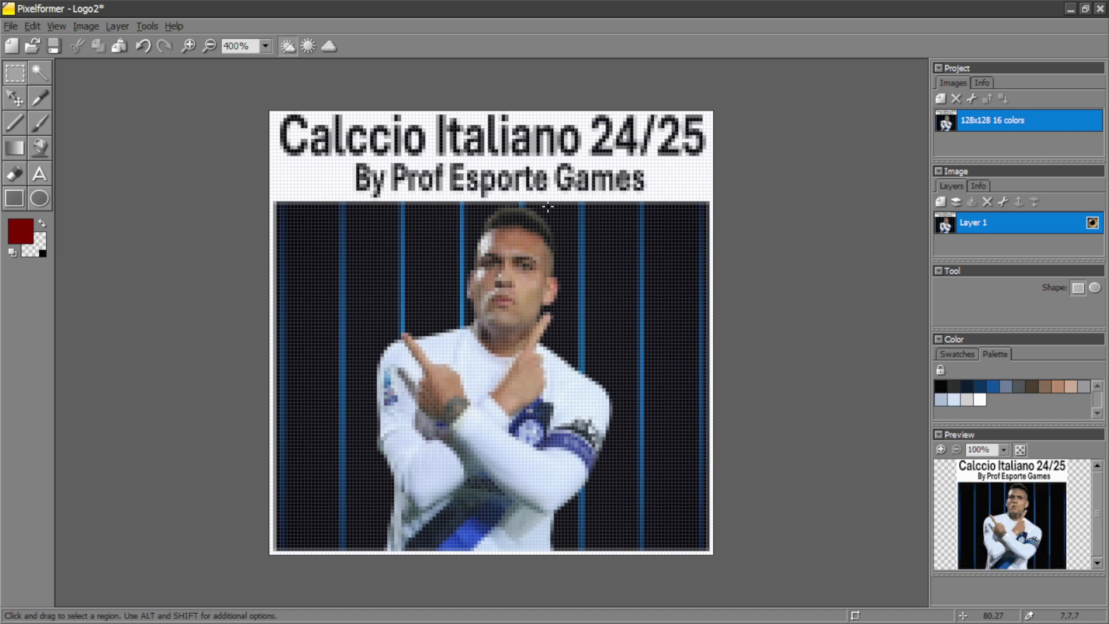
# - Export the image as the Windows bitmap Logo2.bmp with default BMP options, and close Pixelformer without saving the project
pyautogui.click(86, 26)
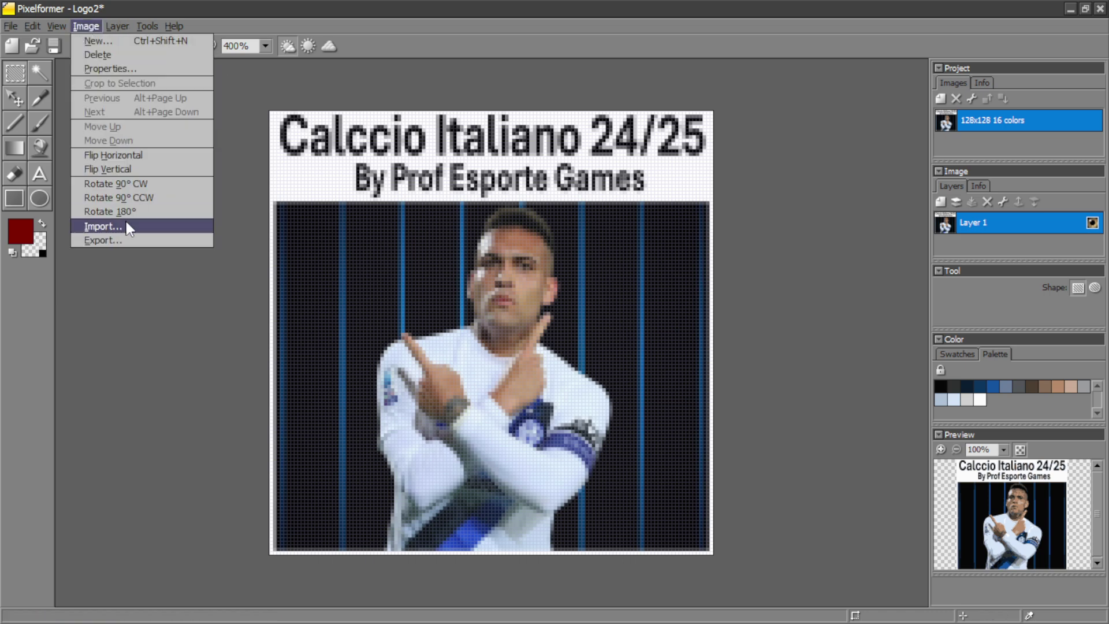
pyautogui.click(114, 241)
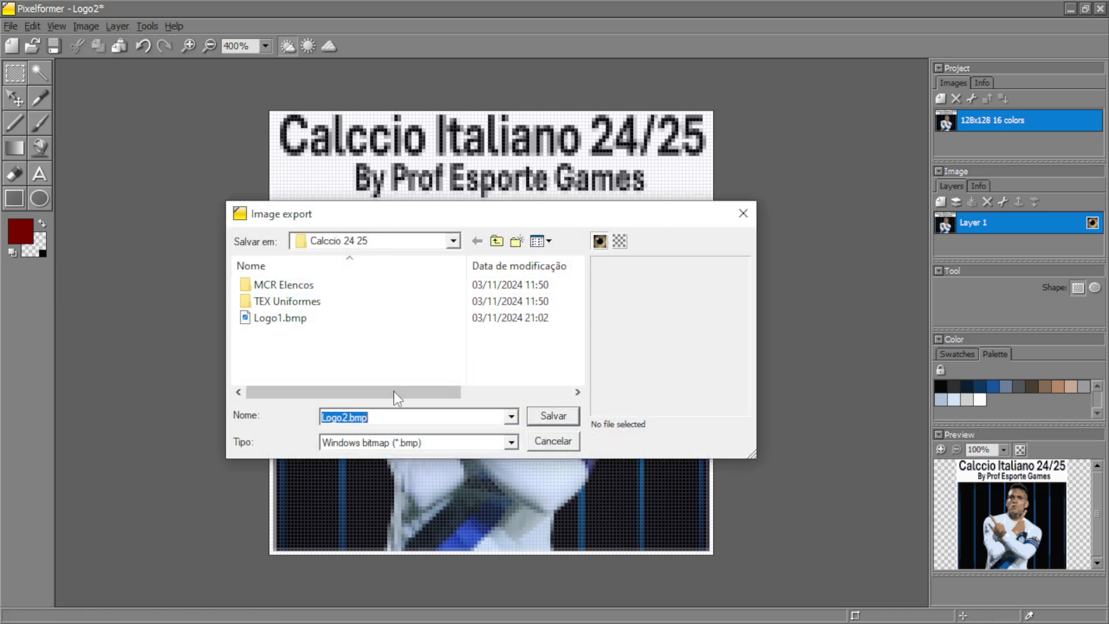
pyautogui.click(553, 417)
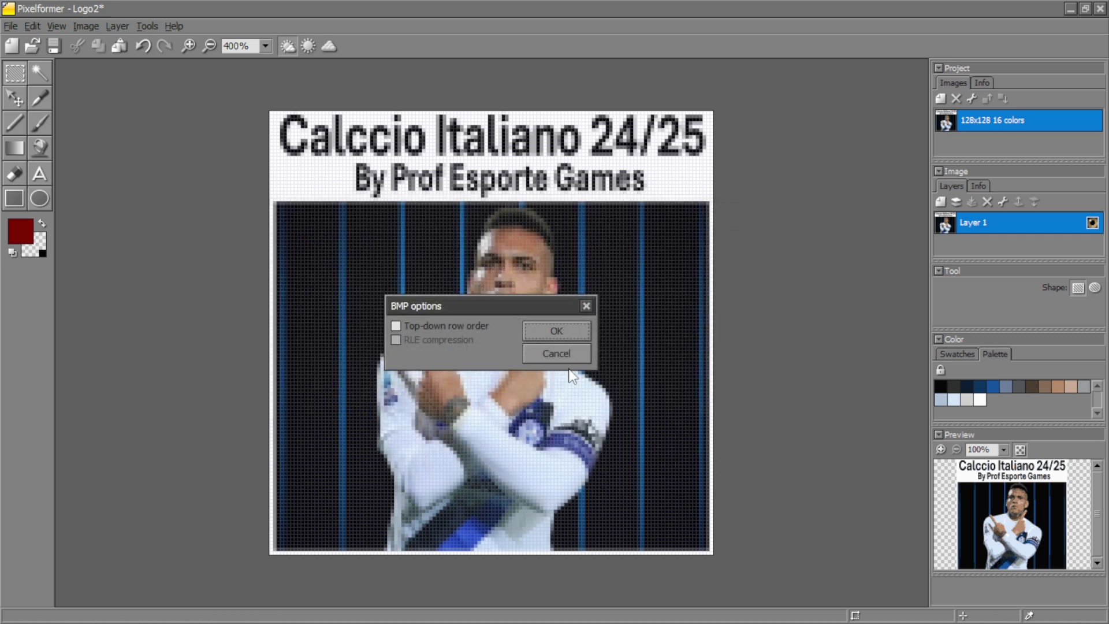
pyautogui.click(563, 334)
pyautogui.click(1101, 8)
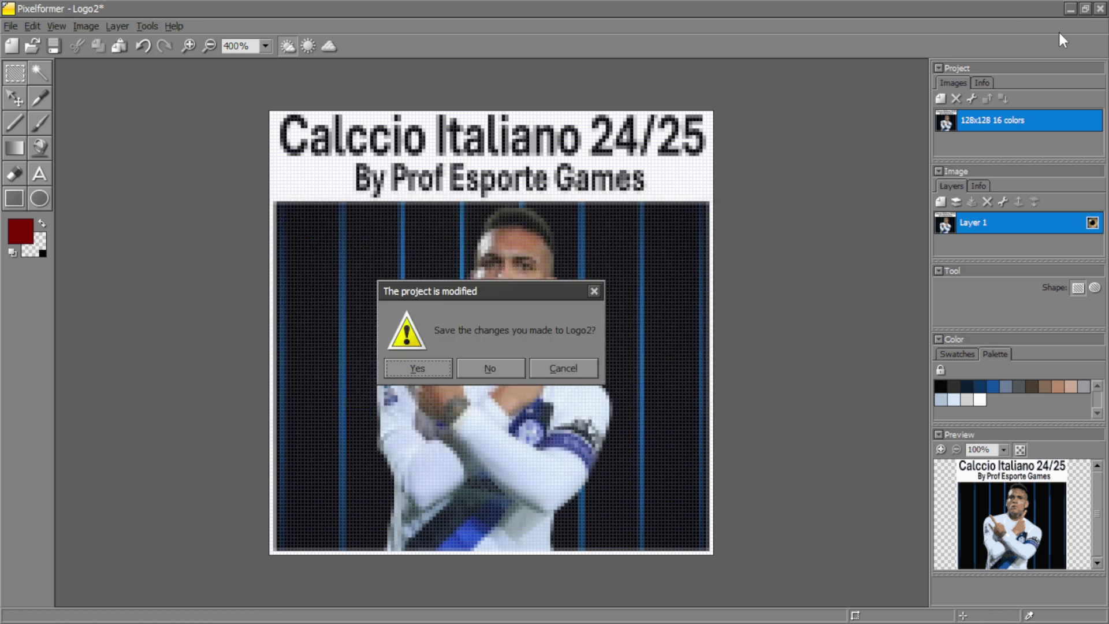
pyautogui.click(477, 367)
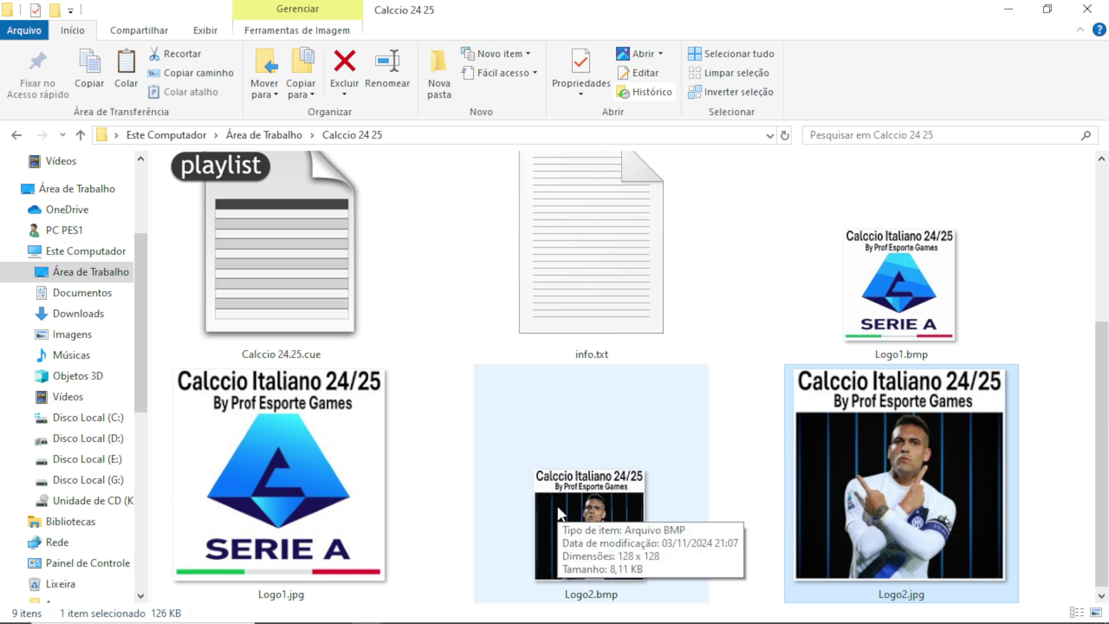
# - Preview Logo2.bmp in the photo viewer, close it and minimise the folder window
pyautogui.click(607, 537)
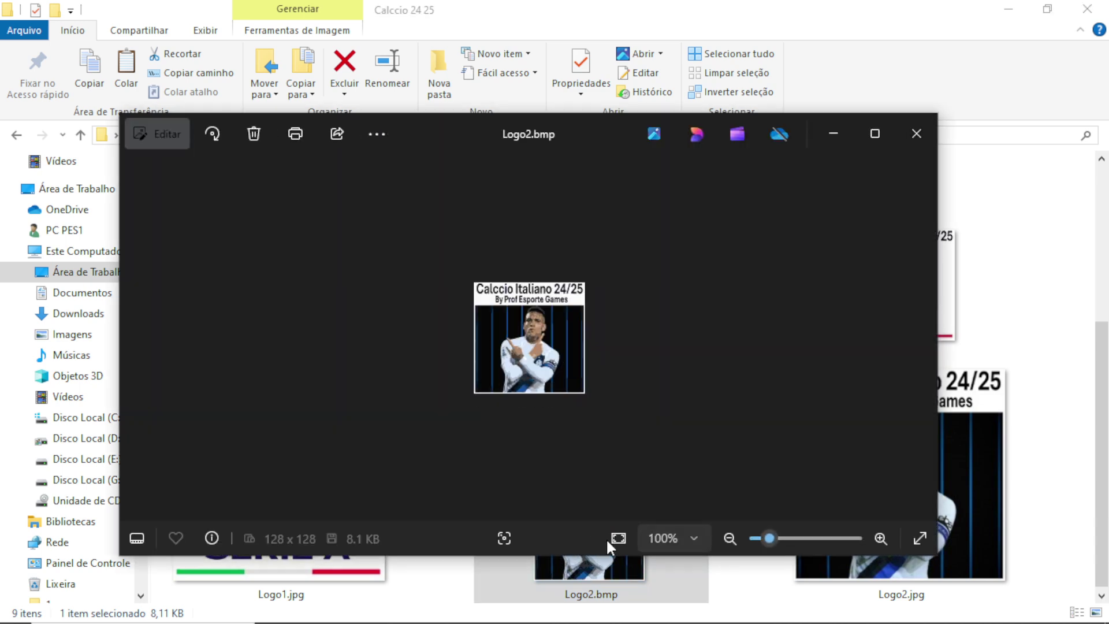
pyautogui.click(916, 136)
pyautogui.click(1008, 13)
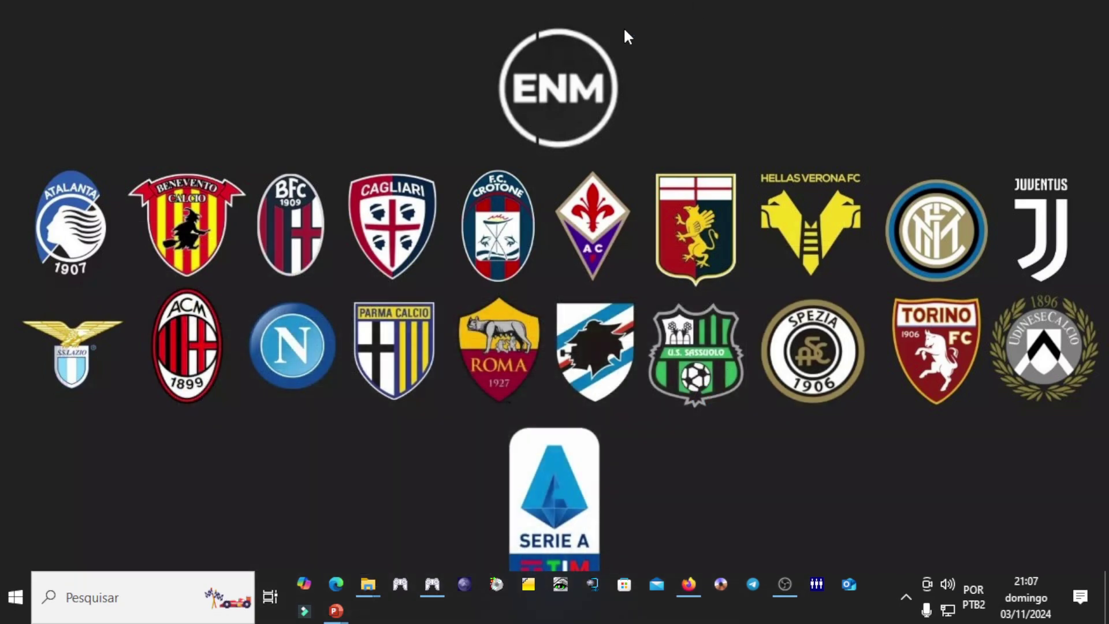
# - Open Calccio 24.25.bin from the Calccio 24 25 desktop folder in CDmage, using the MODE2/2352 track image type
pyautogui.click(495, 584)
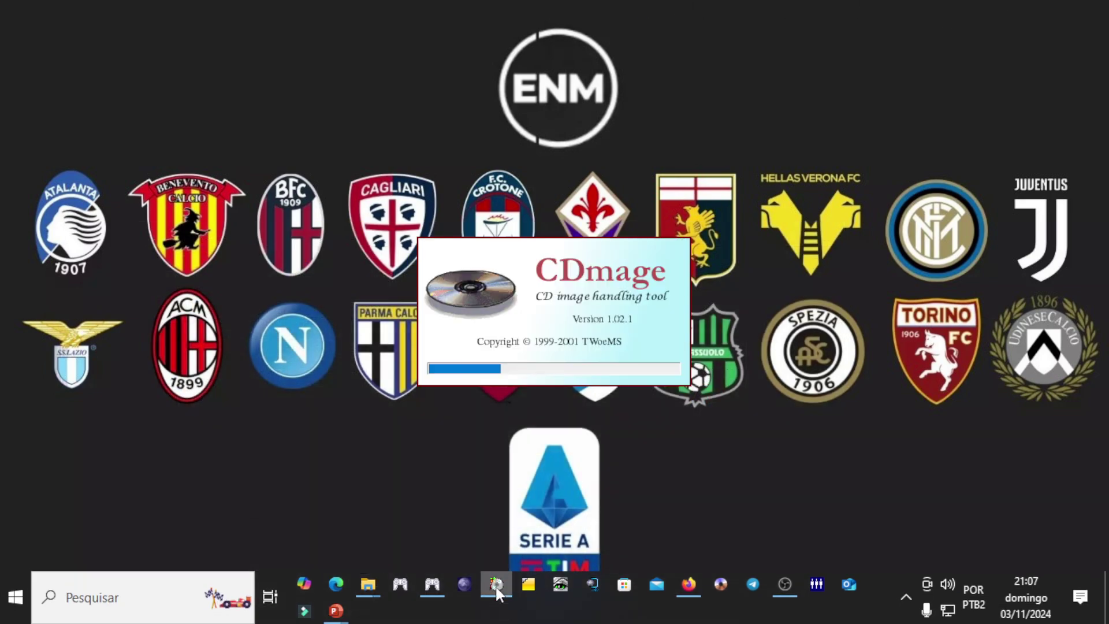
pyautogui.click(256, 145)
pyautogui.click(271, 172)
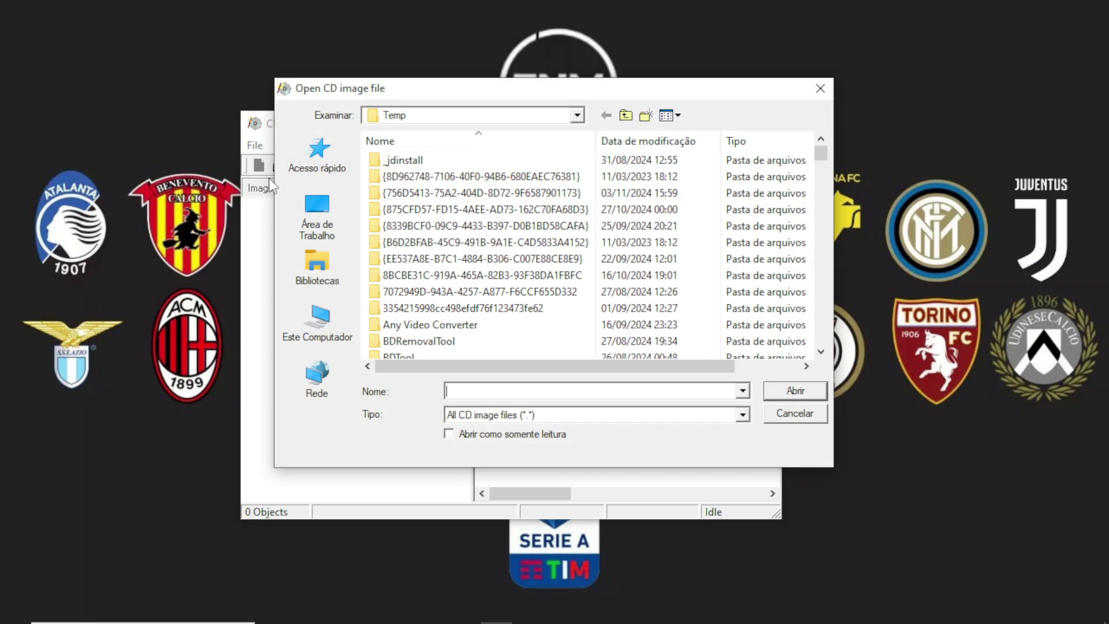
pyautogui.click(318, 216)
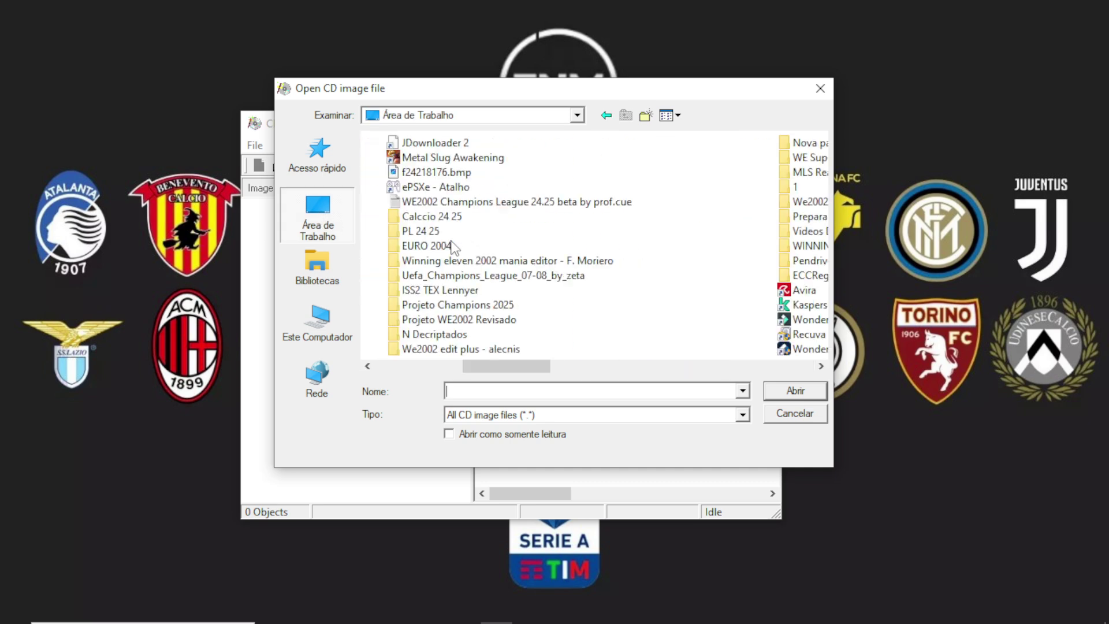
pyautogui.hscroll(1, 453, 247)
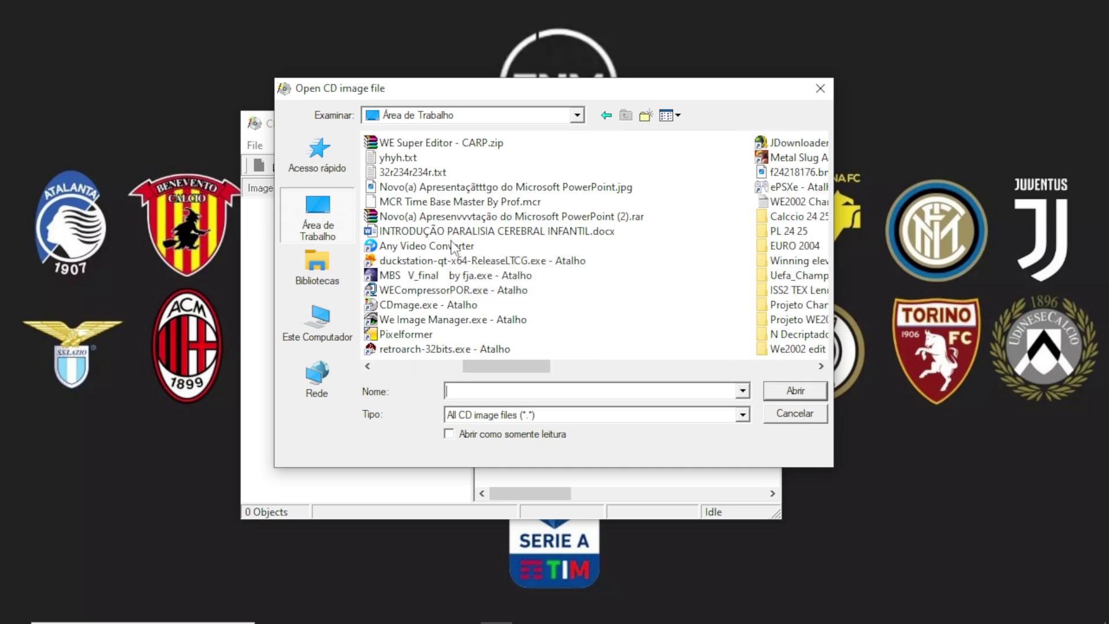
pyautogui.hscroll(3, 627, 322)
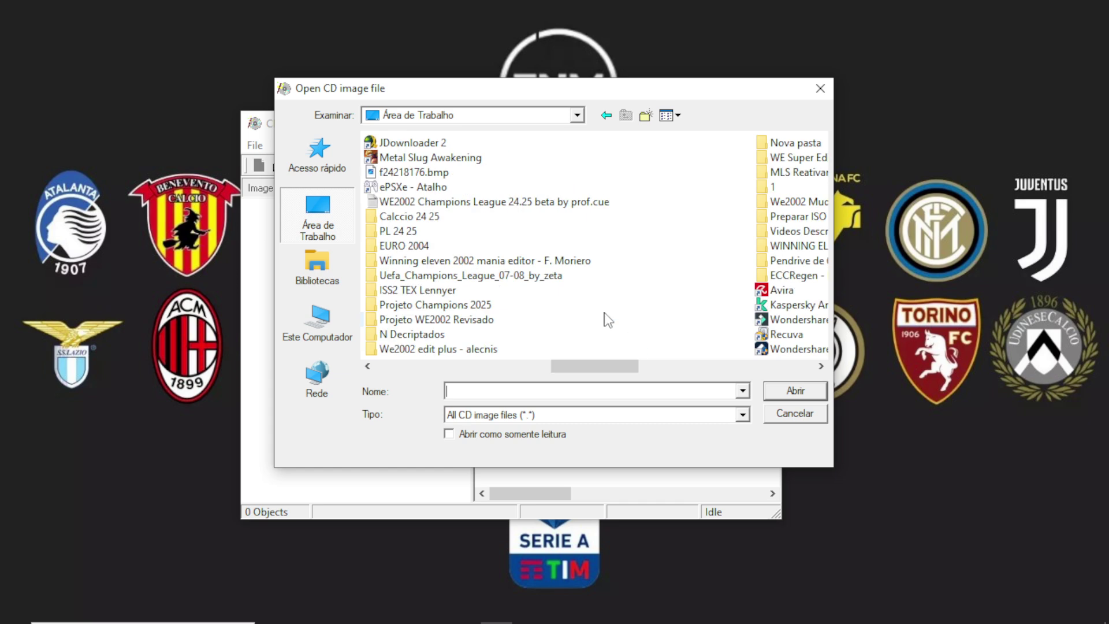
pyautogui.doubleClick(399, 219)
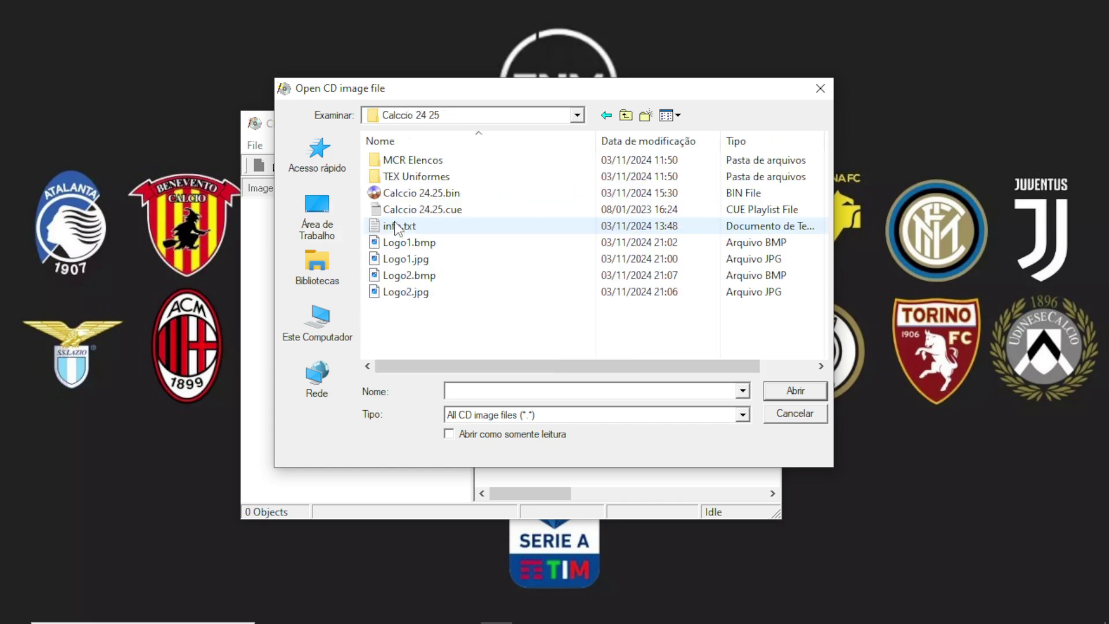
pyautogui.doubleClick(435, 196)
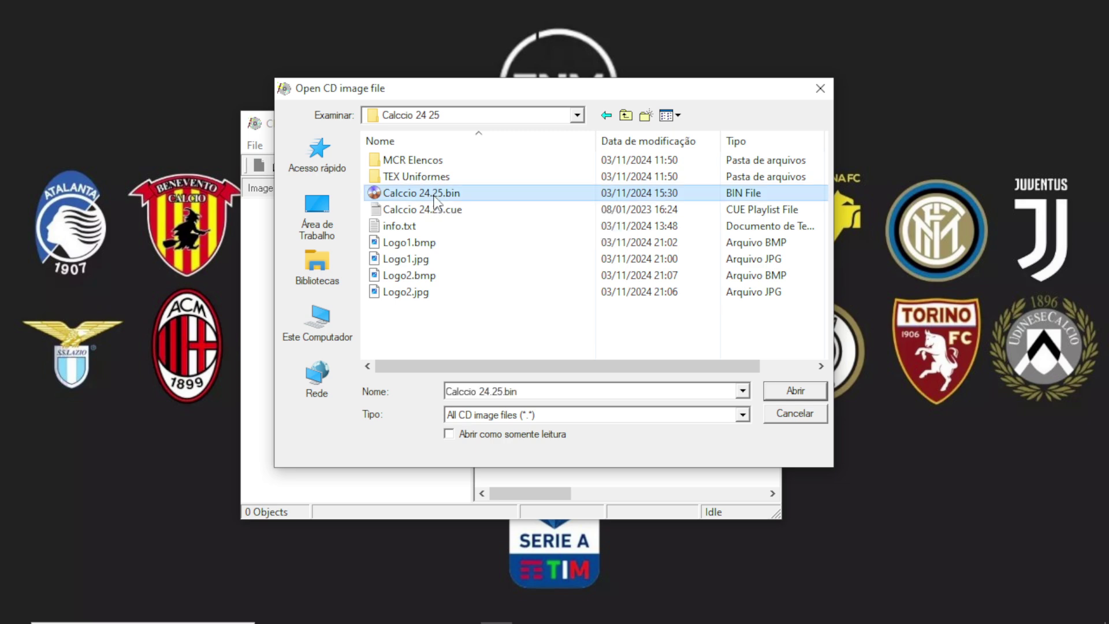
pyautogui.click(643, 322)
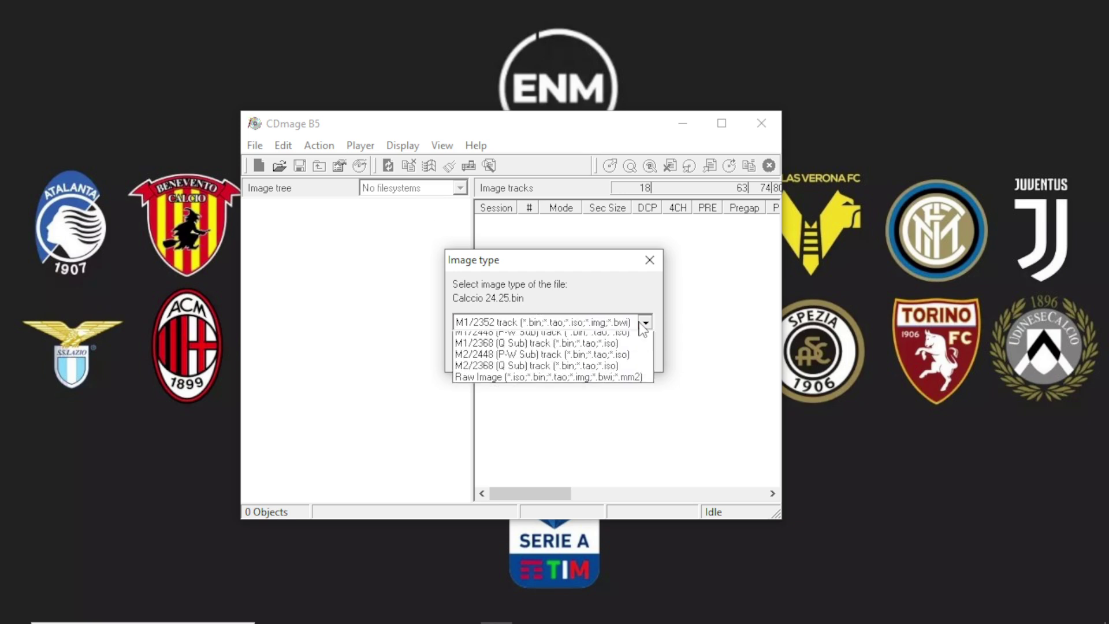
pyautogui.click(503, 398)
pyautogui.click(485, 353)
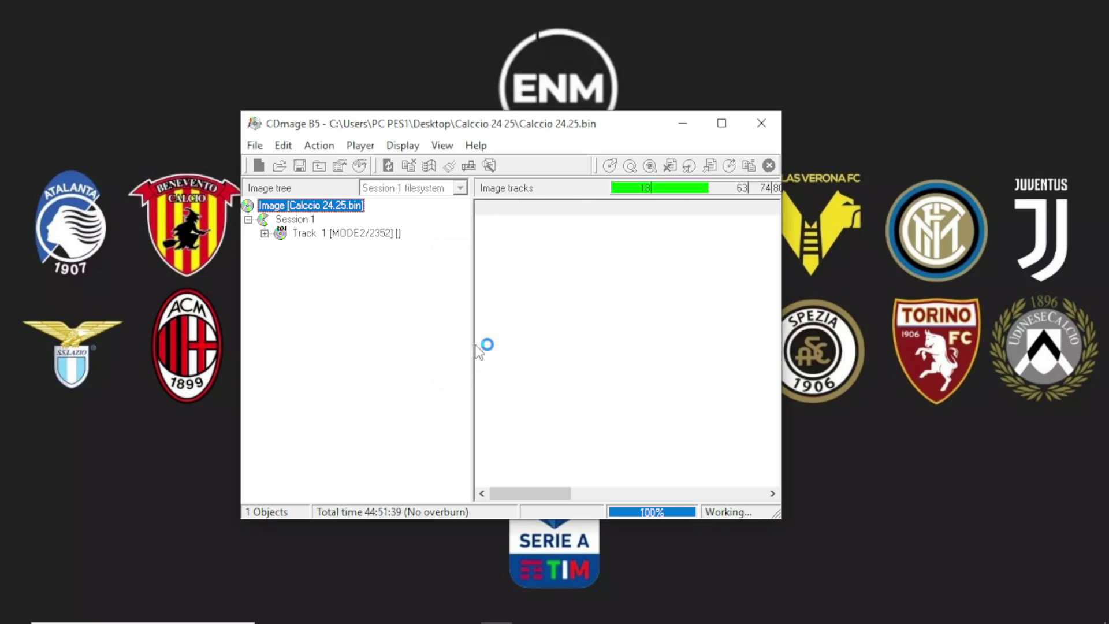
# - Extract DAT2D.BIN and DATSEL.BIN from Track 1's BIN folder into the Calccio 24 25 desktop folder, and minimise CDmage
pyautogui.click(264, 234)
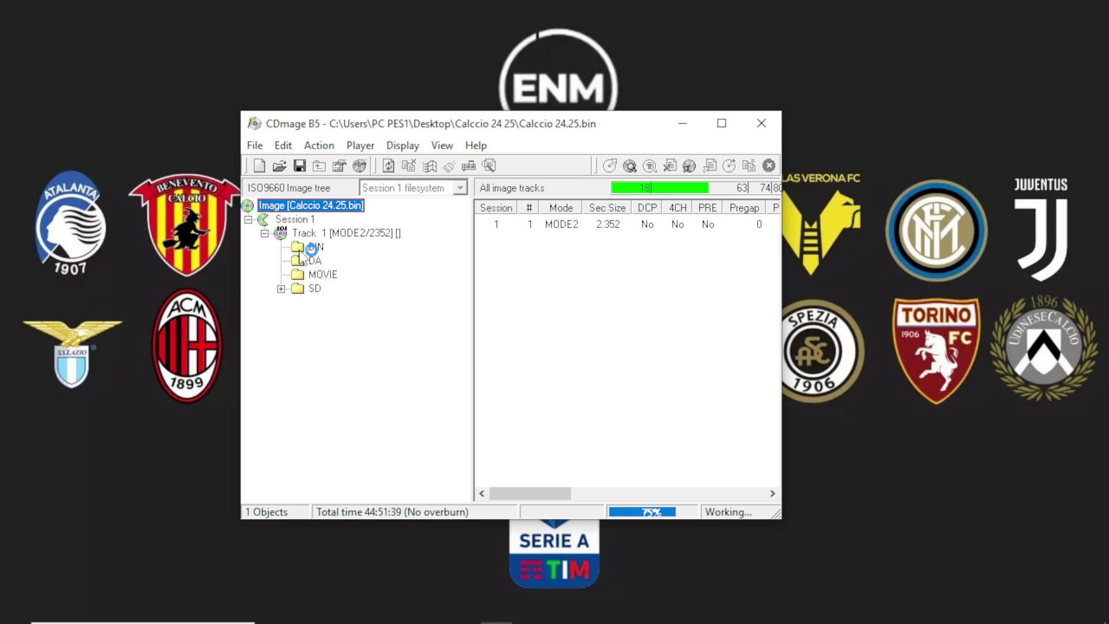
pyautogui.click(313, 247)
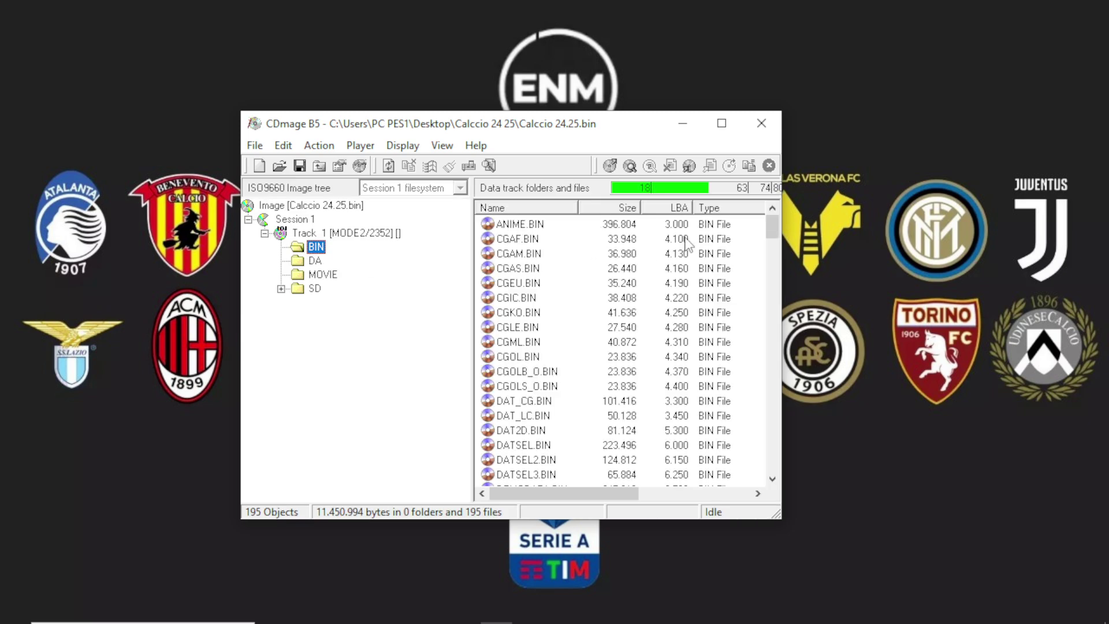
pyautogui.click(536, 430)
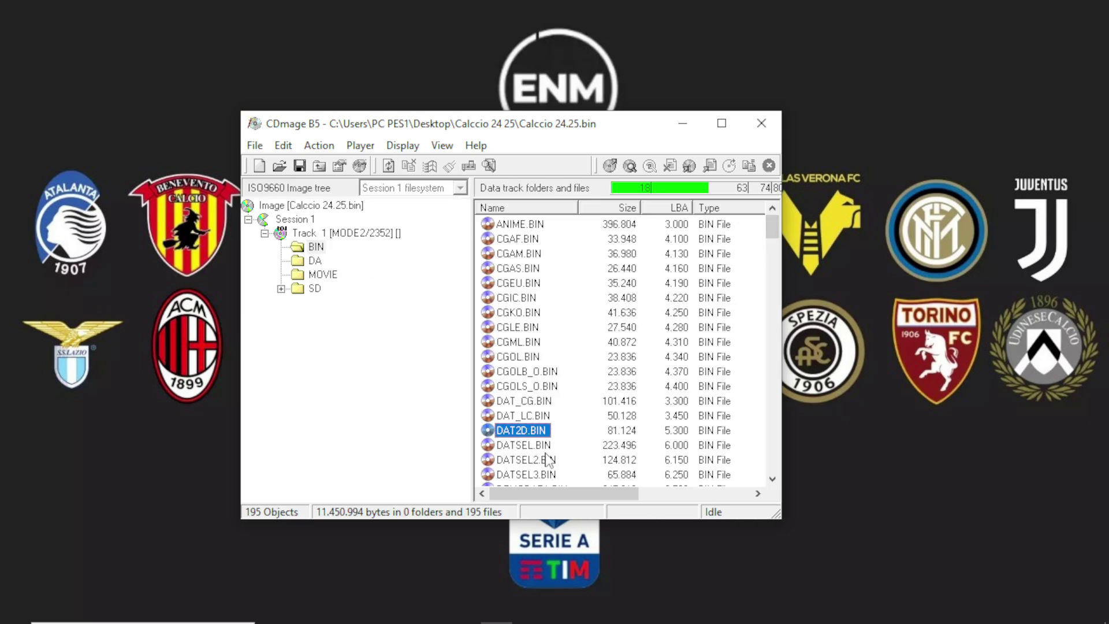
pyautogui.keyDown('shift'); pyautogui.click(539, 446); pyautogui.keyUp('shift')
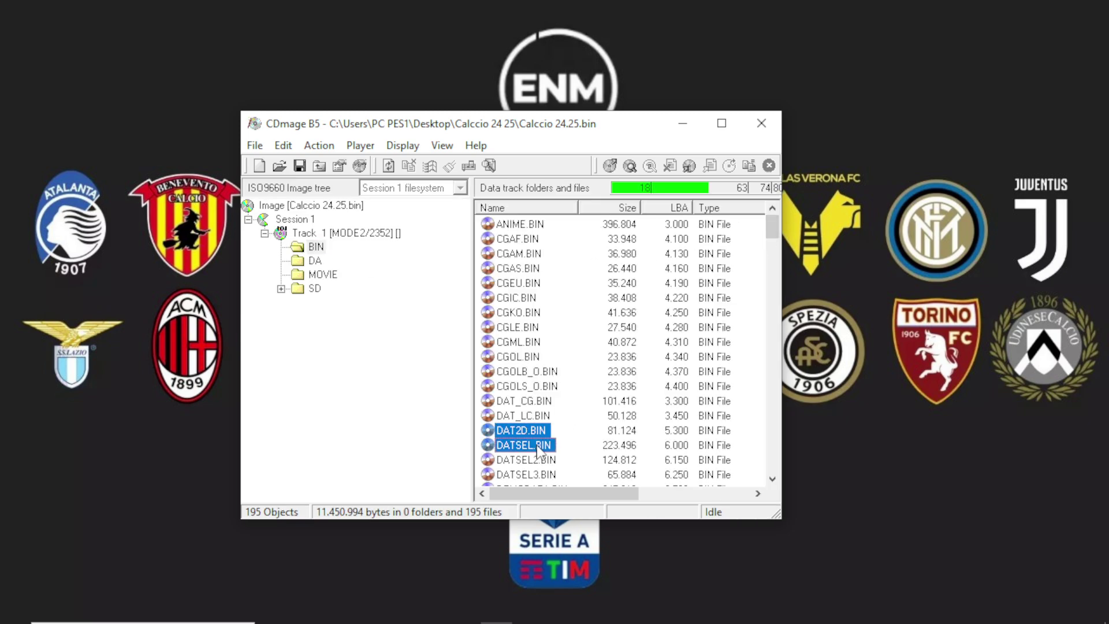
pyautogui.click(611, 167)
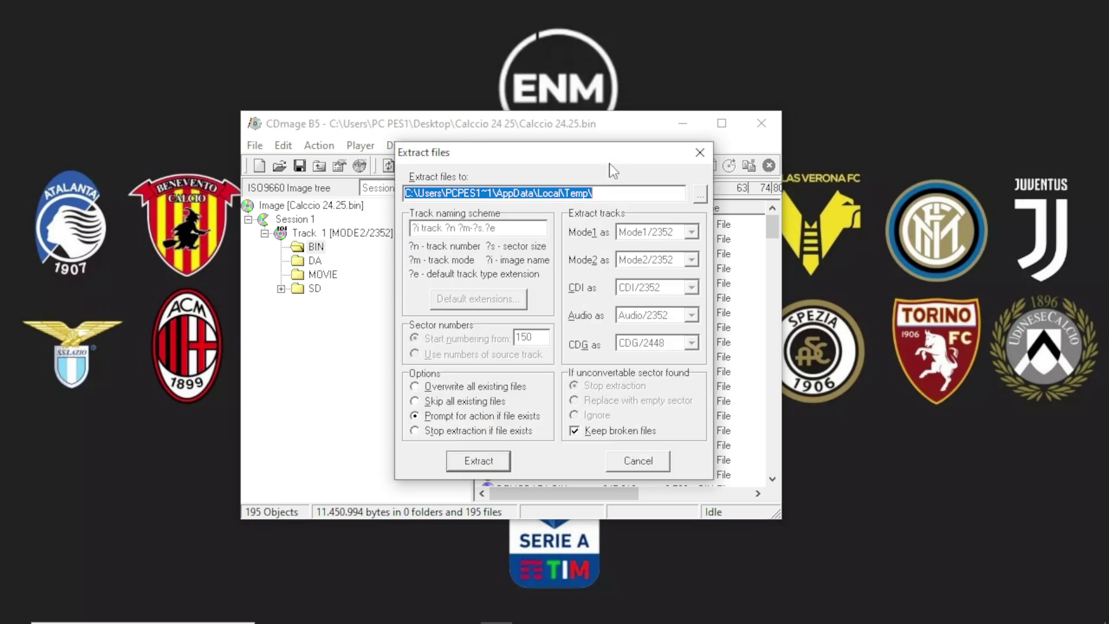
pyautogui.click(700, 194)
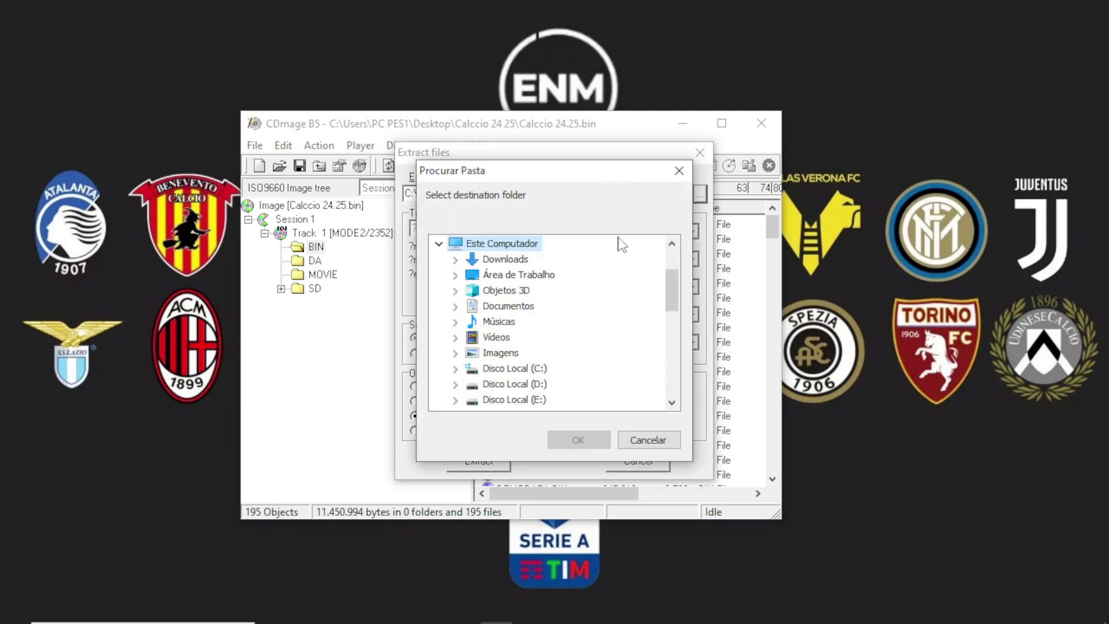
pyautogui.click(456, 276)
pyautogui.click(509, 276)
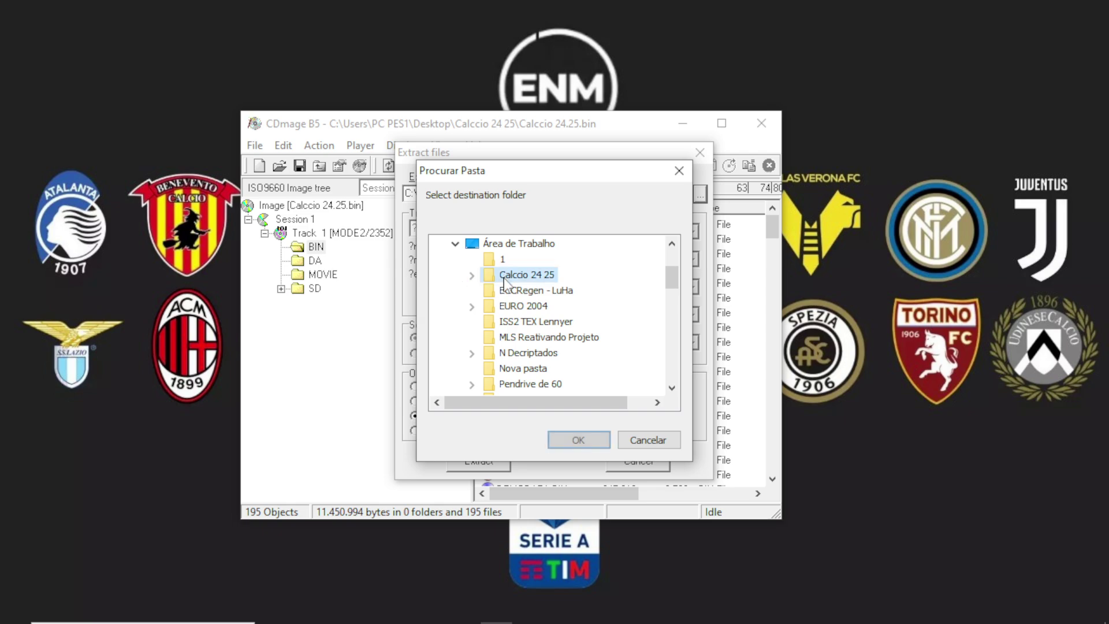
pyautogui.click(576, 441)
pyautogui.click(480, 463)
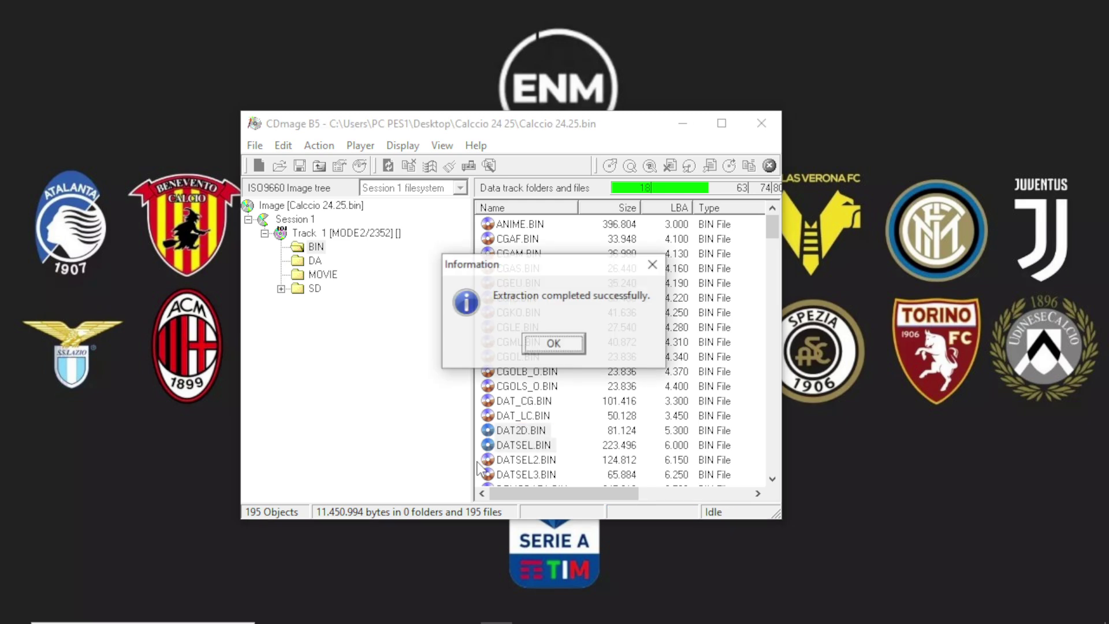
pyautogui.click(543, 346)
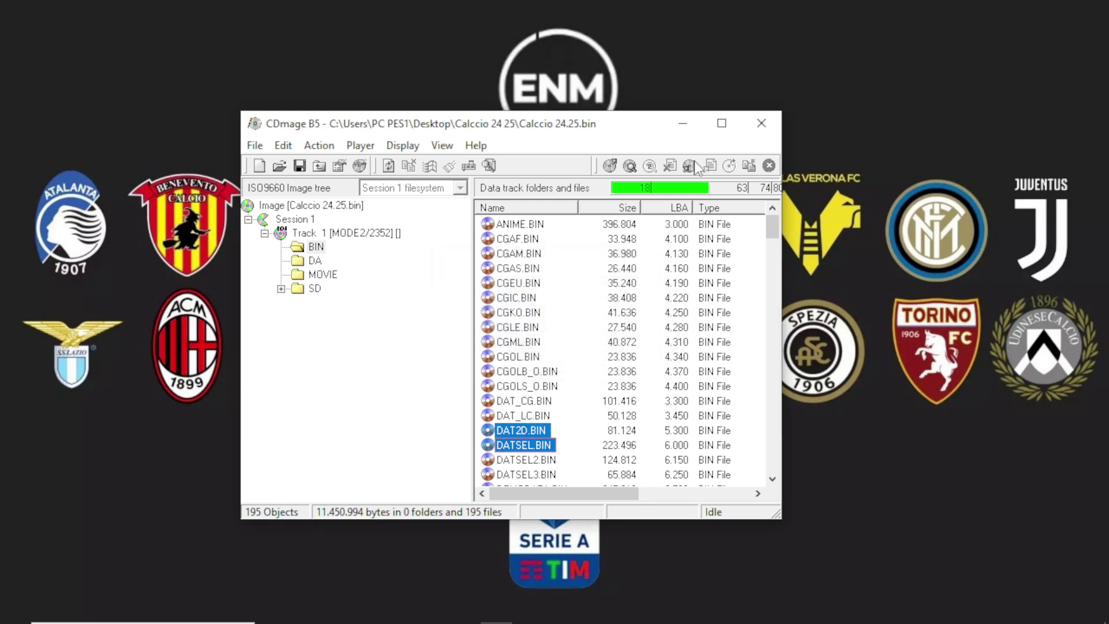
pyautogui.click(684, 126)
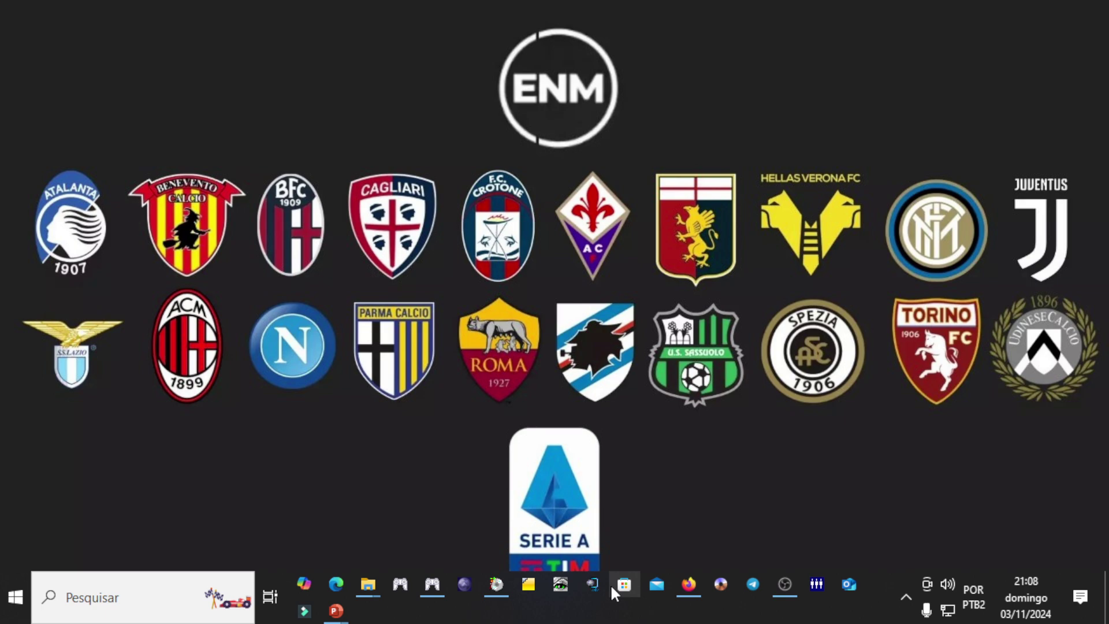
# - In We Image Manager, load DATSEL.BIN as the graphics file and DAT2D.BIN as the palette file from the Calccio 24 25 folder
pyautogui.click(558, 591)
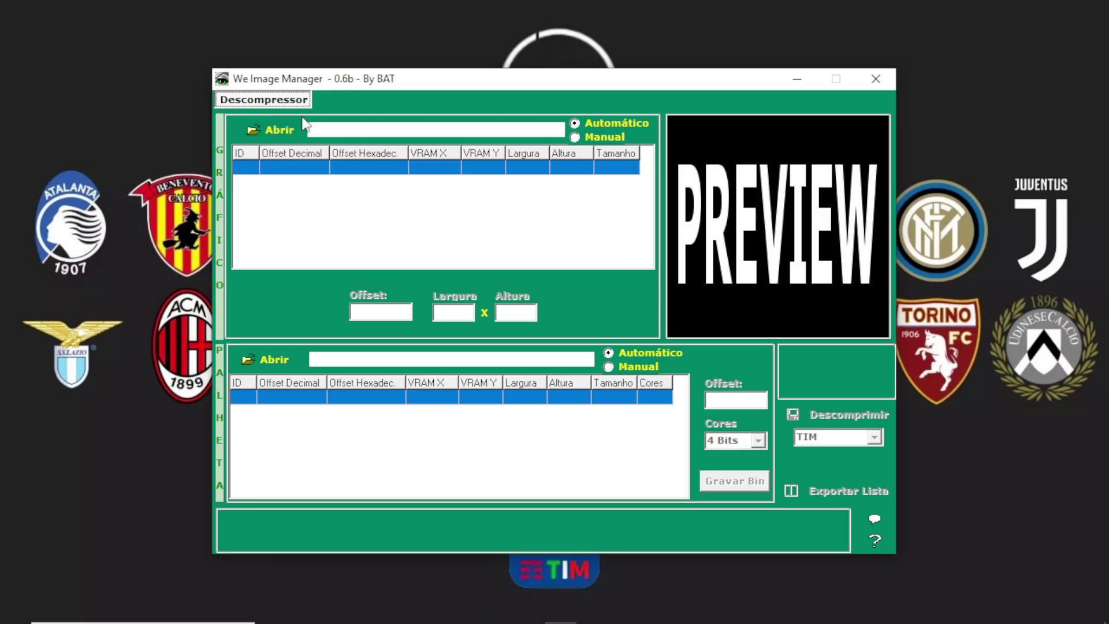
pyautogui.click(259, 129)
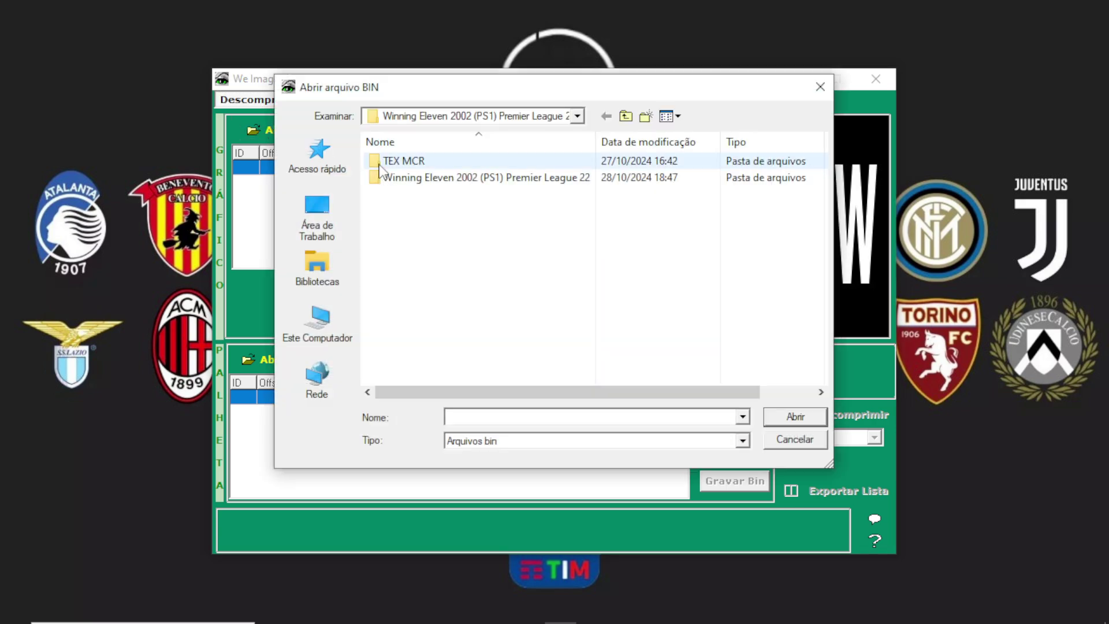
pyautogui.click(317, 217)
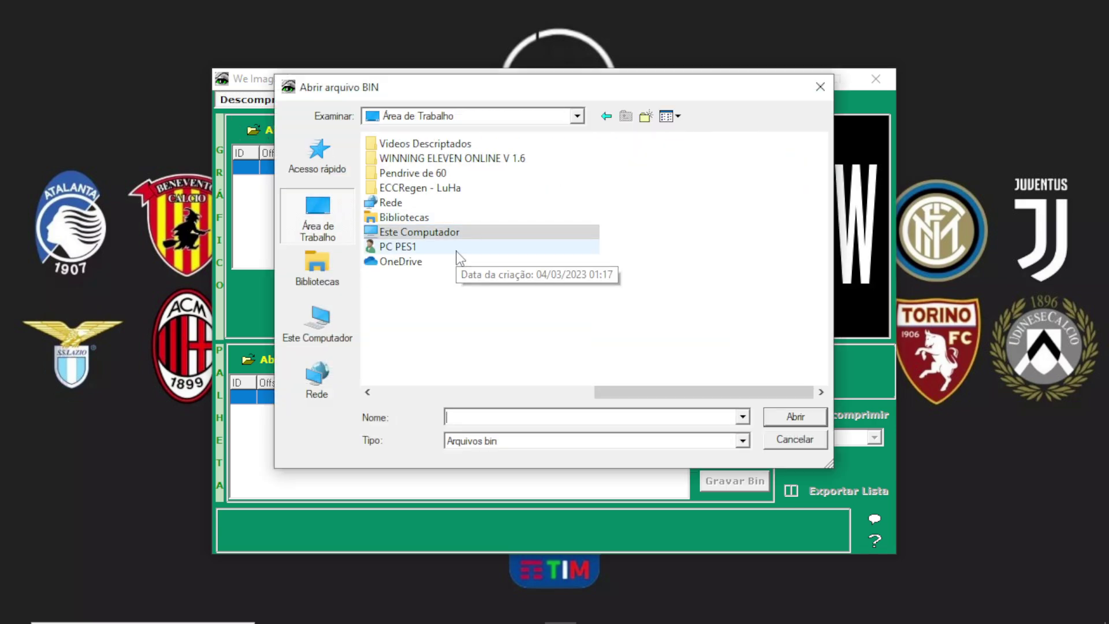
pyautogui.hscroll(-3, 458, 262)
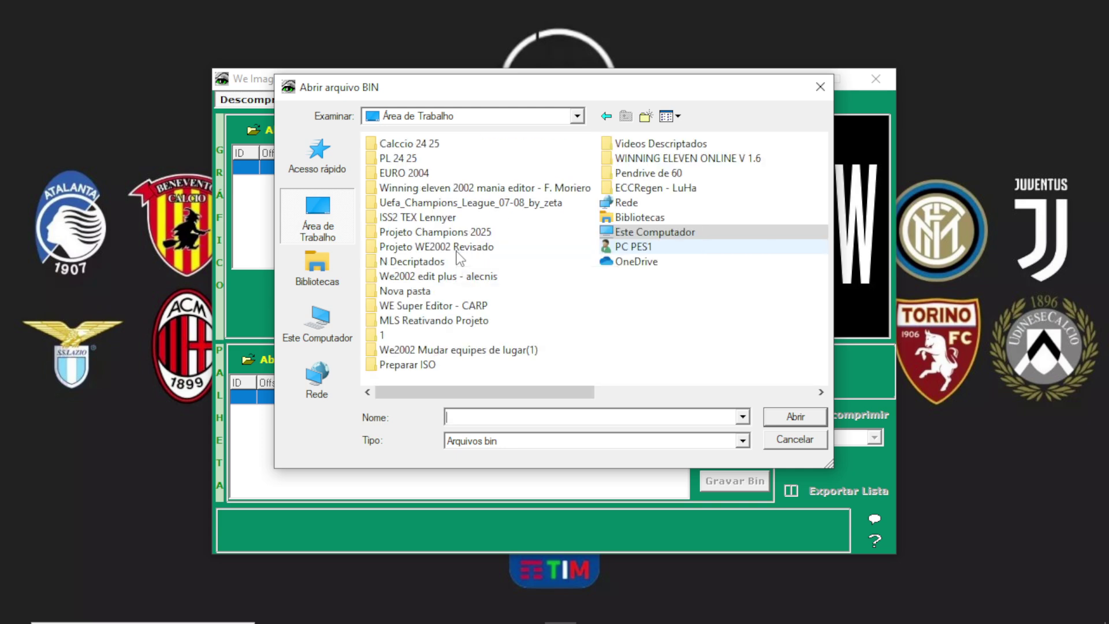
pyautogui.doubleClick(421, 160)
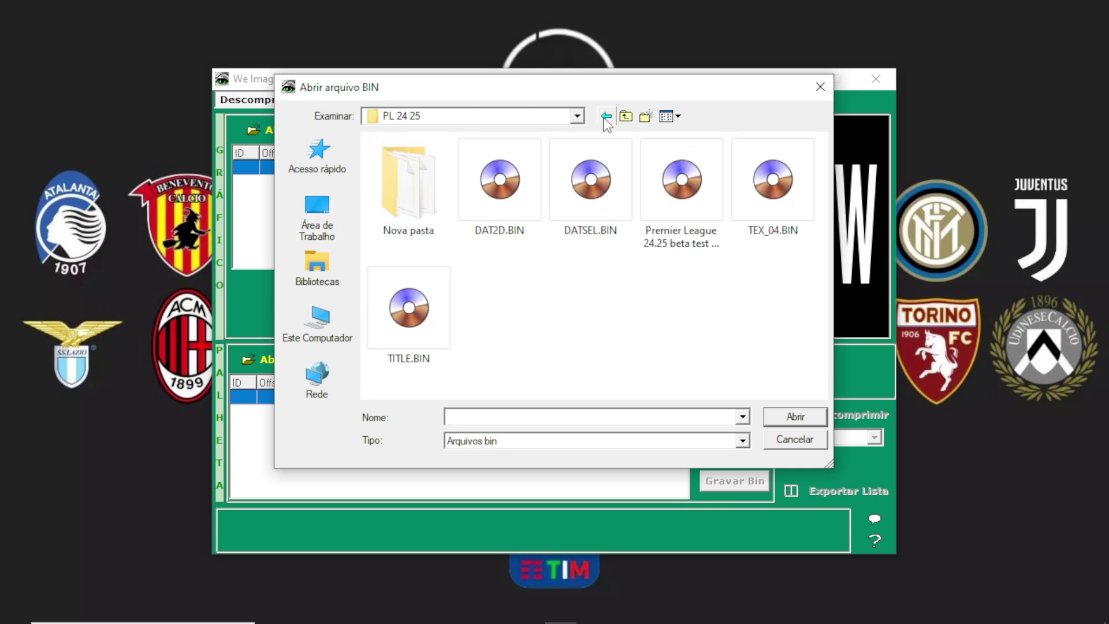
pyautogui.click(606, 116)
pyautogui.doubleClick(408, 145)
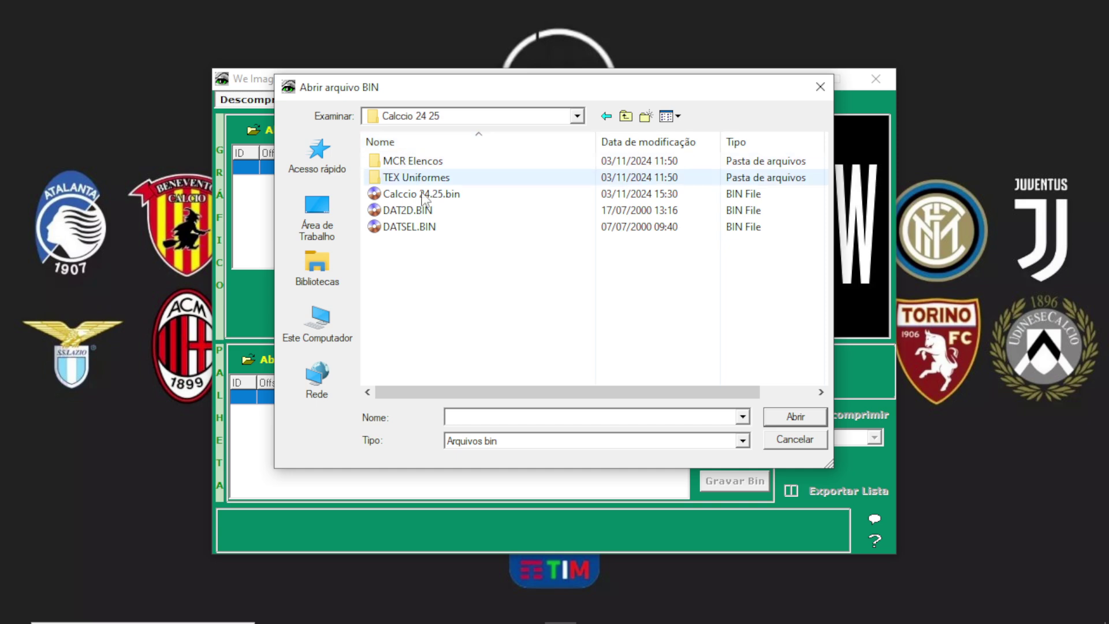
pyautogui.doubleClick(418, 227)
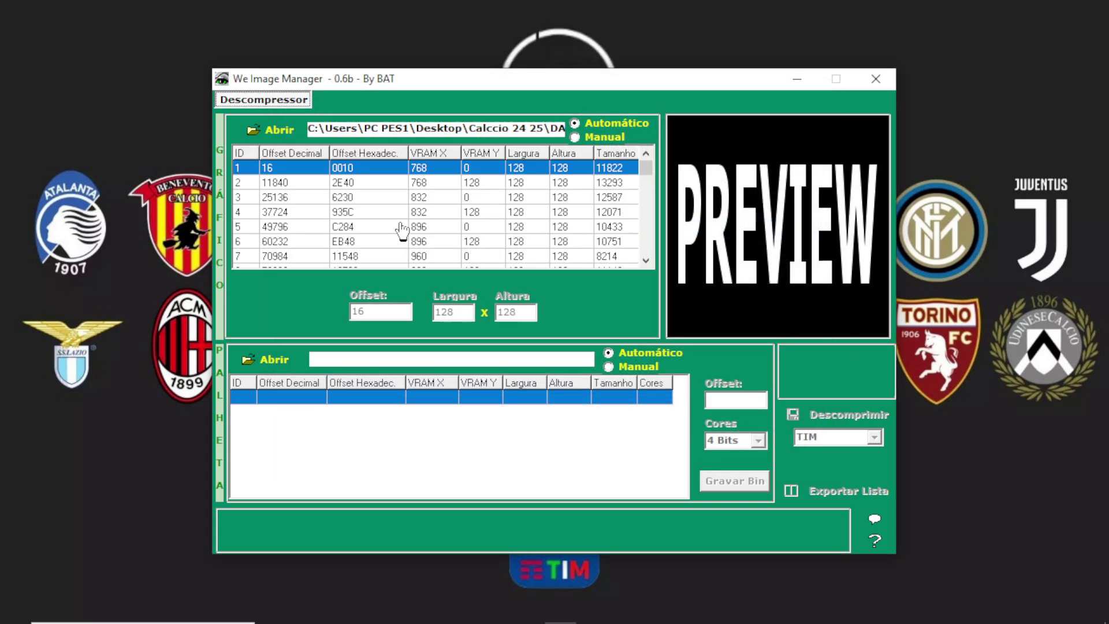
pyautogui.click(265, 358)
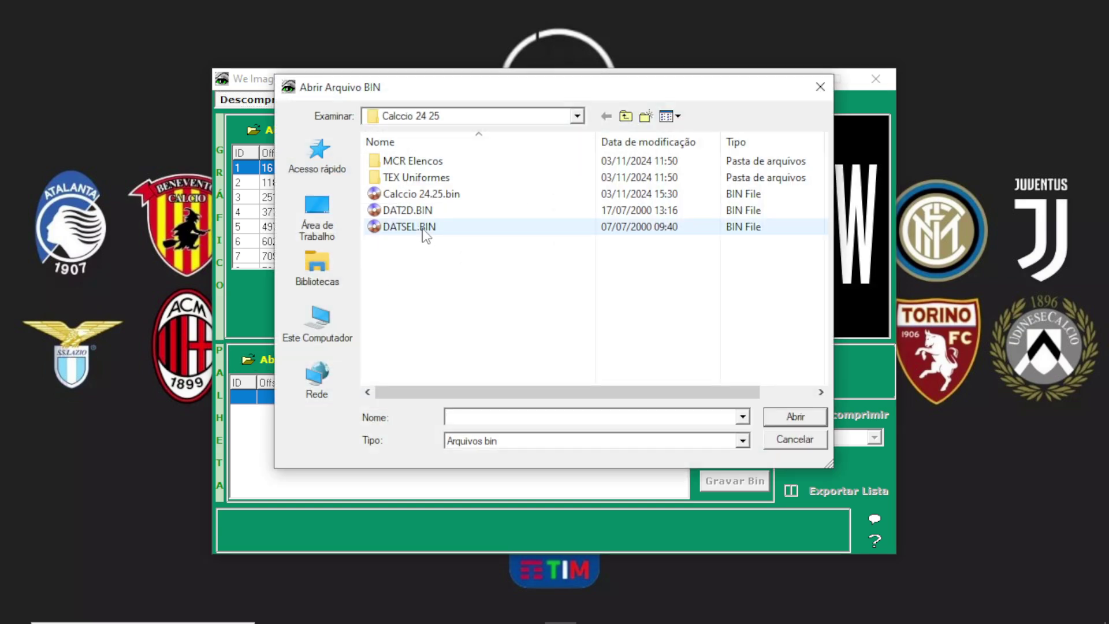
pyautogui.doubleClick(419, 211)
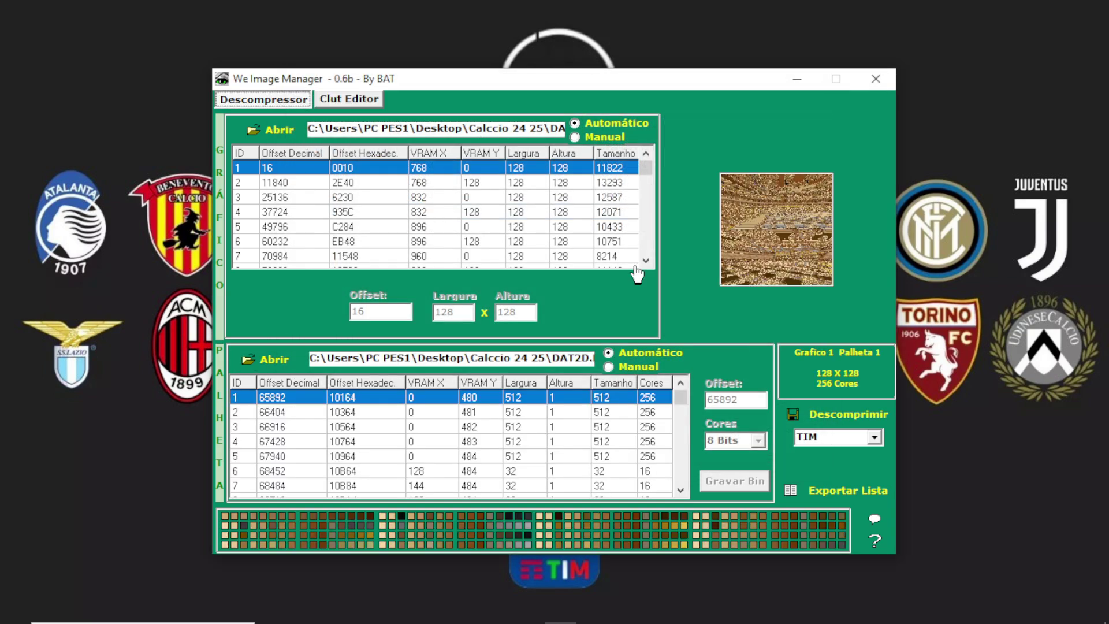
# - Select graphic 14 and apply the 16-color palette 152 to its preview
pyautogui.moveTo(650, 261); pyautogui.dragTo(650, 261)
pyautogui.click(283, 242)
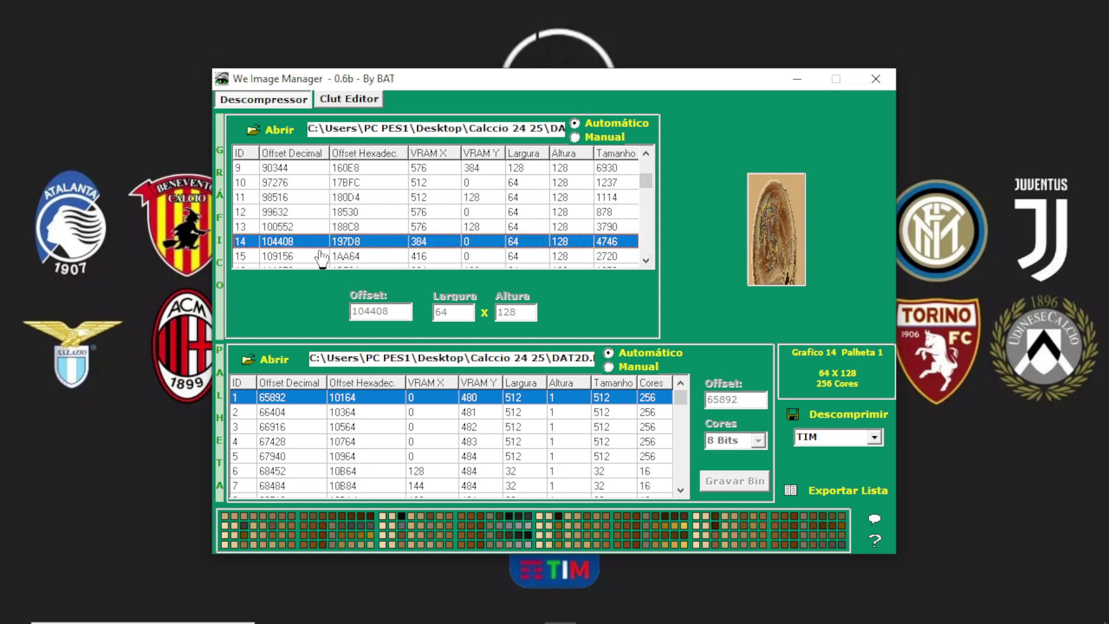
pyautogui.moveTo(682, 399); pyautogui.dragTo(686, 446)
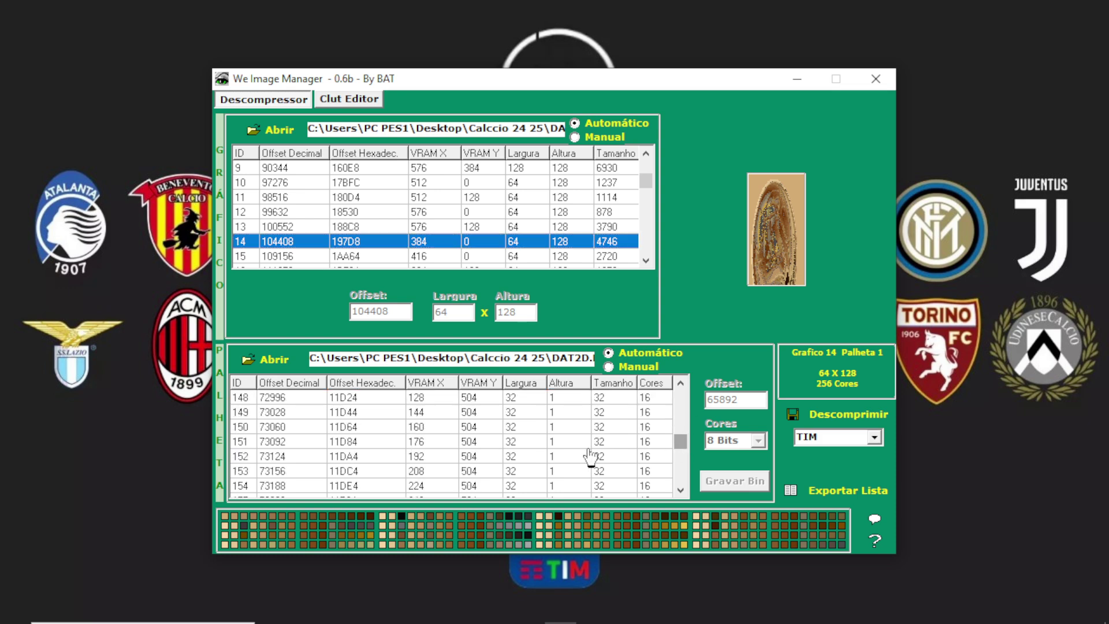
pyautogui.click(258, 456)
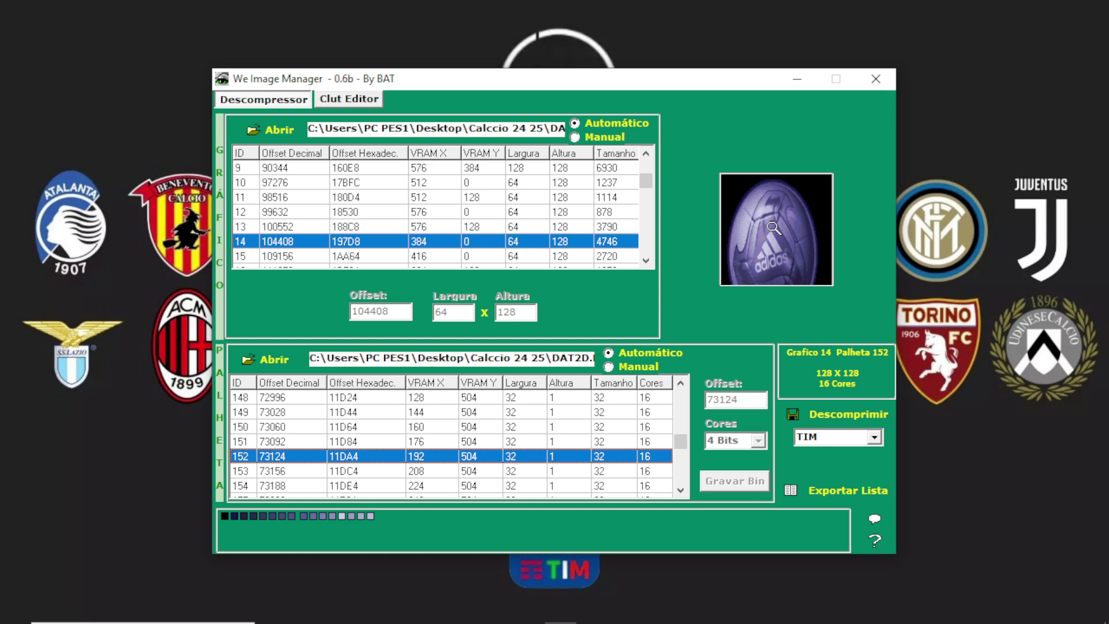
# - Preview graphics 15, 16 and 17 one after another with palette 152
pyautogui.click(283, 259)
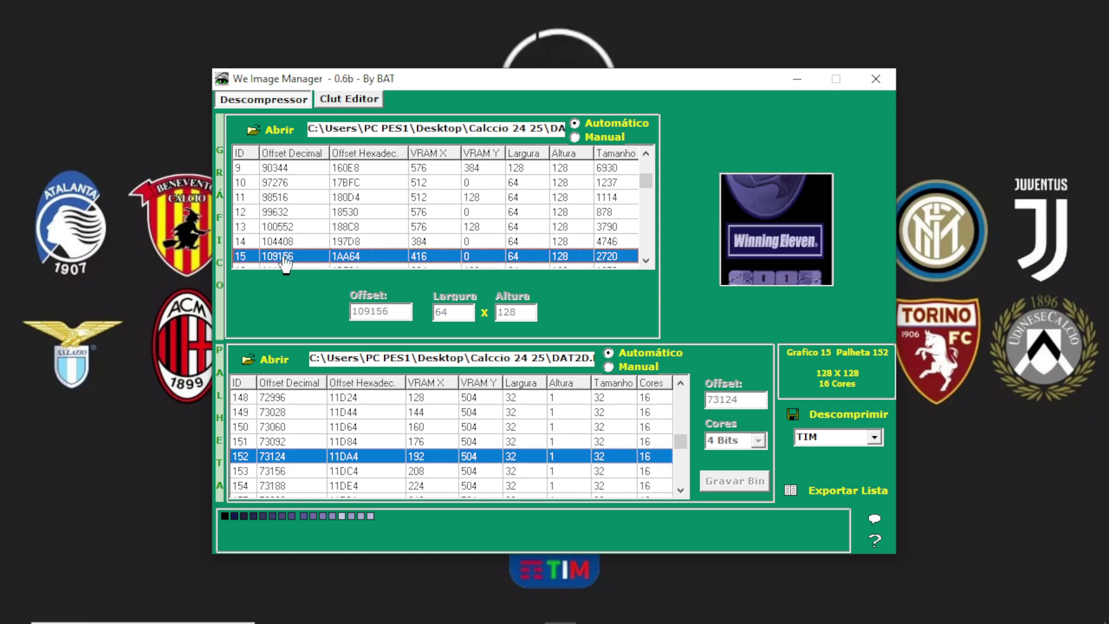
pyautogui.click(646, 261)
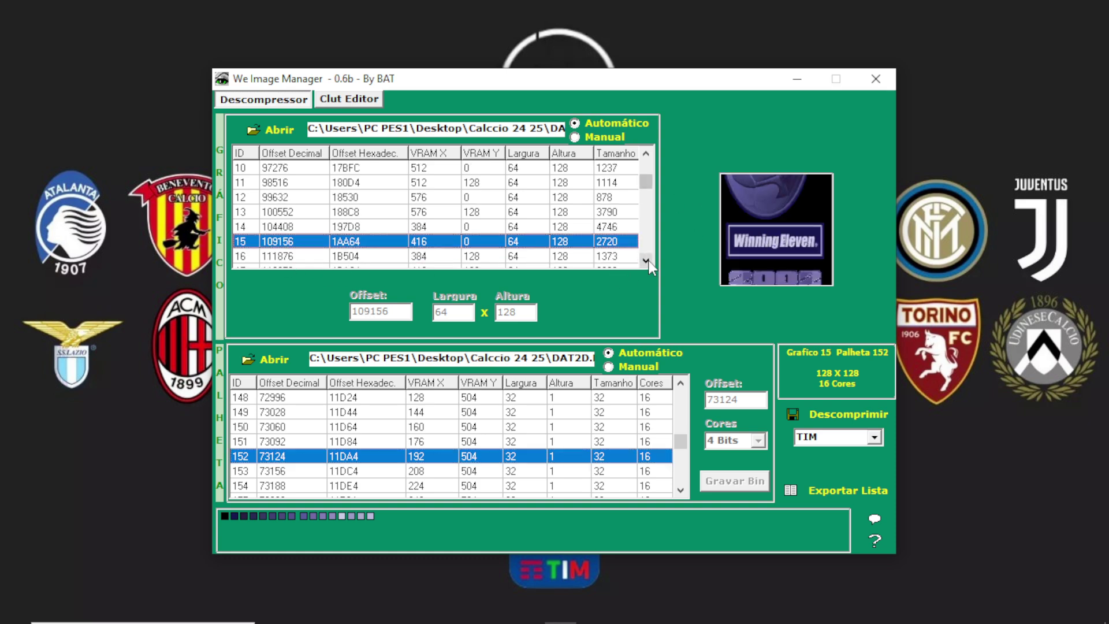
pyautogui.click(646, 262)
pyautogui.click(292, 247)
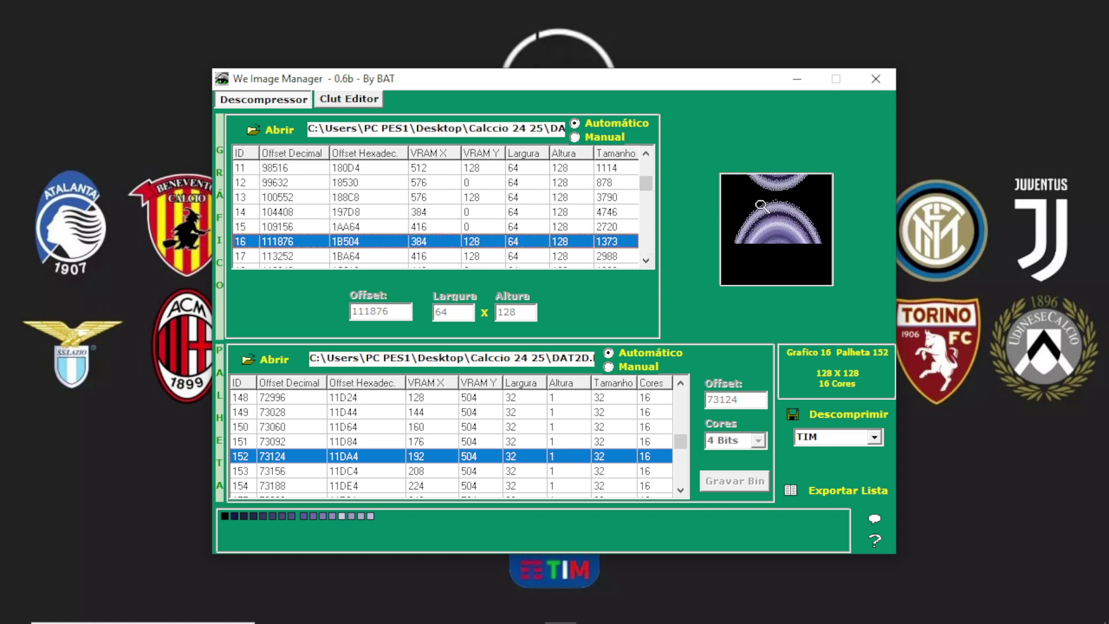
pyautogui.click(289, 262)
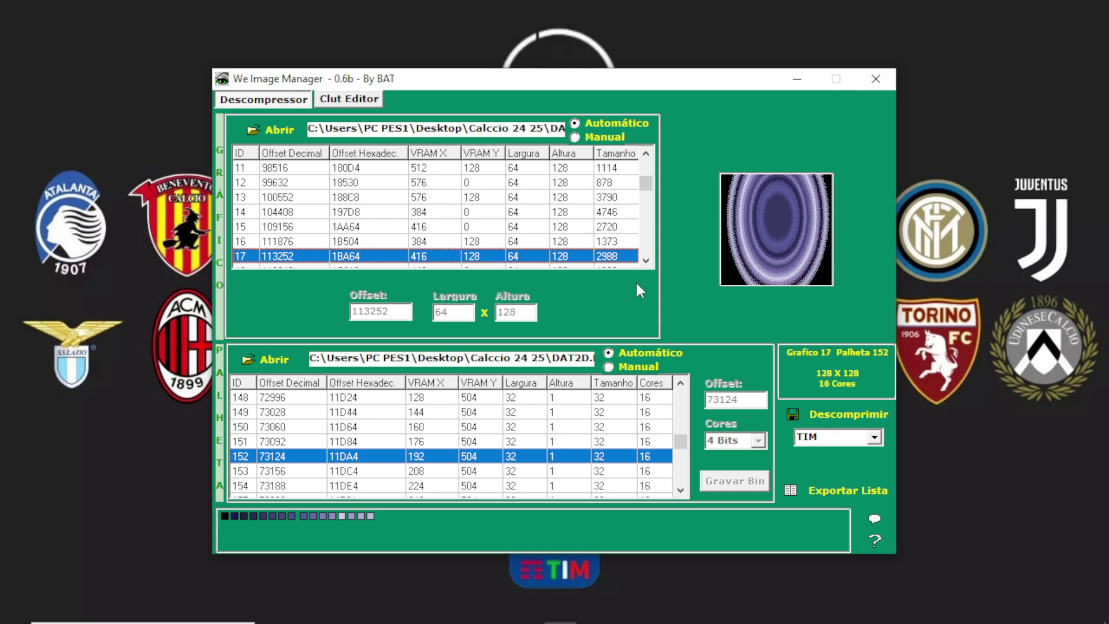
# - Preview graphic 14 again with palette 152 and close We Image Manager
pyautogui.click(279, 213)
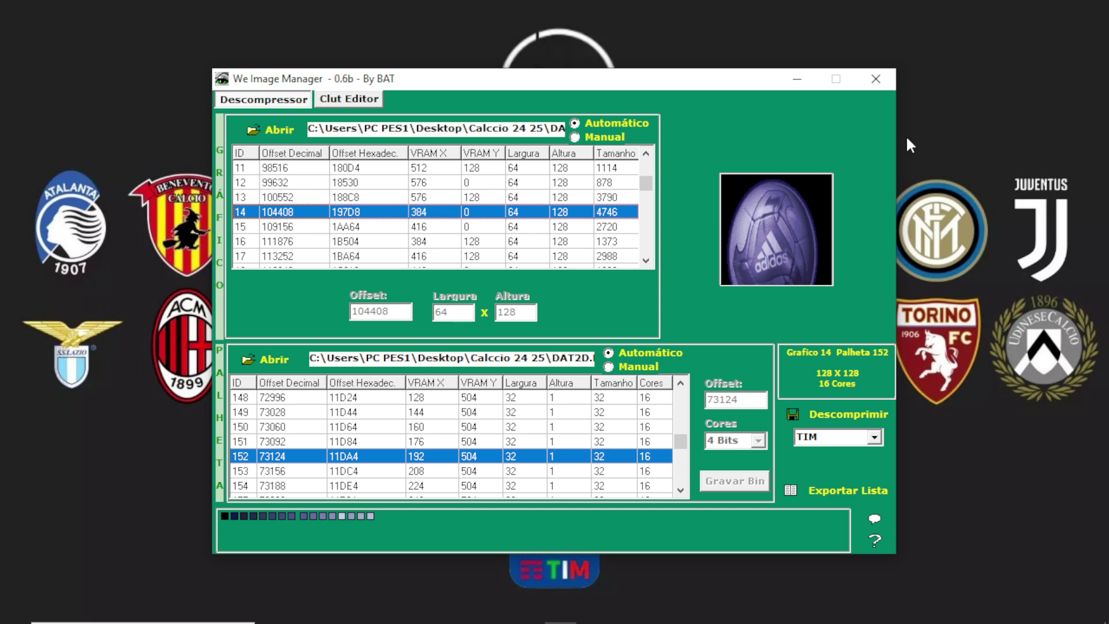
pyautogui.click(874, 82)
# - In WE Compressor's Compress mode, load DATSEL.BIN as the image data file and DAT2D.BIN as the palette file from Calccio 24 25
pyautogui.moveTo(607, 615)
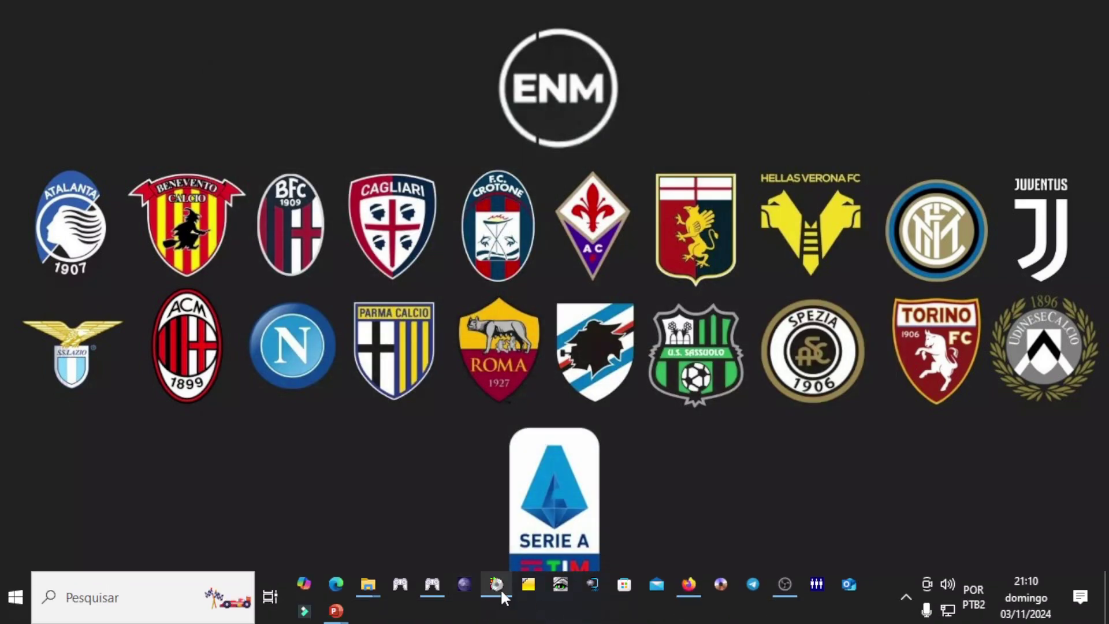
pyautogui.click(593, 584)
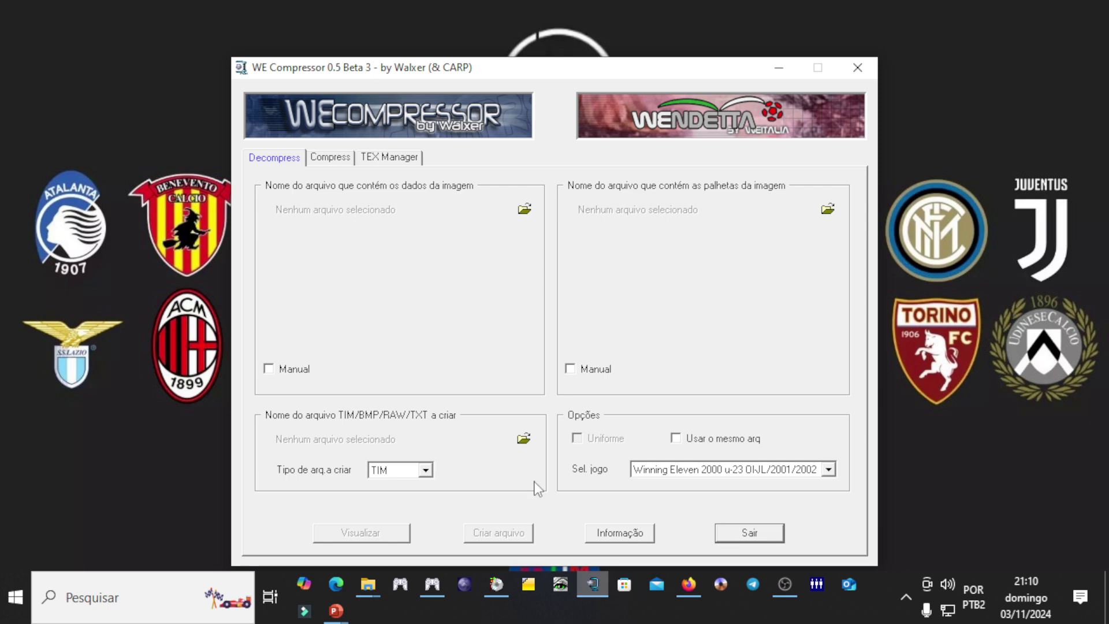
pyautogui.click(332, 156)
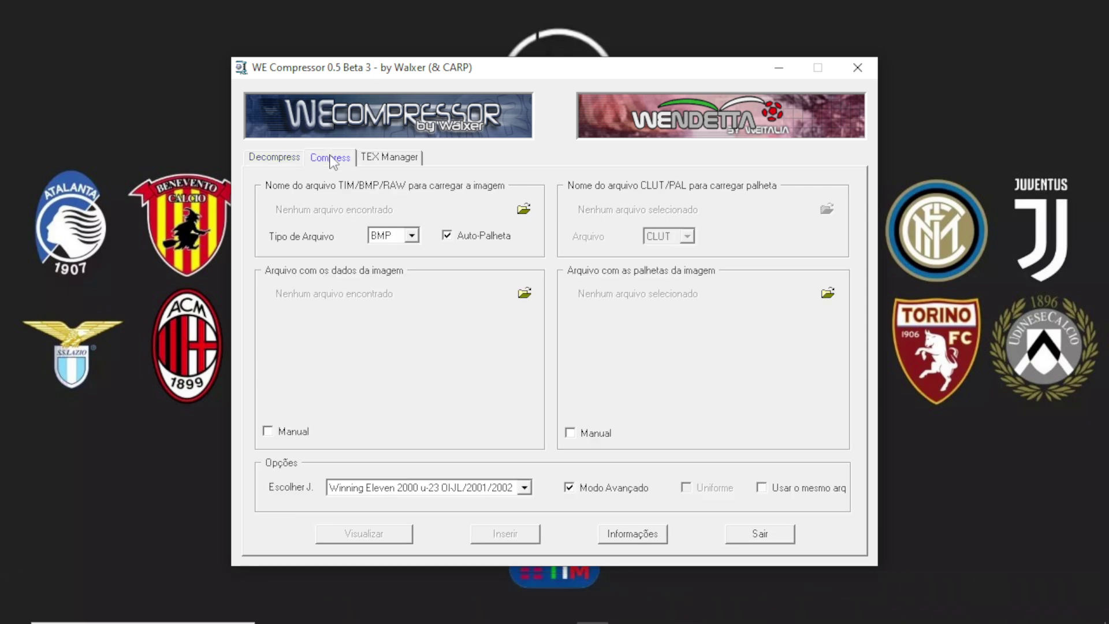
pyautogui.click(525, 294)
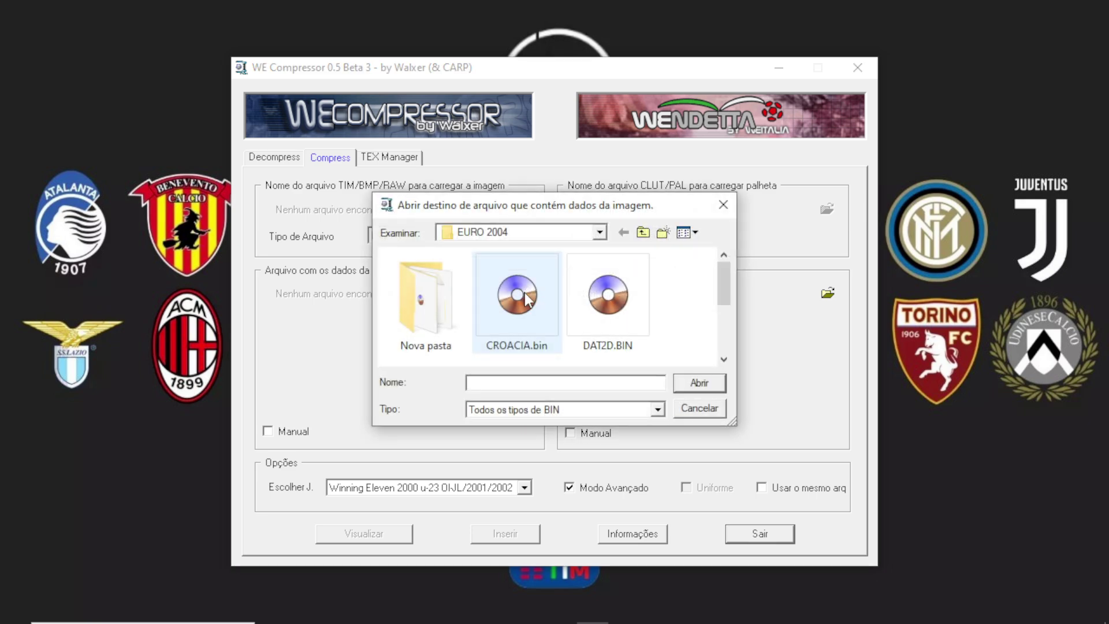
pyautogui.click(641, 237)
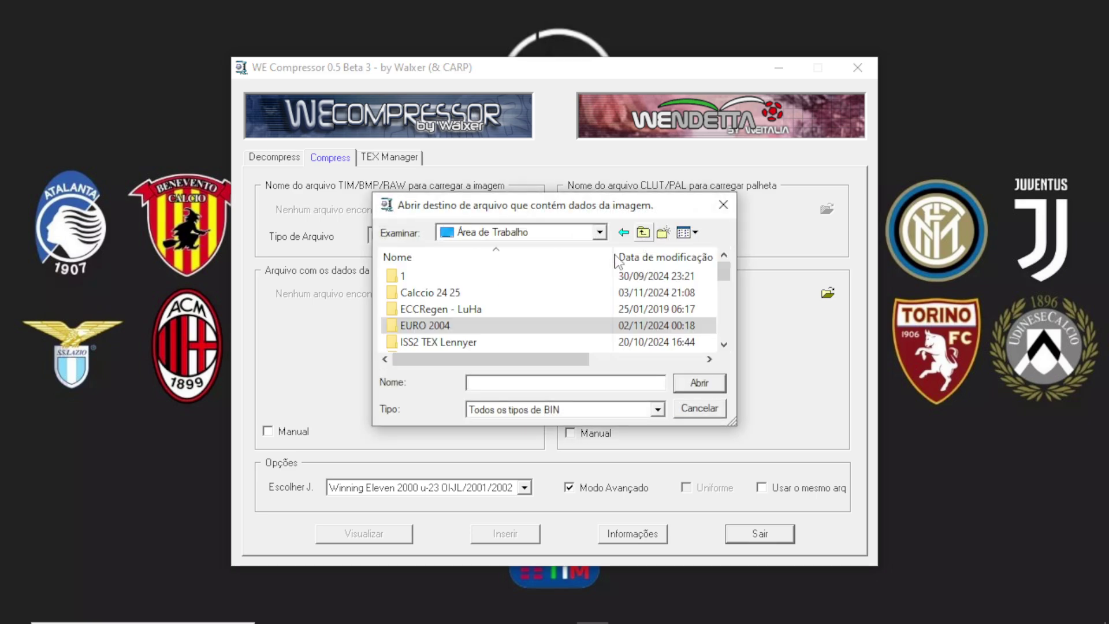
pyautogui.doubleClick(412, 295)
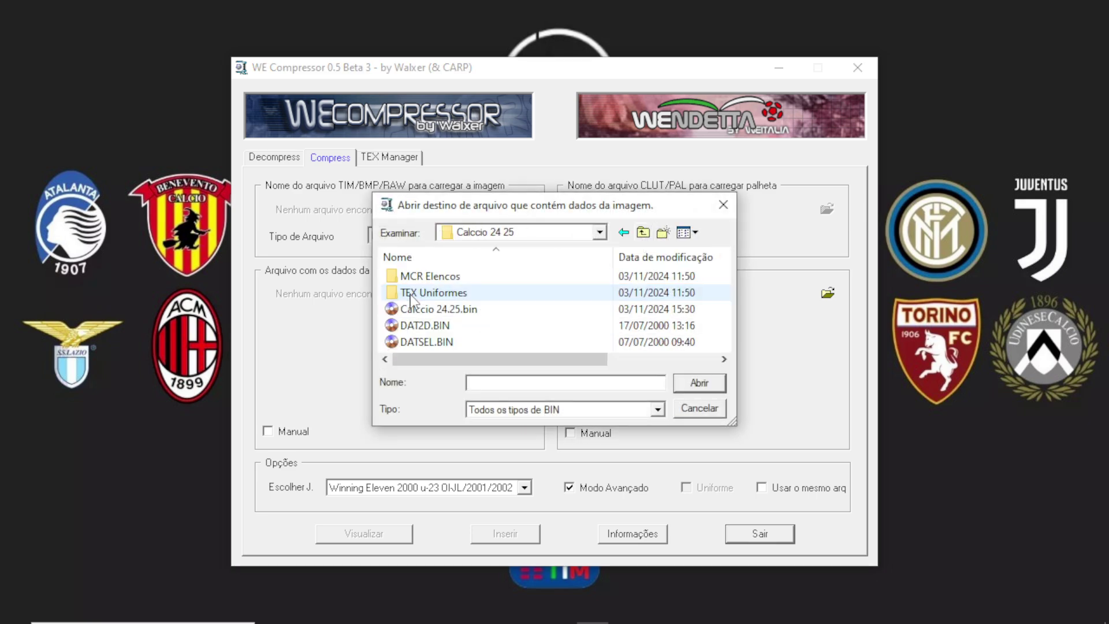
pyautogui.doubleClick(442, 342)
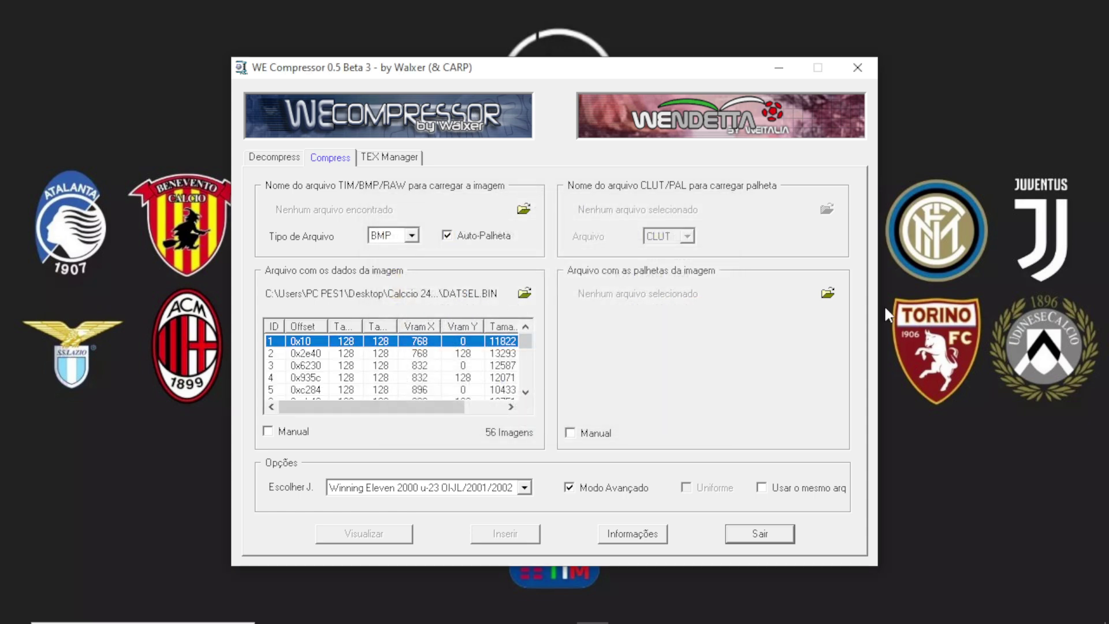
pyautogui.click(827, 294)
pyautogui.doubleClick(448, 326)
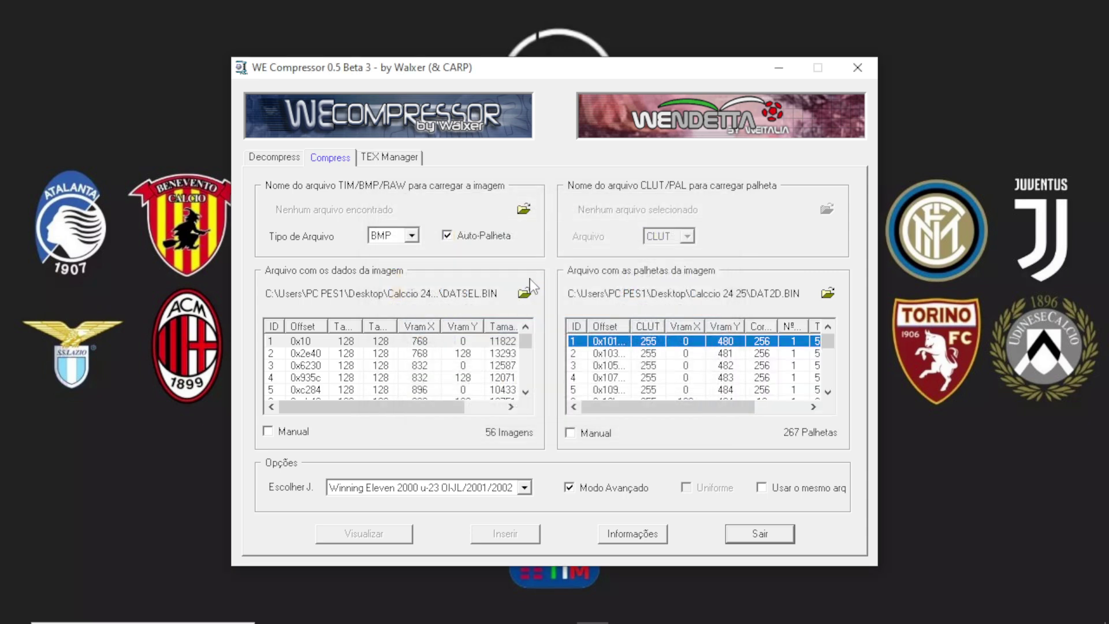
# - Select image 14 in DATSEL.BIN and 16-color palette 152 in DAT2D.BIN as the insertion targets
pyautogui.click(526, 392)
pyautogui.click(525, 393)
pyautogui.click(526, 392)
pyautogui.click(526, 392)
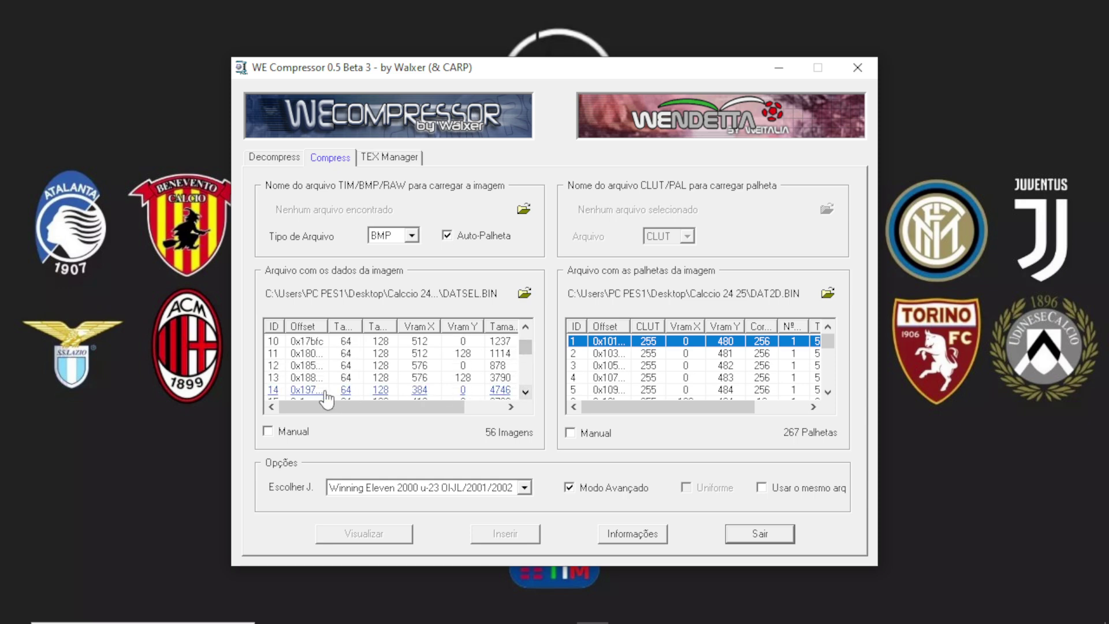
pyautogui.click(322, 390)
pyautogui.moveTo(828, 343); pyautogui.dragTo(830, 375)
pyautogui.scroll(5, 815, 376)
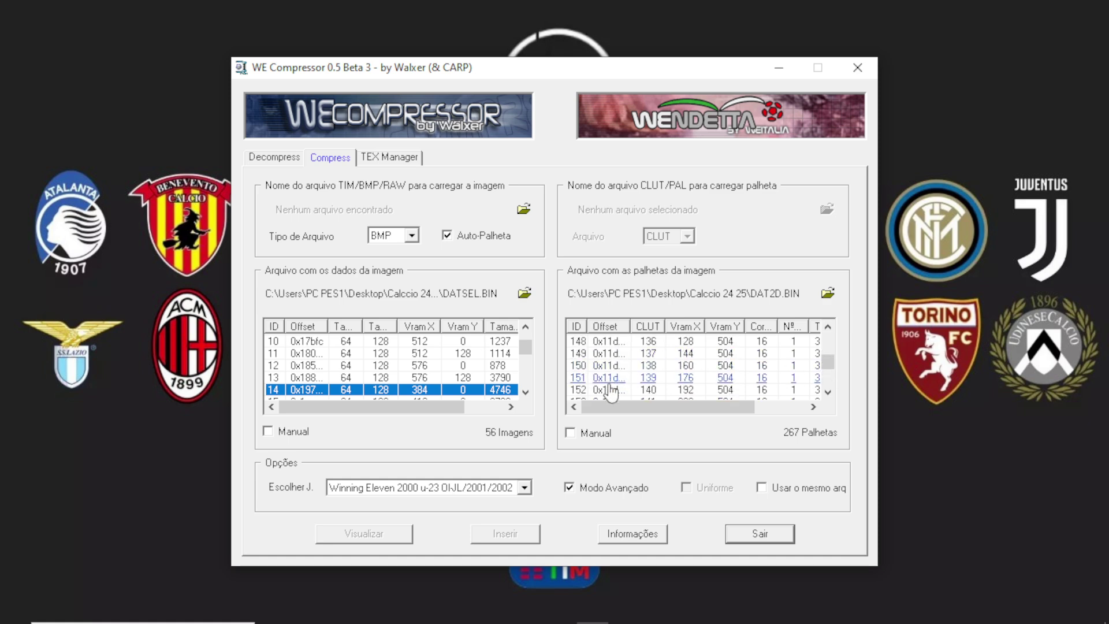
pyautogui.click(613, 390)
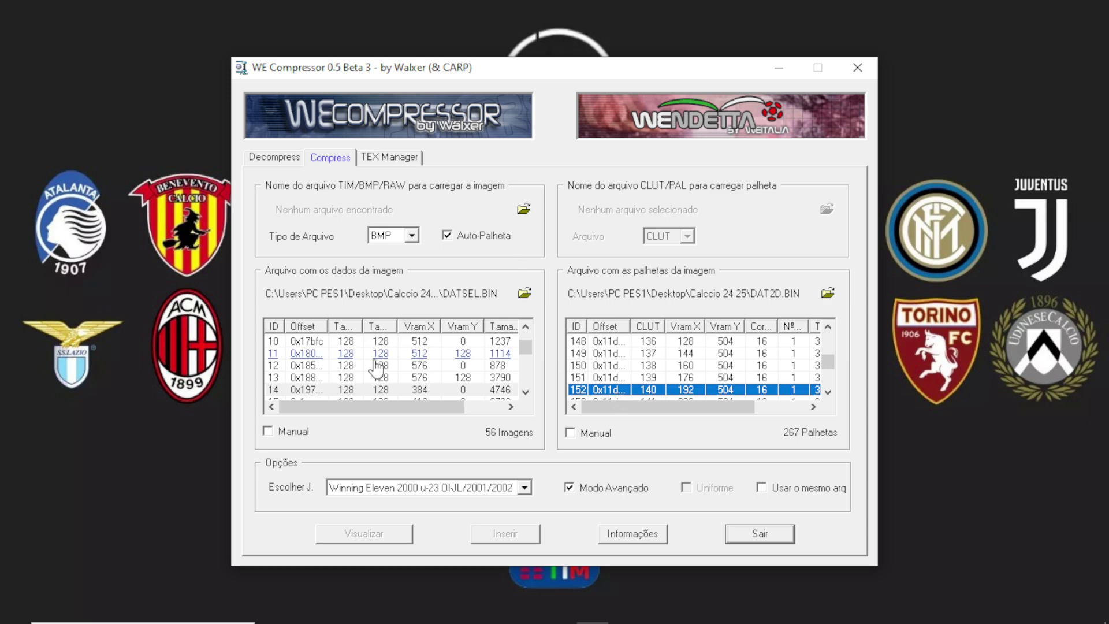
pyautogui.click(345, 391)
pyautogui.click(595, 392)
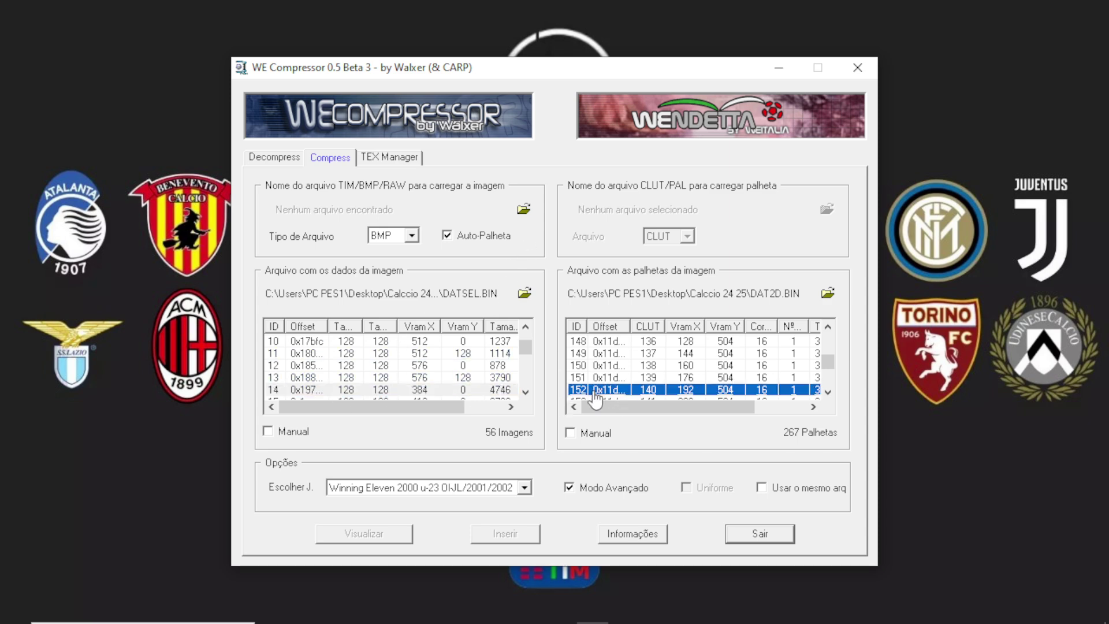
# - Browse the BMP logos available for import, and switch to the Calccio 24 25 folder window in File Explorer
pyautogui.click(524, 209)
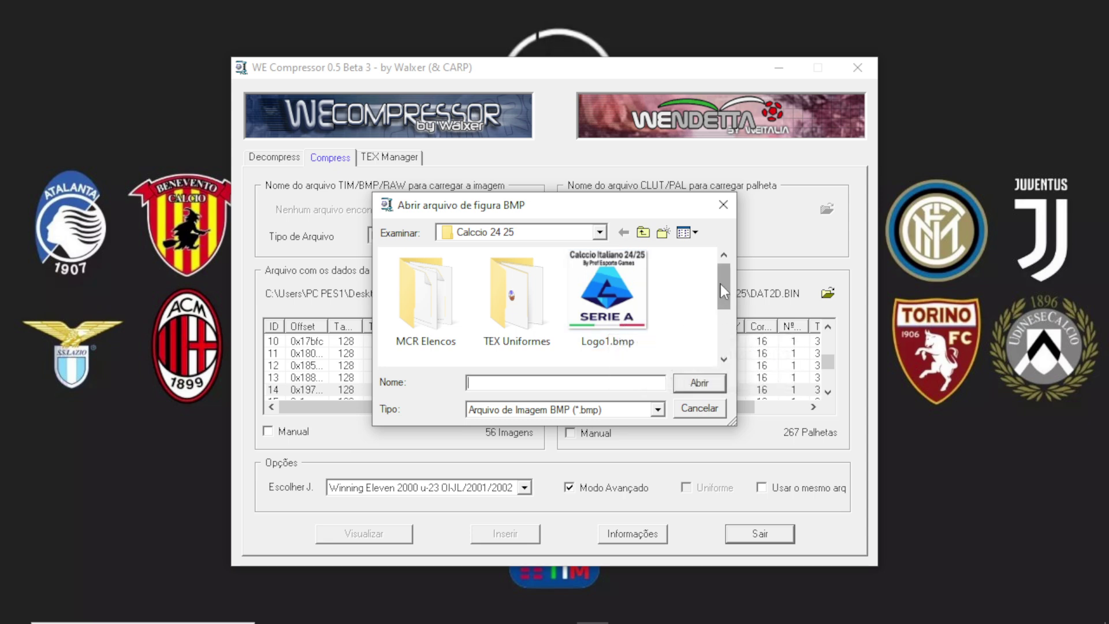
pyautogui.moveTo(723, 281); pyautogui.dragTo(727, 333)
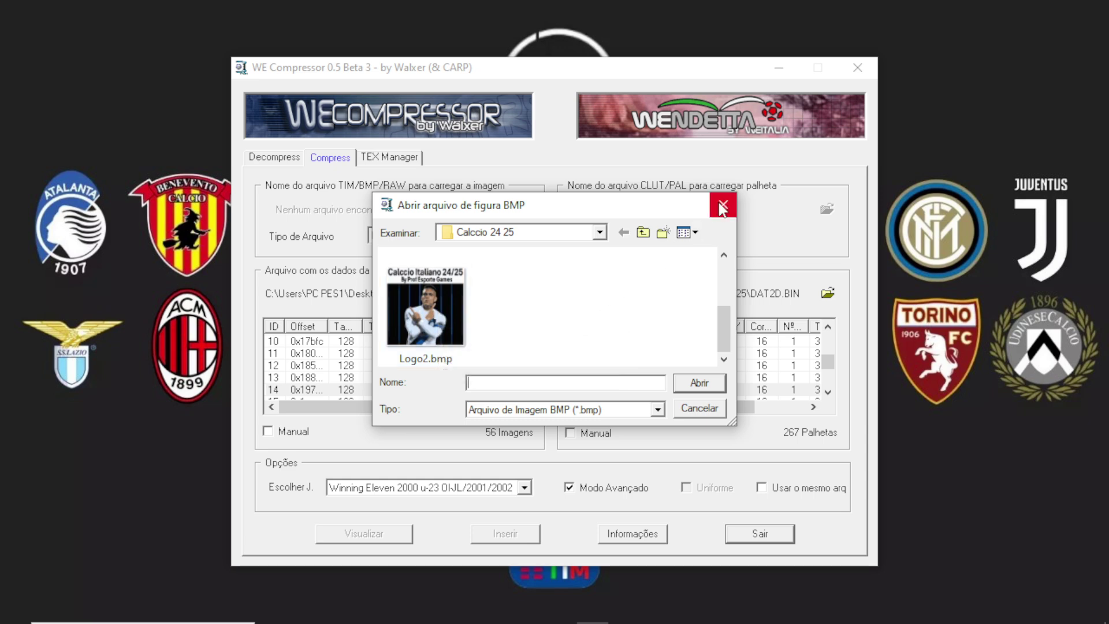
pyautogui.click(368, 585)
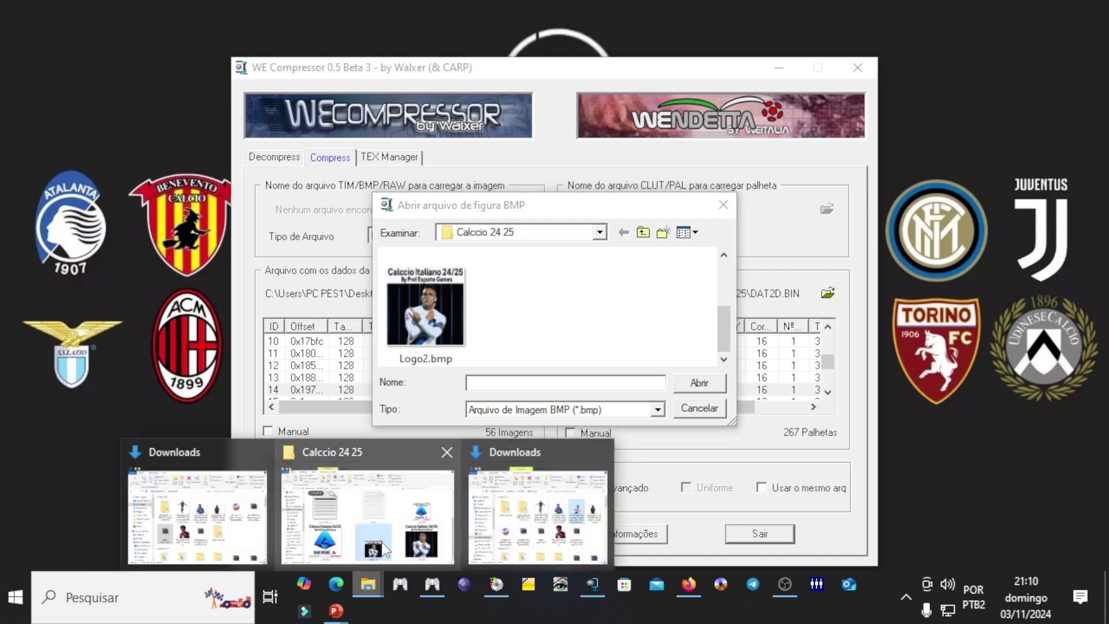
pyautogui.click(383, 544)
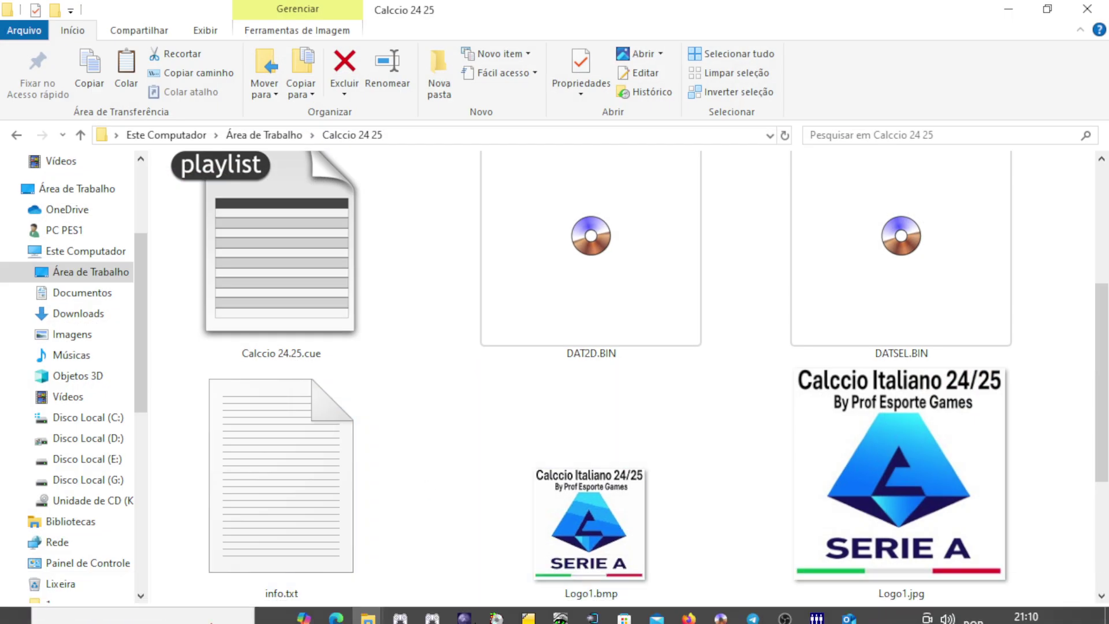
pyautogui.click(523, 598)
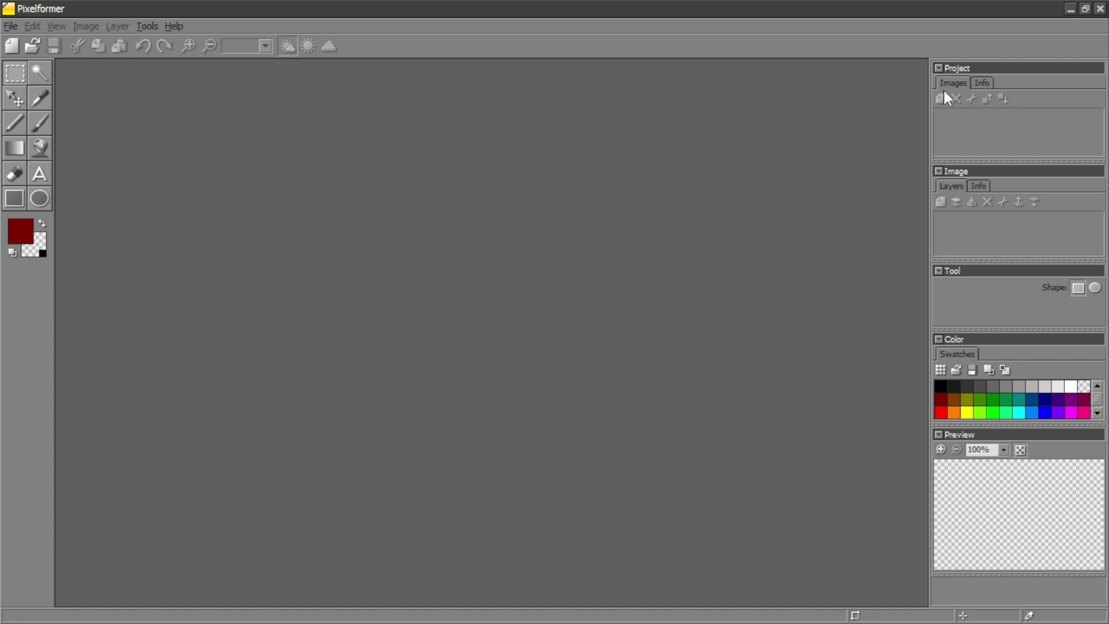
pyautogui.click(1104, 10)
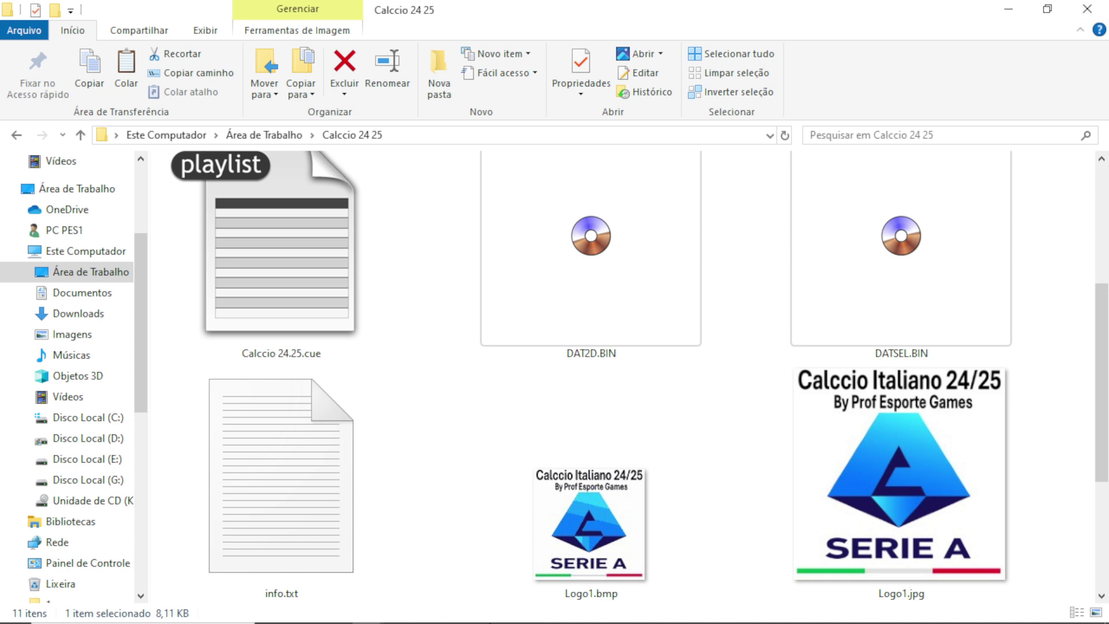
pyautogui.moveTo(526, 610)
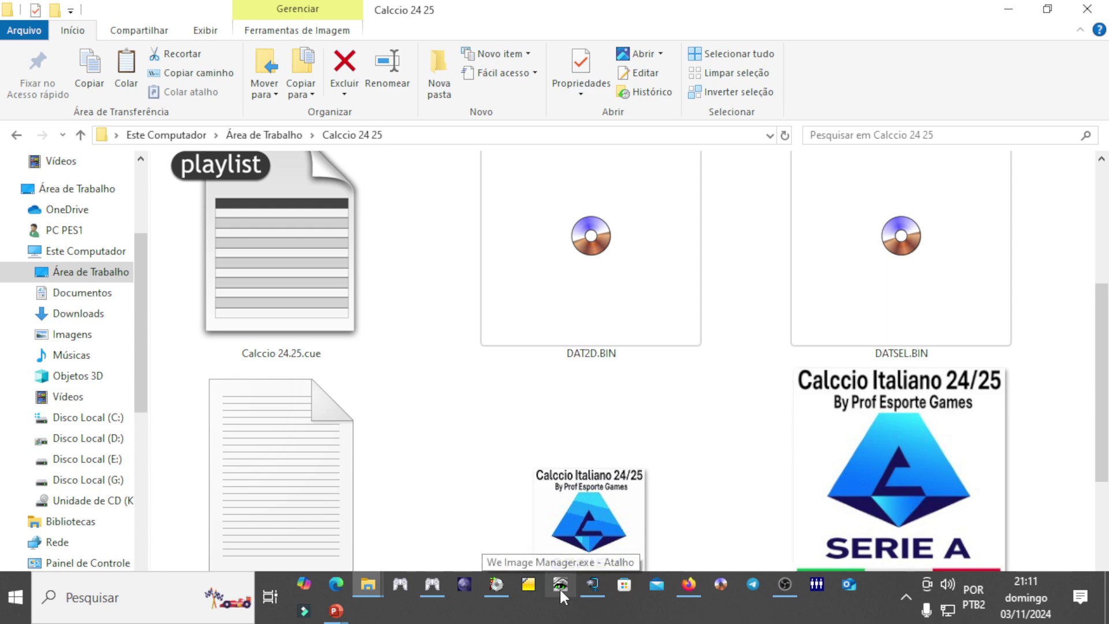
pyautogui.moveTo(700, 586)
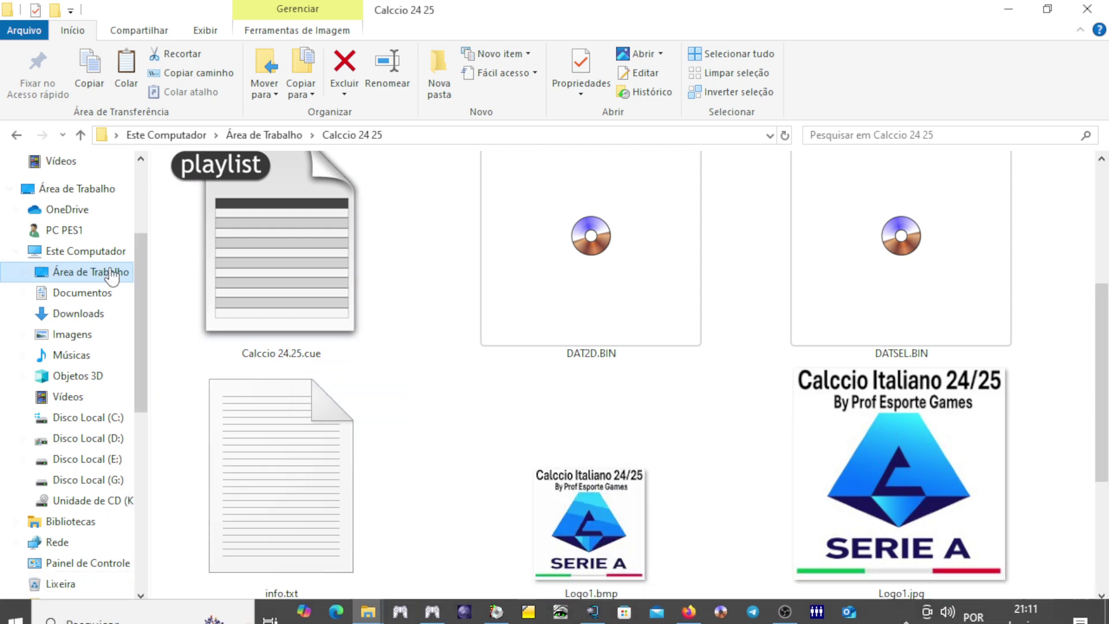
# - In another File Explorer window, open the Projeto Champions 2025 desktop folder and look through its files
pyautogui.moveTo(374, 588)
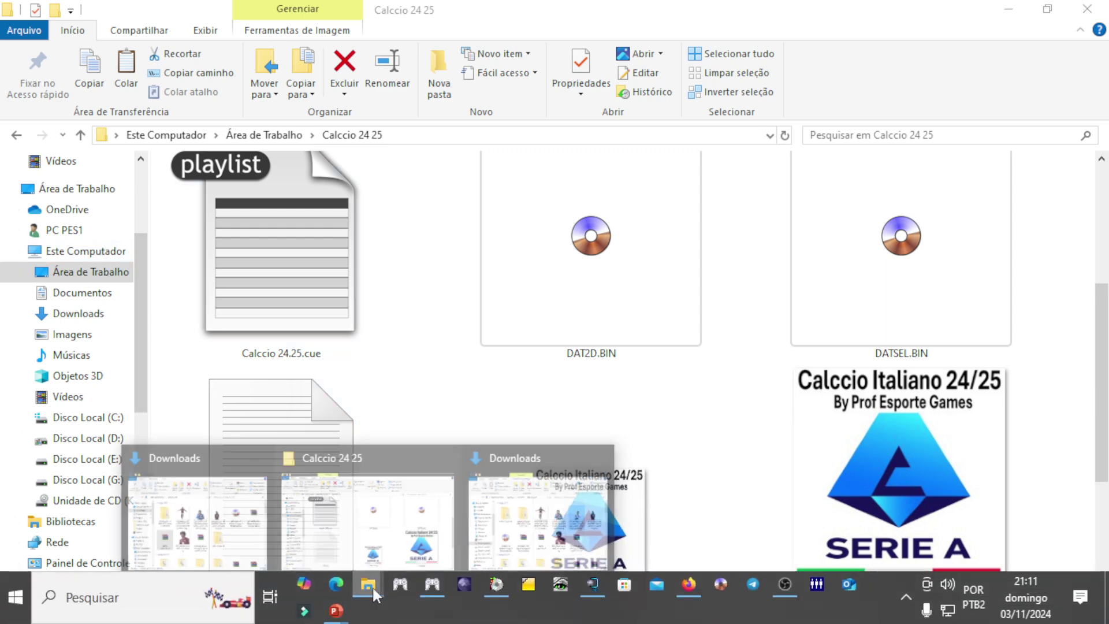
pyautogui.click(266, 519)
pyautogui.click(248, 258)
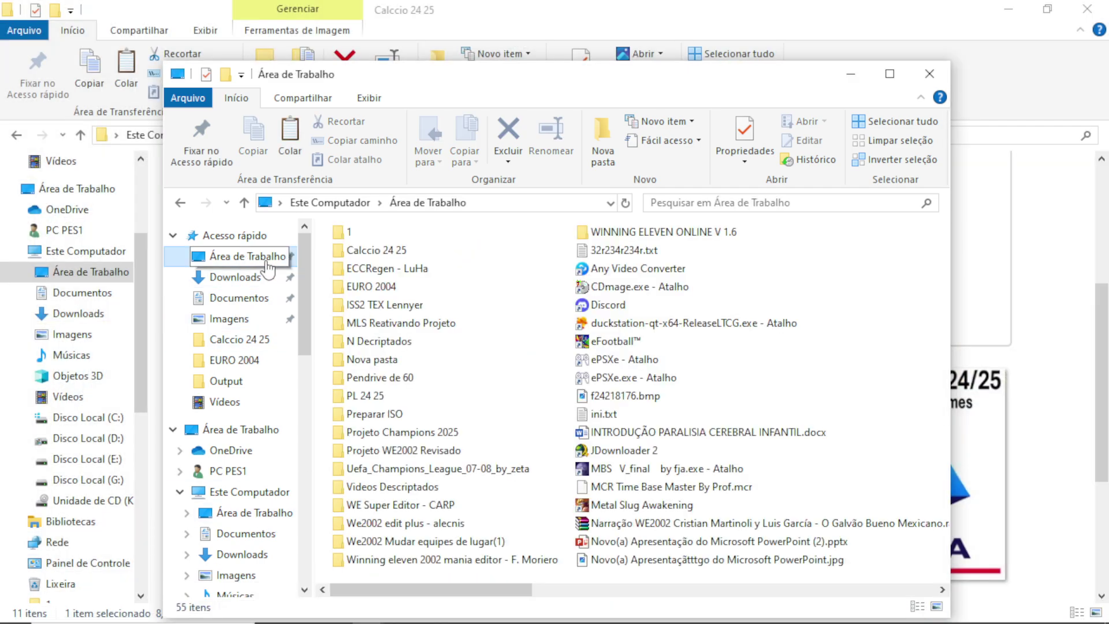
pyautogui.click(419, 437)
pyautogui.doubleClick(419, 437)
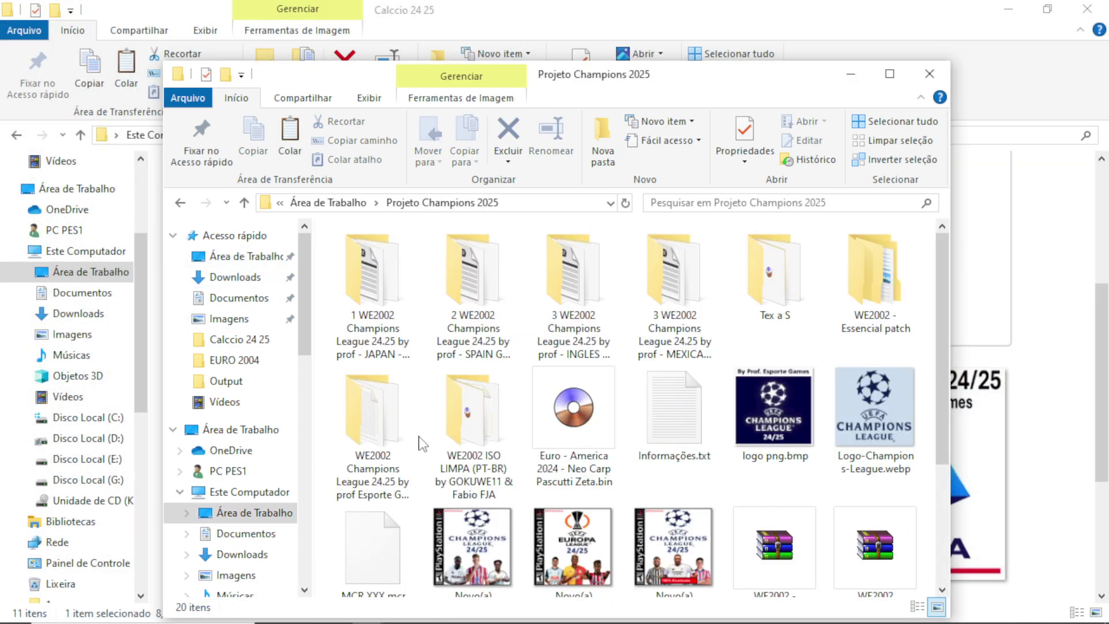
pyautogui.scroll(-1, 555, 483)
pyautogui.scroll(3, 554, 483)
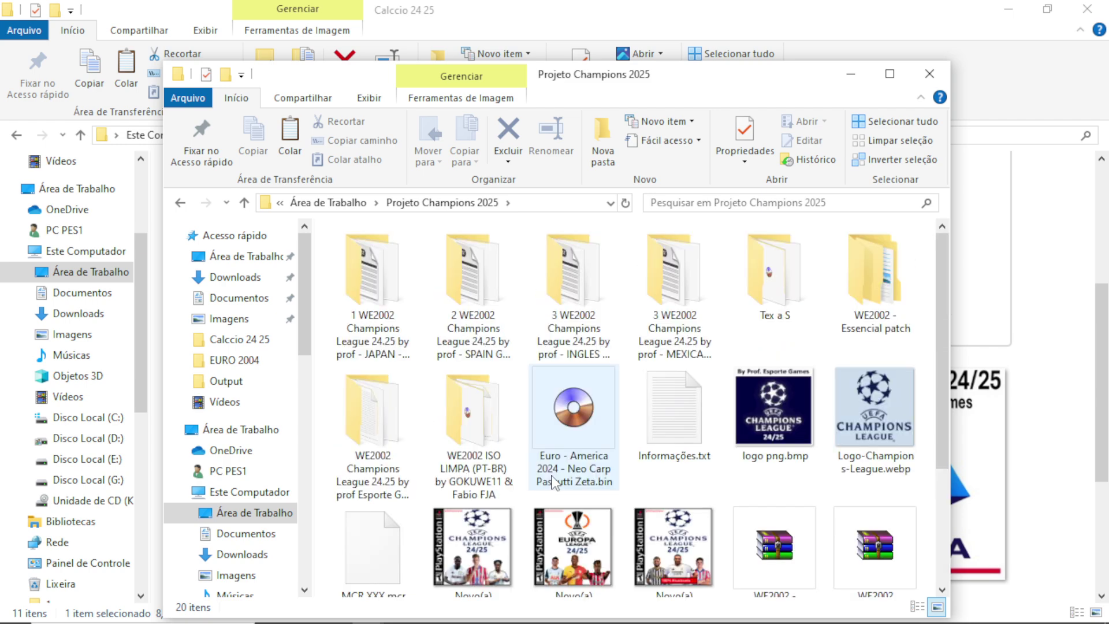
# - Open the black image 24 - 7.bmp from the PL 24 25 desktop folder in Pixelformer, with its window restored and repositioned
pyautogui.click(245, 202)
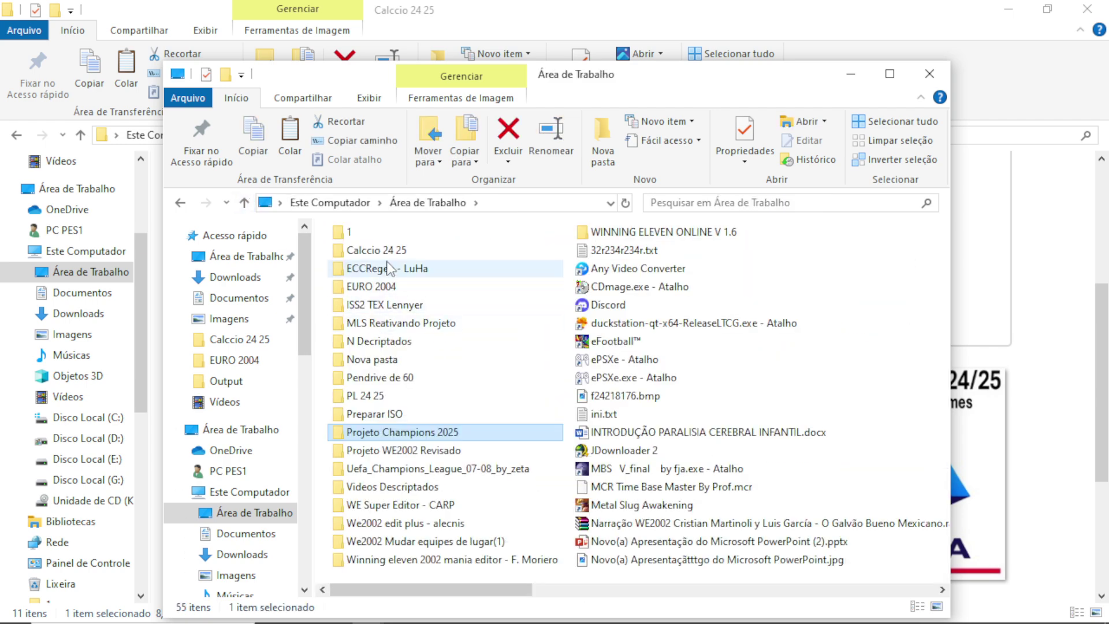
pyautogui.doubleClick(369, 397)
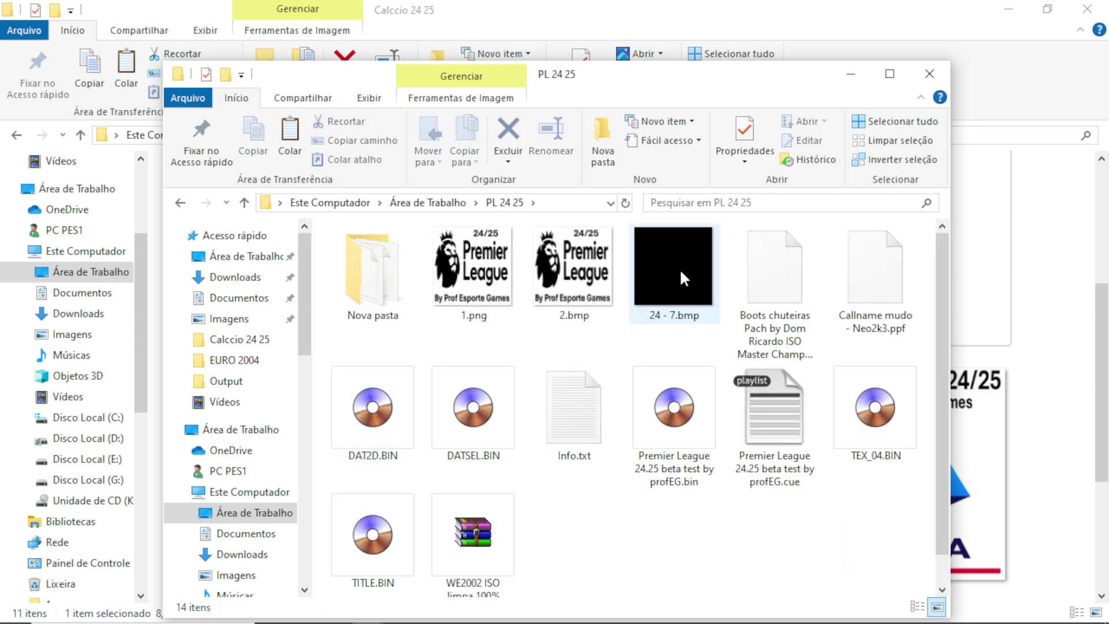
pyautogui.moveTo(680, 269)
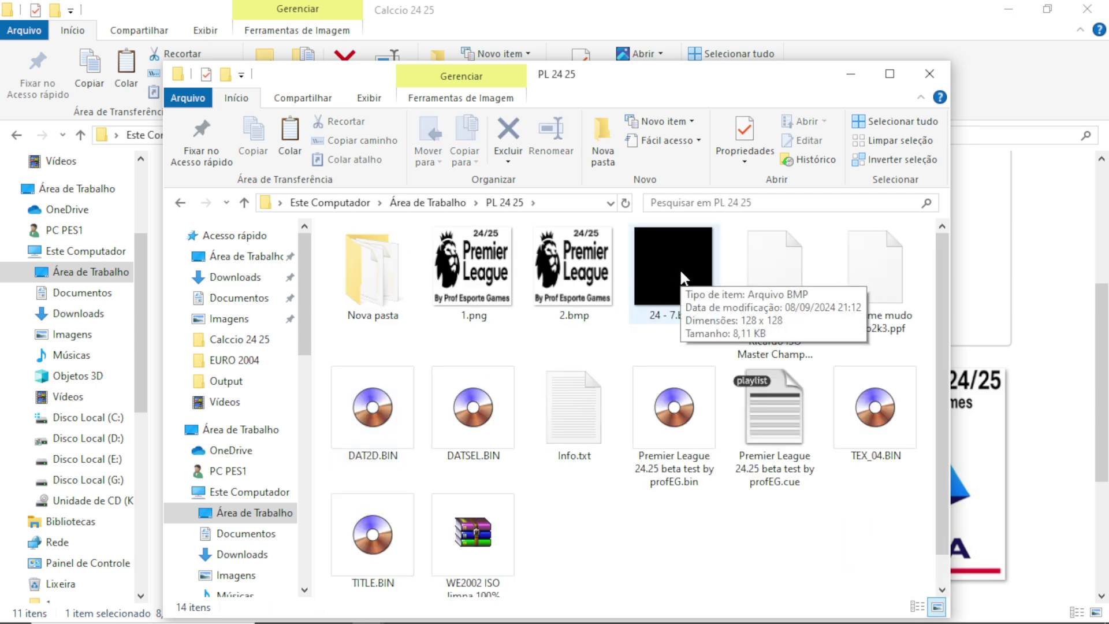
pyautogui.click(679, 268)
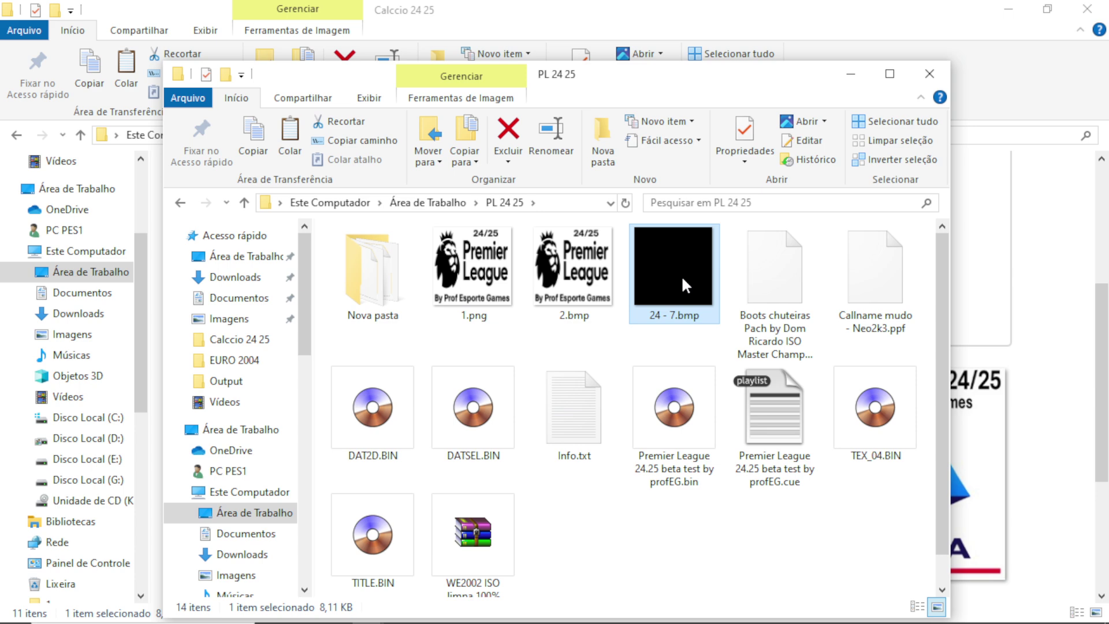
pyautogui.moveTo(682, 267)
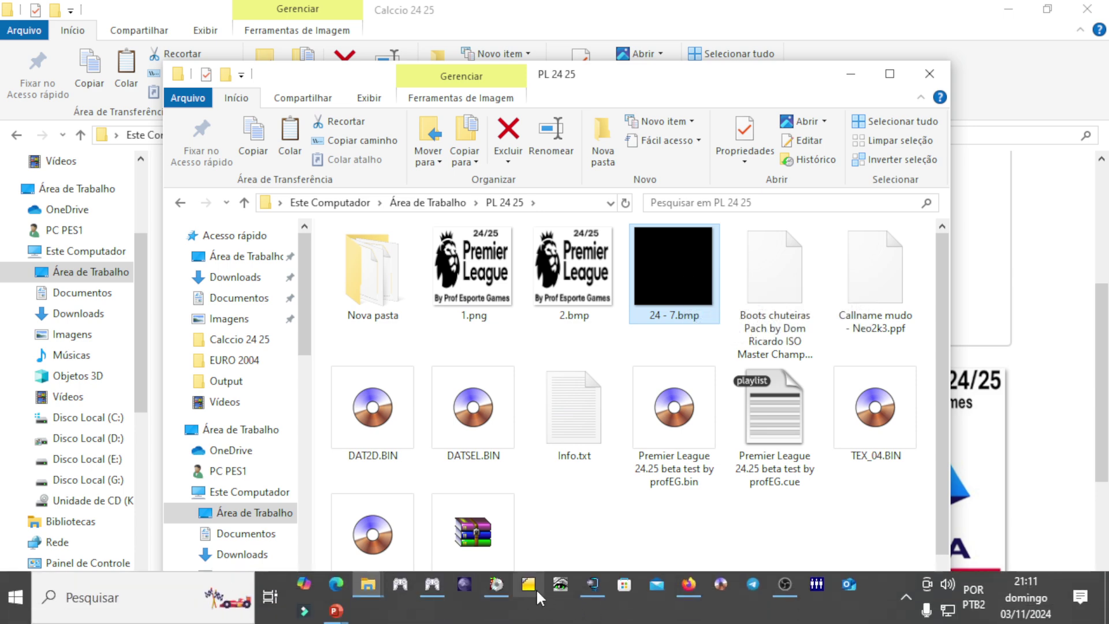
pyautogui.click(535, 588)
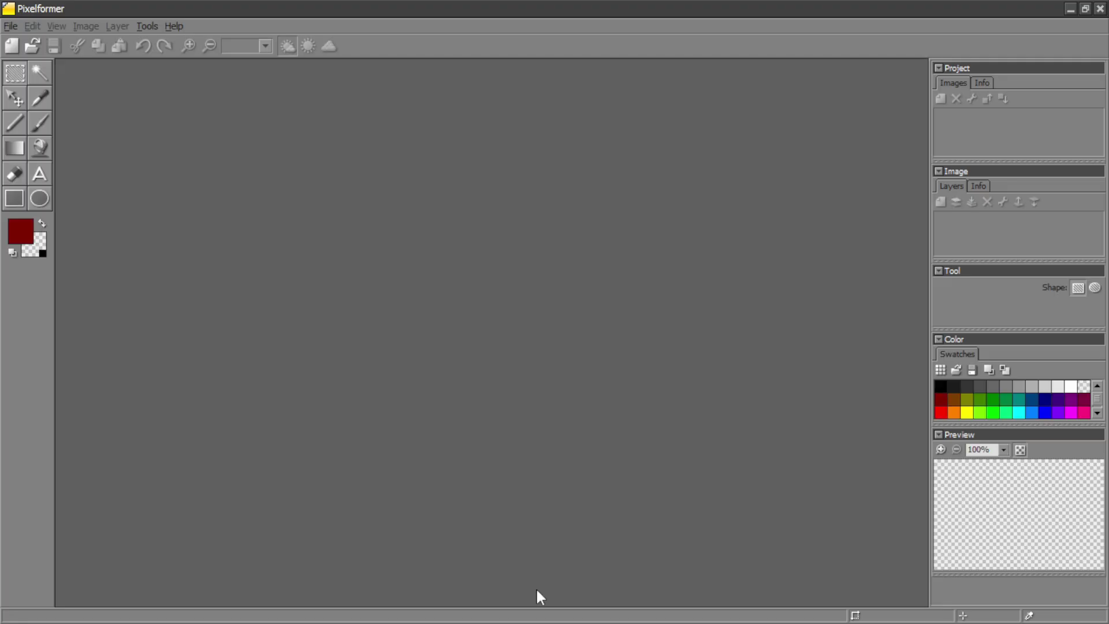
pyautogui.click(1085, 10)
pyautogui.moveTo(688, 275); pyautogui.dragTo(253, 371)
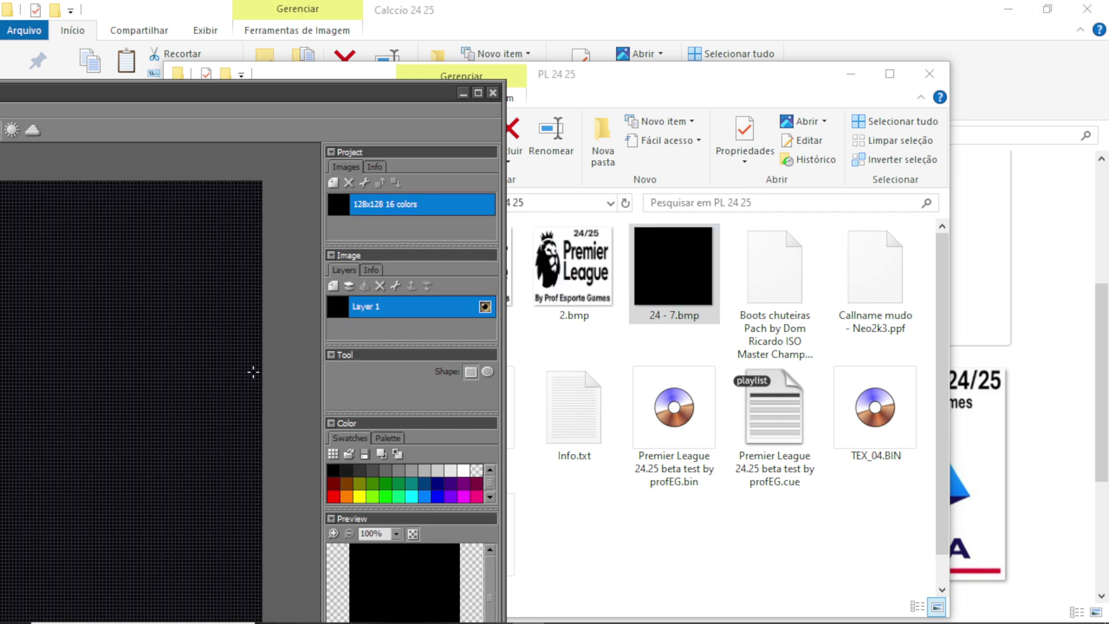
pyautogui.moveTo(341, 104); pyautogui.dragTo(739, 55)
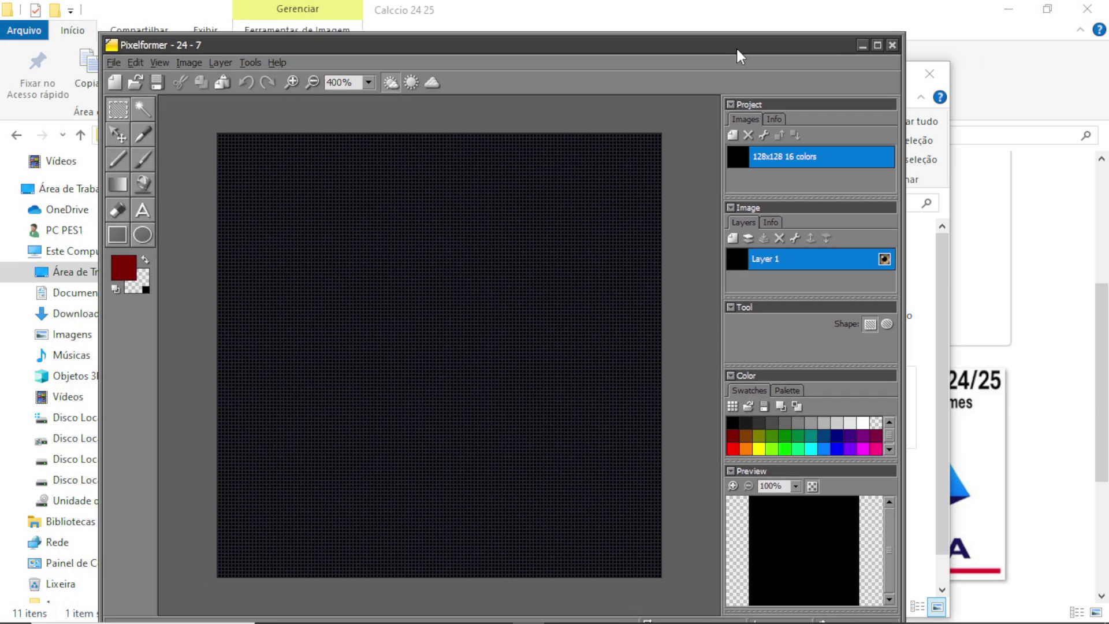
# - Check the size and color format of 24 - 7.bmp, and display its color palette
pyautogui.click(764, 135)
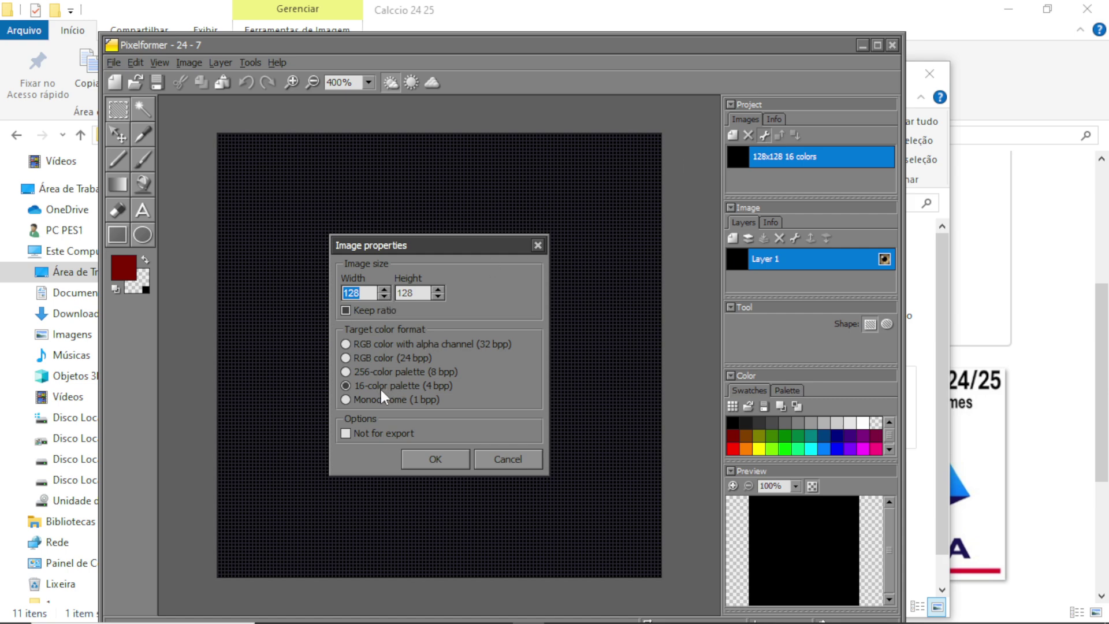
pyautogui.click(534, 243)
pyautogui.click(797, 389)
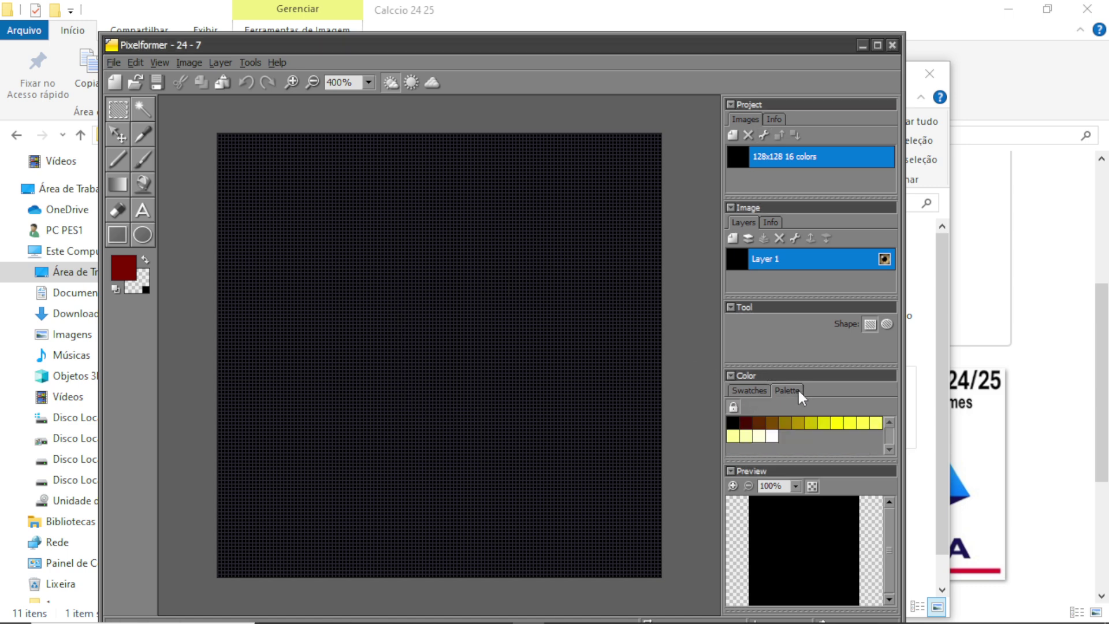
# - Close the black image in Pixelformer and copy 24 - 7.bmp from PL 24 25 into the Calccio 24 25 folder
pyautogui.click(734, 407)
pyautogui.click(892, 43)
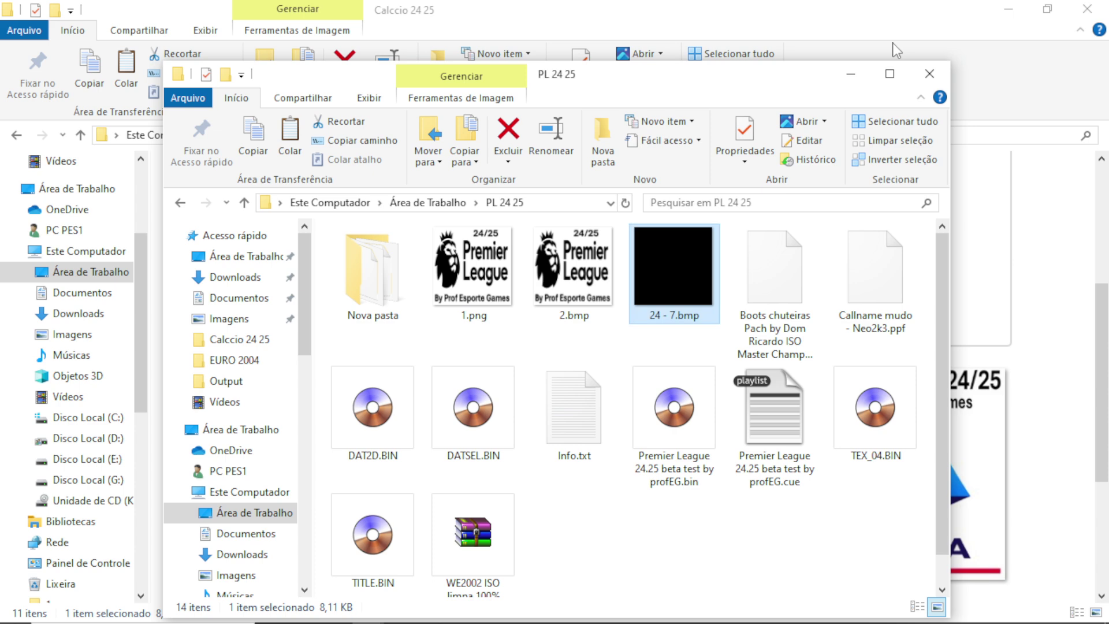
pyautogui.rightClick(640, 271)
pyautogui.click(698, 524)
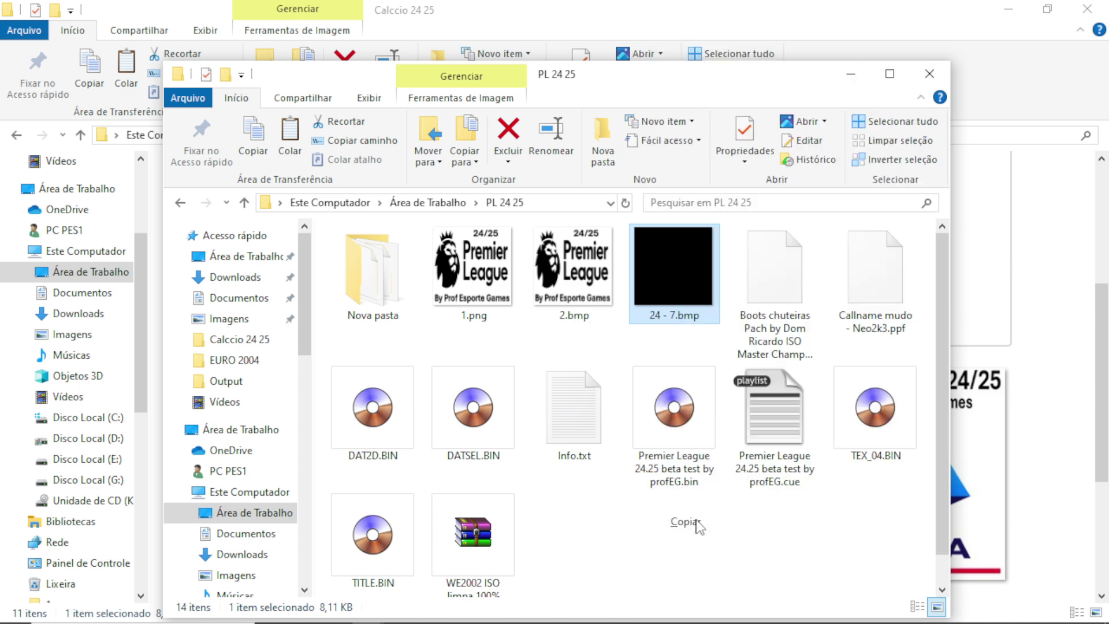
pyautogui.click(928, 74)
pyautogui.rightClick(440, 418)
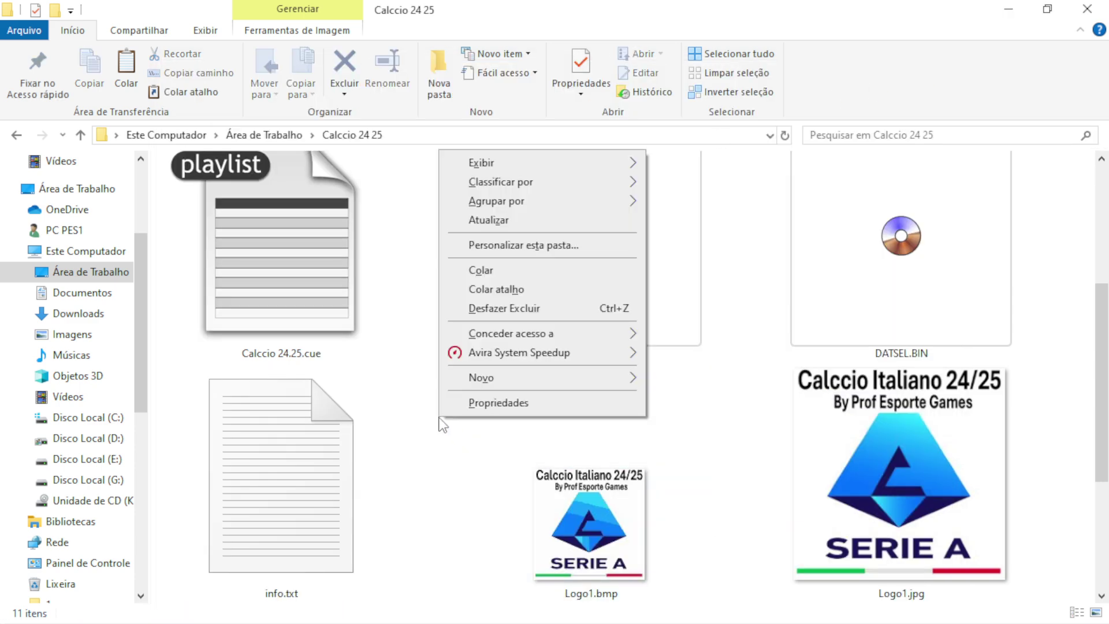
pyautogui.click(482, 269)
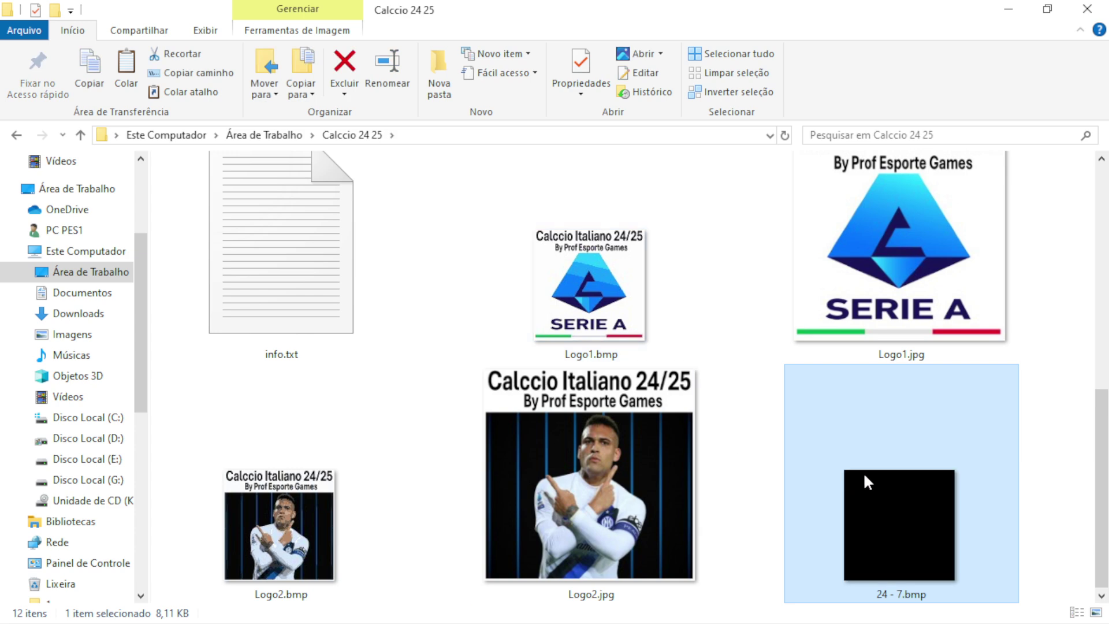
# - Rename the copied 24 - 7.bmp in the Calccio 24 25 folder to Preta Base.bmp
pyautogui.moveTo(888, 509)
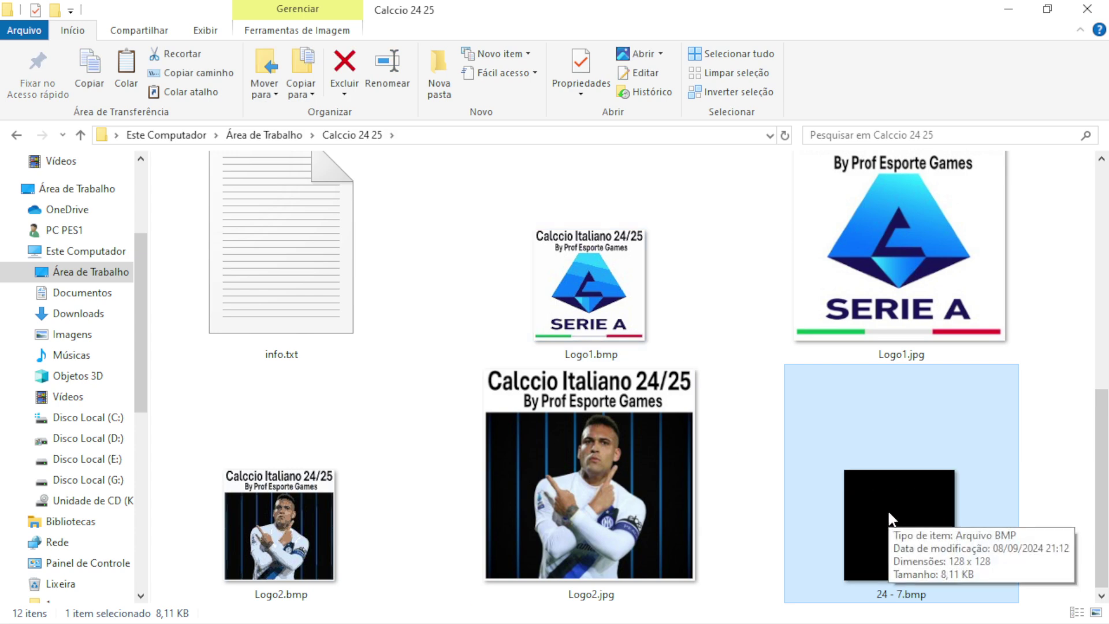
pyautogui.click(889, 595)
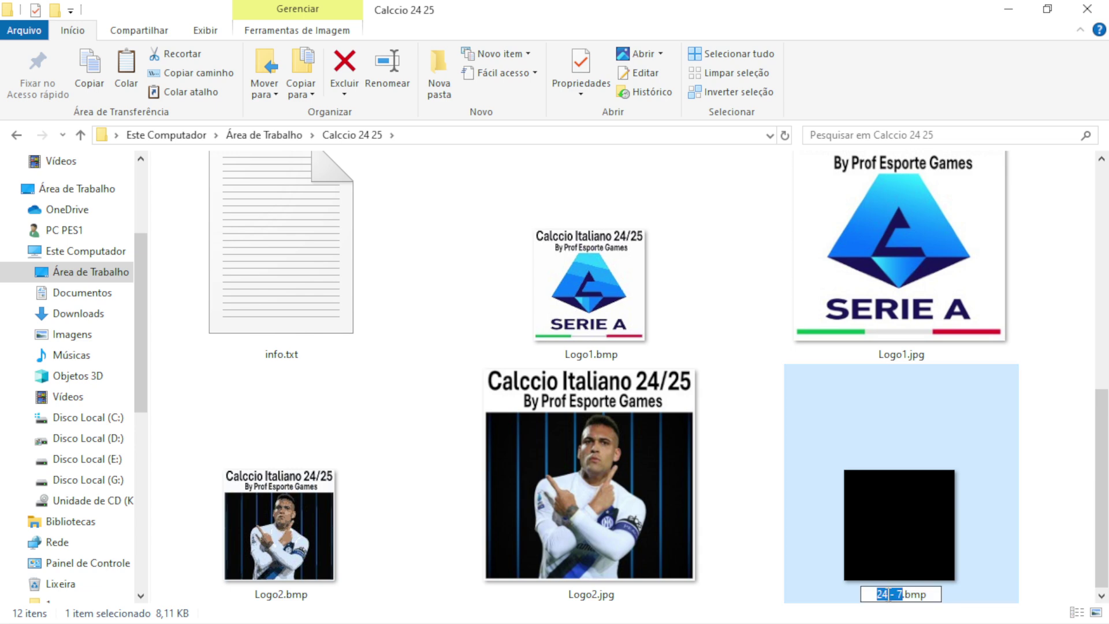
pyautogui.write('Preta')
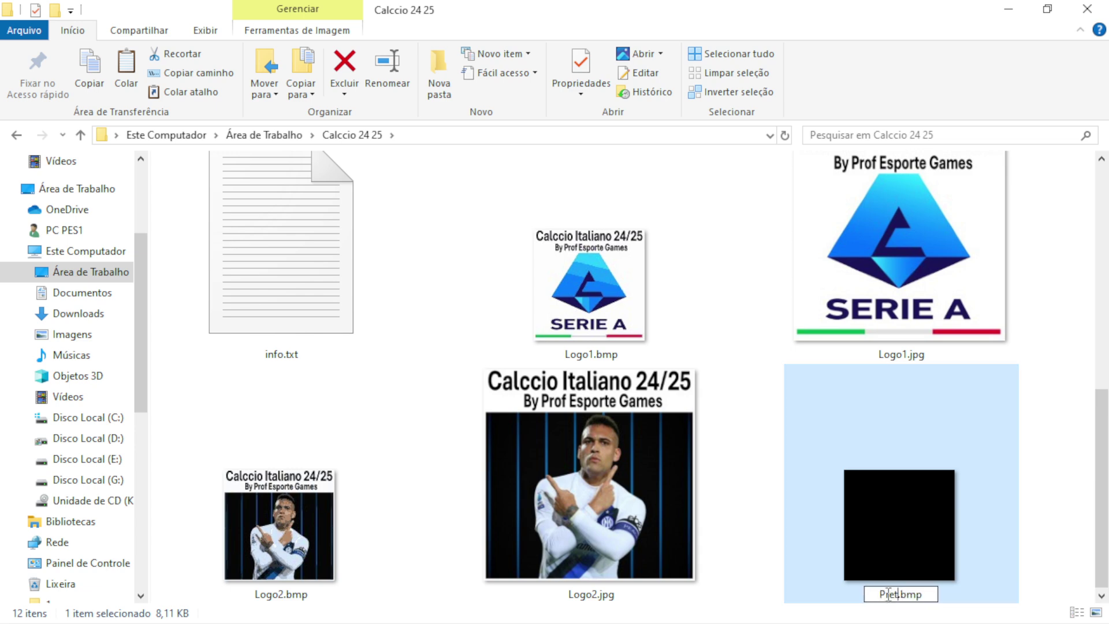
pyautogui.write(' Base')
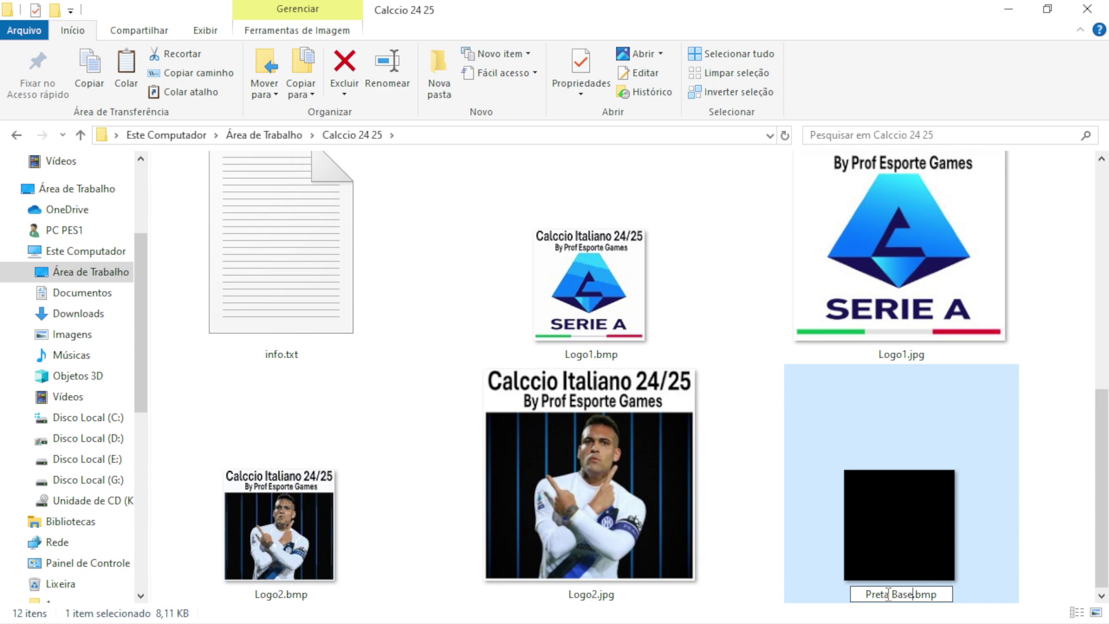
pyautogui.press('Return')
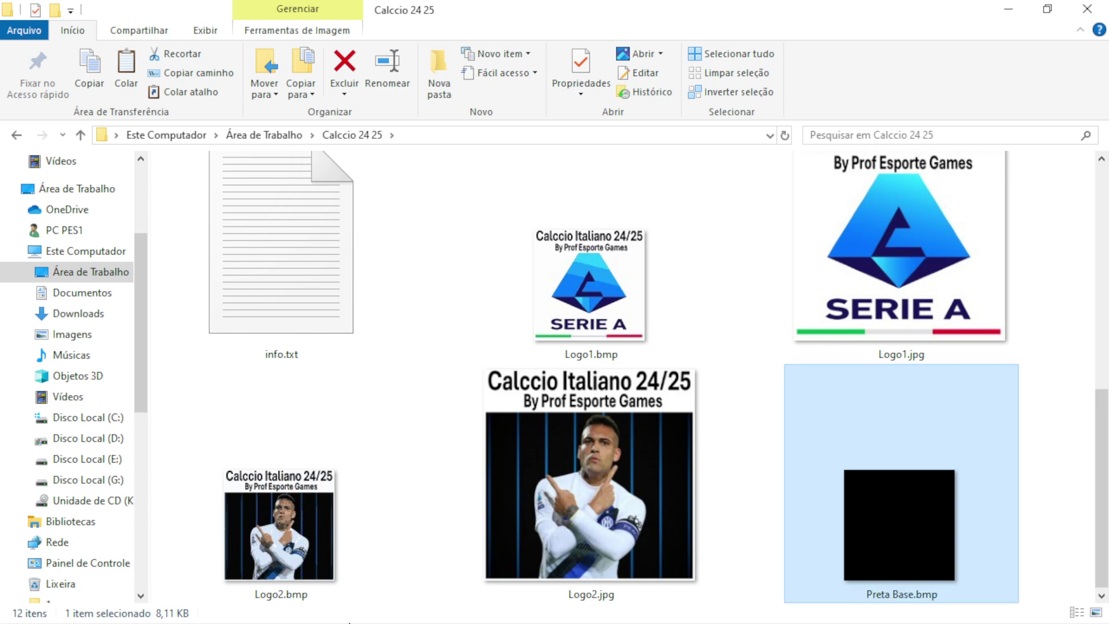
# - Return to WE Compressor and load Preta Base.bmp from the Calccio 24 25 folder as the image to insert
pyautogui.click(1008, 8)
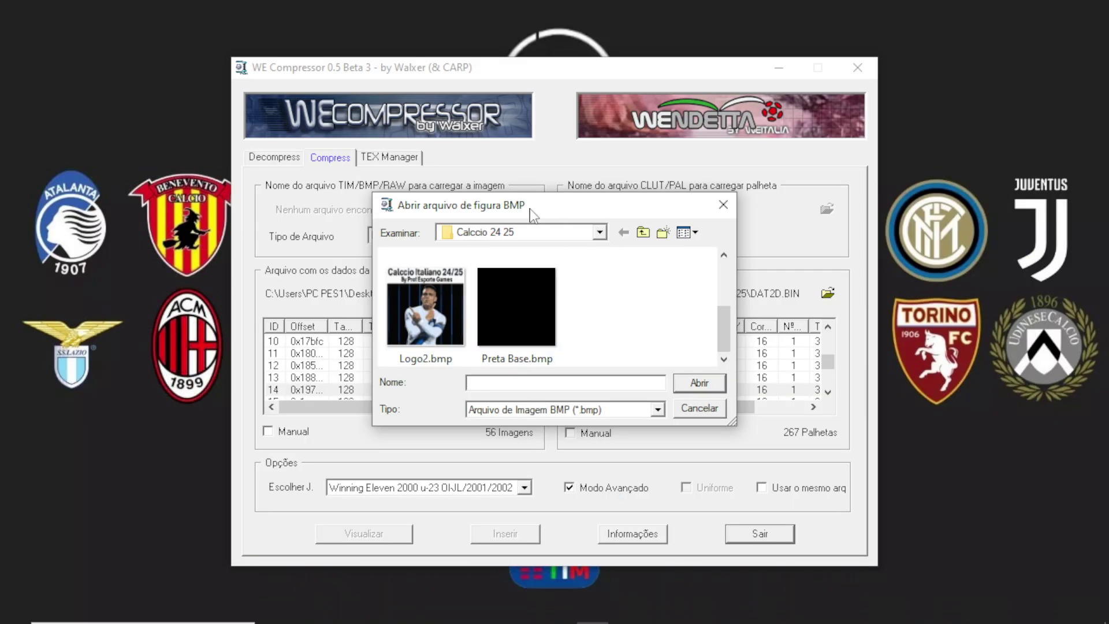
pyautogui.click(723, 205)
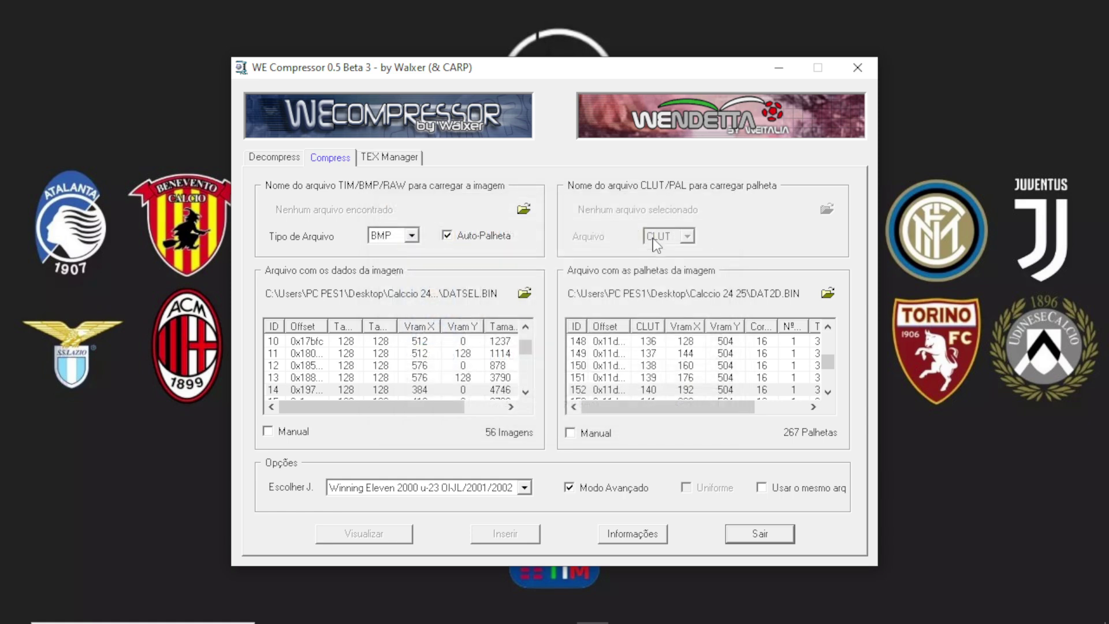
pyautogui.click(524, 210)
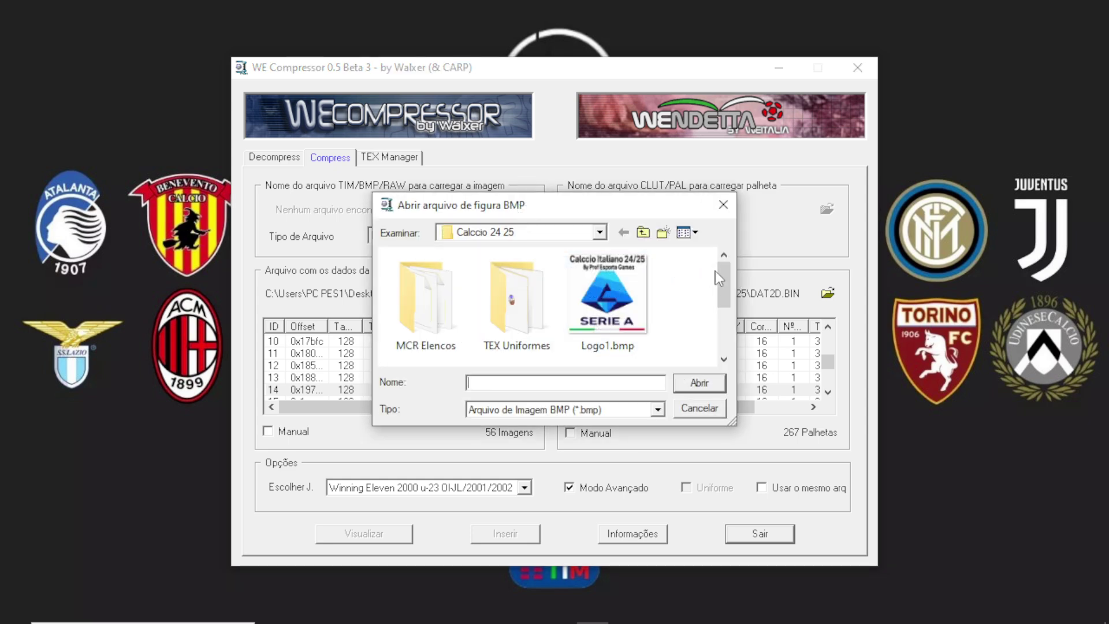
pyautogui.moveTo(719, 273); pyautogui.dragTo(718, 316)
pyautogui.doubleClick(539, 303)
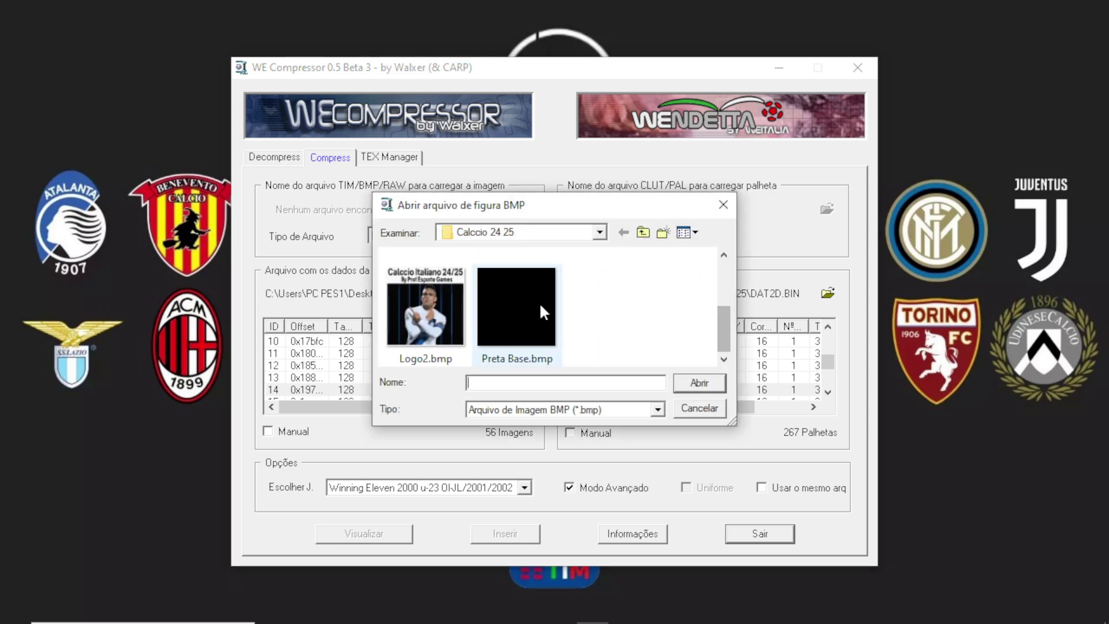
# - Insert Preta Base.bmp over image 14 of DATSEL.BIN using palette 152 of DAT2D.BIN
pyautogui.click(321, 390)
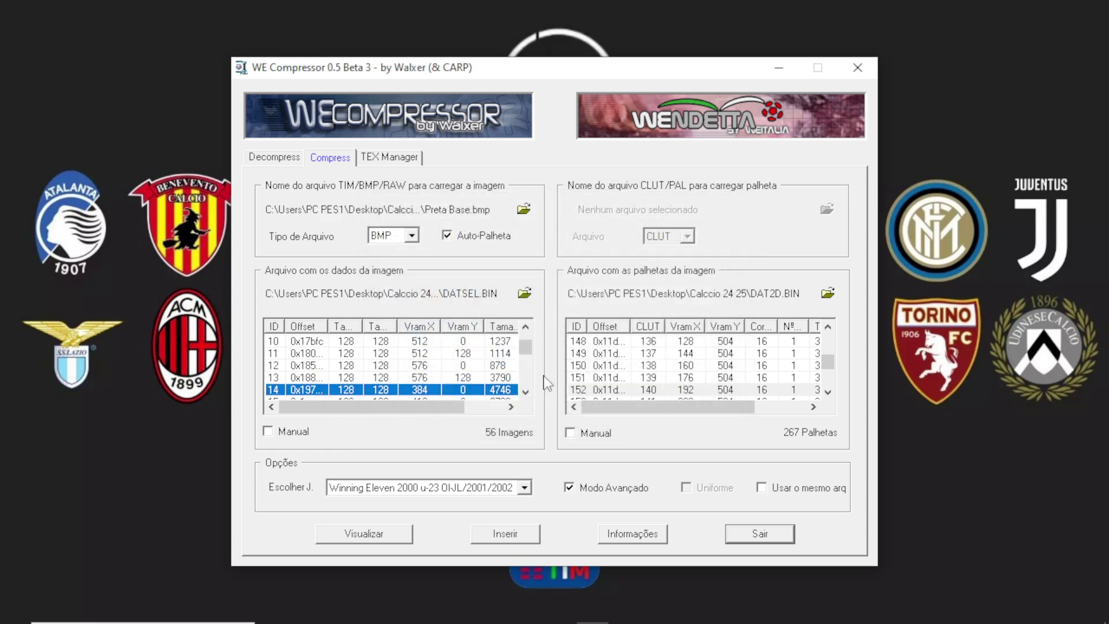
pyautogui.click(606, 390)
pyautogui.click(505, 534)
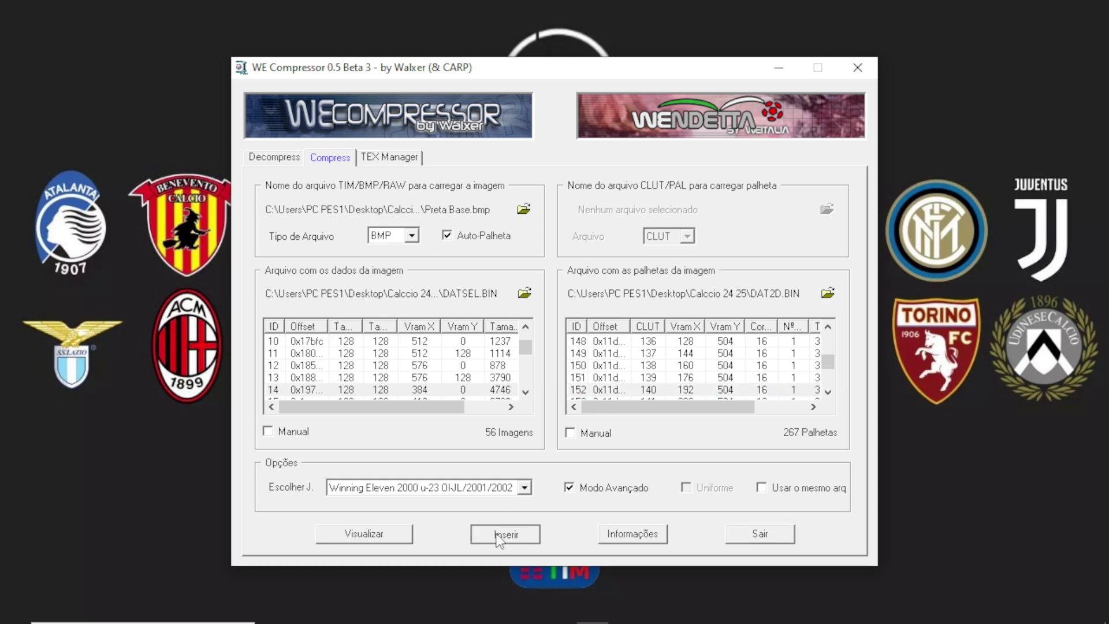
pyautogui.click(612, 366)
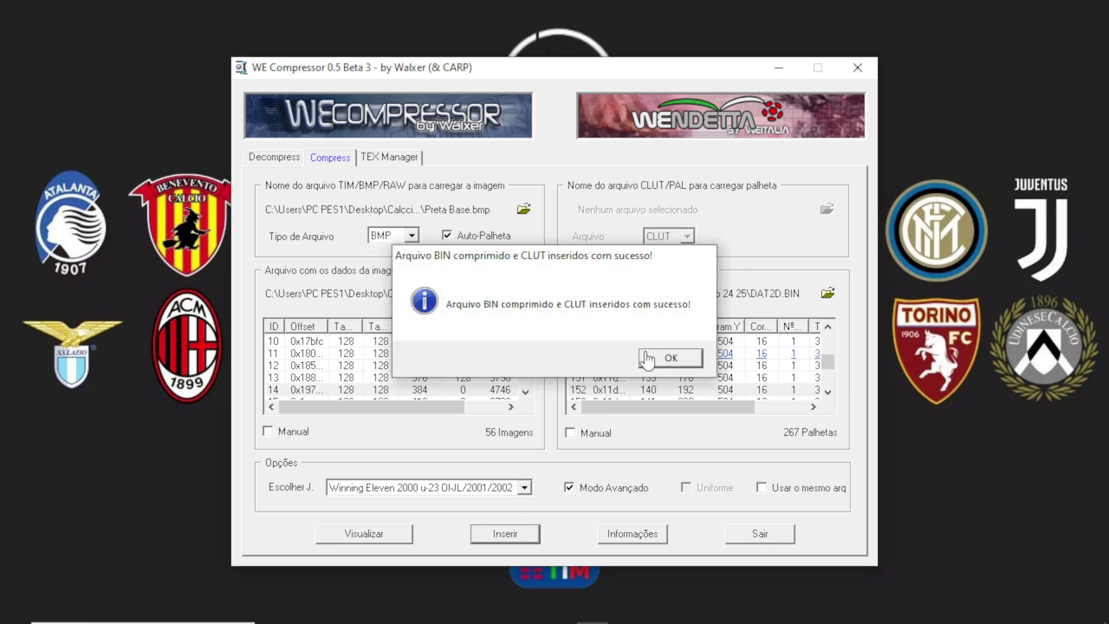
pyautogui.click(647, 358)
# - Load Preta Base.bmp again and insert it over image 15 of DATSEL.BIN with palette 152
pyautogui.click(525, 392)
pyautogui.click(526, 393)
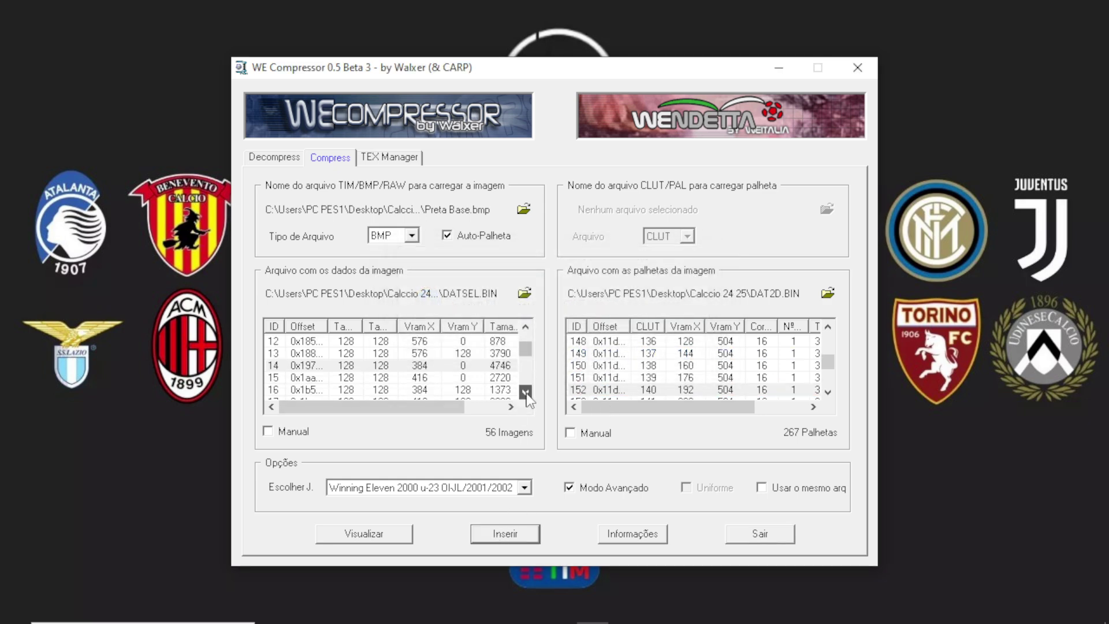
pyautogui.click(302, 380)
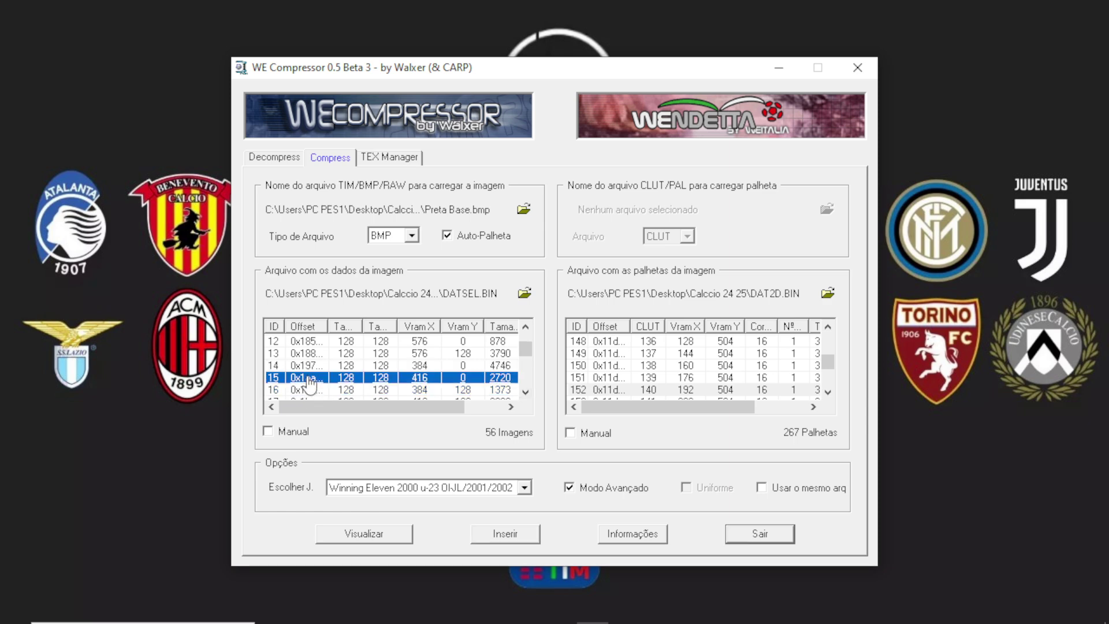
pyautogui.click(524, 210)
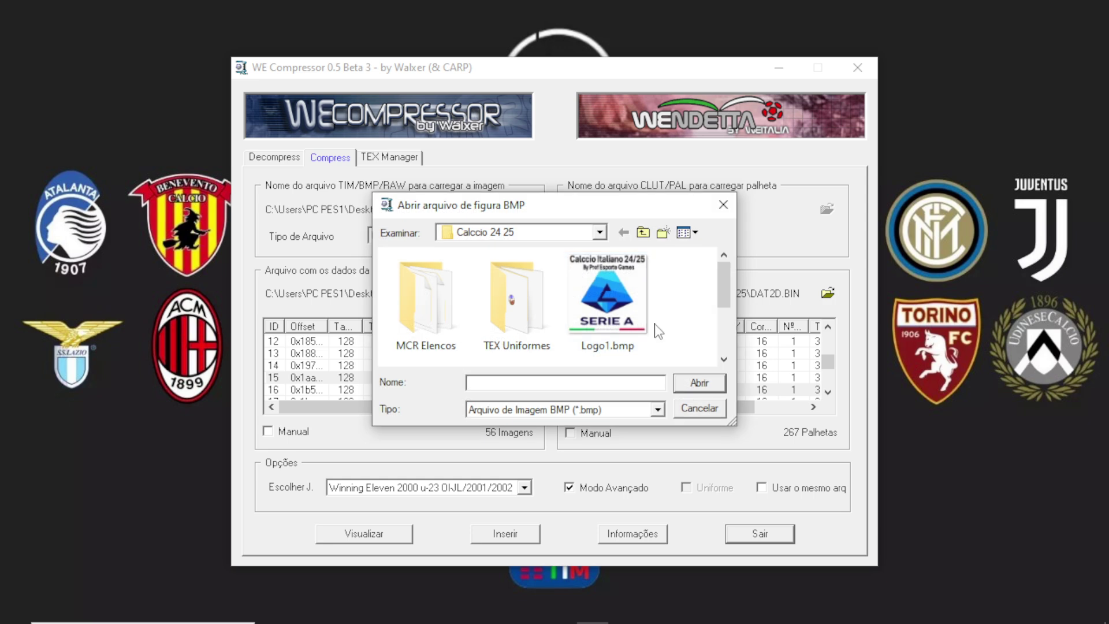
pyautogui.scroll(-2, 563, 324)
pyautogui.doubleClick(563, 351)
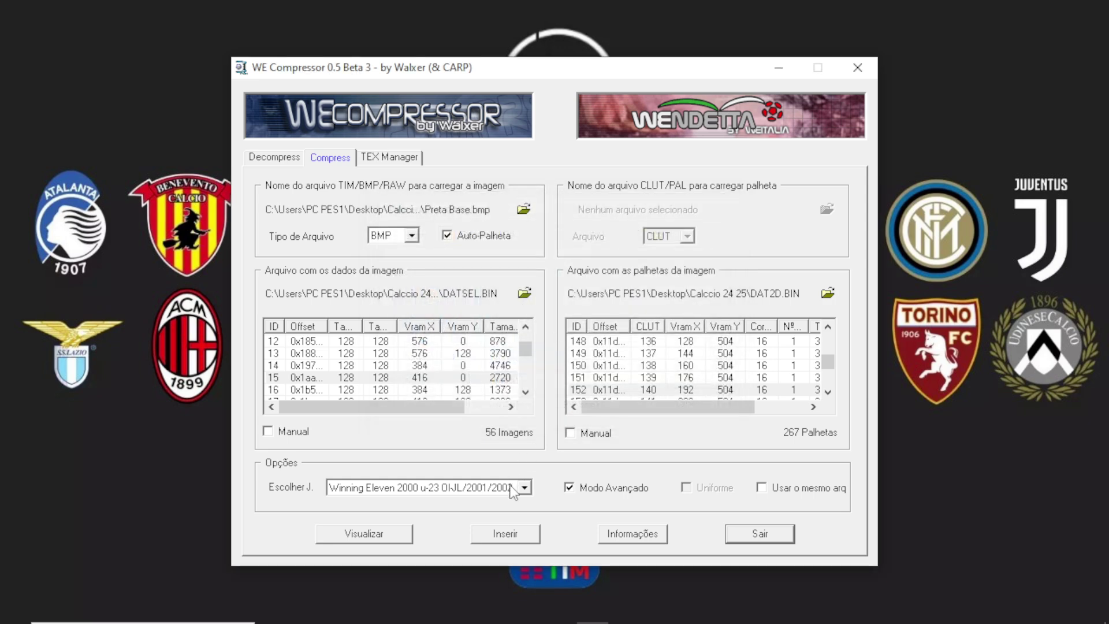
pyautogui.click(504, 532)
pyautogui.click(611, 364)
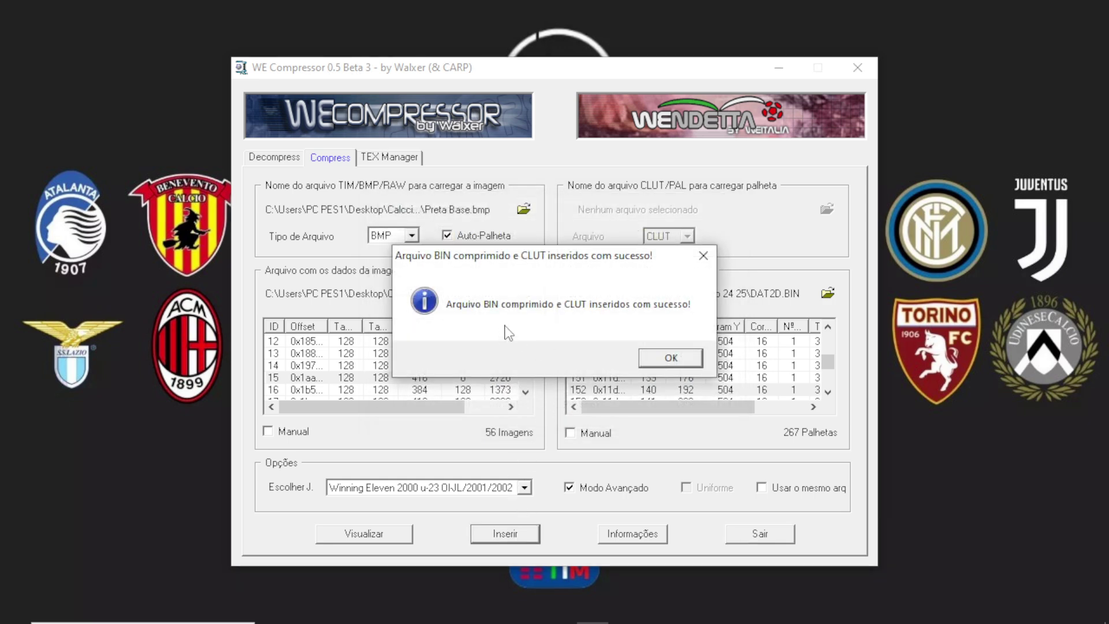
pyautogui.click(665, 358)
# - Replace image 16 of DATSEL.BIN with a freshly loaded Preta Base.bmp, keeping palette 152 selected
pyautogui.click(295, 392)
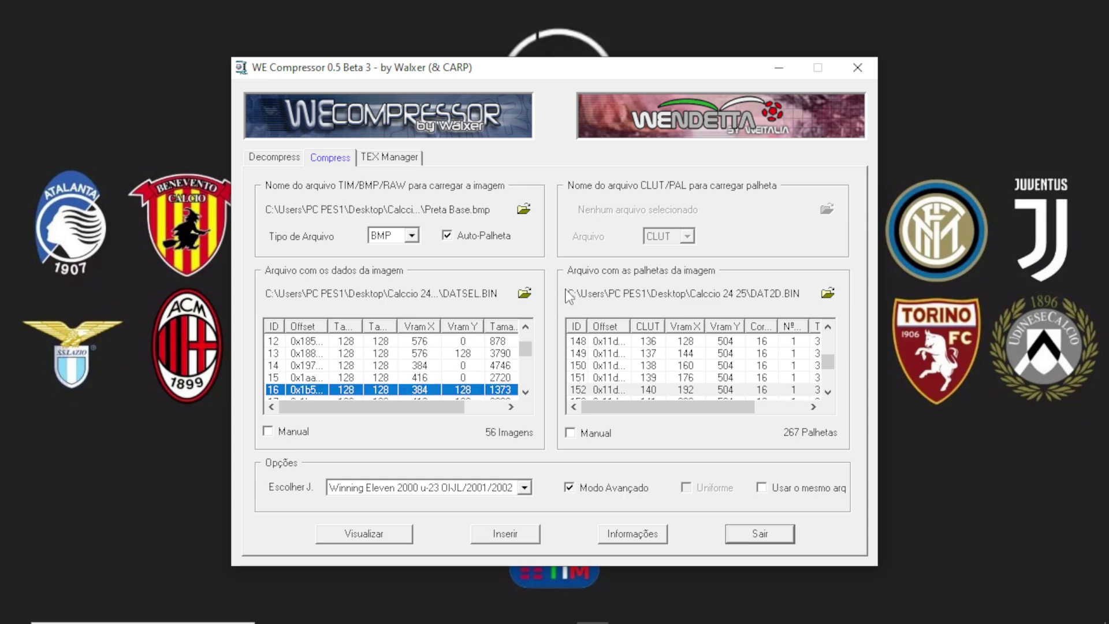
pyautogui.click(524, 209)
pyautogui.doubleClick(516, 300)
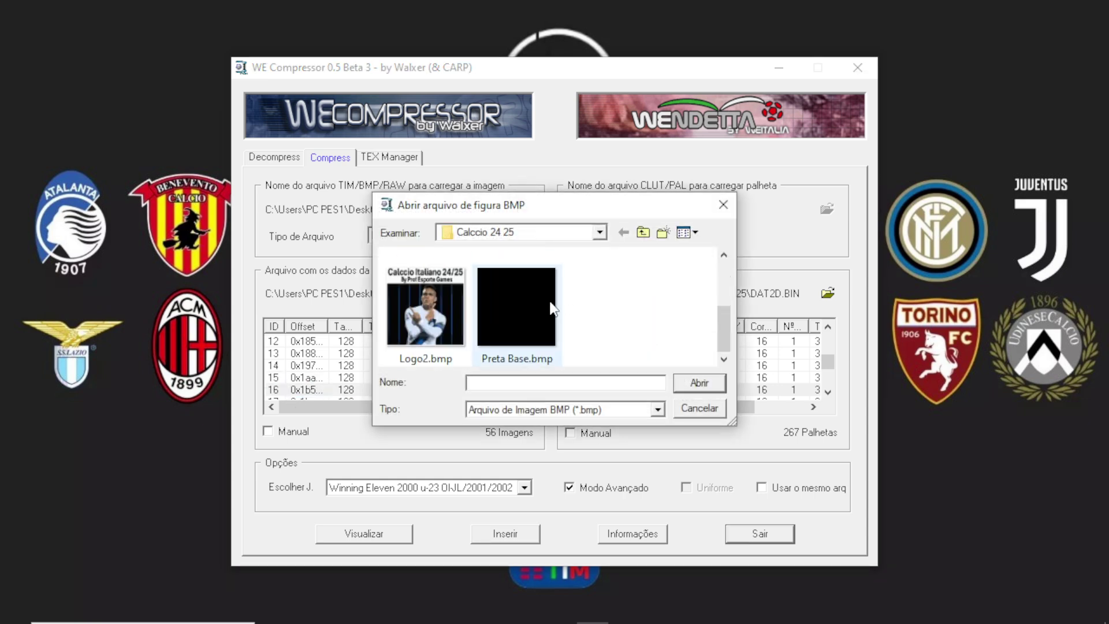
pyautogui.doubleClick(539, 303)
pyautogui.click(500, 540)
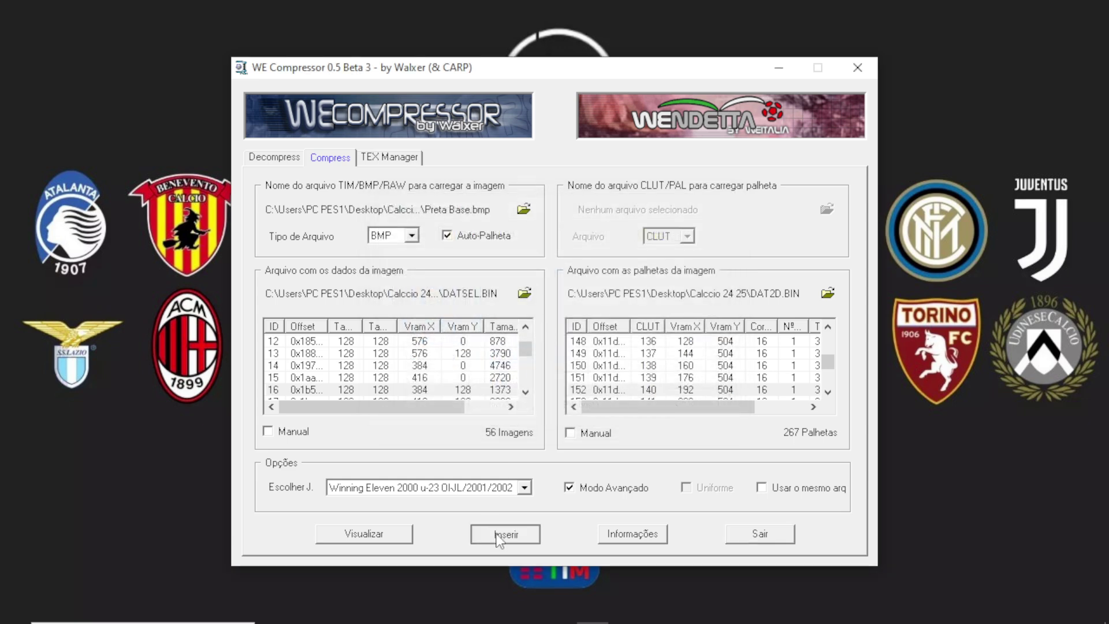
pyautogui.click(580, 354)
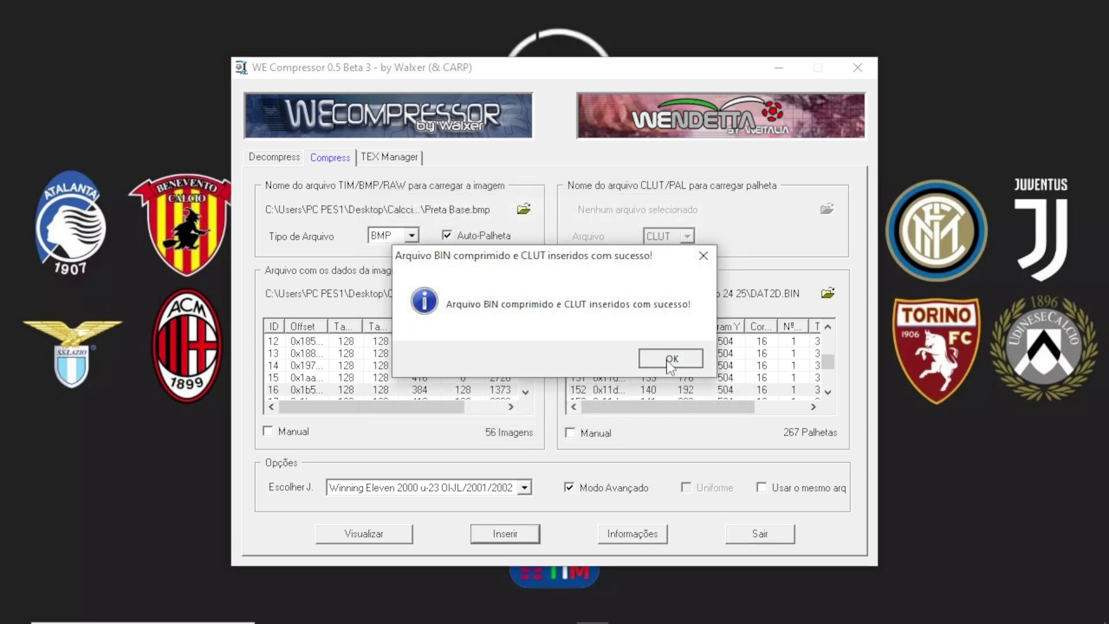
pyautogui.click(671, 357)
# - Select image 17 of DATSEL.BIN, reload Preta Base.bmp, and insert it with palette 152
pyautogui.click(526, 392)
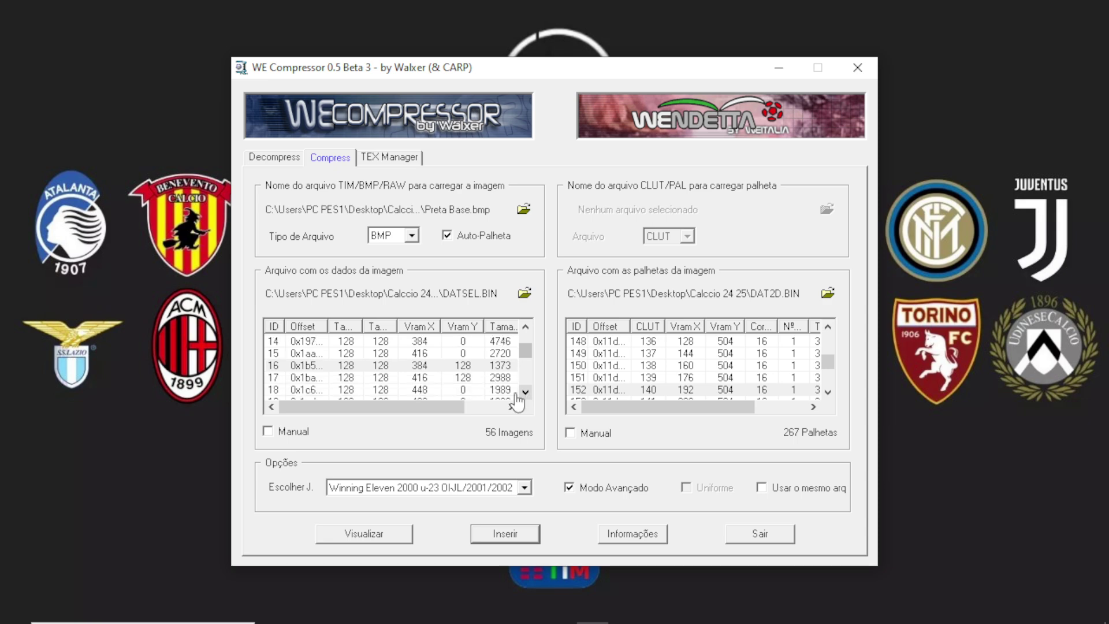
pyautogui.click(306, 390)
pyautogui.scroll(-1, 306, 381)
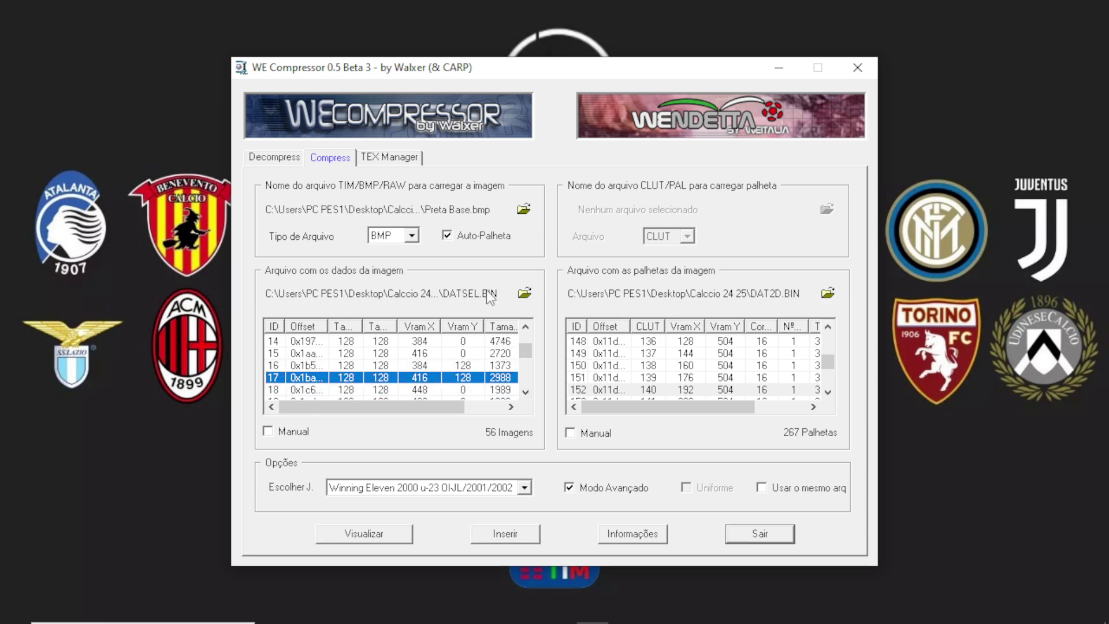
pyautogui.click(524, 208)
pyautogui.doubleClick(522, 314)
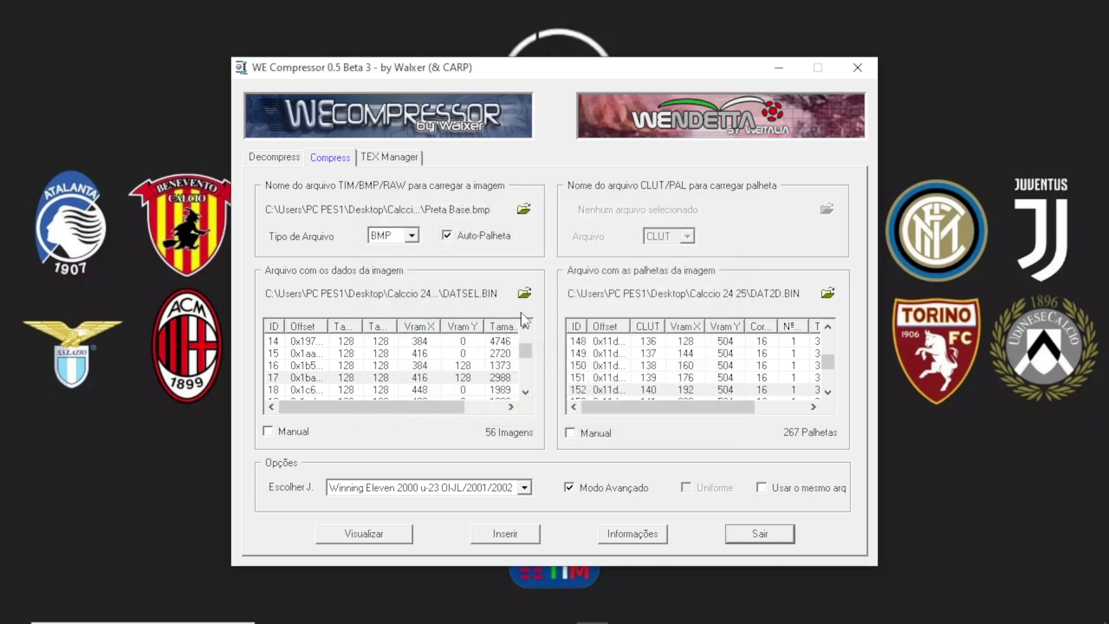
pyautogui.click(505, 533)
pyautogui.click(611, 366)
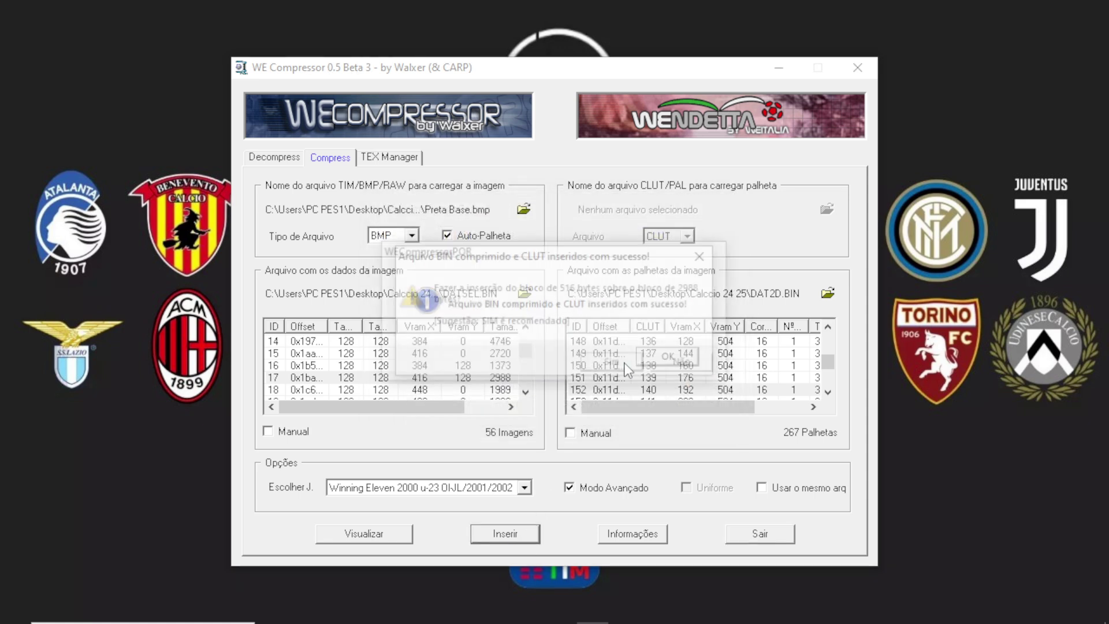
pyautogui.click(661, 354)
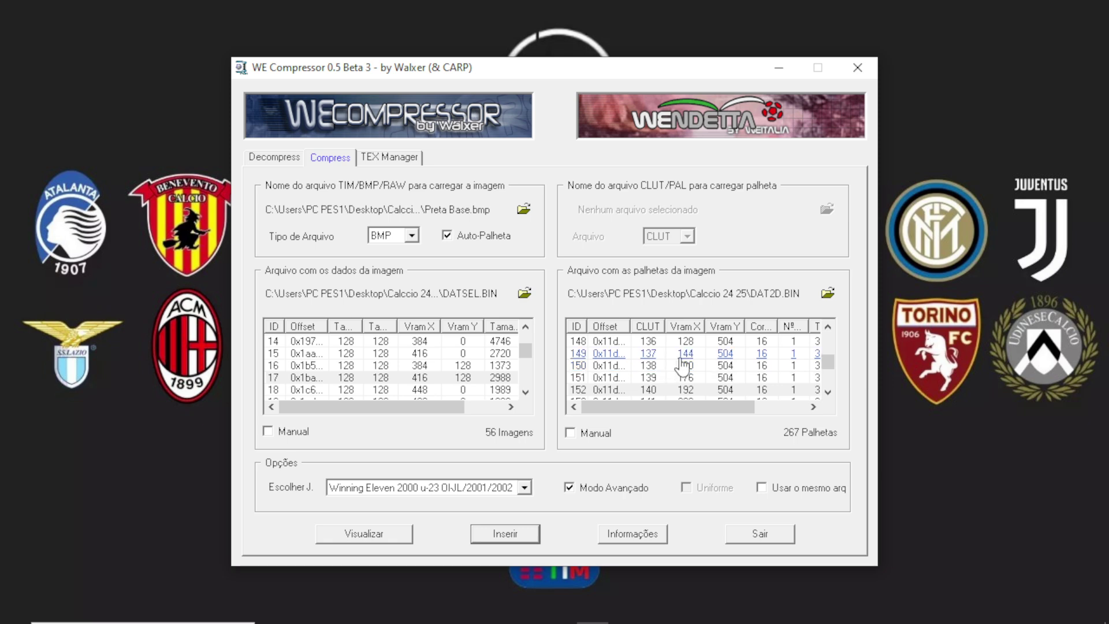
# - Load Logo2.bmp from the Calccio 24 25 folder as the image to insert
pyautogui.click(524, 209)
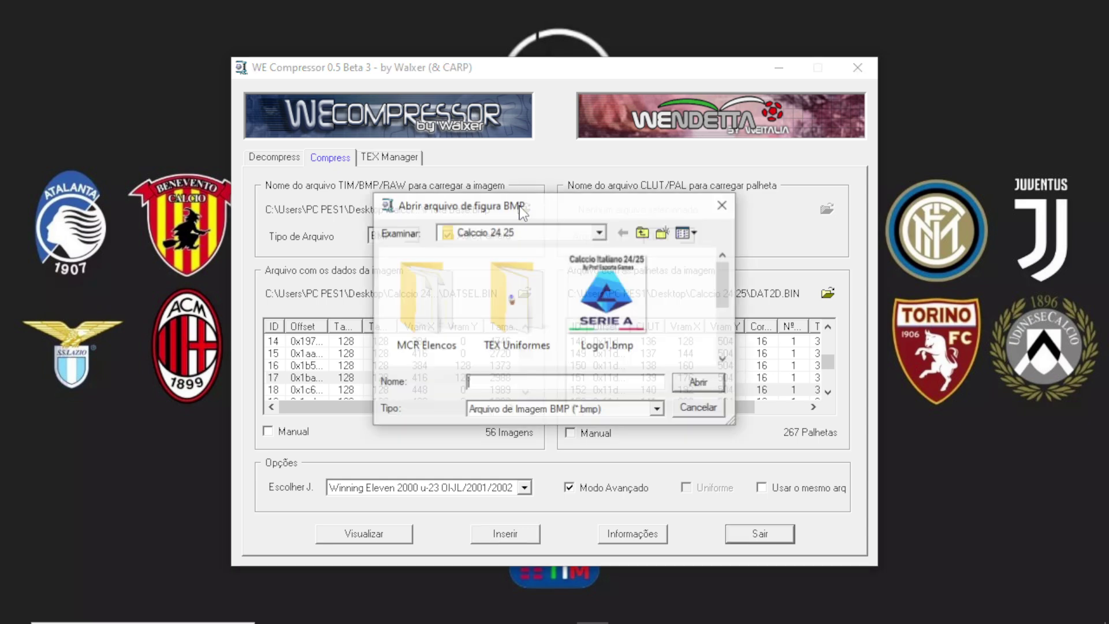
pyautogui.click(630, 296)
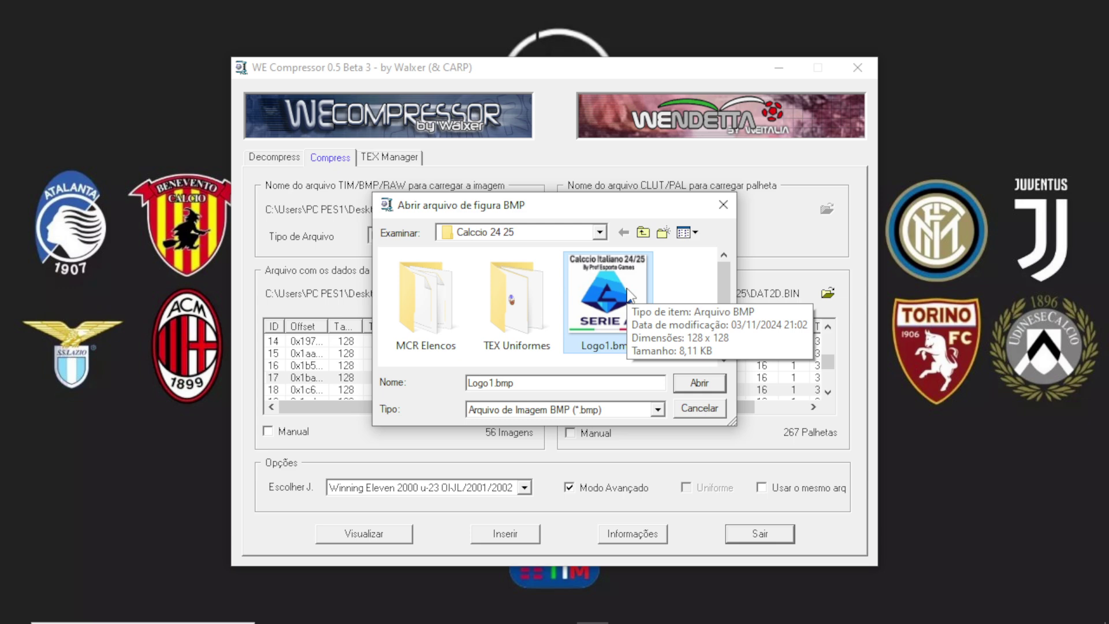
pyautogui.scroll(-2, 713, 280)
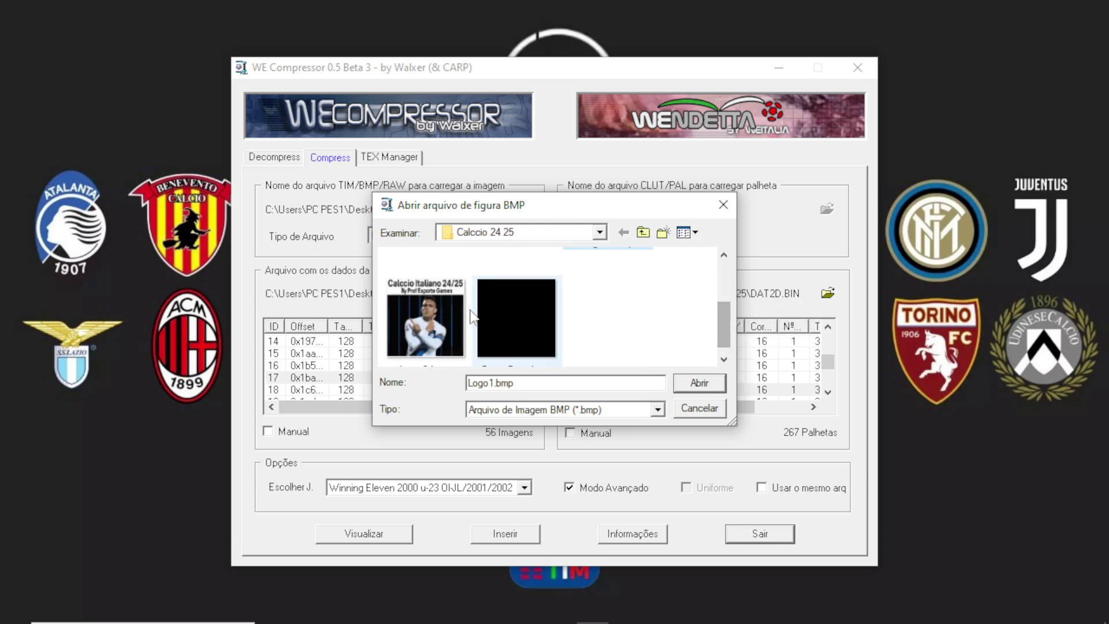
pyautogui.doubleClick(439, 308)
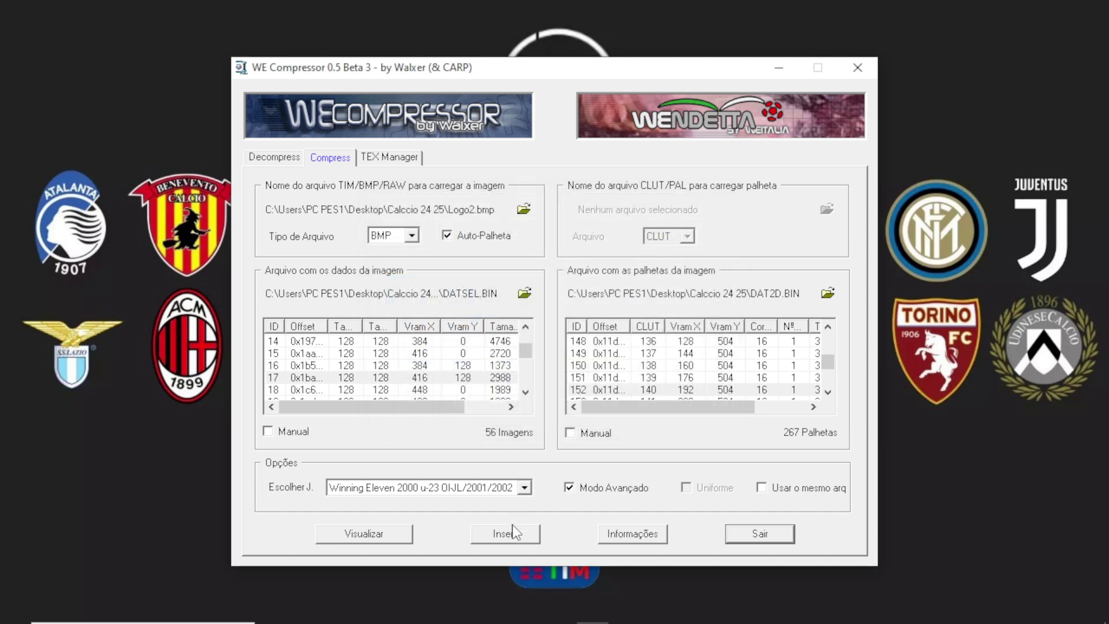
# - Insert Logo2.bmp over image 14 of DATSEL.BIN with palette 152, and close WE Compressor
pyautogui.click(307, 342)
pyautogui.click(524, 209)
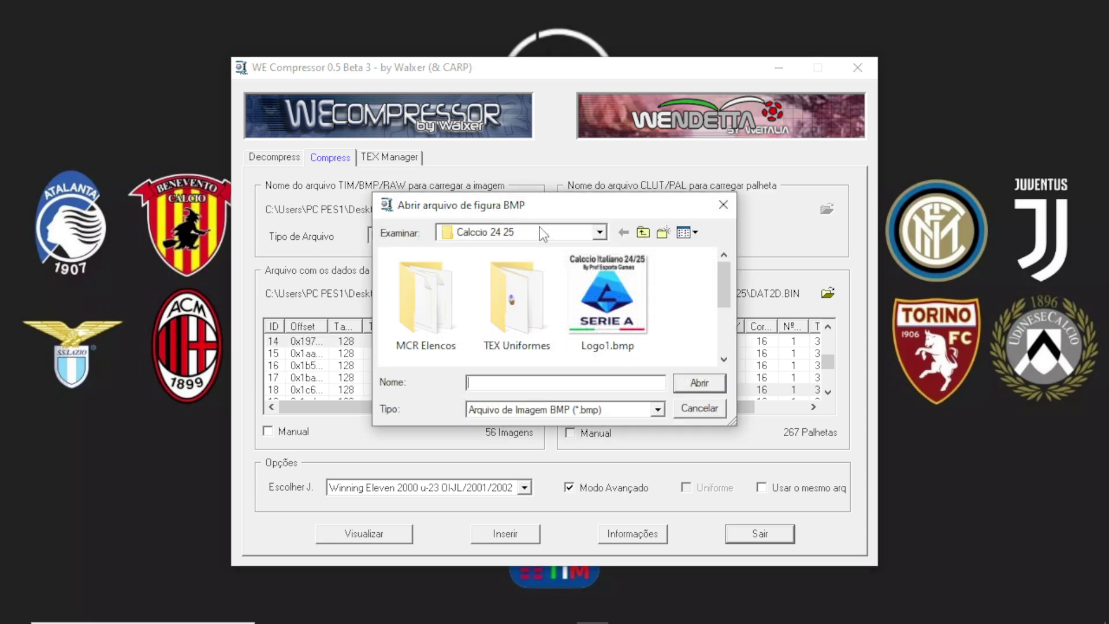
pyautogui.doubleClick(425, 306)
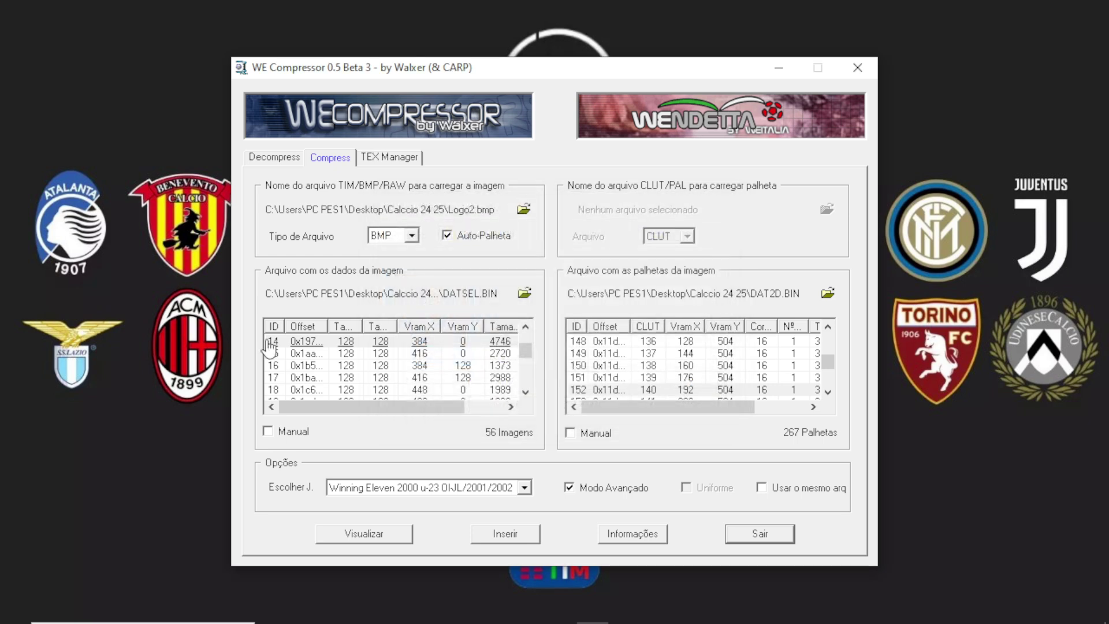
pyautogui.click(299, 342)
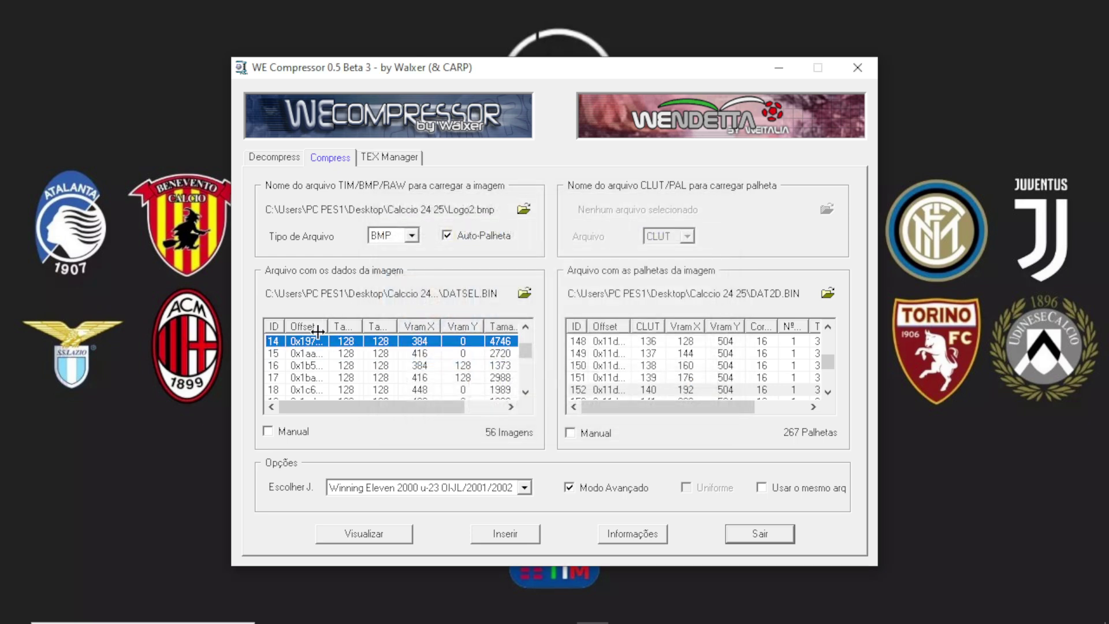
pyautogui.click(505, 533)
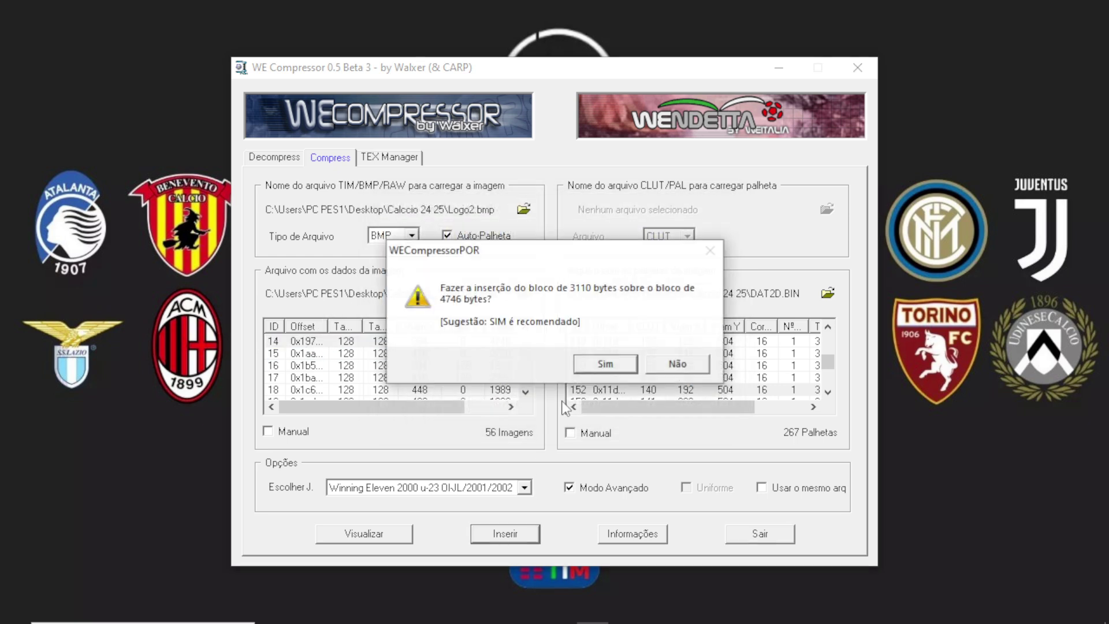
pyautogui.click(605, 365)
pyautogui.click(682, 359)
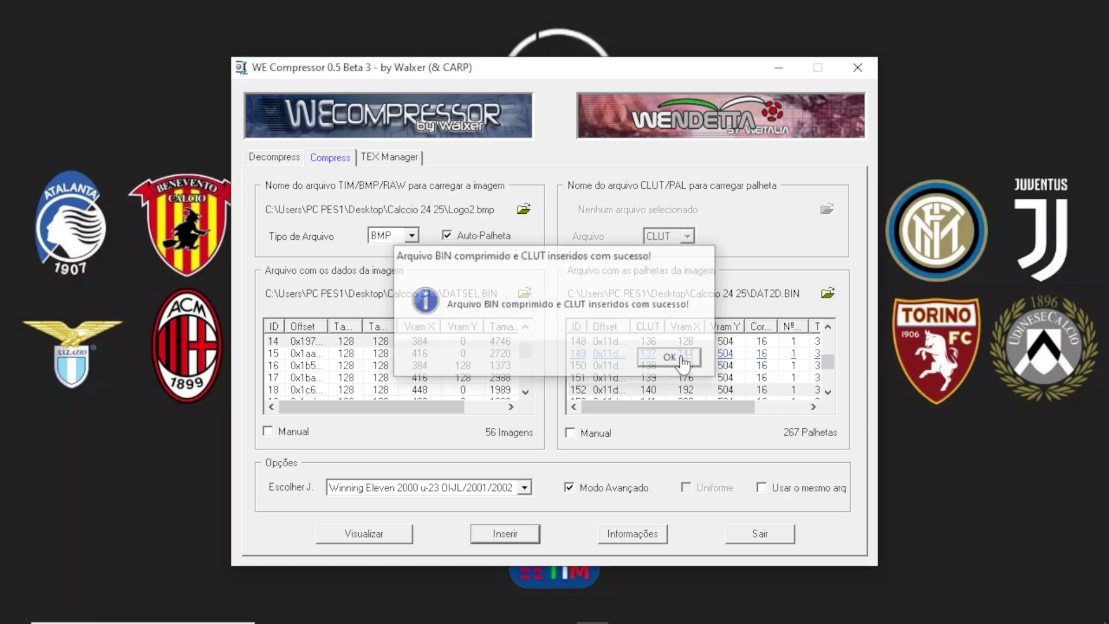
pyautogui.click(858, 68)
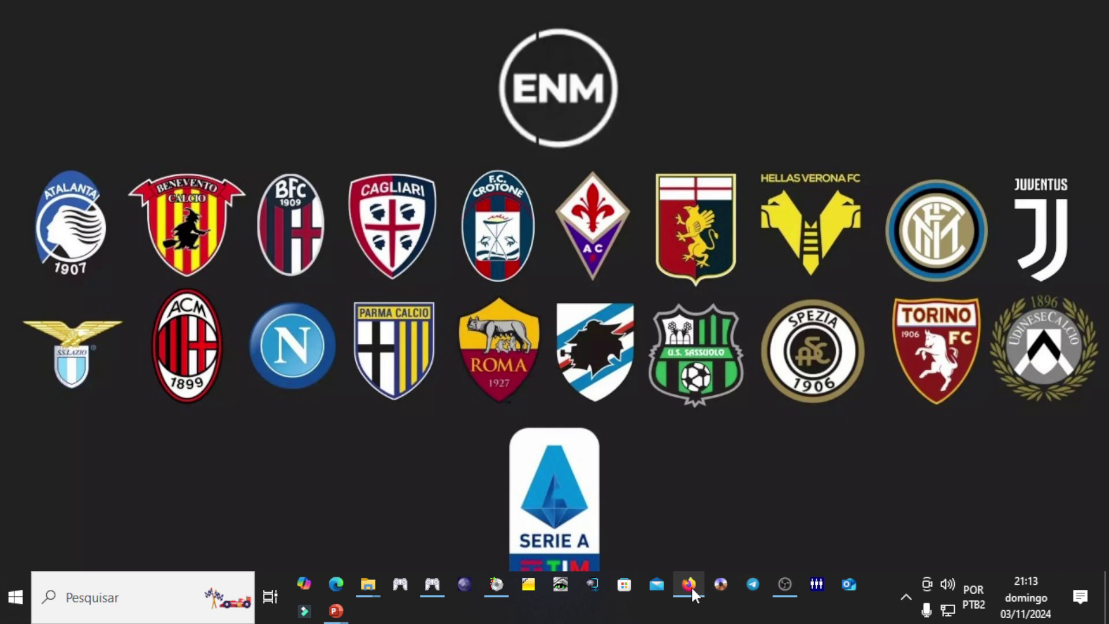
# - Switch to CDmage and import the edited DAT2D.BIN from the Calccio 24 25 folder over DAT2D.BIN in Calccio 24.25.bin
pyautogui.click(498, 588)
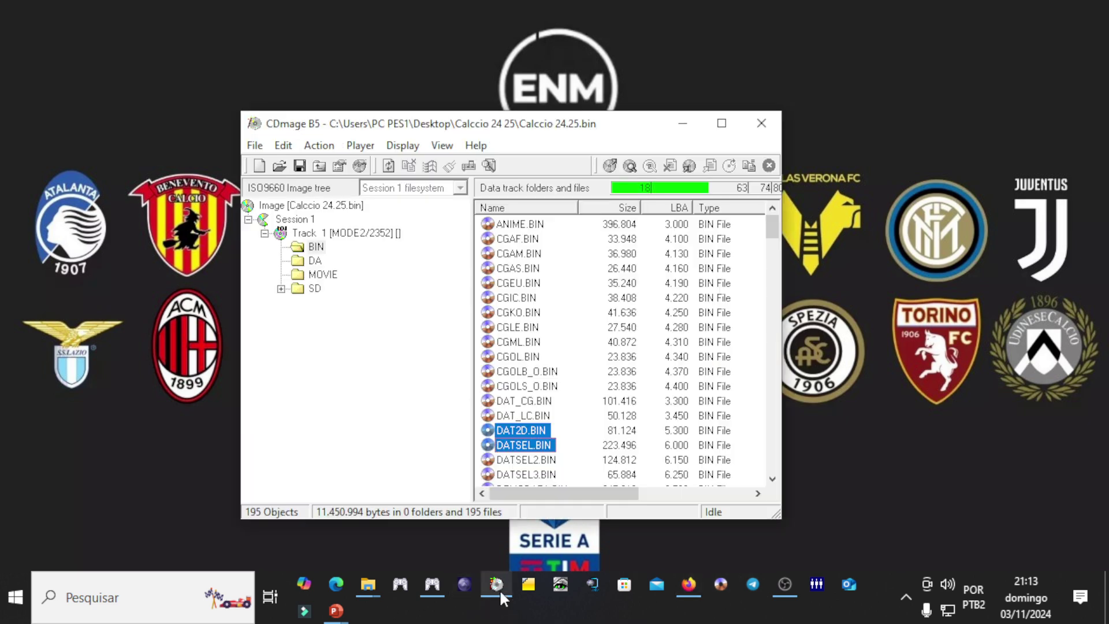
pyautogui.click(535, 434)
pyautogui.click(532, 448)
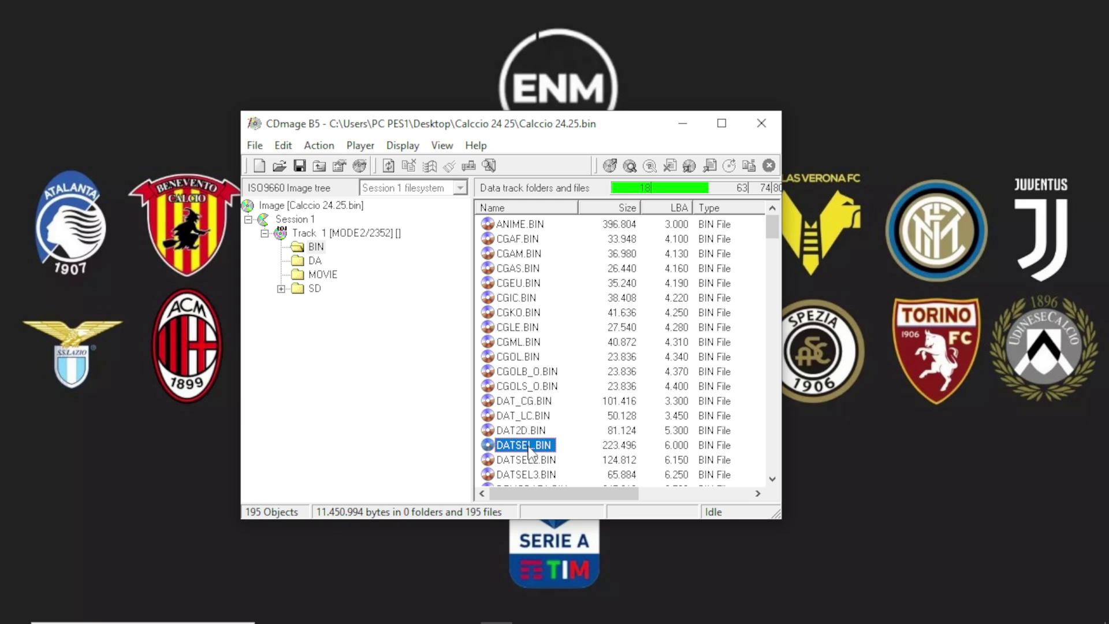
pyautogui.click(530, 431)
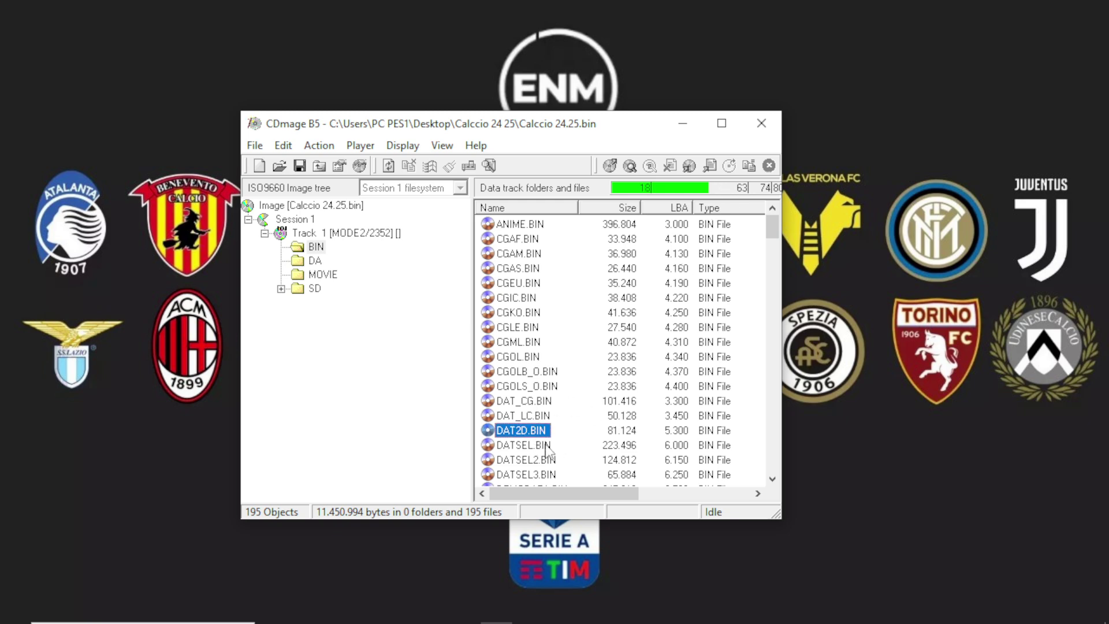
pyautogui.click(711, 166)
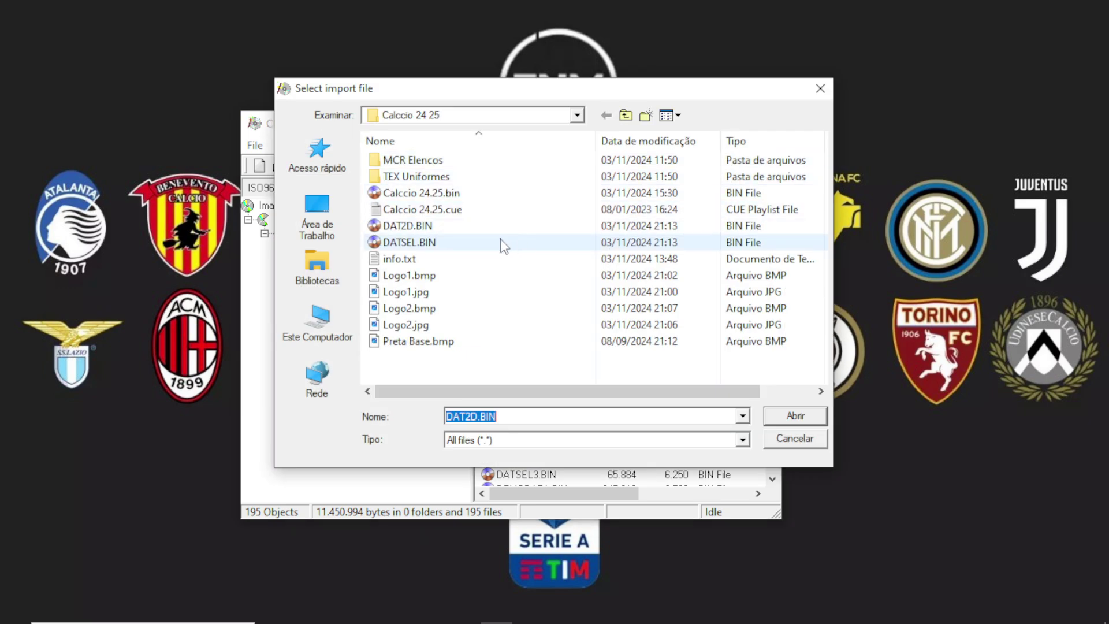
pyautogui.doubleClick(426, 231)
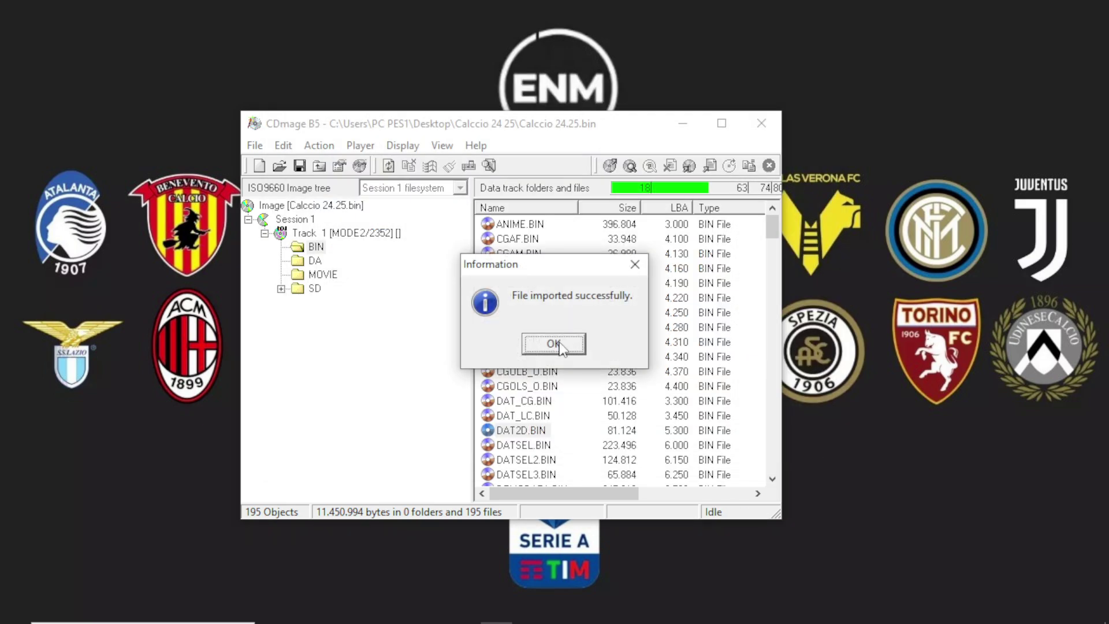
pyautogui.click(554, 345)
# - Import the edited DATSEL.BIN over DATSEL.BIN in the Calccio 24.25.bin image, and close CDmage
pyautogui.click(542, 448)
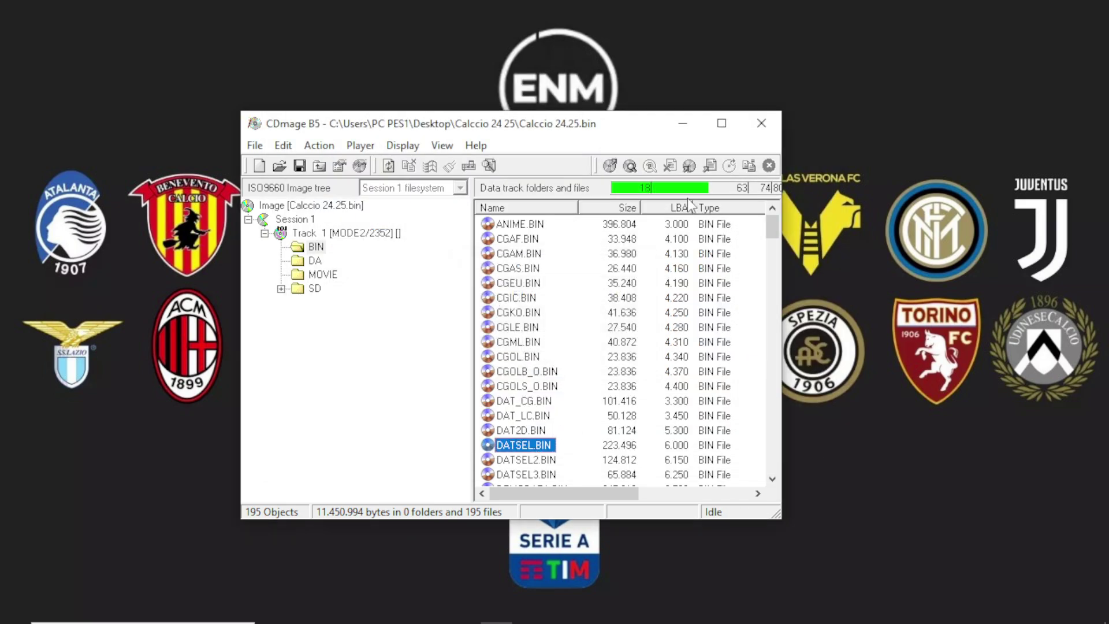
pyautogui.click(710, 167)
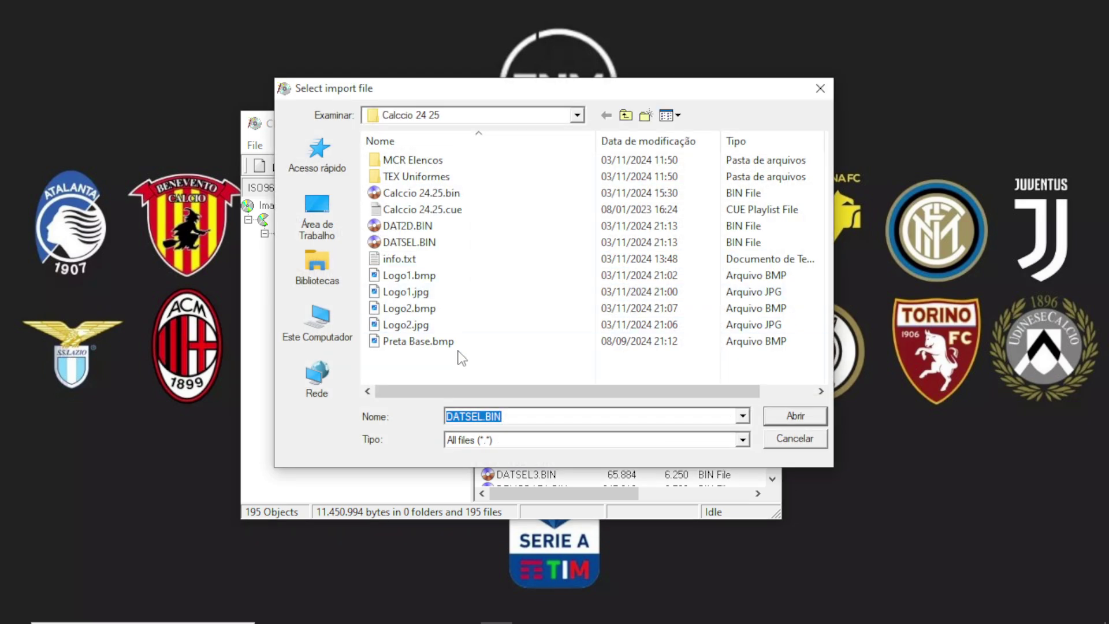
pyautogui.doubleClick(419, 242)
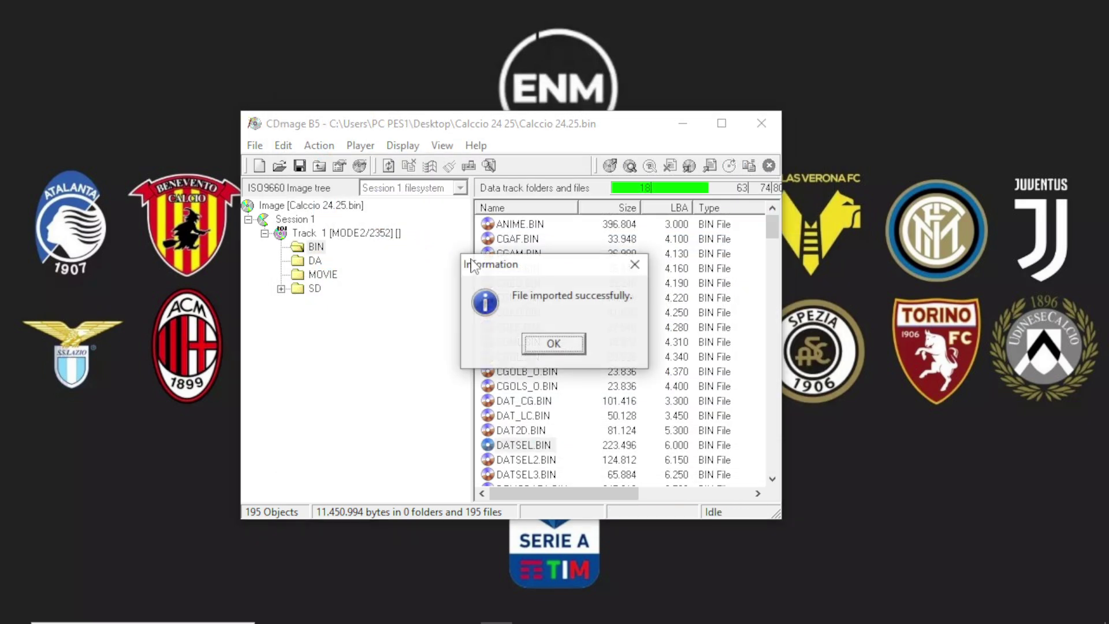
pyautogui.click(561, 345)
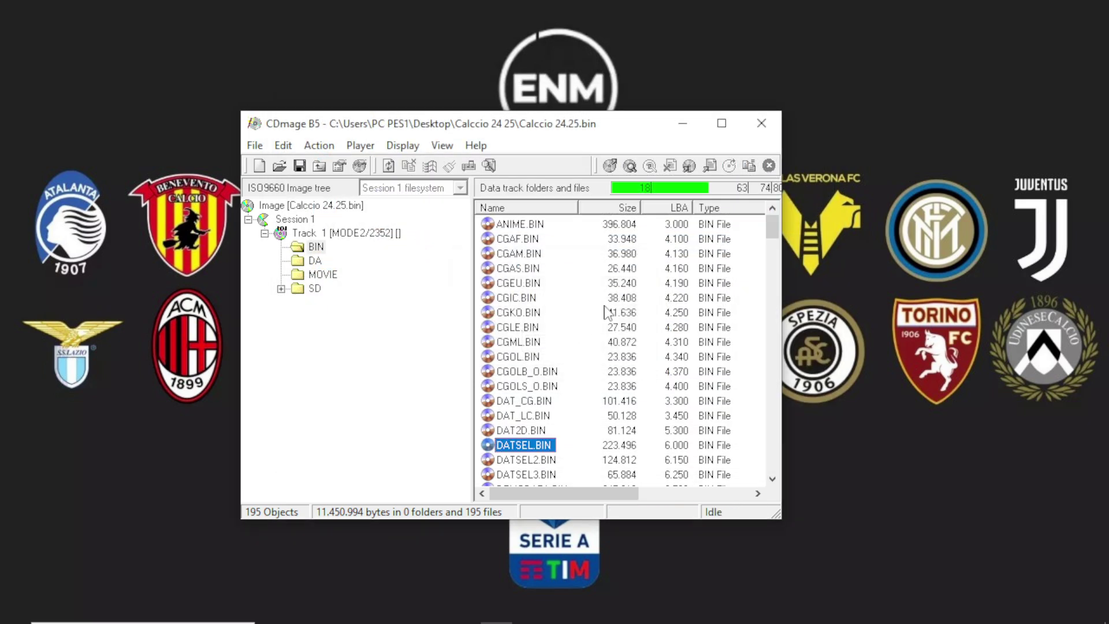
pyautogui.click(766, 133)
# - Switch to the ePSXe emulator and run Calccio 24.25.bin from the Calccio 24 25 folder
pyautogui.moveTo(700, 614)
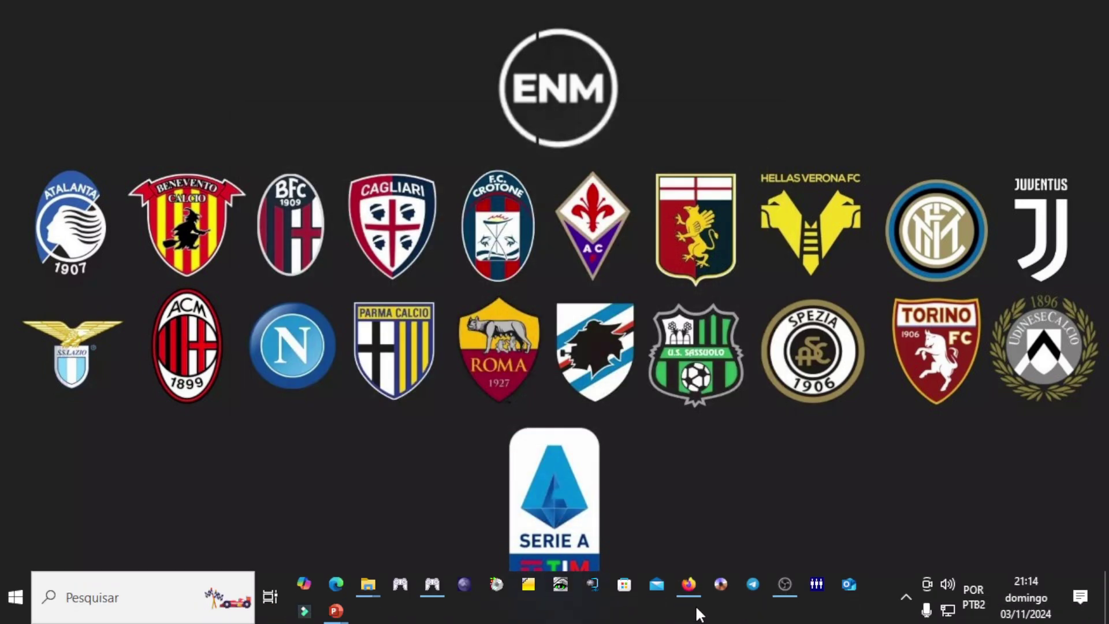
pyautogui.click(435, 586)
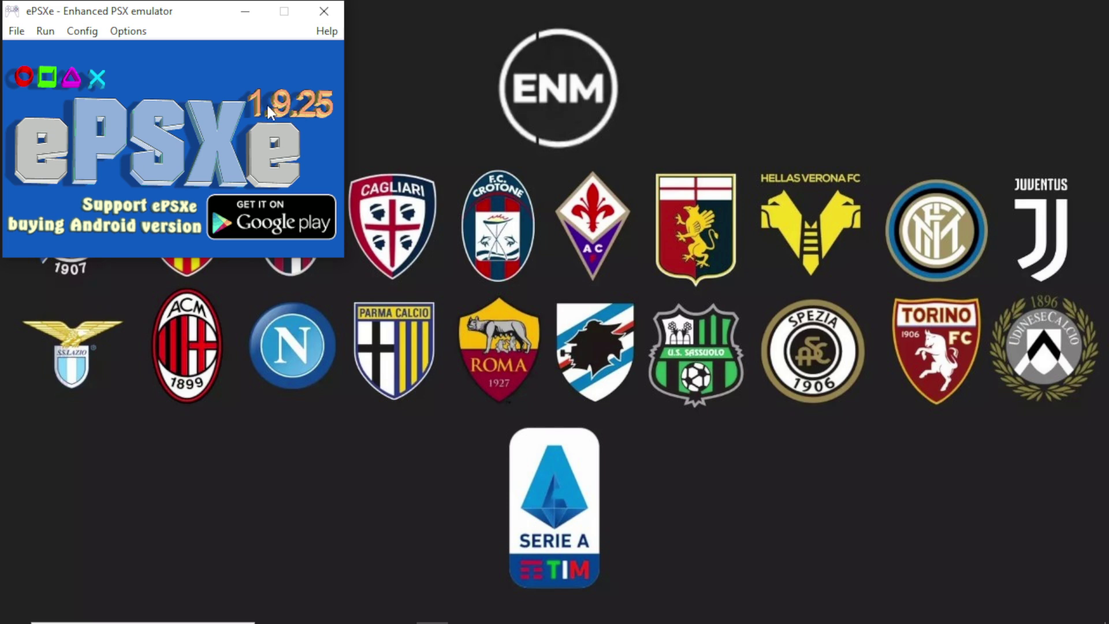
pyautogui.click(6, 35)
pyautogui.click(42, 70)
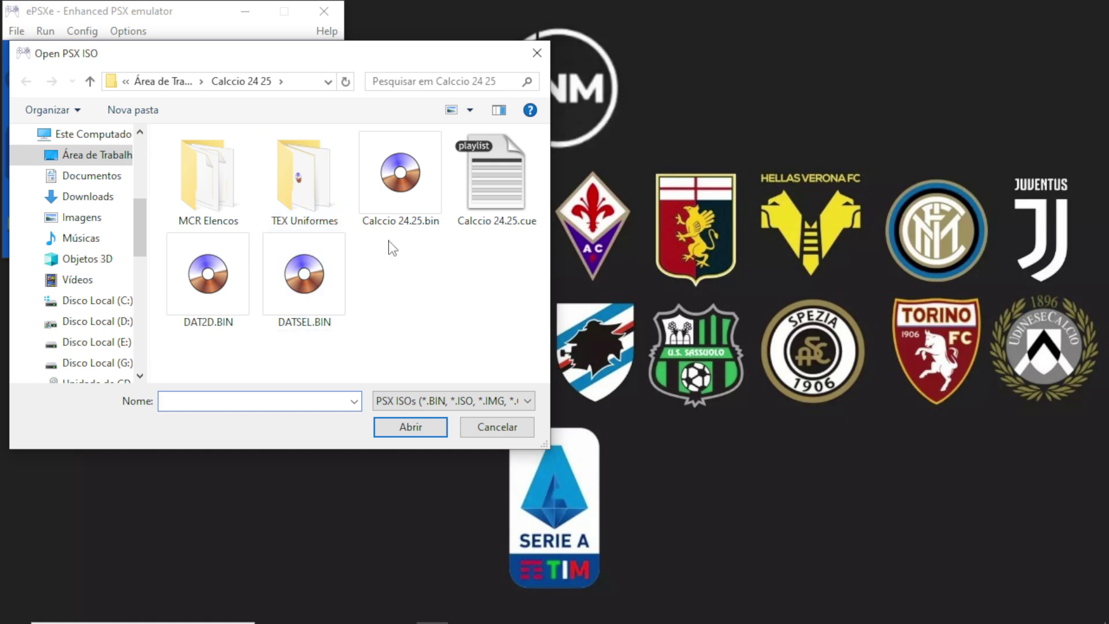
pyautogui.doubleClick(410, 193)
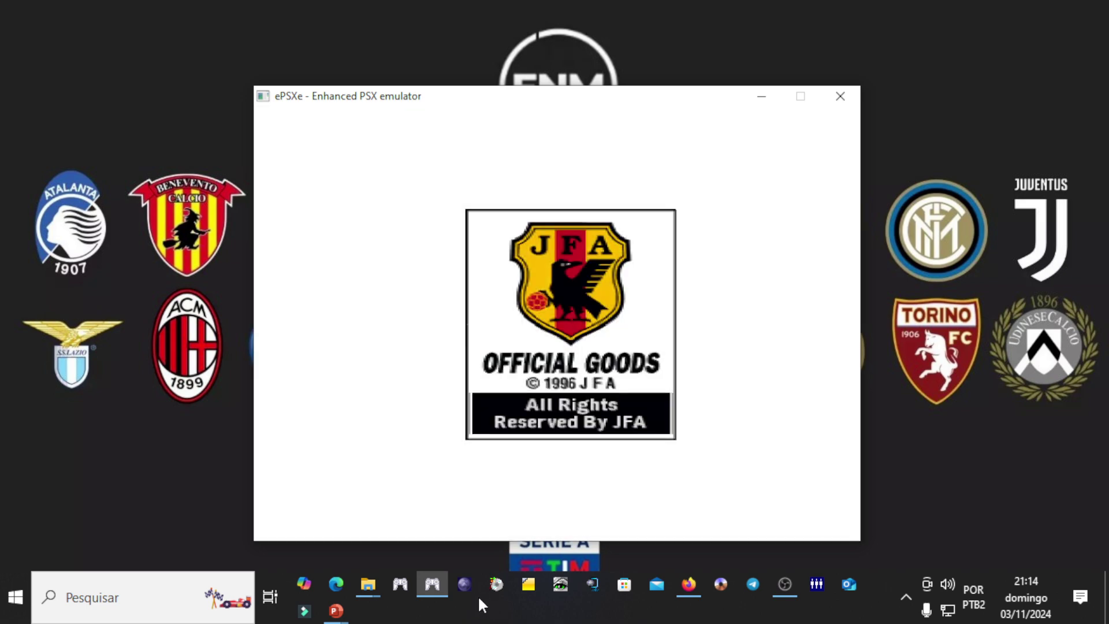
# - Skip the game's intro, choose memory card slot 1, and enter JOGAR up to team selection to check the menu logo
pyautogui.press('F10')
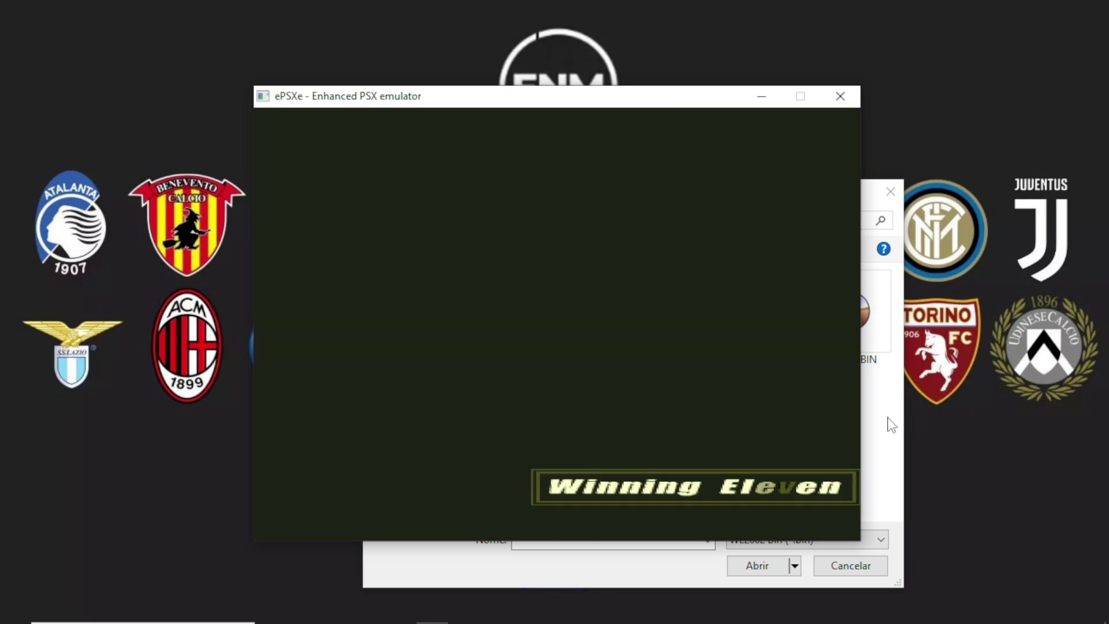
pyautogui.press('Return')
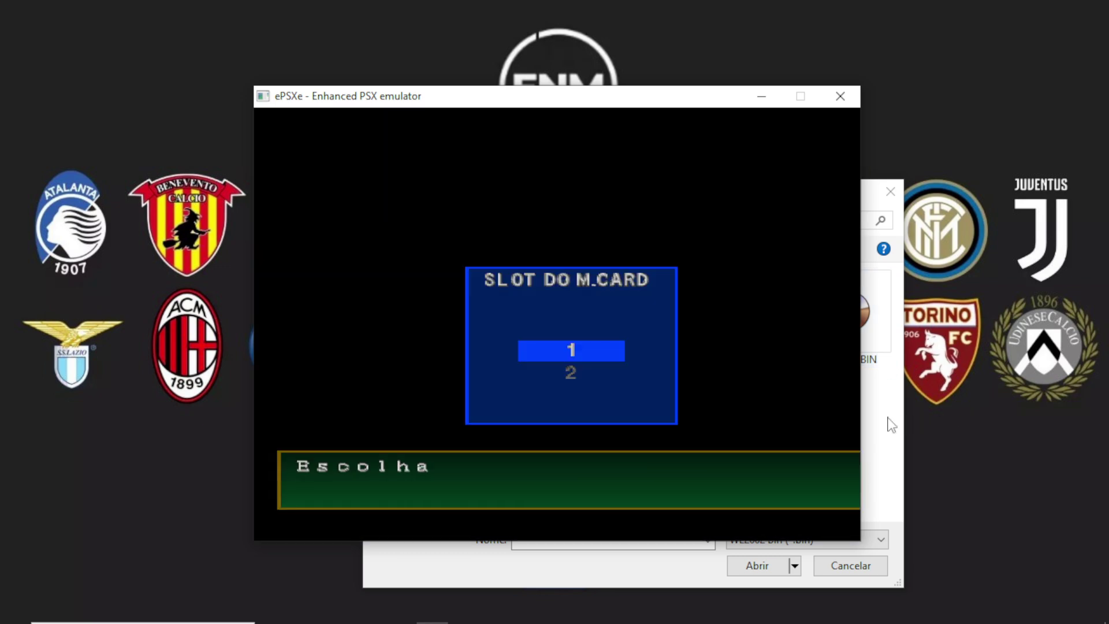
pyautogui.press('x')
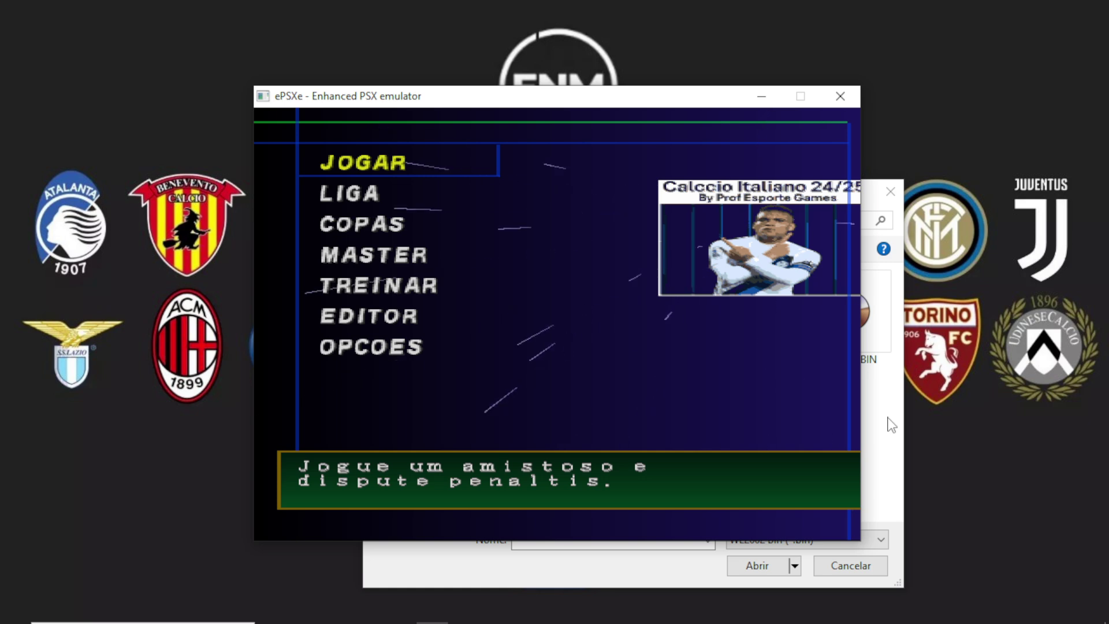
pyautogui.press('x')
pyautogui.press('x')
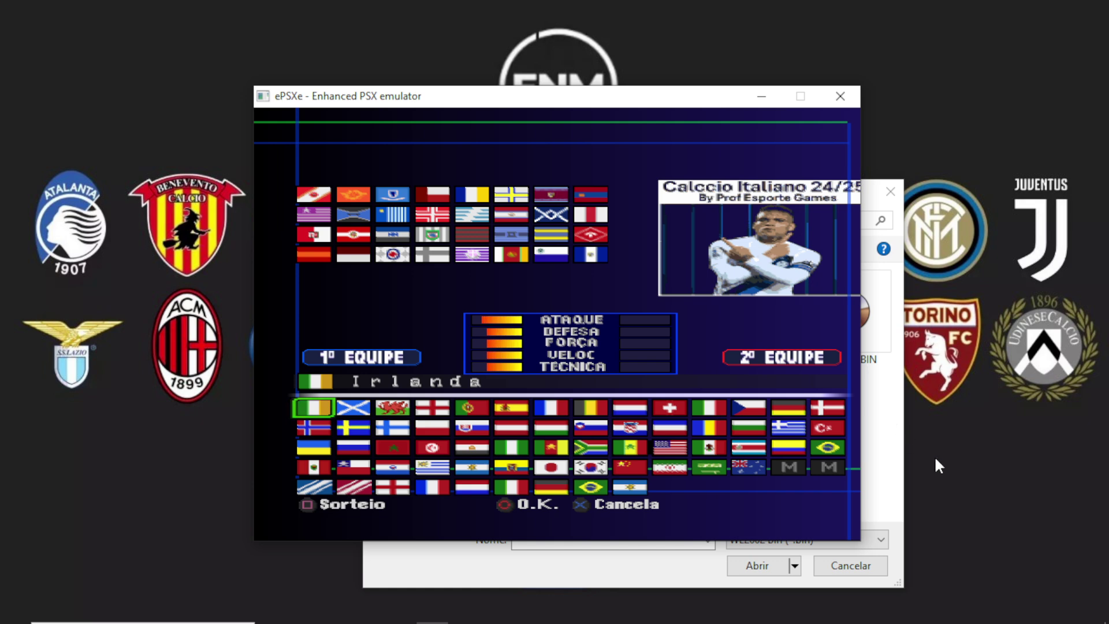
# - Move the ePSXe window aside and bring the waiting BIN file selection dialog to the front
pyautogui.moveTo(699, 96); pyautogui.dragTo(565, 62)
pyautogui.click(786, 194)
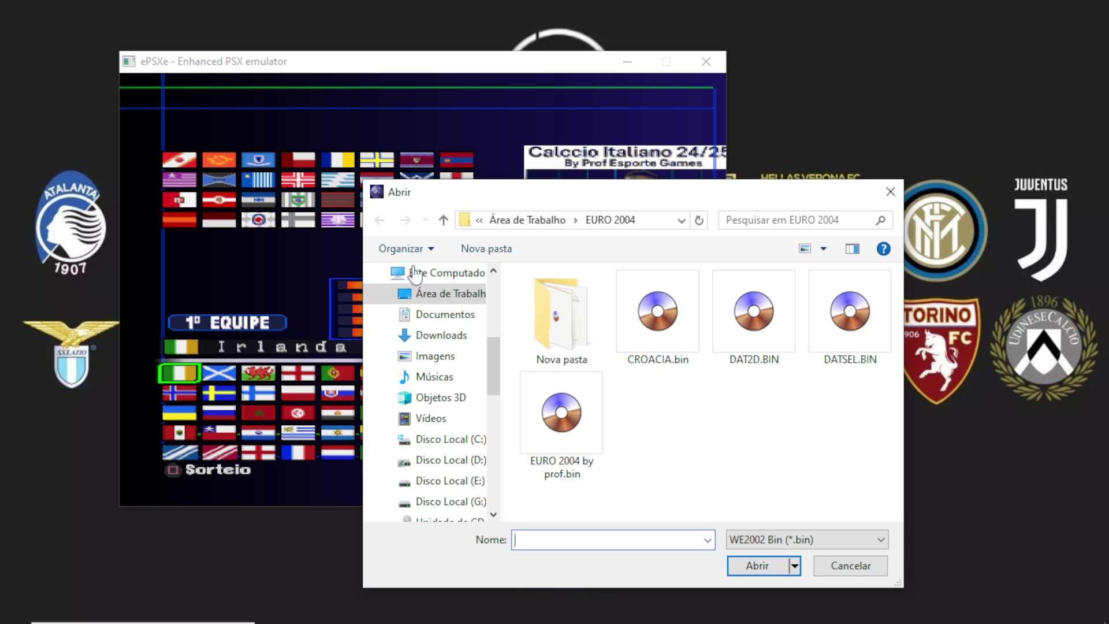
# - Show the desktop icons to locate the MBS V_final shortcut, and hide them again
pyautogui.rightClick(924, 47)
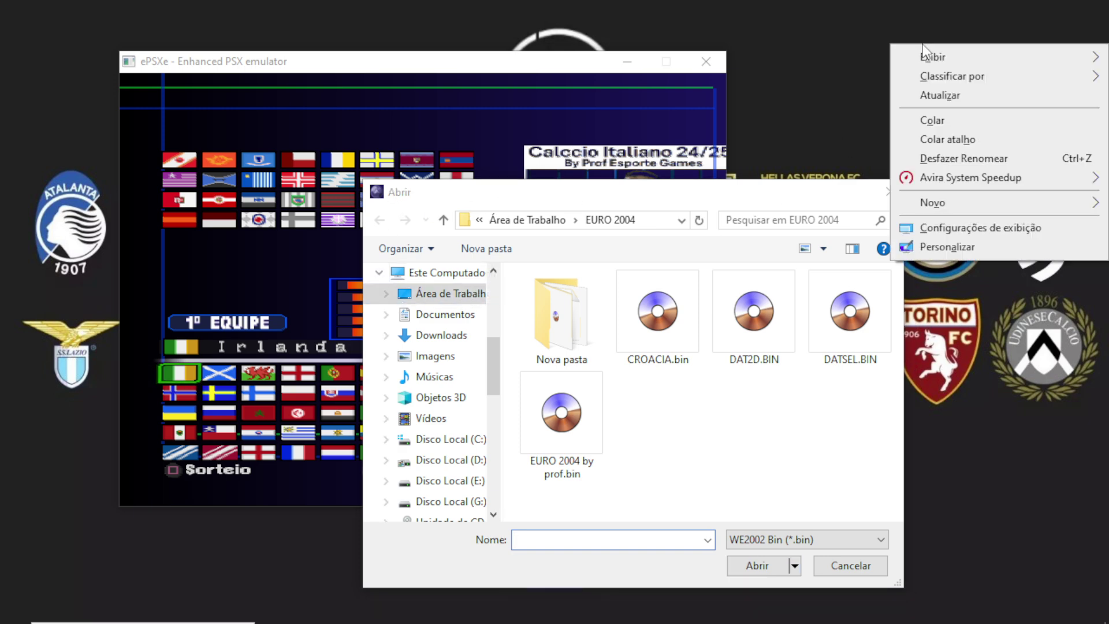
pyautogui.moveTo(944, 58)
pyautogui.click(743, 164)
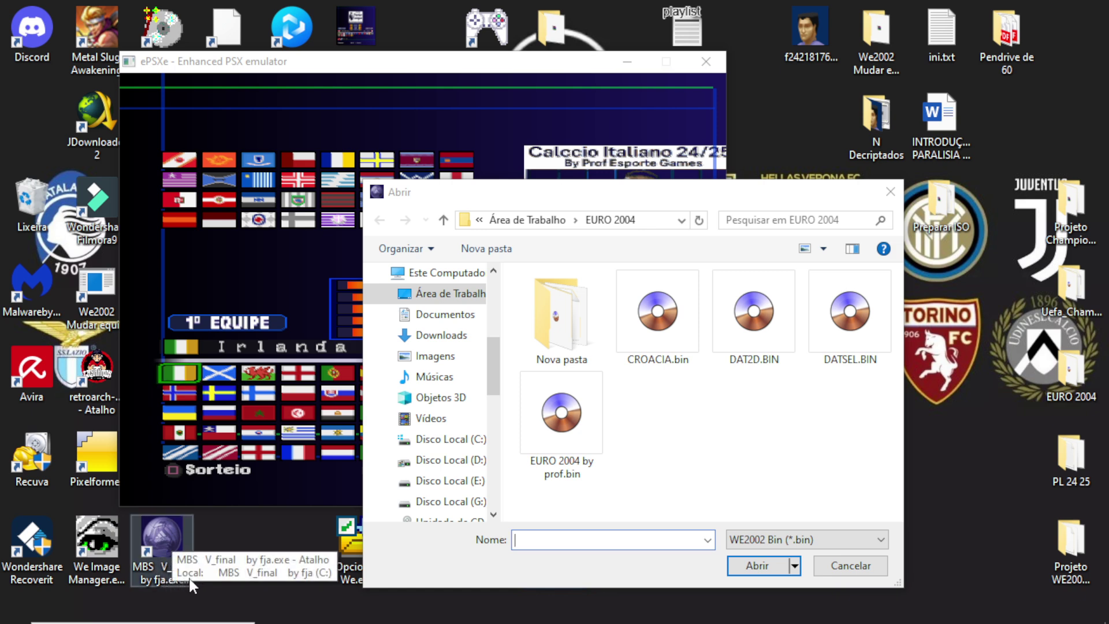
pyautogui.rightClick(789, 99)
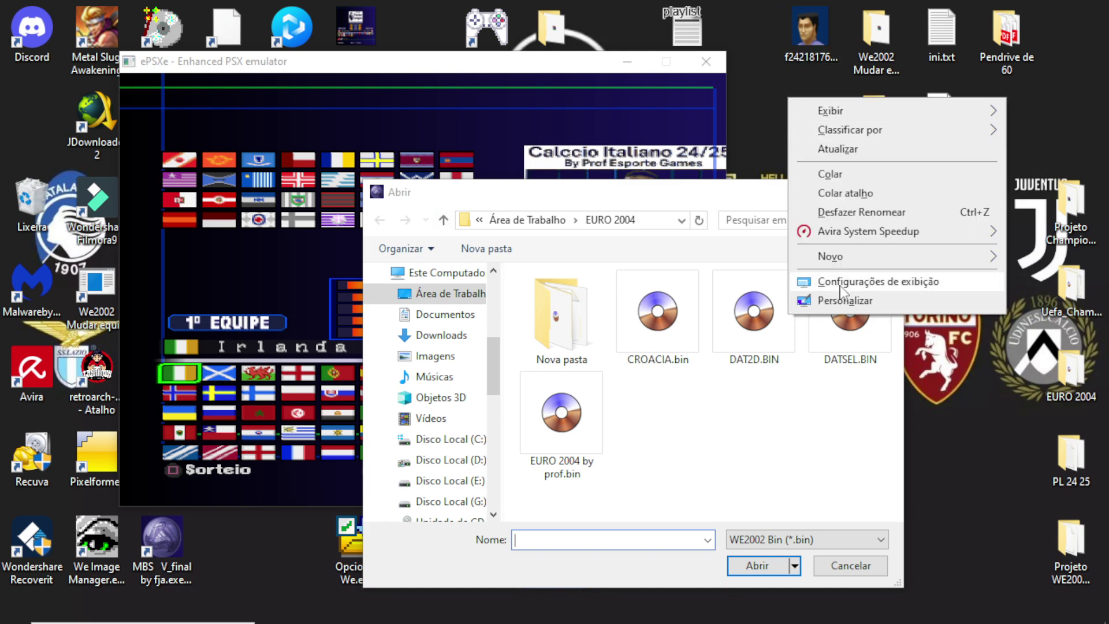
pyautogui.moveTo(851, 109)
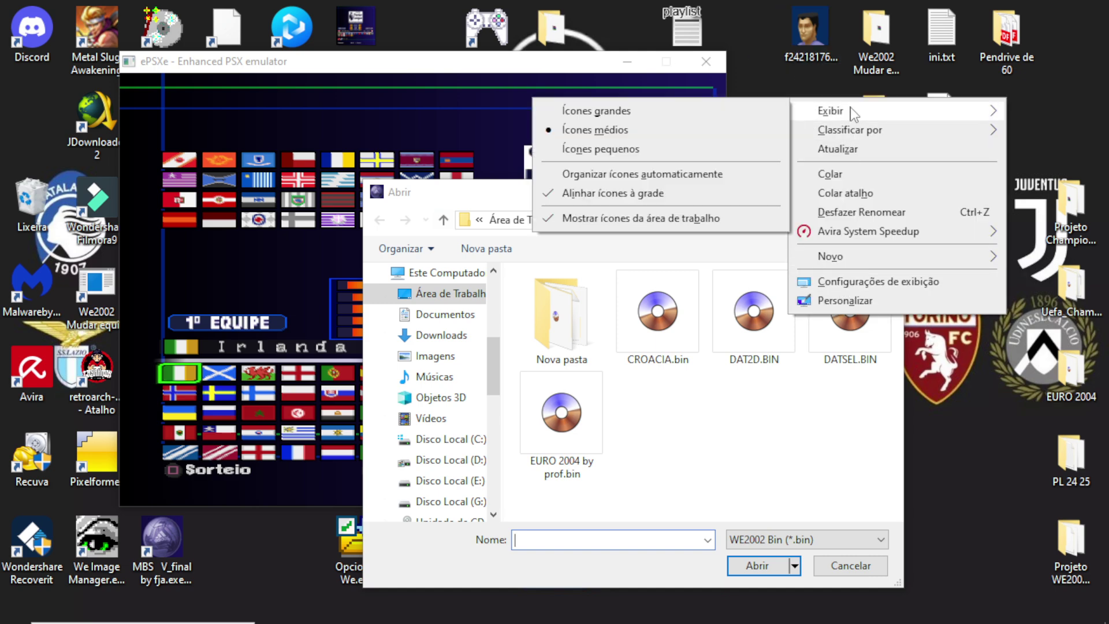
pyautogui.click(722, 220)
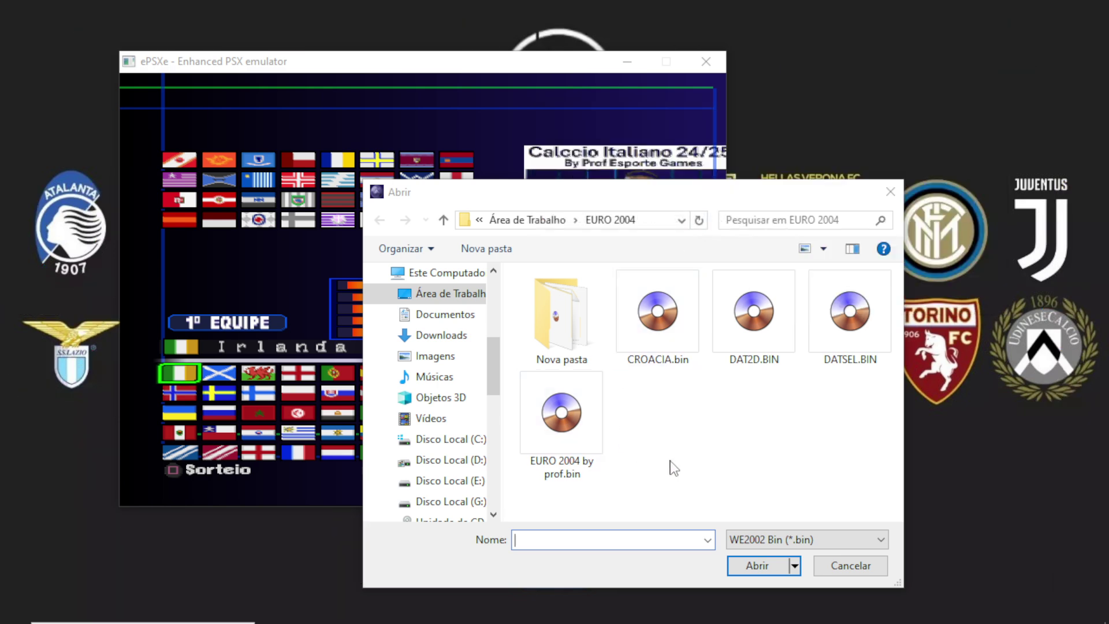
# - Load EURO 2004 by prof.bin in the Mover tool and place its window beside the emulator
pyautogui.doubleClick(578, 441)
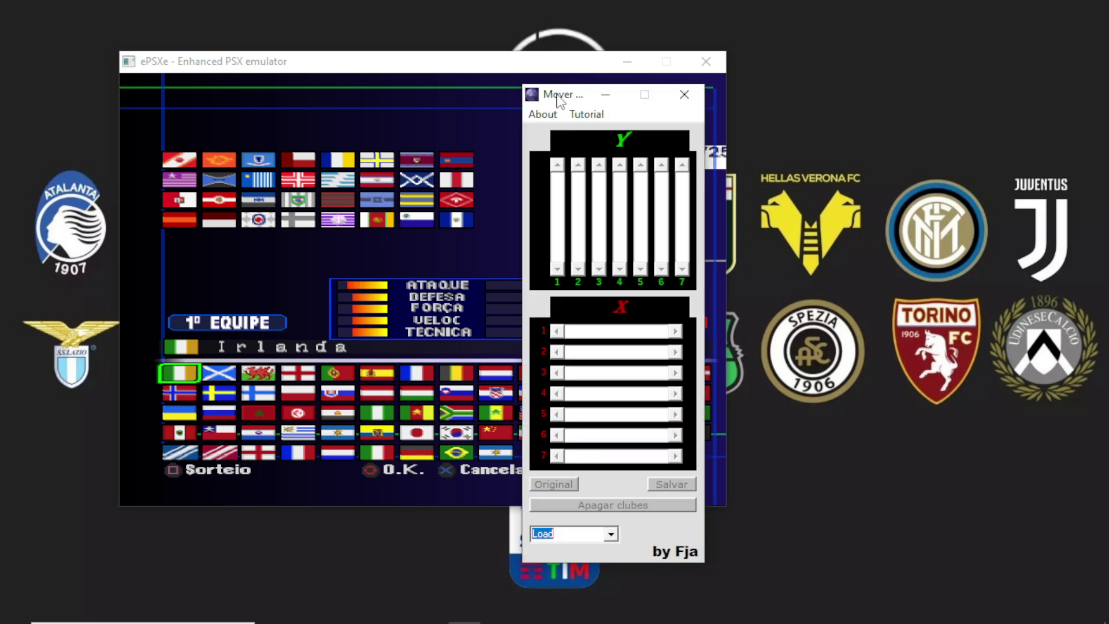
pyautogui.moveTo(558, 99); pyautogui.dragTo(786, 65)
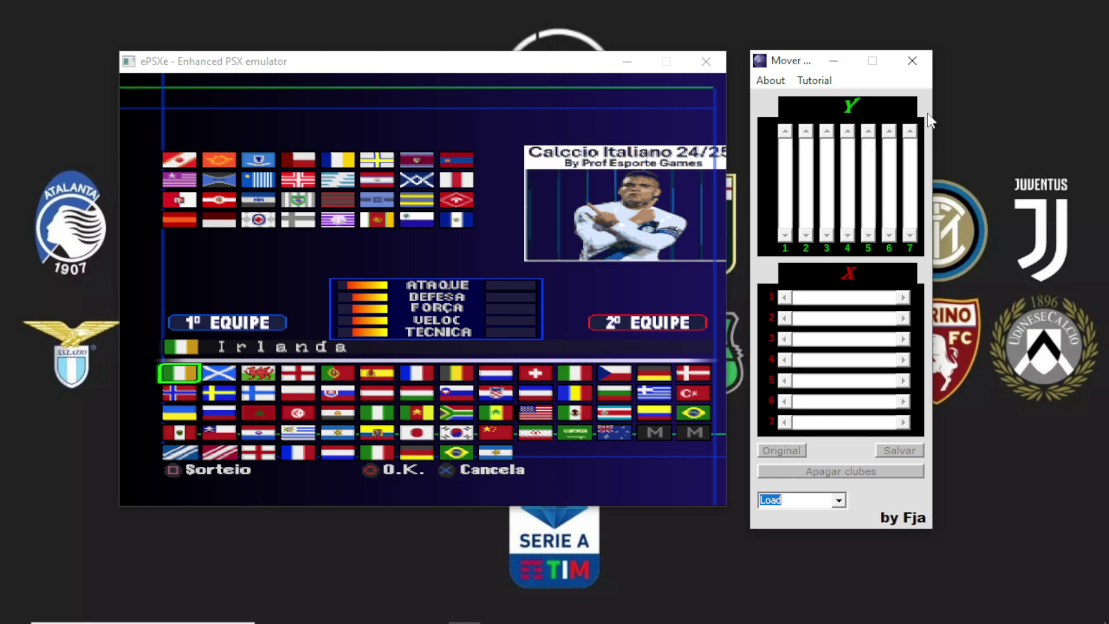
# - Load the Bola do menu positions in the Mover tool and erase the clubs from the game image
pyautogui.click(838, 502)
pyautogui.click(820, 517)
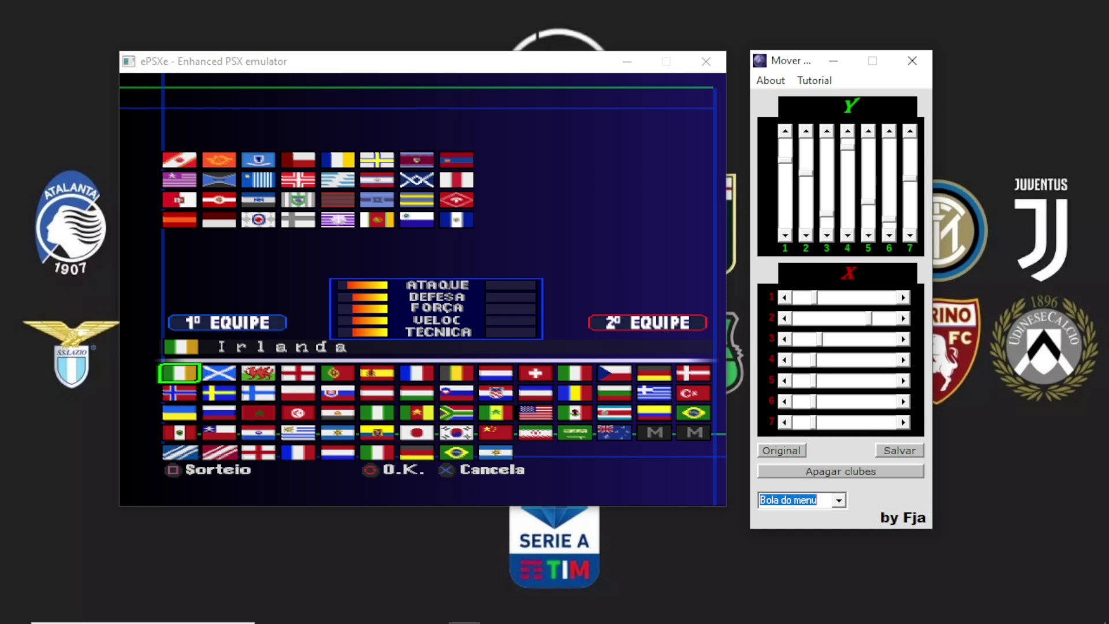
pyautogui.click(850, 468)
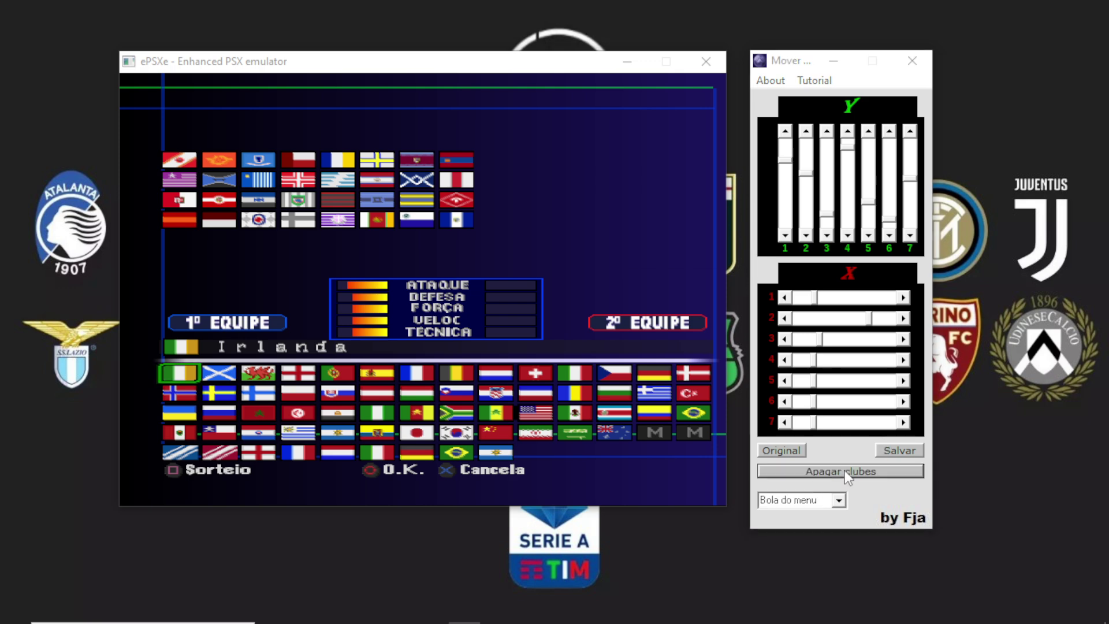
pyautogui.click(632, 378)
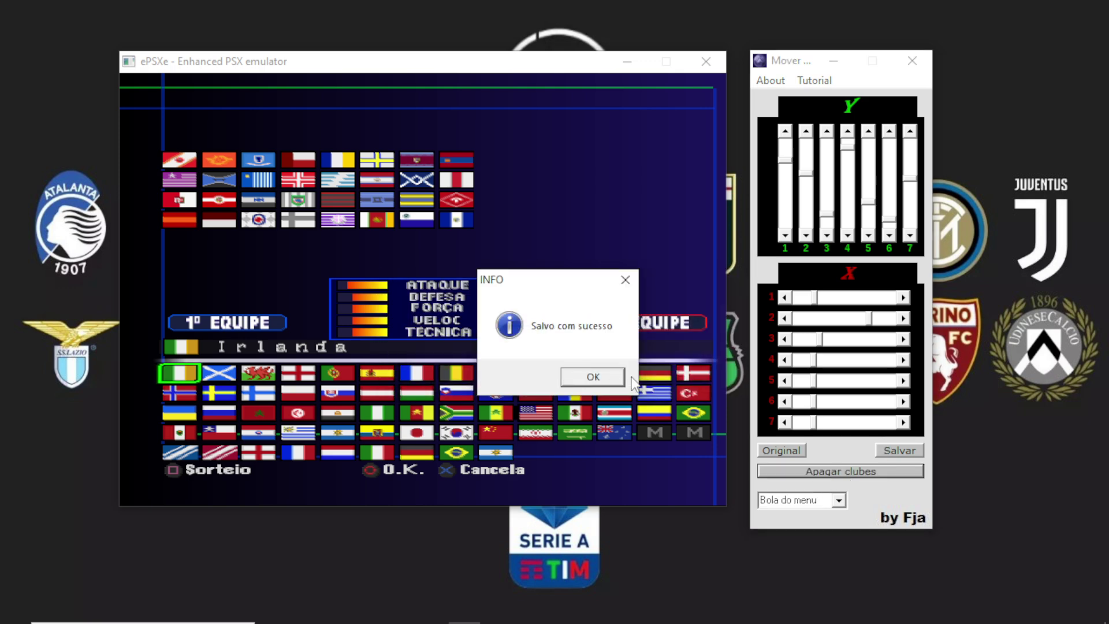
pyautogui.click(602, 379)
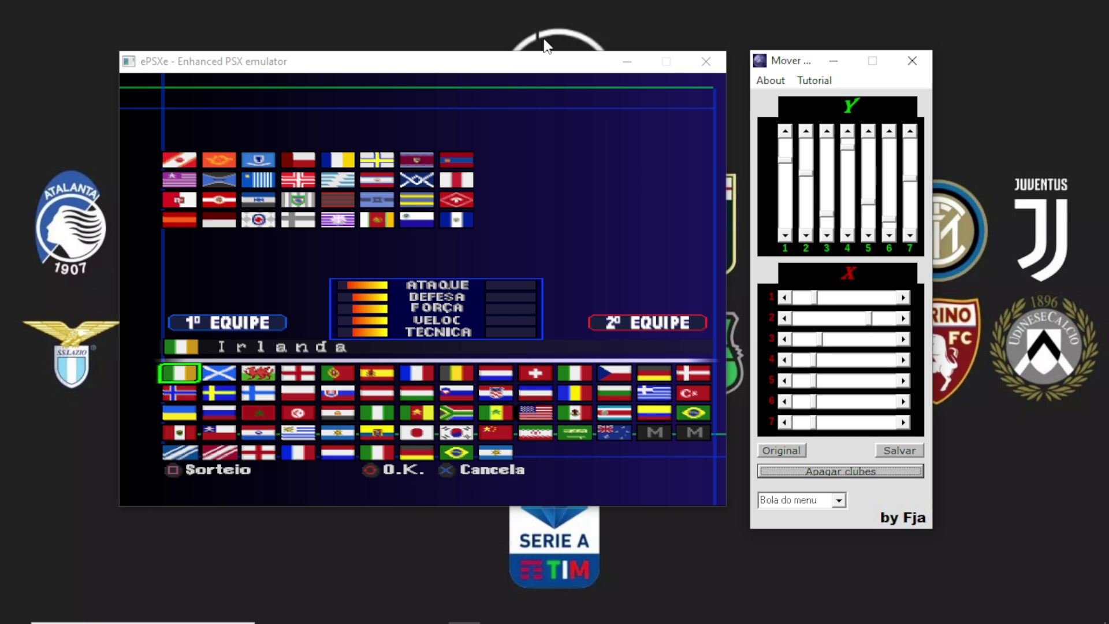
# - Shift the emulator window slightly away from the Mover tool and reload the game's team-selection screen
pyautogui.moveTo(464, 62)
pyautogui.mouseDown()
pyautogui.moveTo(539, 35)
pyautogui.moveTo(451, 63)
pyautogui.mouseUp()
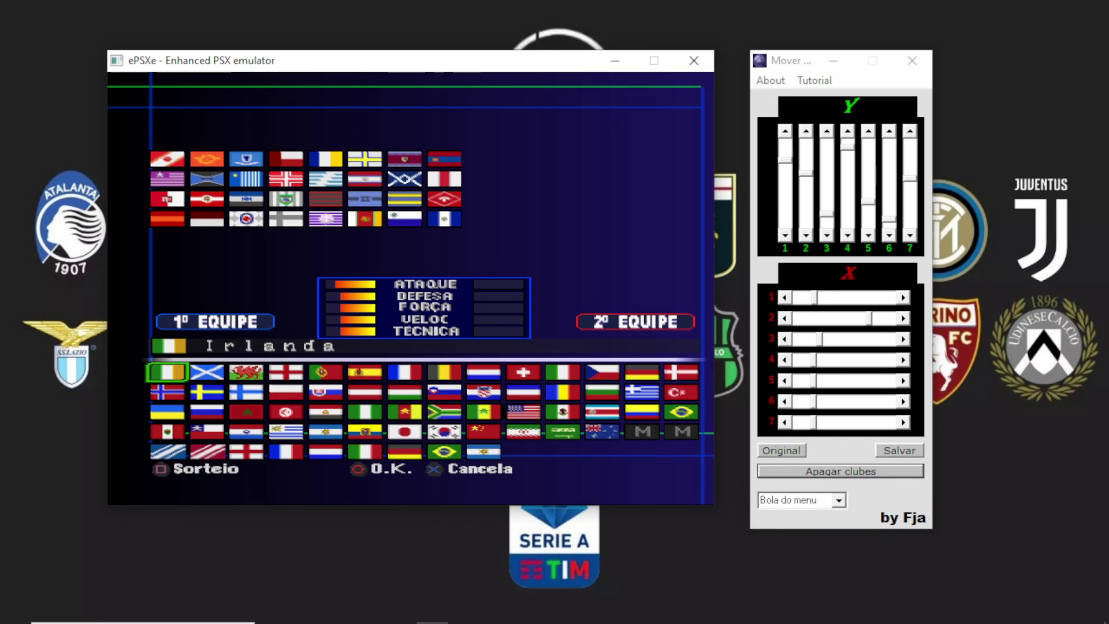
pyautogui.press('x')
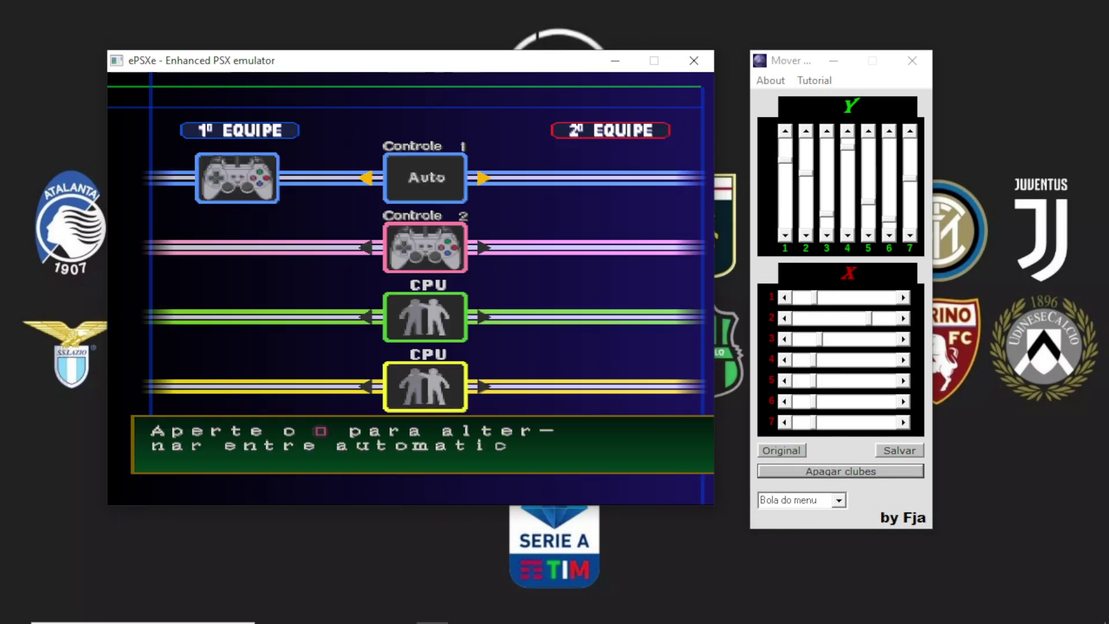
pyautogui.press('x')
pyautogui.press('x')
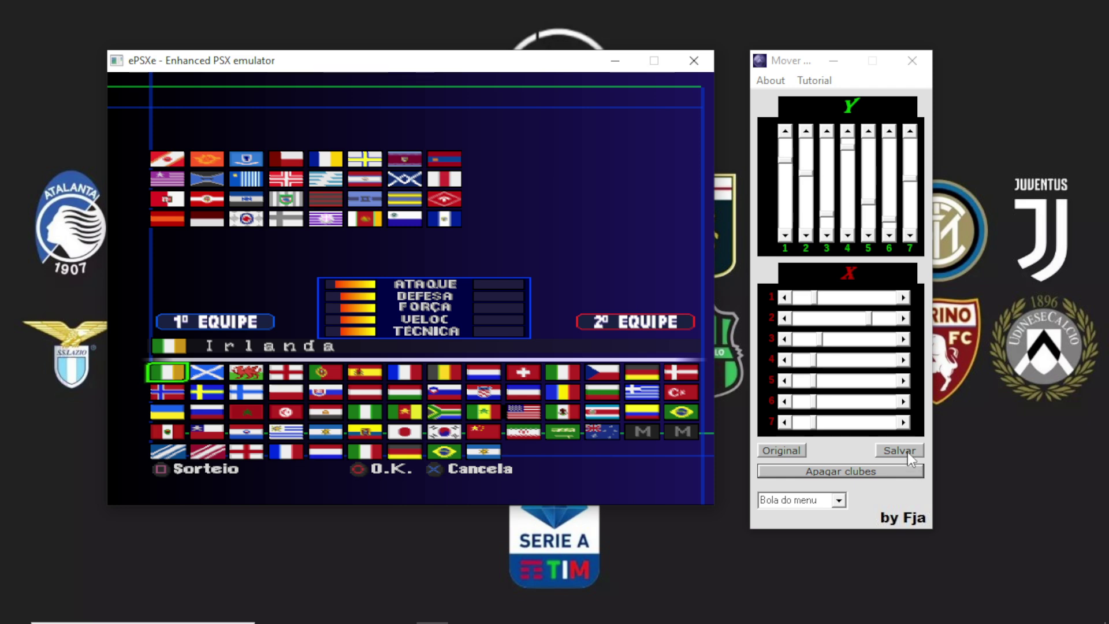
# - Lower horizontal position 2 of Bola do menu to bring the Calccio Italiano 24/25 picture beside the club flags, and save the layout
pyautogui.moveTo(871, 319); pyautogui.dragTo(786, 325)
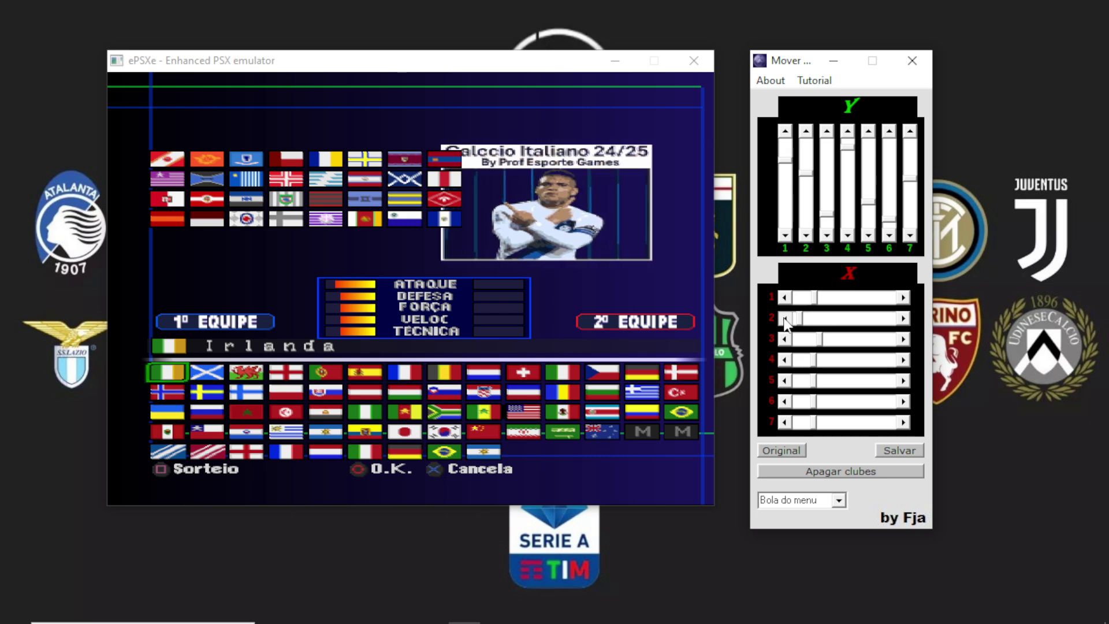
pyautogui.click(785, 318)
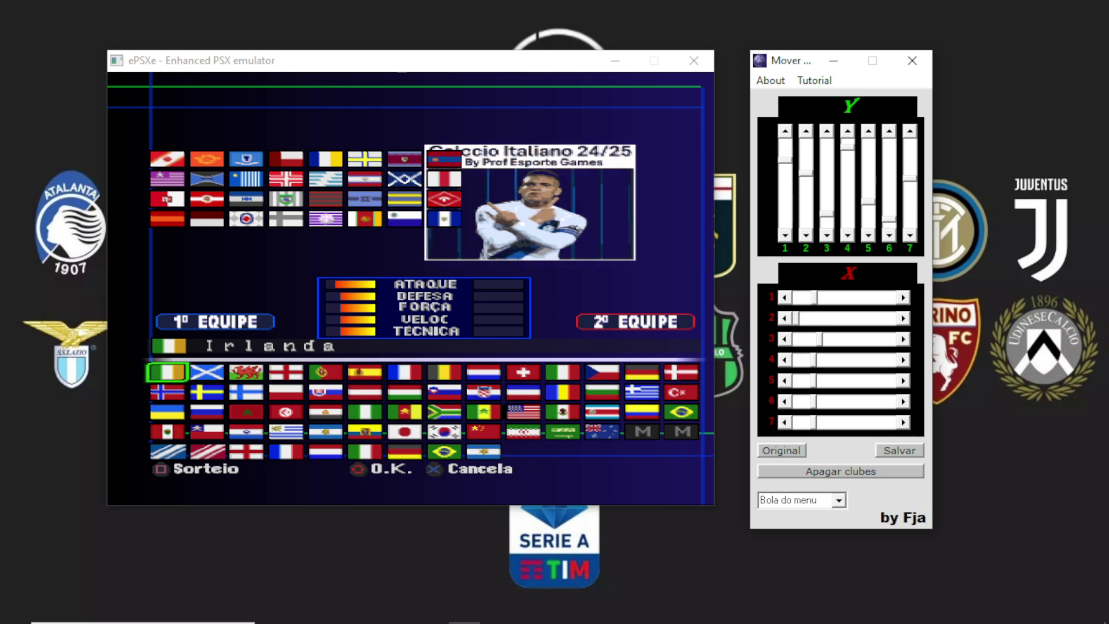
pyautogui.click(892, 446)
pyautogui.click(569, 380)
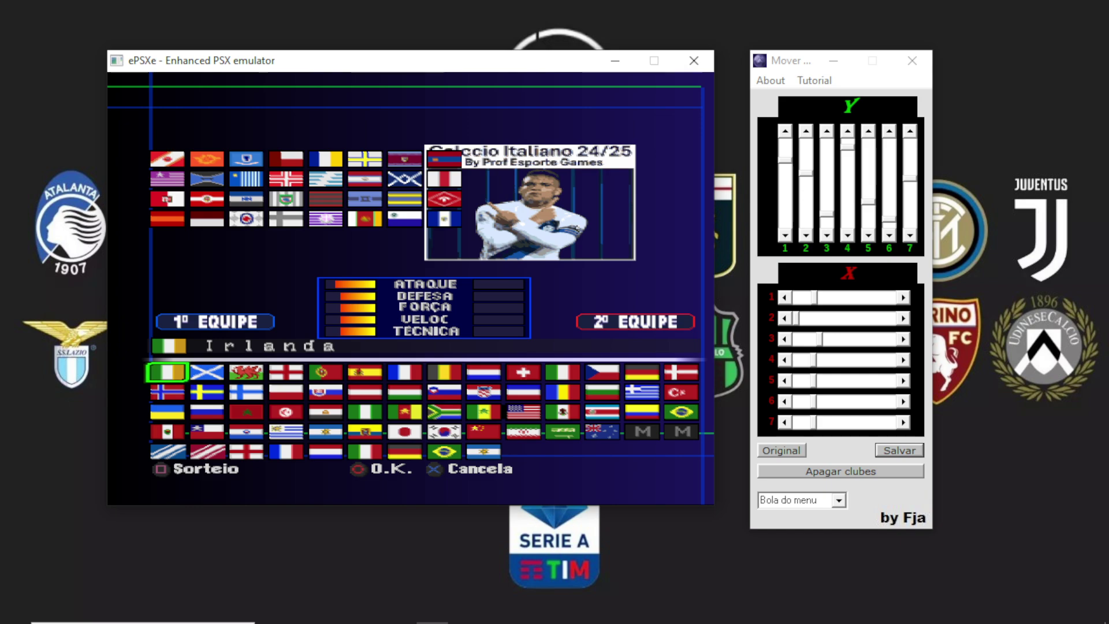
# - Quit the running game and the emulator, and restart ePSXe with the Calccio 24.25.bin image
pyautogui.press('Escape')
pyautogui.click(17, 31)
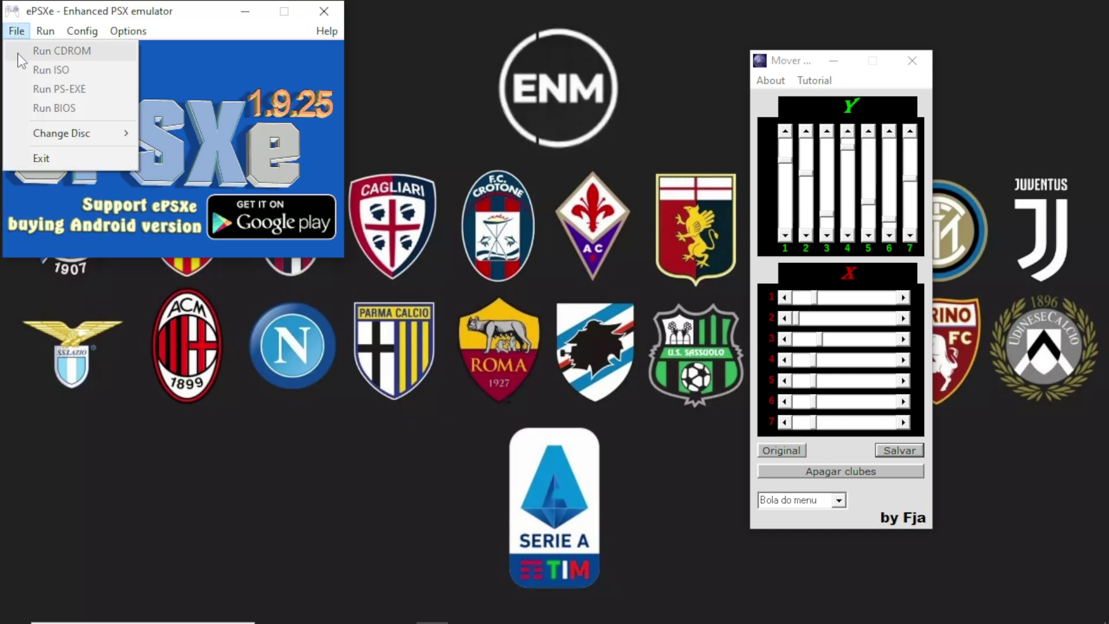
pyautogui.click(35, 158)
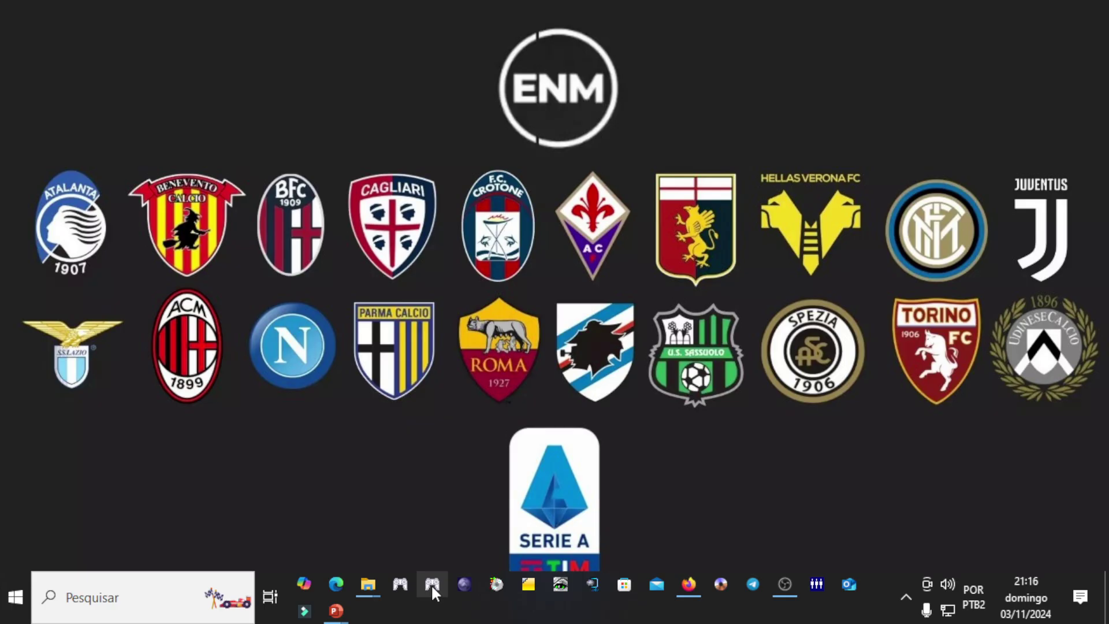
pyautogui.click(431, 584)
pyautogui.click(16, 30)
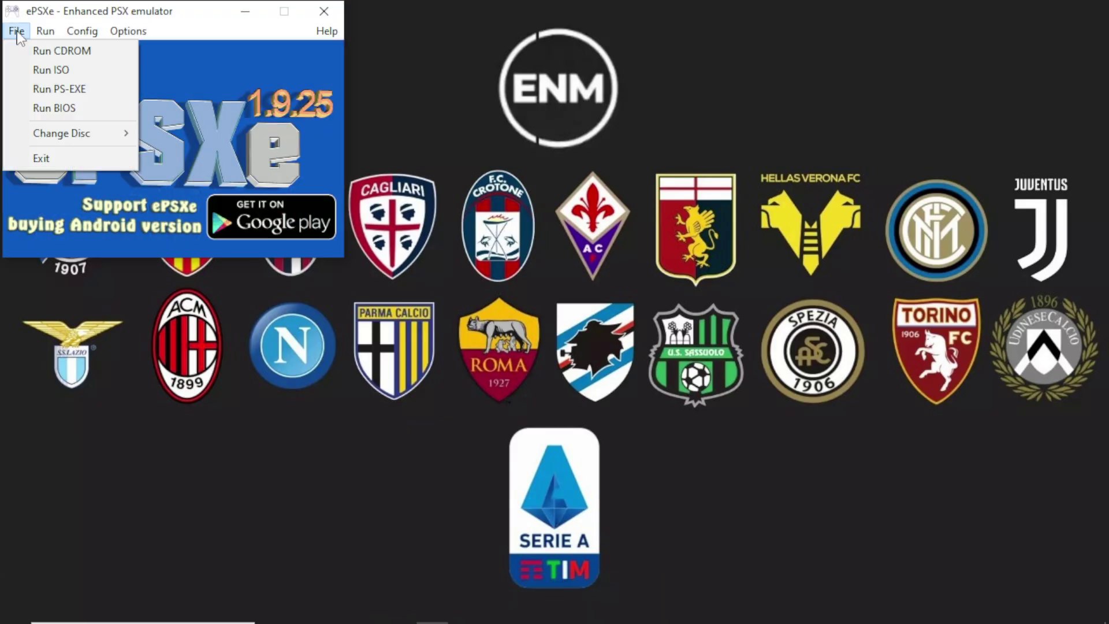
pyautogui.click(51, 70)
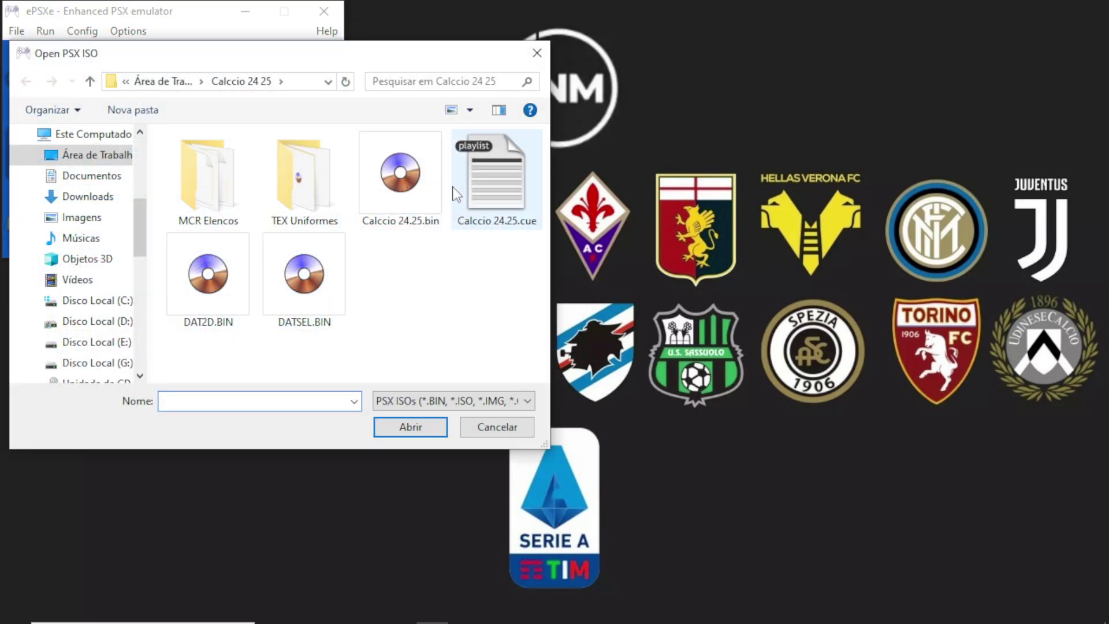
pyautogui.doubleClick(400, 177)
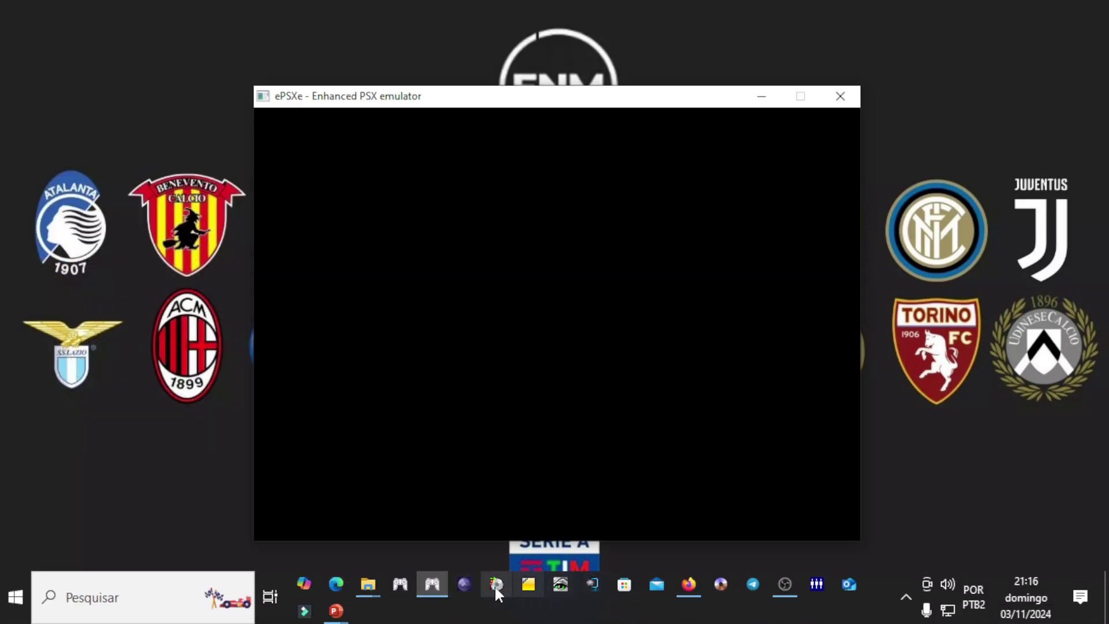
# - Relaunch the Mover tool to bring up its BIN file selection dialog
pyautogui.click(466, 582)
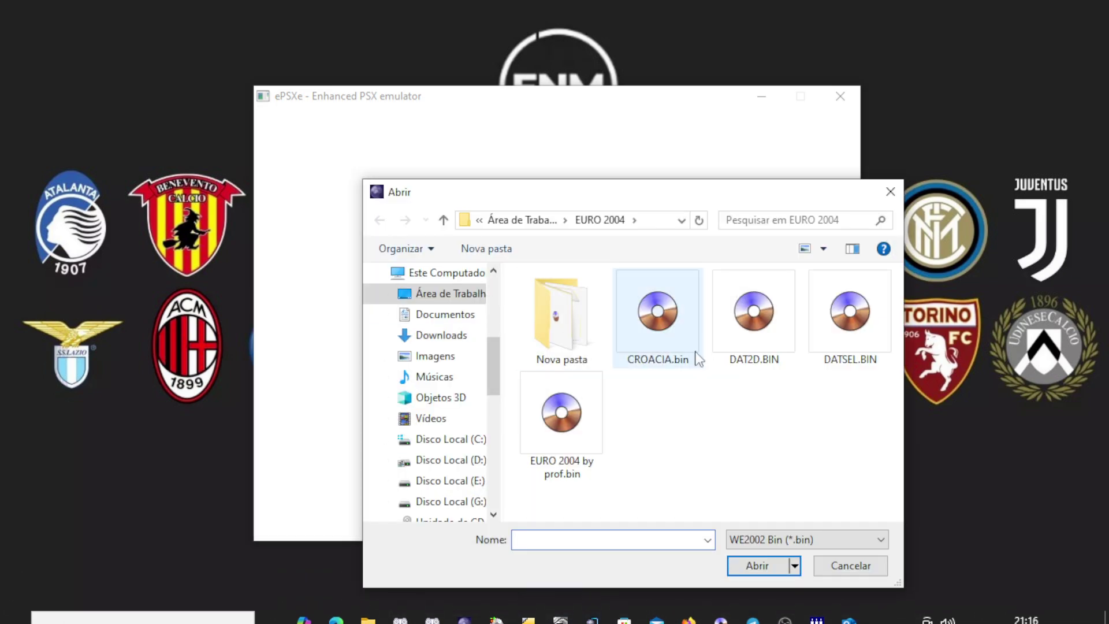
# - Load EURO 2004 by prof.bin into the mover tool and place its window beside the emulator
pyautogui.doubleClick(594, 441)
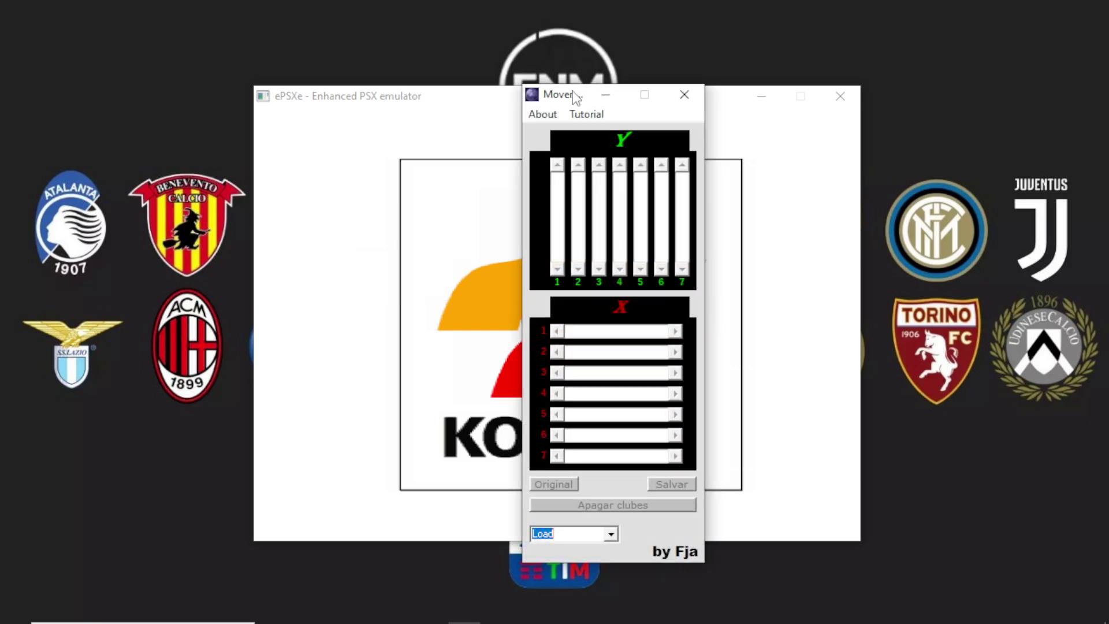
pyautogui.moveTo(578, 94); pyautogui.dragTo(899, 66)
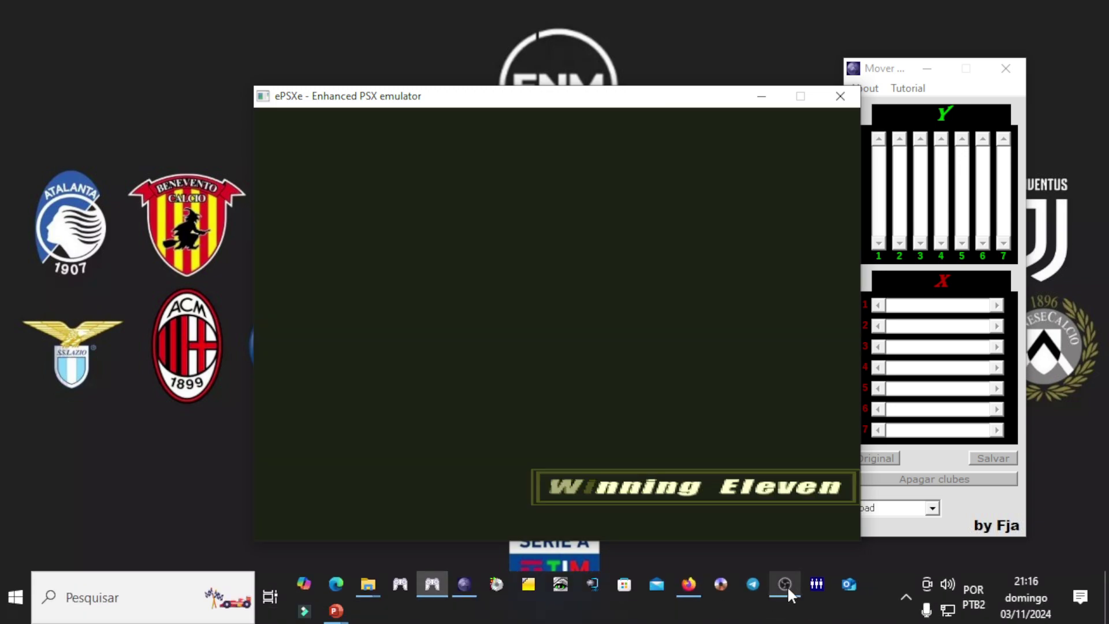
pyautogui.click(786, 585)
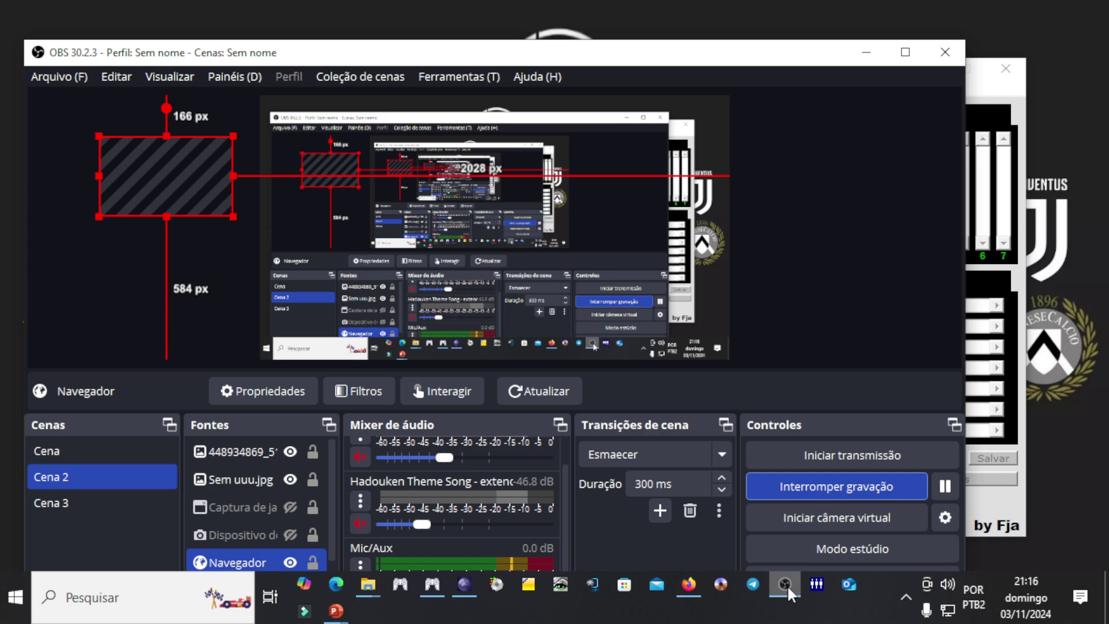
pyautogui.click(787, 585)
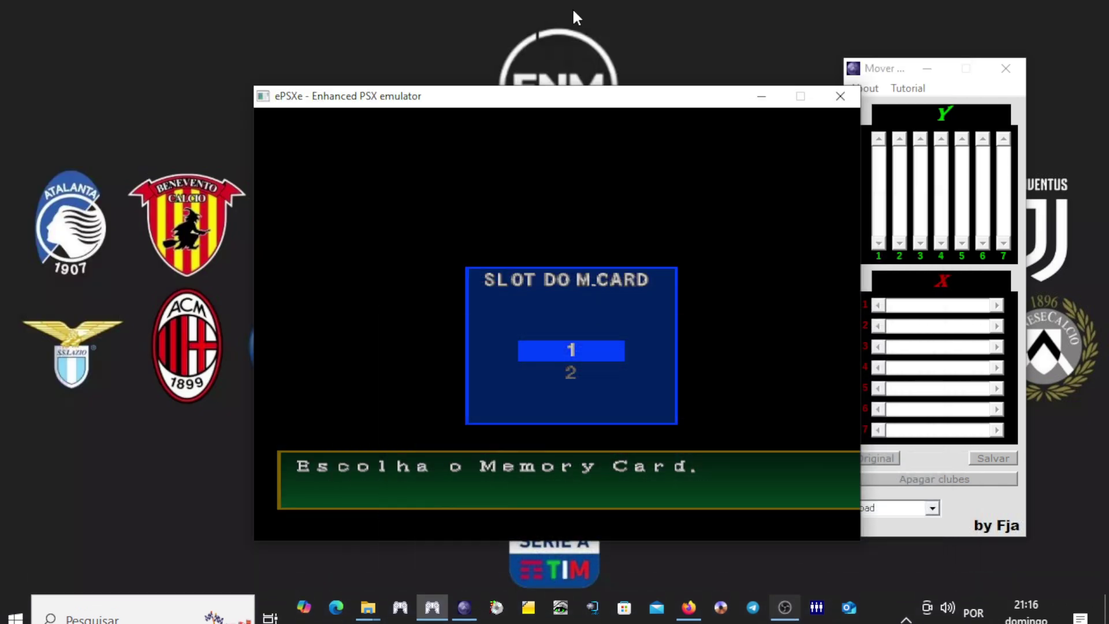
# - Choose the memory card slot and enter the friendly match (Amistoso) team selection in the game
pyautogui.press('x')
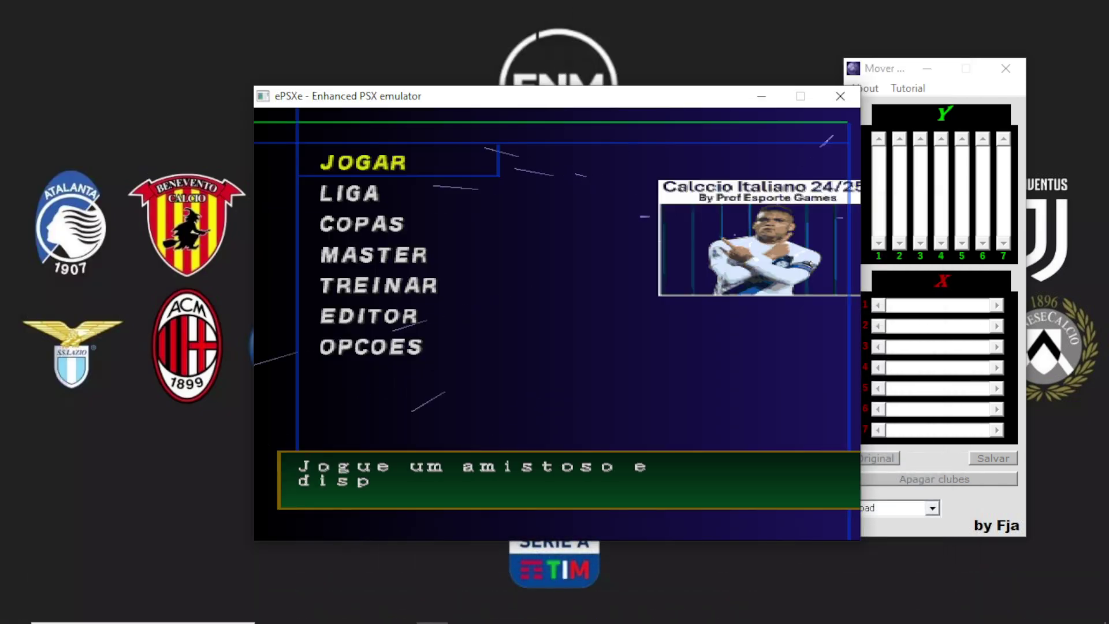
pyautogui.press('x')
pyautogui.press('x')
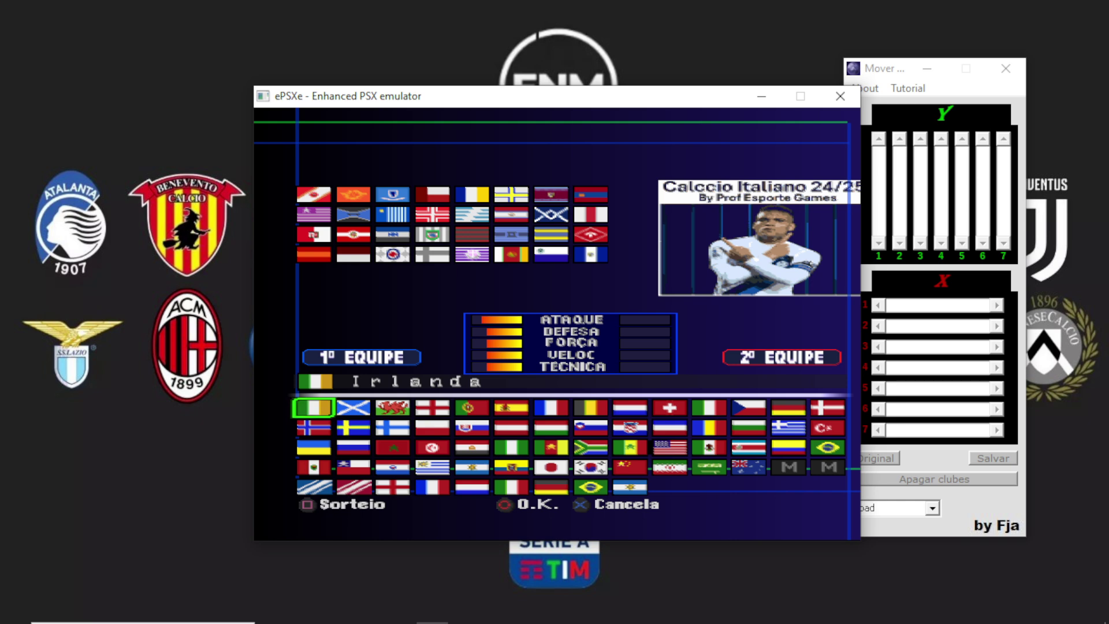
# - Load the "Bola do menu" positions in the mover and shift the menu picture left over the last column of club flags using X control 2
pyautogui.click(890, 70)
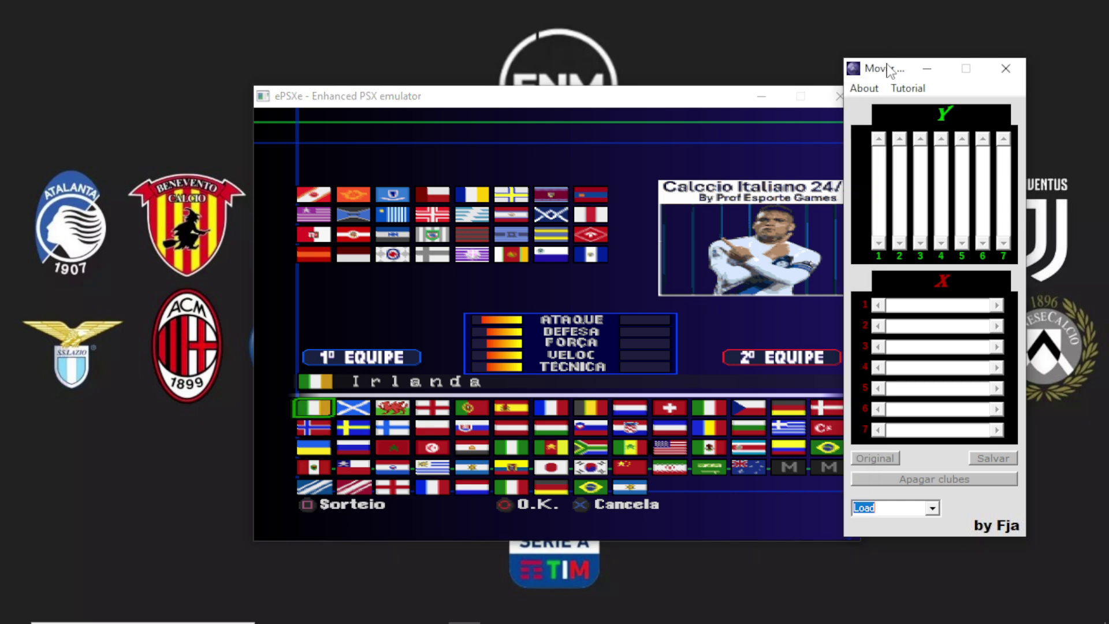
pyautogui.click(934, 509)
pyautogui.click(924, 524)
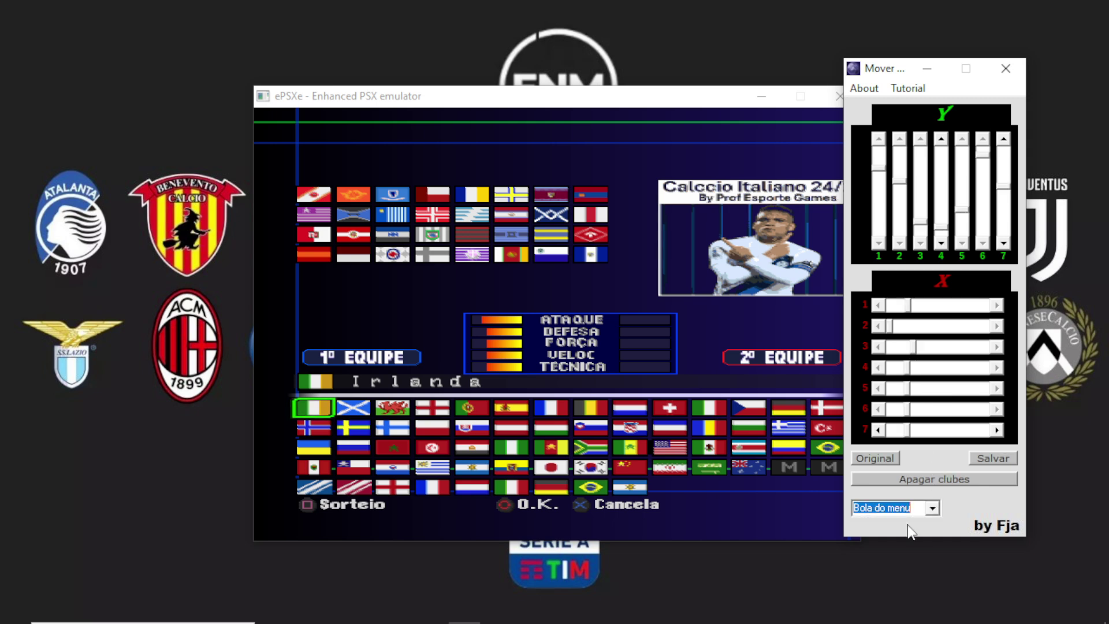
pyautogui.click(924, 327)
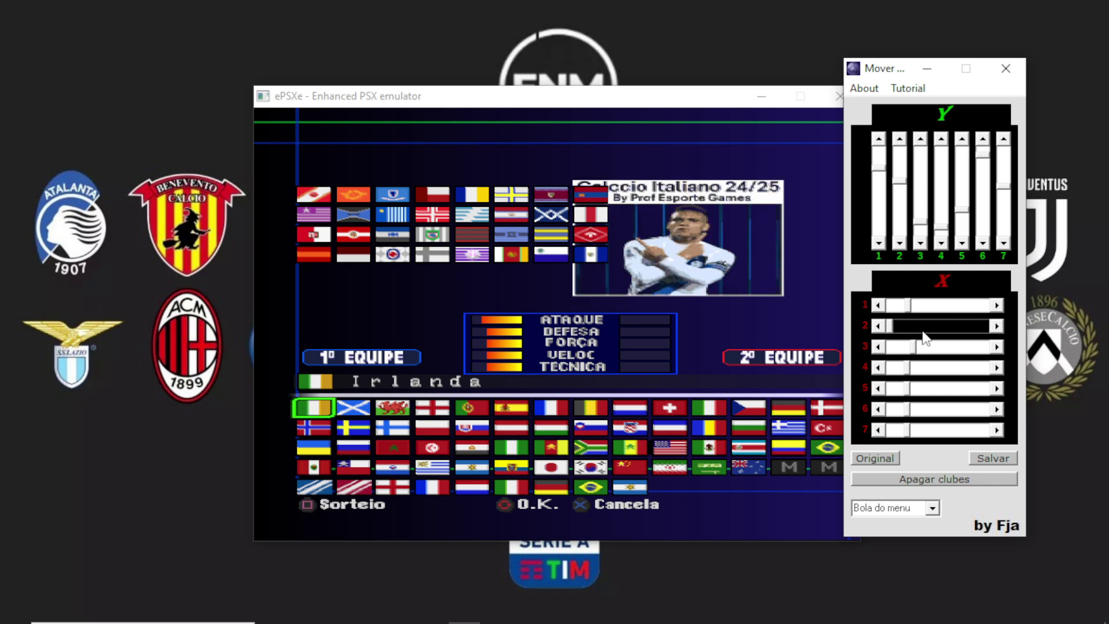
pyautogui.click(878, 327)
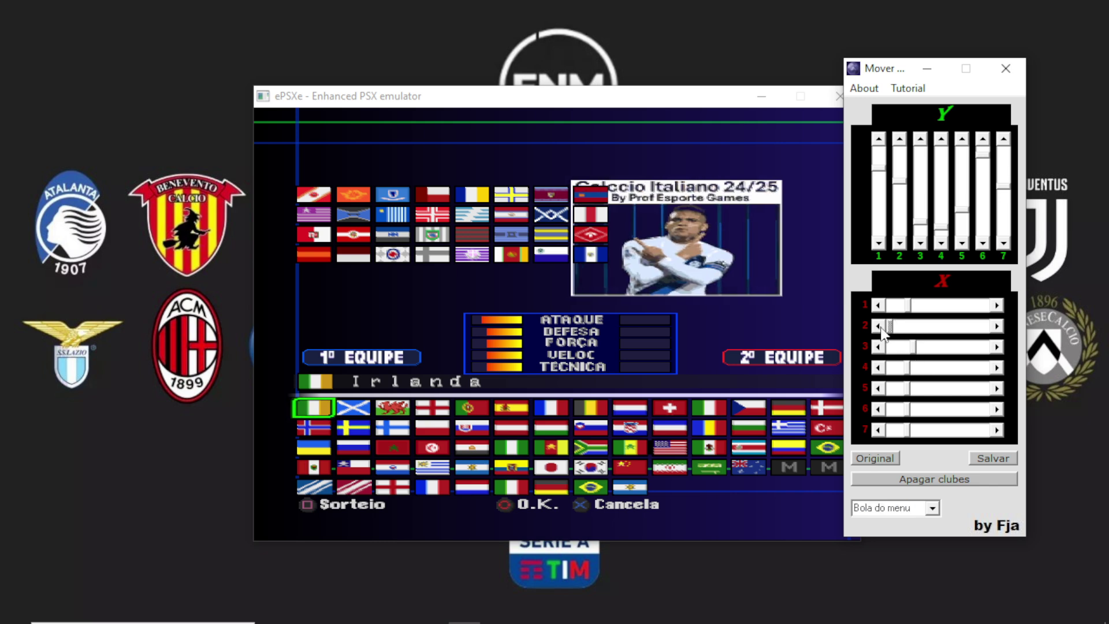
# - Delete the Master clubs from the main menu with Apagar clubes and confirm
pyautogui.click(946, 478)
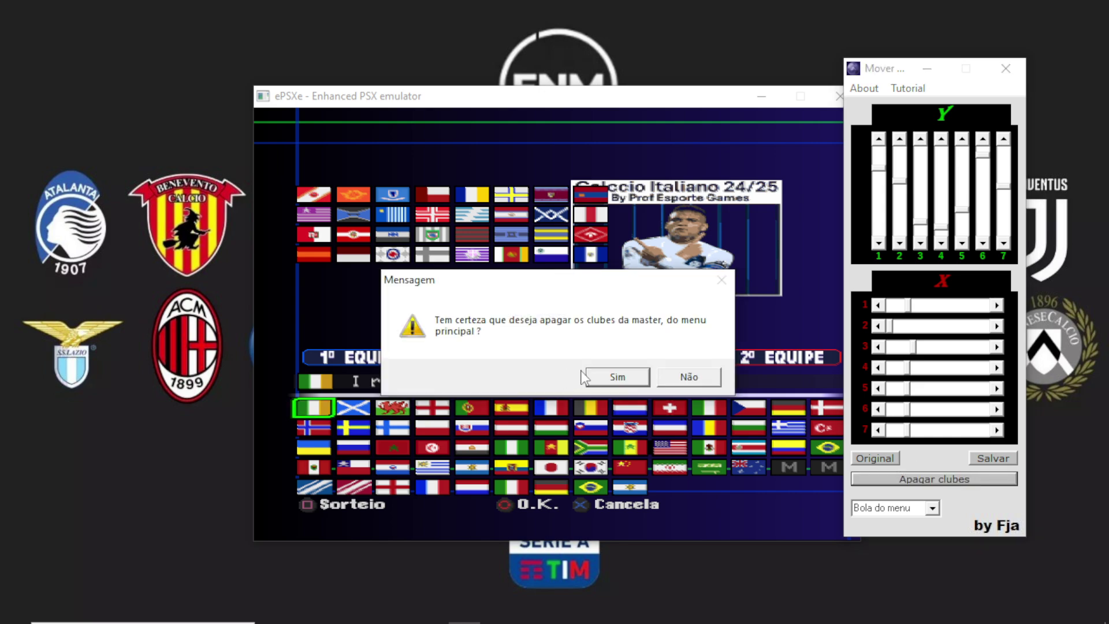
pyautogui.click(605, 378)
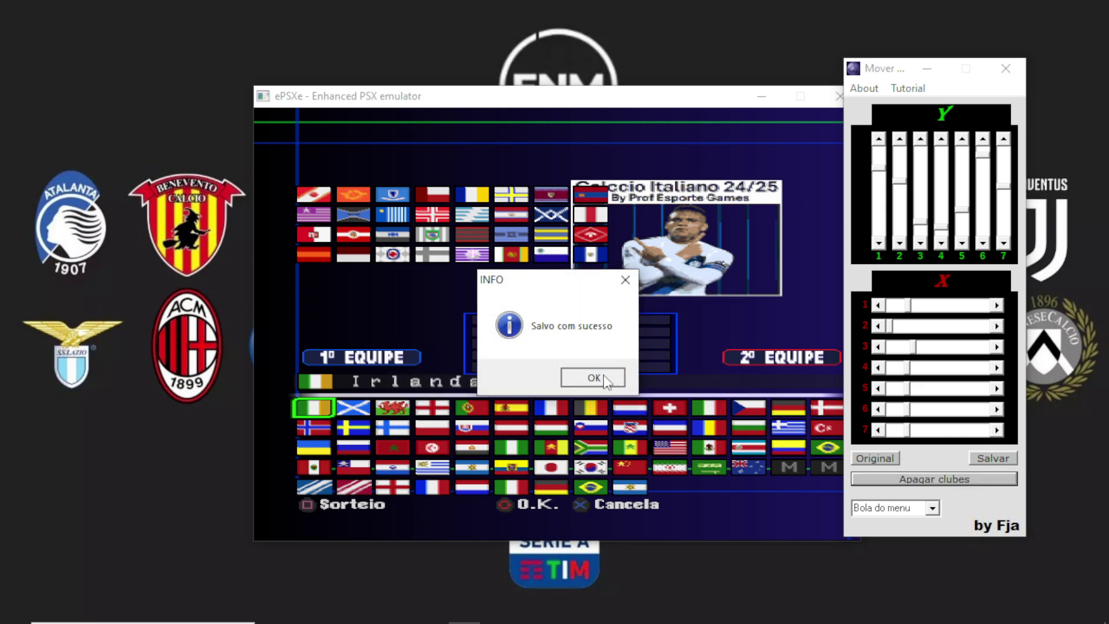
pyautogui.click(598, 377)
# - Save the new menu positions and close the mover tool
pyautogui.click(991, 459)
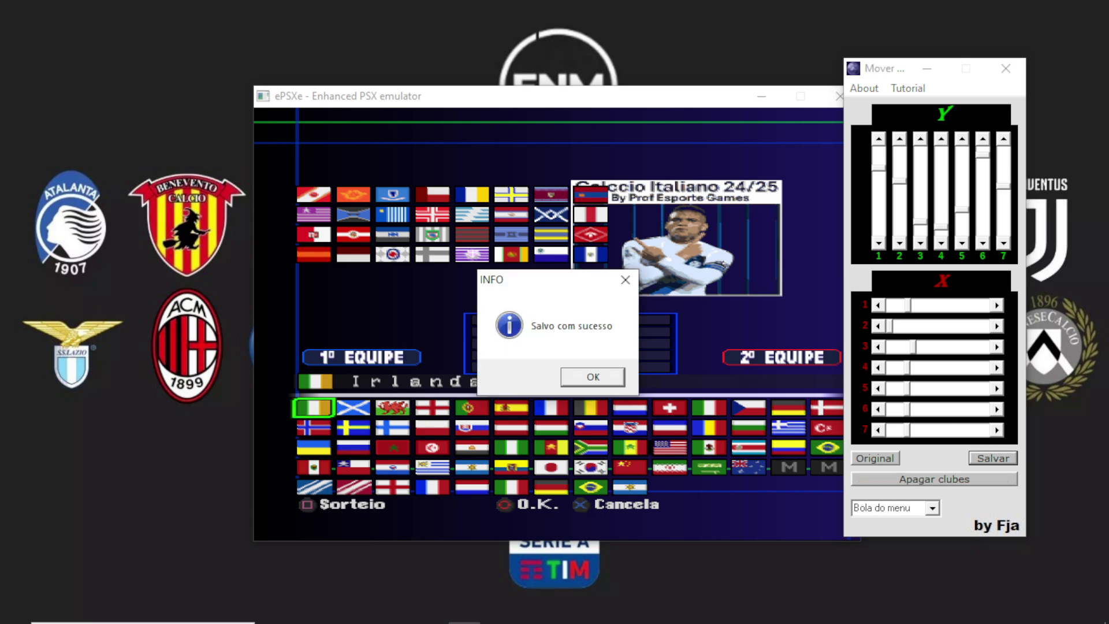
pyautogui.click(604, 380)
pyautogui.click(1012, 73)
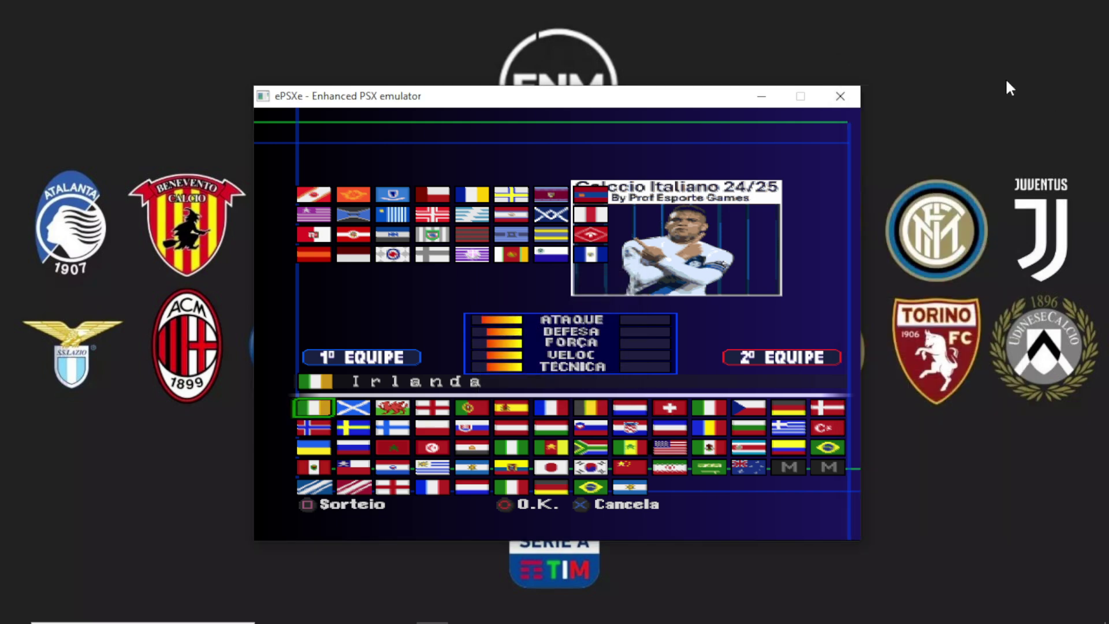
# - Stop the running game and relaunch it in the emulator from the Calccio 24.25.bin ISO
pyautogui.press('Escape')
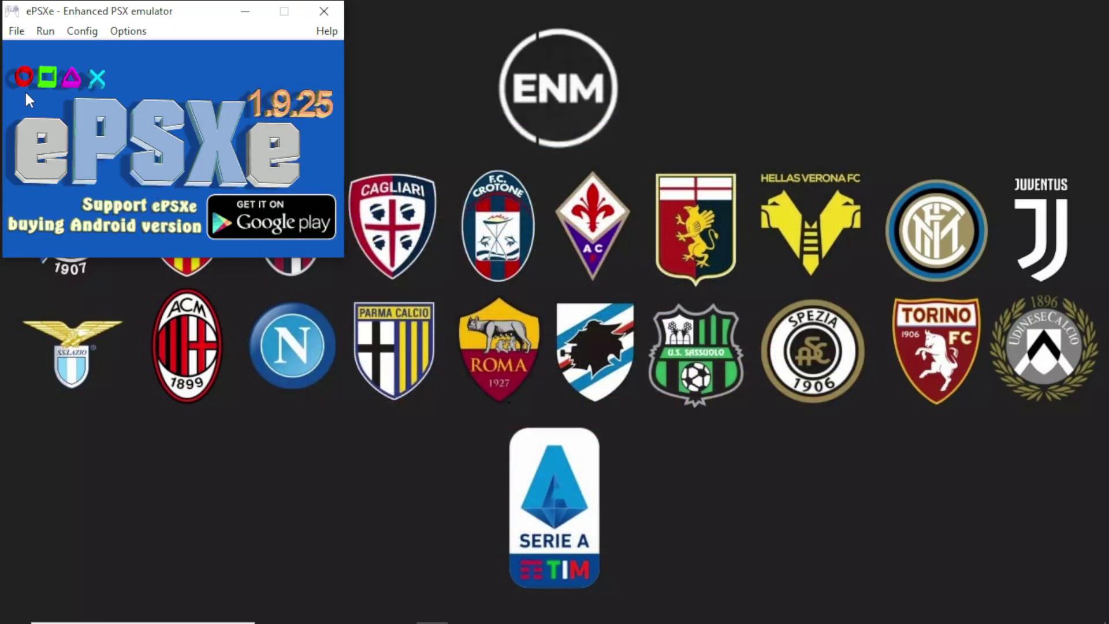
pyautogui.click(18, 32)
pyautogui.click(47, 157)
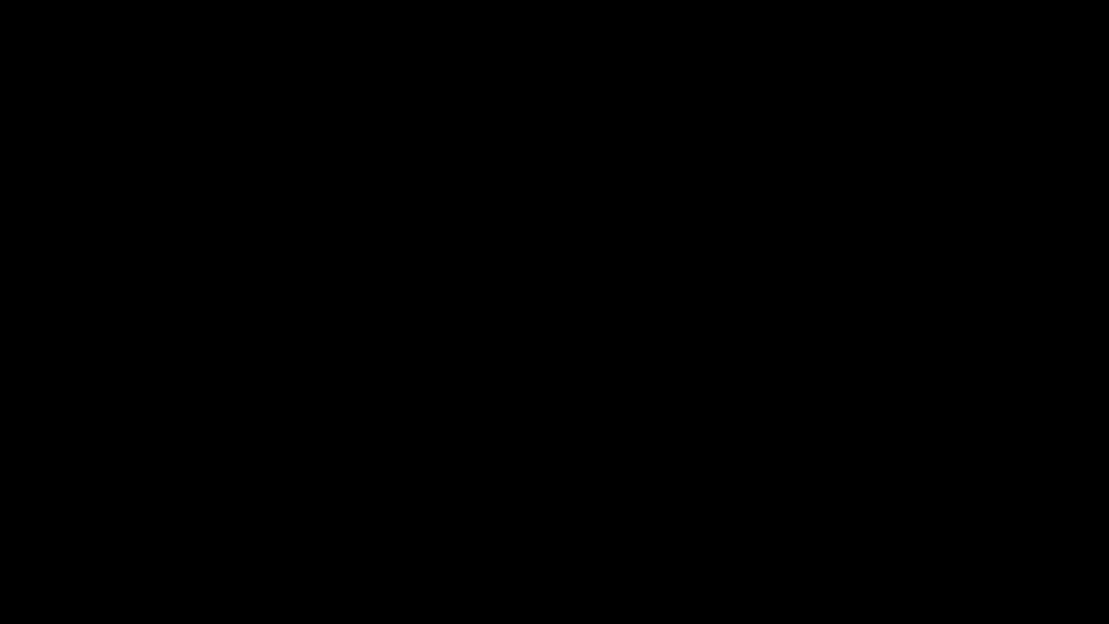
pyautogui.click(427, 590)
pyautogui.click(17, 31)
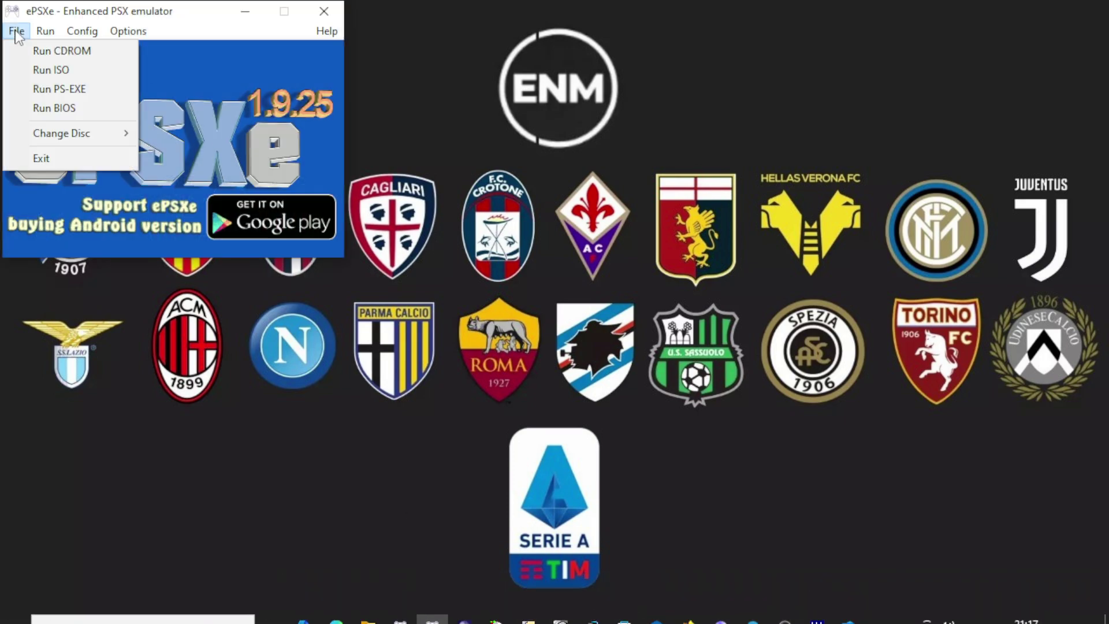
pyautogui.click(42, 71)
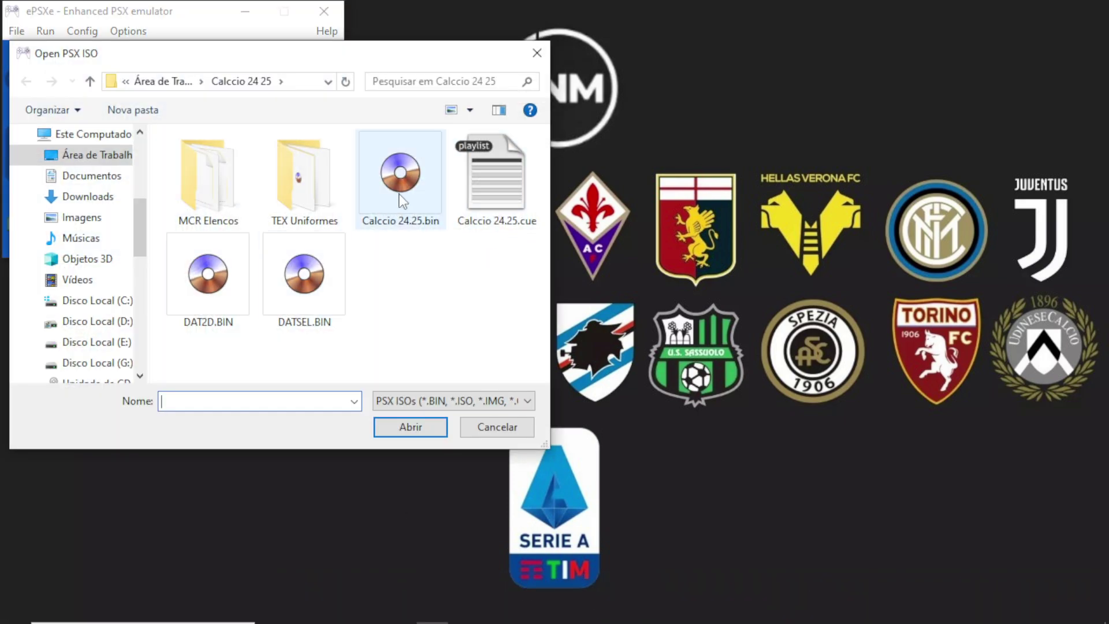
pyautogui.doubleClick(403, 199)
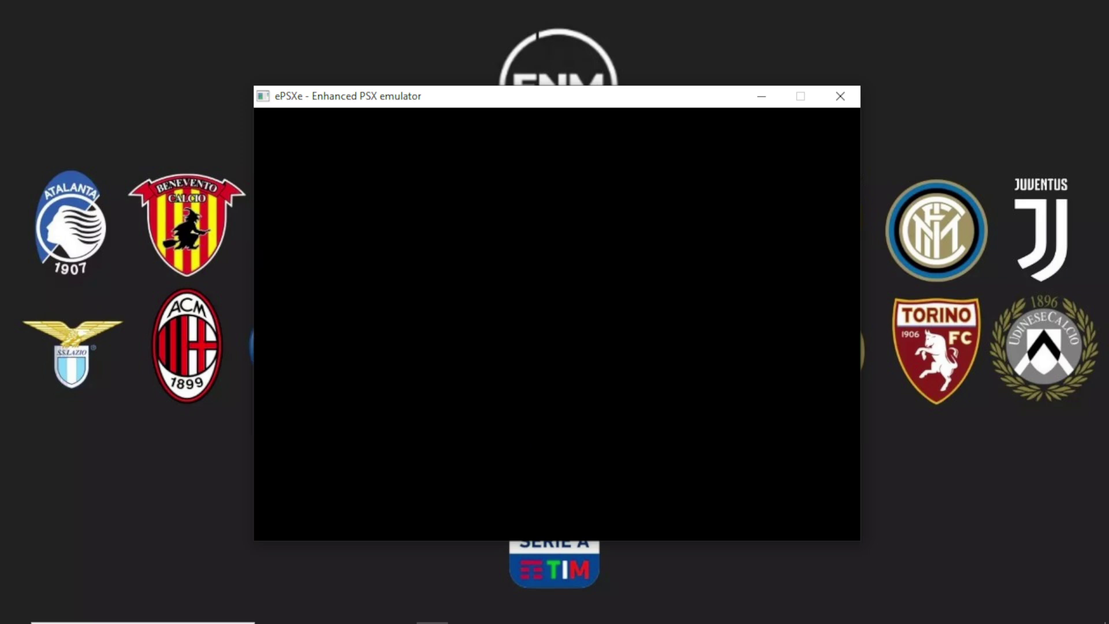
# - Go back to the friendly match team selection to check the menu picture and club flags
pyautogui.press('Return')
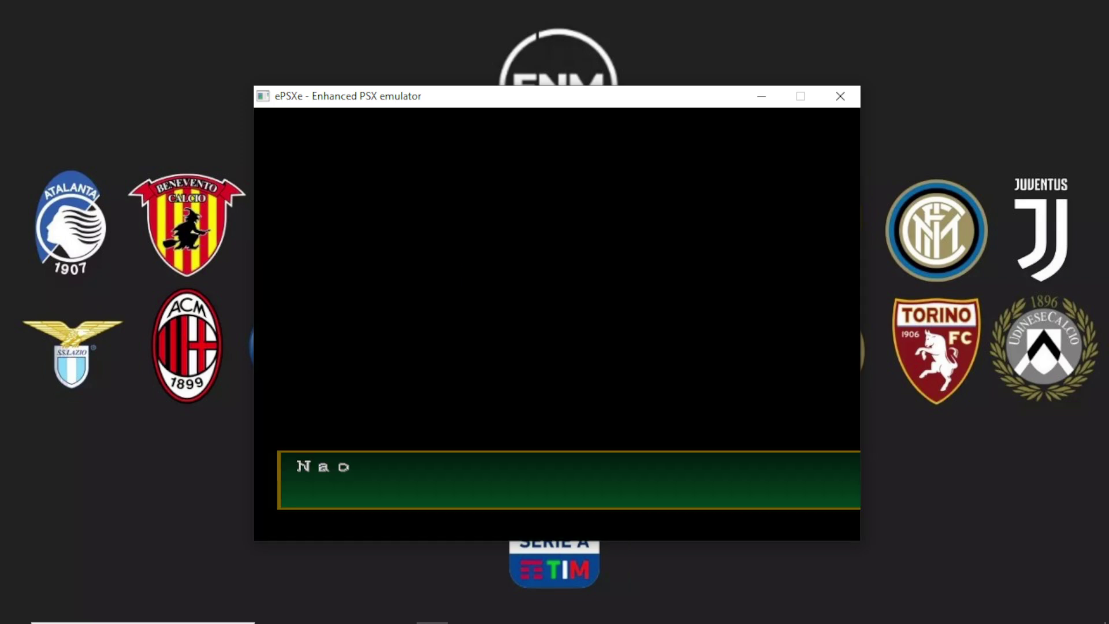
pyautogui.press('x')
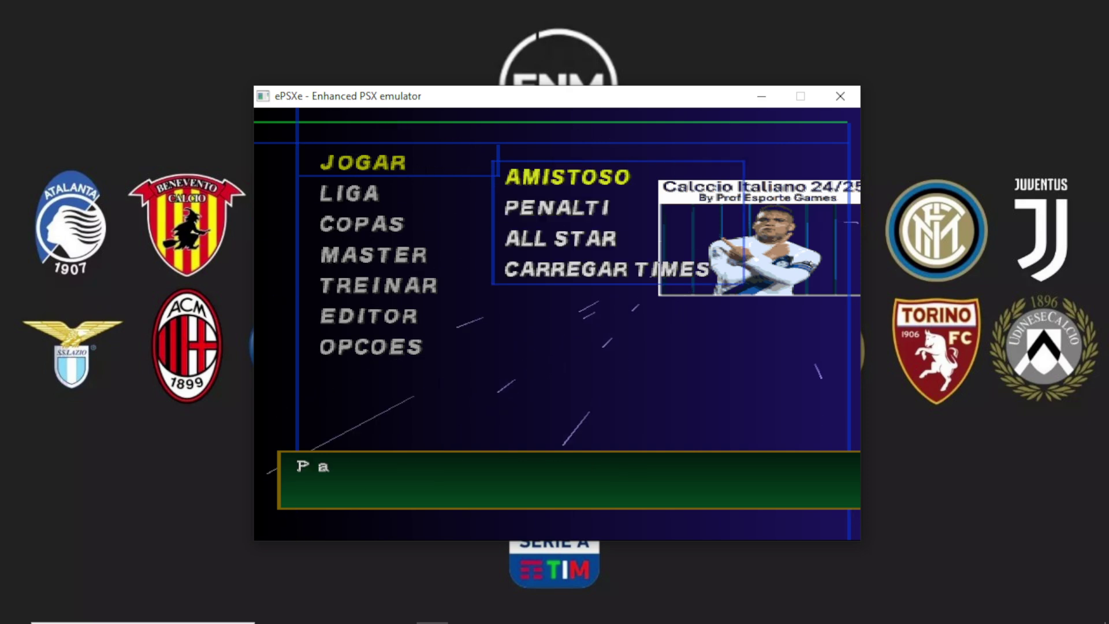
pyautogui.press('x')
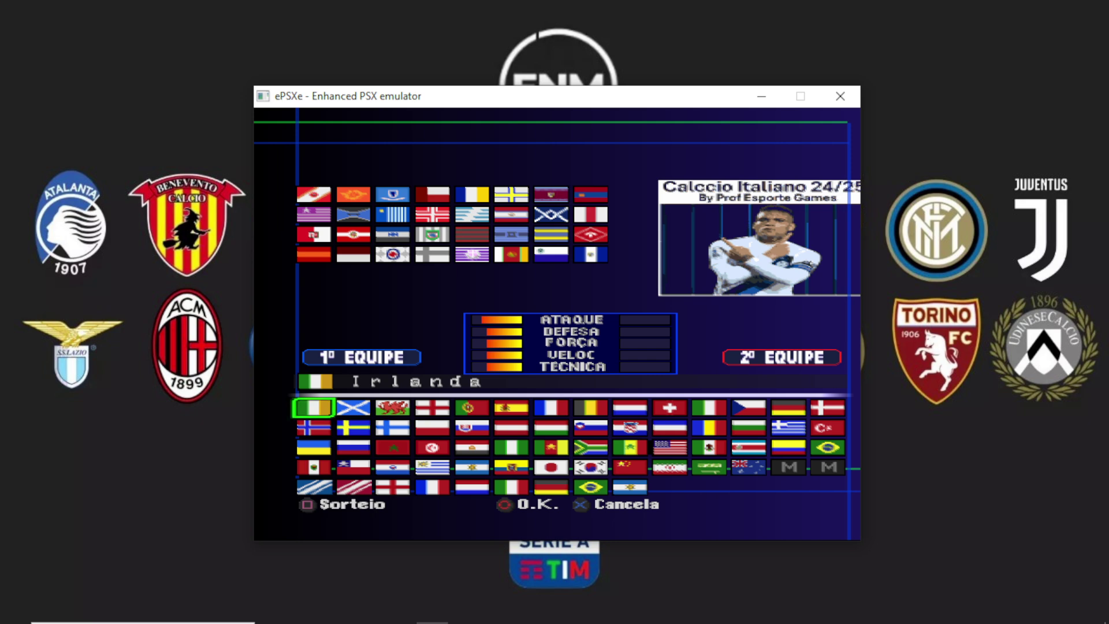
# - Load Calccio 24.25.bin from the Calccio 24 25 desktop folder into the mover tool and place its window beside the emulator
pyautogui.moveTo(396, 602)
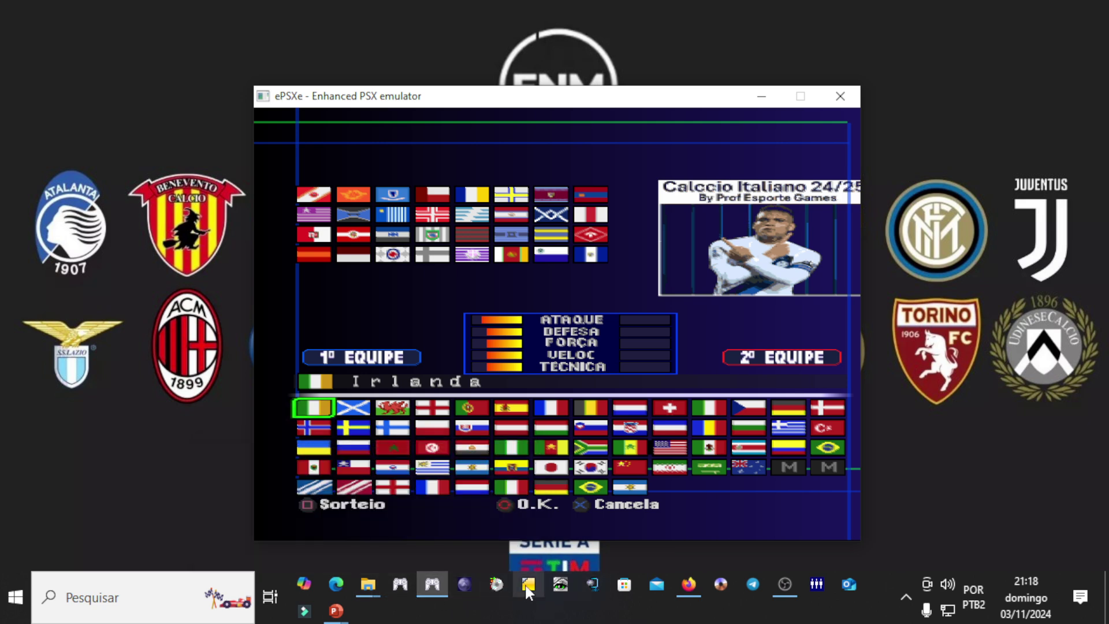
pyautogui.click(466, 586)
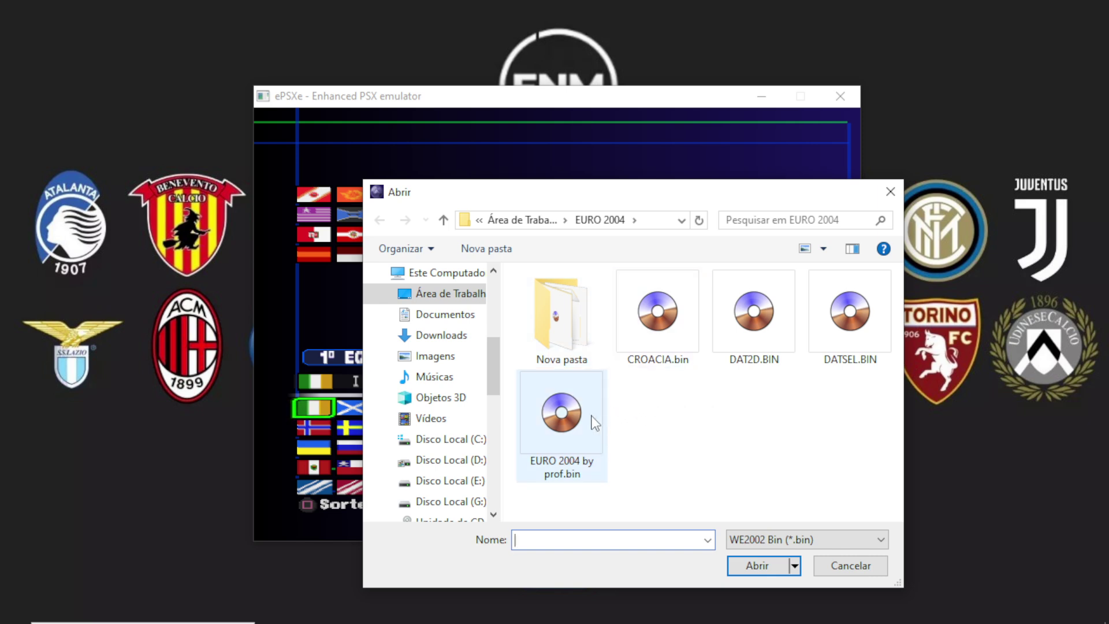
pyautogui.click(458, 293)
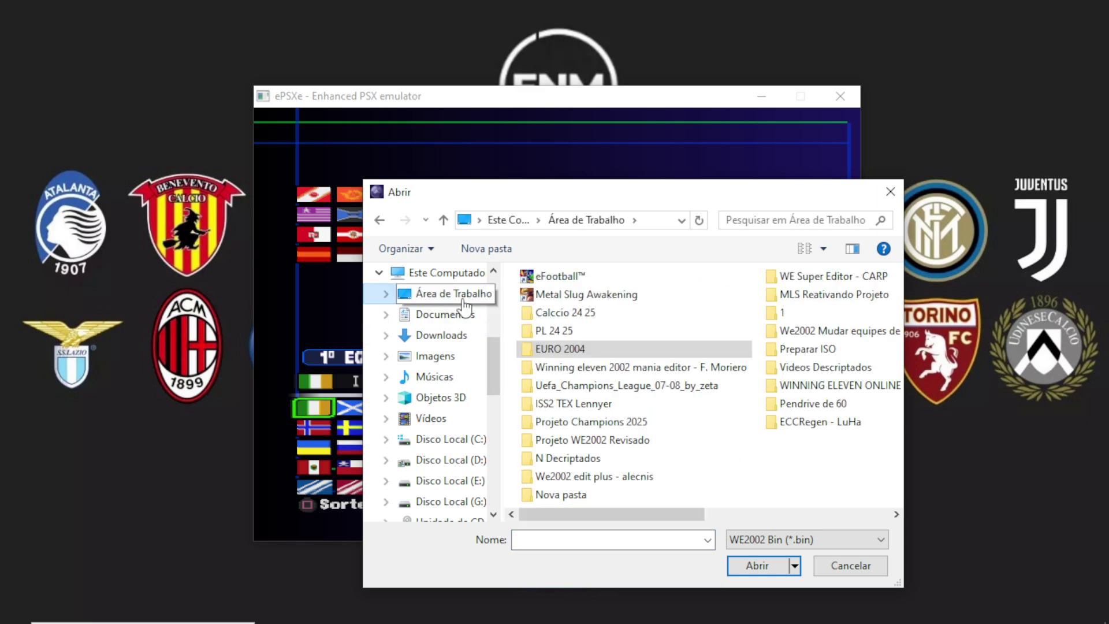
pyautogui.doubleClick(562, 313)
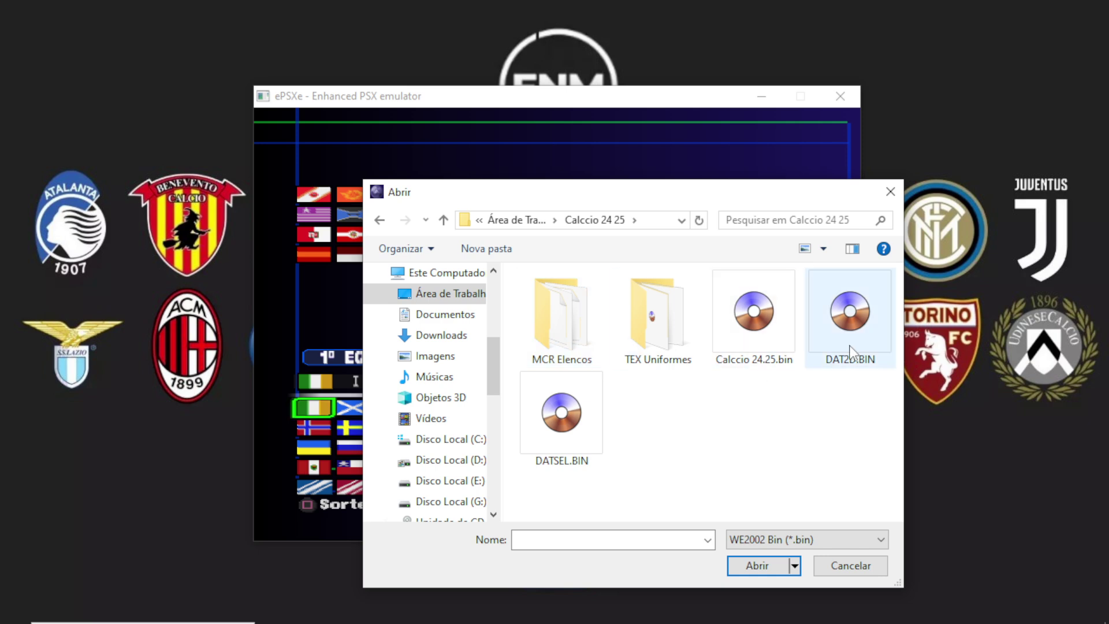
pyautogui.doubleClick(756, 326)
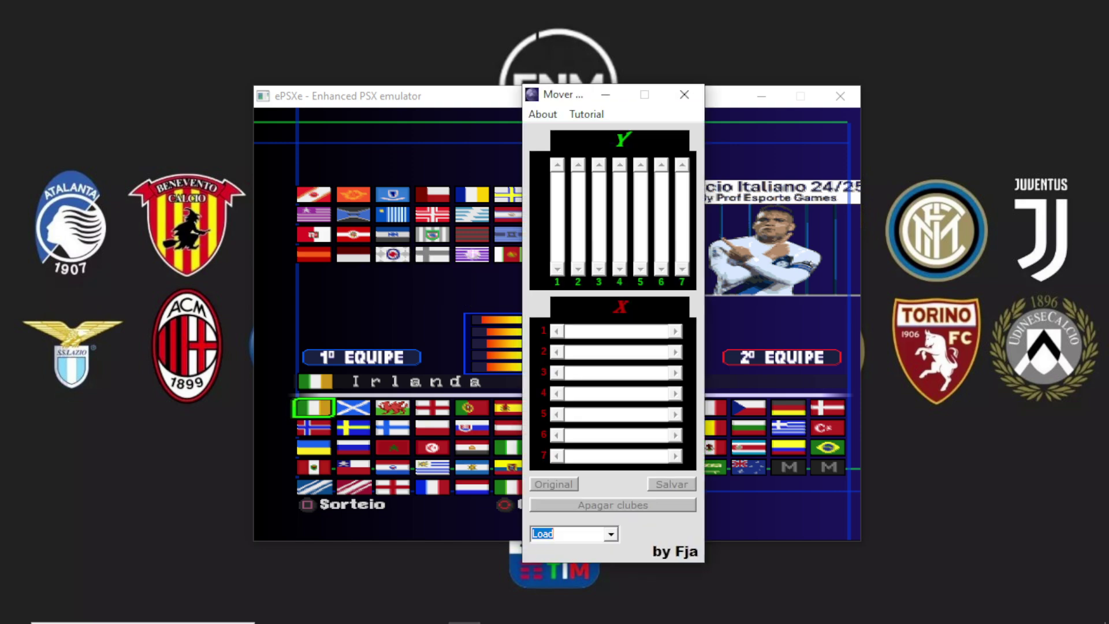
pyautogui.moveTo(569, 96); pyautogui.dragTo(900, 99)
# - Load the "Bola do menu" positions and delete the Master clubs from the main menu of this game image
pyautogui.click(935, 538)
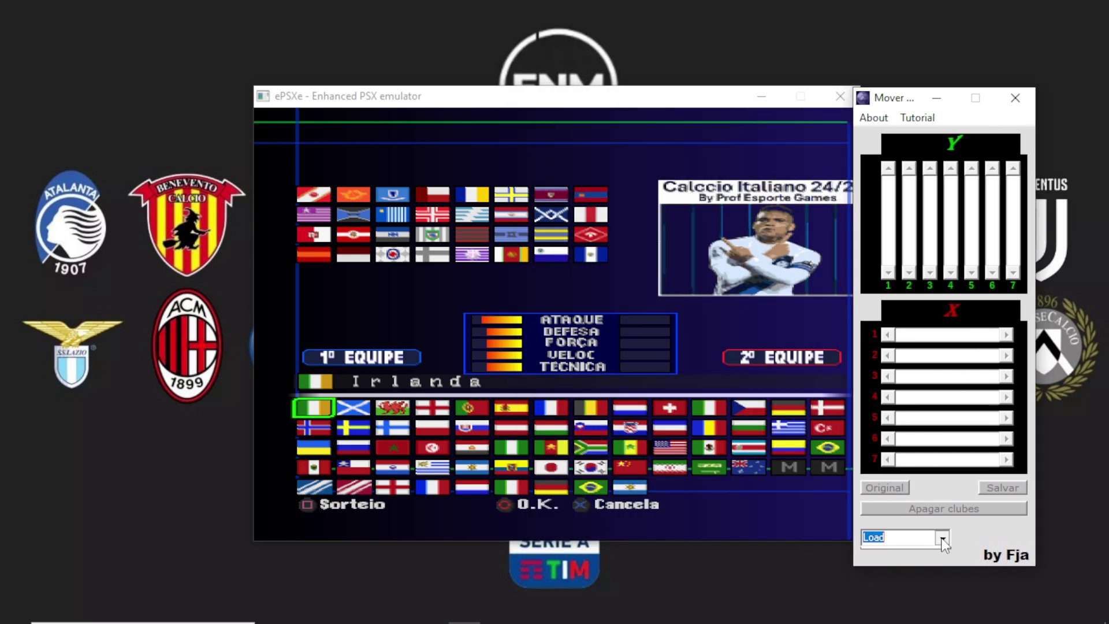
pyautogui.click(907, 554)
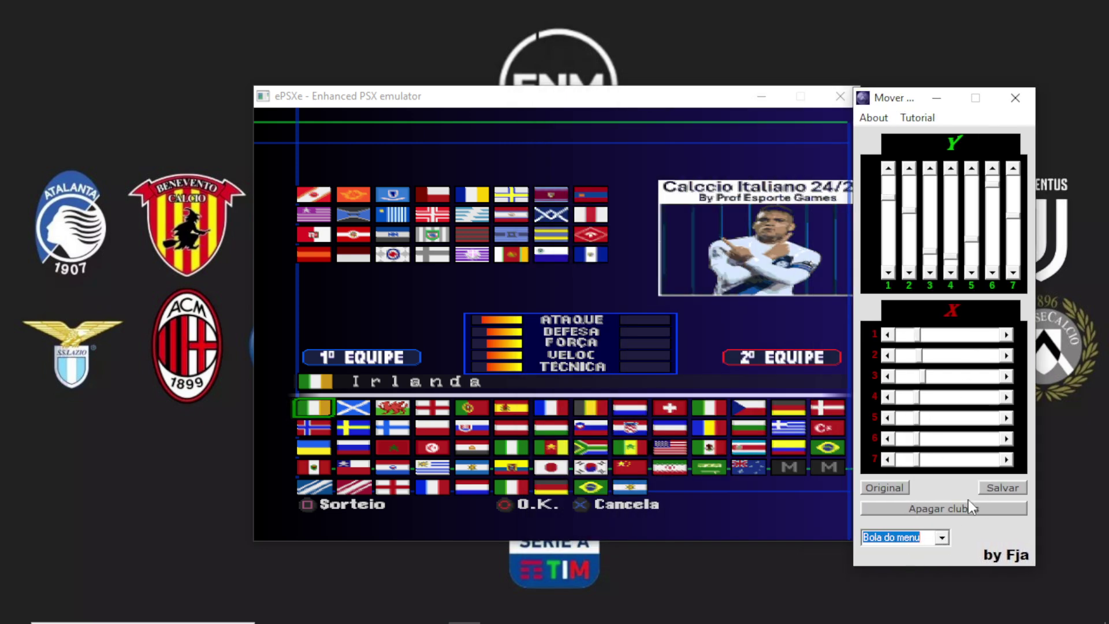
pyautogui.click(958, 510)
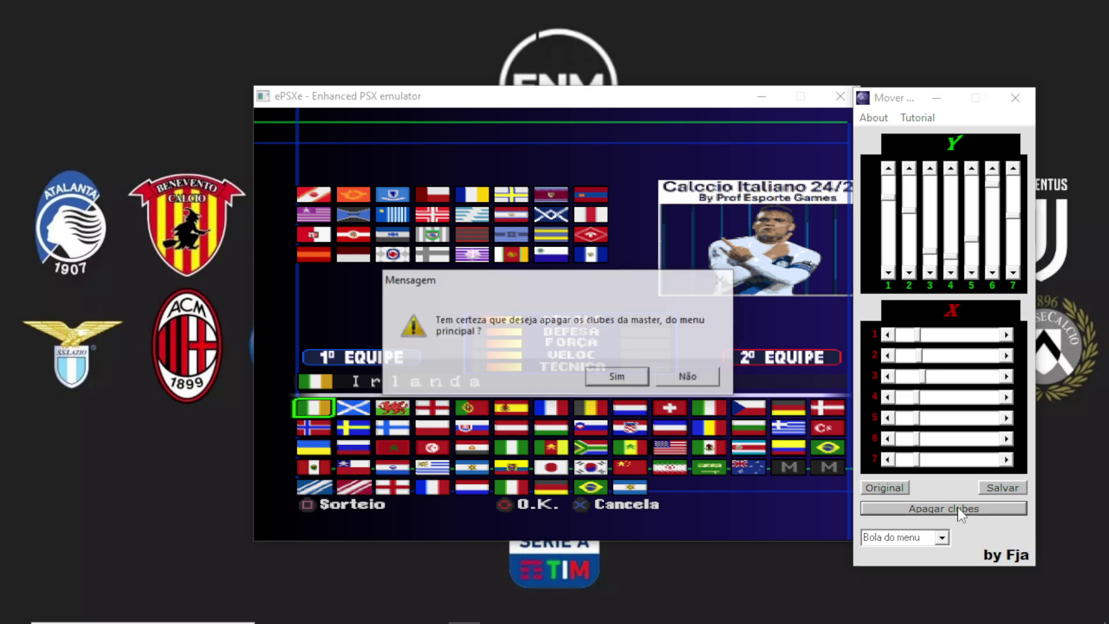
pyautogui.click(613, 377)
pyautogui.click(593, 377)
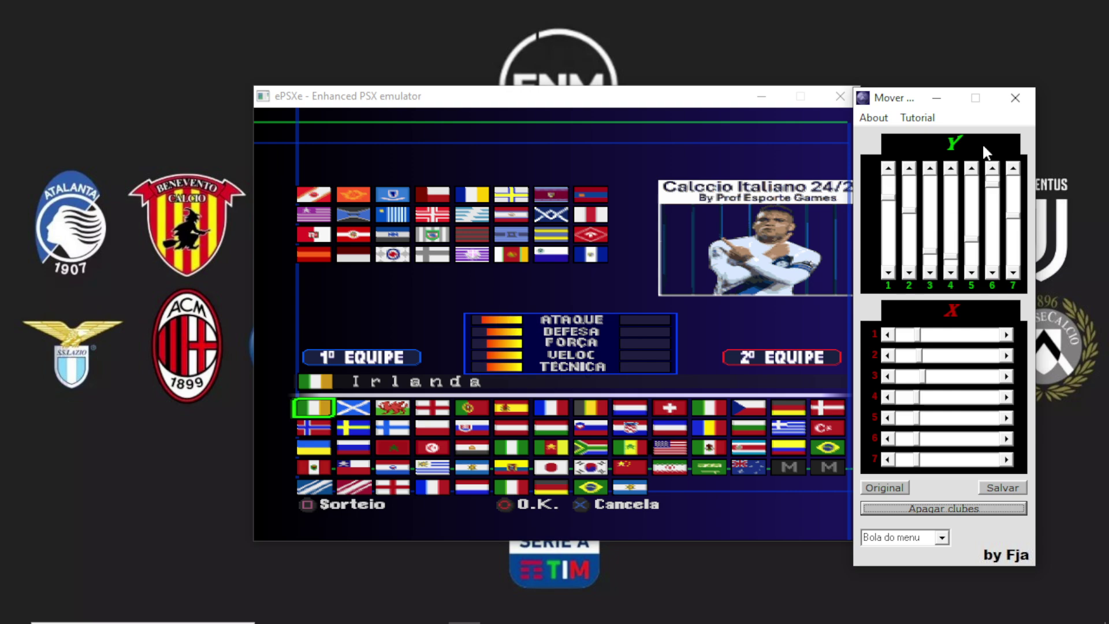
# - Close the mover tool, stop the game and relaunch Calccio 24.25.bin in the emulator
pyautogui.click(1015, 98)
pyautogui.press('Escape')
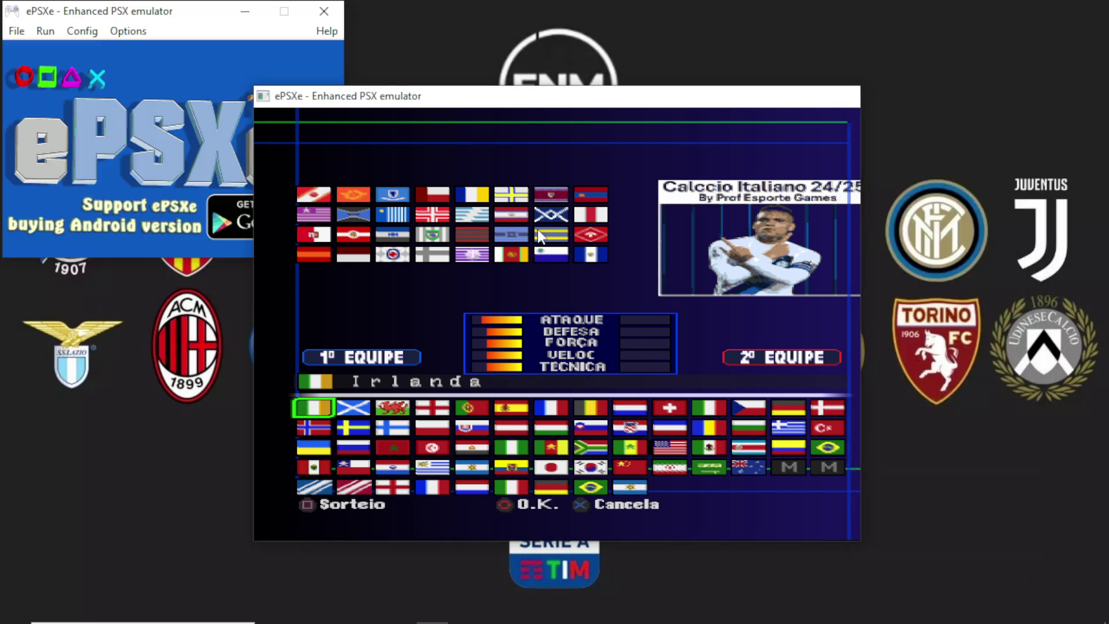
pyautogui.click(17, 32)
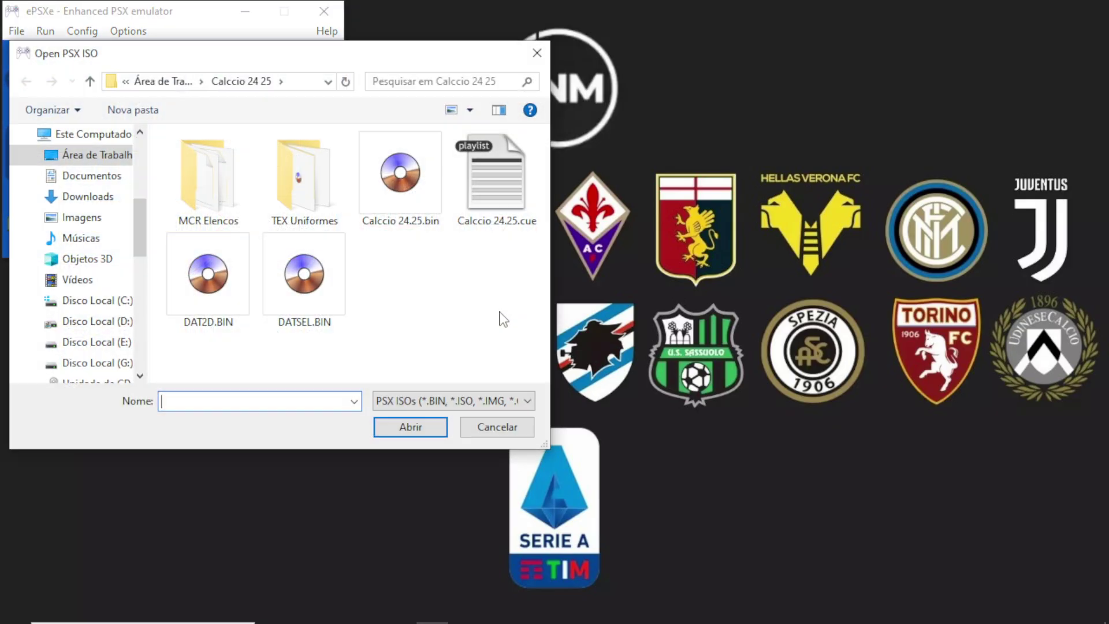
pyautogui.doubleClick(414, 204)
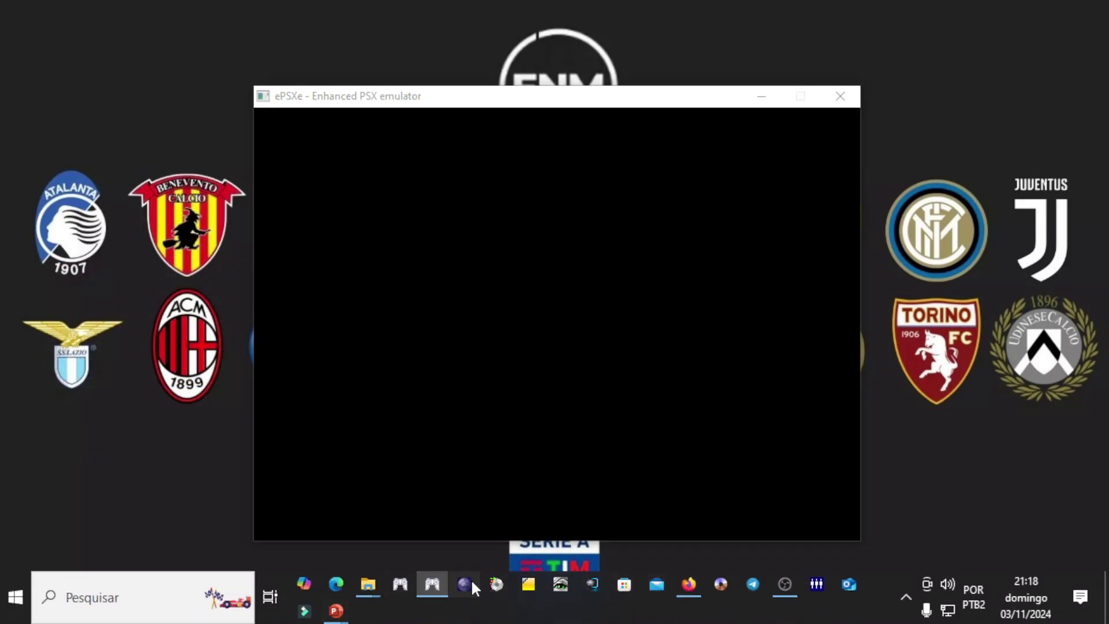
# - Load Calccio 24.25.bin into the mover tool again and place its window beside the running emulator
pyautogui.click(467, 584)
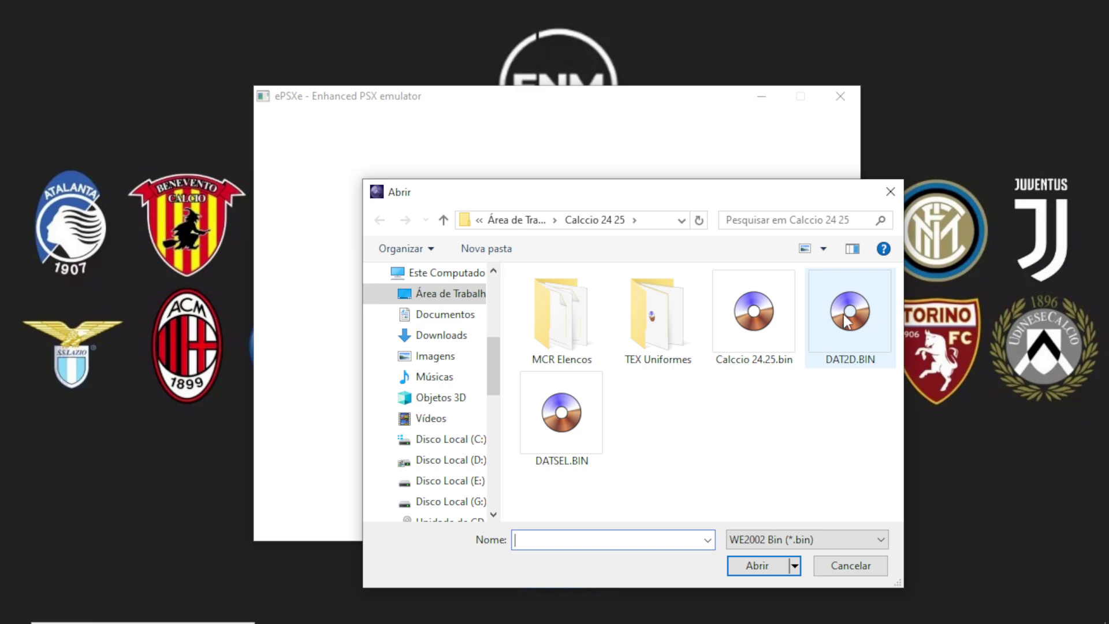
pyautogui.doubleClick(780, 314)
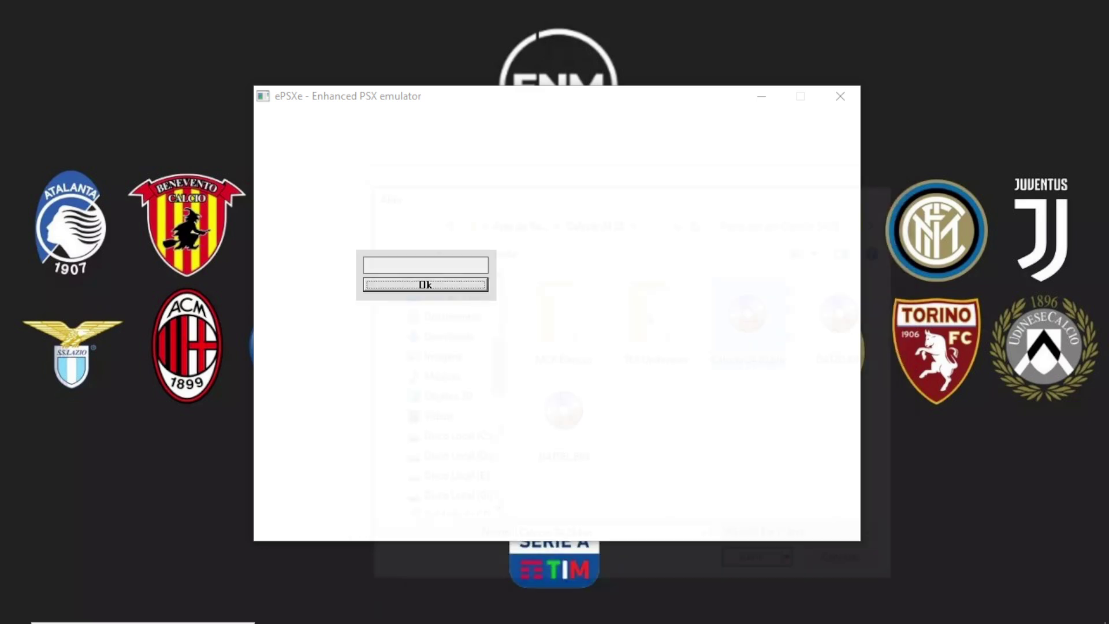
pyautogui.click(420, 288)
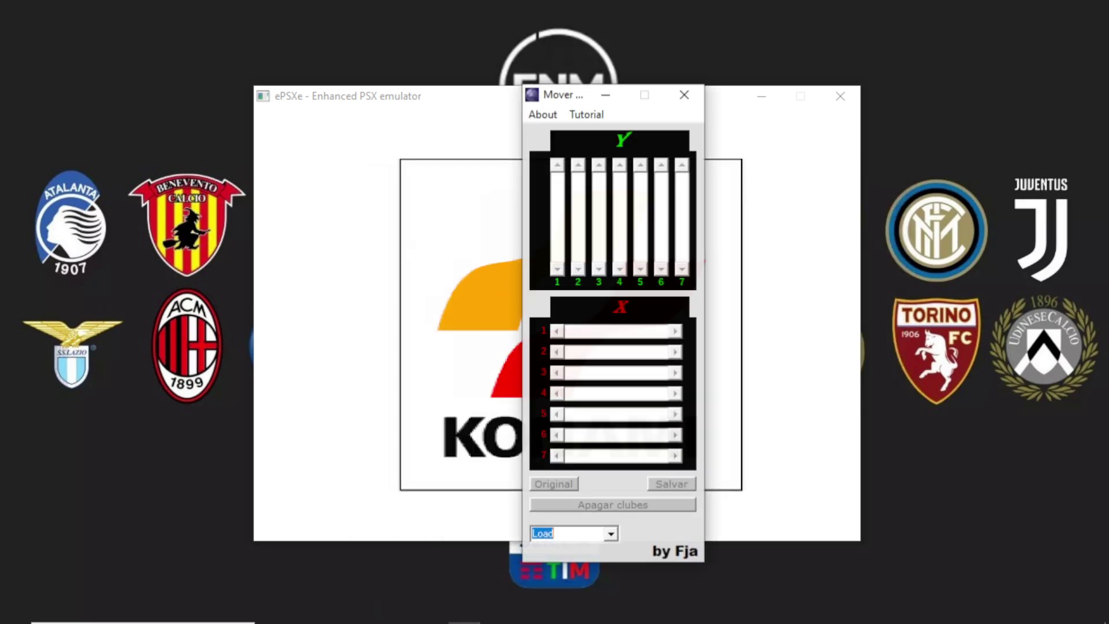
pyautogui.moveTo(553, 95); pyautogui.dragTo(912, 67)
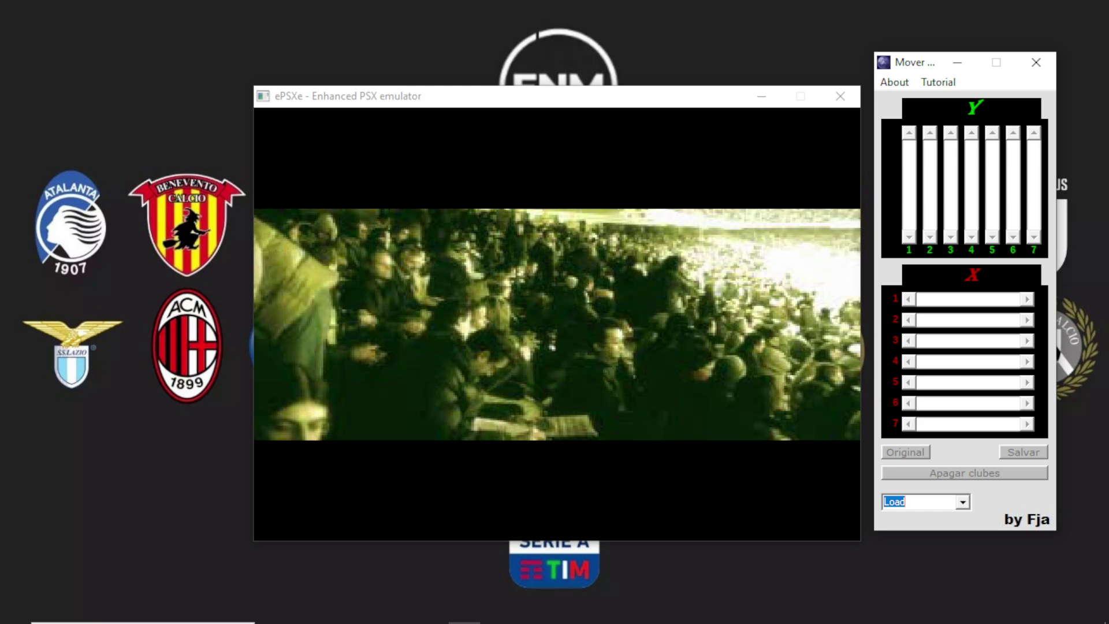
# - Skip the game intro in the emulator and proceed through the memory card check to the team selection screen
pyautogui.click(557, 324)
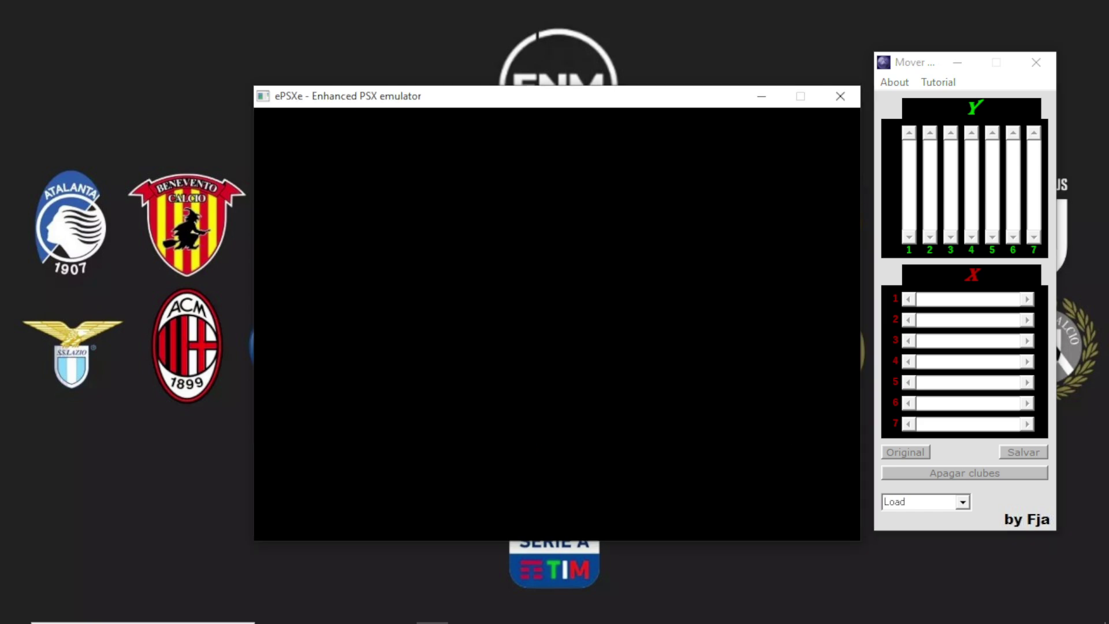
pyautogui.press('Return')
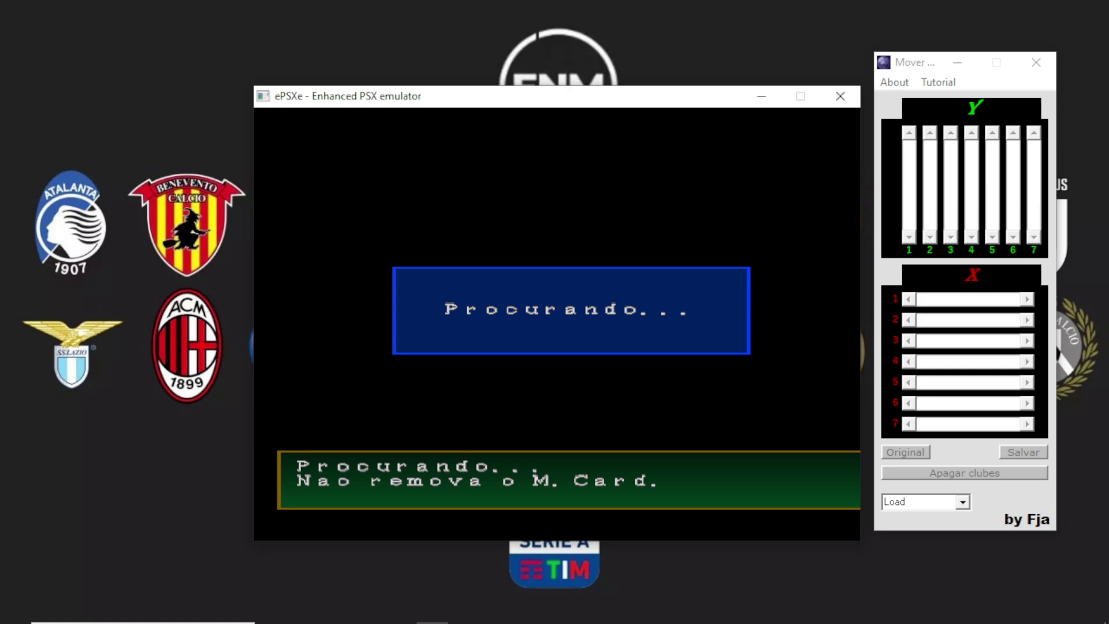
pyautogui.press('x')
pyautogui.press('x')
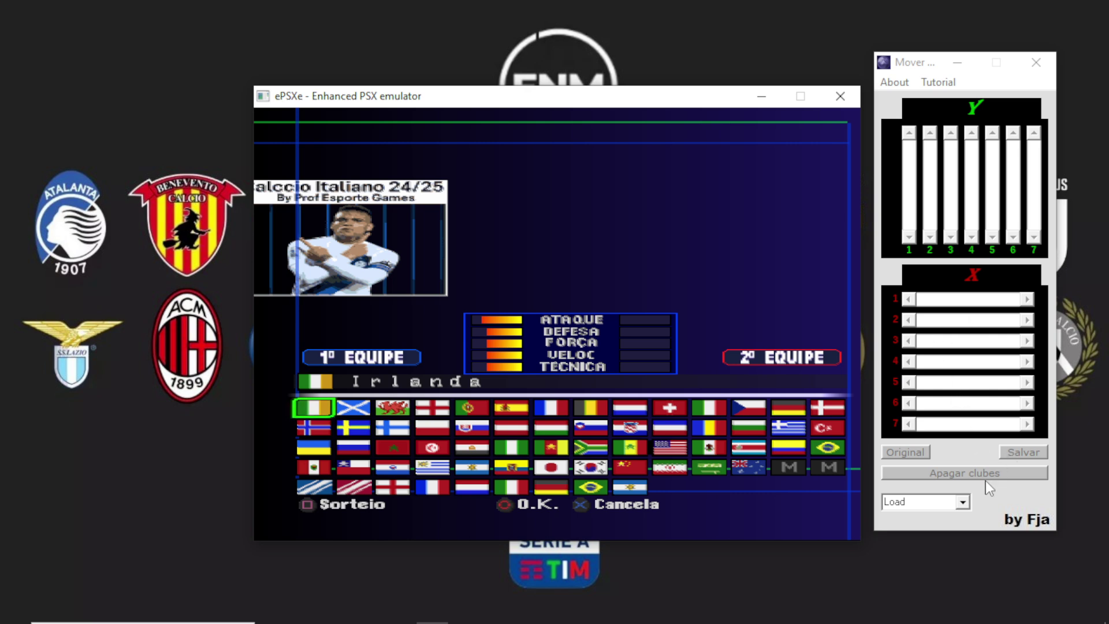
# - Load the "Bola do menu" positions, centre the menu picture horizontally with the X 2 slider and save the change
pyautogui.click(963, 502)
pyautogui.click(951, 516)
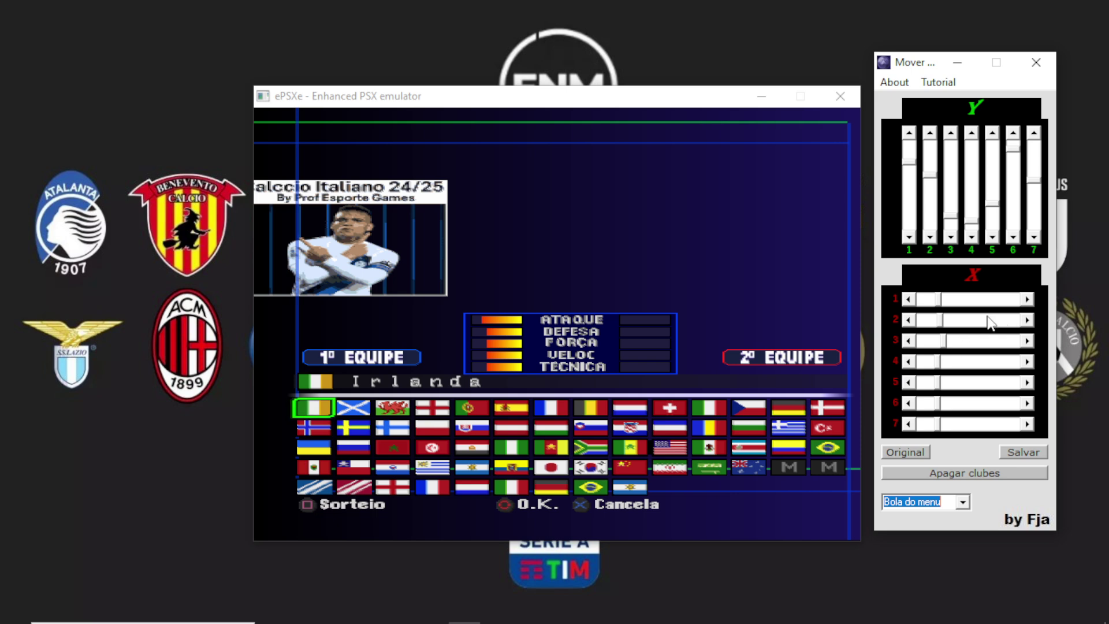
pyautogui.moveTo(939, 321); pyautogui.dragTo(1028, 322)
pyautogui.click(1028, 320)
pyautogui.click(1027, 320)
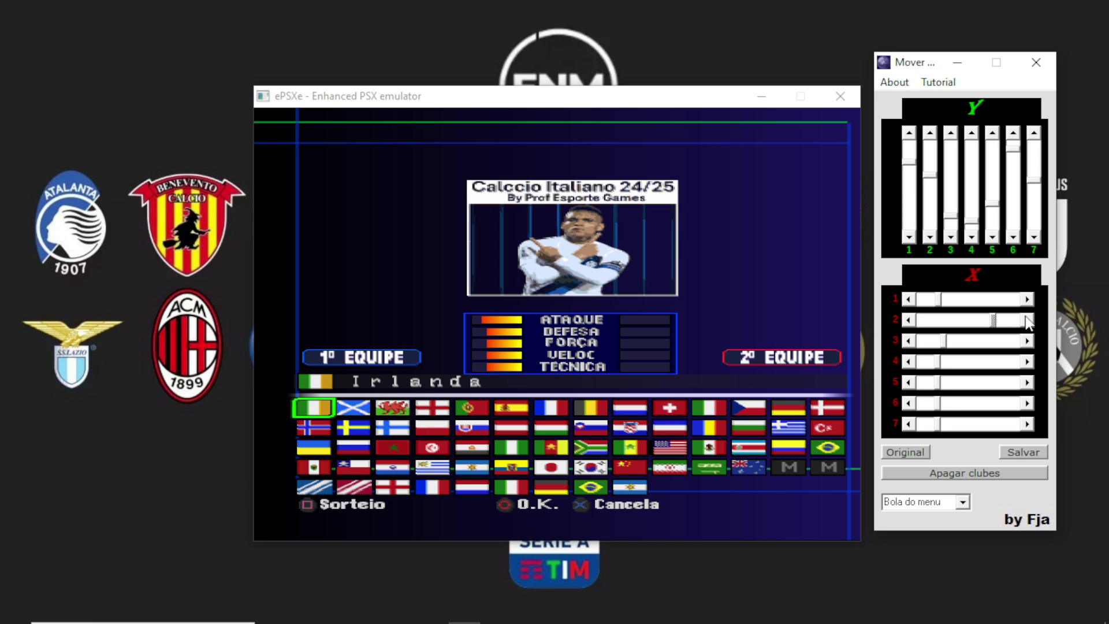
pyautogui.click(908, 321)
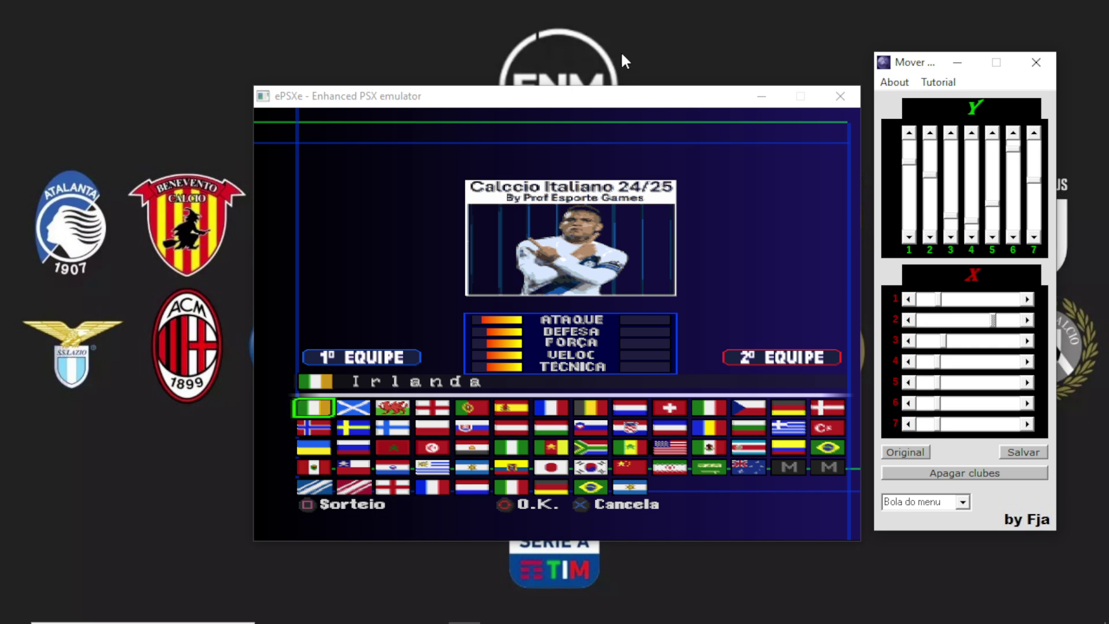
pyautogui.click(1016, 453)
pyautogui.click(578, 380)
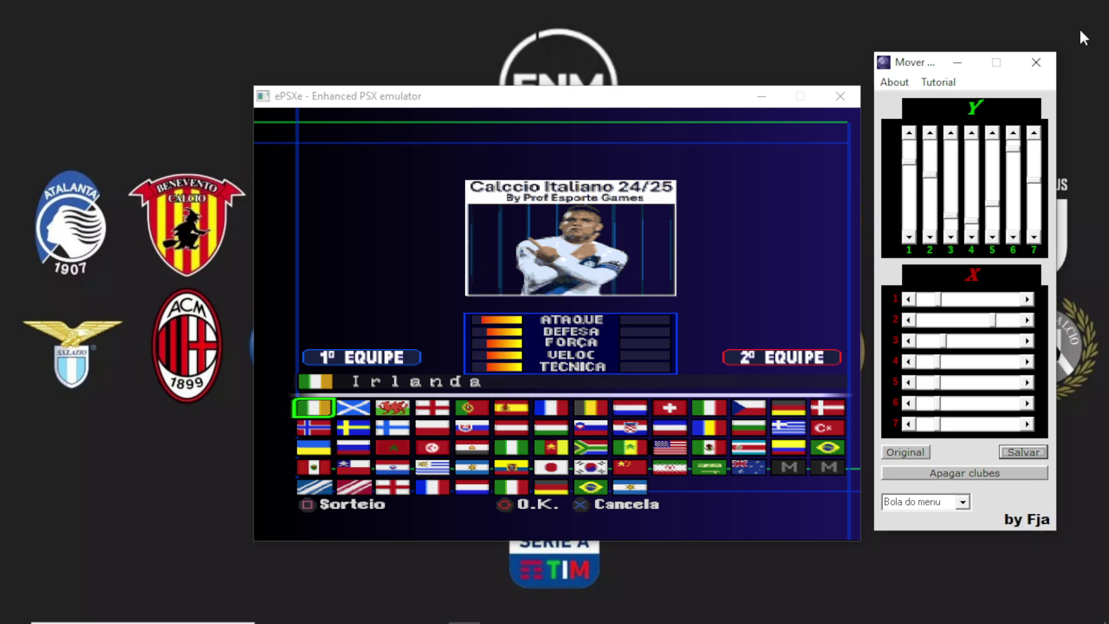
# - Close the mover tool, stop the running game and exit the emulator
pyautogui.click(1036, 63)
pyautogui.press('Escape')
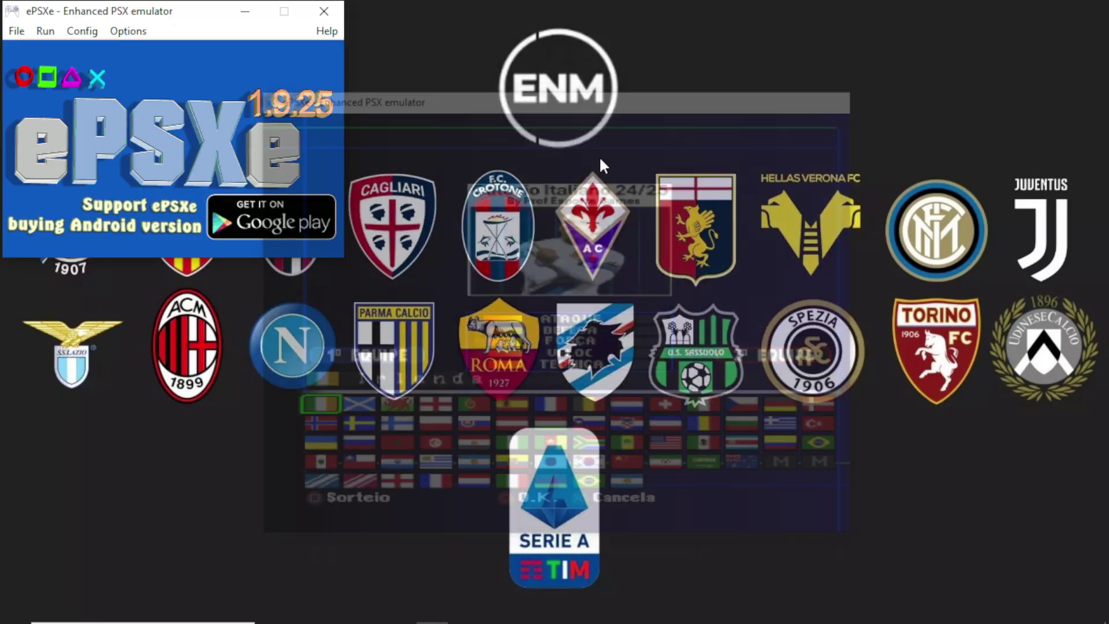
pyautogui.click(12, 31)
pyautogui.click(47, 157)
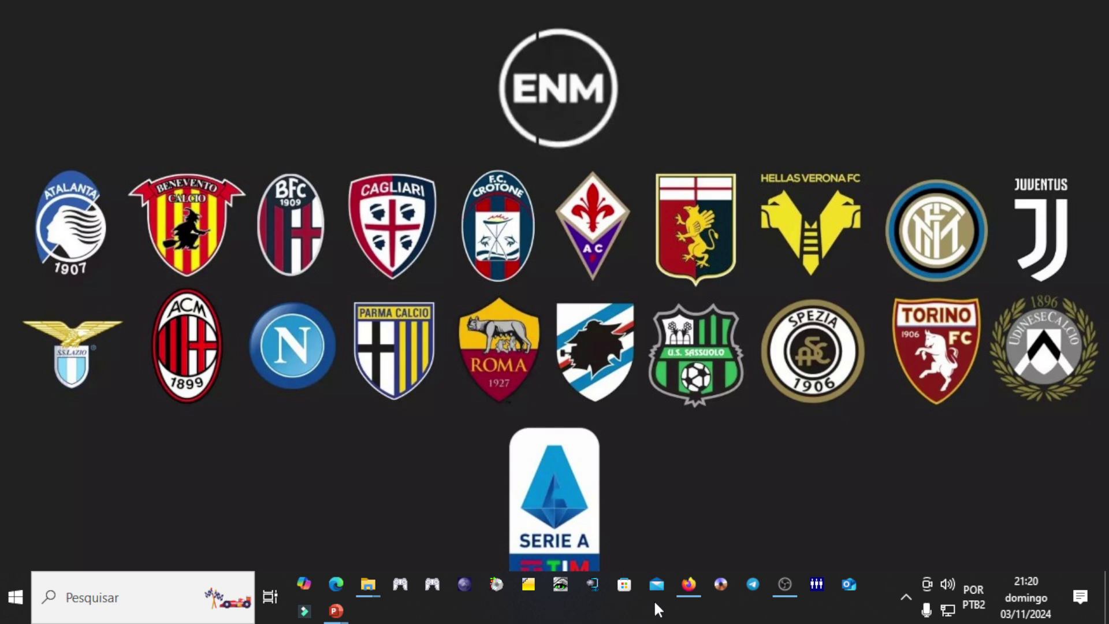
# - Open WE Compressor for compressing and browse the Calccio 24 25 folder for the image data file
pyautogui.moveTo(690, 585)
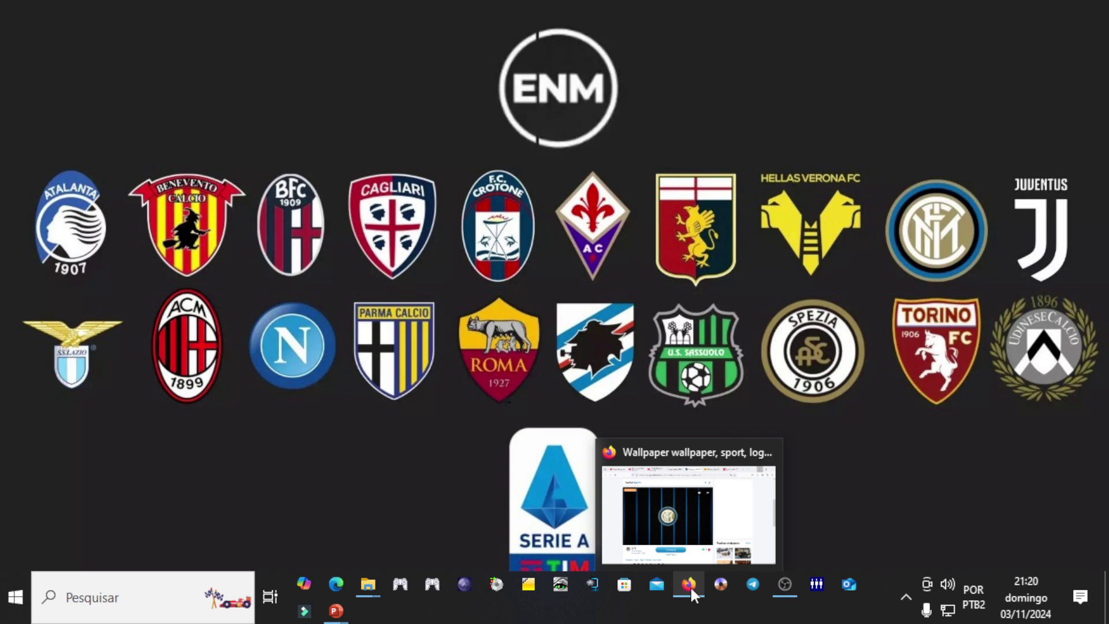
pyautogui.click(594, 585)
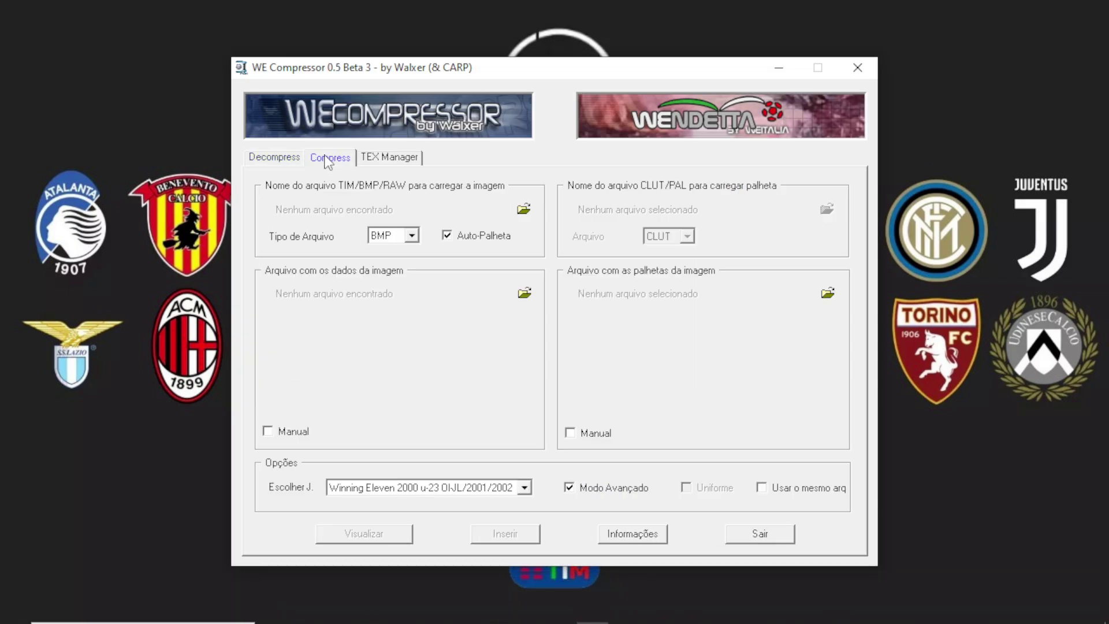
pyautogui.click(524, 293)
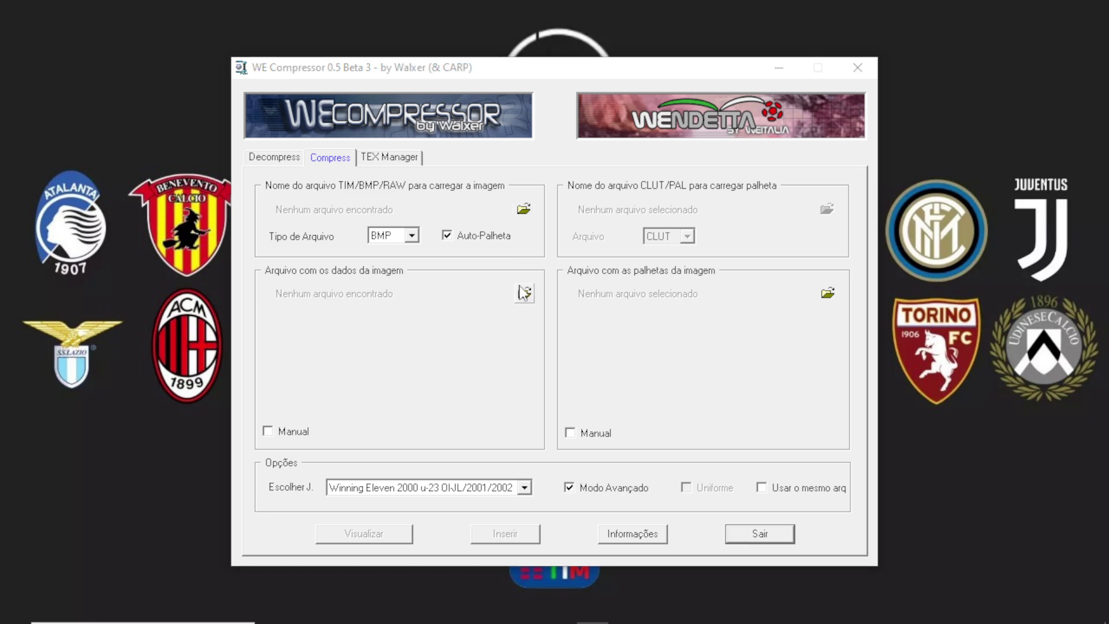
pyautogui.scroll(-3, 585, 322)
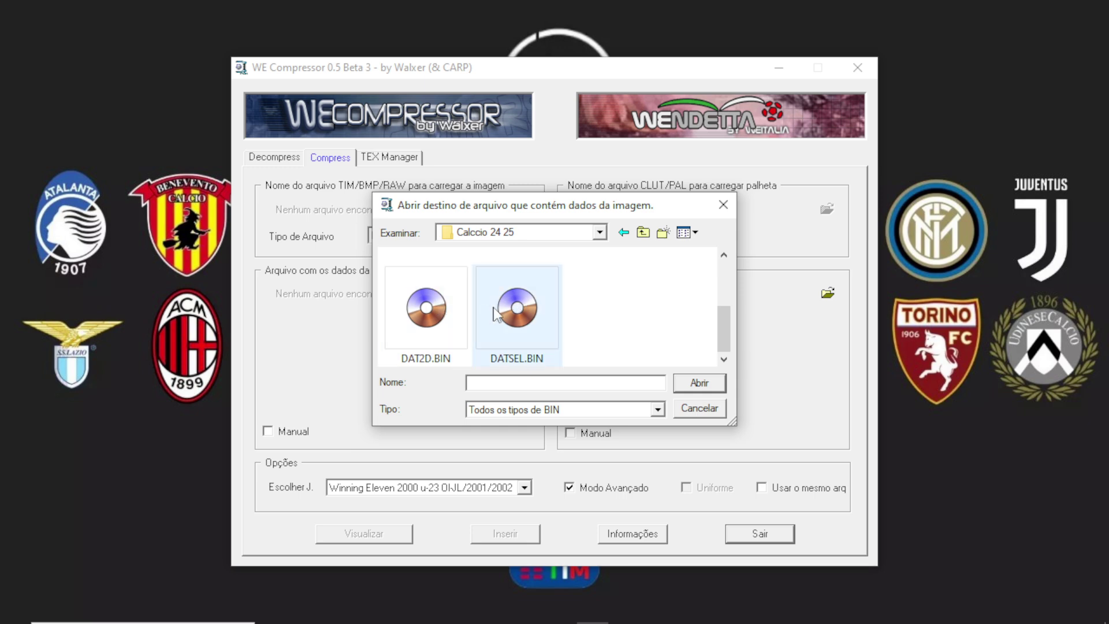
# - Switch to the Calccio 24 25 folder in File Explorer and display its contents as large icons
pyautogui.moveTo(758, 607)
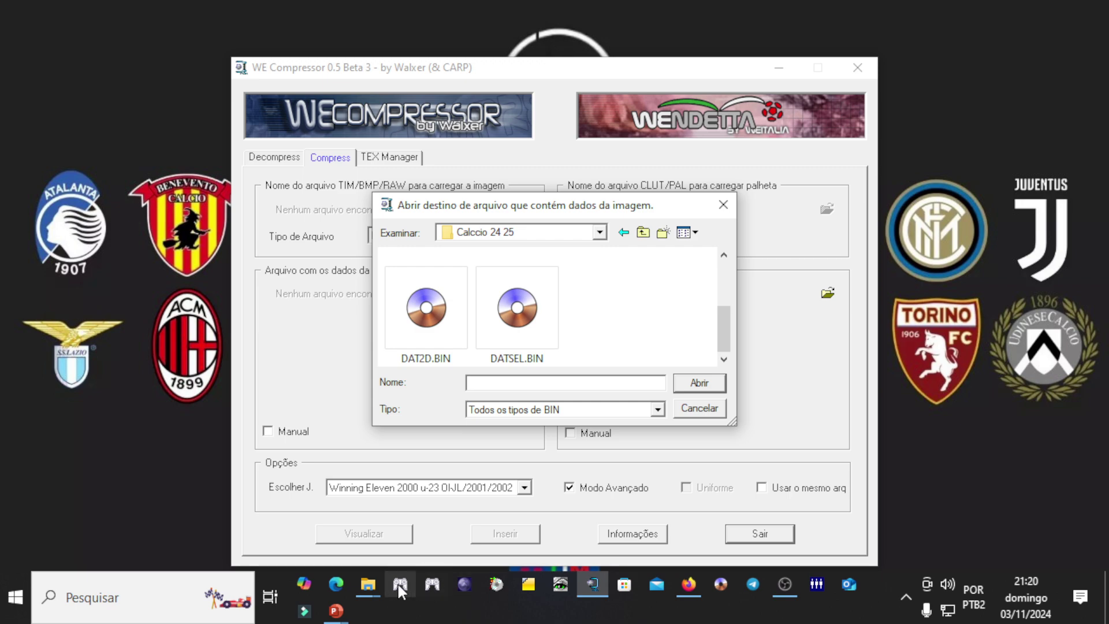
pyautogui.moveTo(370, 584)
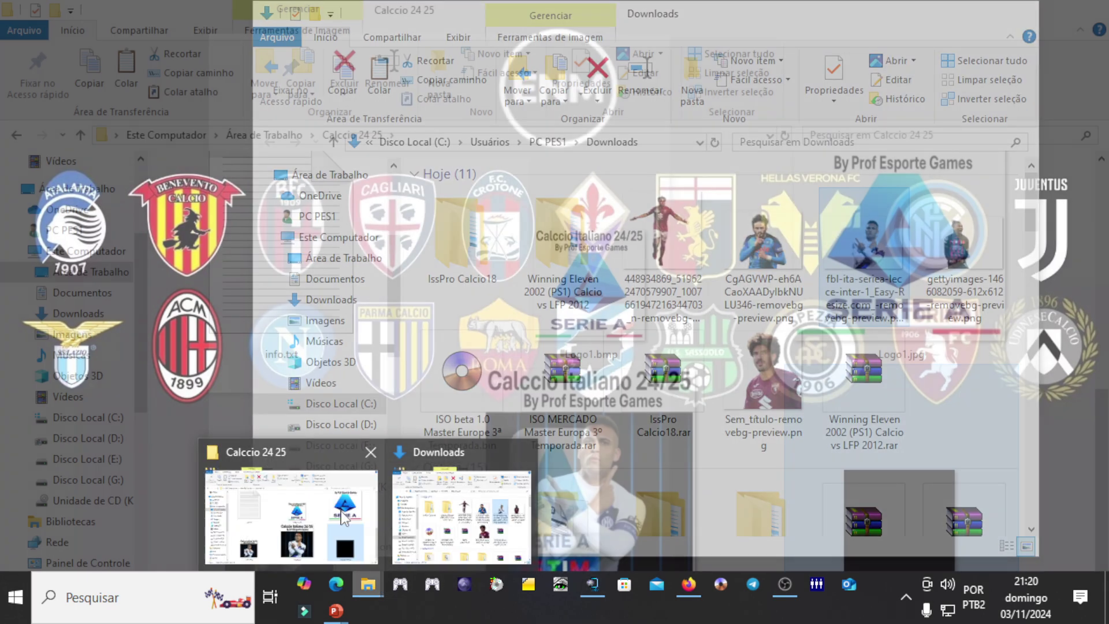
pyautogui.scroll(3, 721, 477)
pyautogui.scroll(3, 721, 478)
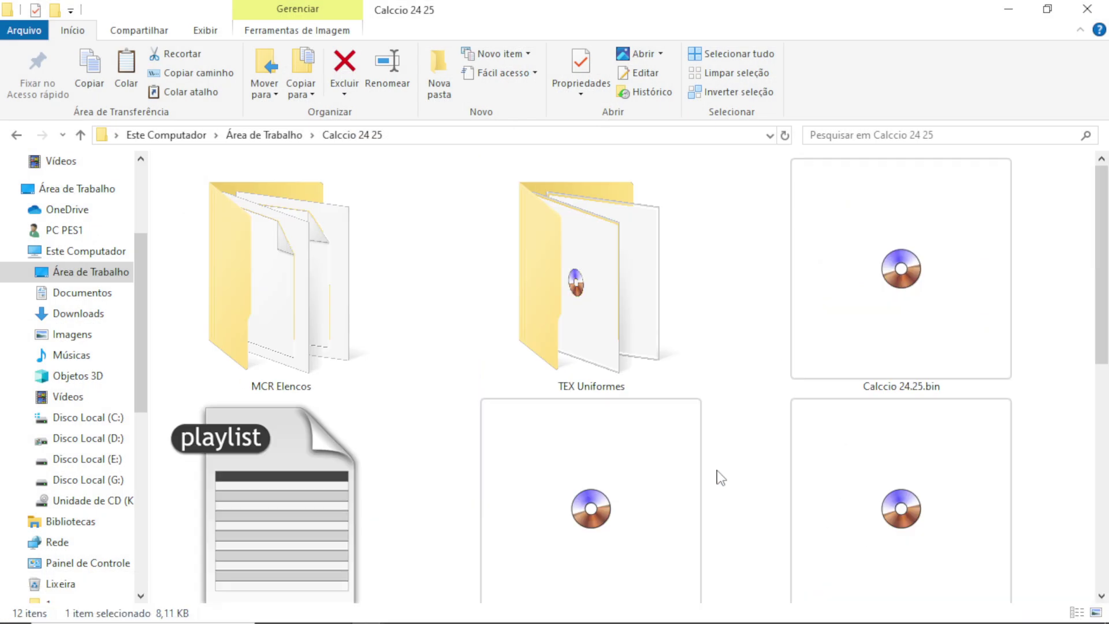
pyautogui.rightClick(753, 309)
pyautogui.moveTo(781, 331)
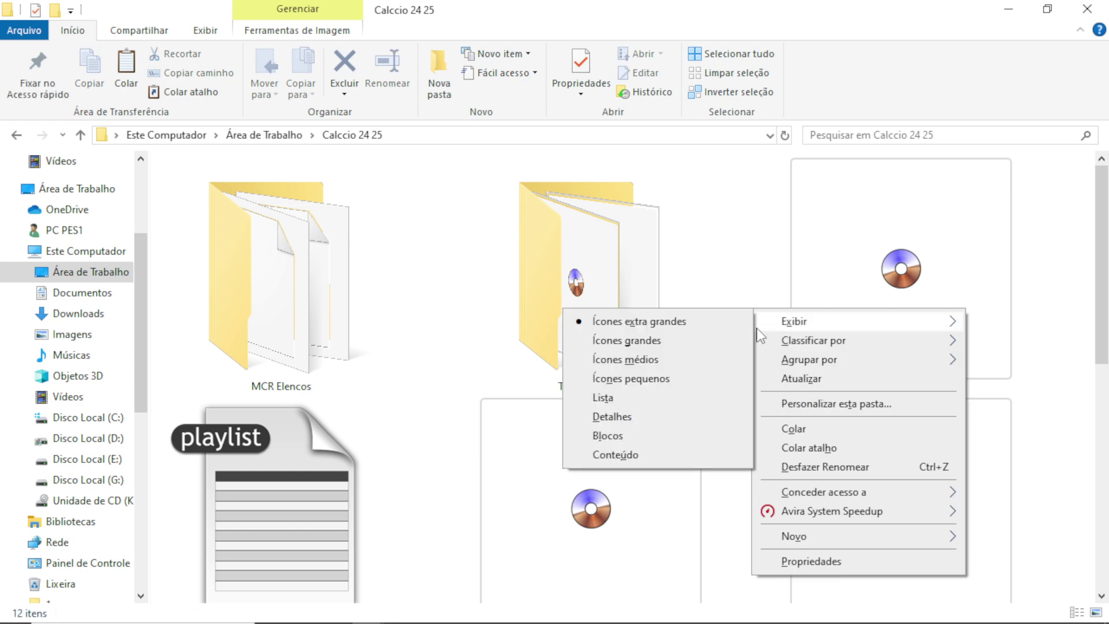
pyautogui.click(648, 344)
pyautogui.moveTo(705, 278); pyautogui.dragTo(576, 214)
# - Create a new folder named "Dat Logo Lautaro" inside the Calccio 24 25 folder
pyautogui.rightClick(741, 417)
pyautogui.moveTo(775, 386)
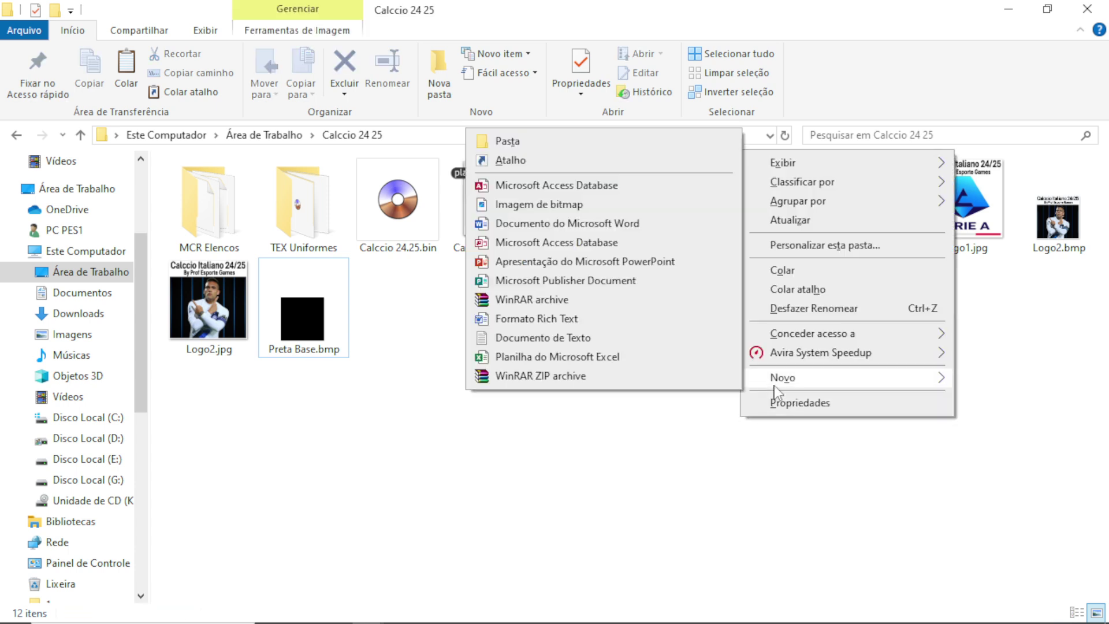
pyautogui.click(531, 144)
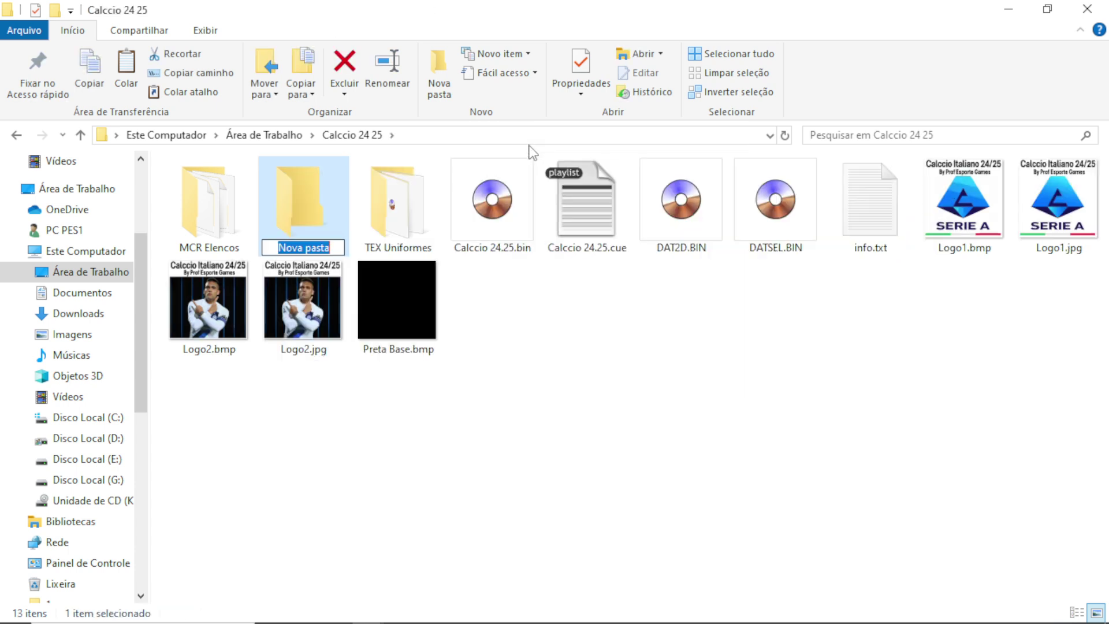
pyautogui.write('Dat')
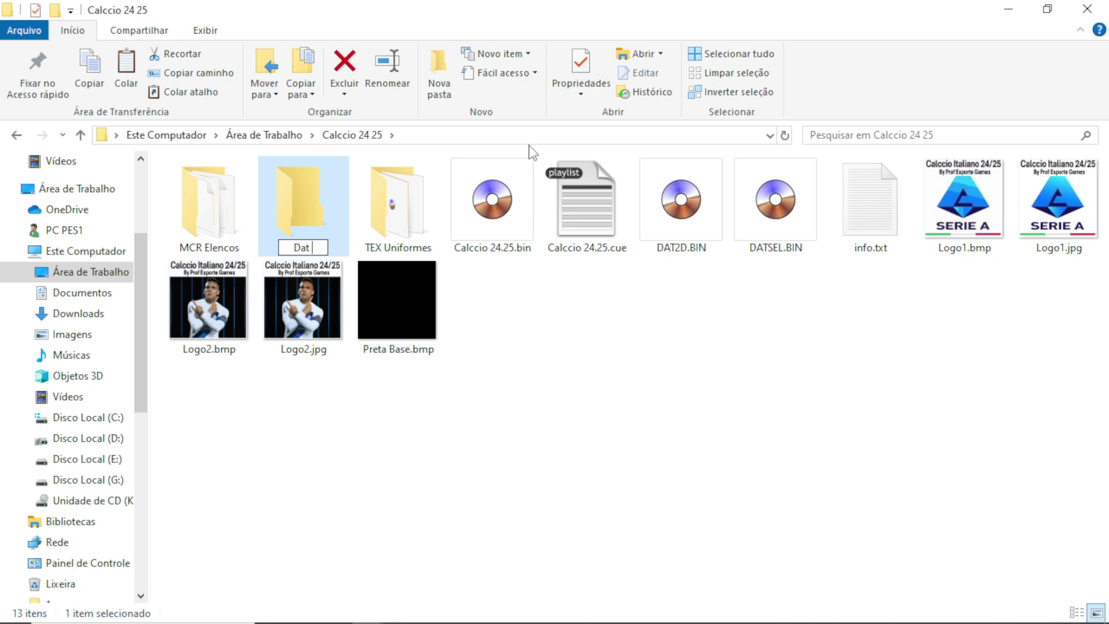
pyautogui.write(' Logo Lau')
pyautogui.write('taro')
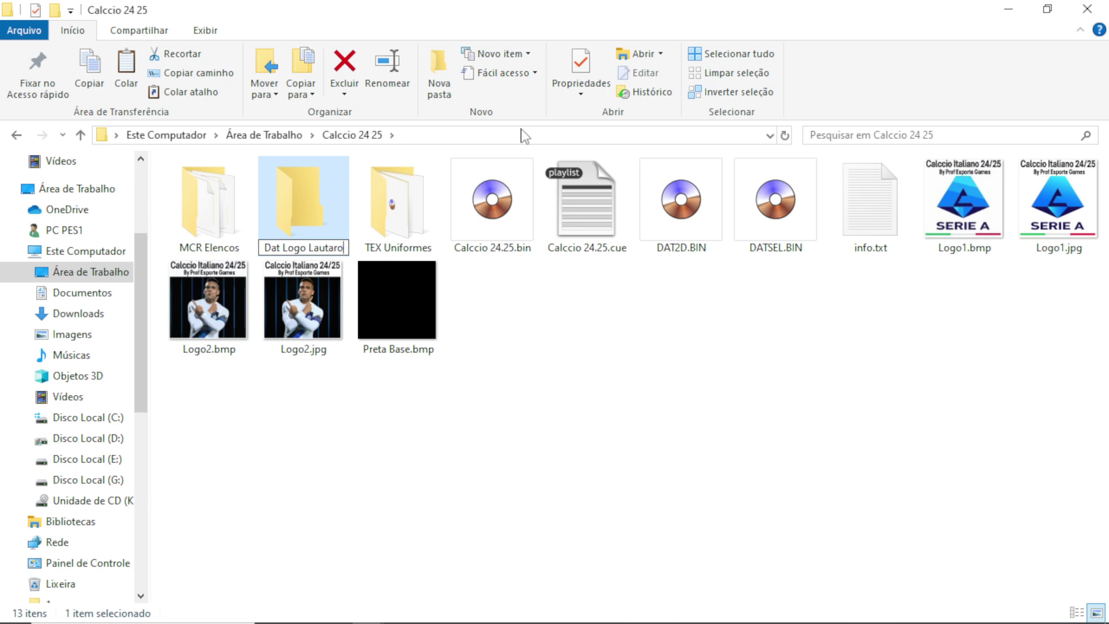
pyautogui.click(324, 204)
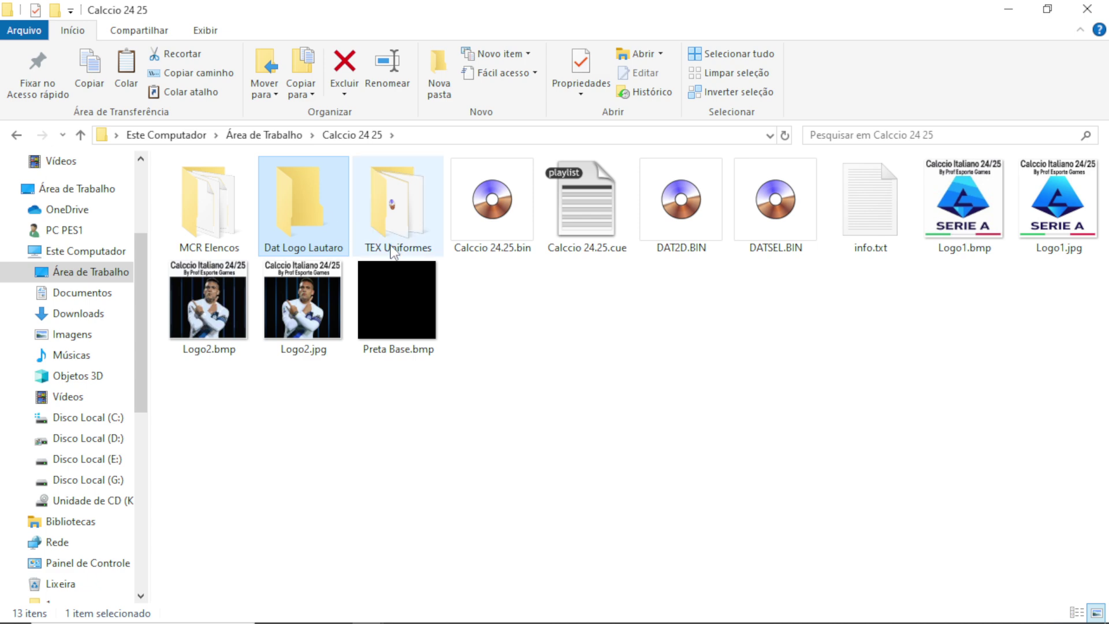
# - Duplicate DAT2D.BIN and DATSEL.BIN within the Calccio 24 25 folder and check inside the Dat Logo Lautaro folder
pyautogui.click(680, 235)
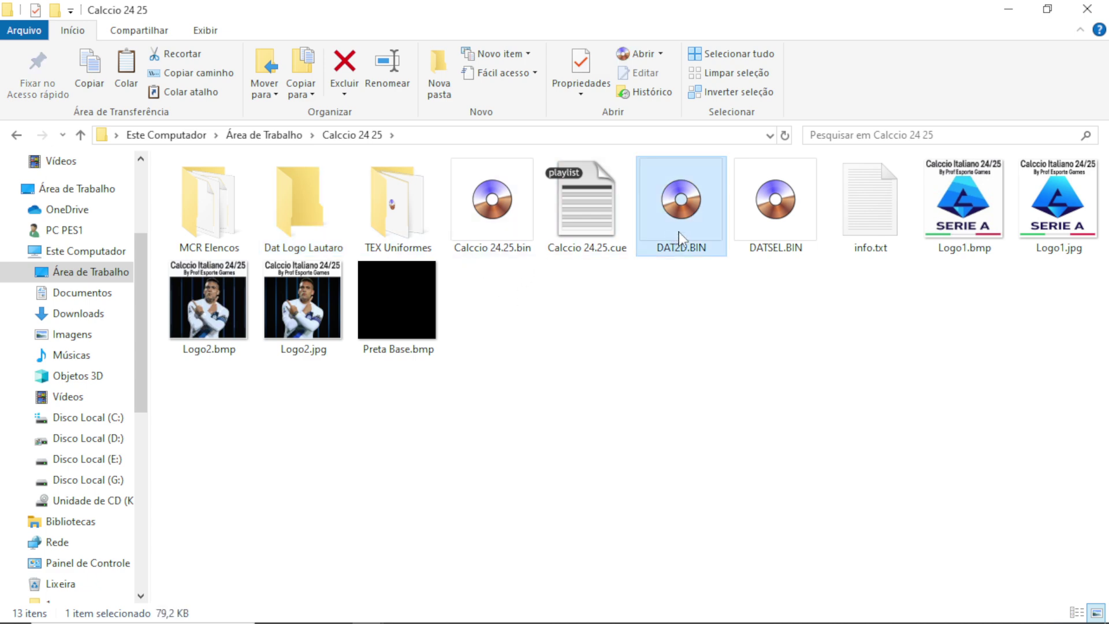
pyautogui.keyDown('shift'); pyautogui.click(754, 234); pyautogui.keyUp('shift')
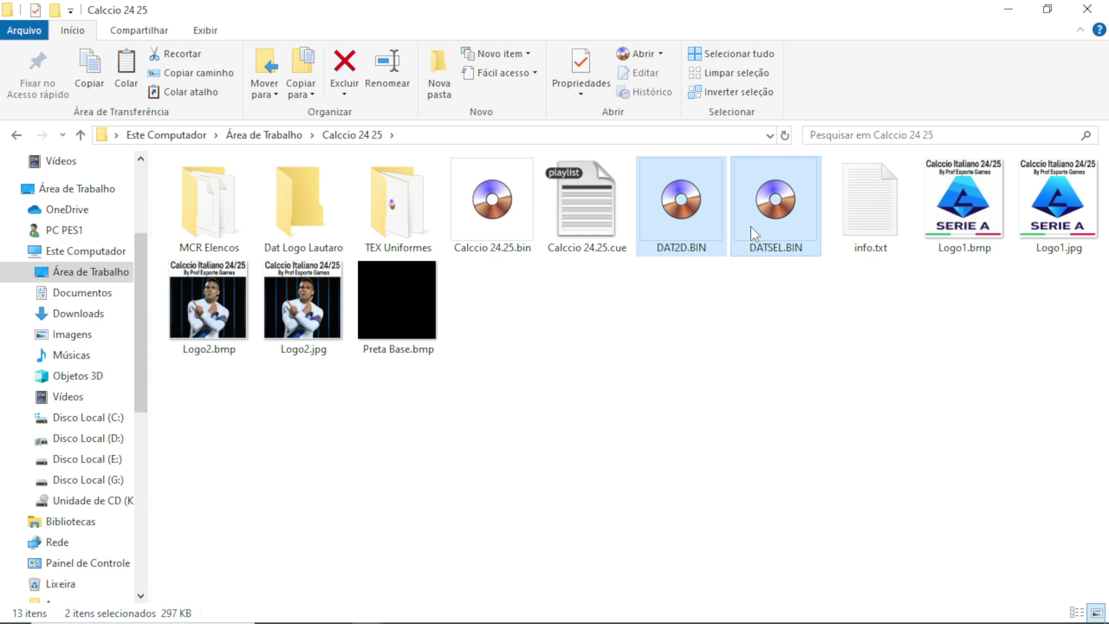
pyautogui.click(313, 217)
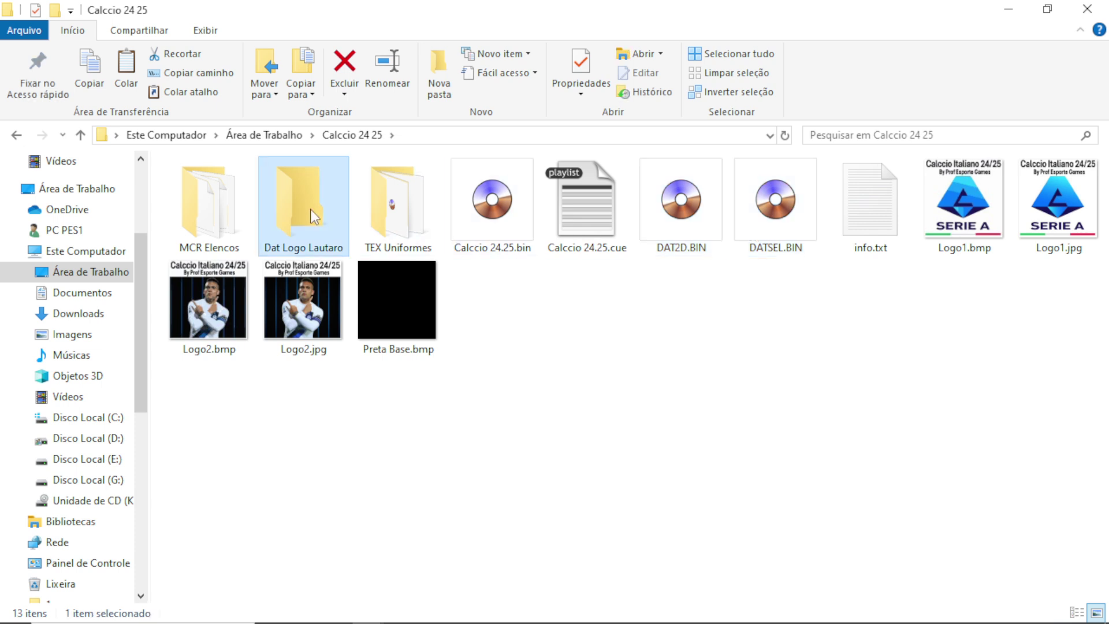
pyautogui.hotkey('ctrl', 'v')
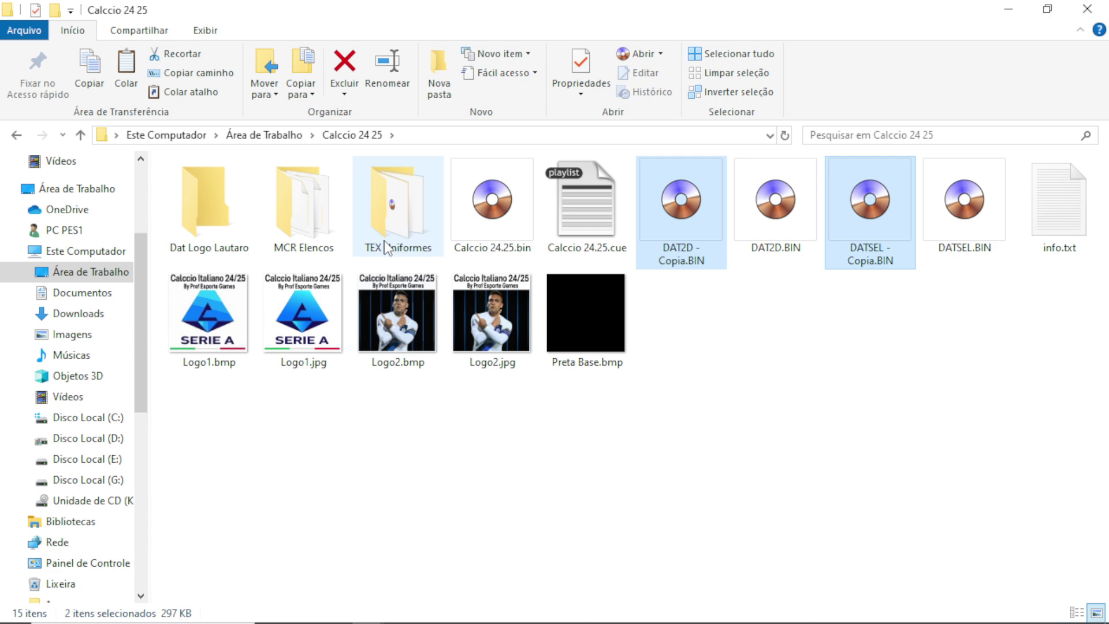
pyautogui.doubleClick(221, 210)
pyautogui.click(77, 134)
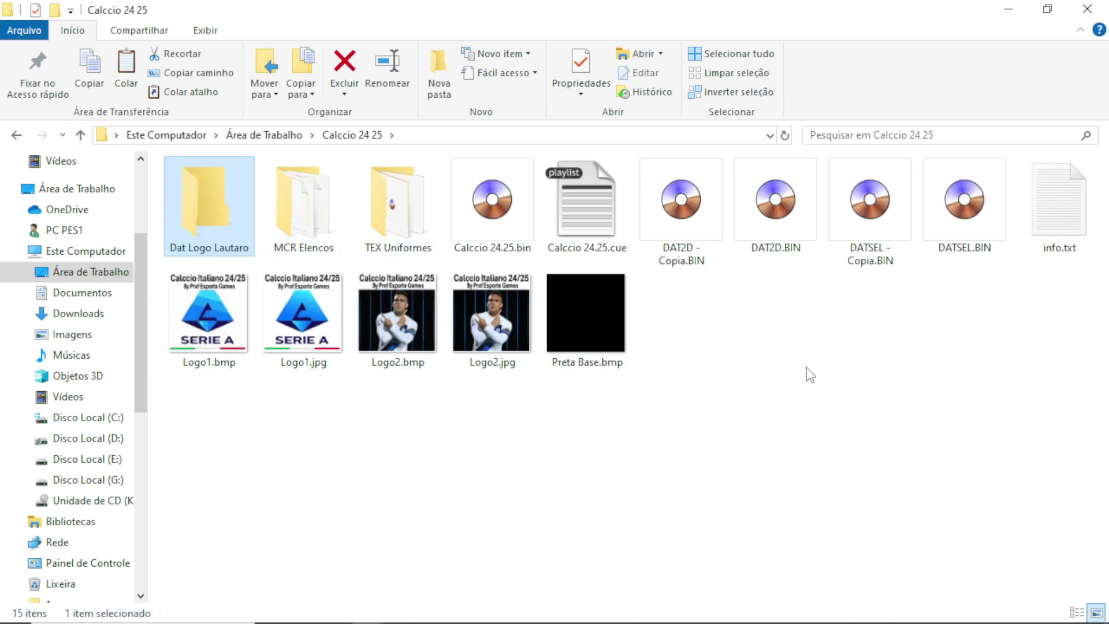
# - Move the copies of DAT2D.BIN and DATSEL.BIN into Dat Logo Lautaro, then return to WE Compressor and cancel its file selection
pyautogui.click(870, 266)
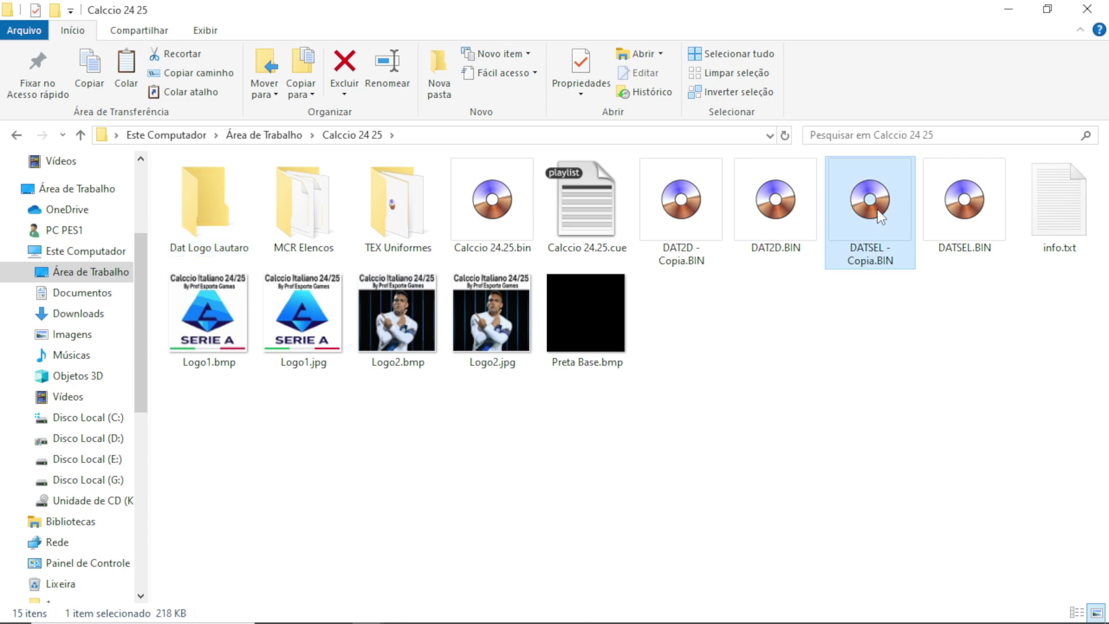
pyautogui.keyDown('ctrl'); pyautogui.click(701, 237); pyautogui.keyUp('ctrl')
pyautogui.moveTo(700, 237); pyautogui.dragTo(219, 236)
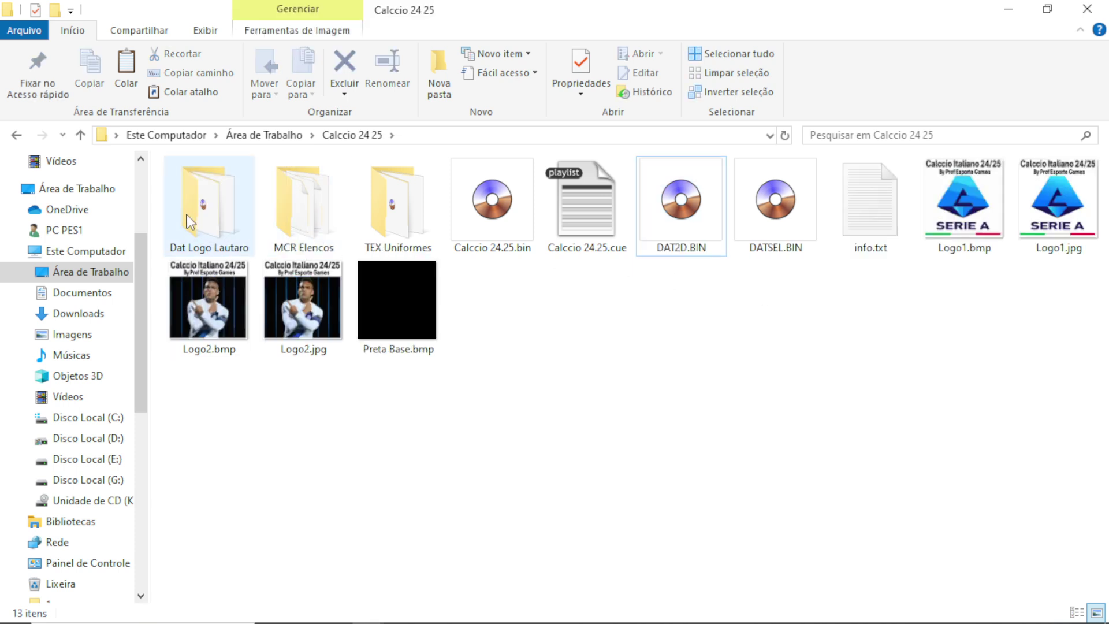
pyautogui.click(1009, 9)
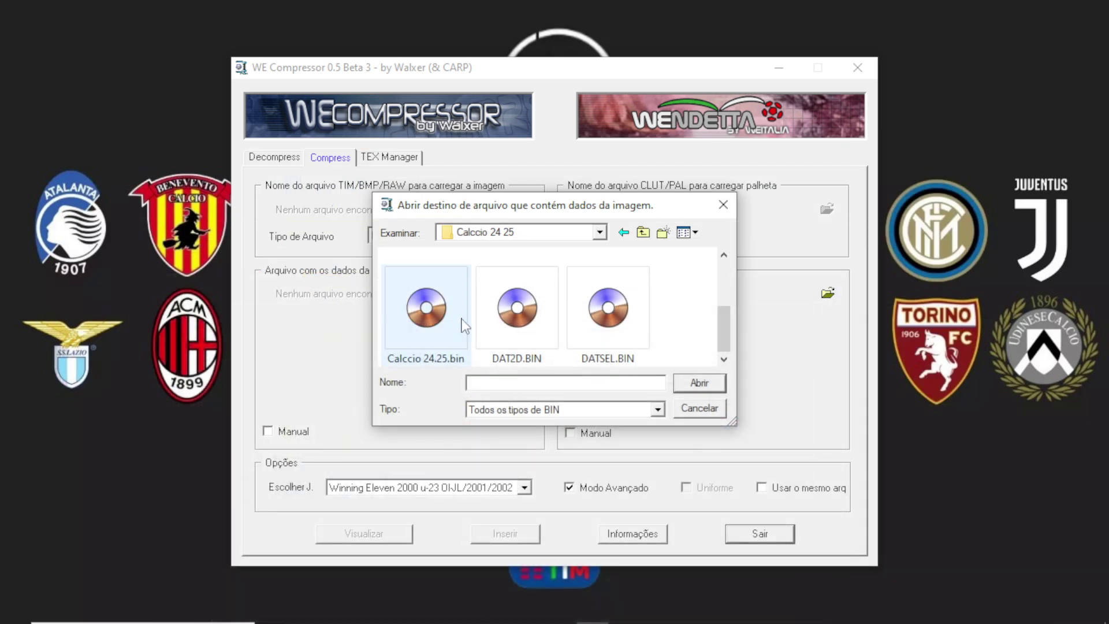
pyautogui.click(723, 205)
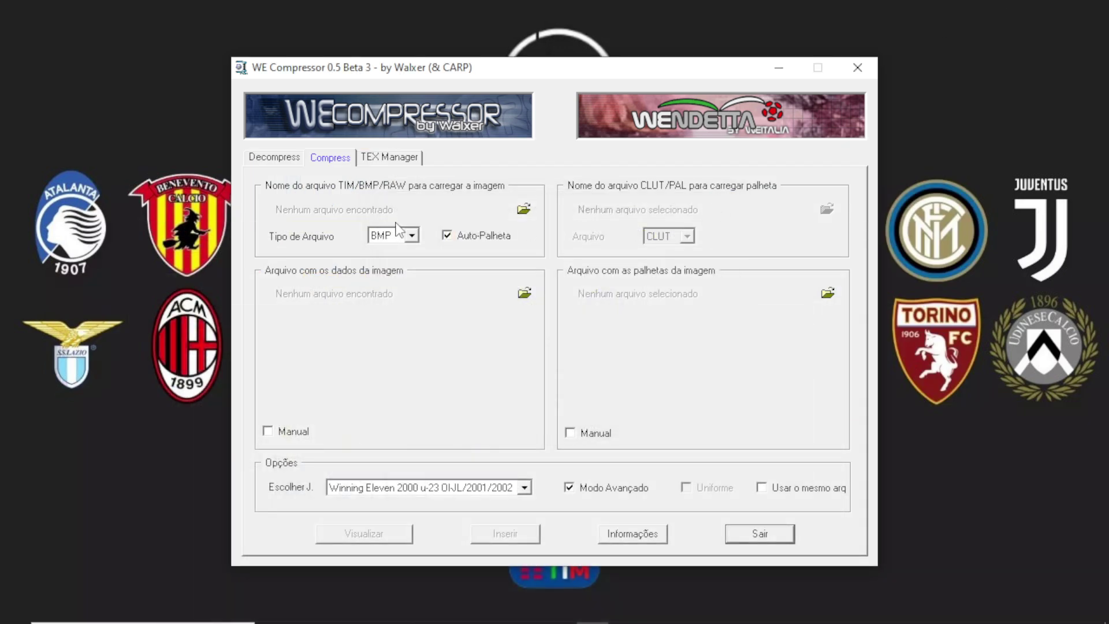
# - Load DATSEL.BIN as the image data file and DAT2D.BIN as the palette file from the Calccio 24 25 folder
pyautogui.click(524, 293)
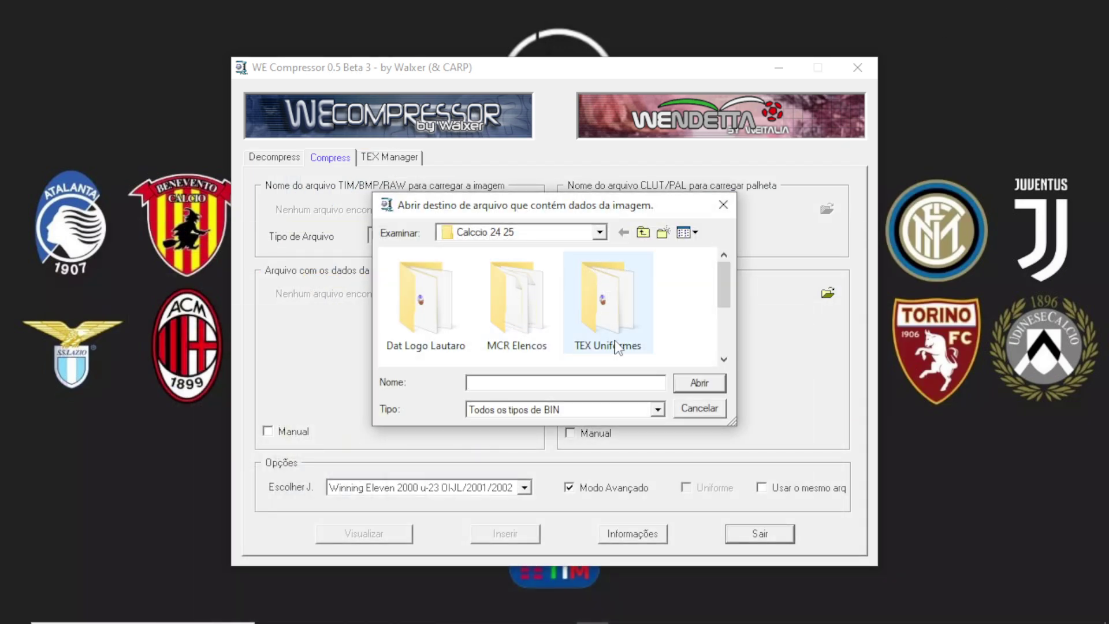
pyautogui.scroll(-2, 616, 345)
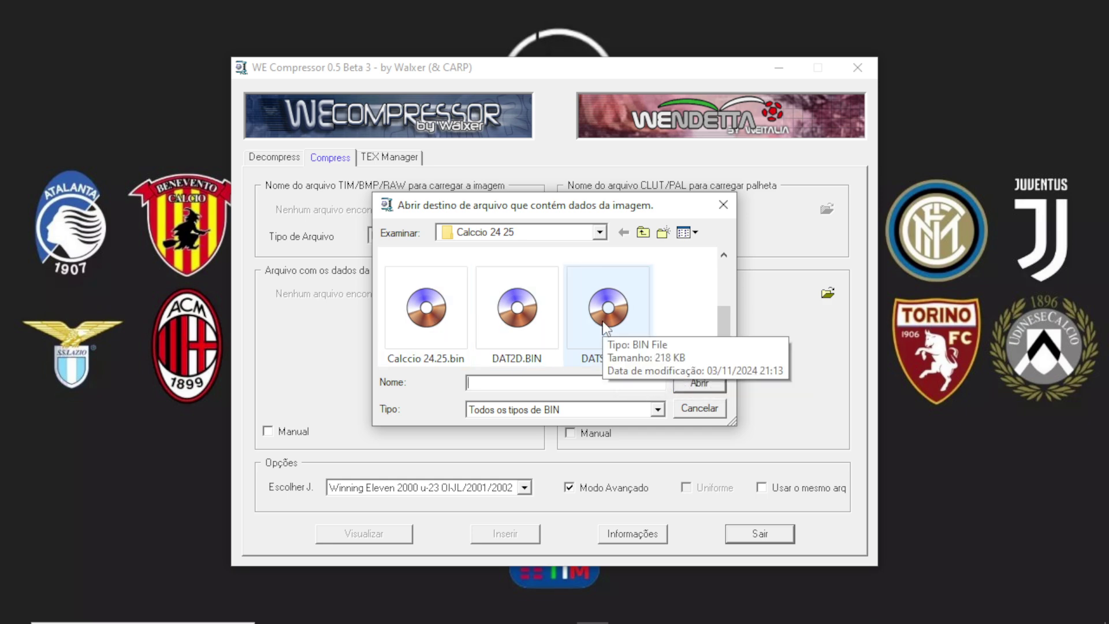
pyautogui.doubleClick(606, 328)
pyautogui.click(828, 293)
pyautogui.scroll(-2, 557, 327)
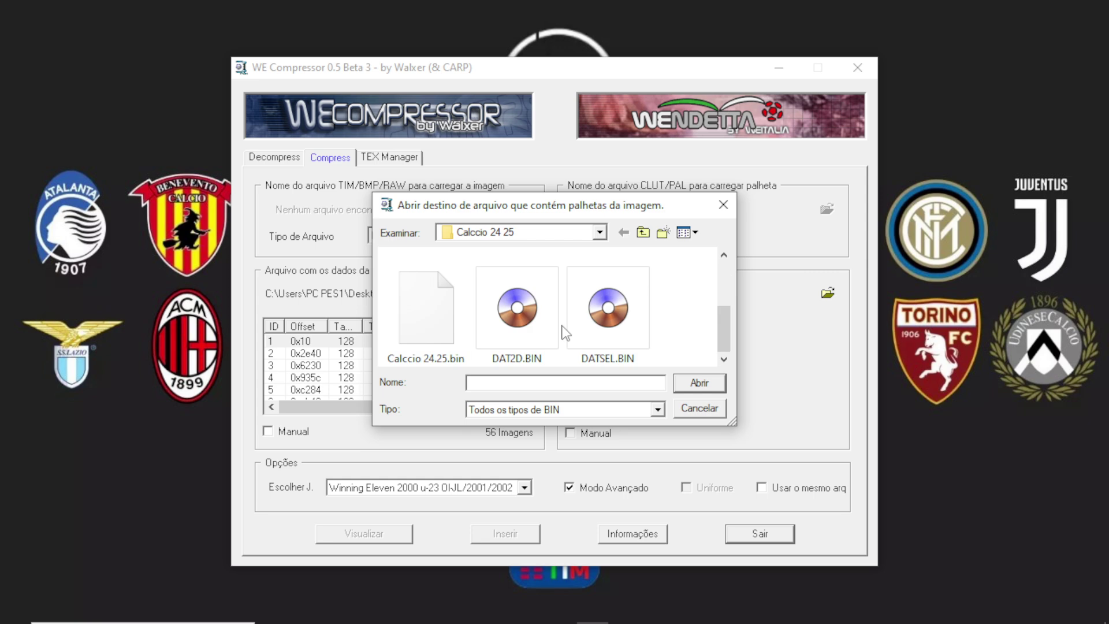
pyautogui.doubleClick(513, 323)
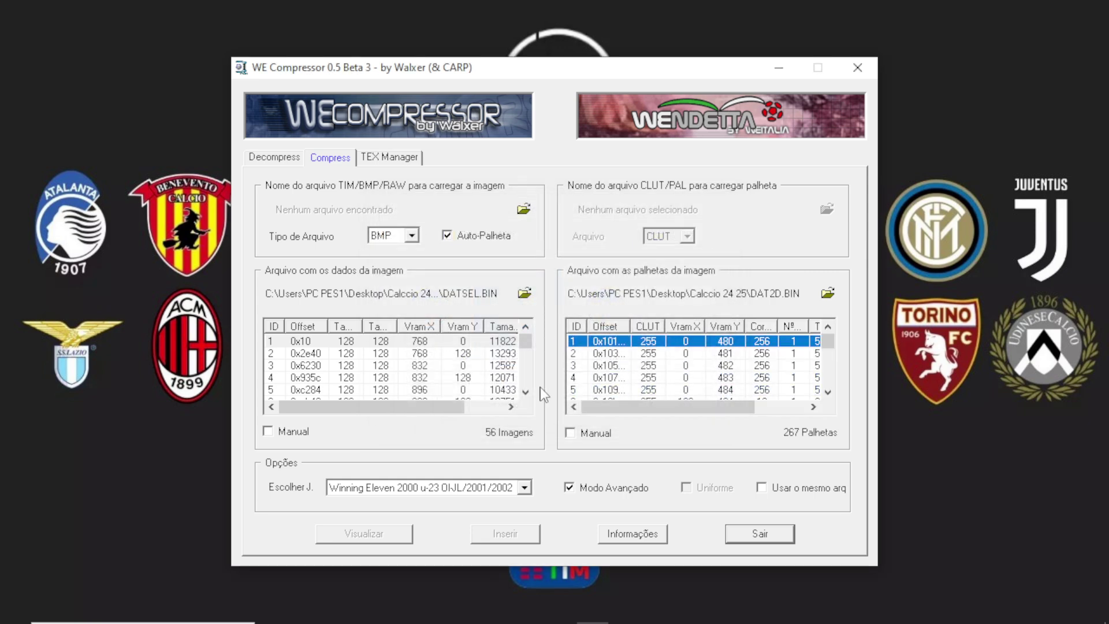
# - Select image entry 14 of DATSEL.BIN and palette entry 152 of DAT2D.BIN as the insertion targets
pyautogui.click(526, 393)
pyautogui.click(526, 393)
pyautogui.click(525, 393)
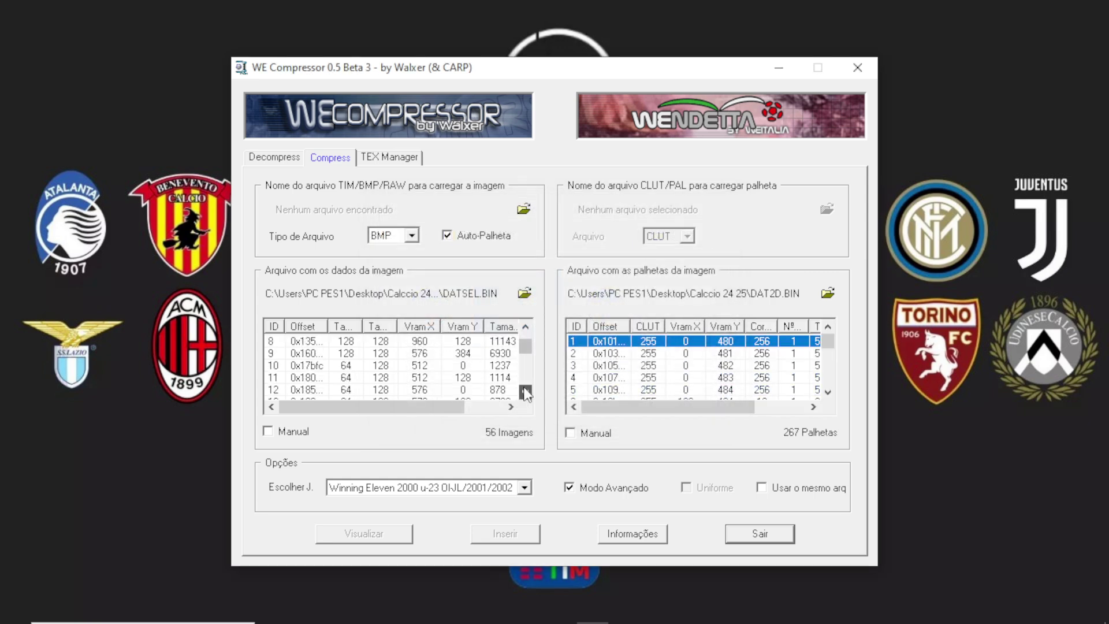
pyautogui.click(526, 393)
pyautogui.click(306, 378)
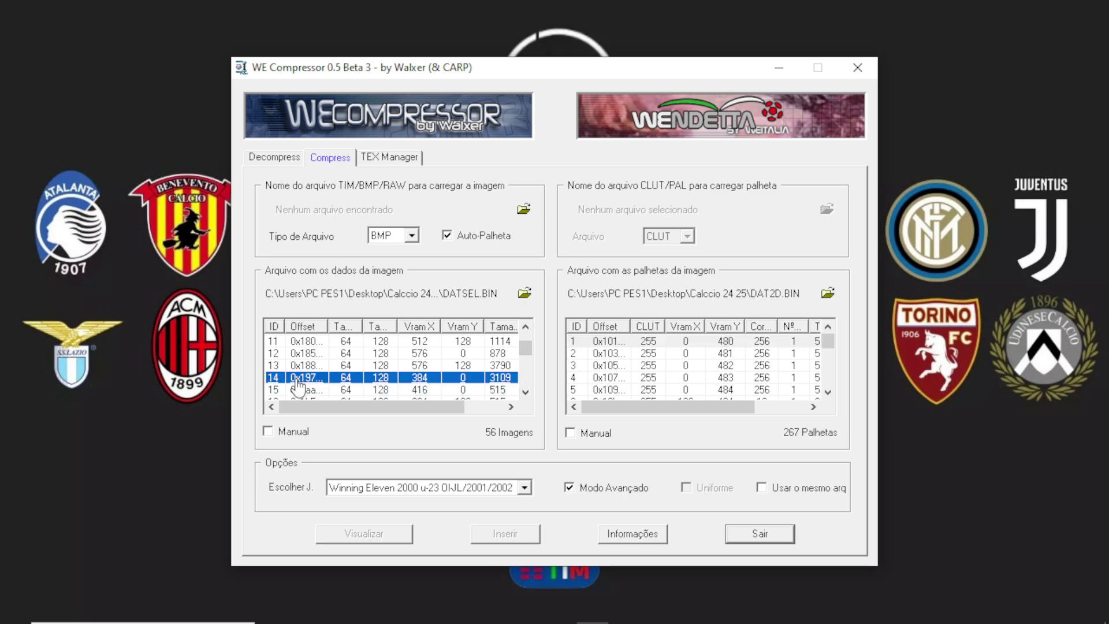
pyautogui.moveTo(828, 341); pyautogui.dragTo(834, 366)
pyautogui.click(828, 327)
pyautogui.click(828, 327)
pyautogui.click(828, 327)
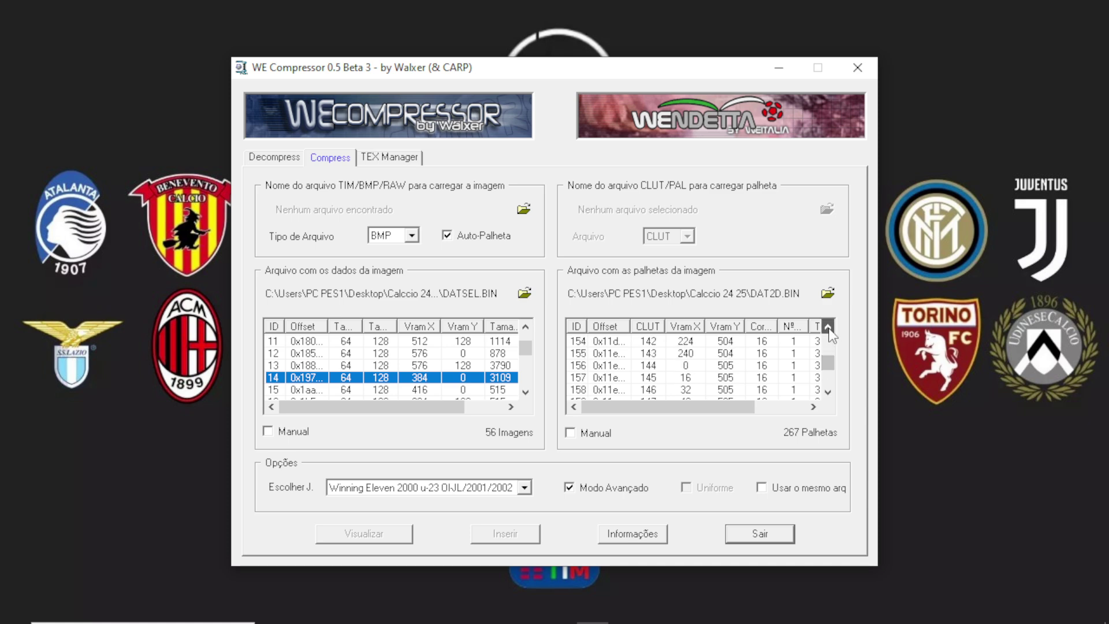
pyautogui.click(828, 327)
pyautogui.click(828, 327)
pyautogui.click(803, 341)
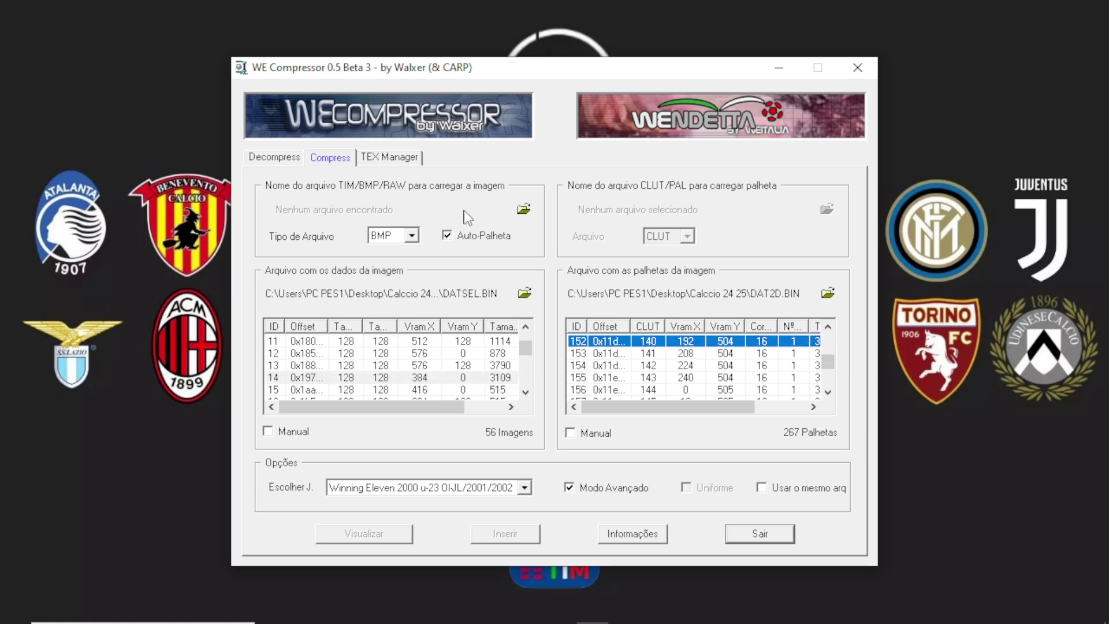
# - Load Preta Base.bmp and insert it into image entry 14 with palette 152, accepting the size confirmation
pyautogui.click(524, 209)
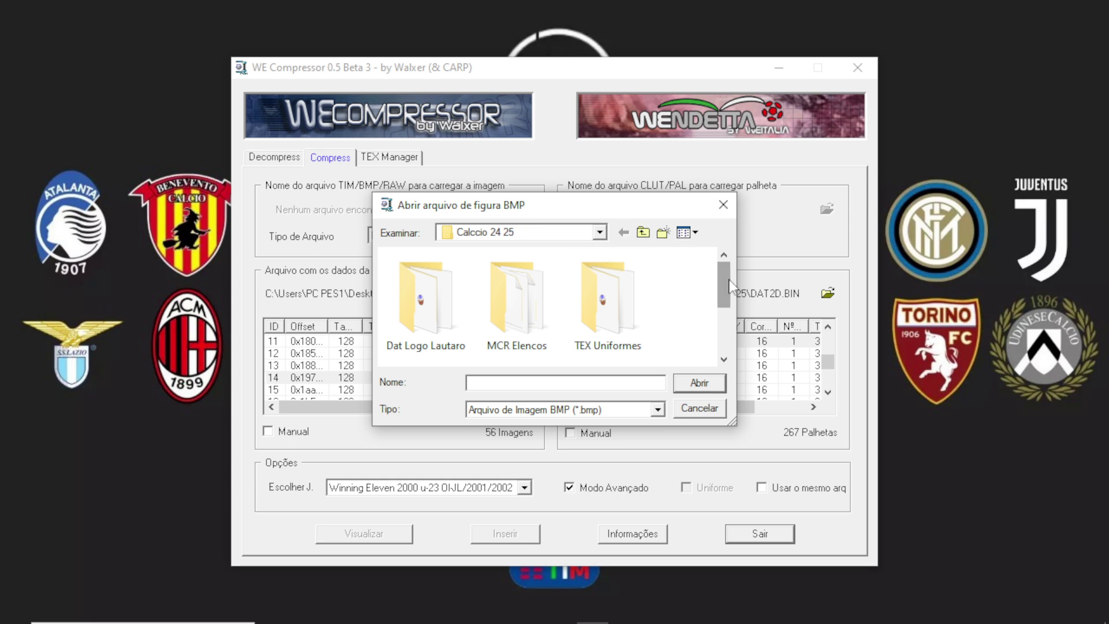
pyautogui.moveTo(726, 277); pyautogui.dragTo(732, 316)
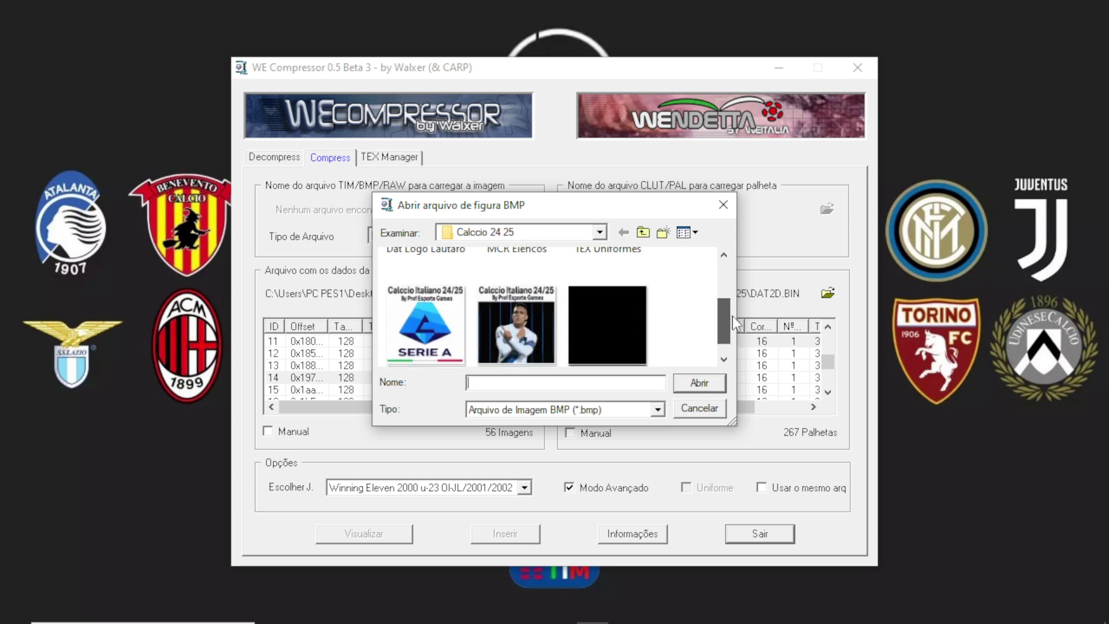
pyautogui.doubleClick(609, 307)
pyautogui.click(505, 533)
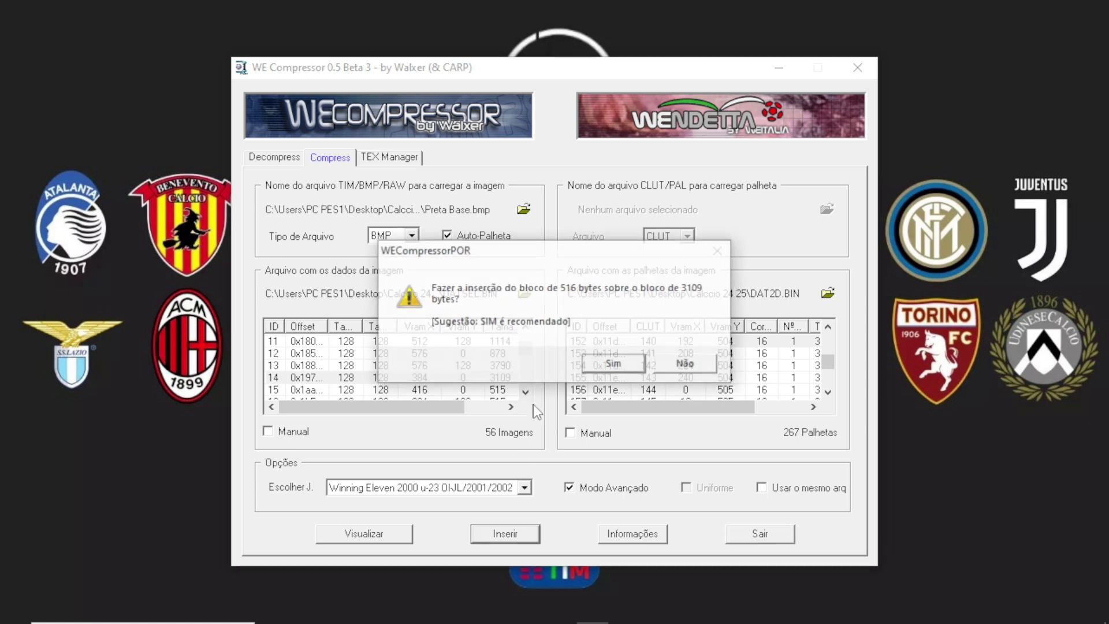
pyautogui.click(608, 364)
pyautogui.click(659, 360)
# - Insert Preta Base.bmp into image entry 15 of DATSEL.BIN, accepting the insertion despite the size warning
pyautogui.click(298, 390)
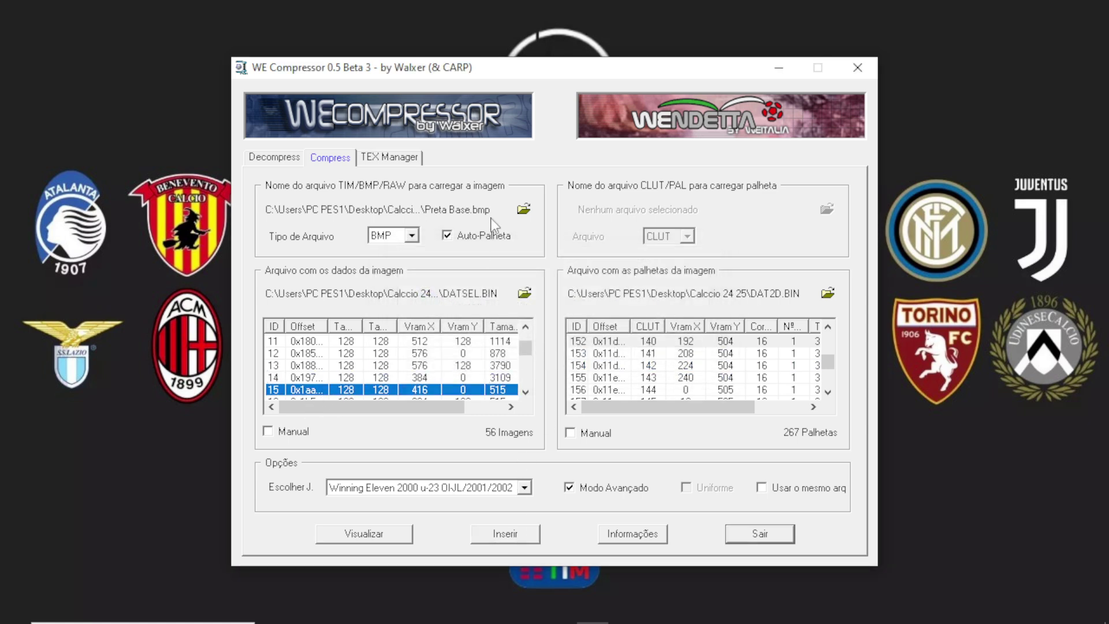
pyautogui.click(530, 209)
pyautogui.scroll(-1, 624, 299)
pyautogui.doubleClick(601, 299)
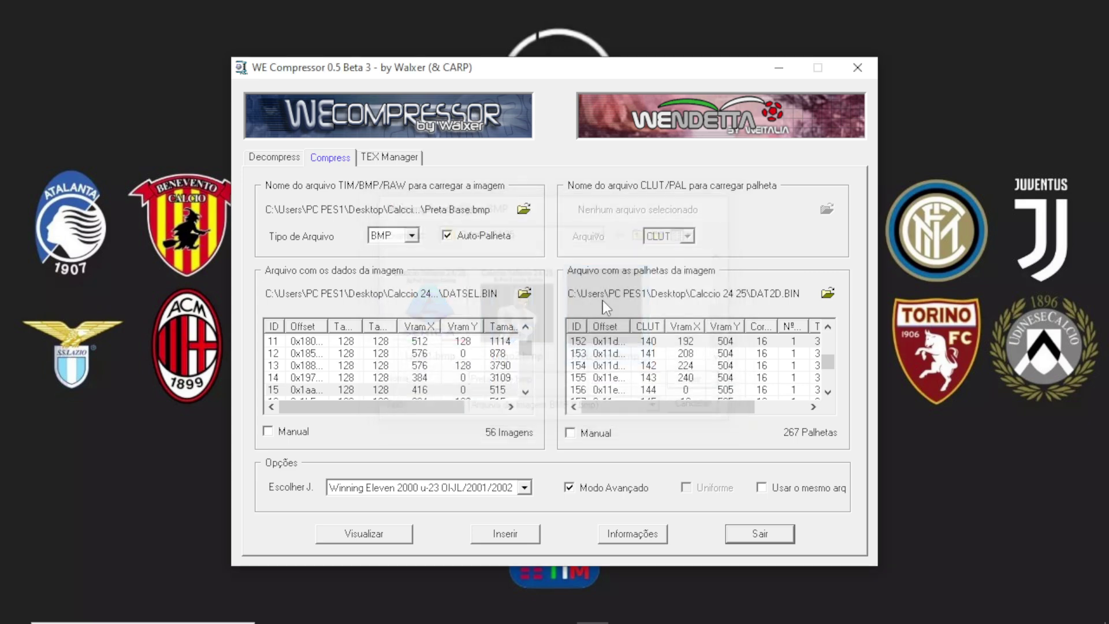
pyautogui.click(505, 534)
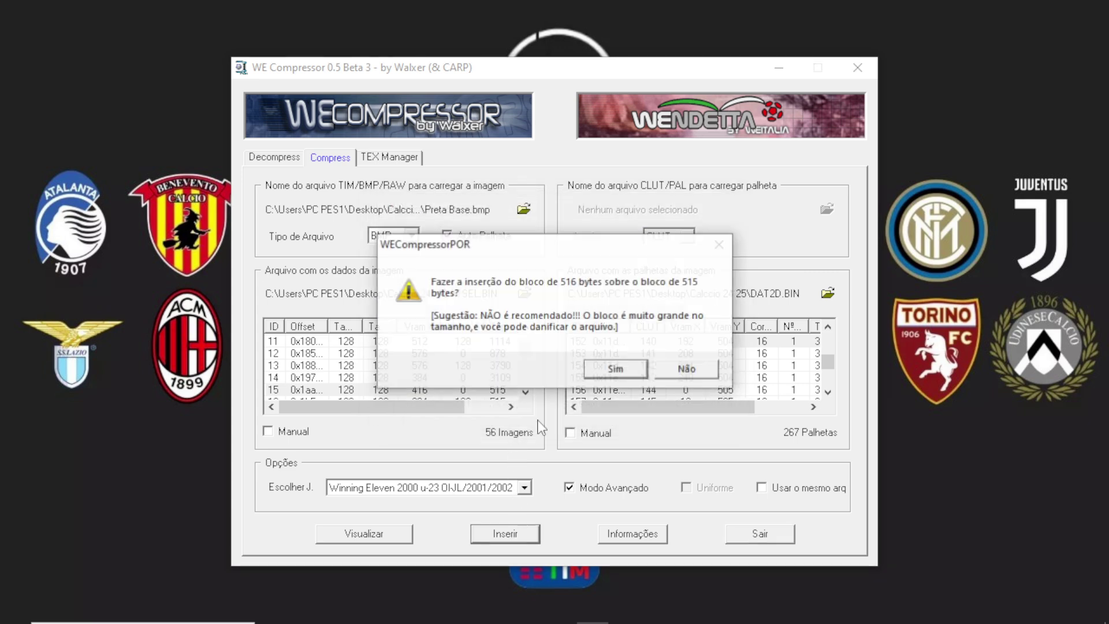
pyautogui.click(607, 366)
pyautogui.click(670, 358)
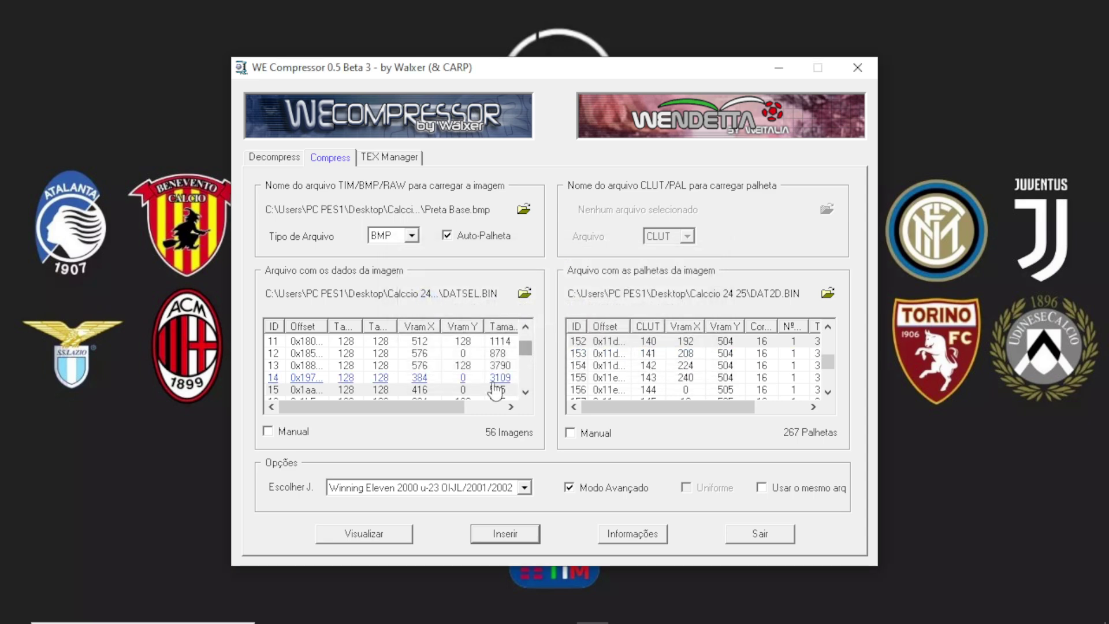
# - Insert Preta Base.bmp into image entry 16 of DATSEL.BIN, accepting the insertion despite the size warning
pyautogui.scroll(-1, 496, 388)
pyautogui.click(344, 370)
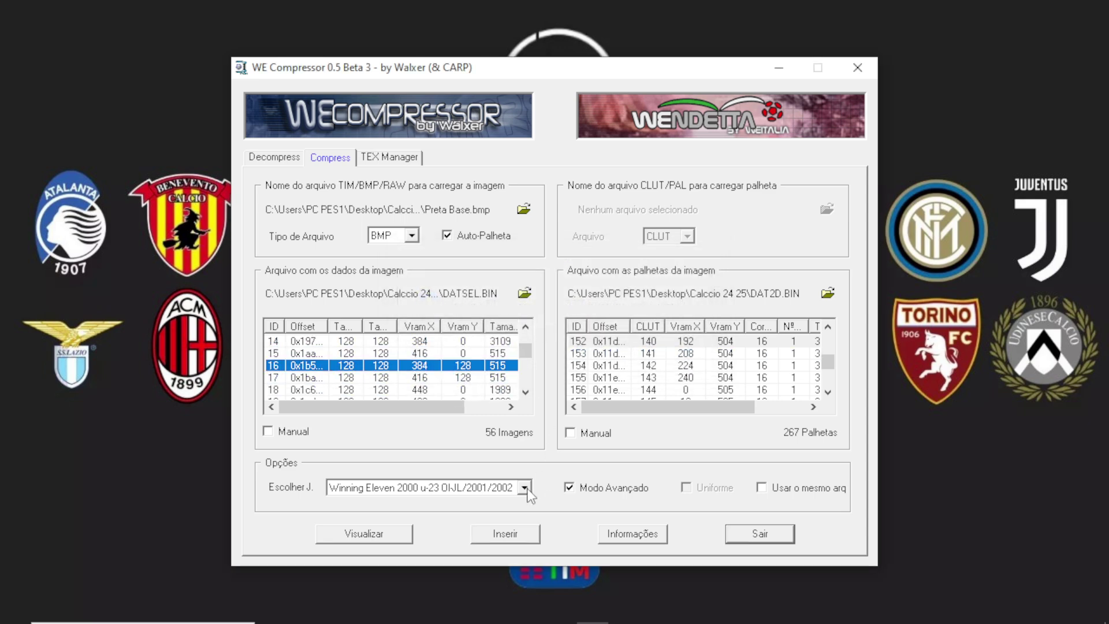
pyautogui.click(524, 209)
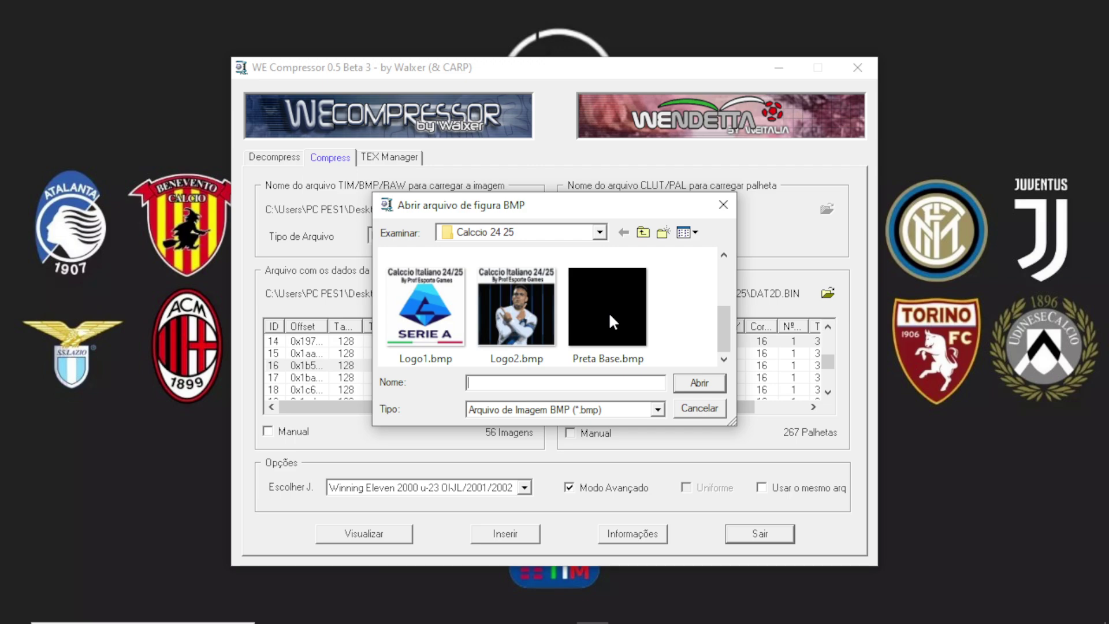
pyautogui.click(603, 313)
pyautogui.doubleClick(603, 313)
pyautogui.click(511, 535)
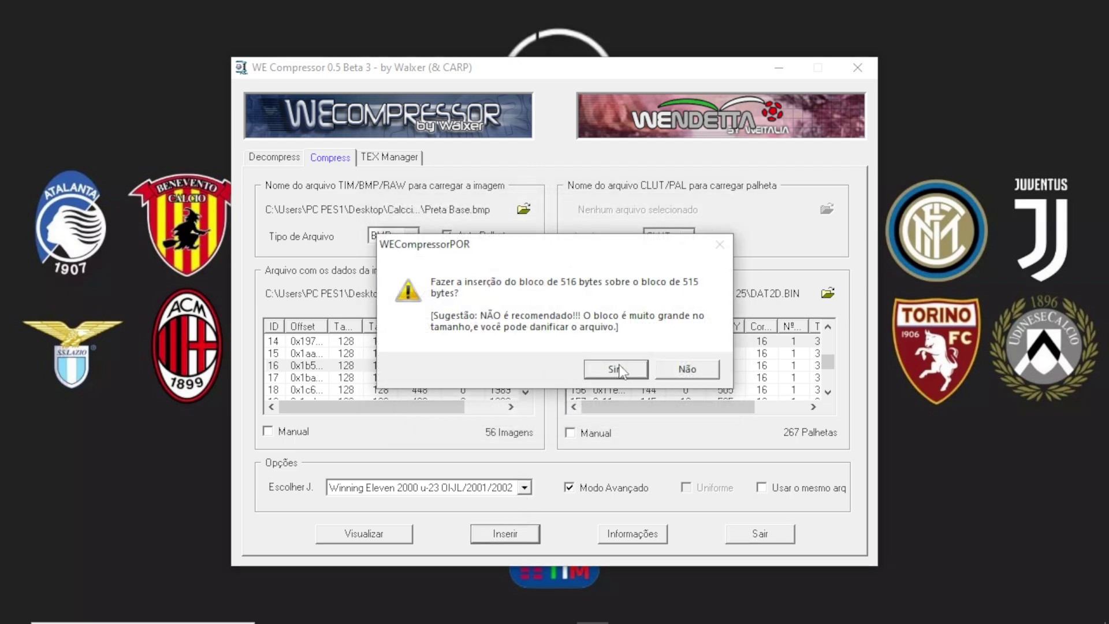
pyautogui.click(603, 367)
pyautogui.click(669, 358)
# - Insert Preta Base.bmp into image entry 17 of DATSEL.BIN, accepting the insertion despite the size warning
pyautogui.click(306, 378)
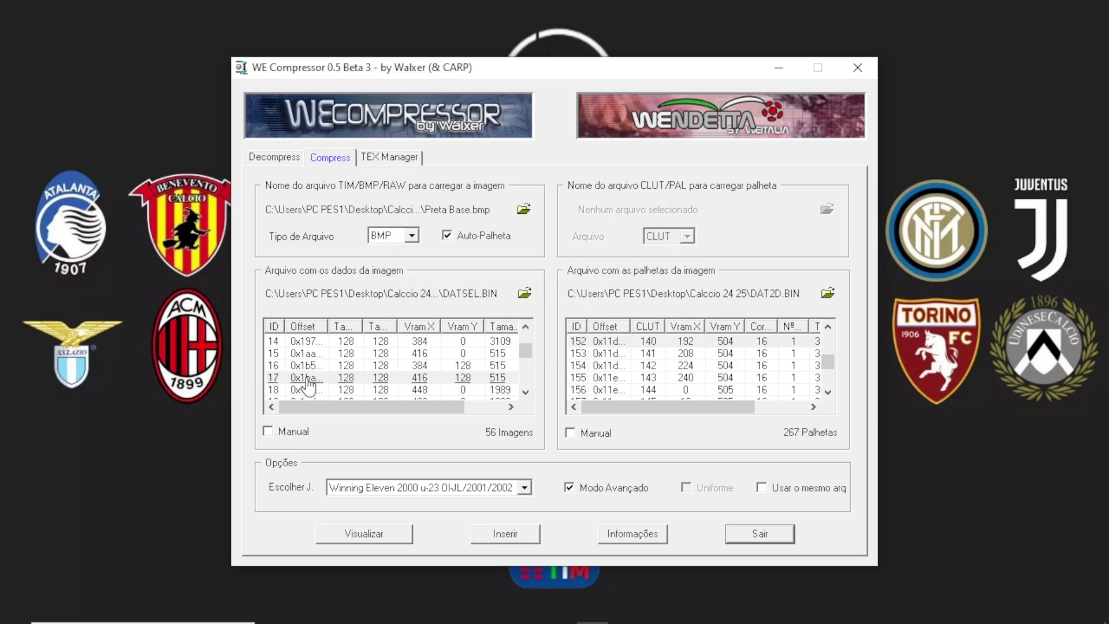
pyautogui.click(524, 209)
pyautogui.doubleClick(594, 304)
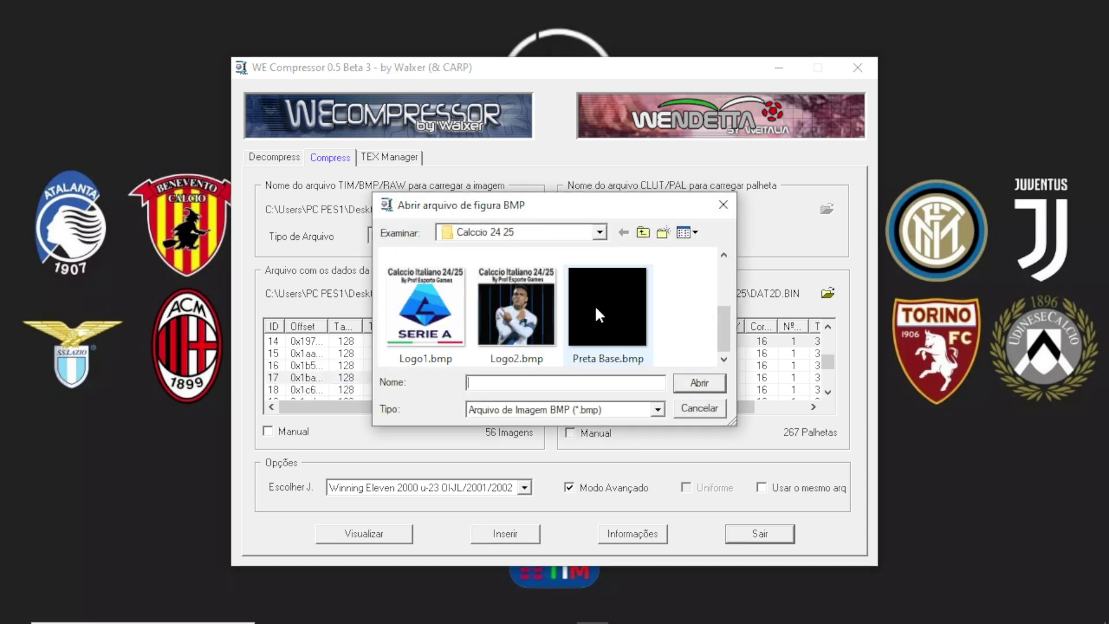
pyautogui.doubleClick(595, 304)
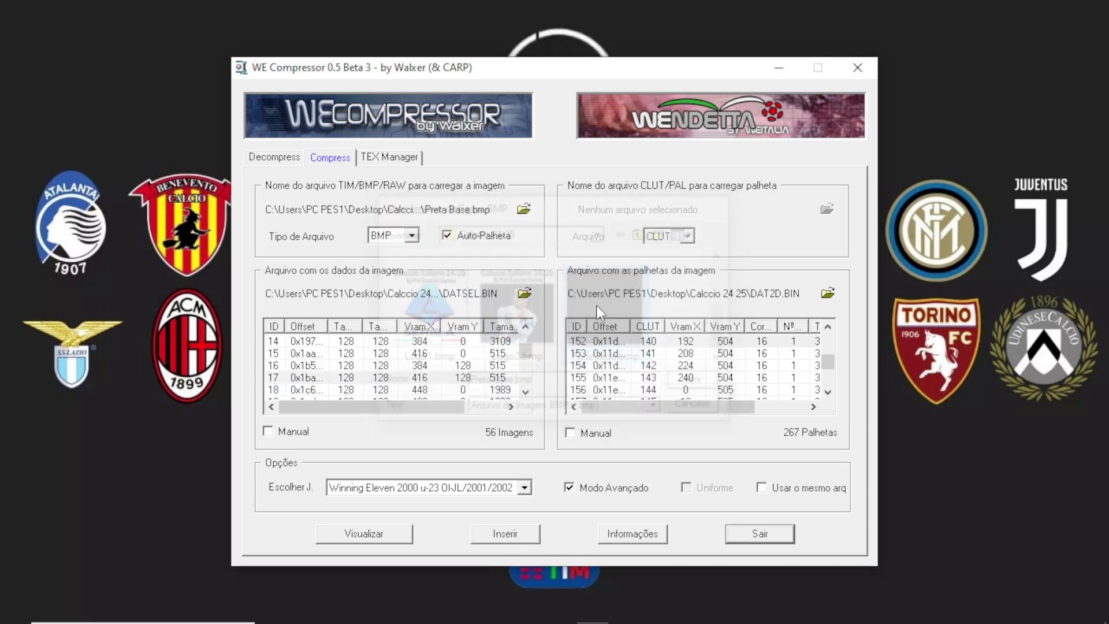
pyautogui.click(504, 534)
pyautogui.click(627, 366)
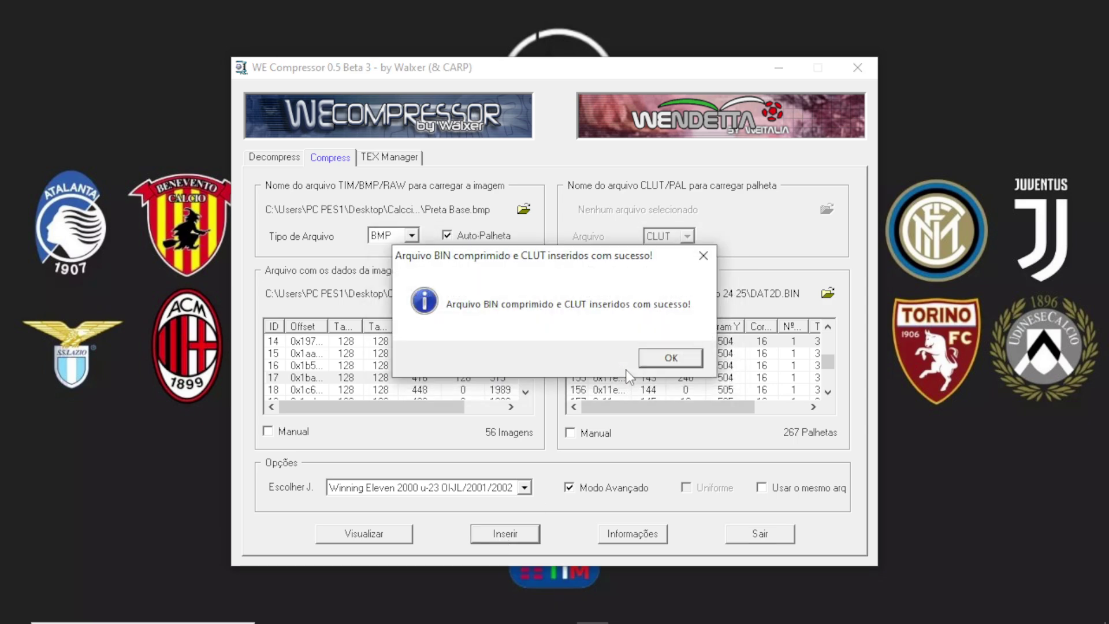
pyautogui.click(669, 358)
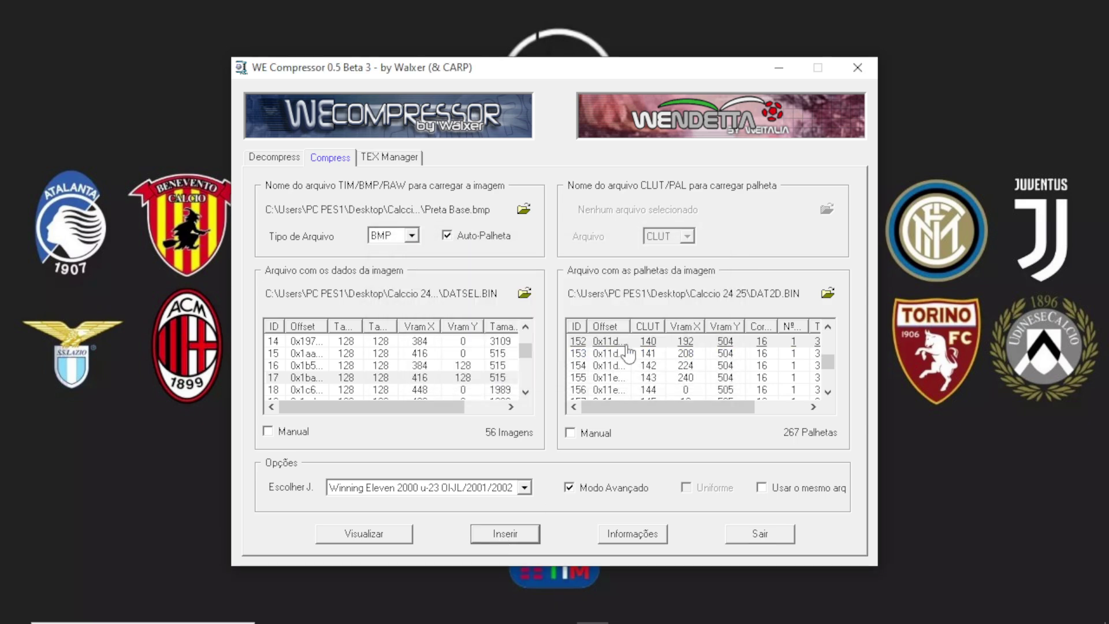
# - Insert Logo1.bmp into image entry 14 of DATSEL.BIN, using palette entry 152 of DAT2D.BIN
pyautogui.click(291, 342)
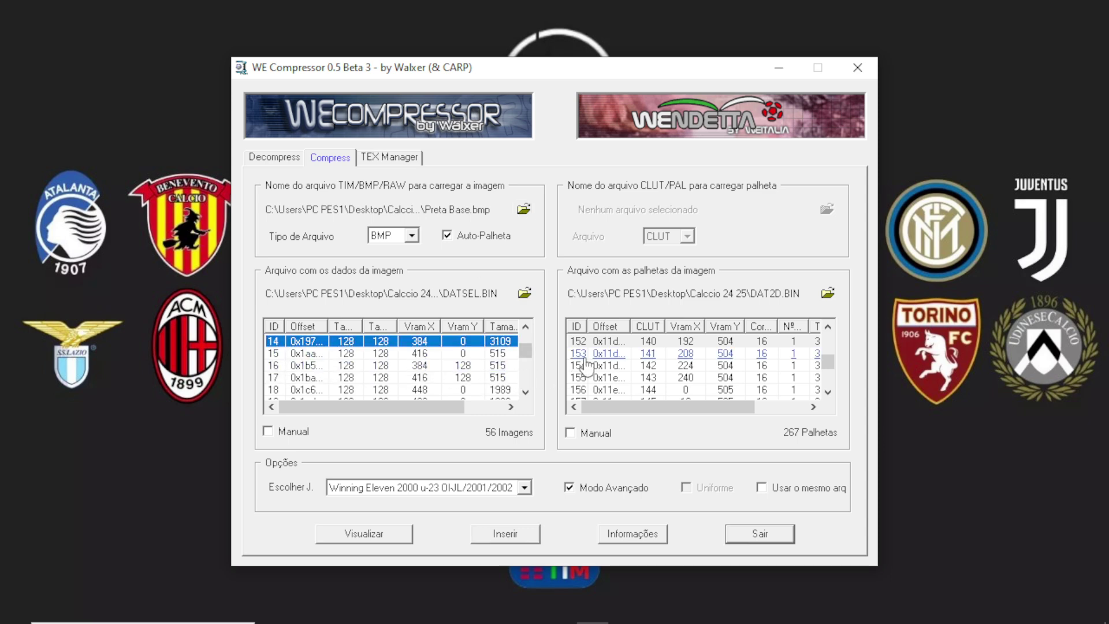
pyautogui.click(614, 346)
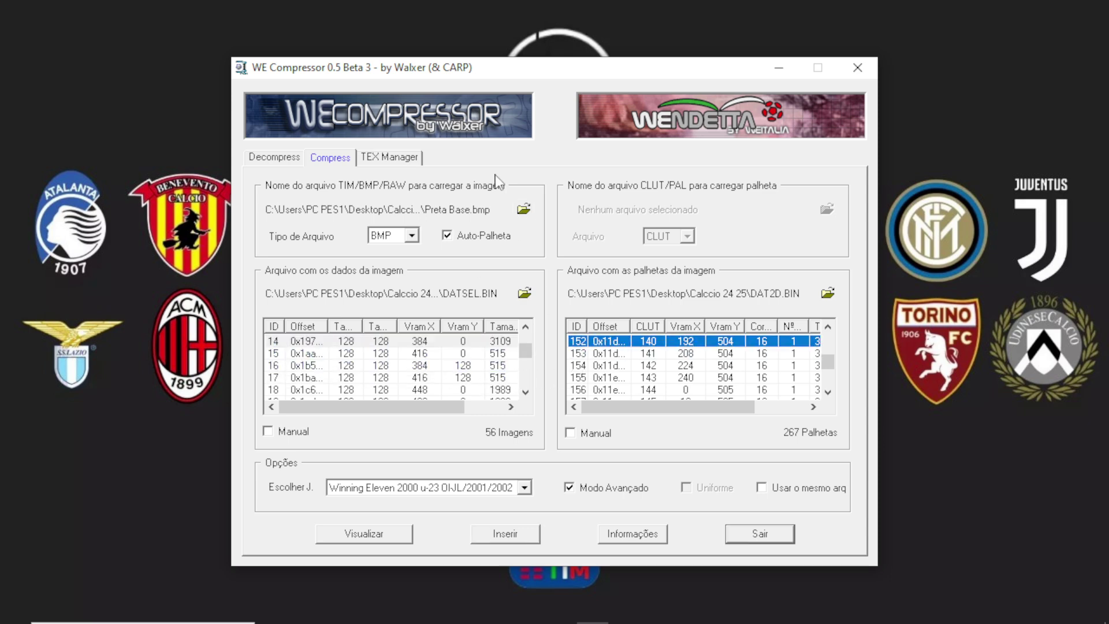
pyautogui.click(524, 210)
pyautogui.scroll(-2, 549, 310)
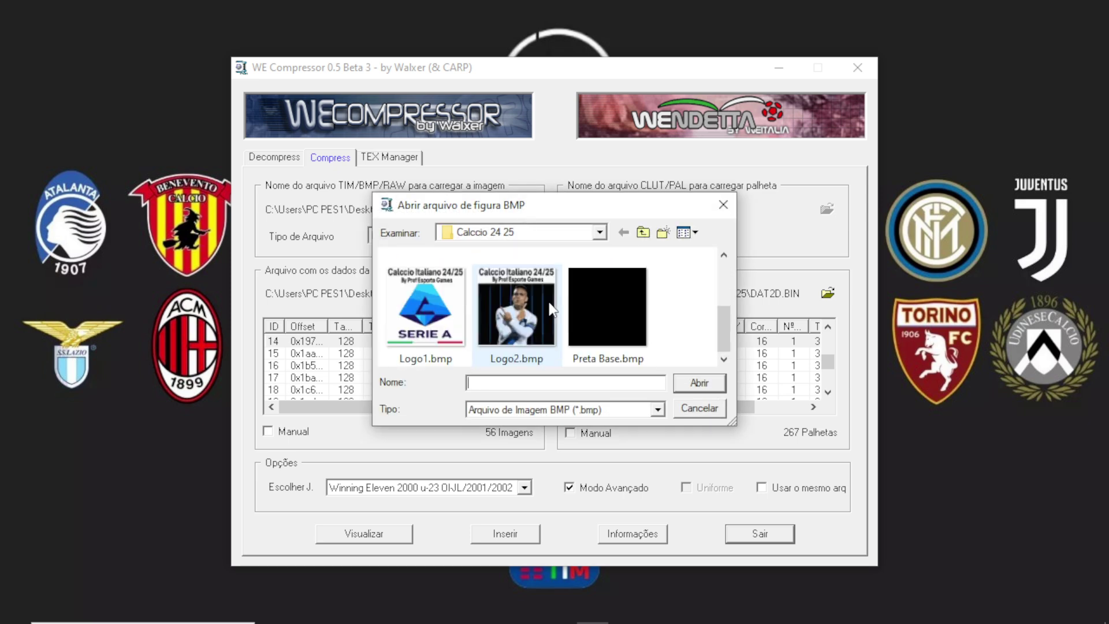
pyautogui.doubleClick(412, 316)
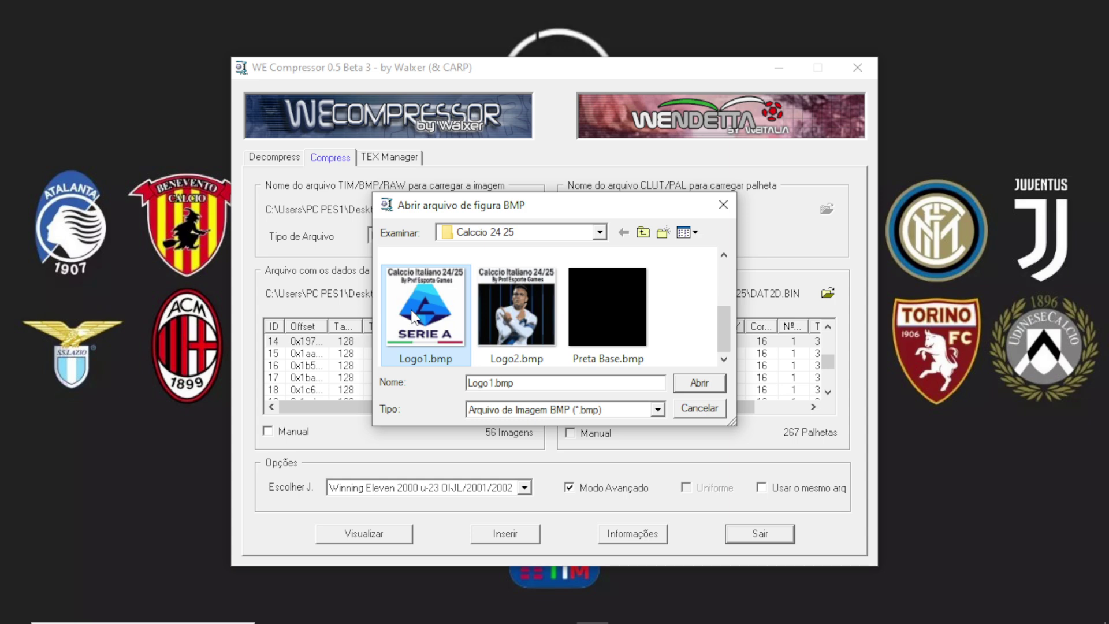
pyautogui.click(505, 532)
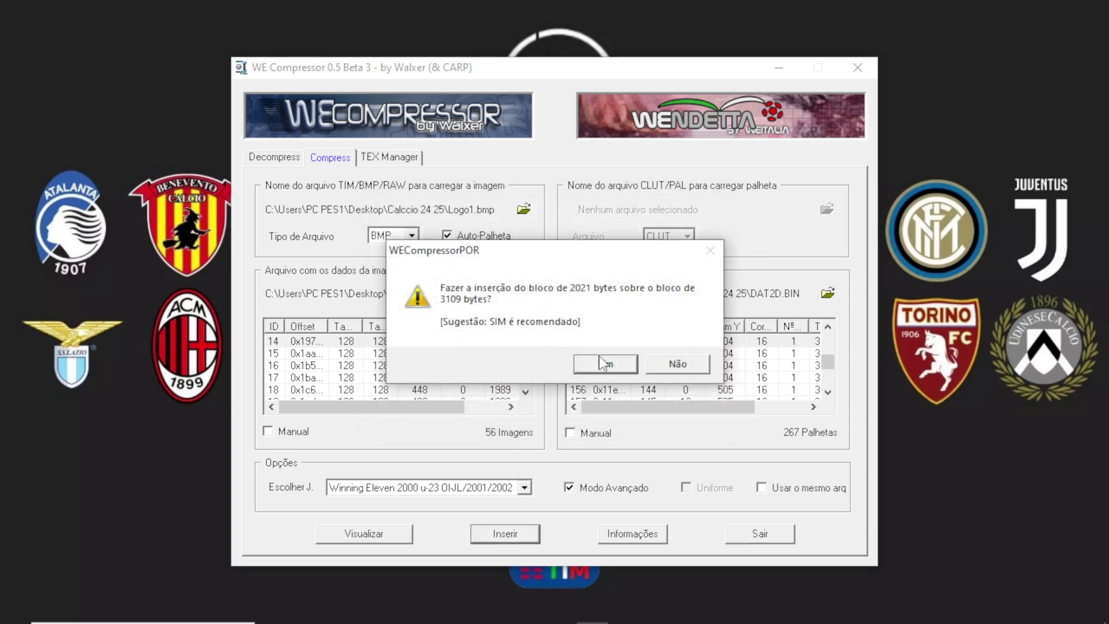
pyautogui.click(618, 364)
pyautogui.click(686, 365)
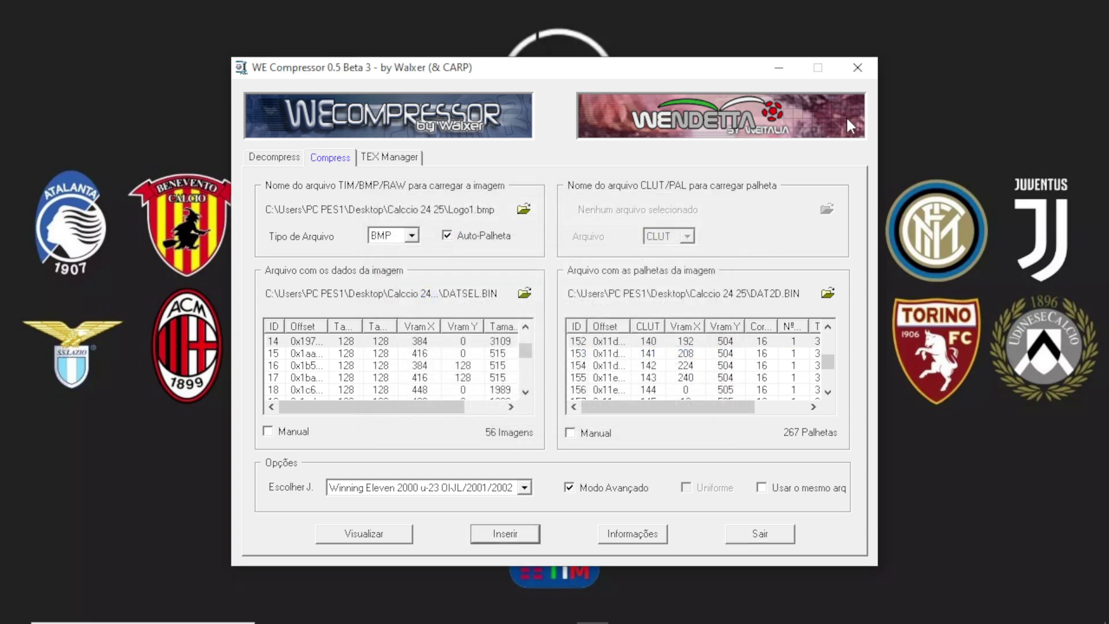
# - Close WE Compressor, switch to CDmage and open Calccio 24.25.bin as a MODE2/2352 image
pyautogui.click(858, 67)
pyautogui.moveTo(516, 602)
pyautogui.click(497, 584)
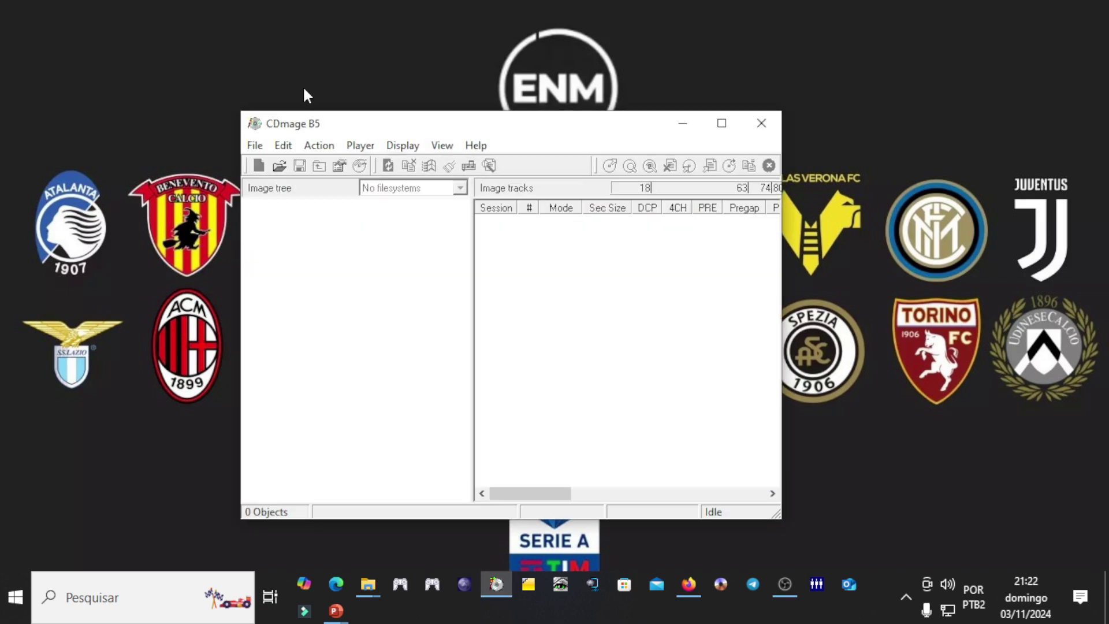
pyautogui.click(254, 145)
pyautogui.click(276, 183)
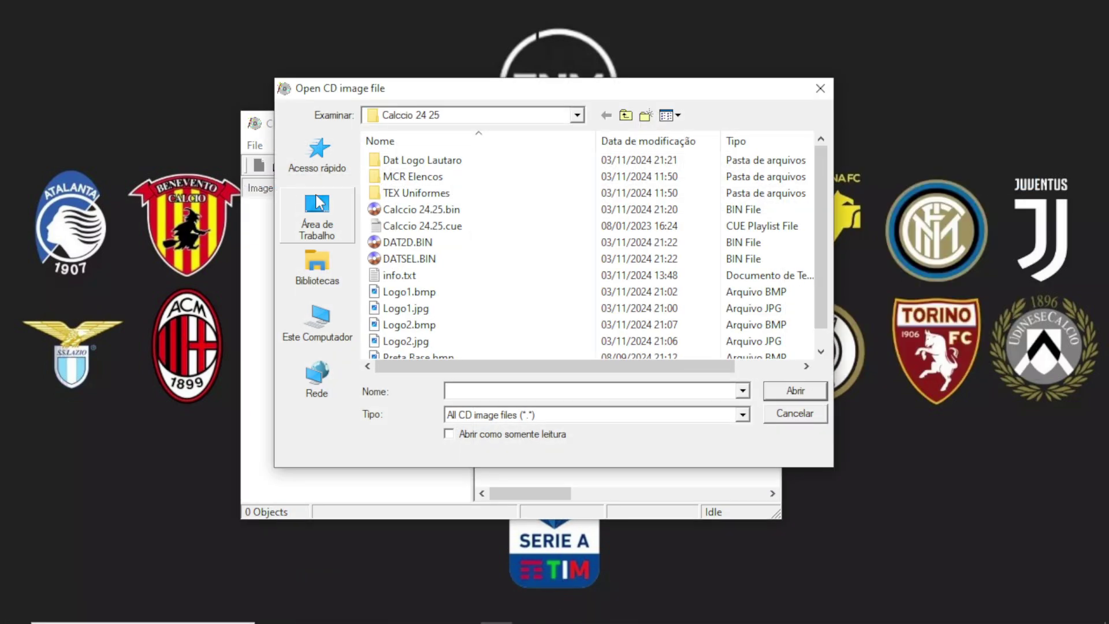
pyautogui.doubleClick(427, 211)
pyautogui.click(646, 322)
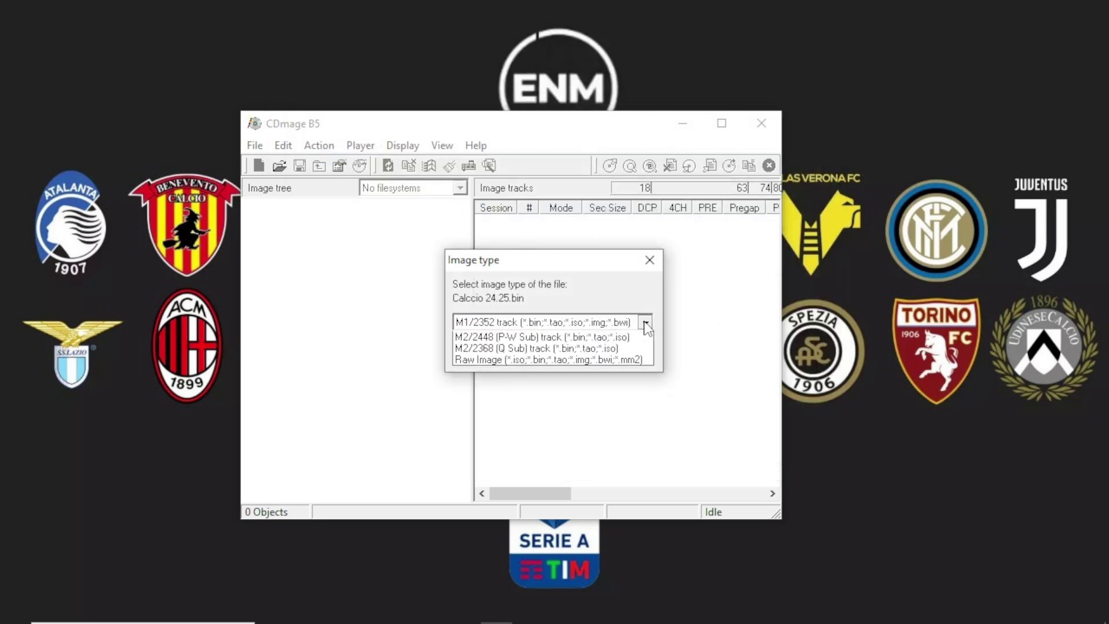
pyautogui.click(570, 355)
pyautogui.click(490, 356)
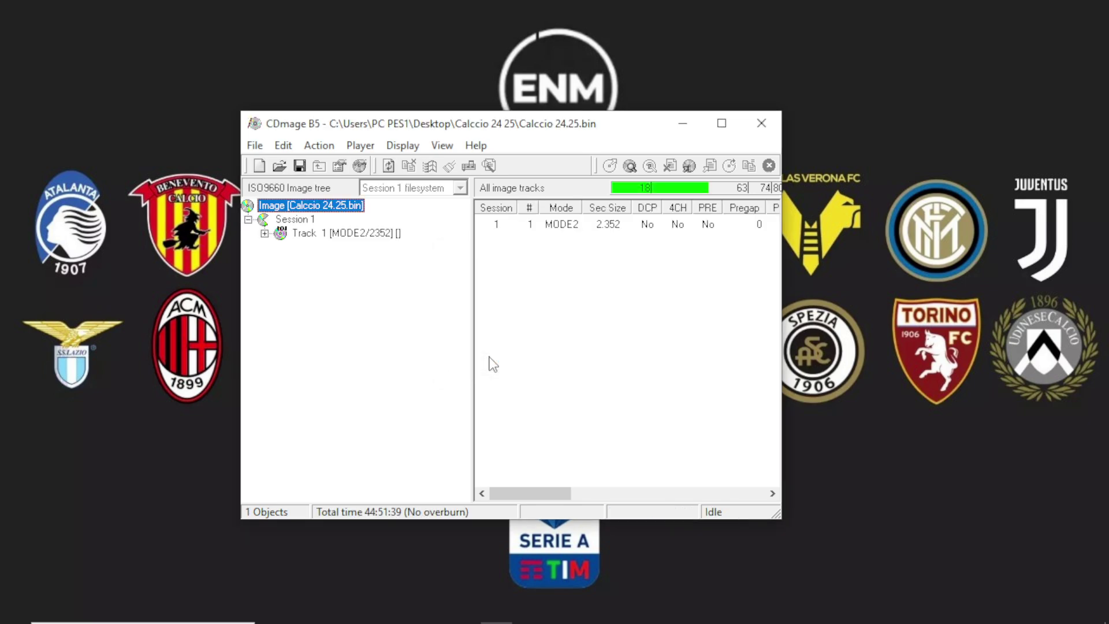
# - Import the edited DAT2D.BIN over its counterpart in the BIN folder of Track 1
pyautogui.click(264, 234)
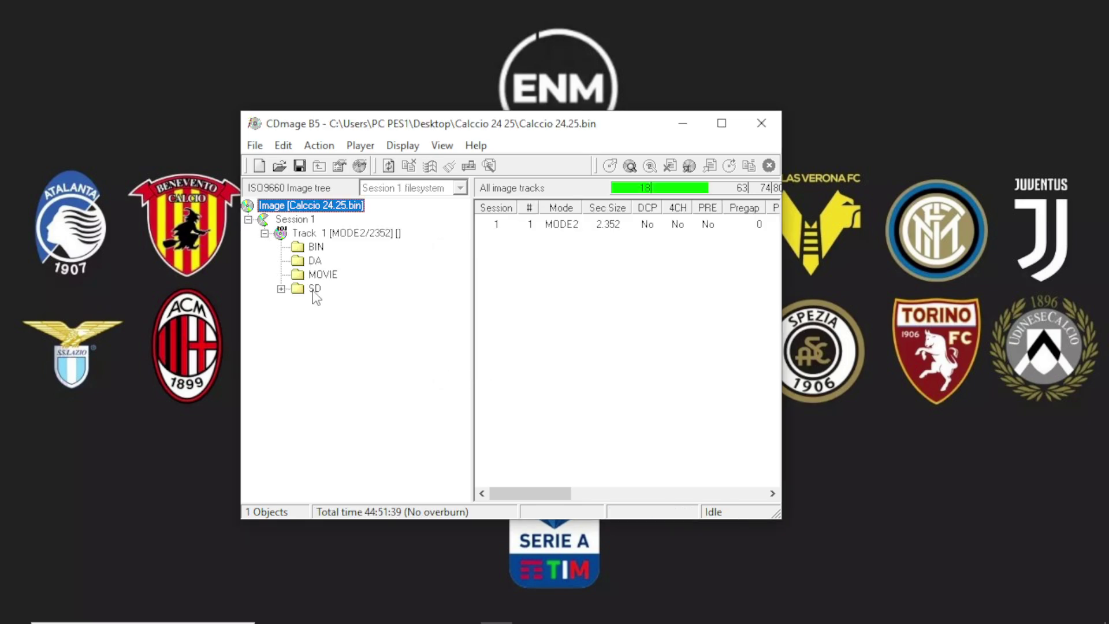
pyautogui.click(316, 247)
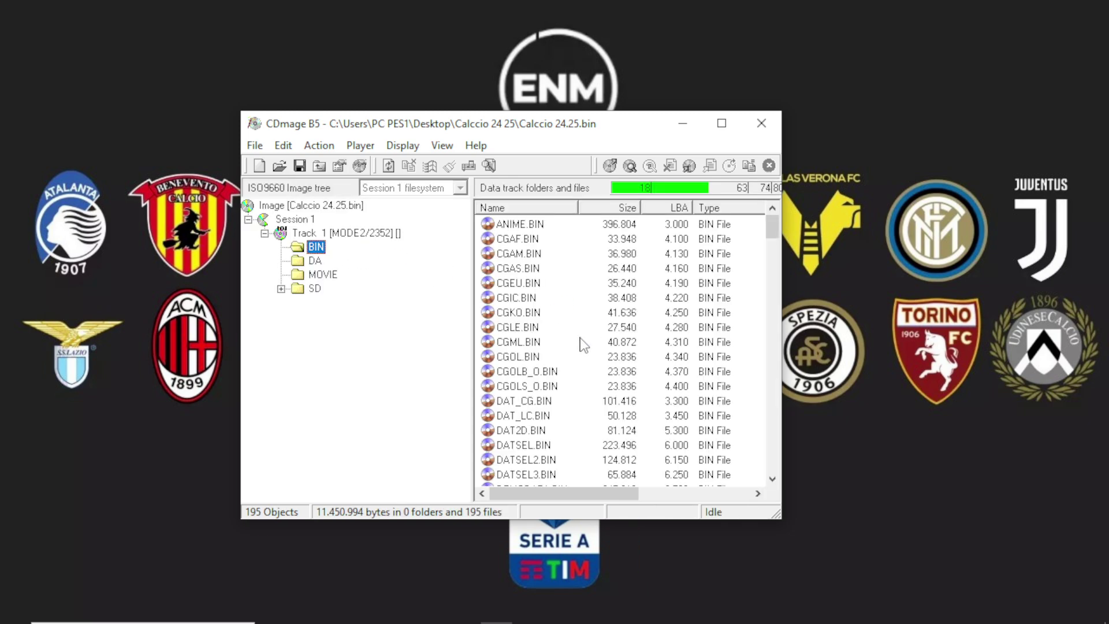
pyautogui.click(542, 450)
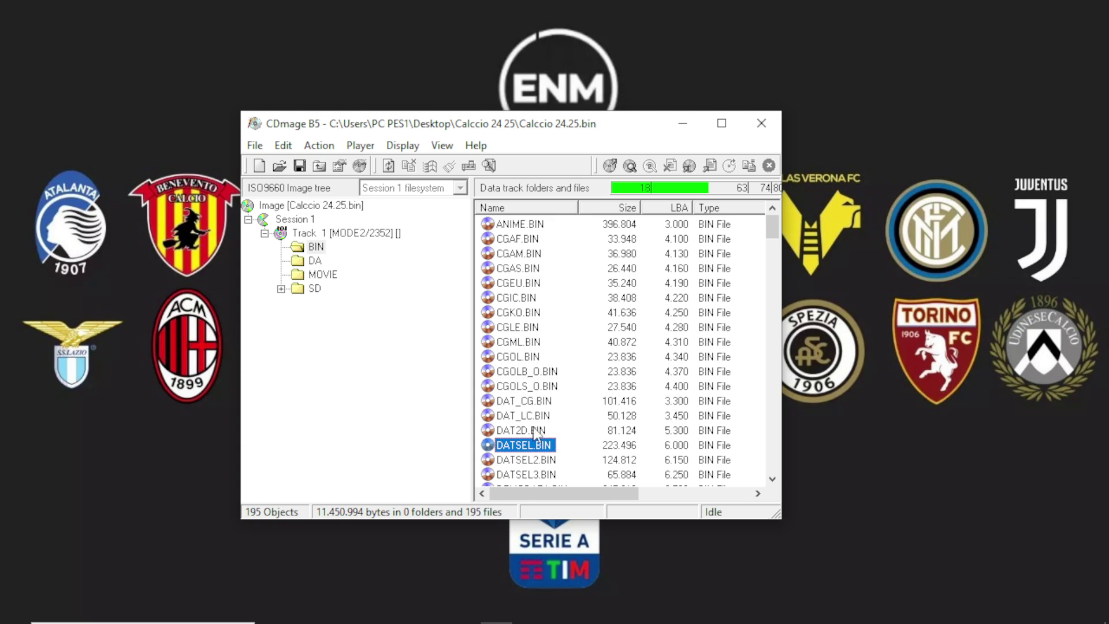
pyautogui.click(536, 431)
pyautogui.click(711, 167)
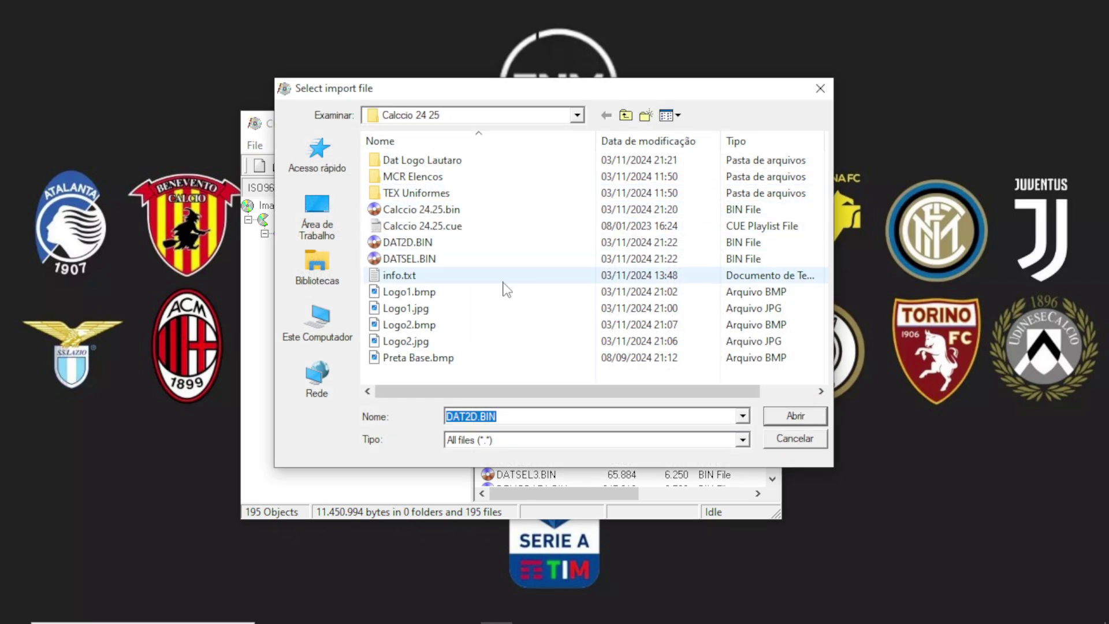
pyautogui.doubleClick(424, 245)
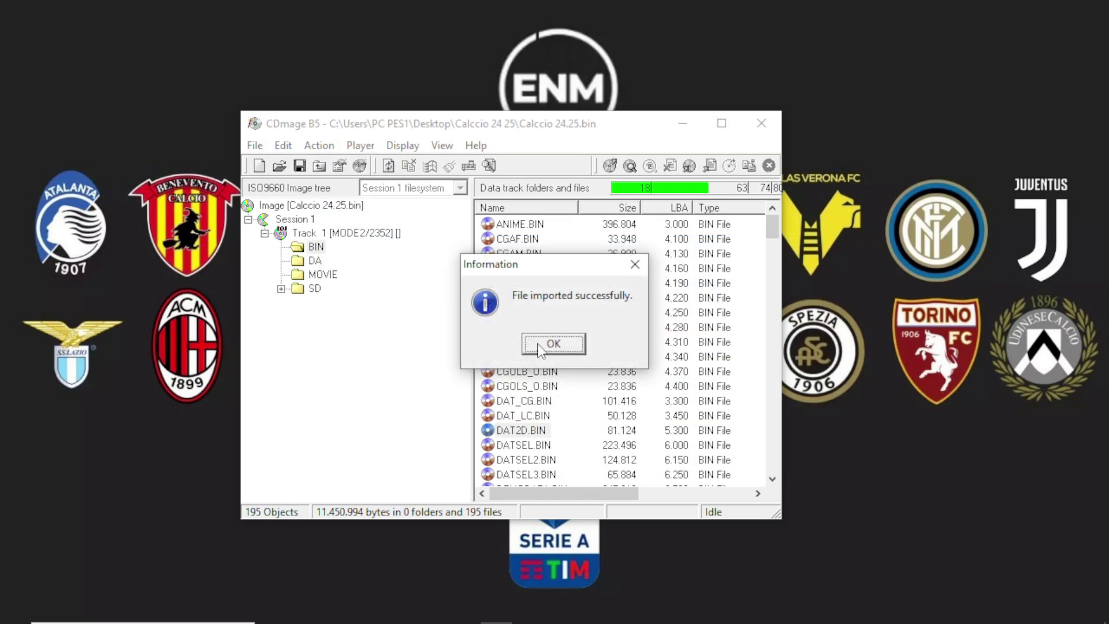
pyautogui.click(555, 345)
# - Import the edited DATSEL.BIN over its counterpart in the BIN folder and close CDmage
pyautogui.click(540, 446)
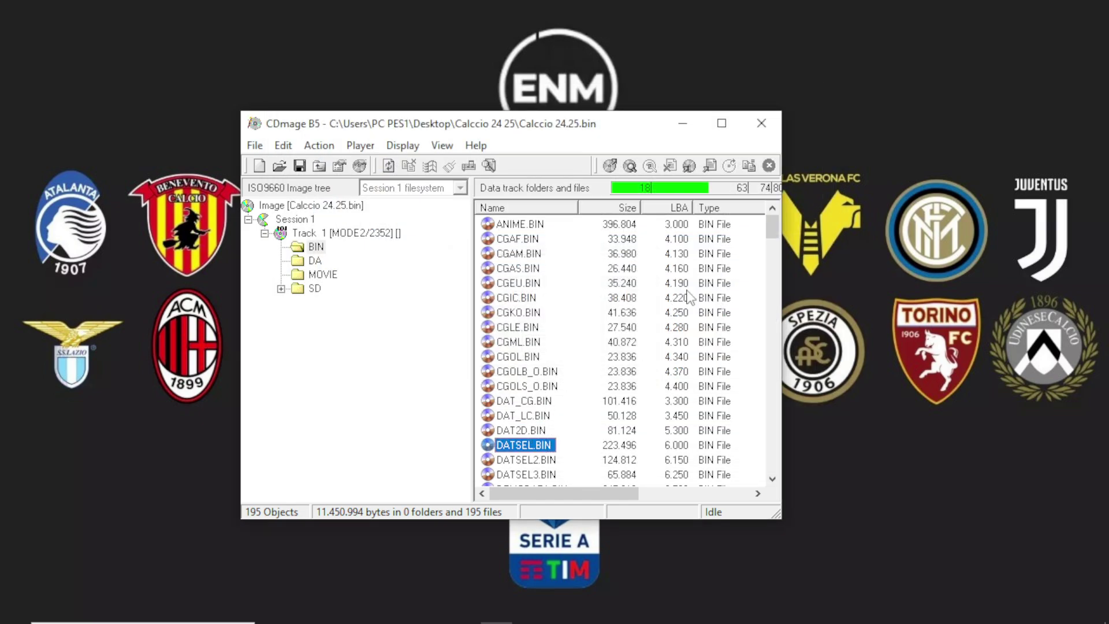
pyautogui.click(711, 167)
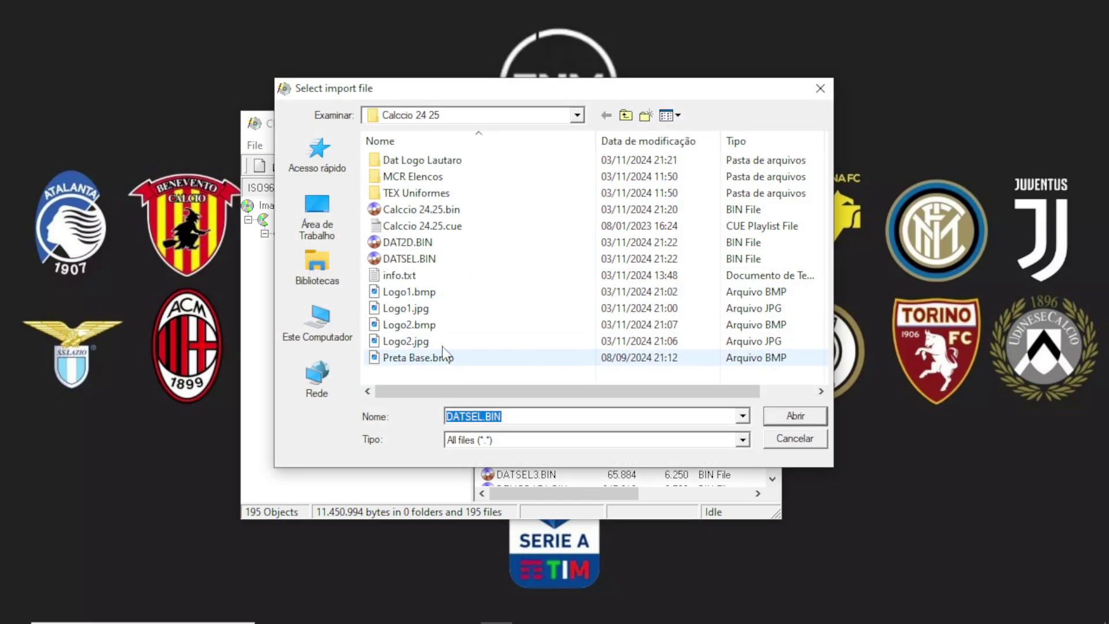
pyautogui.doubleClick(426, 259)
pyautogui.click(562, 345)
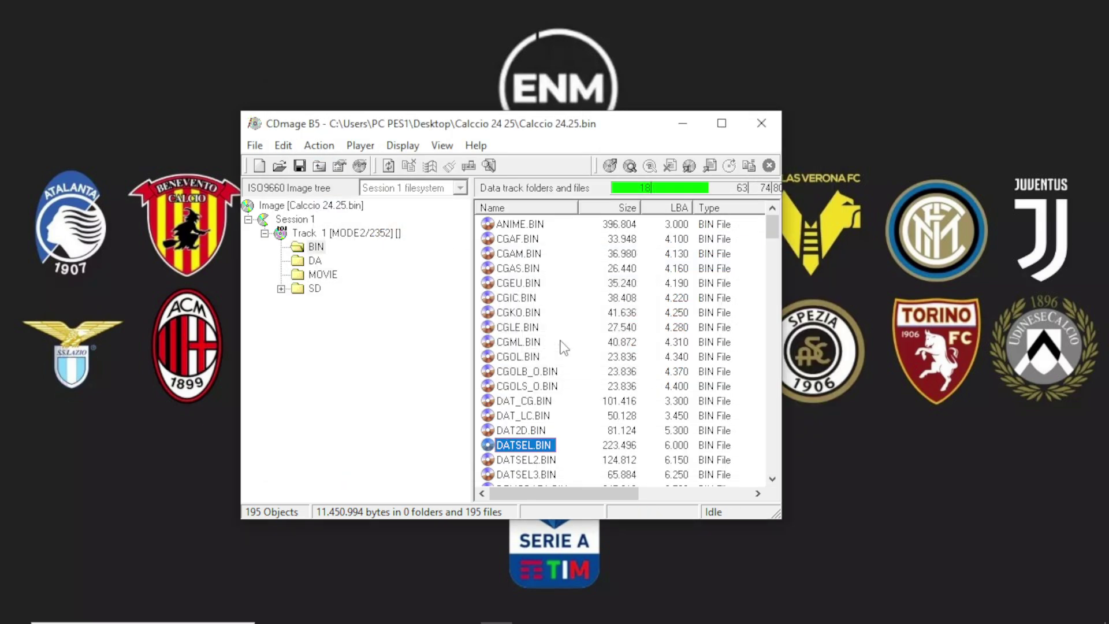
pyautogui.click(761, 123)
# - Switch to ePSXe, run the Calccio 24.25.bin image and advance the game to the team selection screen
pyautogui.moveTo(471, 615)
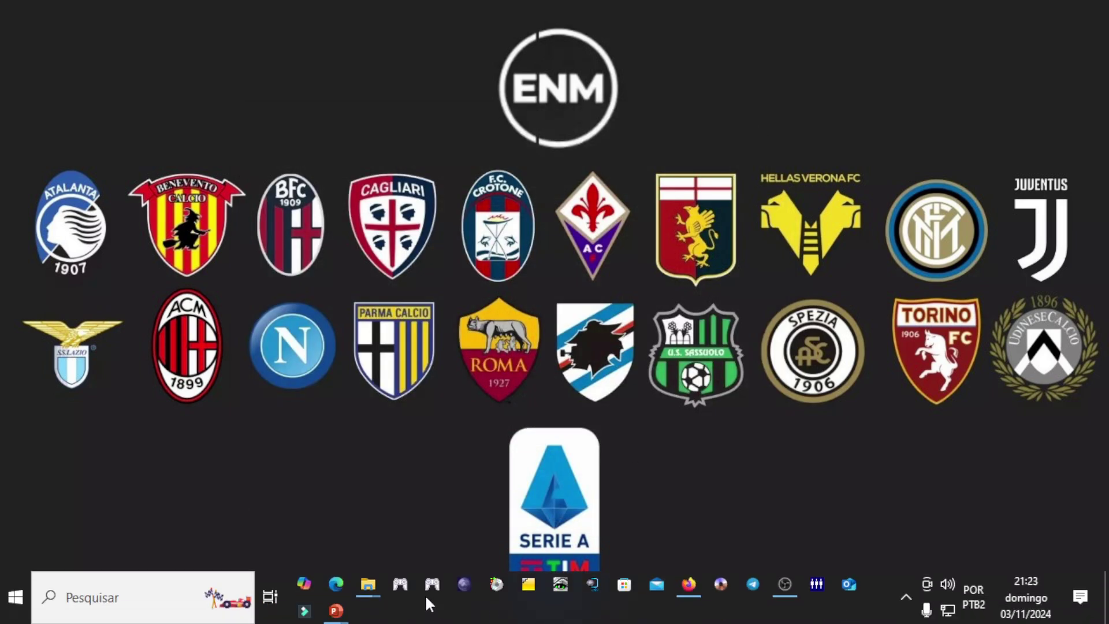
pyautogui.click(432, 584)
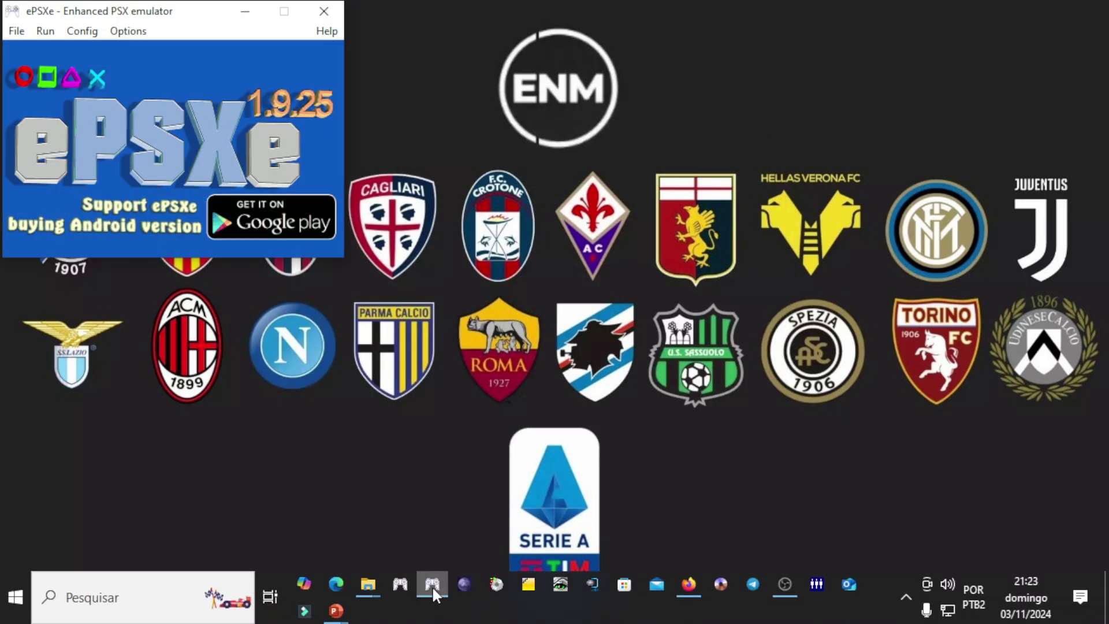
pyautogui.click(17, 31)
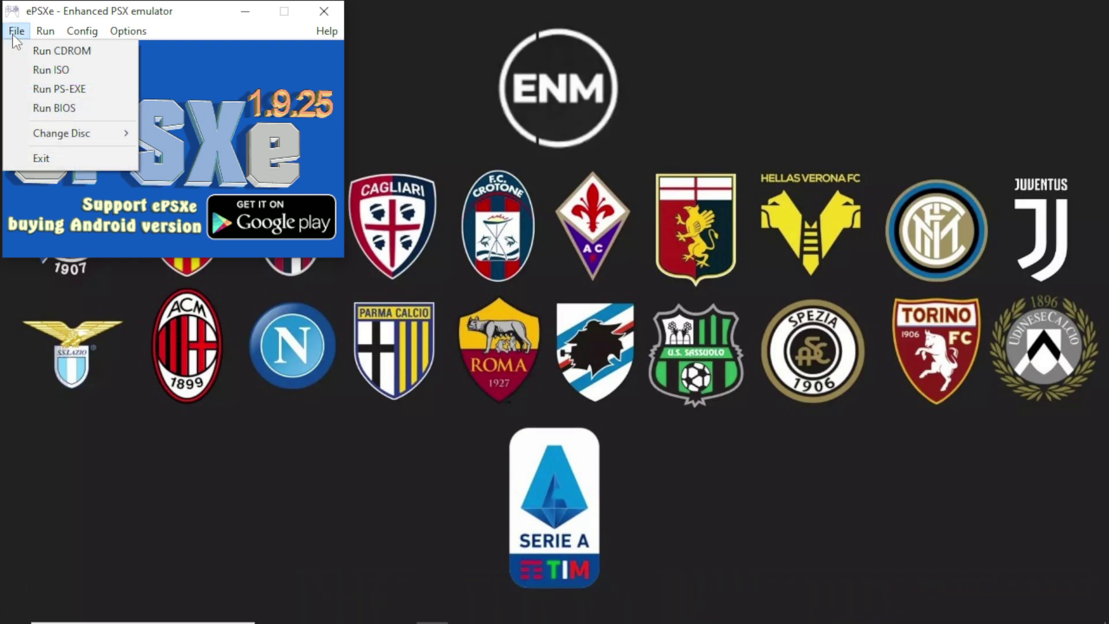
pyautogui.click(37, 67)
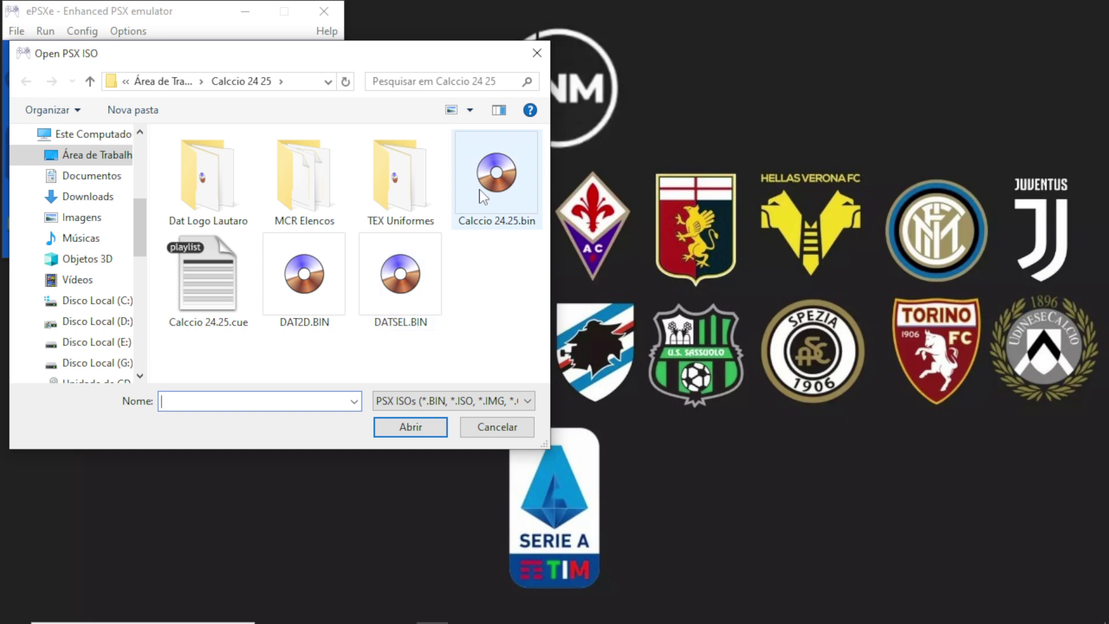
pyautogui.doubleClick(483, 197)
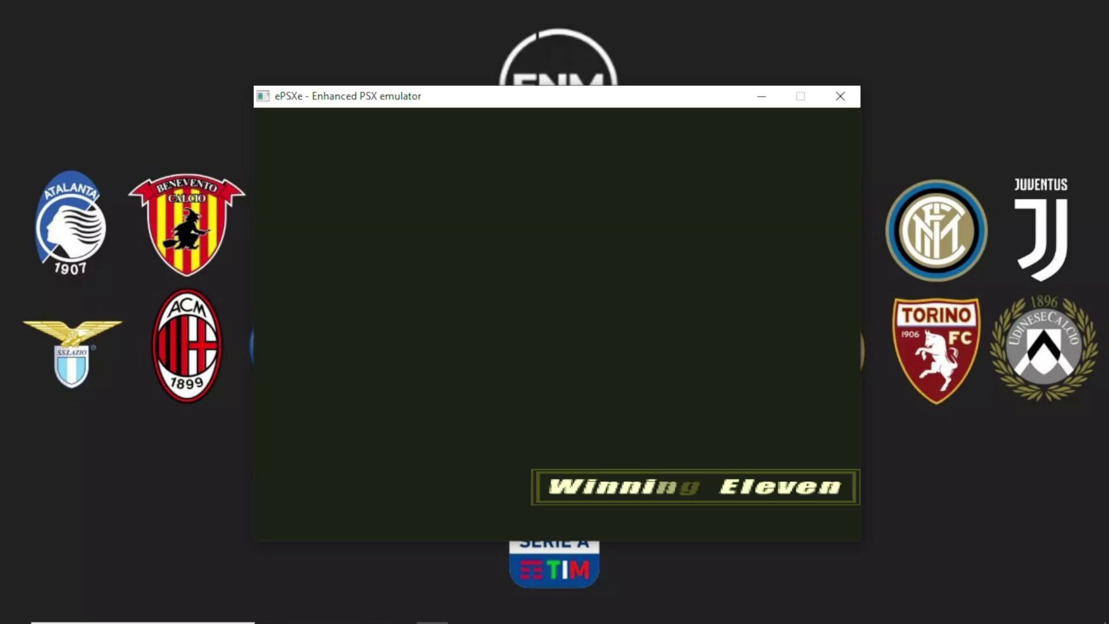
pyautogui.press('x')
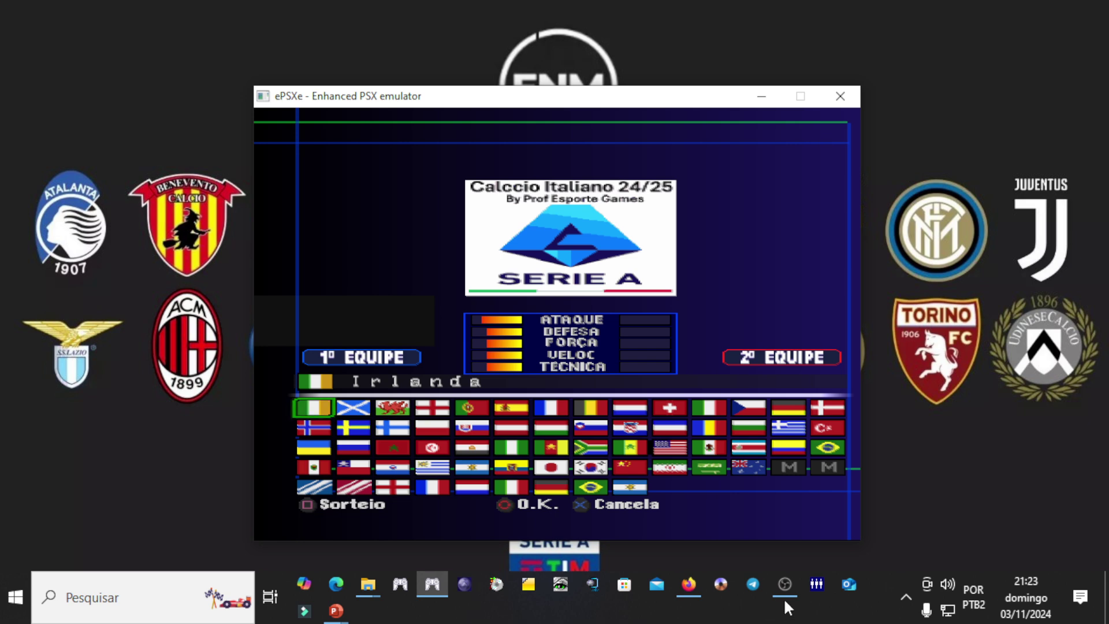
# - Switch to the Mover tool, load Calccio 24.25.bin with the Bola do menu option and place its window beside the logo
pyautogui.click(467, 584)
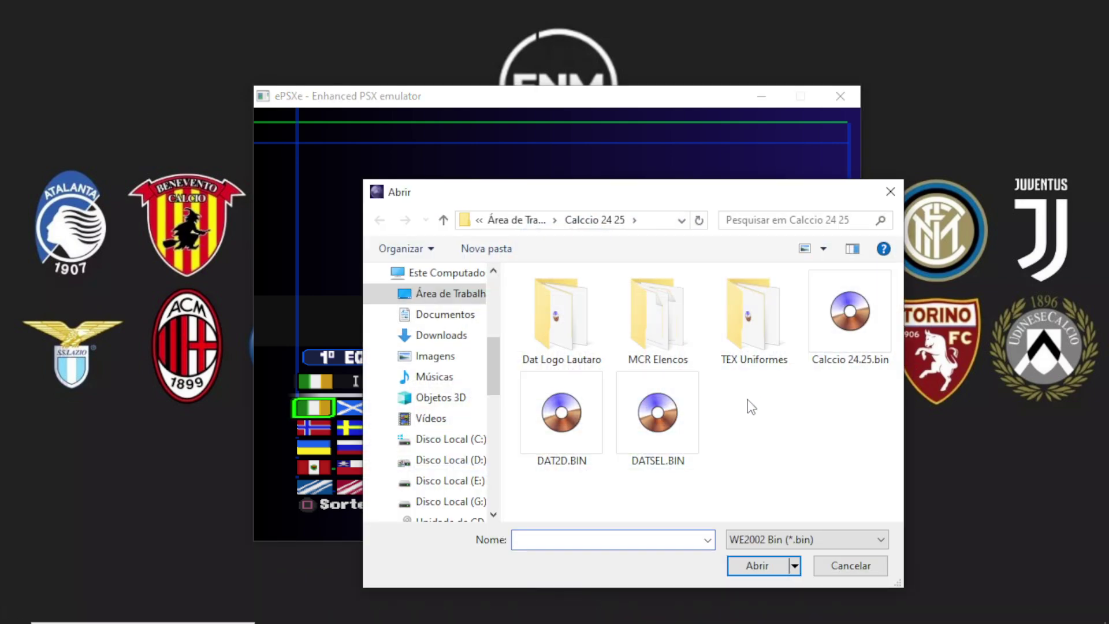
pyautogui.doubleClick(823, 343)
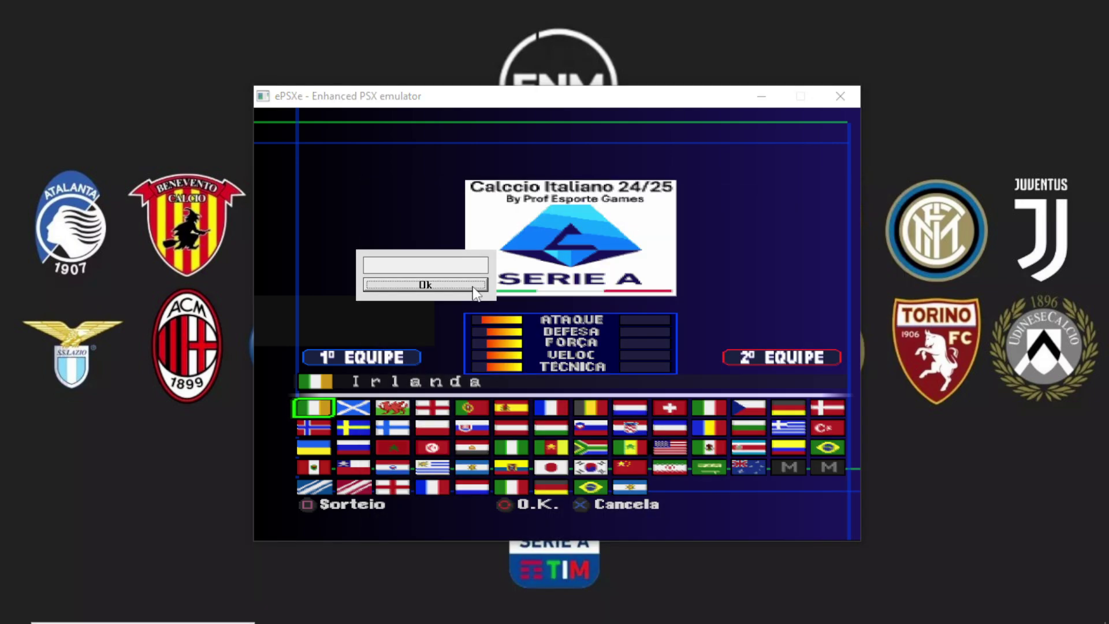
pyautogui.click(425, 284)
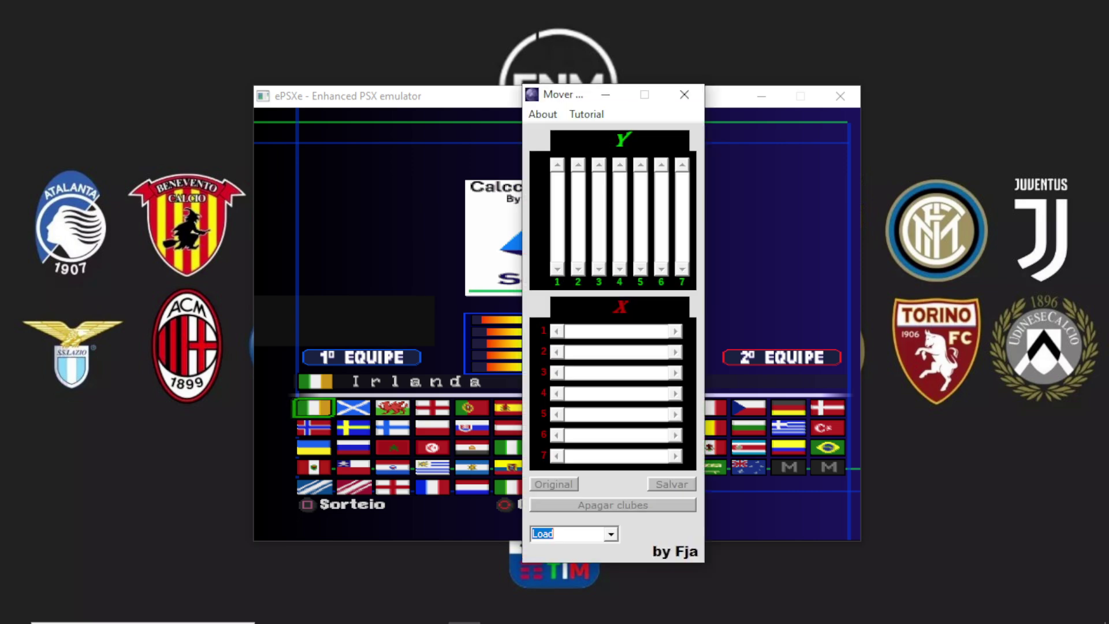
pyautogui.click(611, 534)
pyautogui.click(596, 550)
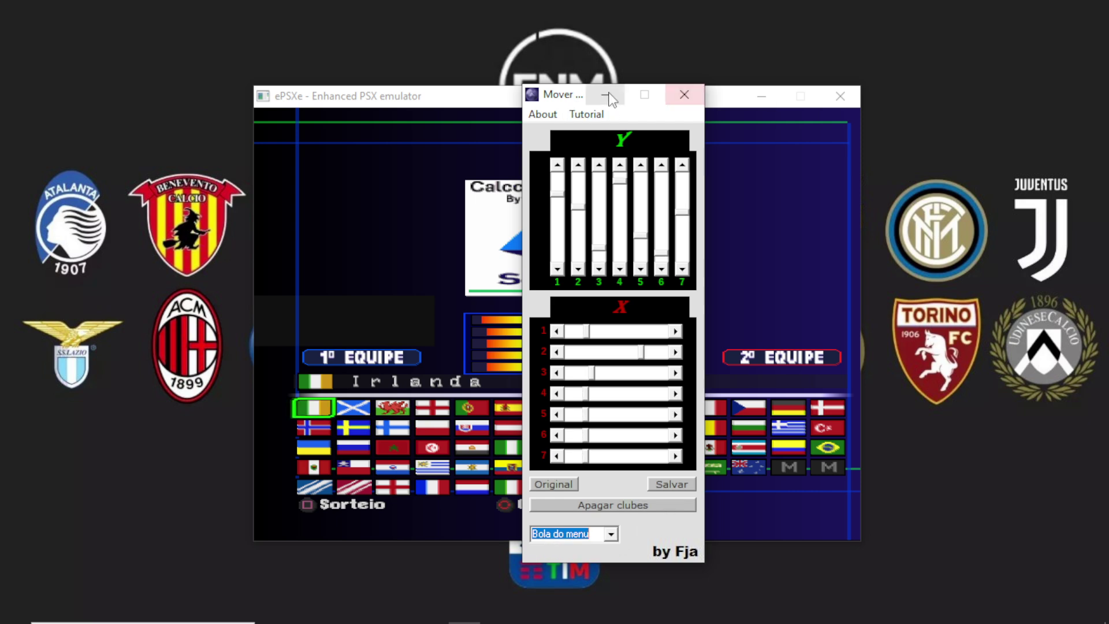
pyautogui.moveTo(568, 99); pyautogui.dragTo(803, 83)
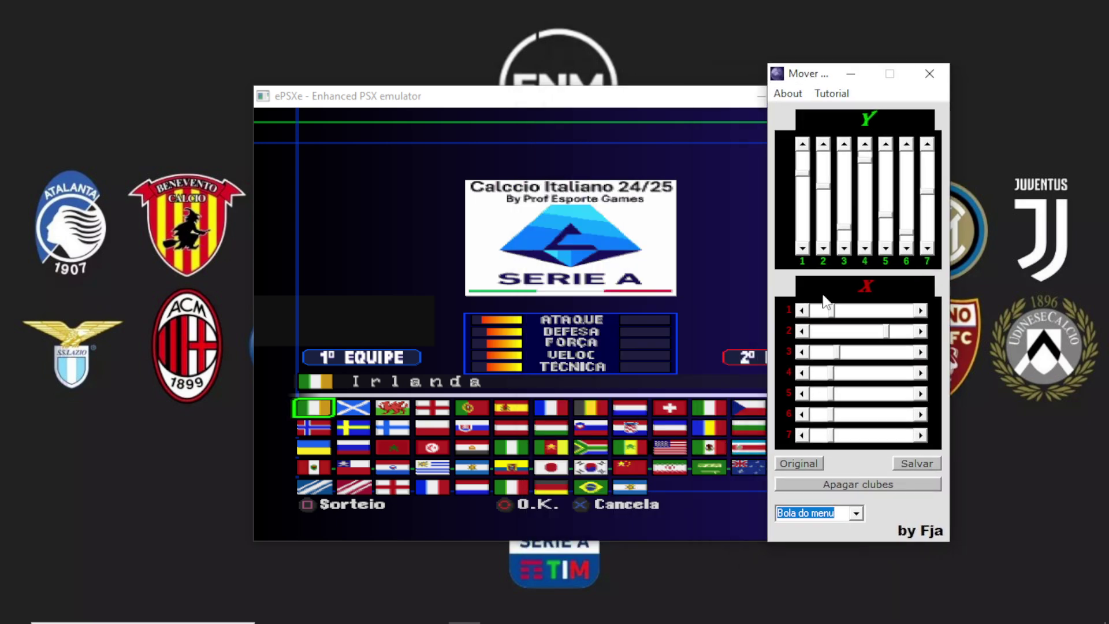
# - Reduce the X positions of elements 6 and 7 almost to minimum and slightly shift those of elements 1, 3 and 4
pyautogui.moveTo(834, 393); pyautogui.dragTo(819, 441)
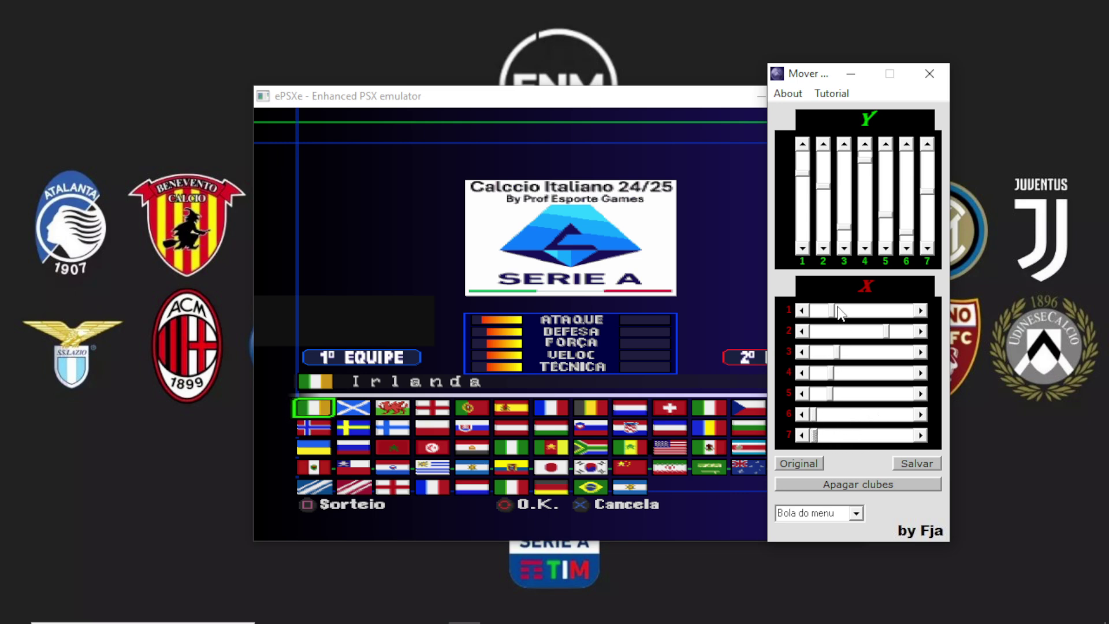
pyautogui.moveTo(838, 309)
pyautogui.mouseDown()
pyautogui.moveTo(871, 312)
pyautogui.moveTo(833, 315)
pyautogui.mouseUp()
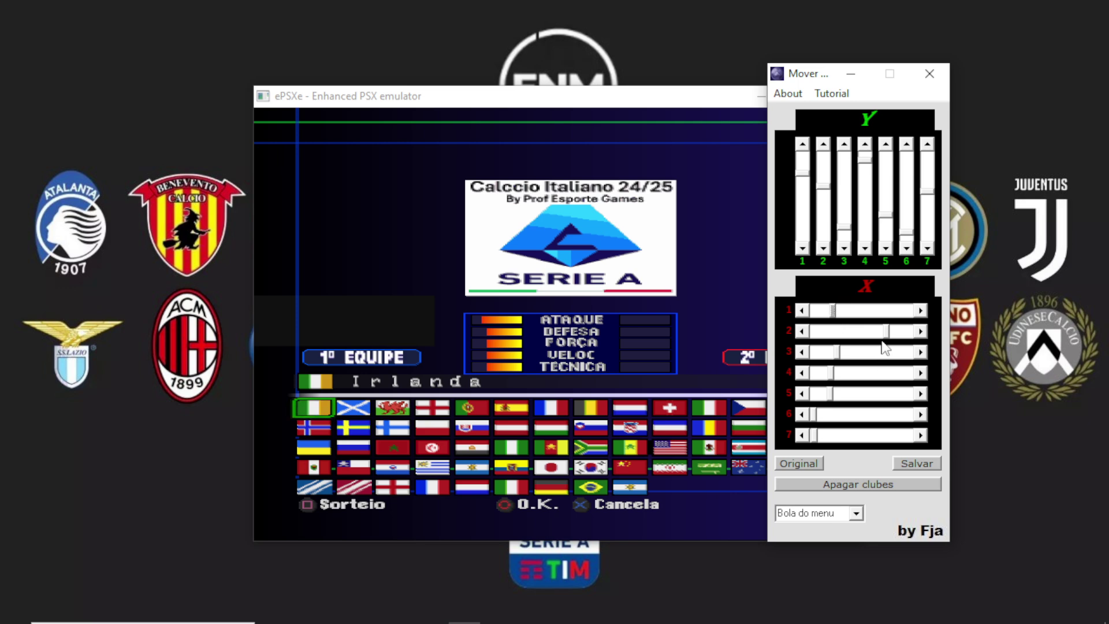
pyautogui.moveTo(845, 358); pyautogui.dragTo(841, 376)
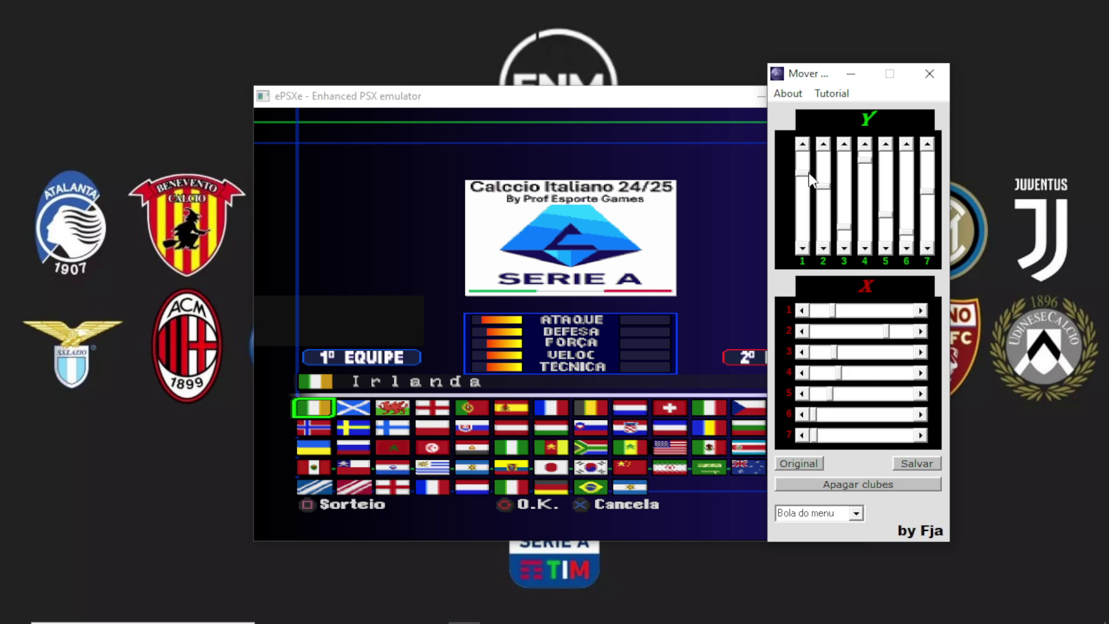
# - Shift element 1's Y position slightly and set element 3's so the dark rectangle is level with the Serie A logo
pyautogui.moveTo(805, 172)
pyautogui.mouseDown()
pyautogui.moveTo(795, 243)
pyautogui.moveTo(793, 179)
pyautogui.mouseUp()
pyautogui.moveTo(847, 156)
pyautogui.mouseDown()
pyautogui.moveTo(845, 224)
pyautogui.moveTo(847, 165)
pyautogui.mouseUp()
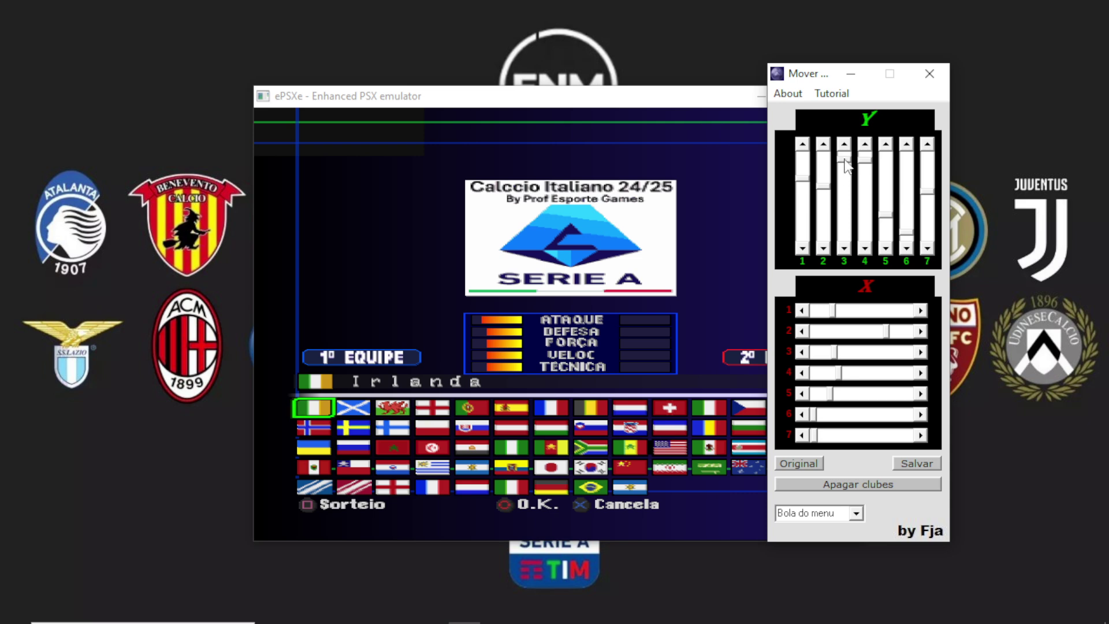
pyautogui.moveTo(847, 166); pyautogui.dragTo(841, 251)
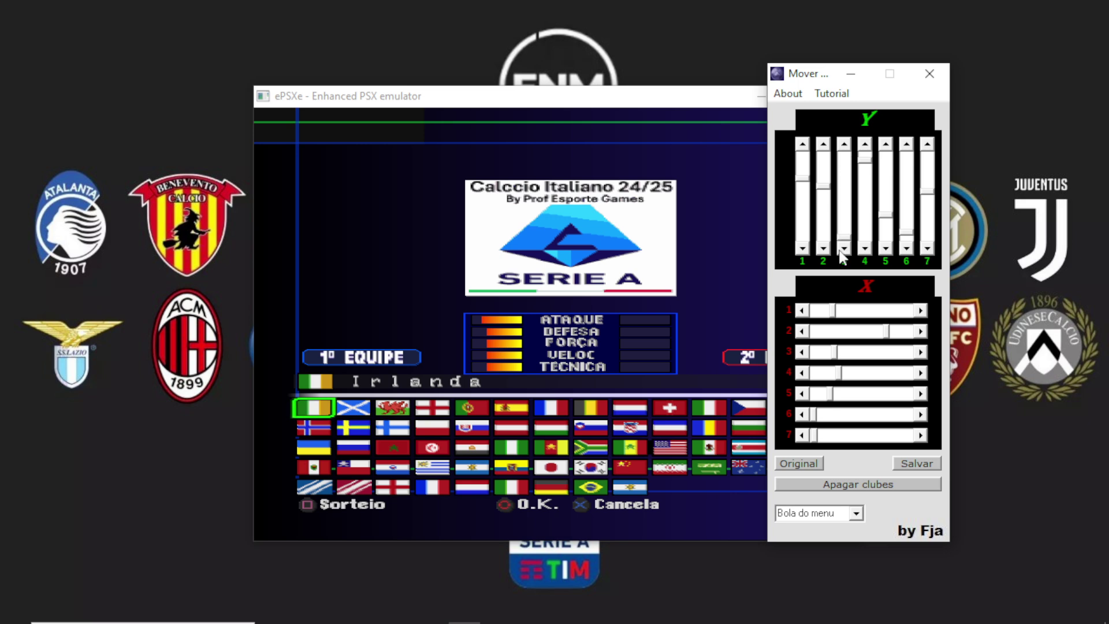
pyautogui.click(842, 250)
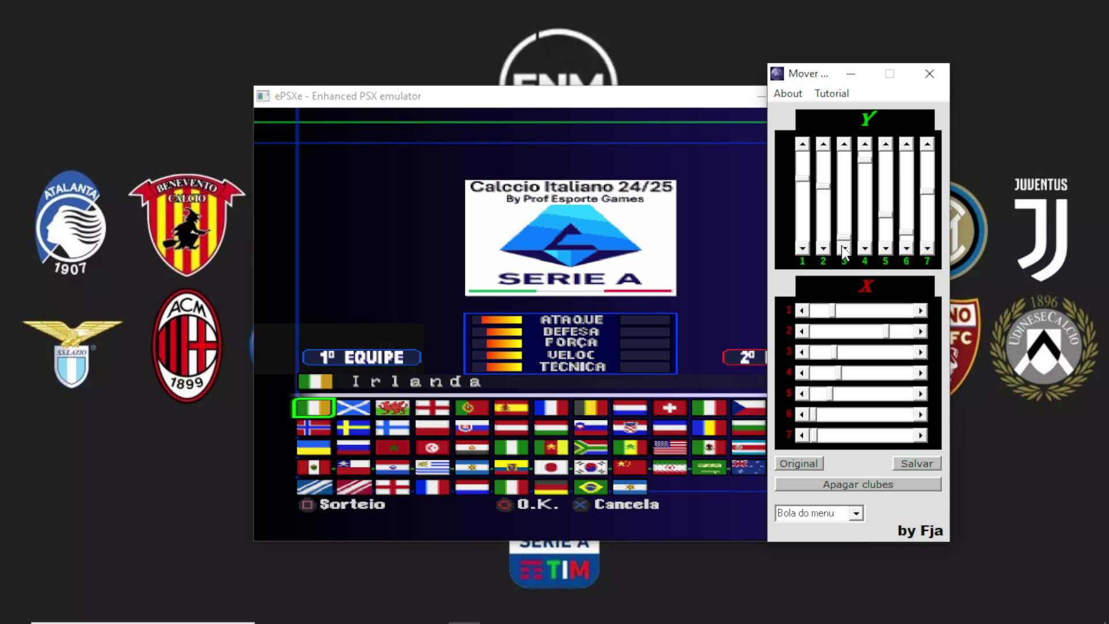
pyautogui.moveTo(846, 246); pyautogui.dragTo(850, 188)
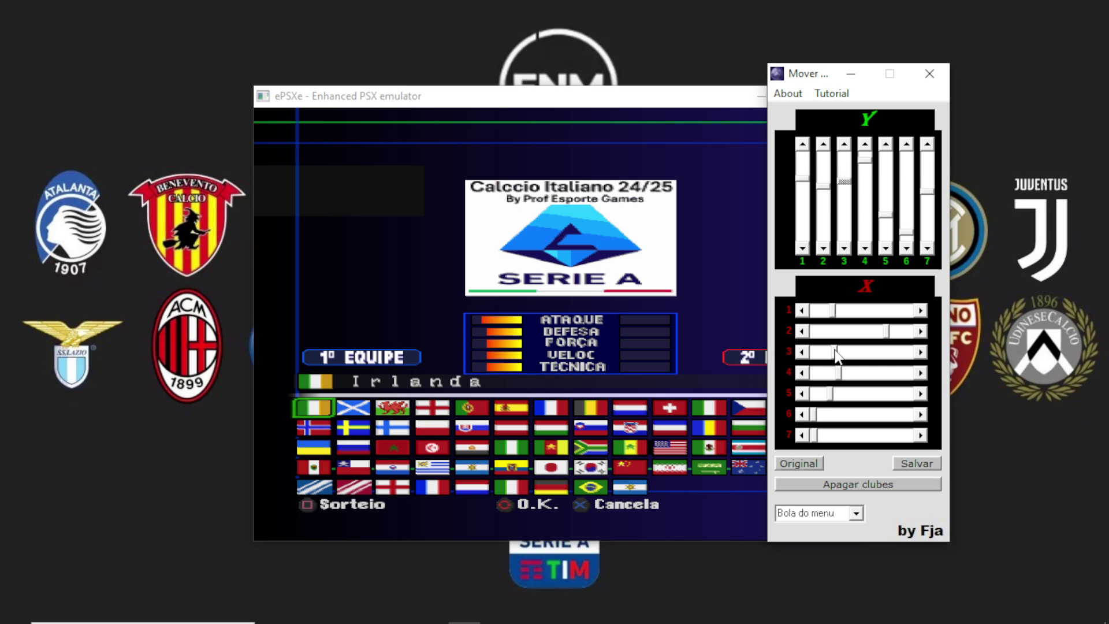
# - Hide the dark rectangle behind the Serie A logo by adjusting element 3's X and Y positions, and save the new positions
pyautogui.moveTo(837, 357); pyautogui.dragTo(917, 361)
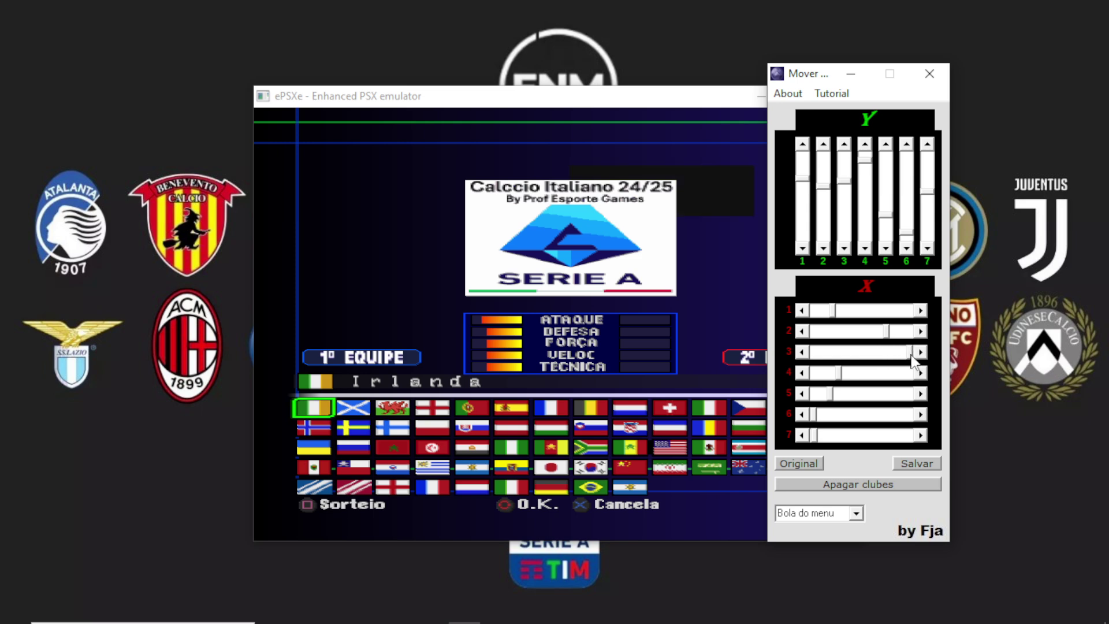
pyautogui.moveTo(911, 359); pyautogui.dragTo(878, 358)
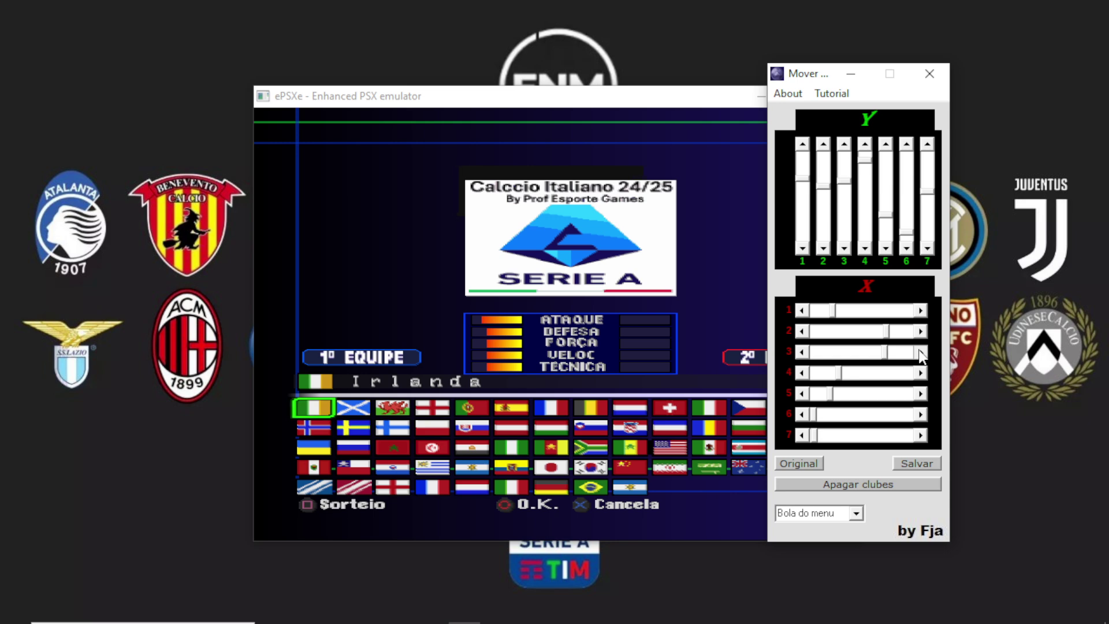
pyautogui.click(921, 352)
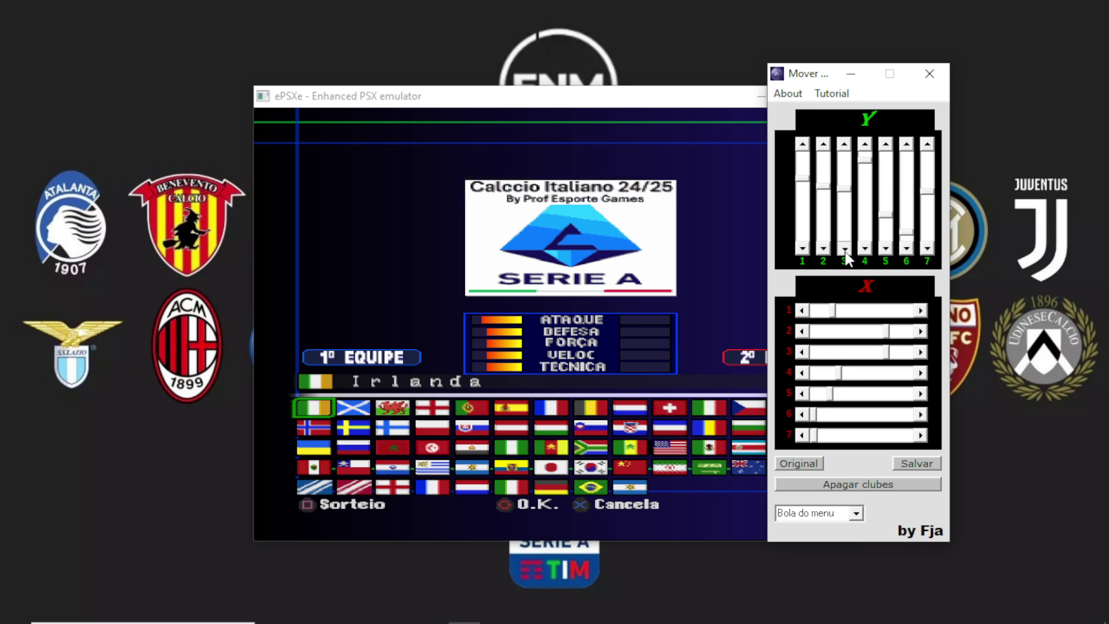
pyautogui.moveTo(814, 74); pyautogui.dragTo(946, 96)
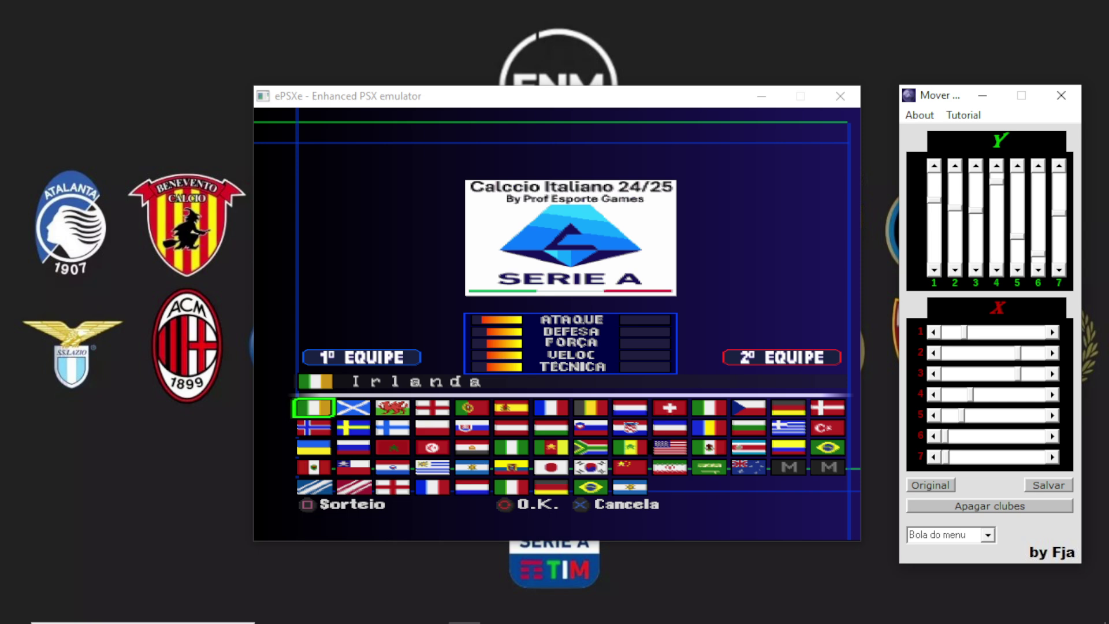
pyautogui.click(1047, 485)
pyautogui.click(599, 379)
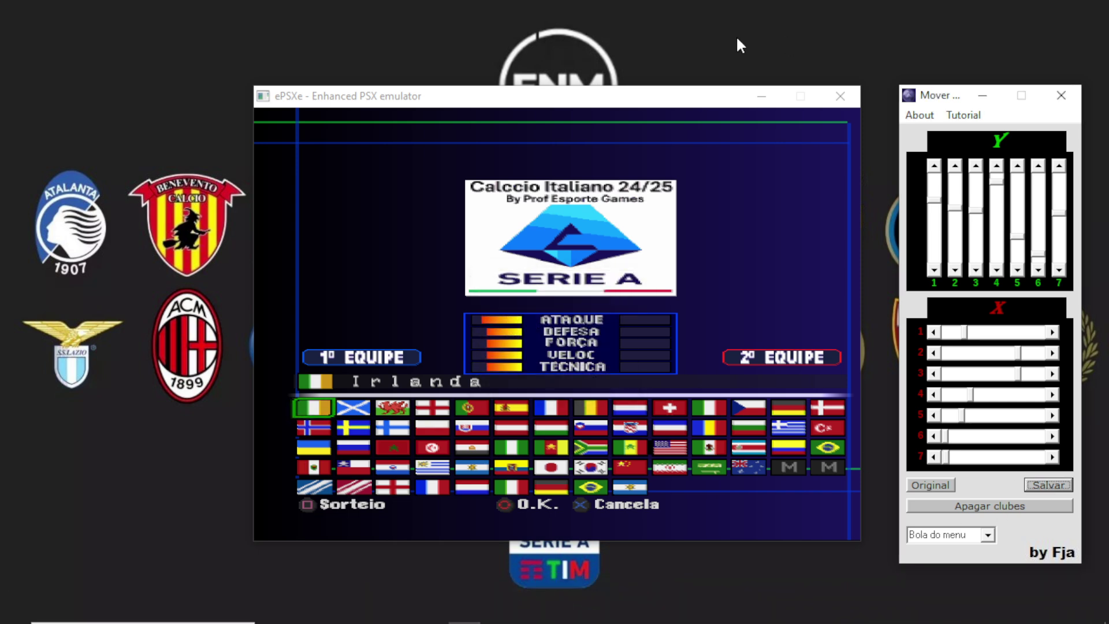
# - Return to ePSXe and move through the national teams to check how the logo displays on the selection screen
pyautogui.hotkey('alt', 'Tab')
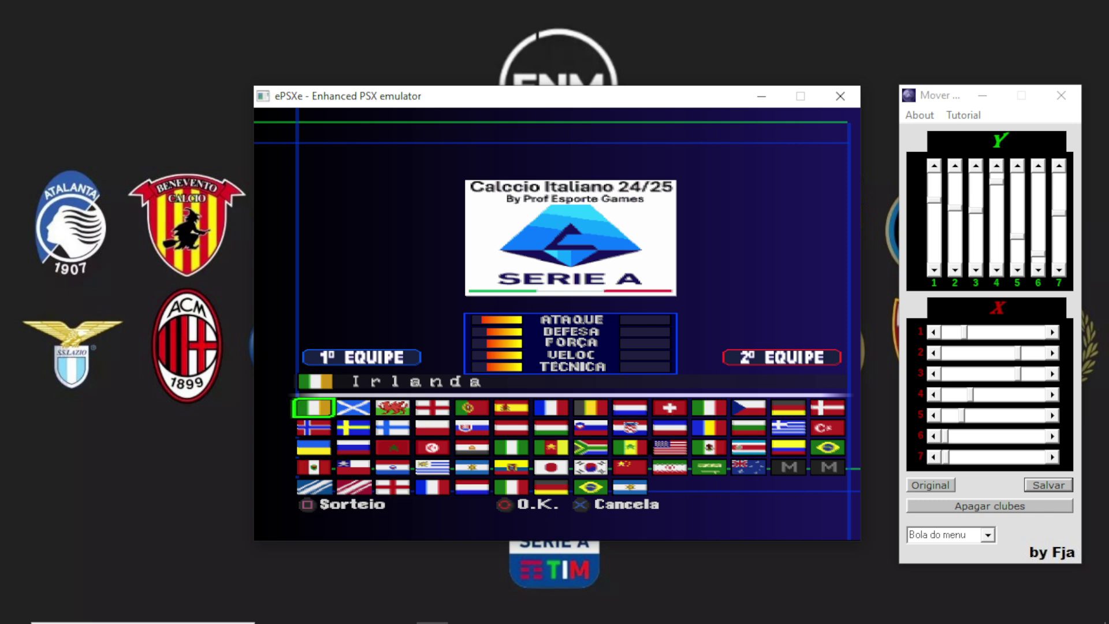
pyautogui.press('Right')
pyautogui.press('Left')
pyautogui.press('Right')
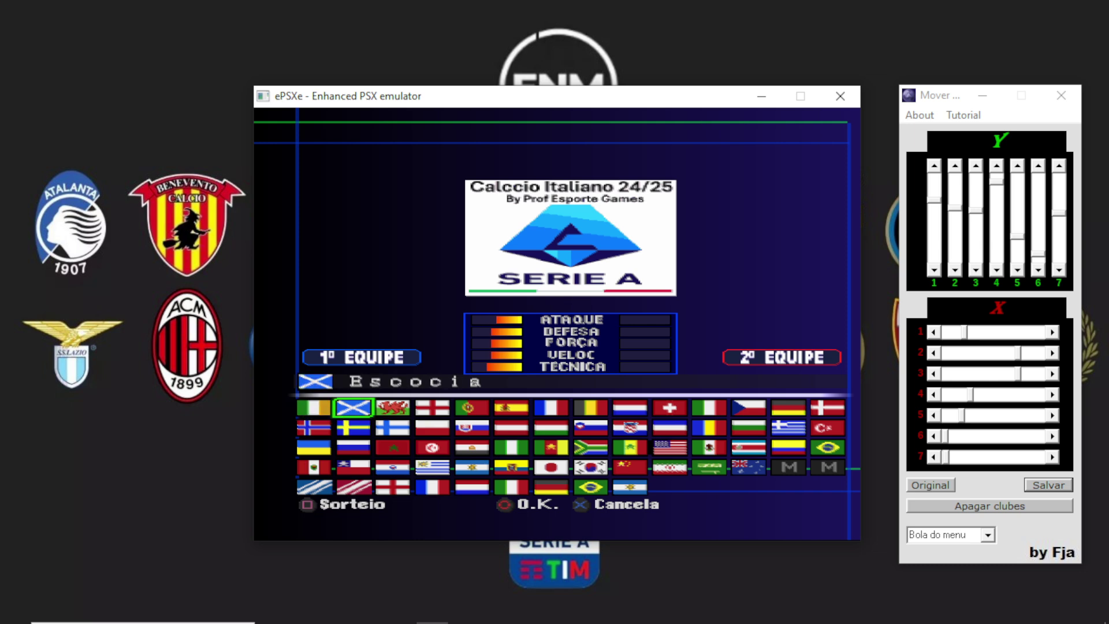
pyautogui.press('Down')
pyautogui.press('Right')
pyautogui.press('Down')
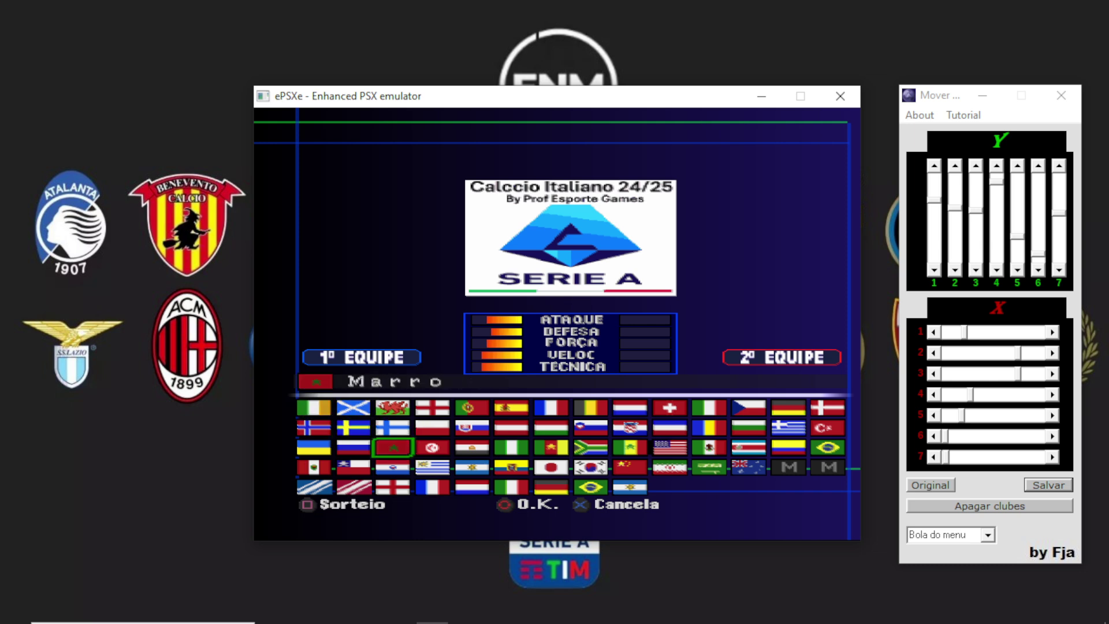
pyautogui.press('Right')
pyautogui.press('Right')
pyautogui.press('Right')
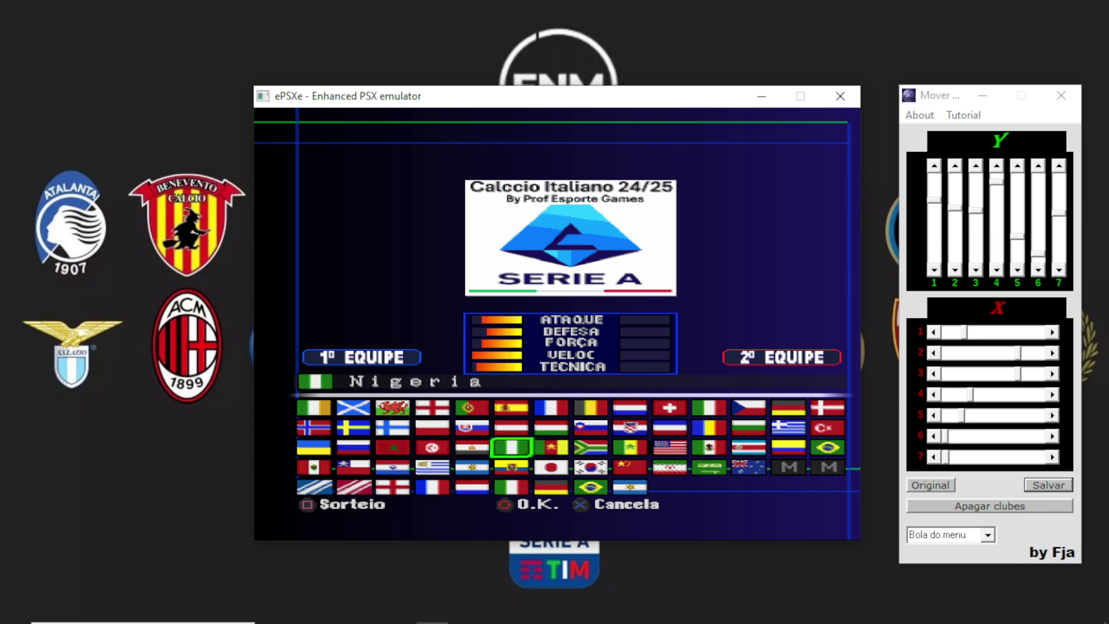
# - Browse the national teams from Nigeria past Senegal to Germany to examine the menu logo on the team selection screen
pyautogui.press('Right')
pyautogui.press('Right')
pyautogui.press('Right')
pyautogui.press('Right')
pyautogui.press('Right')
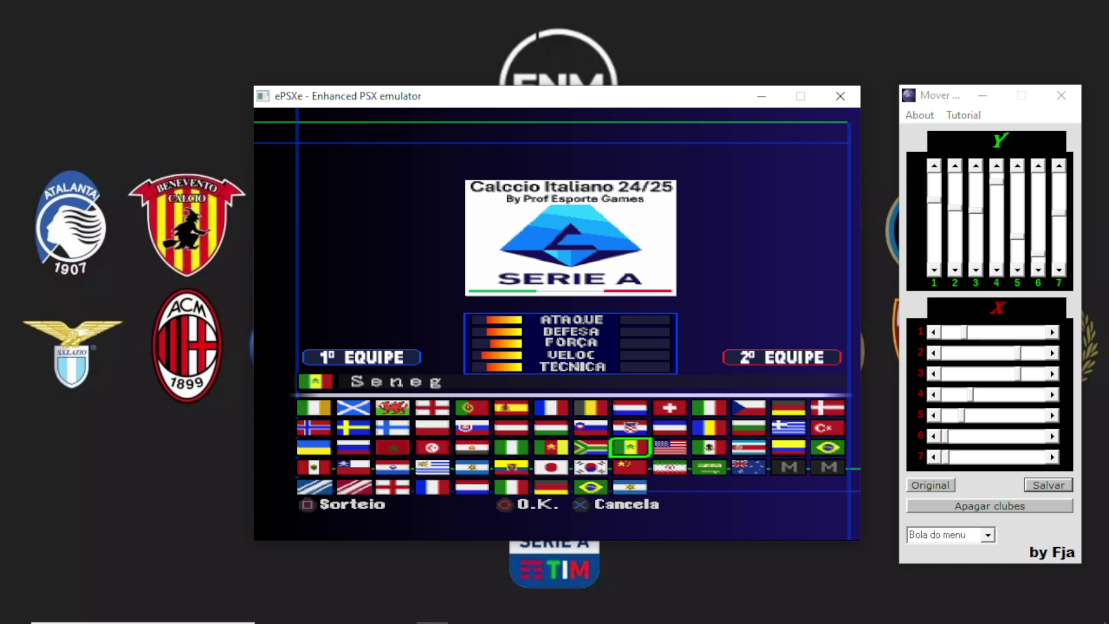
pyautogui.press('Right')
pyautogui.press('Right')
pyautogui.press('Up')
pyautogui.press('Up')
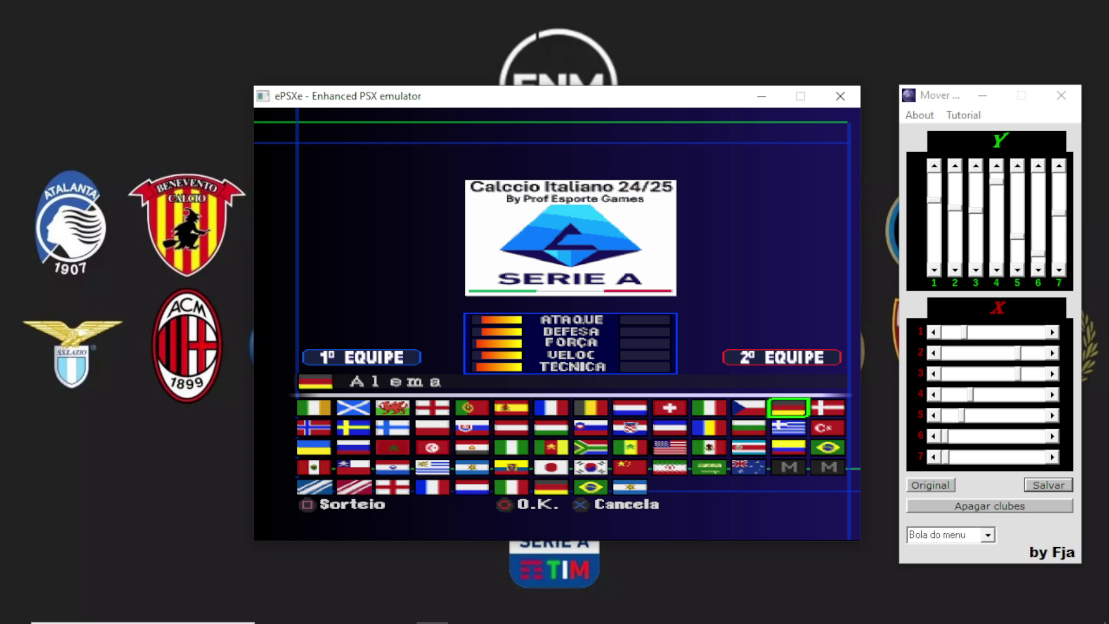
# - Save the element positions in Mover again, acknowledge the message, and close both Mover and ePSXe
pyautogui.click(1040, 487)
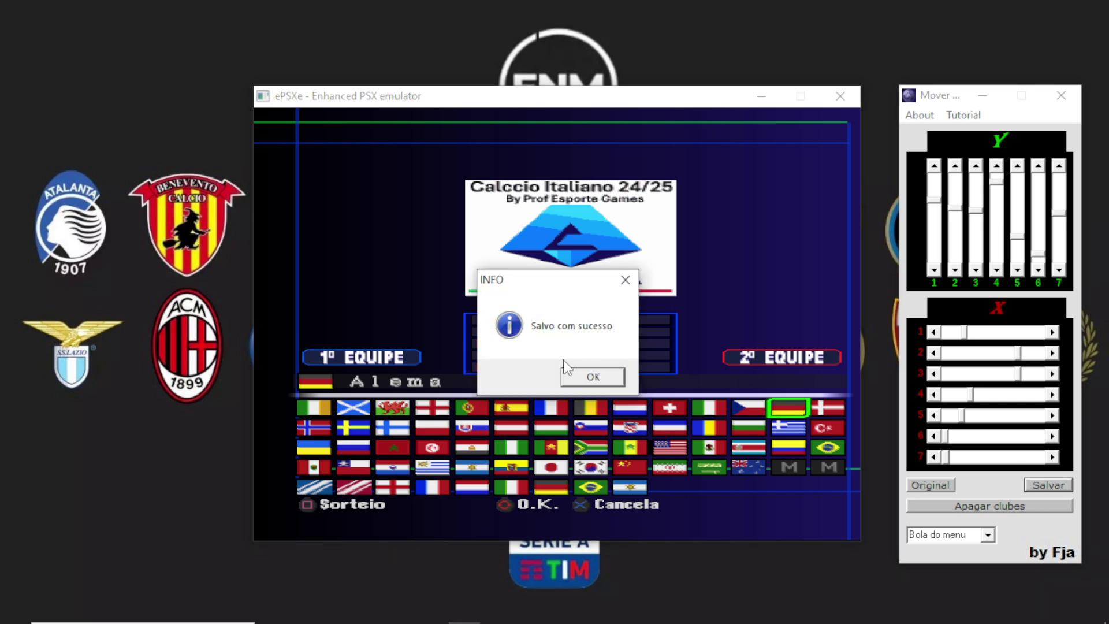
pyautogui.click(584, 376)
pyautogui.click(1062, 95)
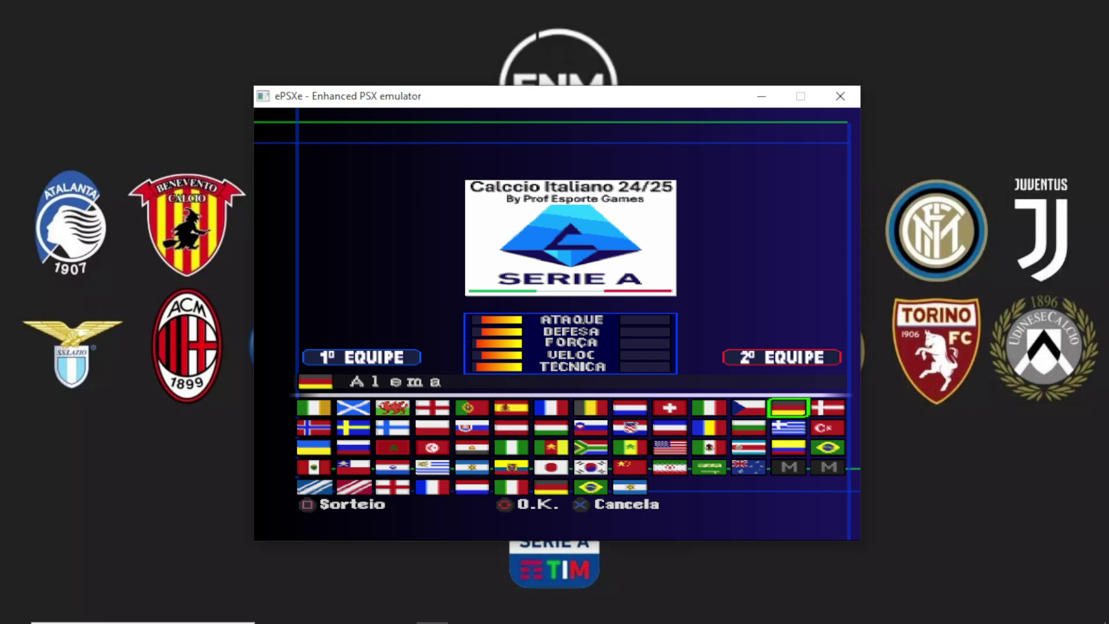
pyautogui.click(841, 96)
pyautogui.click(16, 30)
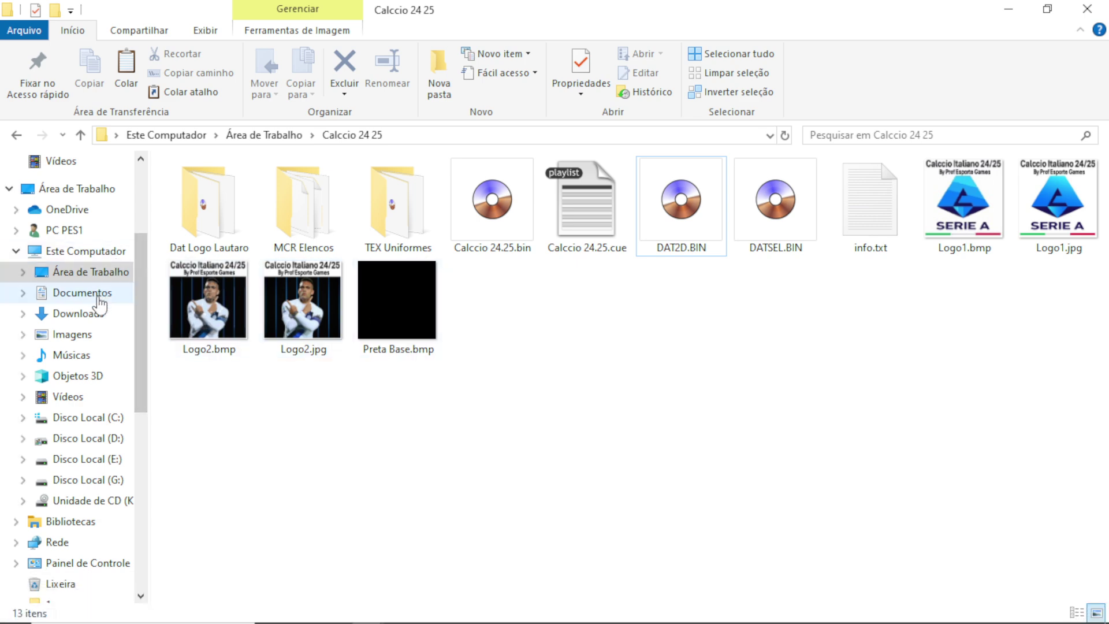
# - Start DuckStation from its shortcut in the Área de Trabalho folder and minimise the file window
pyautogui.click(90, 273)
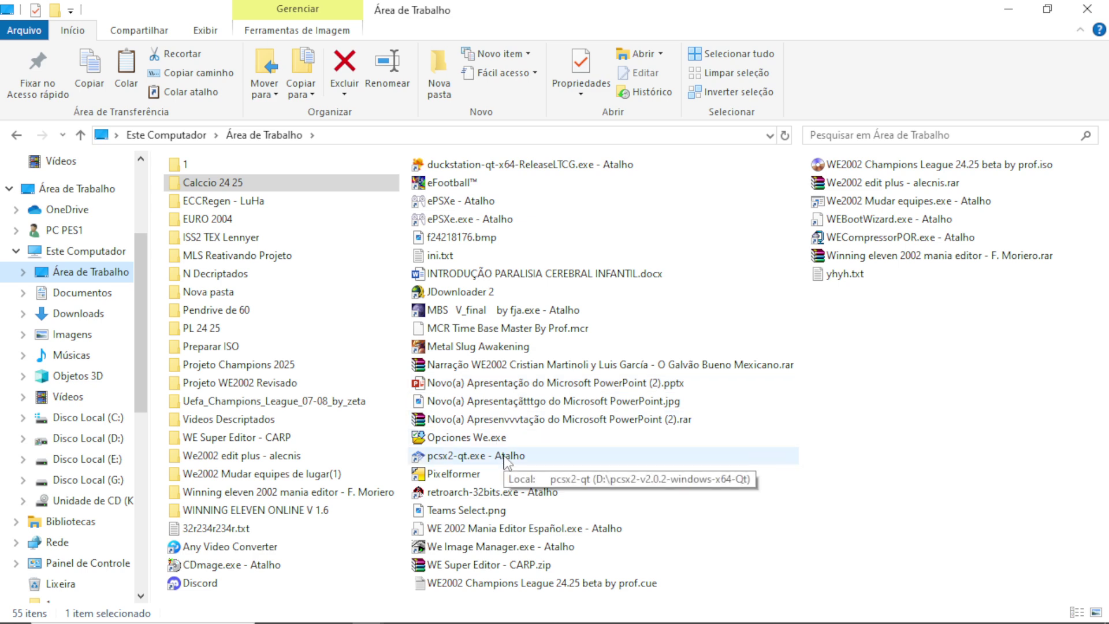
pyautogui.click(473, 164)
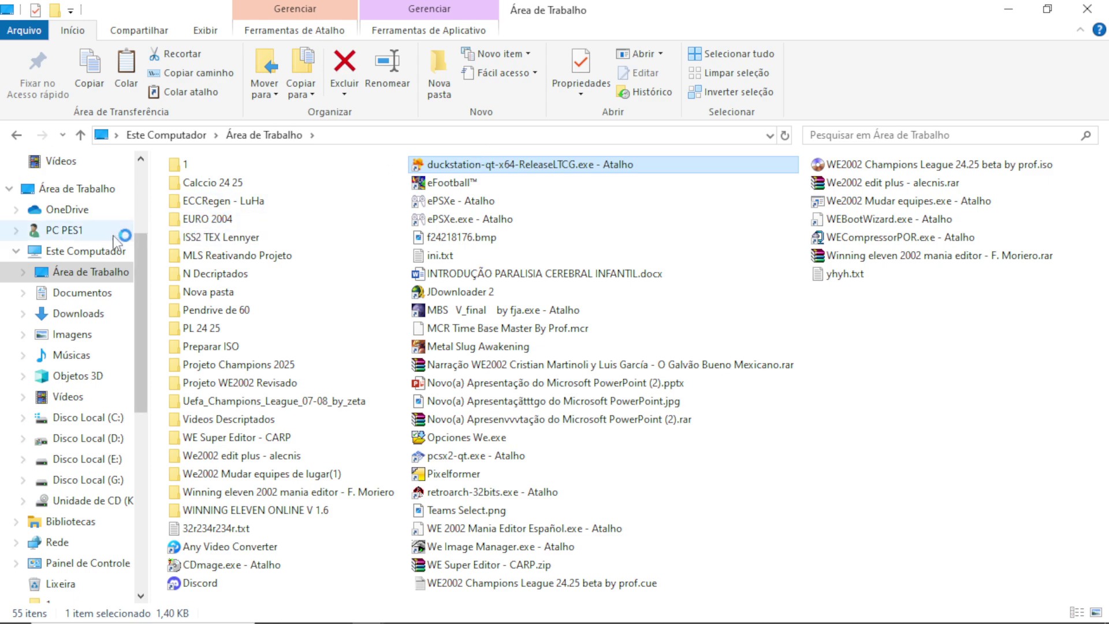
pyautogui.click(1009, 8)
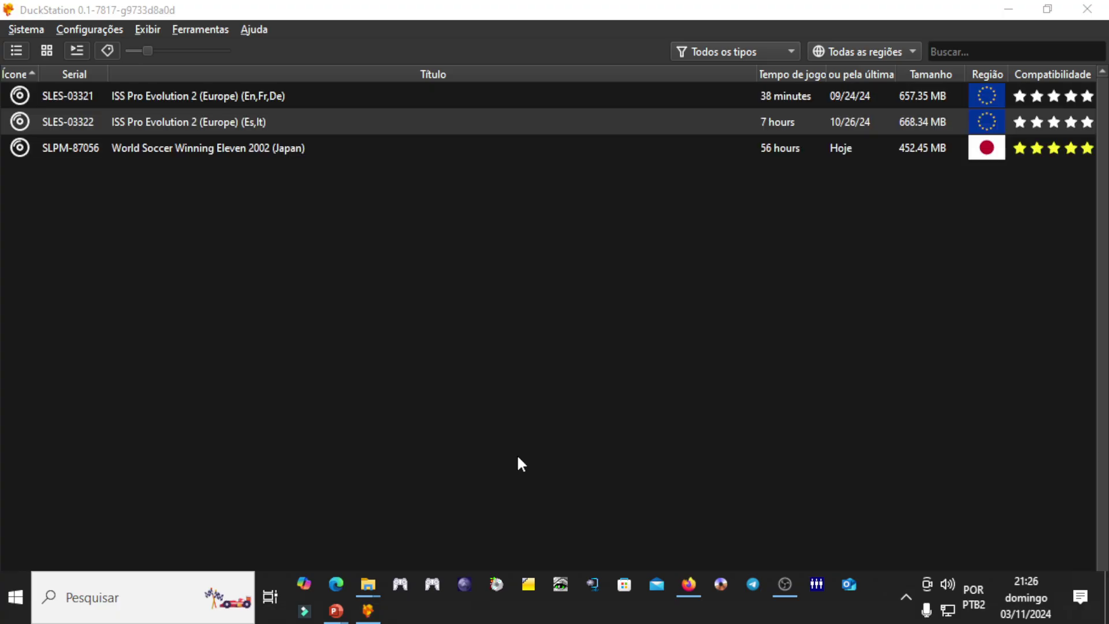
# - Boot the disc image Calccio 24.25.bin from the Calccio 24 25 desktop folder in DuckStation
pyautogui.click(23, 30)
pyautogui.click(35, 45)
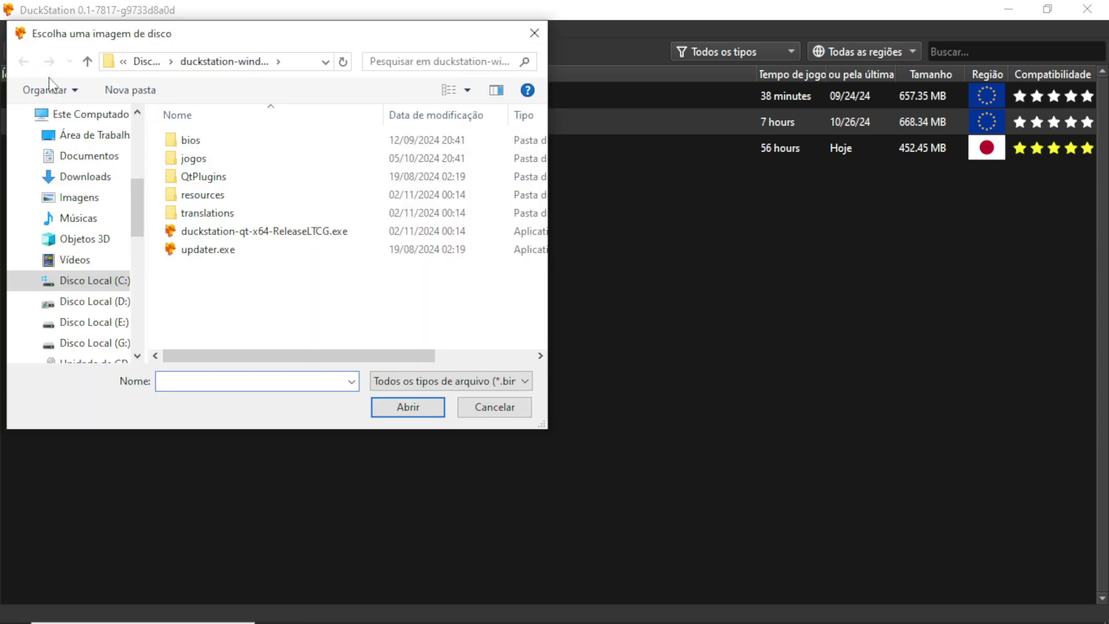
pyautogui.click(89, 137)
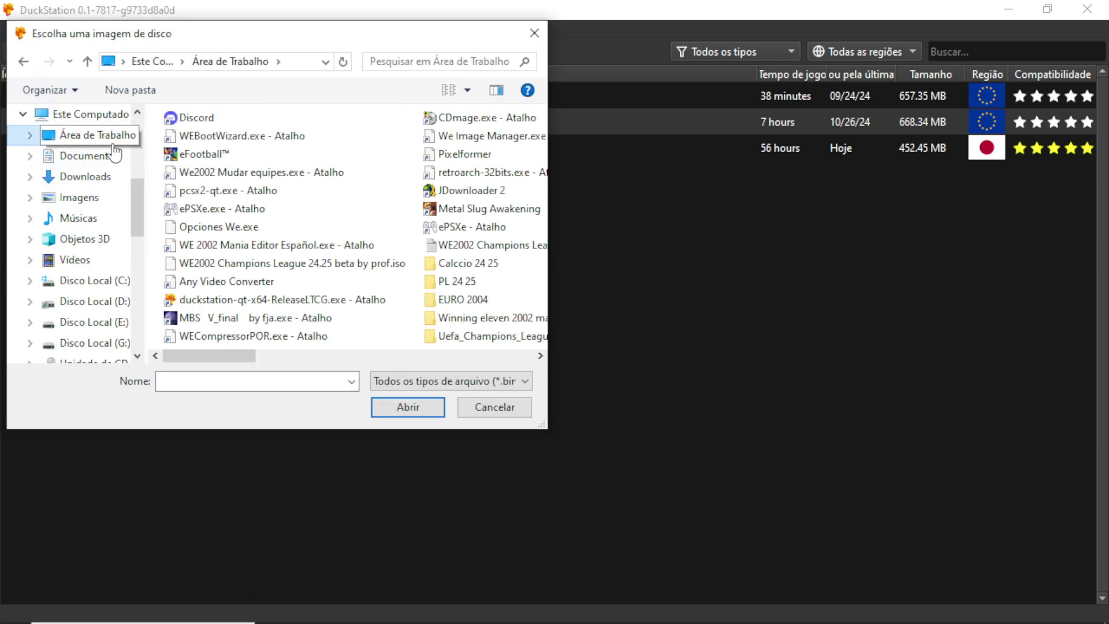
pyautogui.click(454, 263)
pyautogui.doubleClick(222, 263)
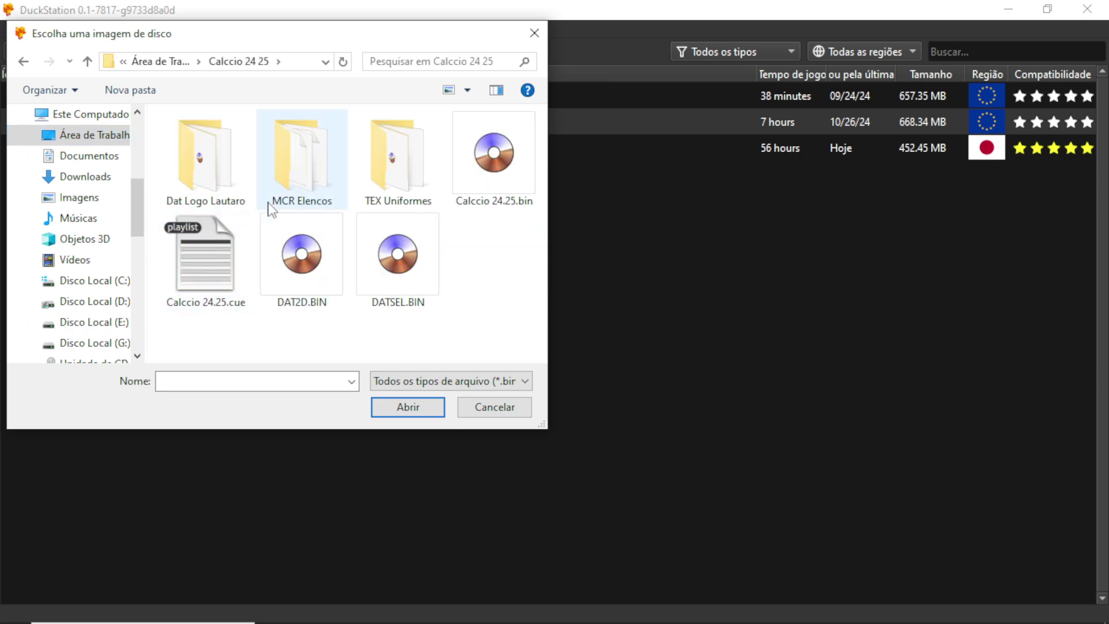
pyautogui.click(488, 168)
pyautogui.doubleClick(484, 184)
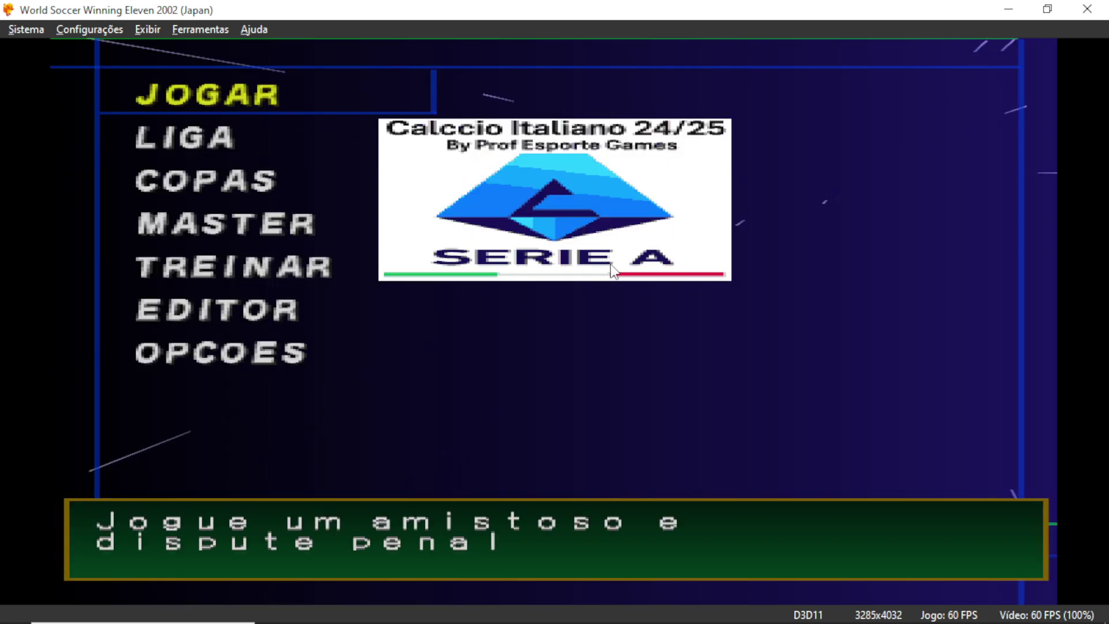
# - Enter the JOGAR team selection and move through the national teams to check how the Serie A logo displays
pyautogui.press('Return')
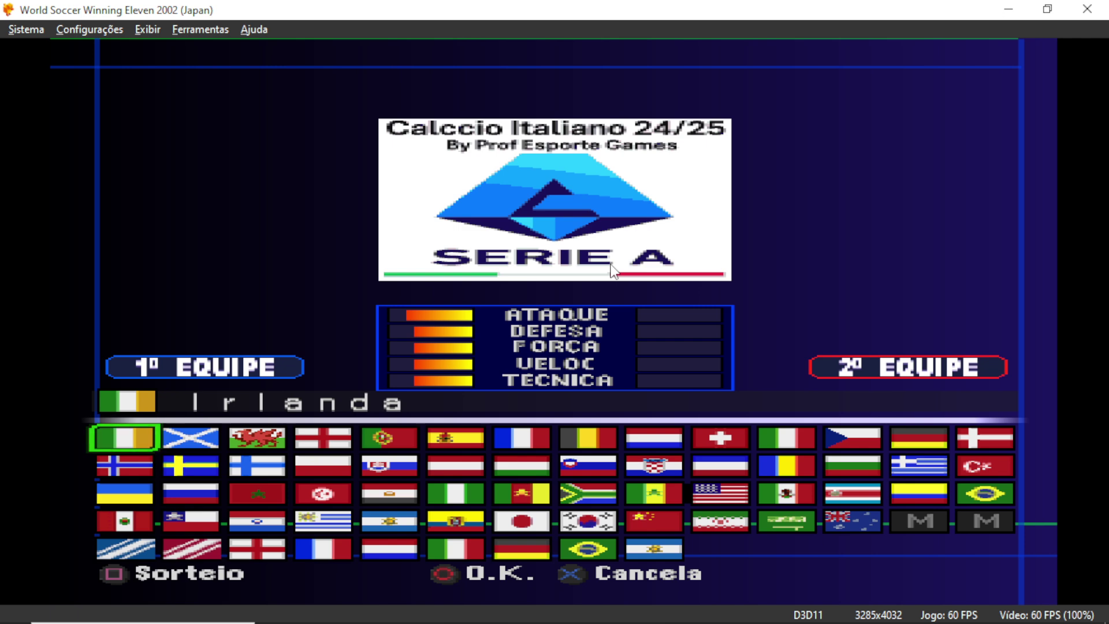
pyautogui.press('Right')
pyautogui.press('Right')
pyautogui.press('Right')
pyautogui.press('Right')
pyautogui.press('Right')
pyautogui.press('Right')
pyautogui.press('Right')
pyautogui.press('Right')
pyautogui.press('Right')
pyautogui.press('Right')
pyautogui.press('Right')
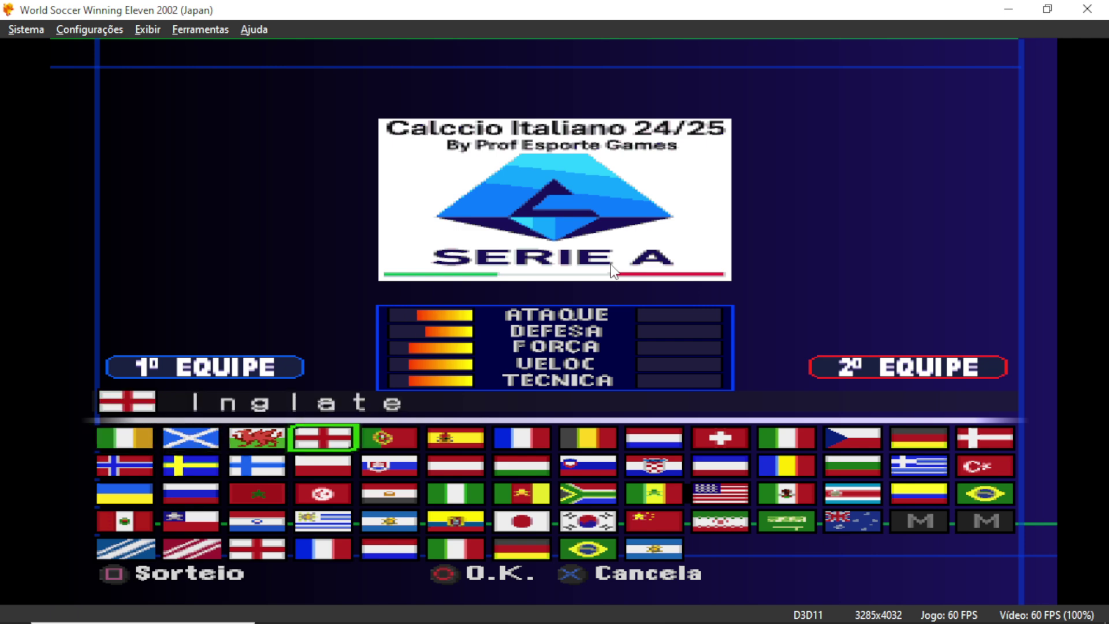
pyautogui.press('Right')
pyautogui.press('Down')
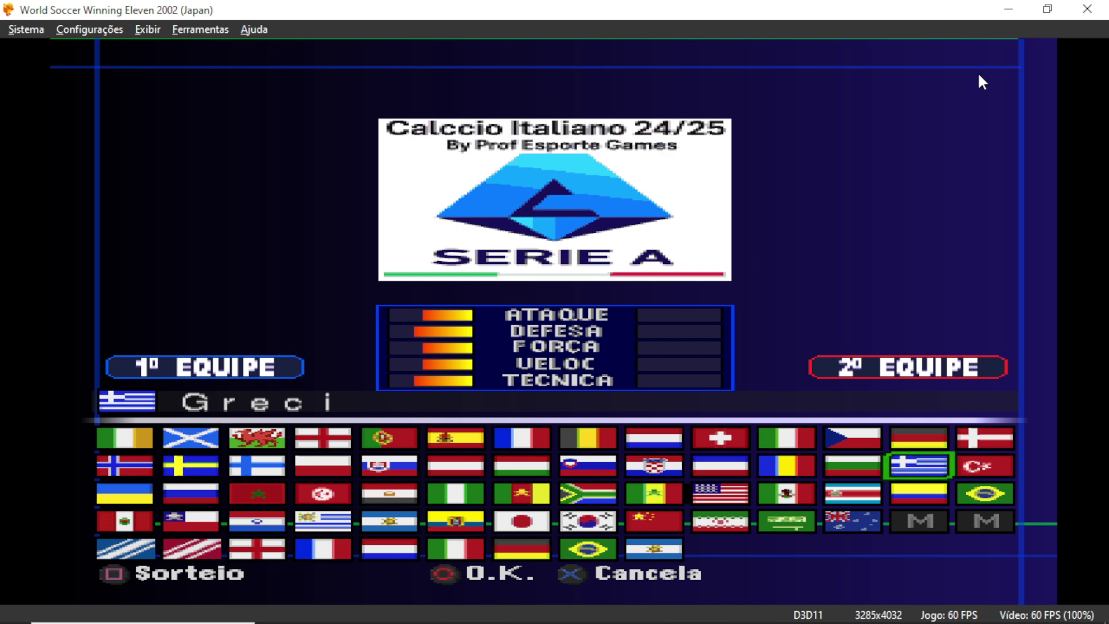
# - Shut down the DuckStation game with its state saved and go back to the Calccio 24 25 folder
pyautogui.click(1096, 14)
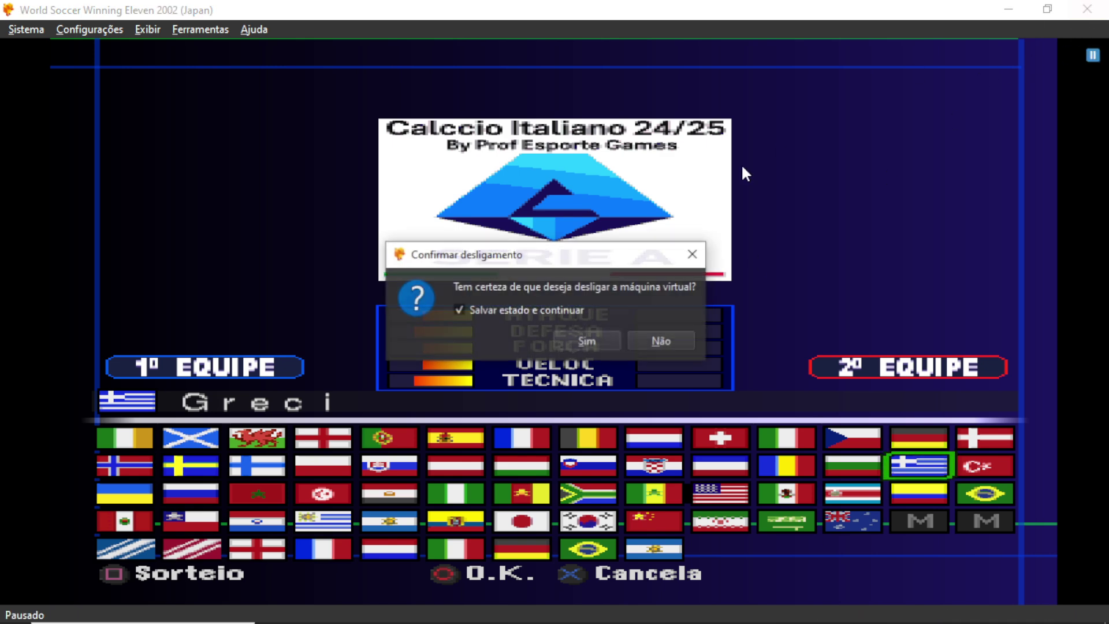
pyautogui.click(614, 342)
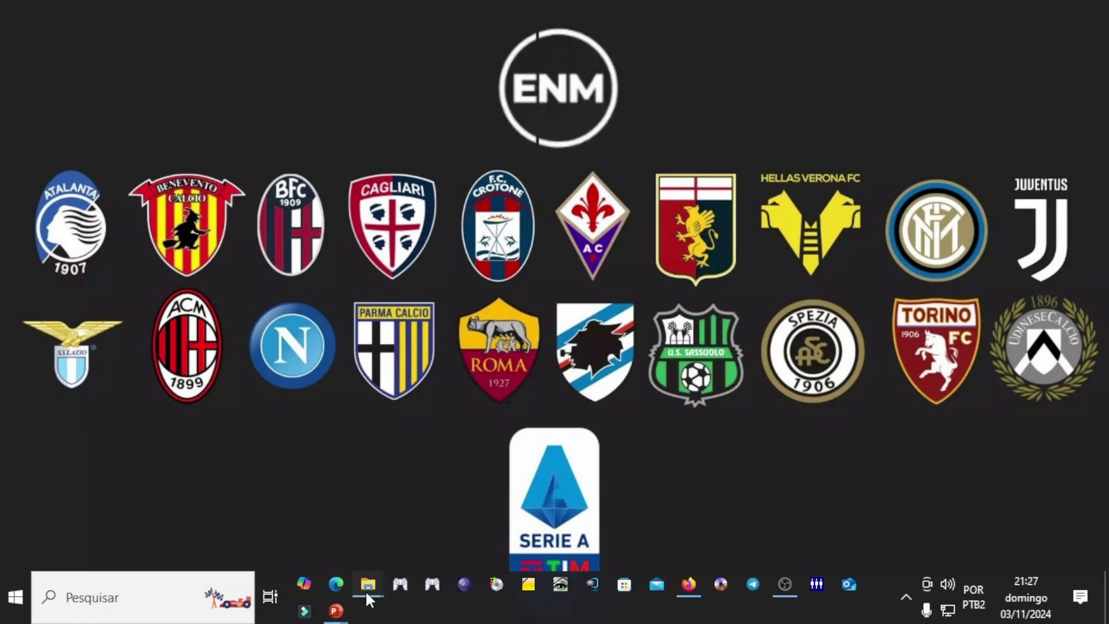
pyautogui.moveTo(366, 595)
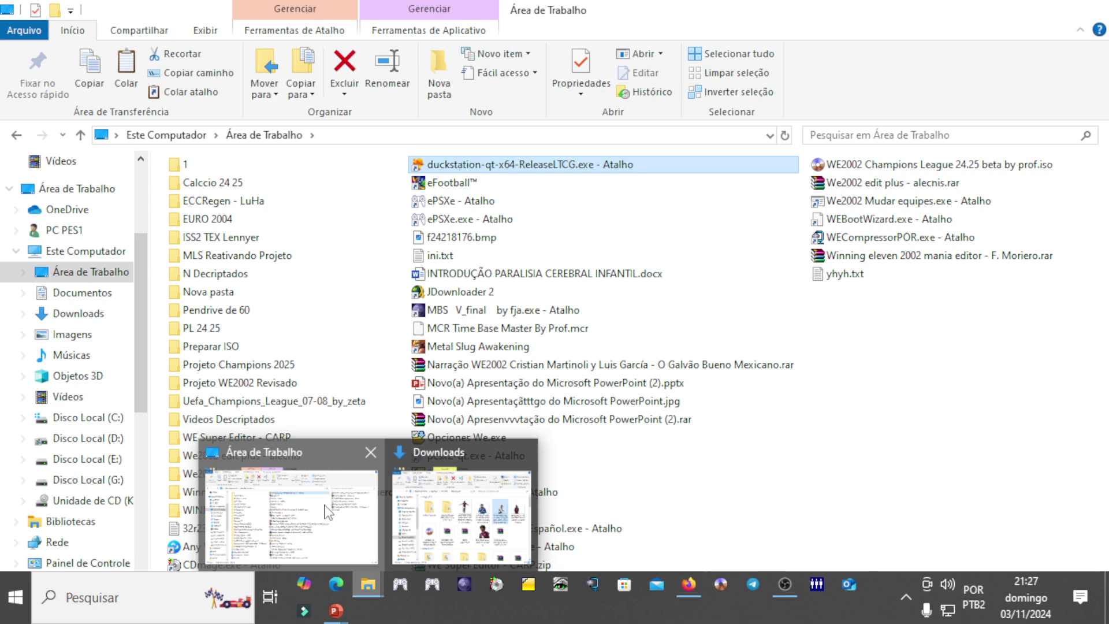
pyautogui.click(371, 453)
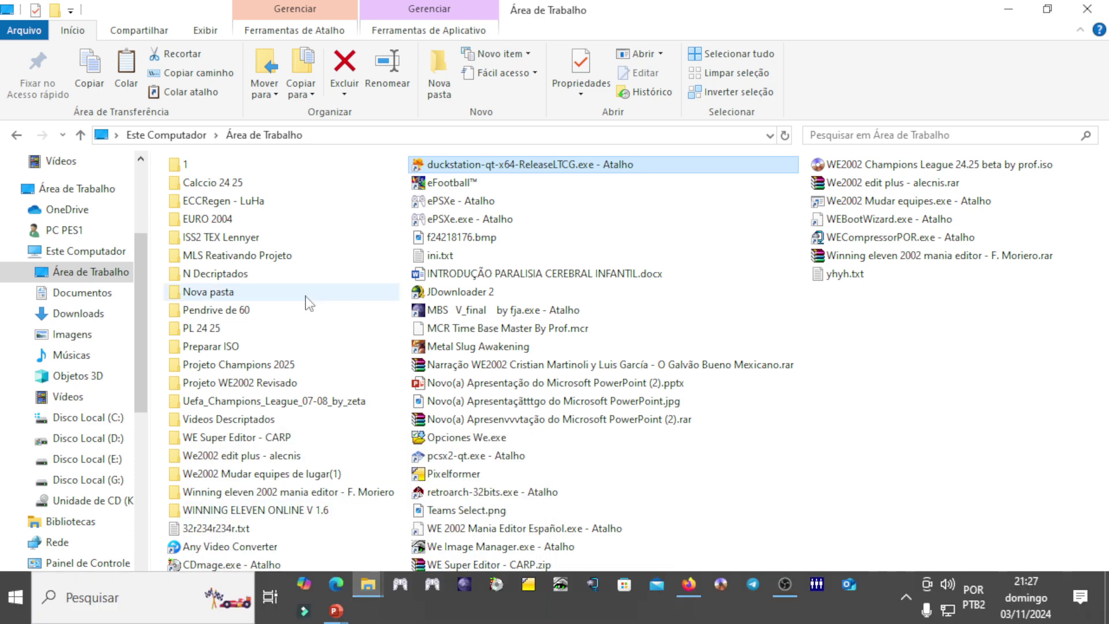
pyautogui.doubleClick(223, 182)
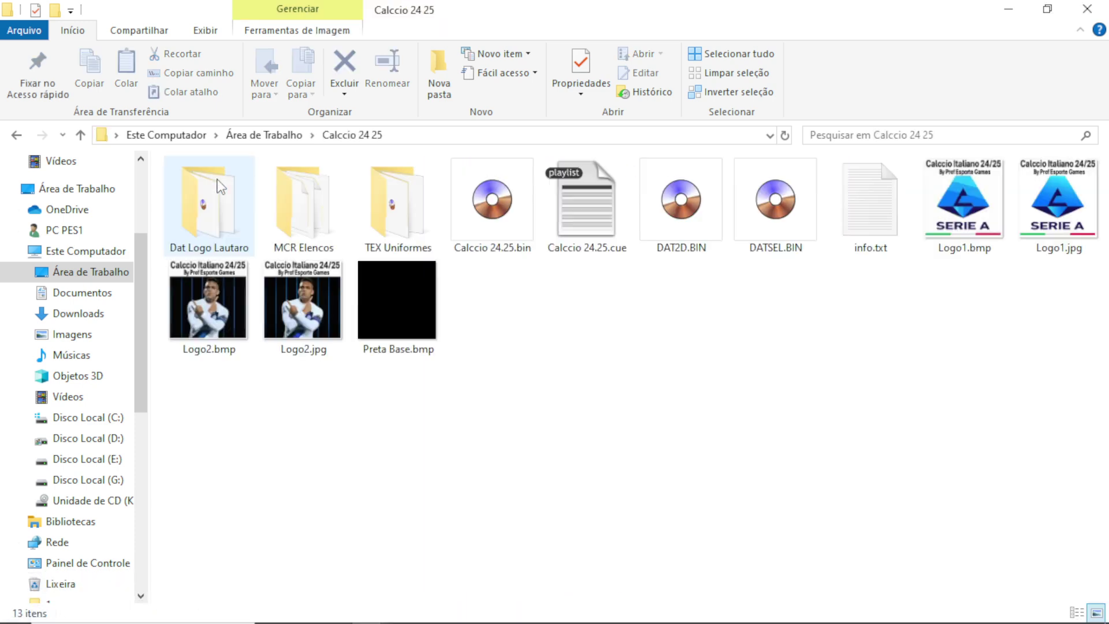
# - Create a folder named Dat Logo Serie A and move DAT2D.BIN and DATSEL.BIN into it
pyautogui.rightClick(565, 354)
pyautogui.moveTo(659, 582)
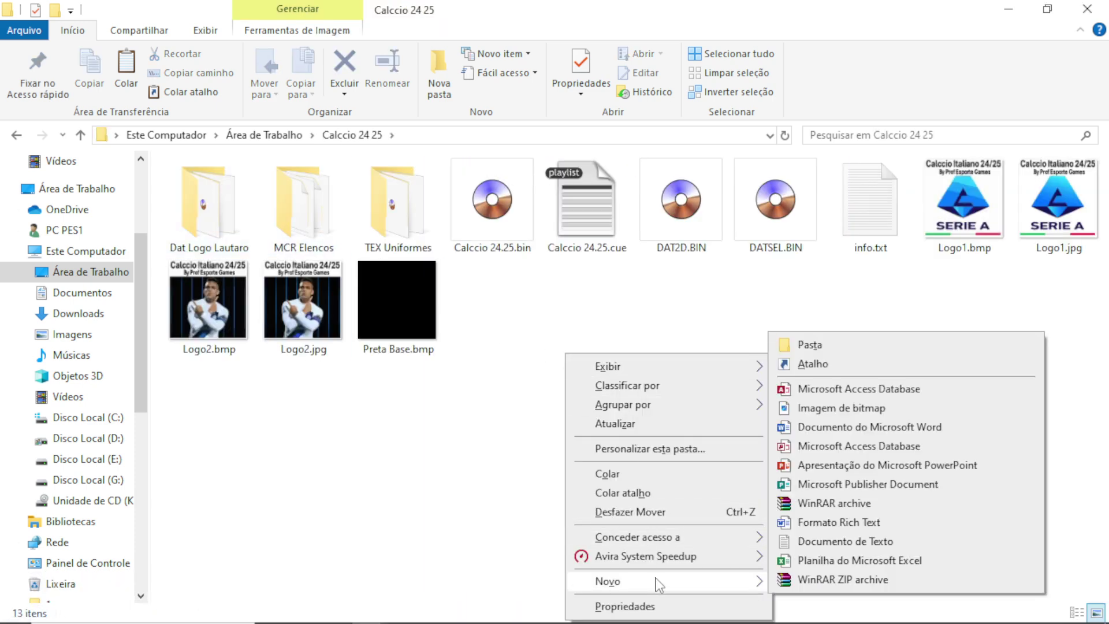
pyautogui.click(810, 346)
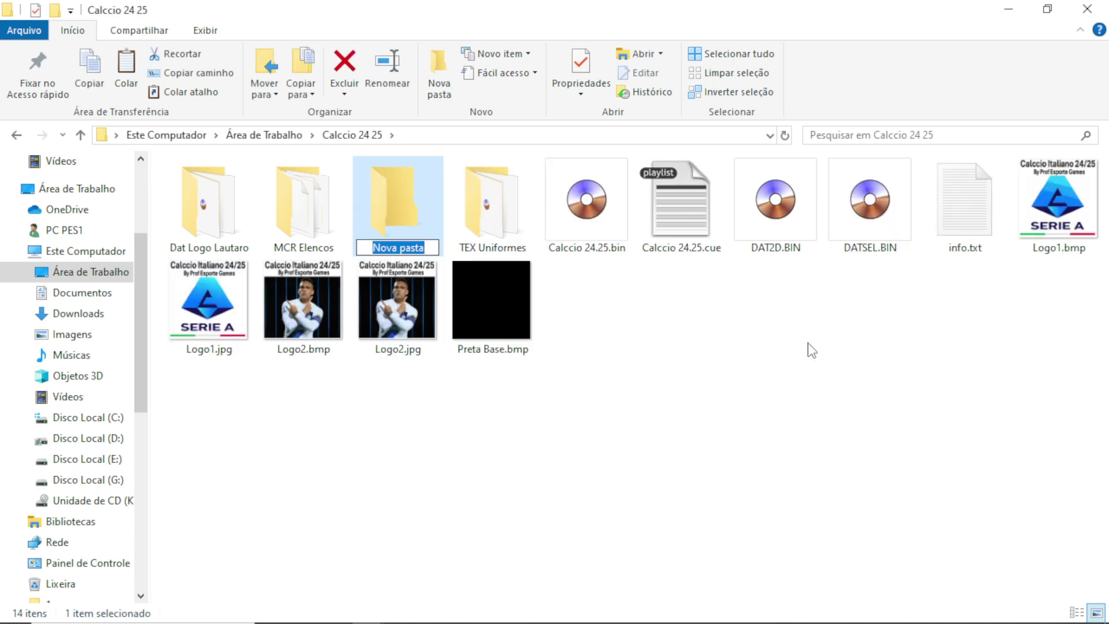
pyautogui.write('D')
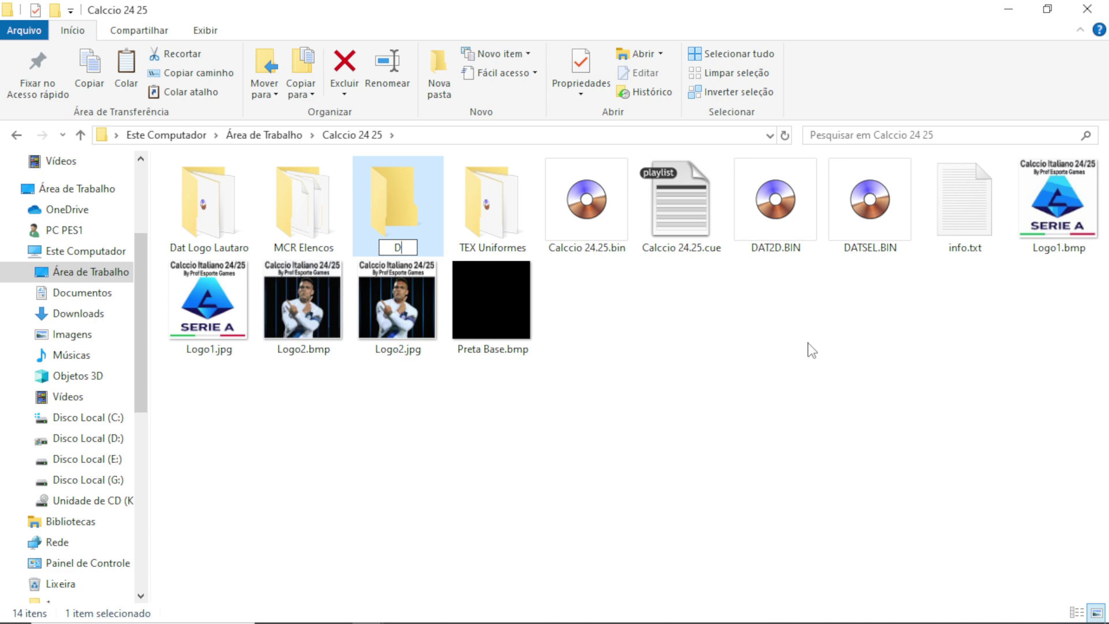
pyautogui.write('at Logo ')
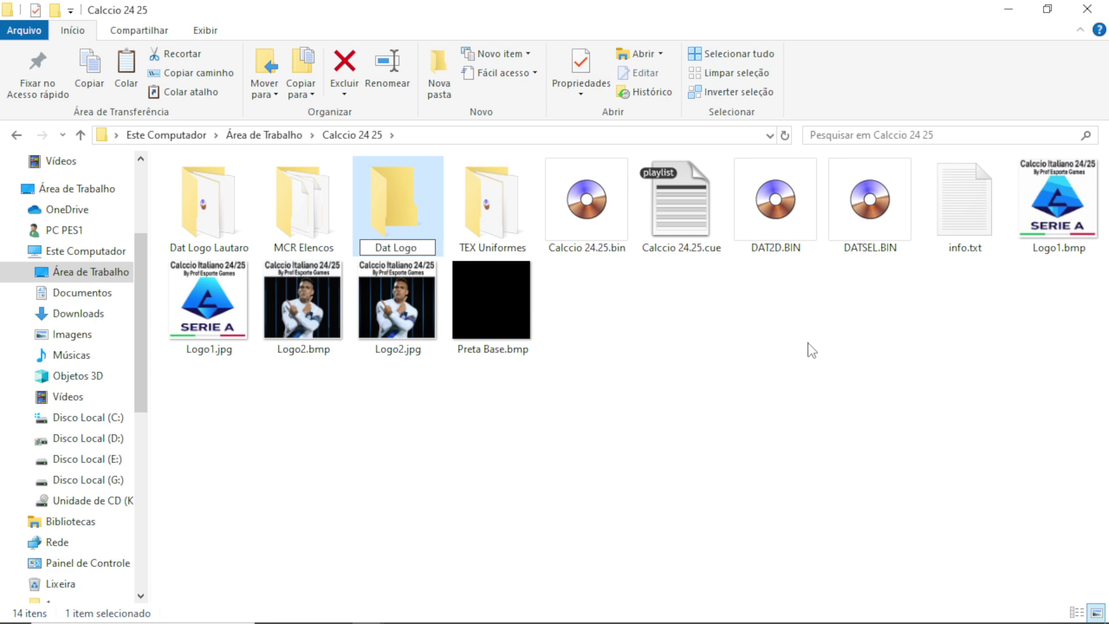
pyautogui.write('Serie A')
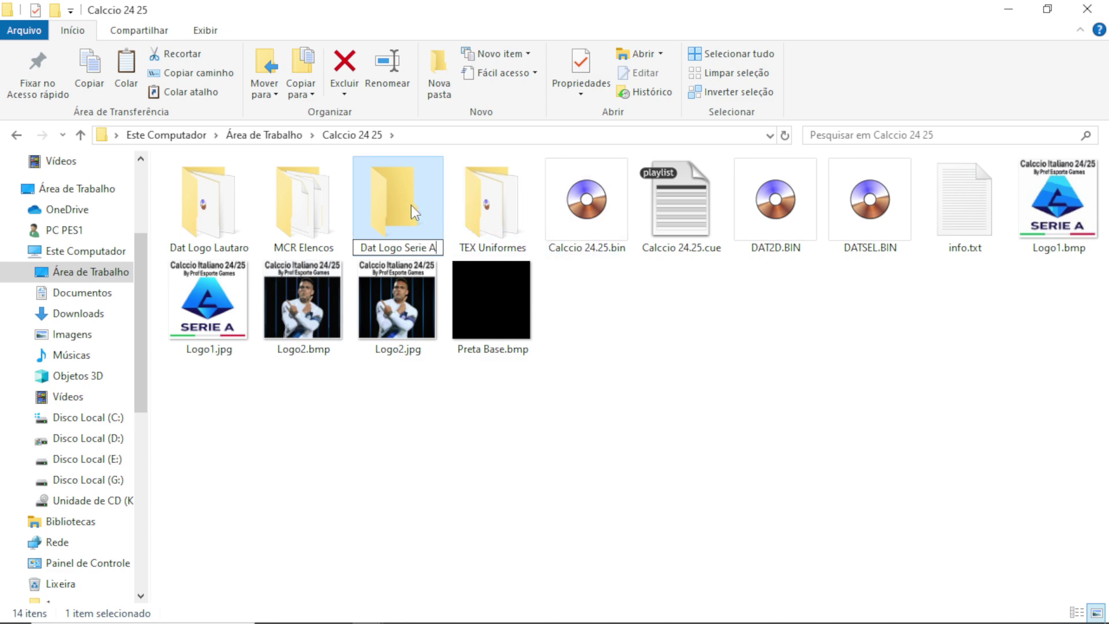
pyautogui.press('Return')
pyautogui.moveTo(904, 308); pyautogui.dragTo(413, 239)
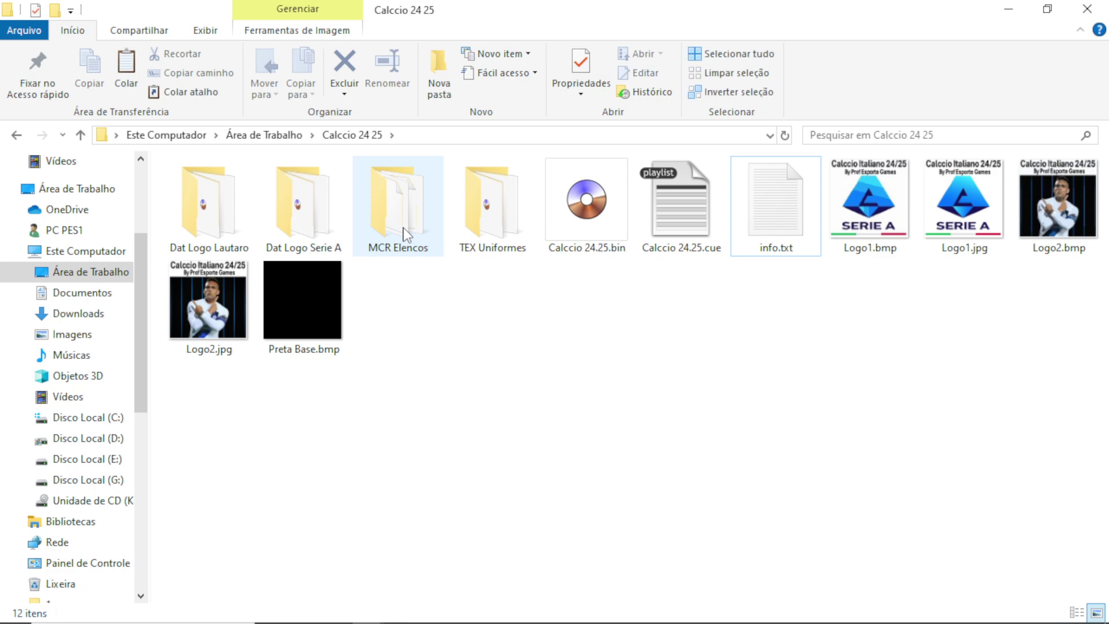
# - Delete the Logo2.bmp and Logo2.jpg pictures from the Calccio 24 25 folder
pyautogui.click(1070, 217)
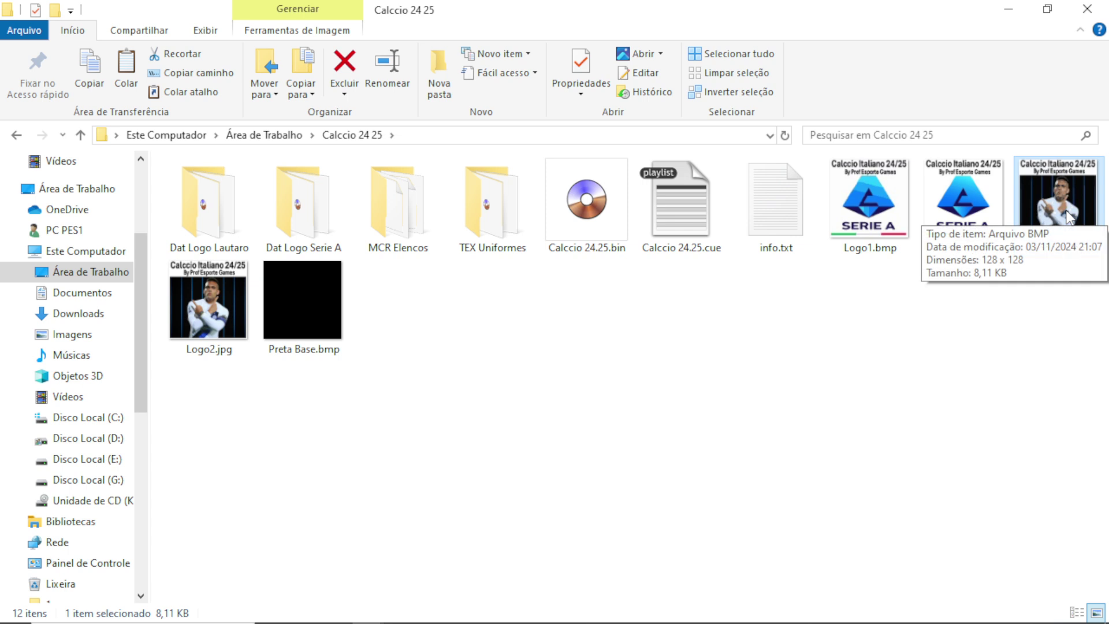
pyautogui.press('Delete')
pyautogui.click(1069, 217)
pyautogui.press('Delete')
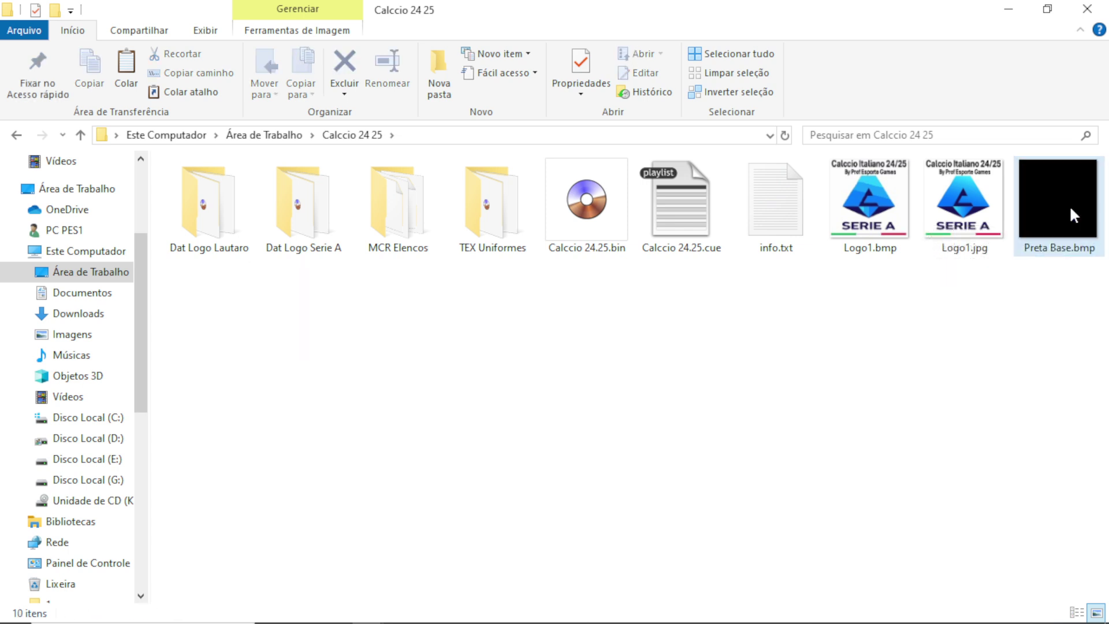
# - Switch to the PowerPoint presentation with the logo slides and delete the black striped background picture from slide 1
pyautogui.moveTo(685, 599)
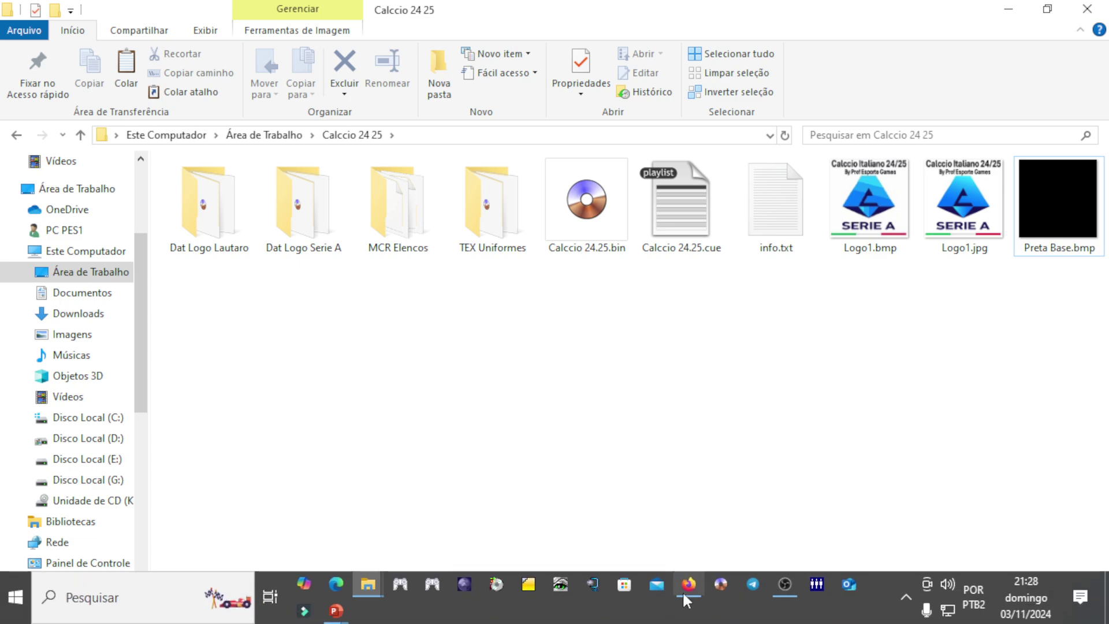
pyautogui.click(336, 611)
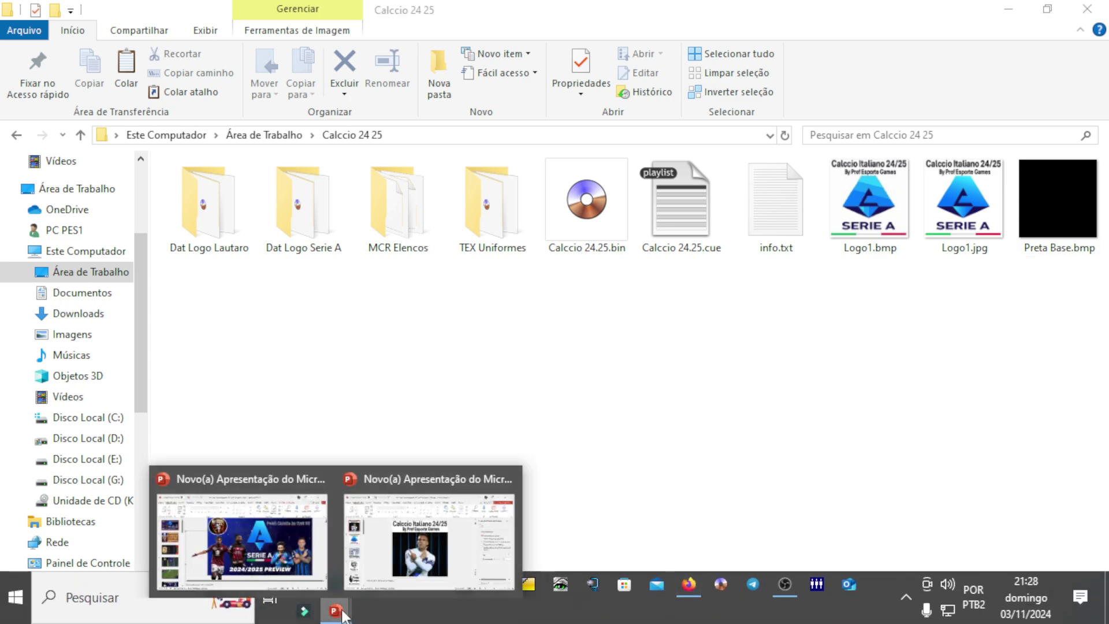
pyautogui.click(427, 557)
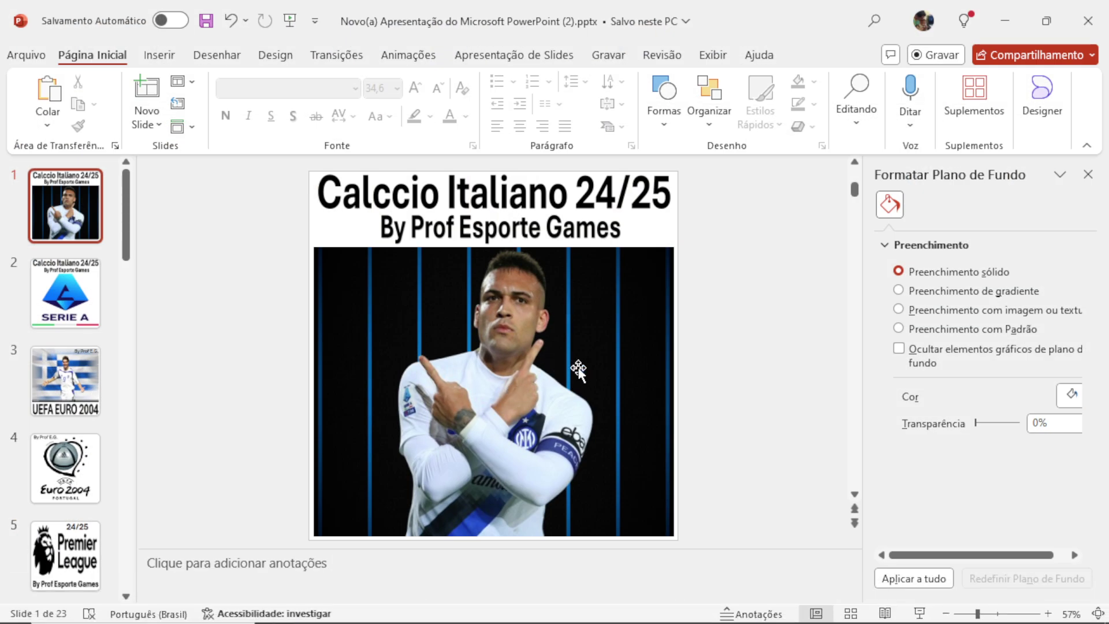
pyautogui.click(624, 337)
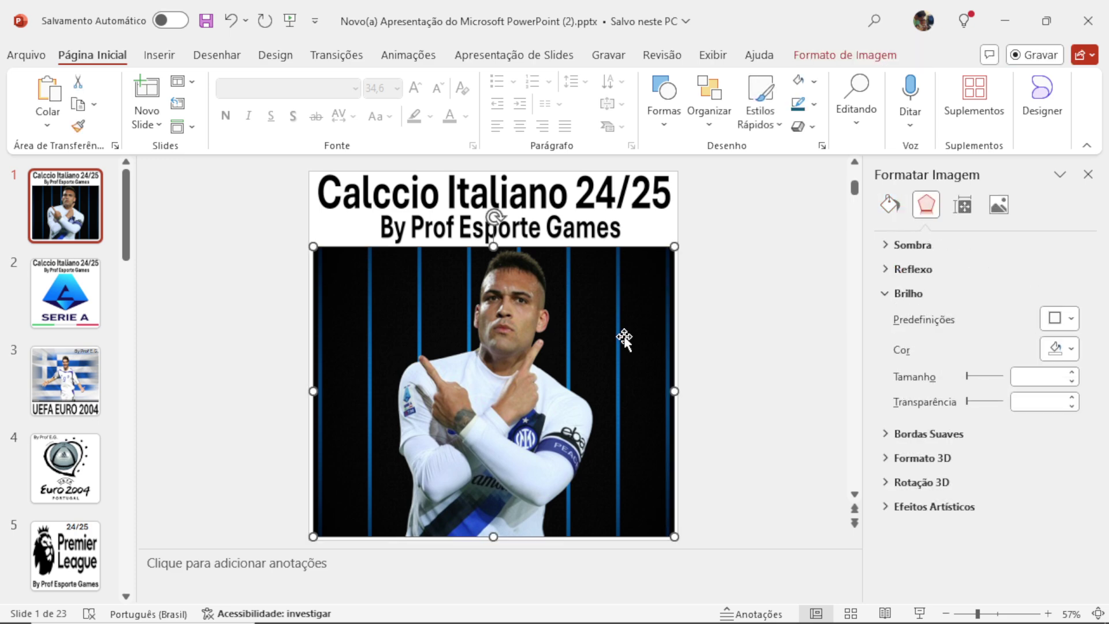
pyautogui.press('Delete')
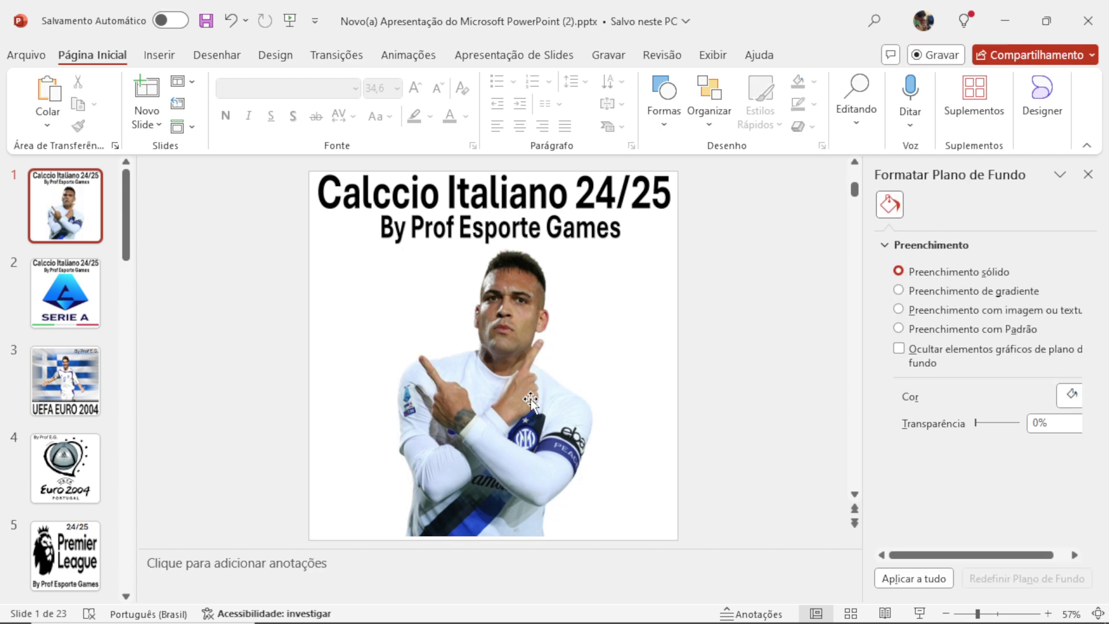
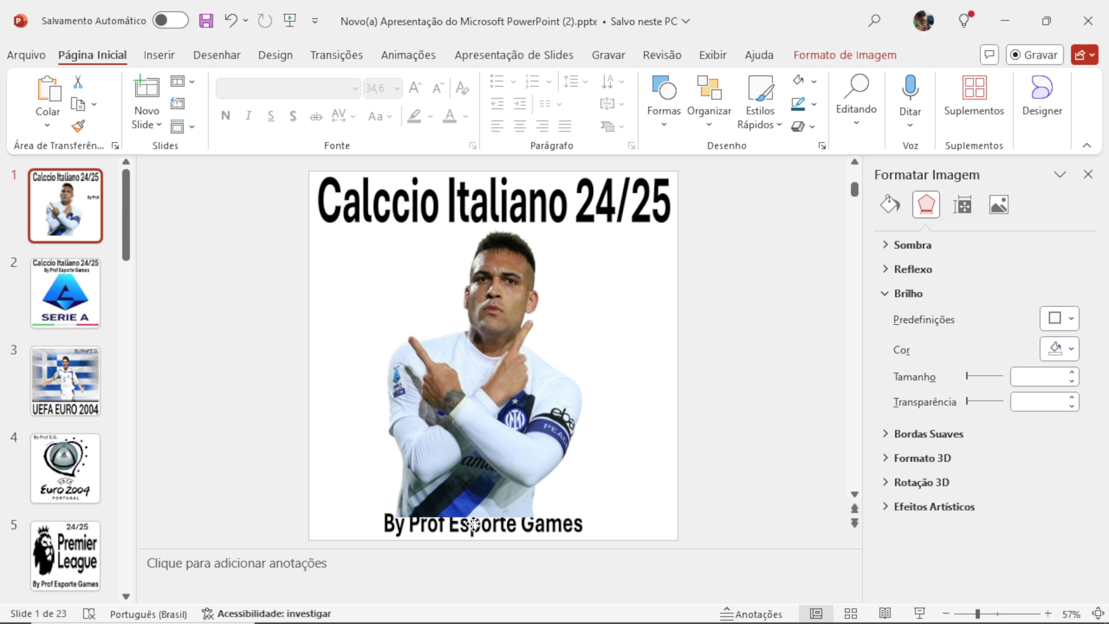
# - Move the player picture on slide 1 slightly up so it stands just above the "By Prof Esporte Games" text
pyautogui.moveTo(484, 390); pyautogui.dragTo(482, 385)
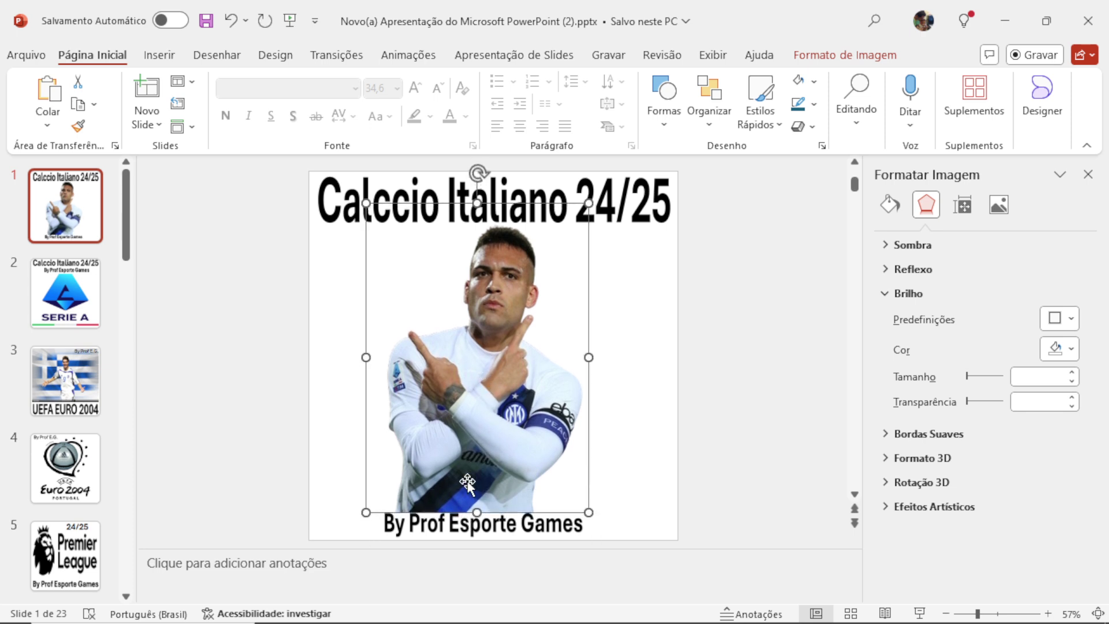
# - On slide 1, set the credit text aside, raise the player picture to the upper edge and place the "Calccio Italiano 24/25" title along the lower edge
pyautogui.moveTo(477, 512); pyautogui.dragTo(479, 507)
pyautogui.click(491, 526)
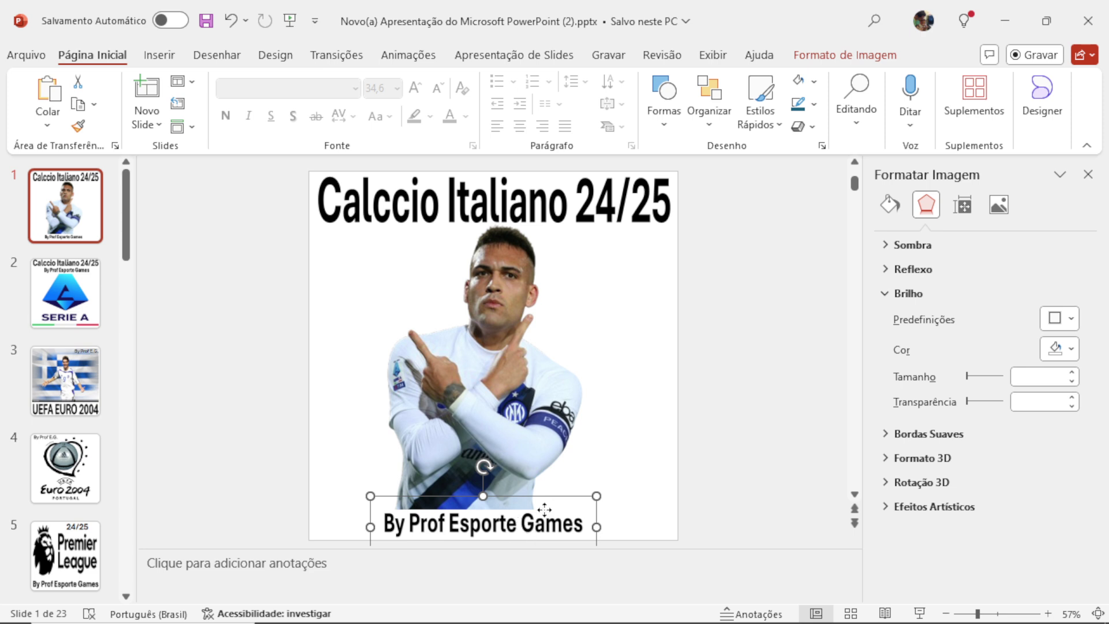
pyautogui.moveTo(524, 523); pyautogui.dragTo(725, 293)
pyautogui.moveTo(494, 378); pyautogui.dragTo(492, 328)
pyautogui.moveTo(347, 201); pyautogui.dragTo(356, 516)
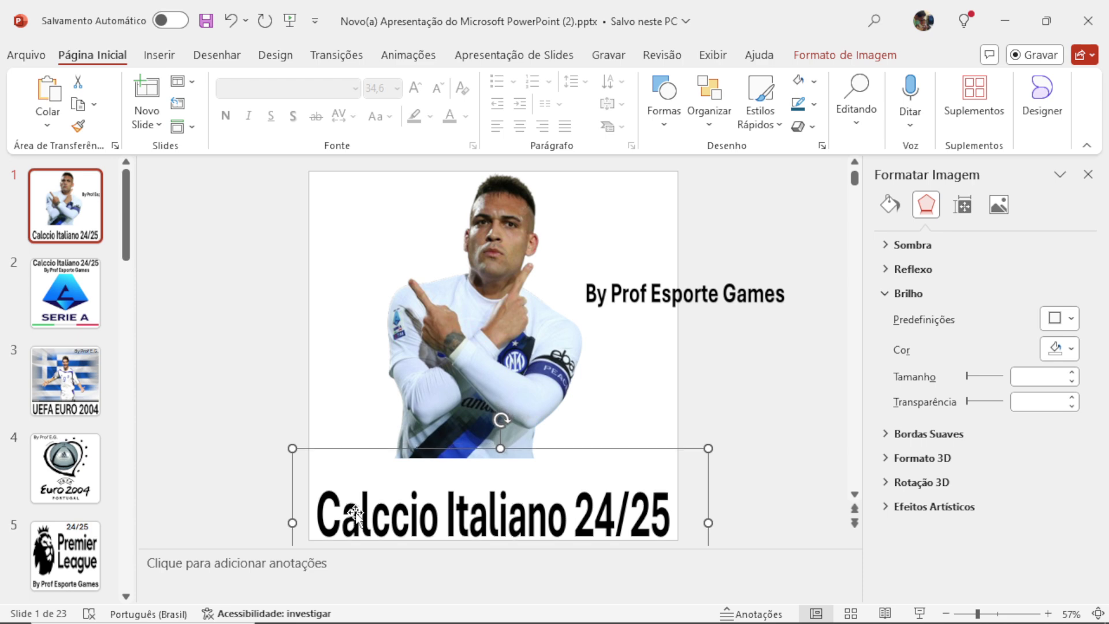
# - Position the player picture right of centre just above the title and put the "By Prof Esporte Games" text in the slide's upper-left corner
pyautogui.click(500, 338)
pyautogui.moveTo(489, 333); pyautogui.dragTo(526, 349)
pyautogui.moveTo(702, 301); pyautogui.dragTo(441, 180)
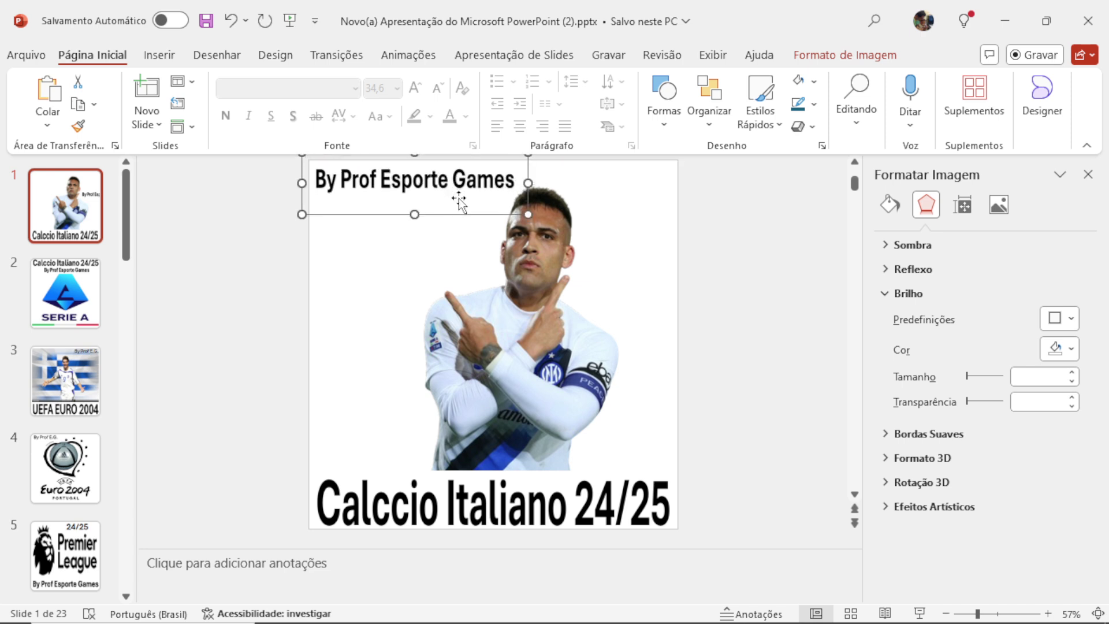
pyautogui.click(766, 351)
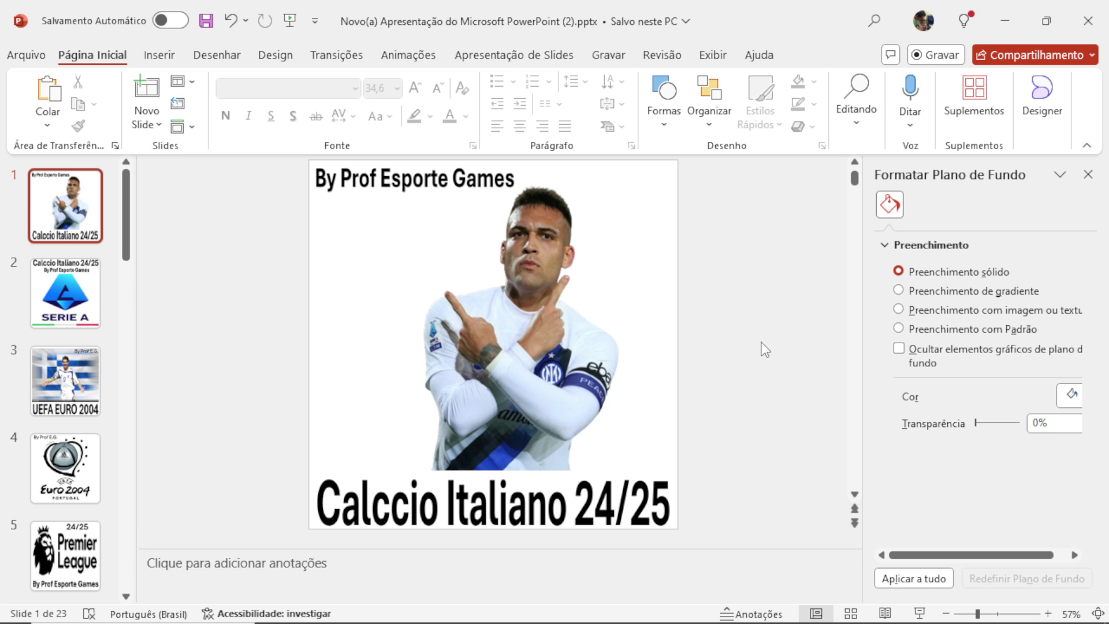
# - Export only the current slide to the desktop folder as a JPEG picture named Logo2
pyautogui.click(26, 56)
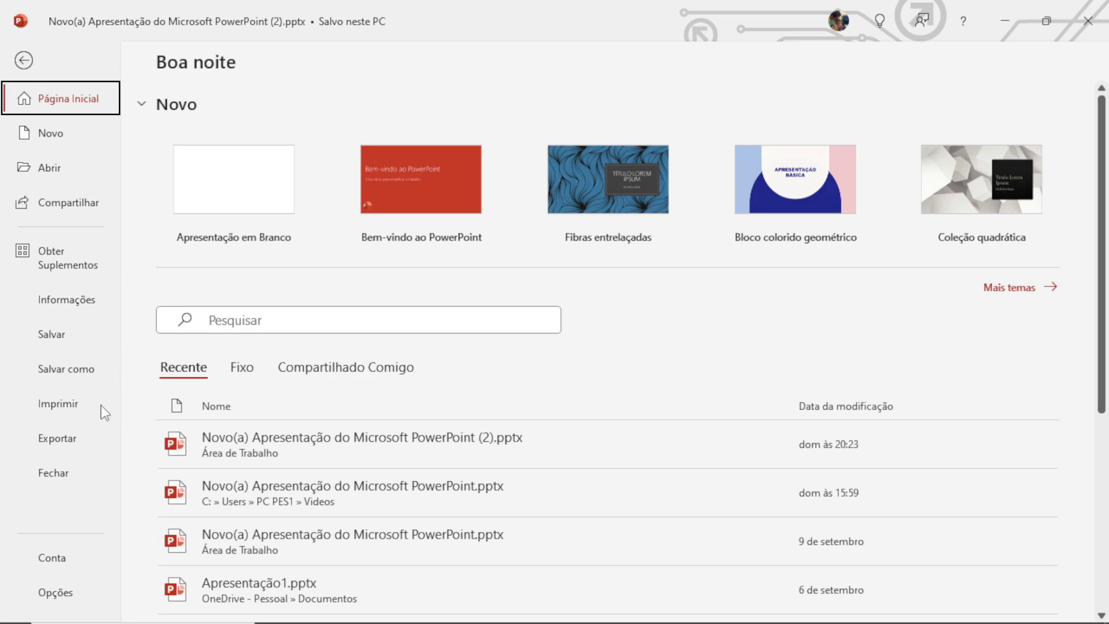
pyautogui.click(70, 376)
pyautogui.click(208, 417)
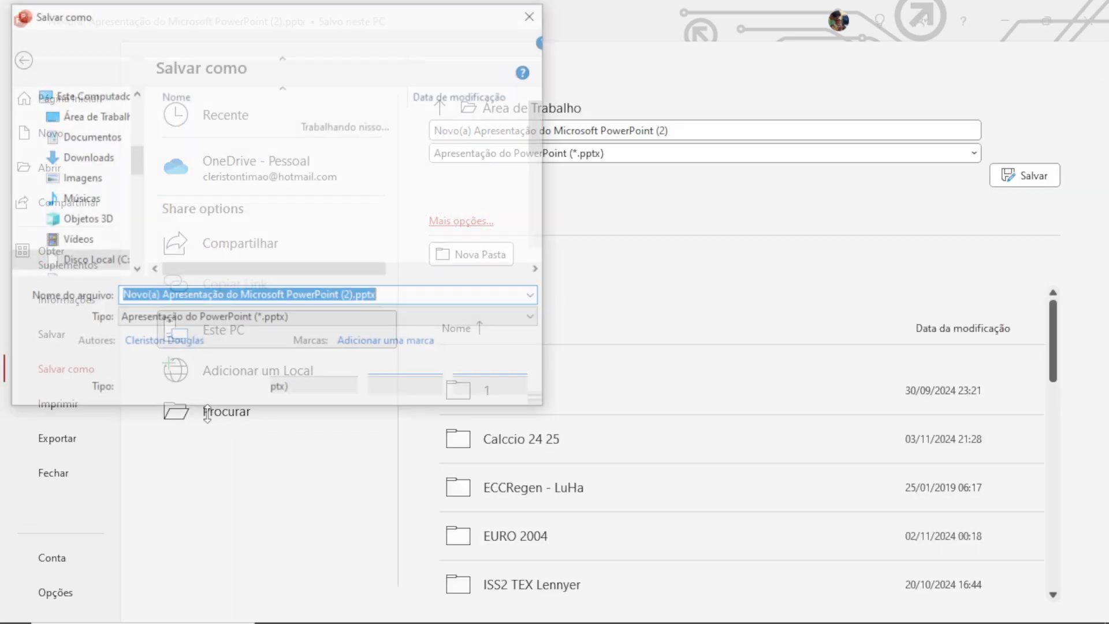
pyautogui.click(191, 140)
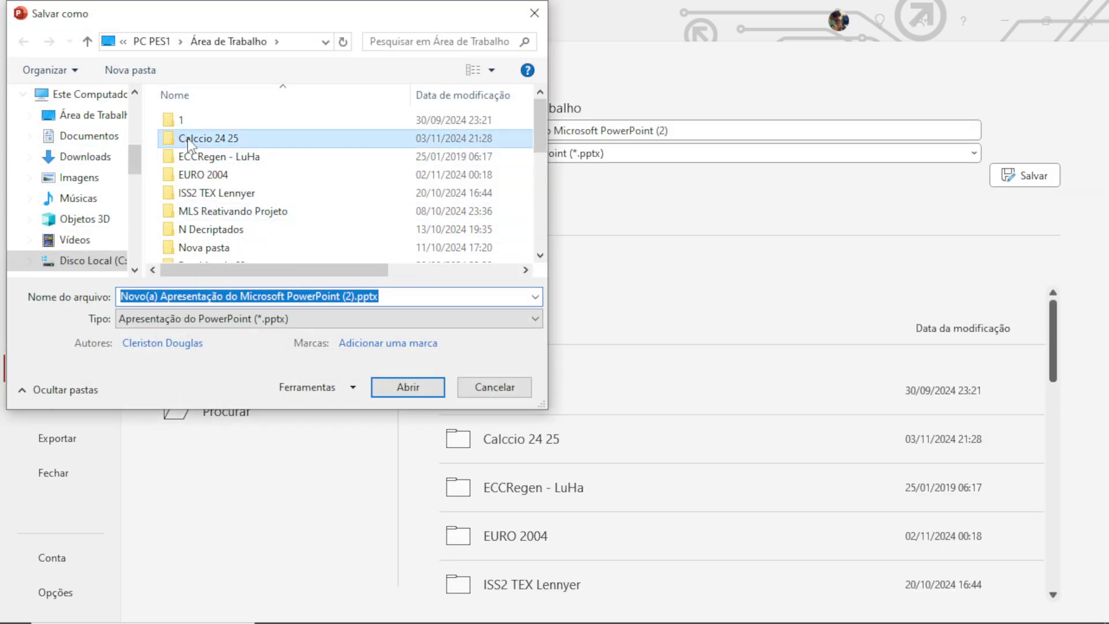
pyautogui.click(255, 325)
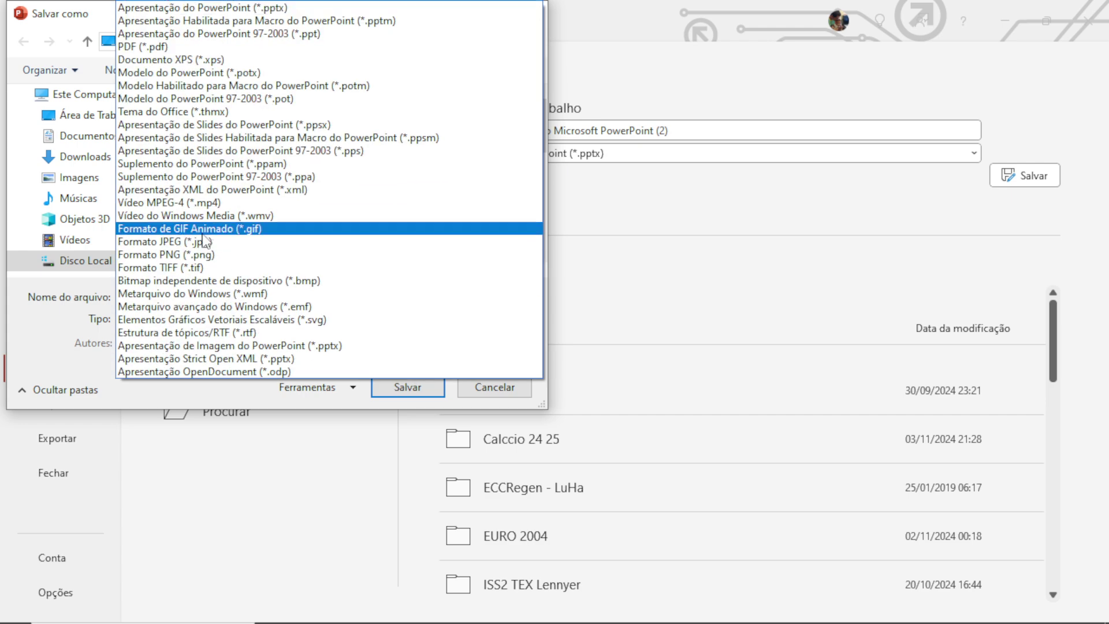
pyautogui.click(191, 242)
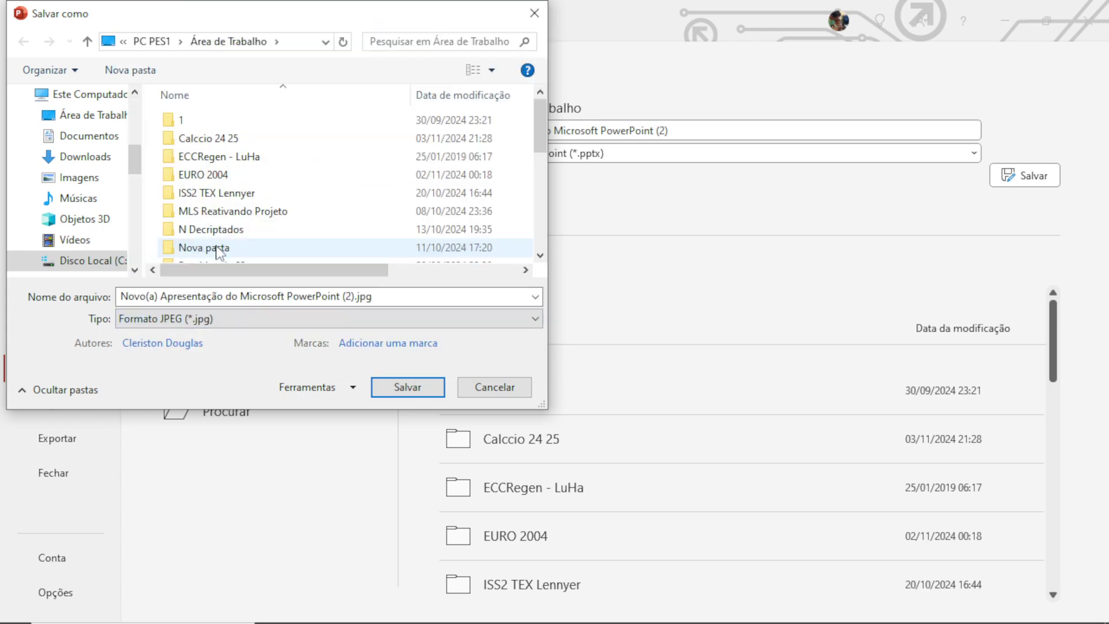
pyautogui.click(268, 297)
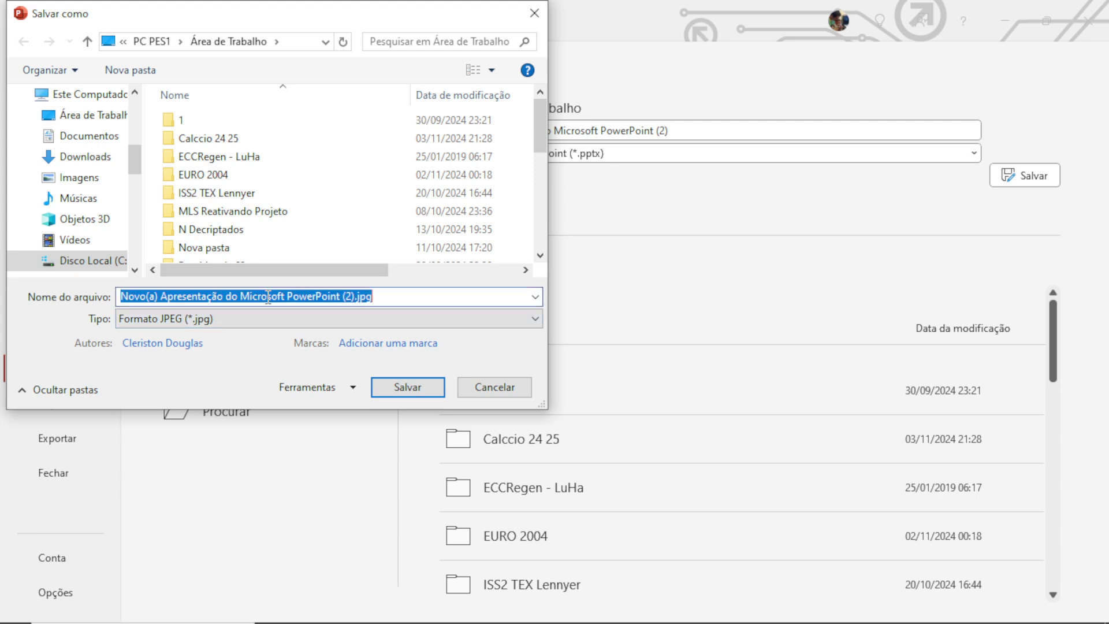
pyautogui.write('Logo2')
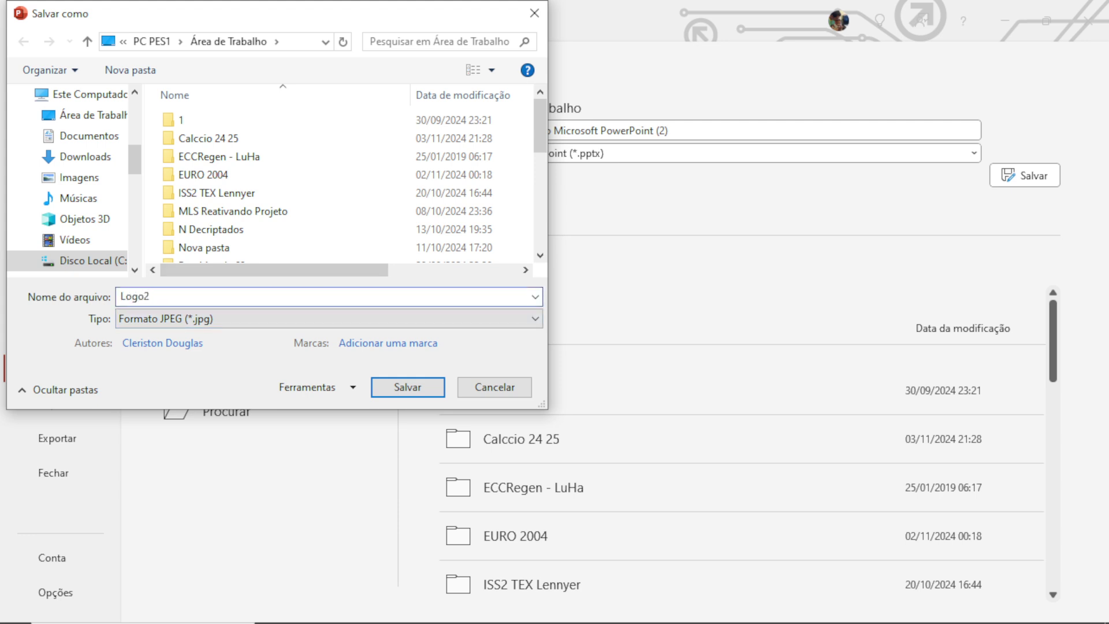
pyautogui.click(408, 387)
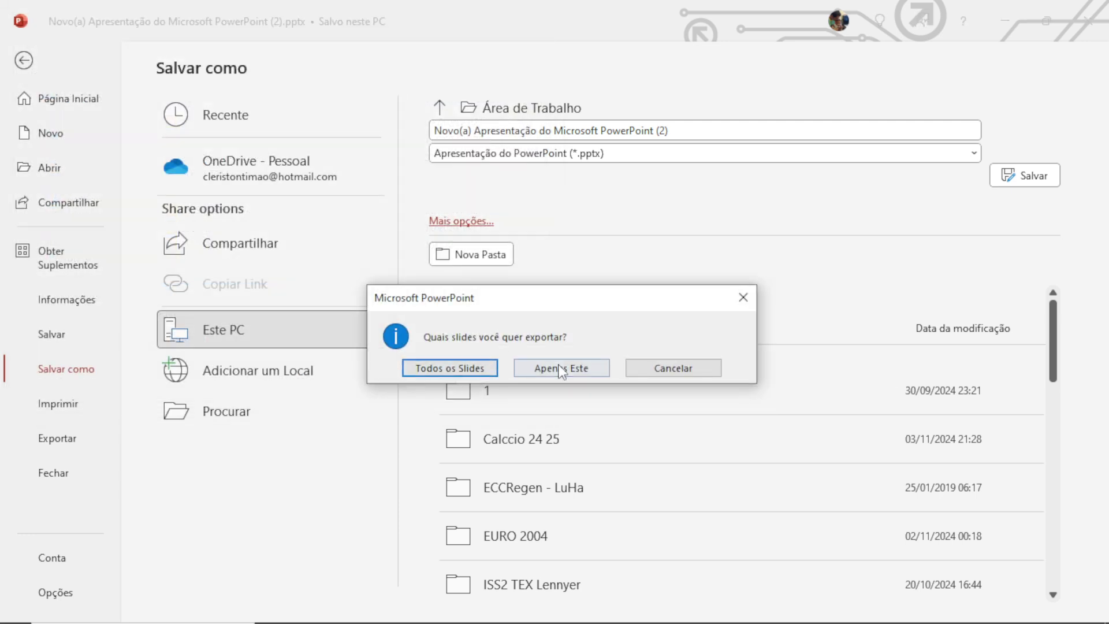
pyautogui.click(558, 368)
# - Switch to File Explorer and check the Calccio 24 25 folder and the desktop folder for the exported Logo2.jpg
pyautogui.click(1008, 8)
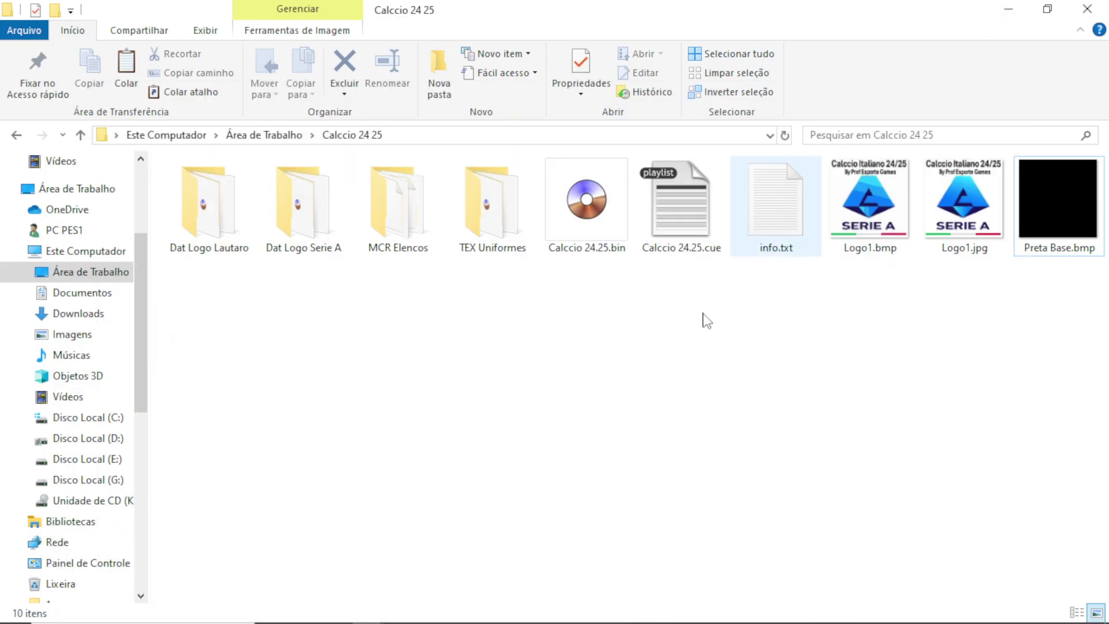
pyautogui.click(1005, 10)
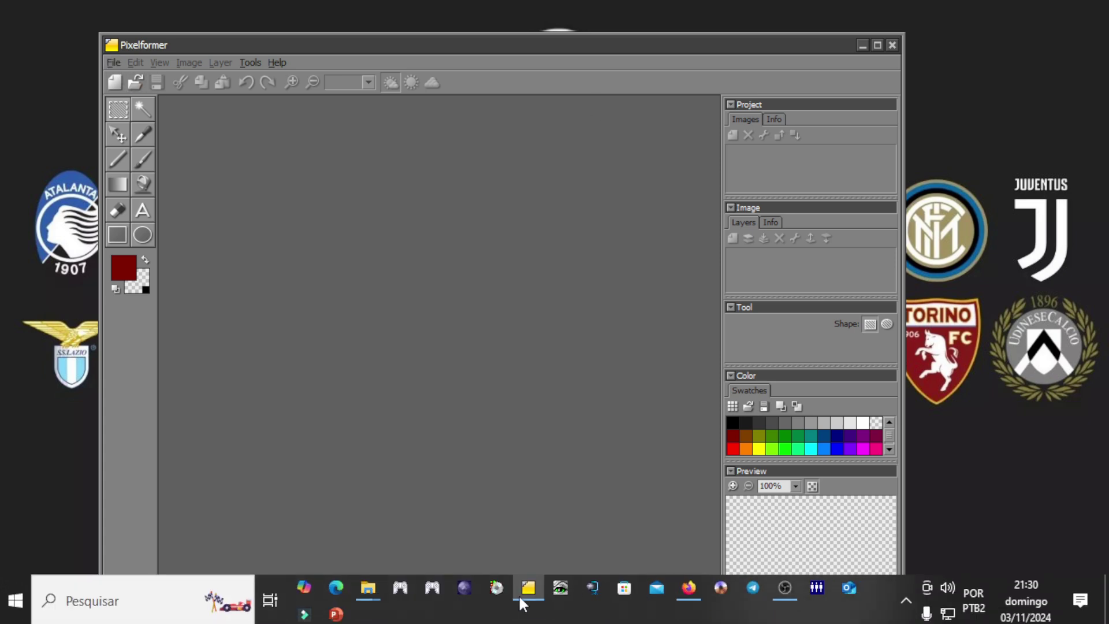
pyautogui.moveTo(376, 585)
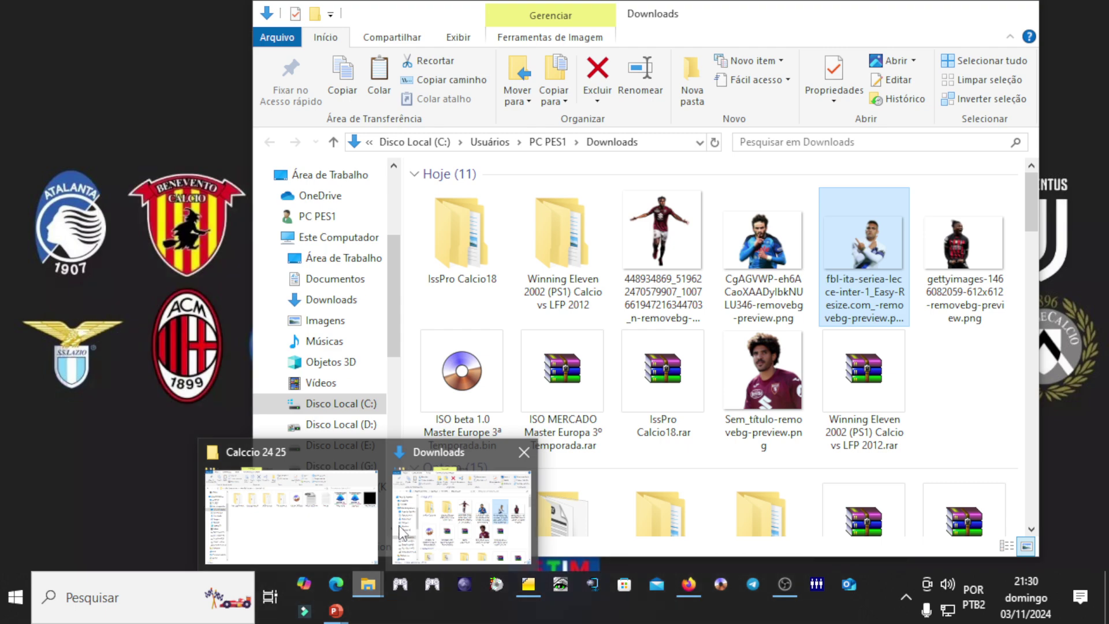
pyautogui.click(378, 513)
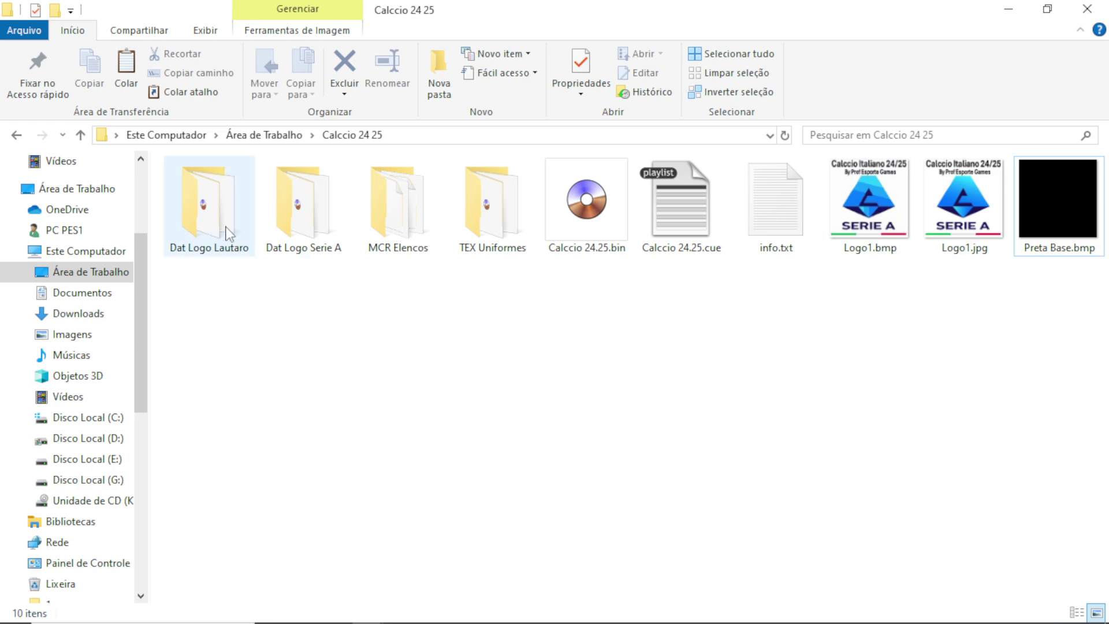
pyautogui.click(82, 140)
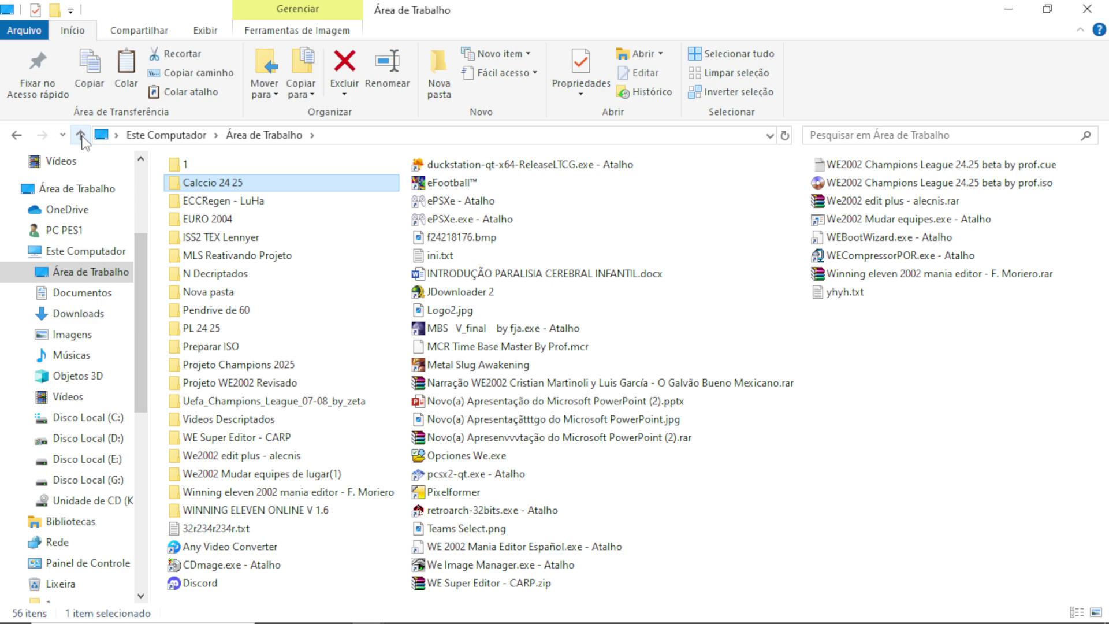
pyautogui.doubleClick(240, 188)
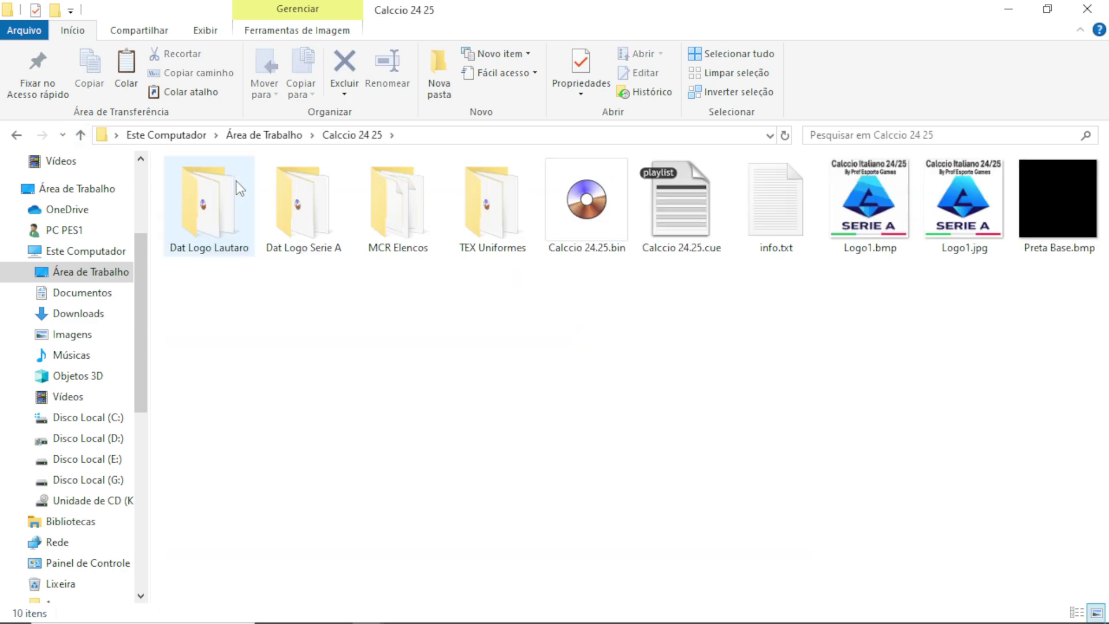
# - Switch back to the PowerPoint logo presentation and set up a JPEG save into the Calccio 24 25 folder
pyautogui.moveTo(239, 623)
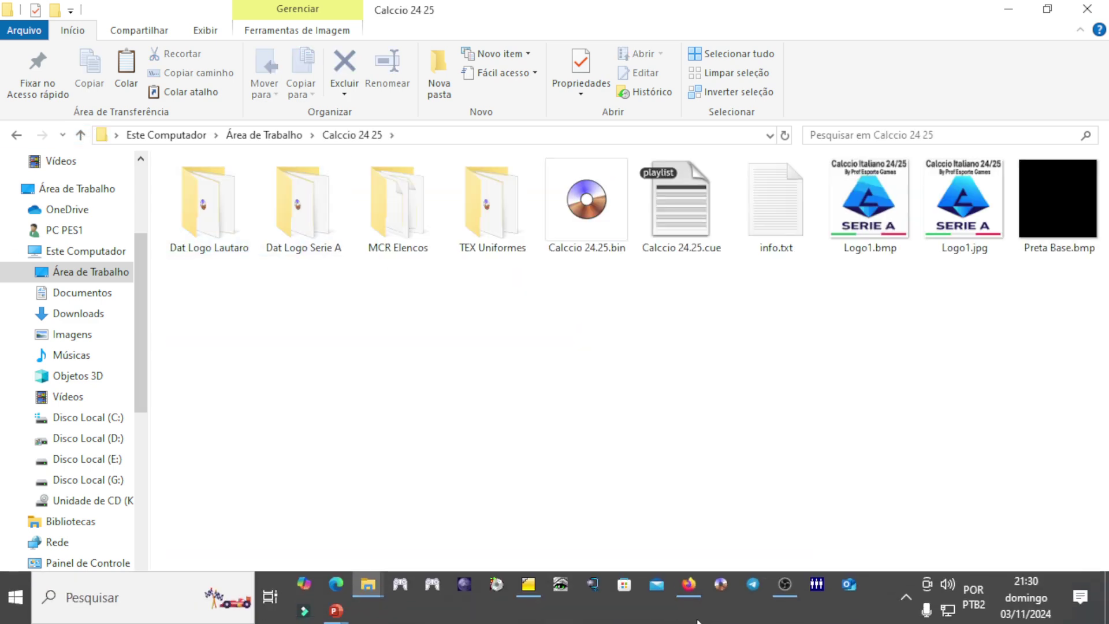
pyautogui.moveTo(336, 611)
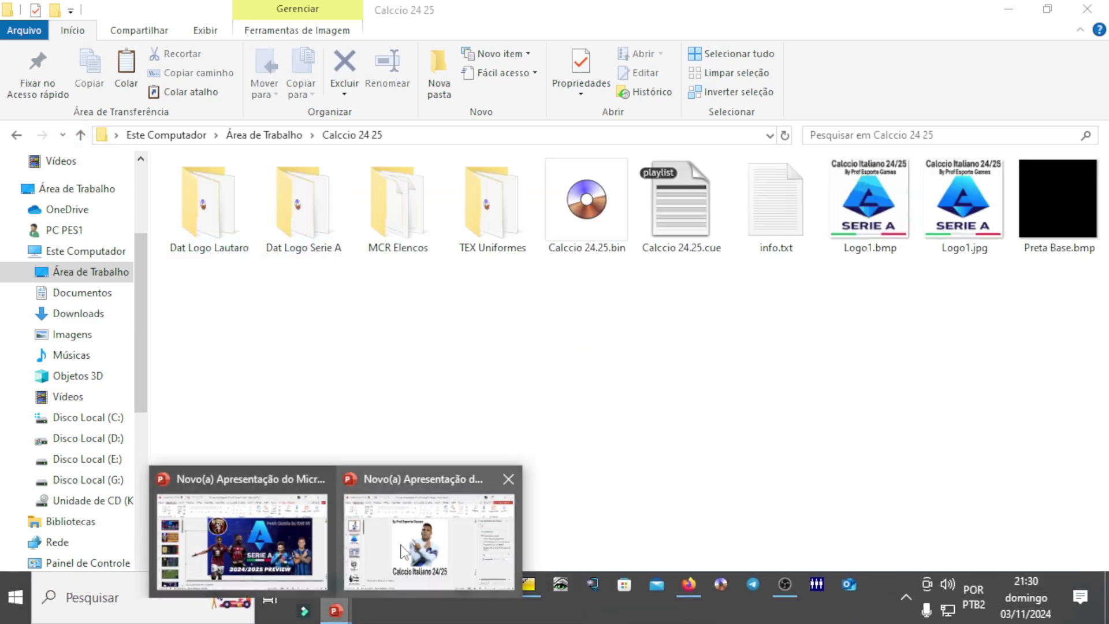
pyautogui.click(430, 529)
pyautogui.click(26, 55)
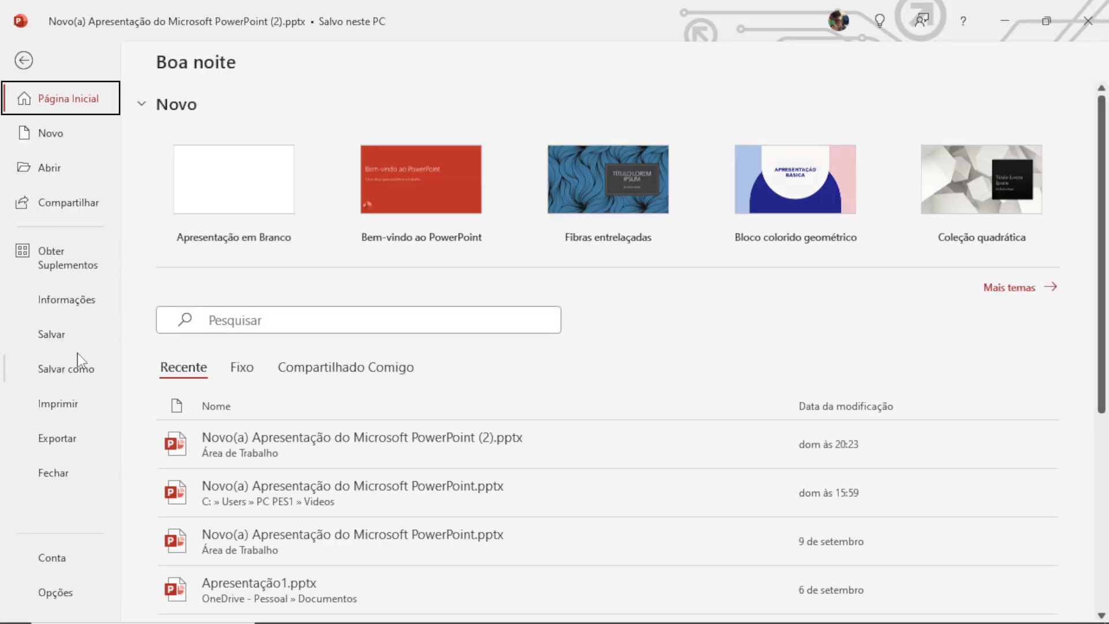
pyautogui.click(93, 369)
pyautogui.click(231, 405)
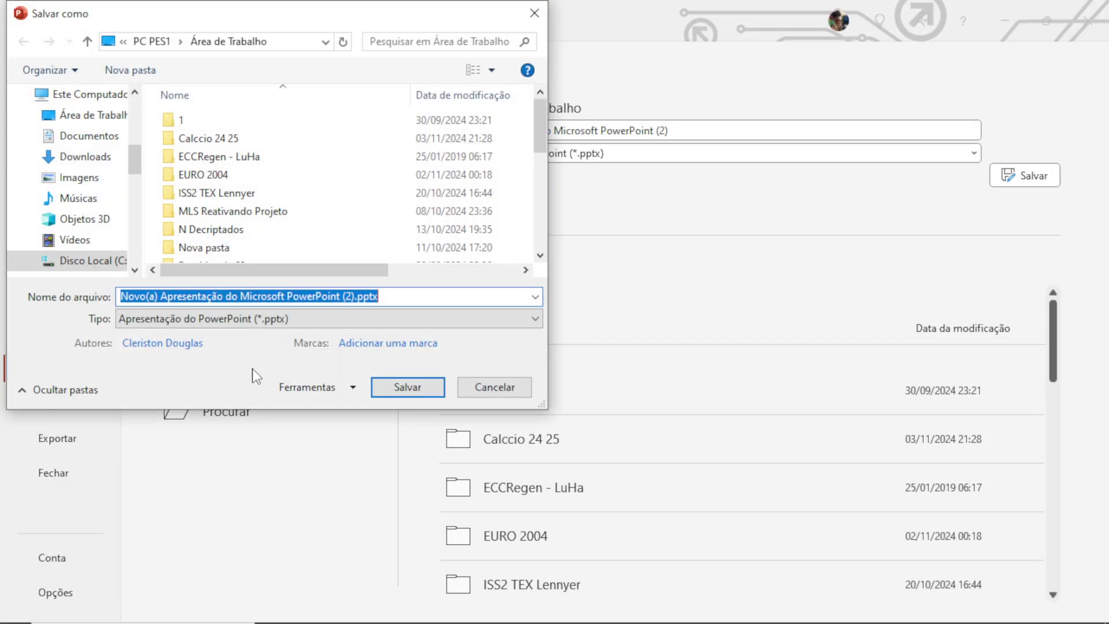
pyautogui.click(219, 141)
pyautogui.doubleClick(218, 142)
pyautogui.click(287, 321)
pyautogui.click(183, 242)
# - Name the picture Logo2 and export only the current slide
pyautogui.click(248, 293)
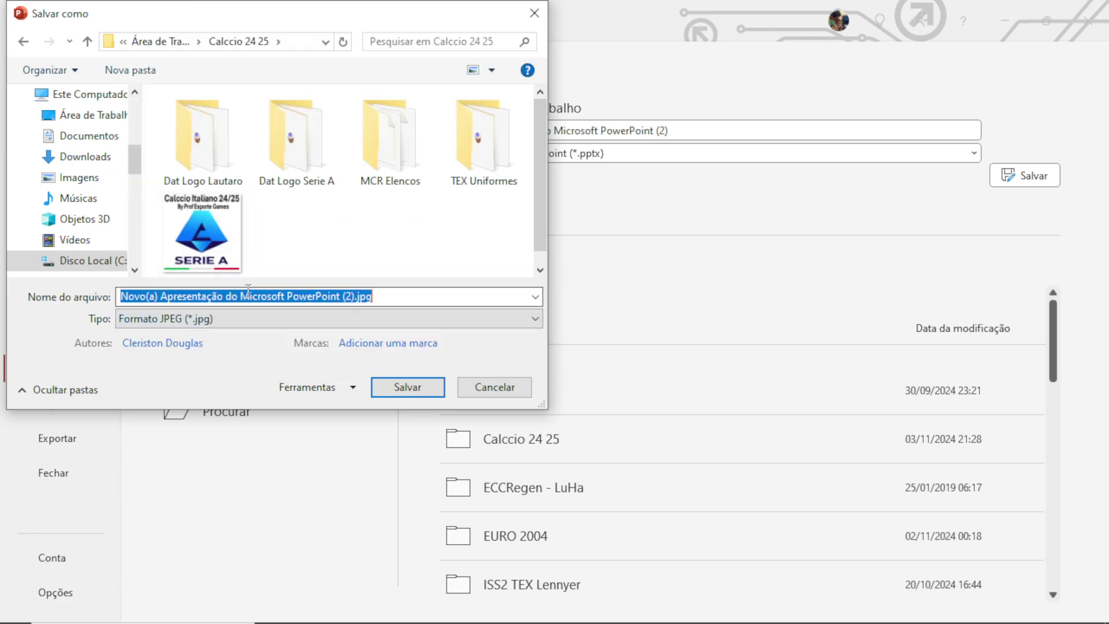
pyautogui.write('LKo')
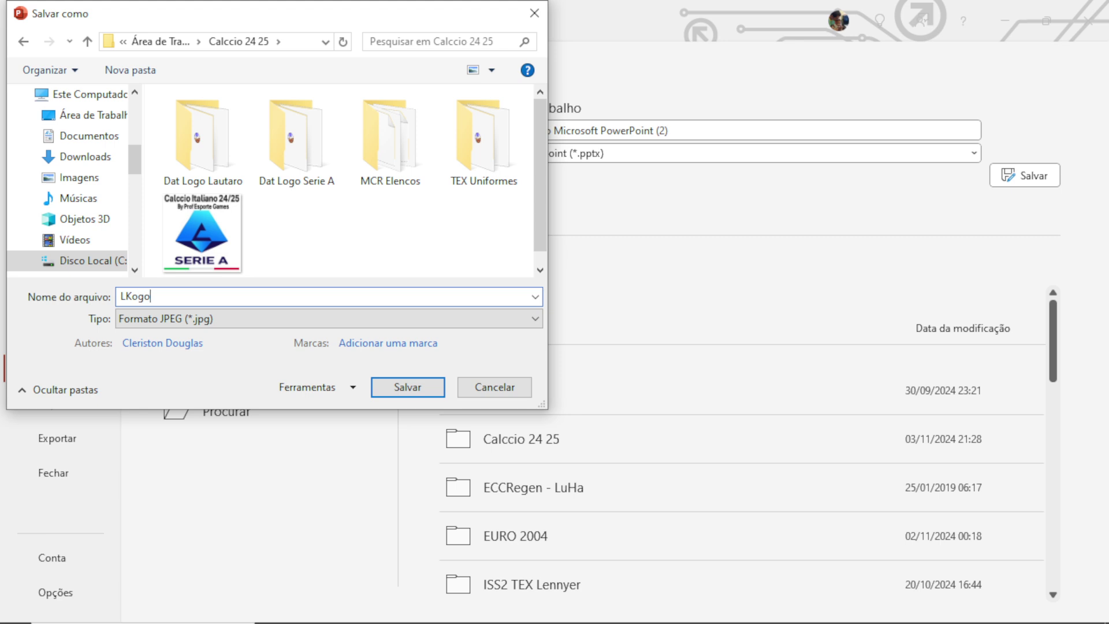
pyautogui.write('go')
pyautogui.press('BackSpace')
pyautogui.press('BackSpace')
pyautogui.press('BackSpace')
pyautogui.press('BackSpace')
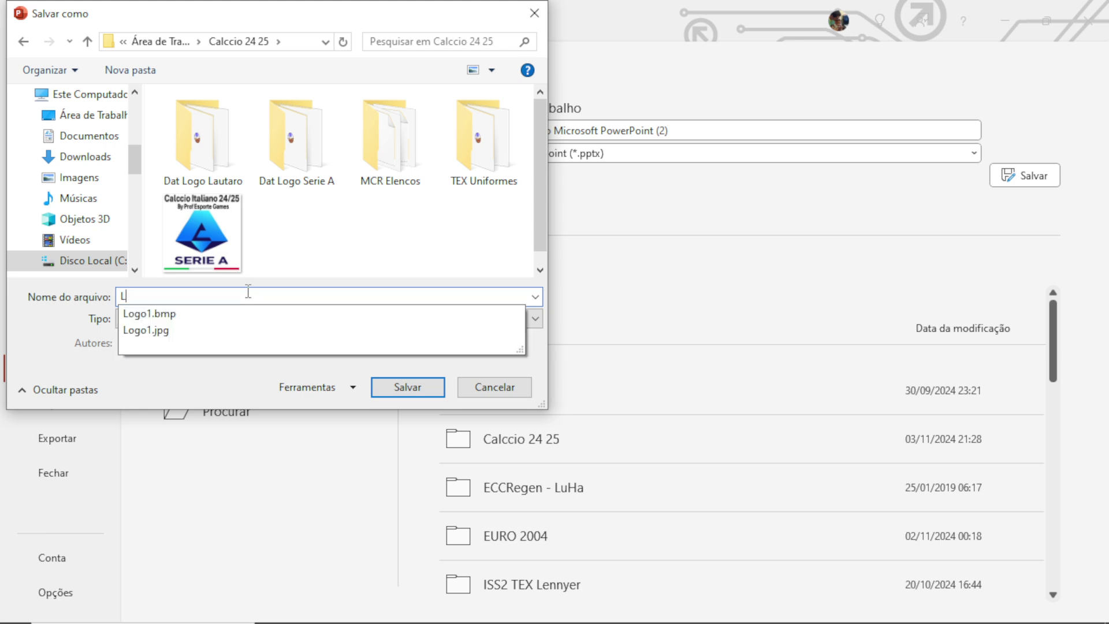
pyautogui.write('ogo2')
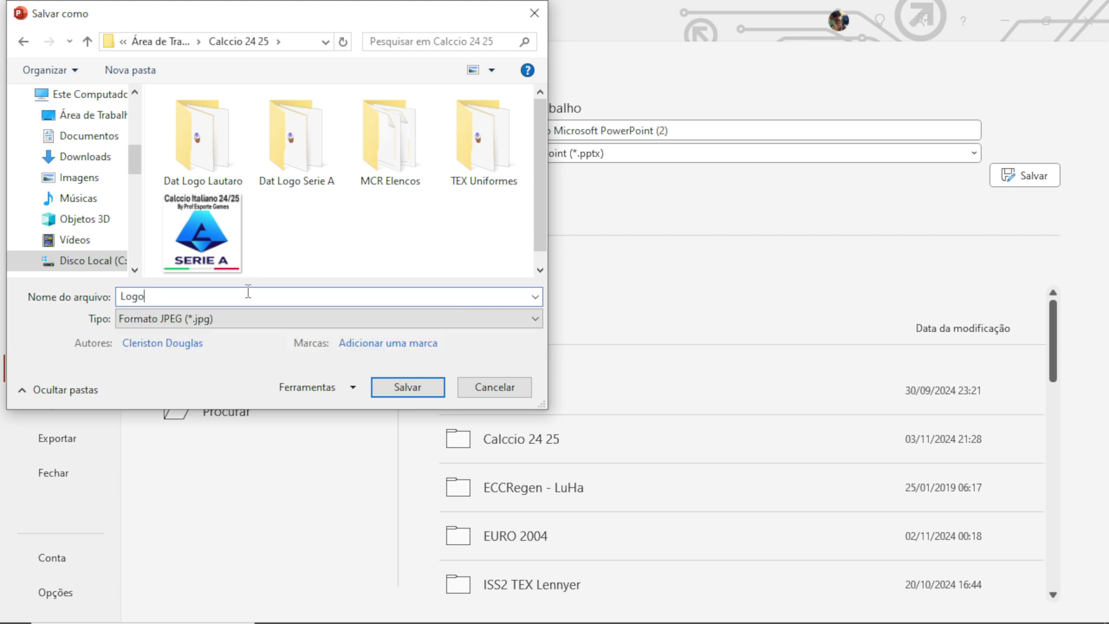
pyautogui.click(414, 388)
pyautogui.click(555, 377)
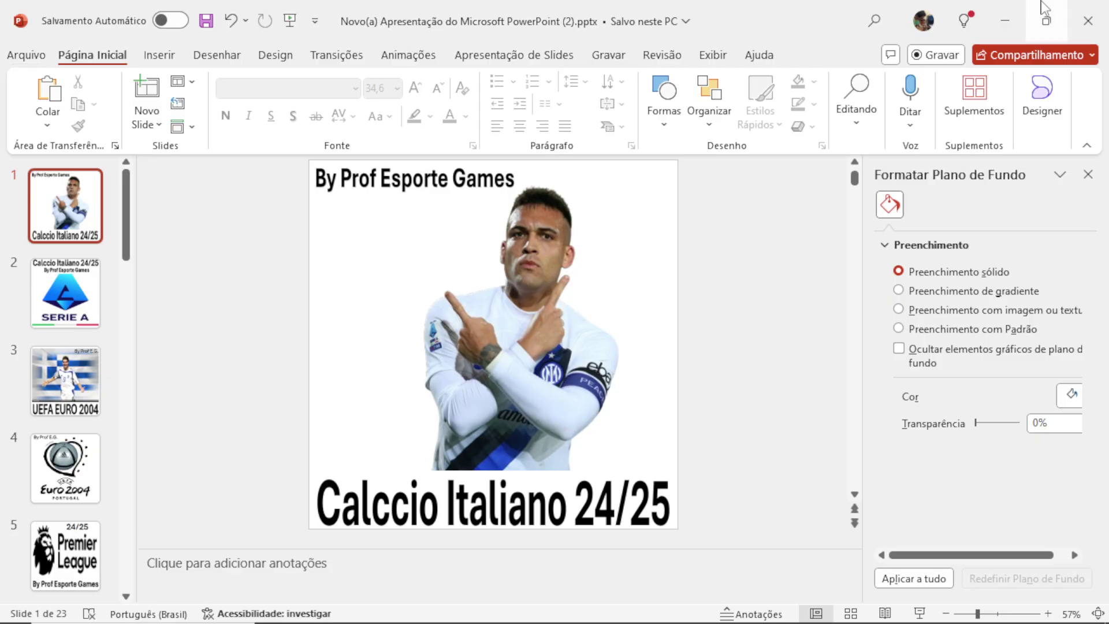
# - Switch to the Calccio 24 25 folder and open its Logo2.jpg in Pixelformer
pyautogui.click(1006, 21)
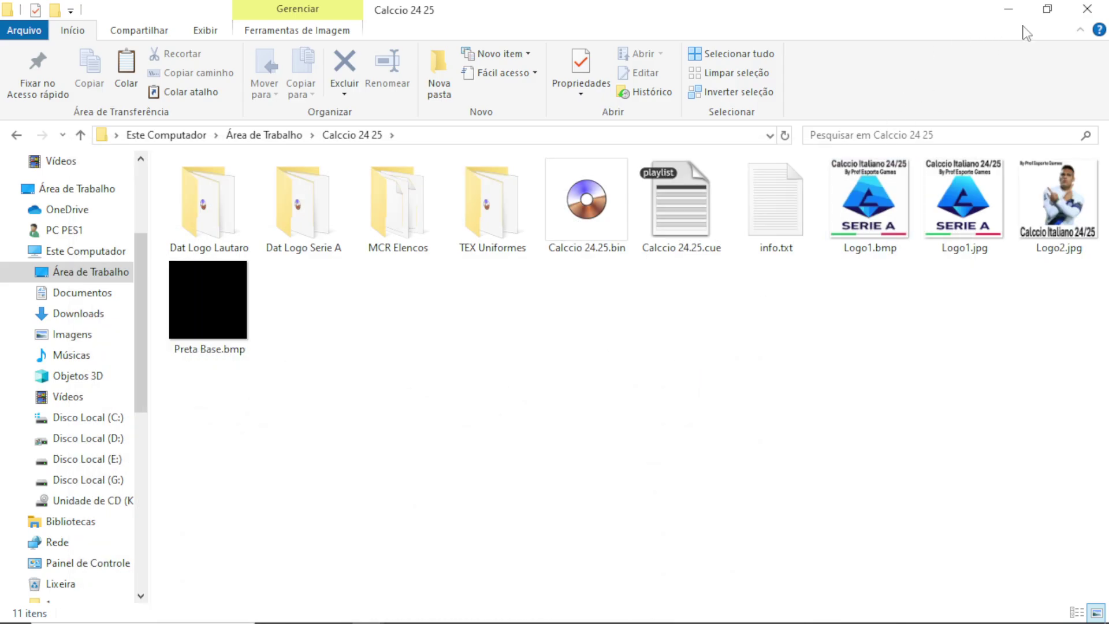
pyautogui.click(1047, 9)
pyautogui.moveTo(733, 346); pyautogui.dragTo(213, 388)
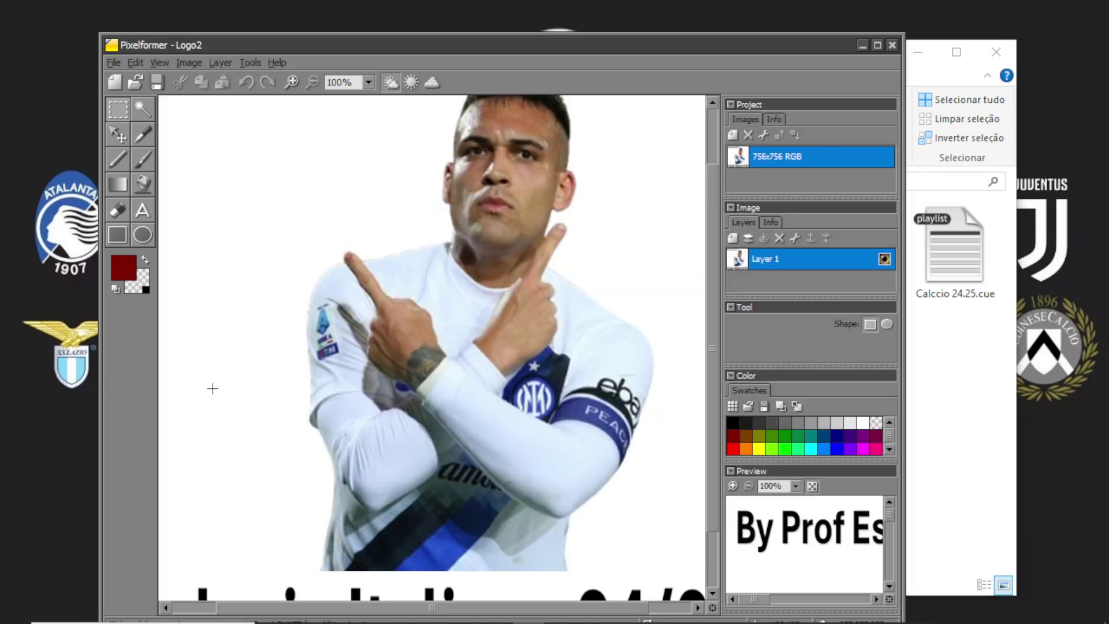
# - Convert the Logo2 image to 128 x 128 pixels with a 16-color palette (4 bpp) and unlock its palette
pyautogui.click(767, 132)
pyautogui.write('128')
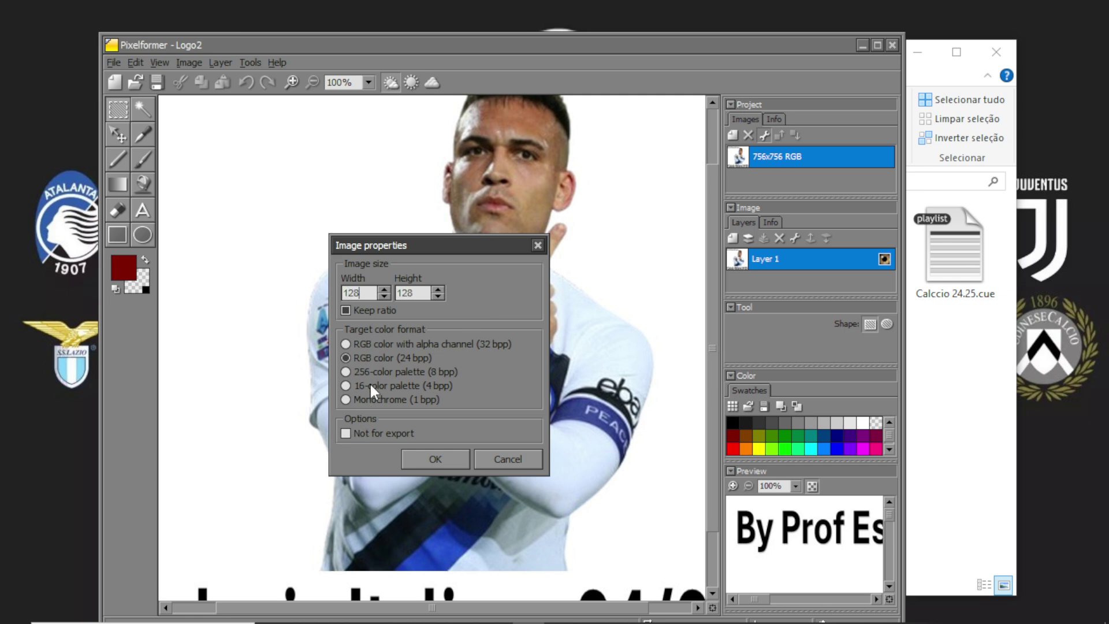
pyautogui.click(436, 459)
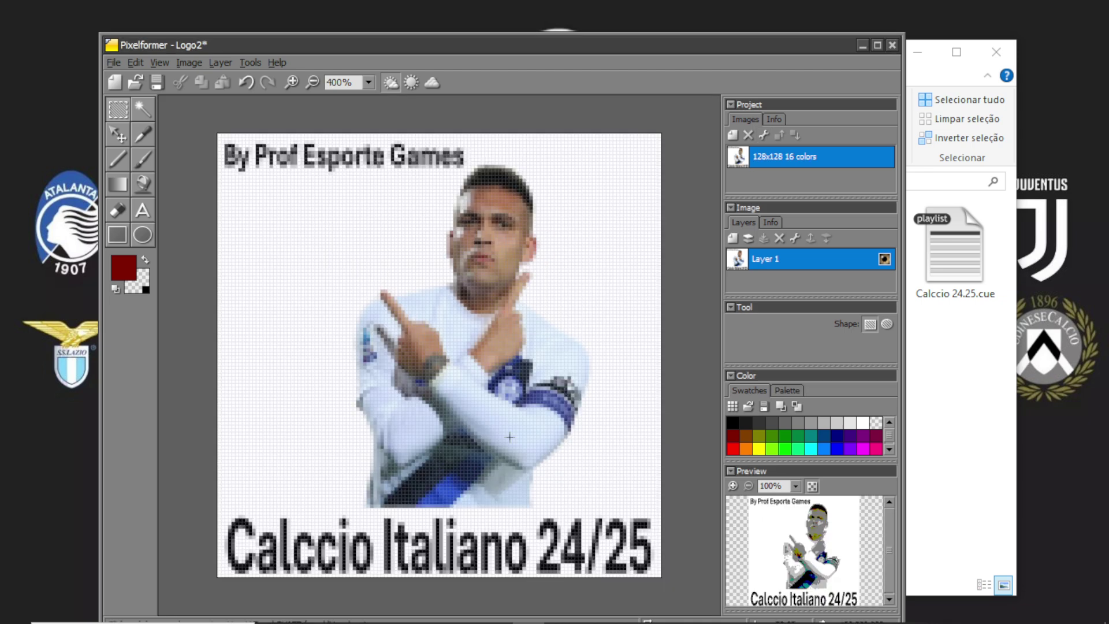
pyautogui.click(793, 390)
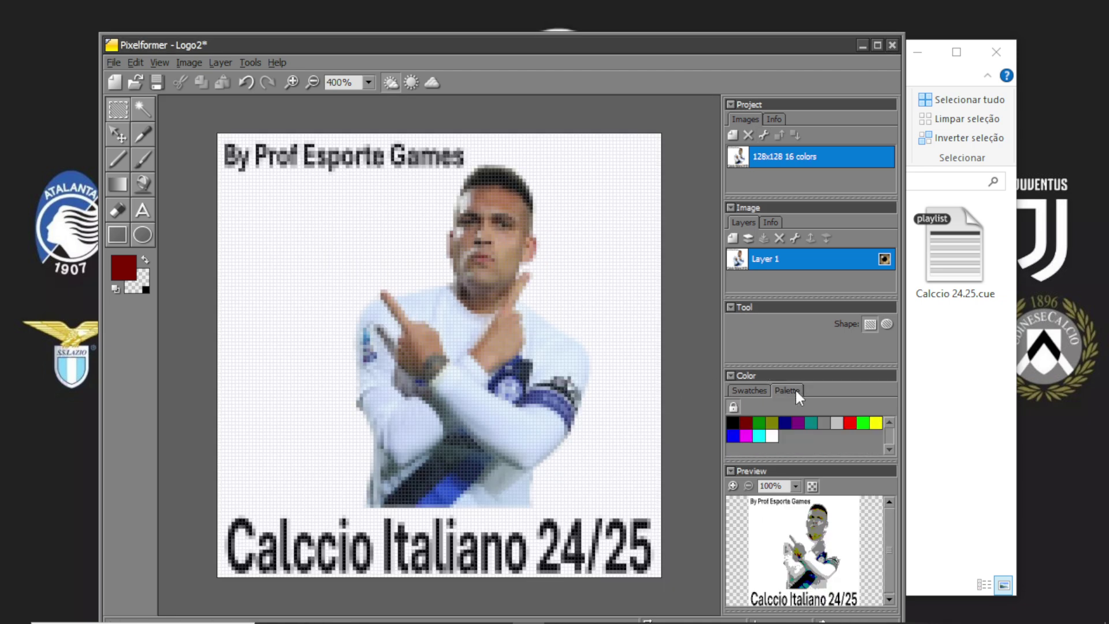
pyautogui.click(733, 407)
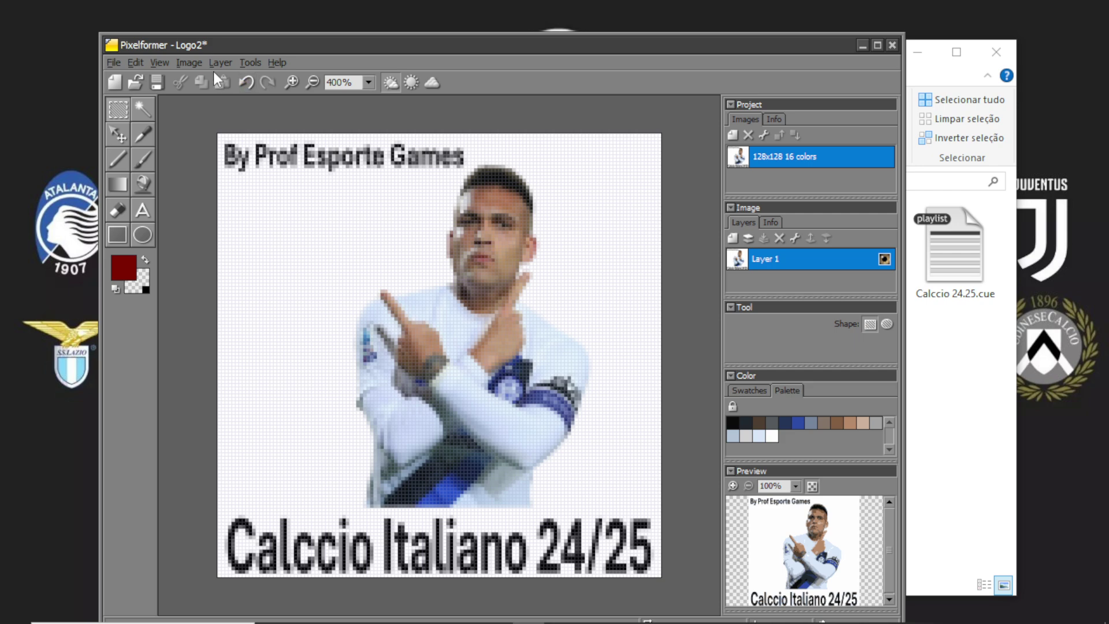
# - Export the image as Logo2.bmp to the Calccio 24 25 folder and close Pixelformer without saving the project changes
pyautogui.click(190, 64)
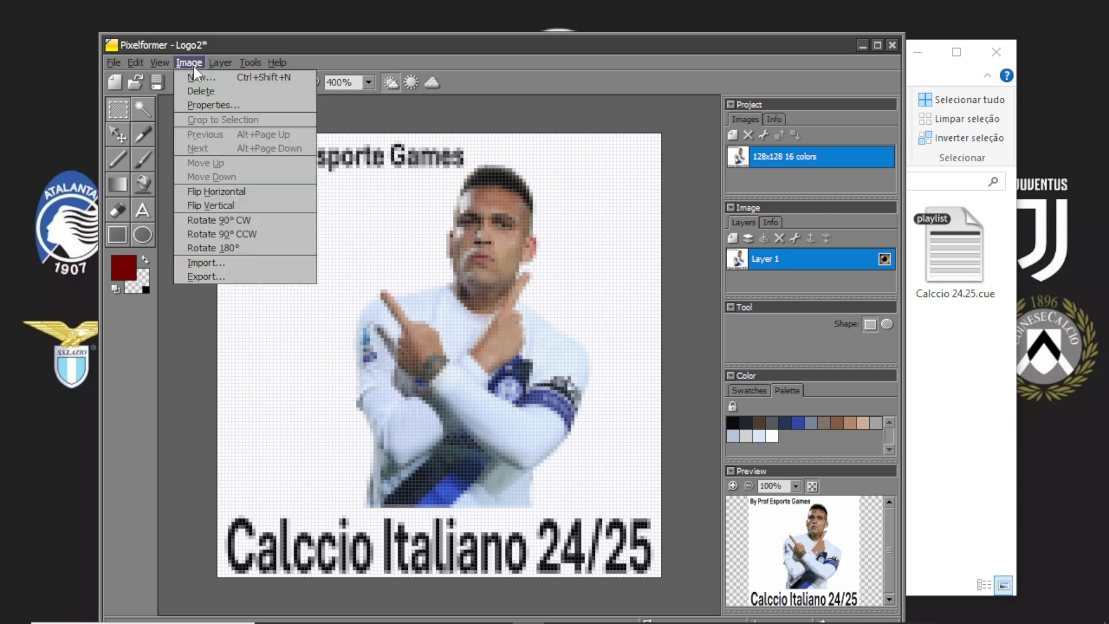
pyautogui.click(208, 277)
pyautogui.scroll(-1, 430, 303)
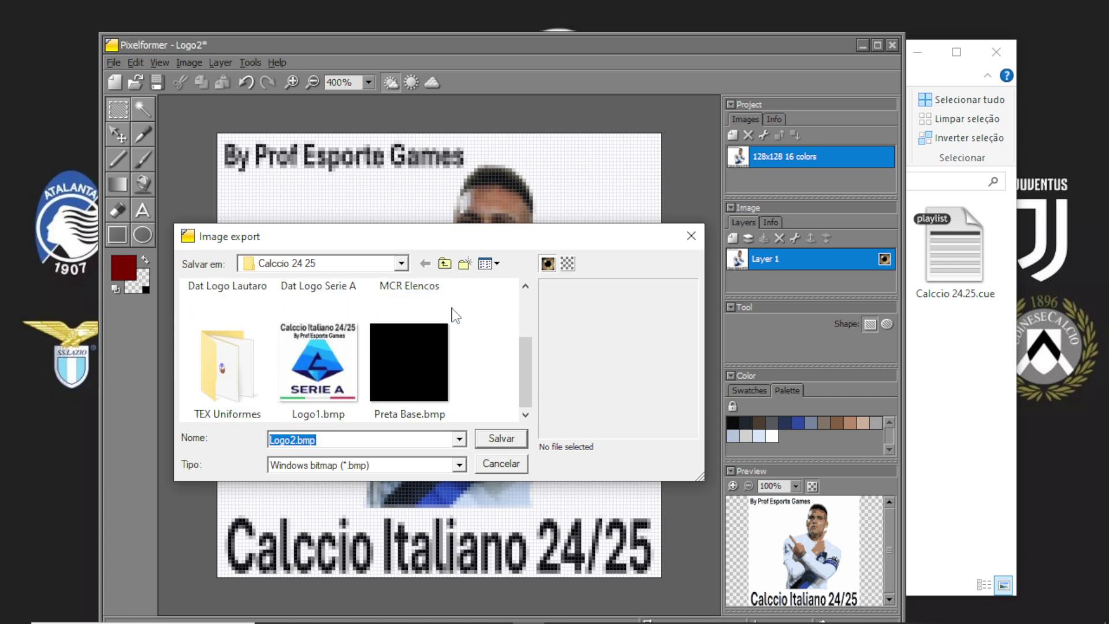
pyautogui.click(495, 441)
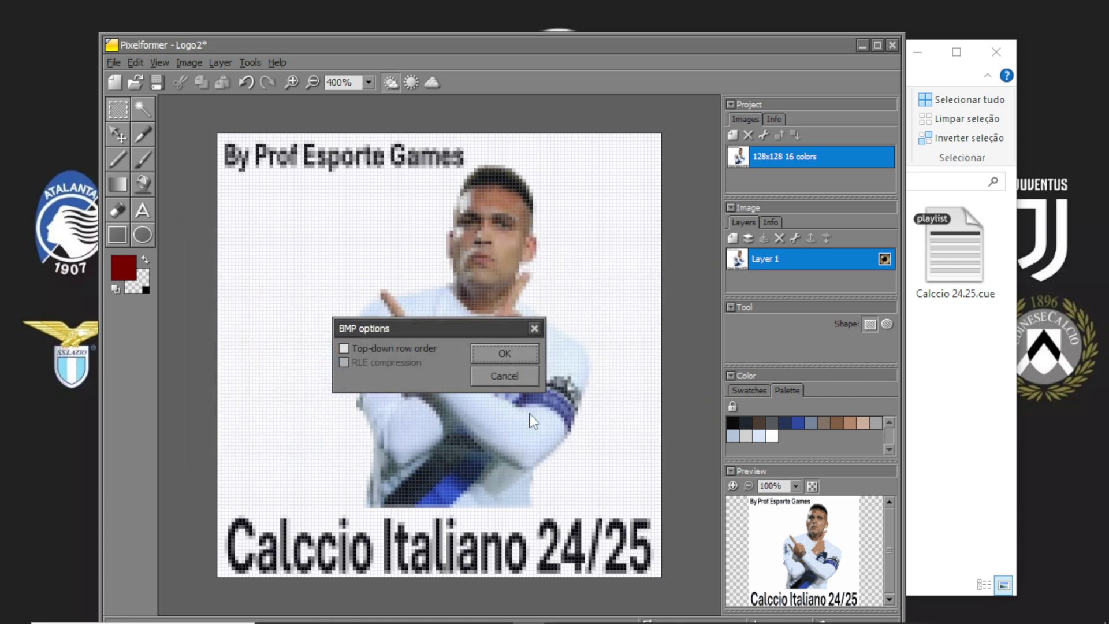
pyautogui.click(505, 355)
pyautogui.click(892, 44)
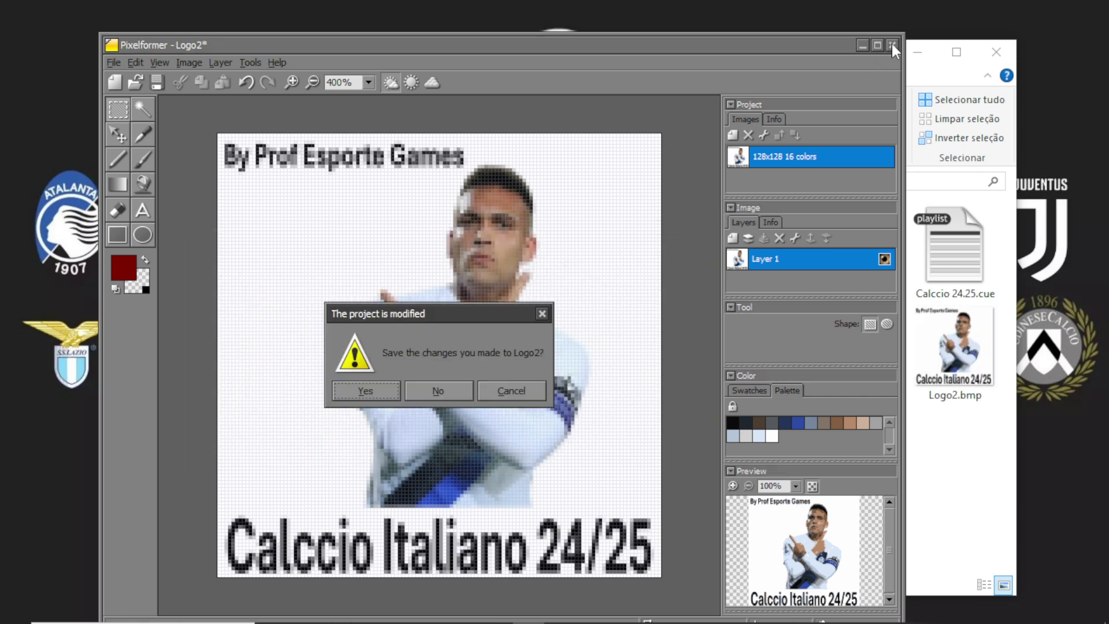
pyautogui.click(421, 390)
pyautogui.moveTo(495, 620)
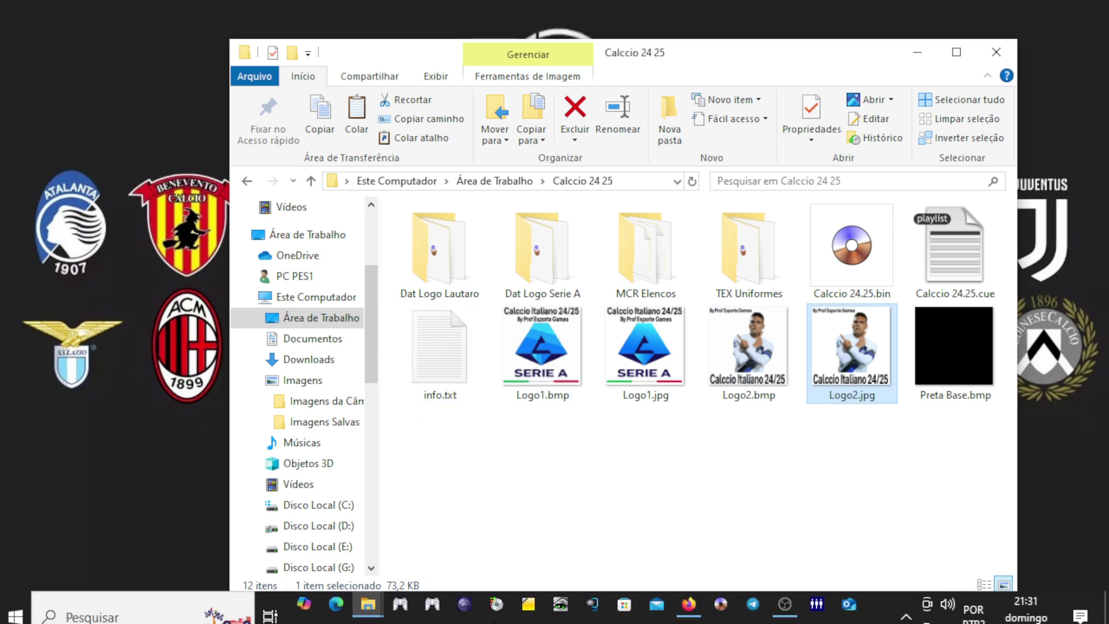
pyautogui.click(497, 588)
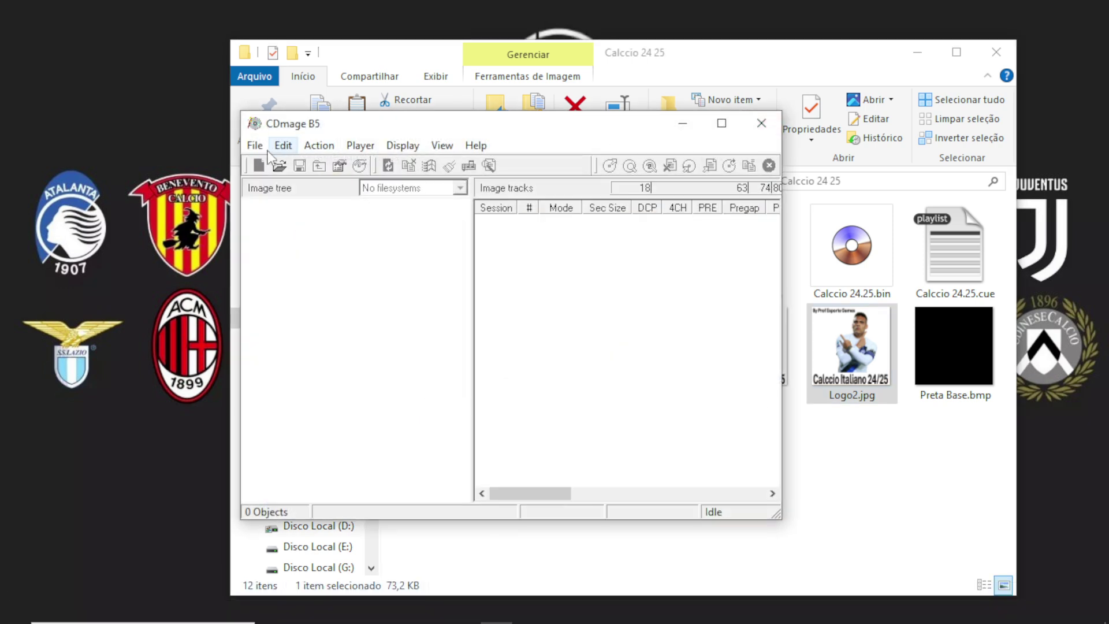
pyautogui.click(762, 123)
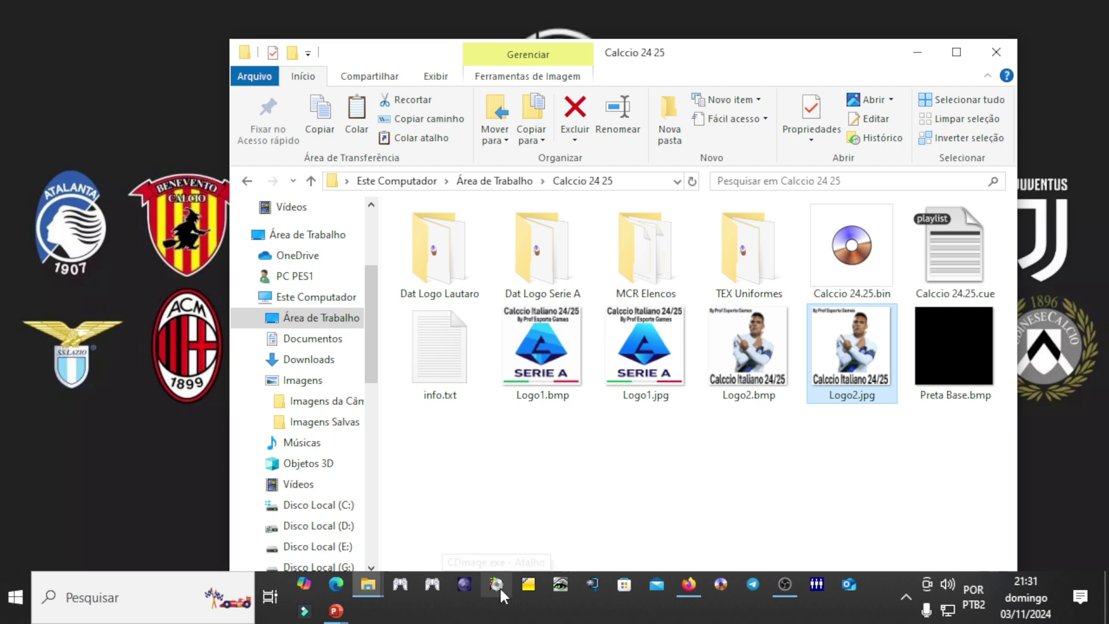
# - Launch WE Compressor in Compress mode and browse for the image data file in the Dat Logo Lautaro folder
pyautogui.click(594, 586)
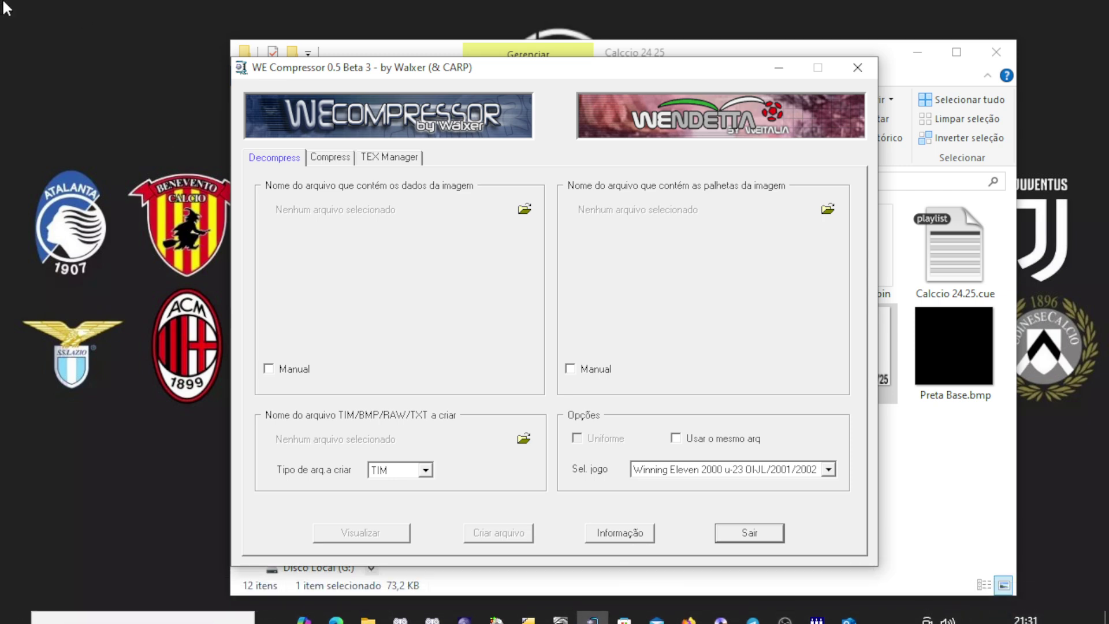
pyautogui.click(333, 161)
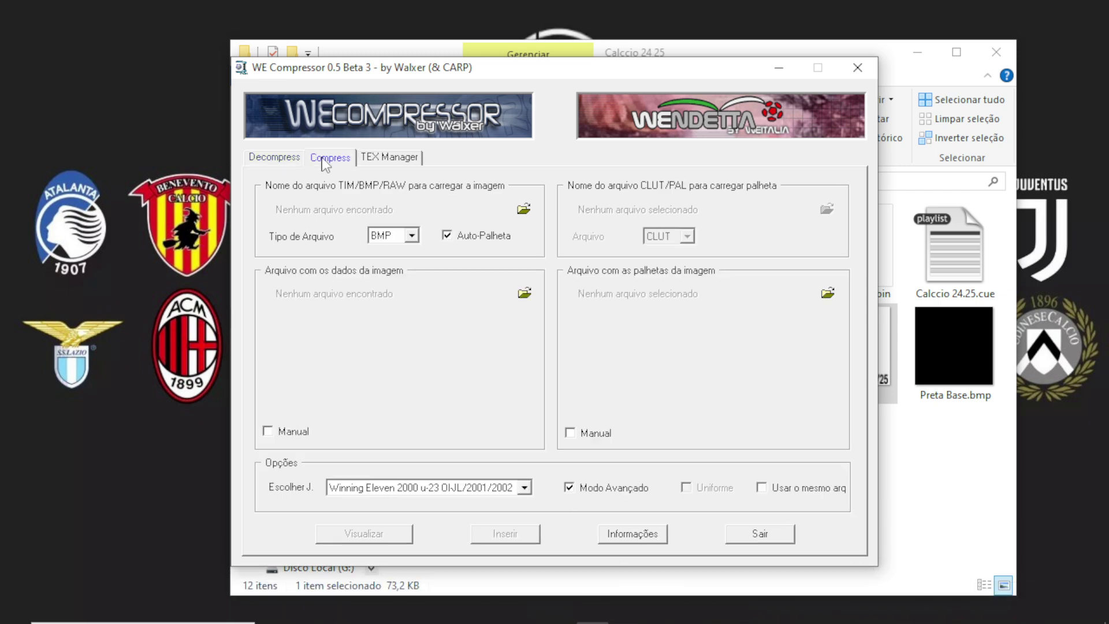
pyautogui.click(525, 293)
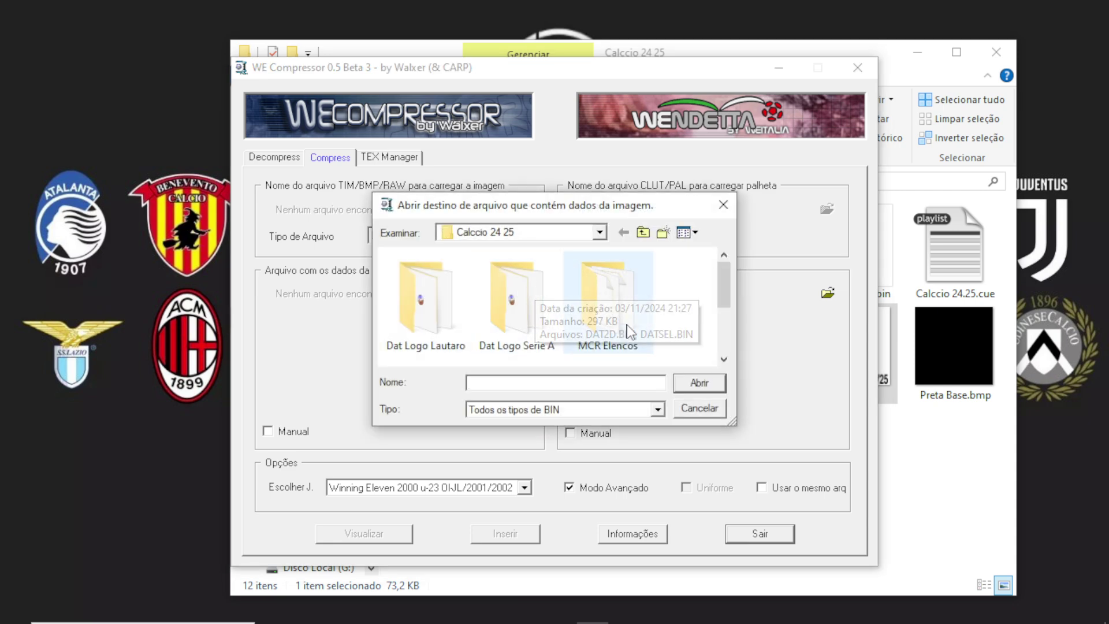
pyautogui.click(431, 312)
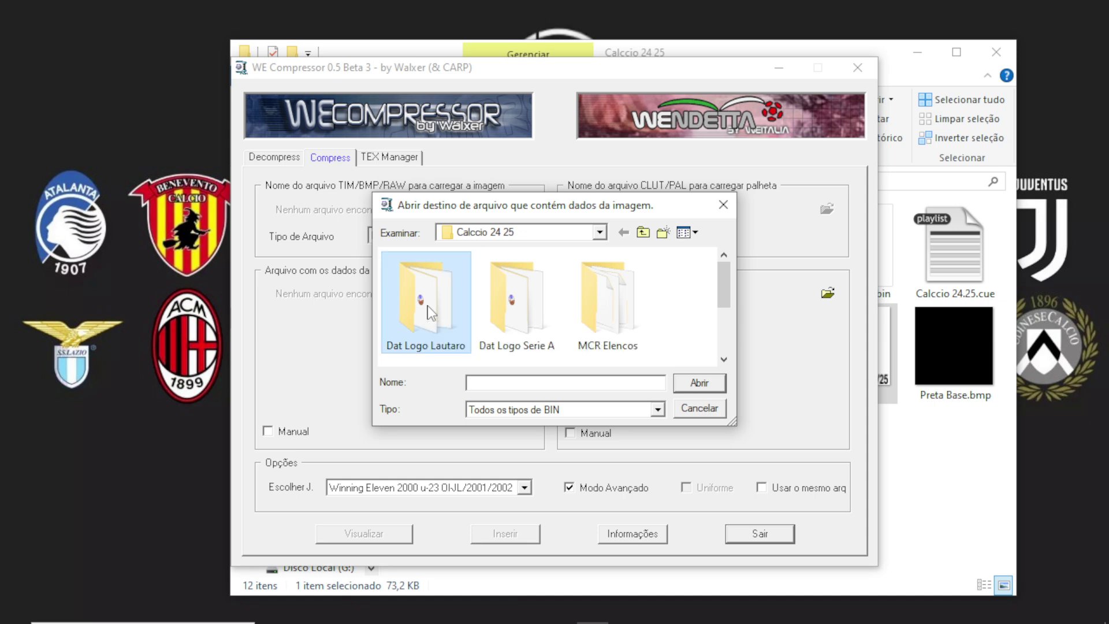
pyautogui.doubleClick(431, 313)
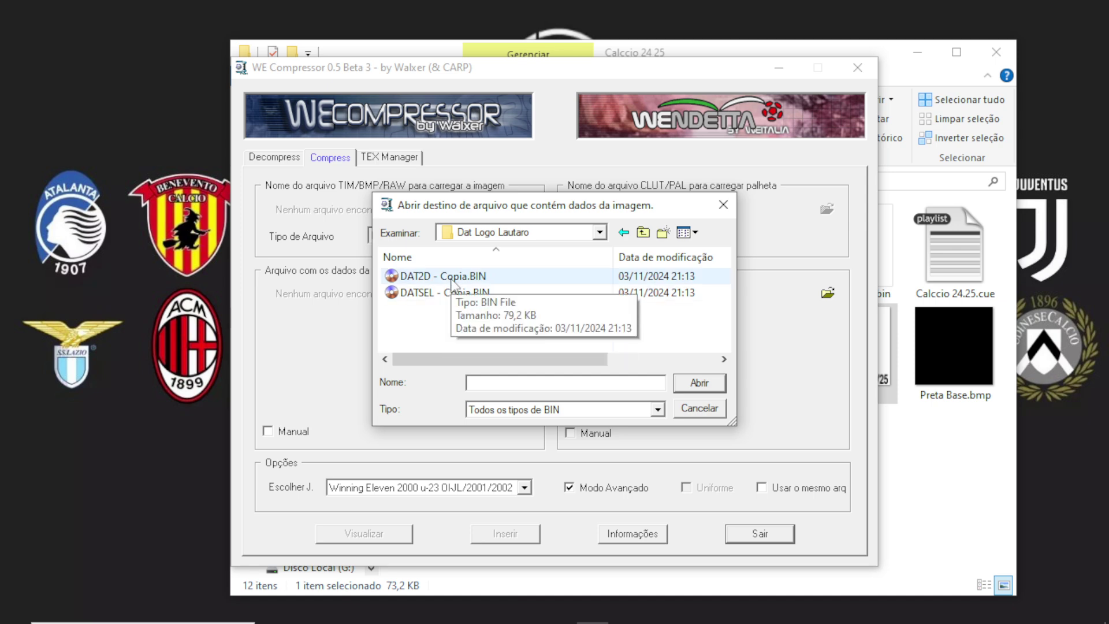
pyautogui.click(456, 277)
pyautogui.click(461, 277)
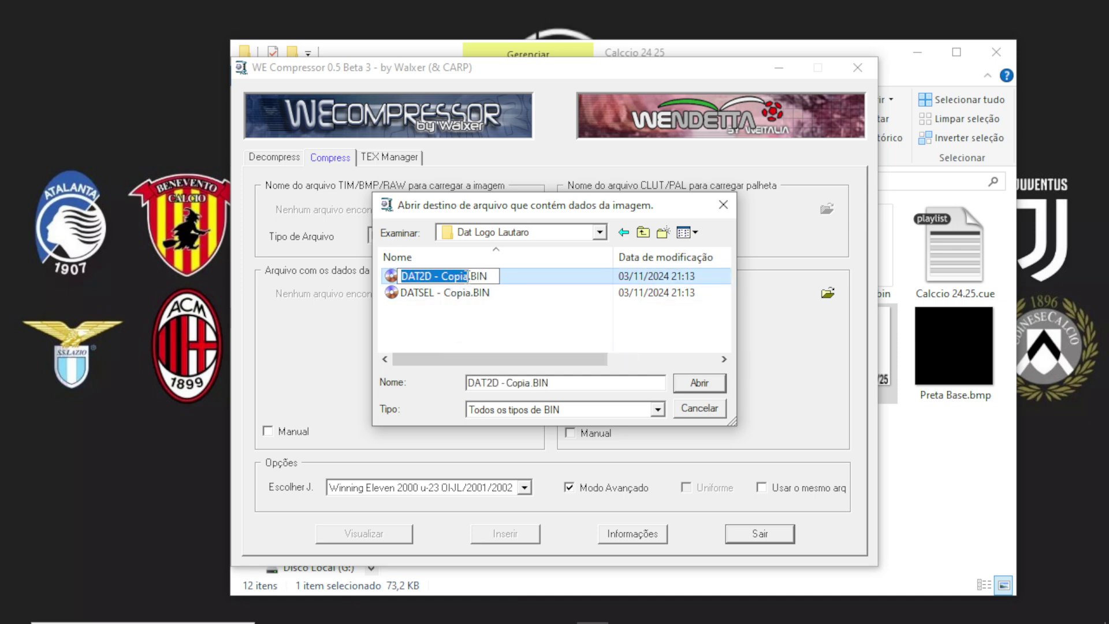
pyautogui.press('BackSpace')
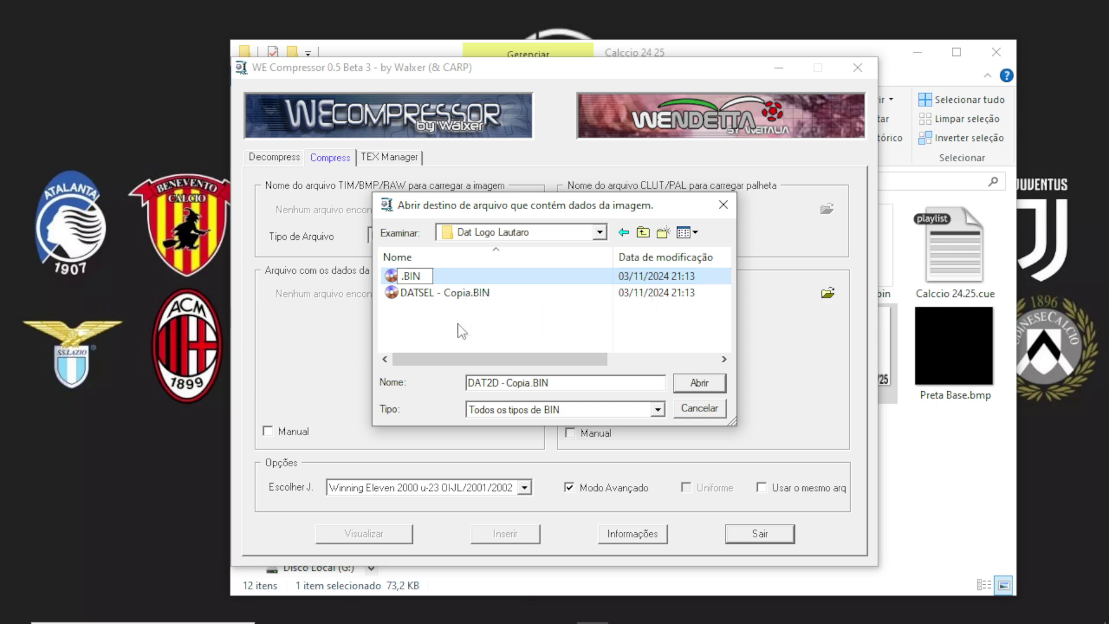
pyautogui.click(710, 410)
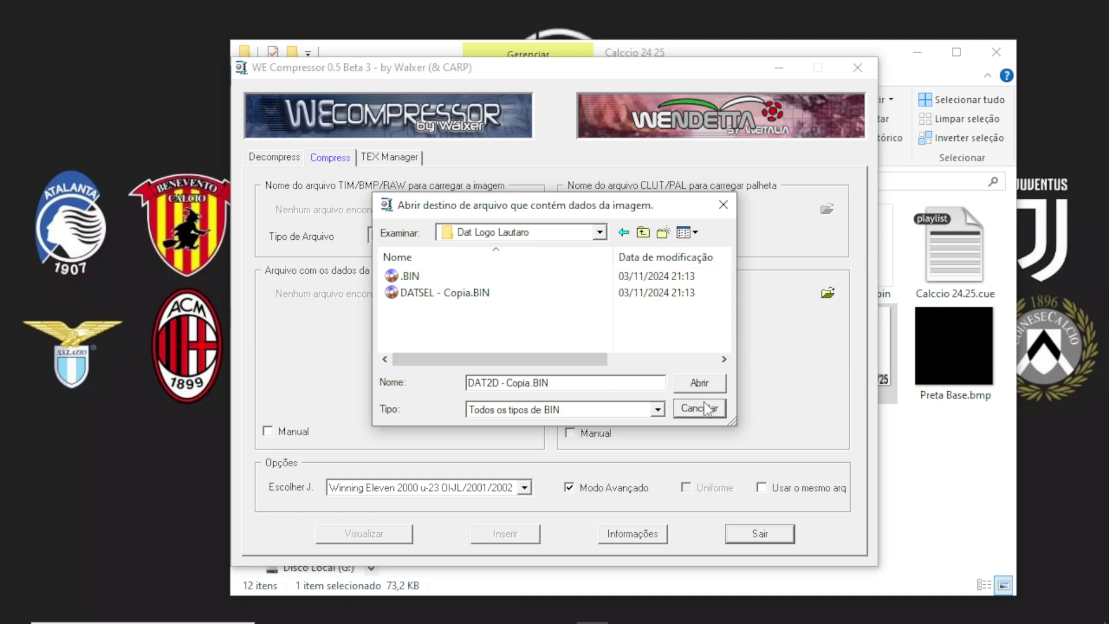
pyautogui.click(411, 277)
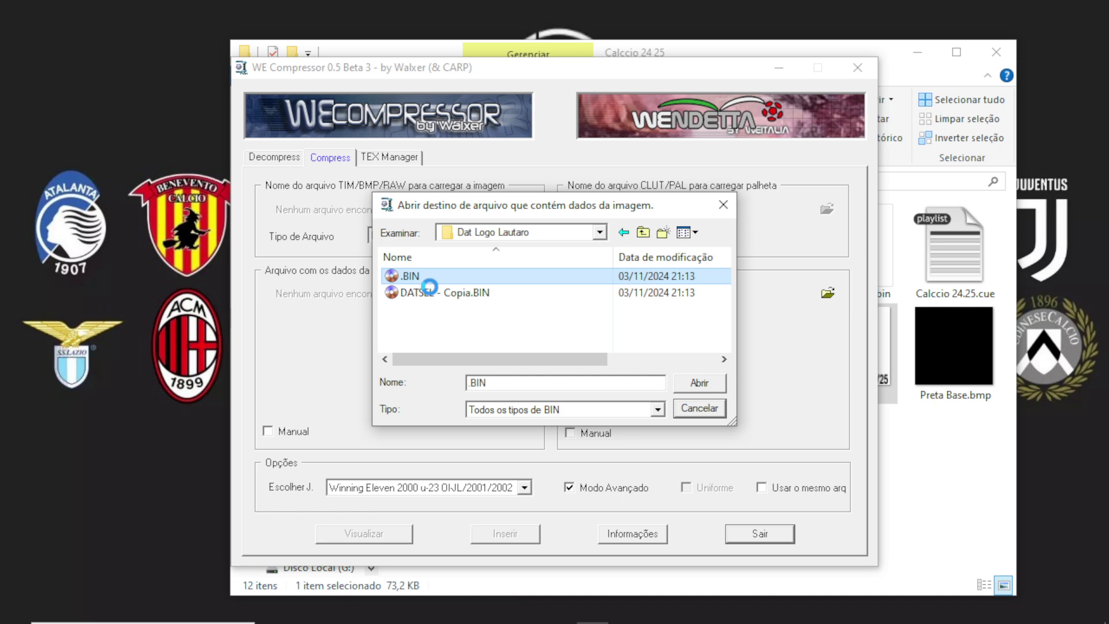
pyautogui.rightClick(429, 286)
pyautogui.click(664, 327)
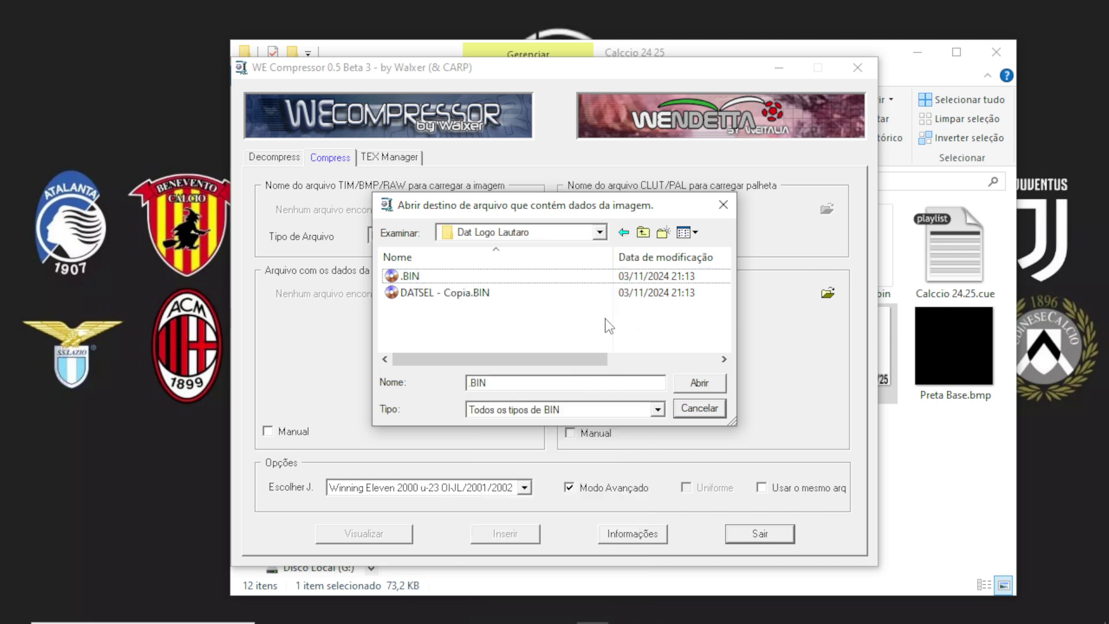
# - Rename the file DAT2D - Copia.BIN in the Dat Logo Lautaro folder as DAT2D.BIN
pyautogui.click(476, 280)
pyautogui.click(432, 277)
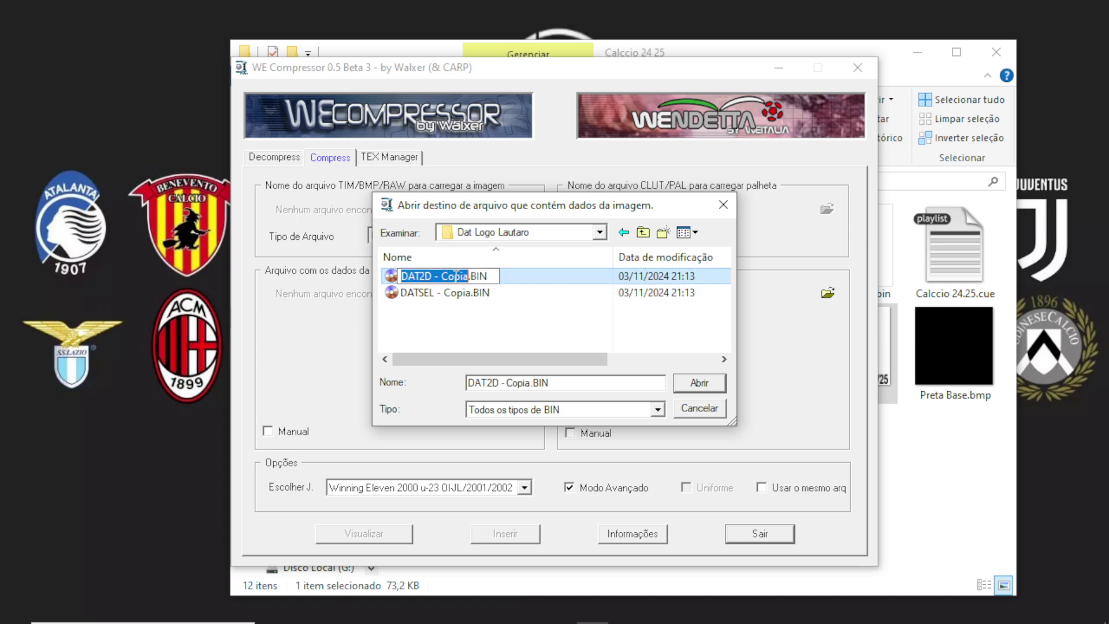
pyautogui.click(471, 276)
pyautogui.press('BackSpace')
pyautogui.press('BackSpace')
pyautogui.press('BackSpace')
pyautogui.press('BackSpace')
pyautogui.press('BackSpace')
pyautogui.press('BackSpace')
pyautogui.press('BackSpace')
pyautogui.press('BackSpace')
pyautogui.press('Return')
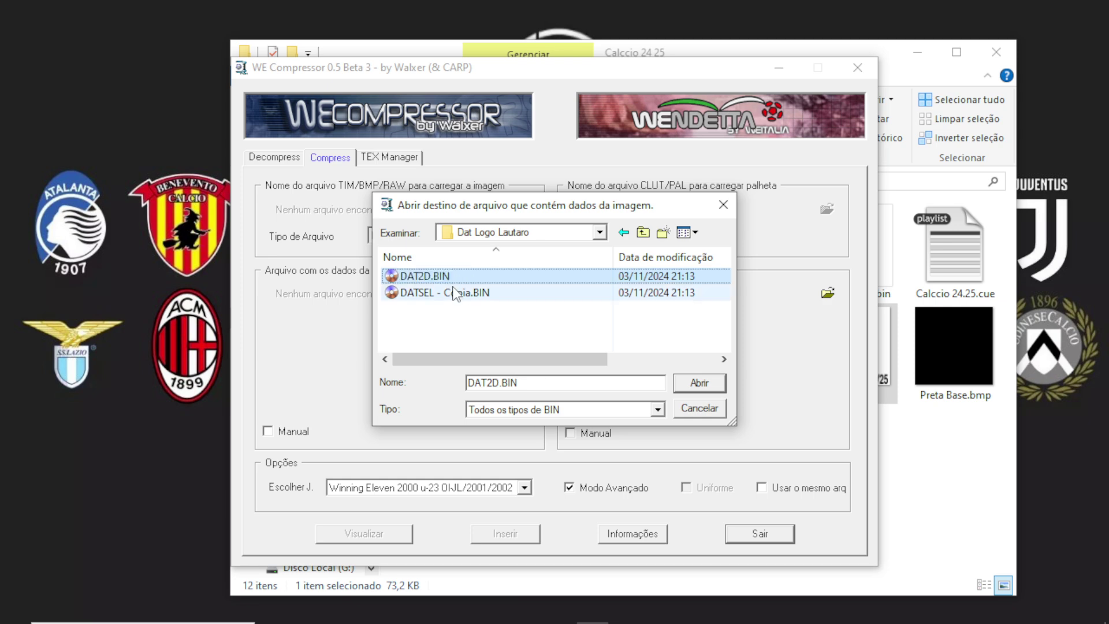
# - Rename the file DATSEL - Copia.BIN in the Dat Logo Lautaro folder as DATSEL.BIN
pyautogui.click(461, 293)
pyautogui.click(473, 296)
pyautogui.click(480, 295)
pyautogui.press('BackSpace')
pyautogui.press('BackSpace')
pyautogui.press('BackSpace')
pyautogui.press('BackSpace')
pyautogui.press('BackSpace')
pyautogui.press('BackSpace')
pyautogui.press('BackSpace')
pyautogui.press('BackSpace')
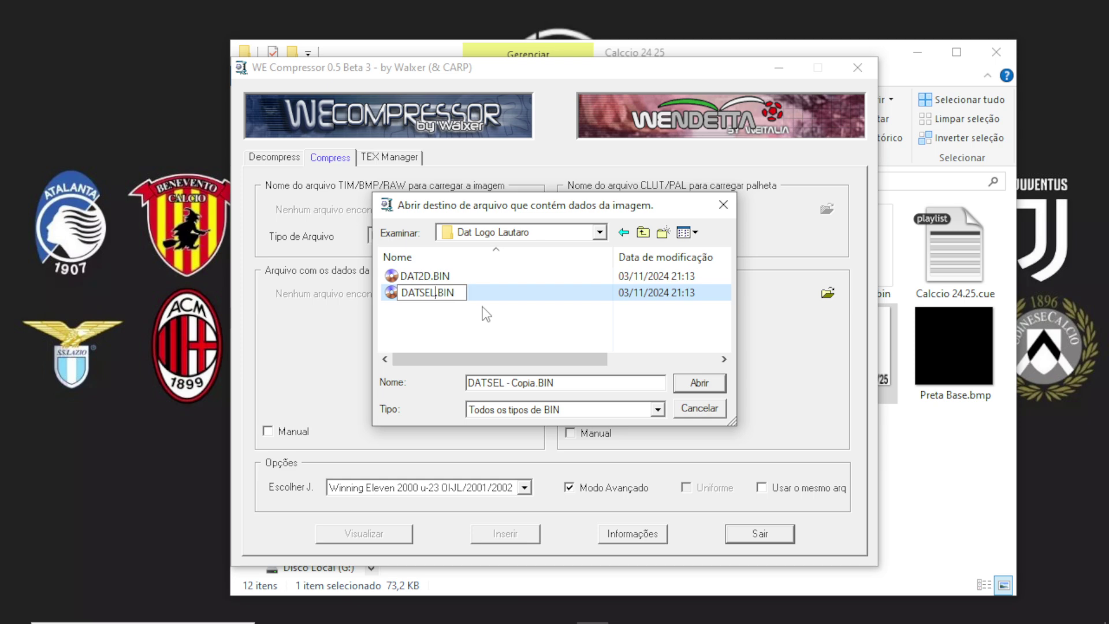
pyautogui.press('Return')
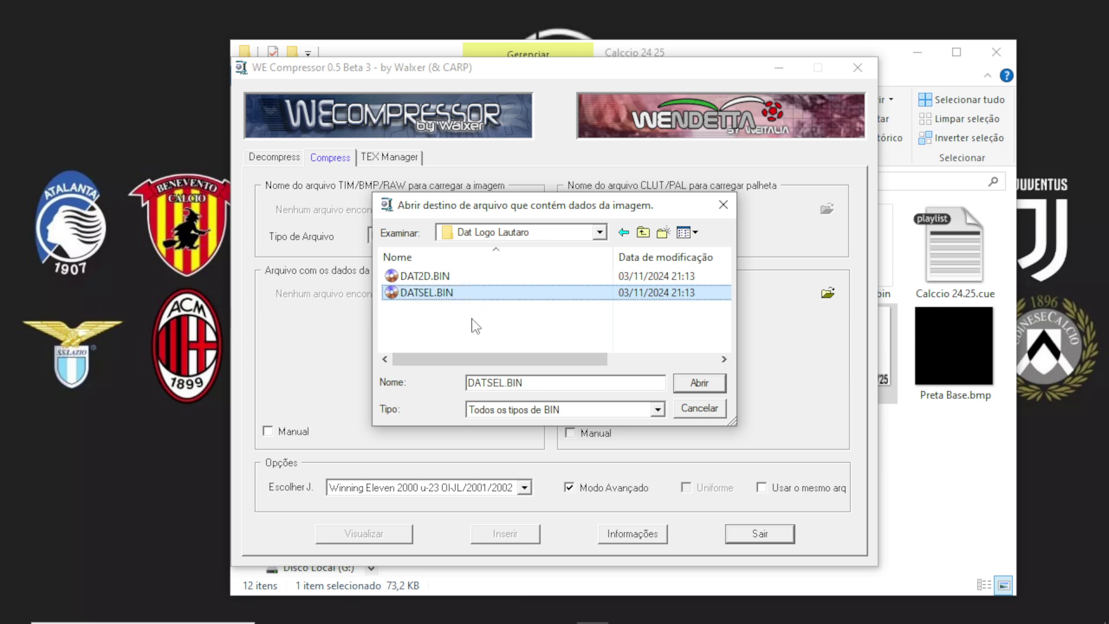
# - Load DATSEL.BIN as the image data file and DAT2D.BIN as the palette file
pyautogui.doubleClick(441, 295)
pyautogui.click(828, 293)
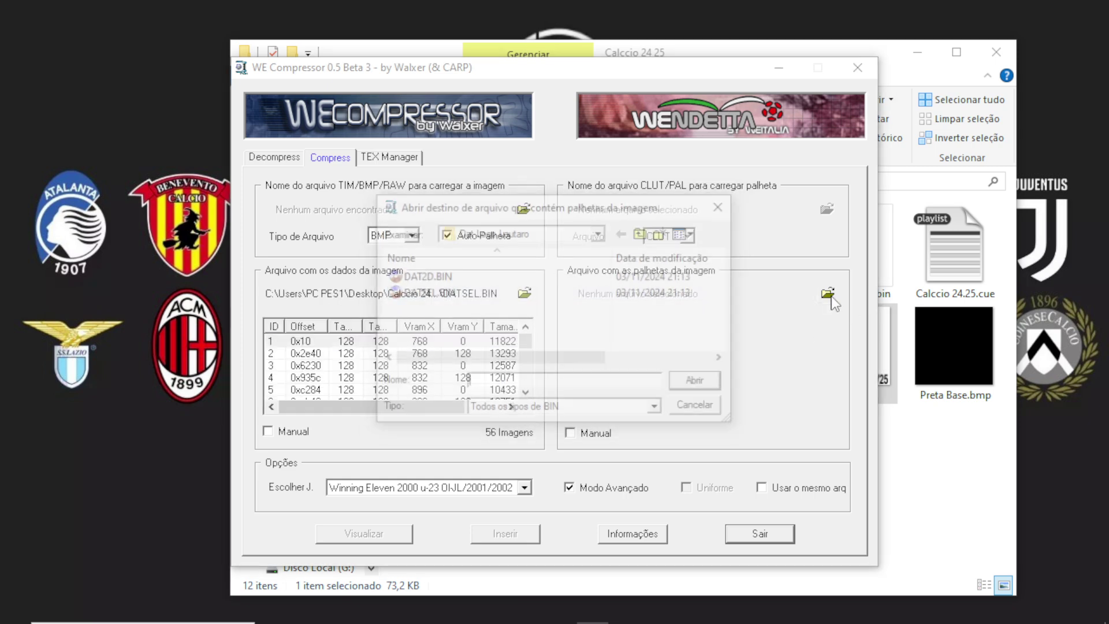
pyautogui.click(445, 279)
pyautogui.doubleClick(445, 279)
# - Select image 14 of DATSEL.BIN and palette 152 of DAT2D.BIN as the insertion targets
pyautogui.click(525, 393)
pyautogui.click(525, 393)
pyautogui.click(525, 393)
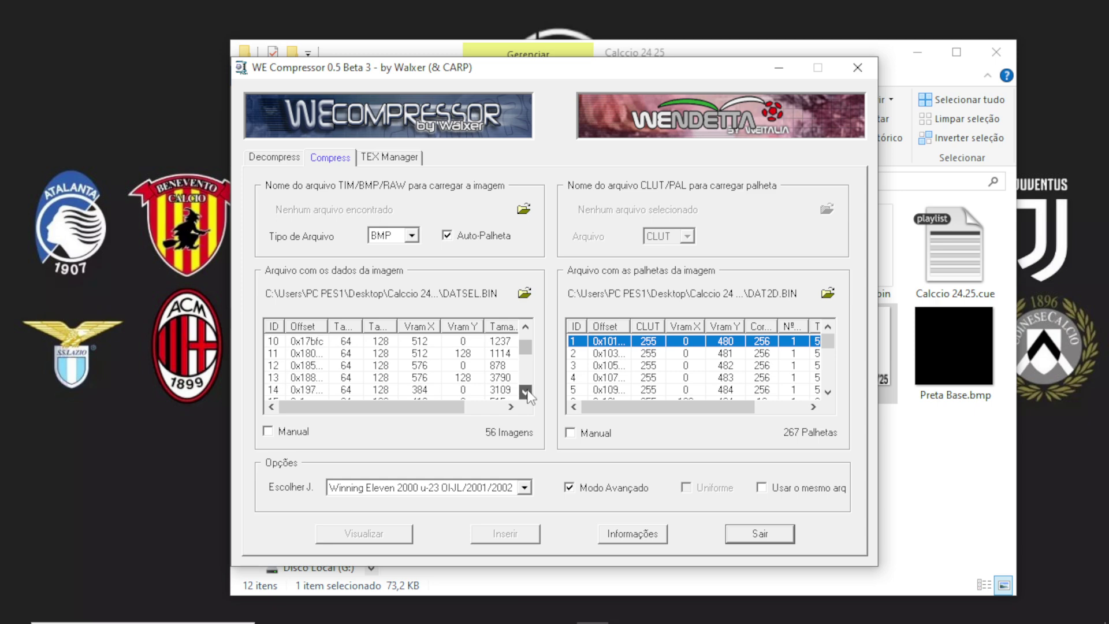
pyautogui.click(347, 390)
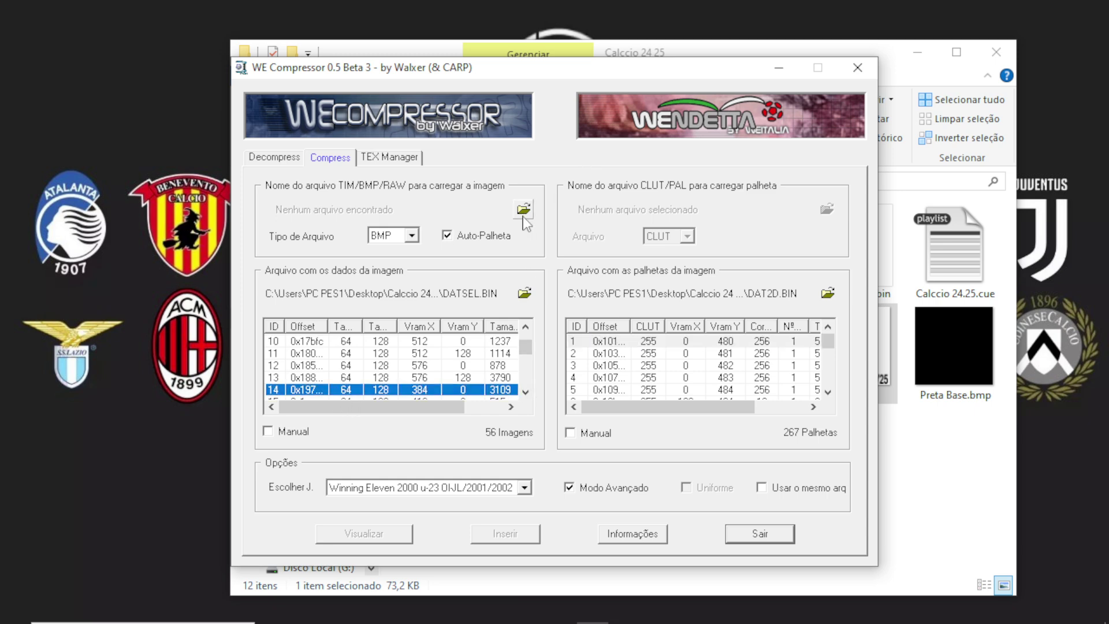
pyautogui.moveTo(828, 342); pyautogui.dragTo(828, 363)
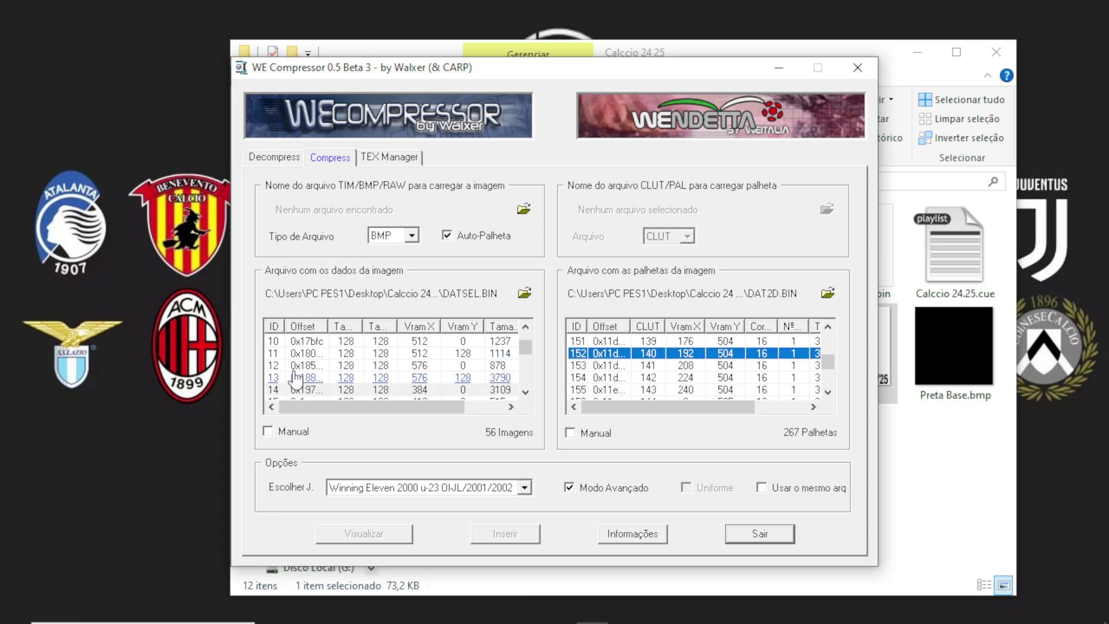
pyautogui.click(306, 390)
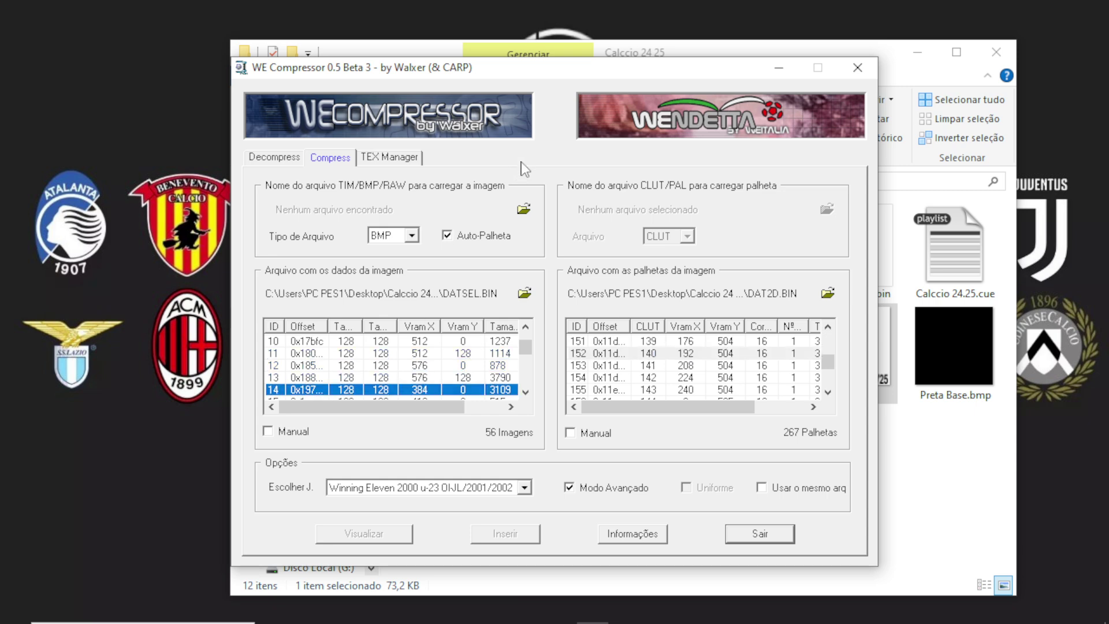
# - Load Preta Base.bmp from the Calccio 24 25 folder and insert it over image 14 with palette 152
pyautogui.click(524, 209)
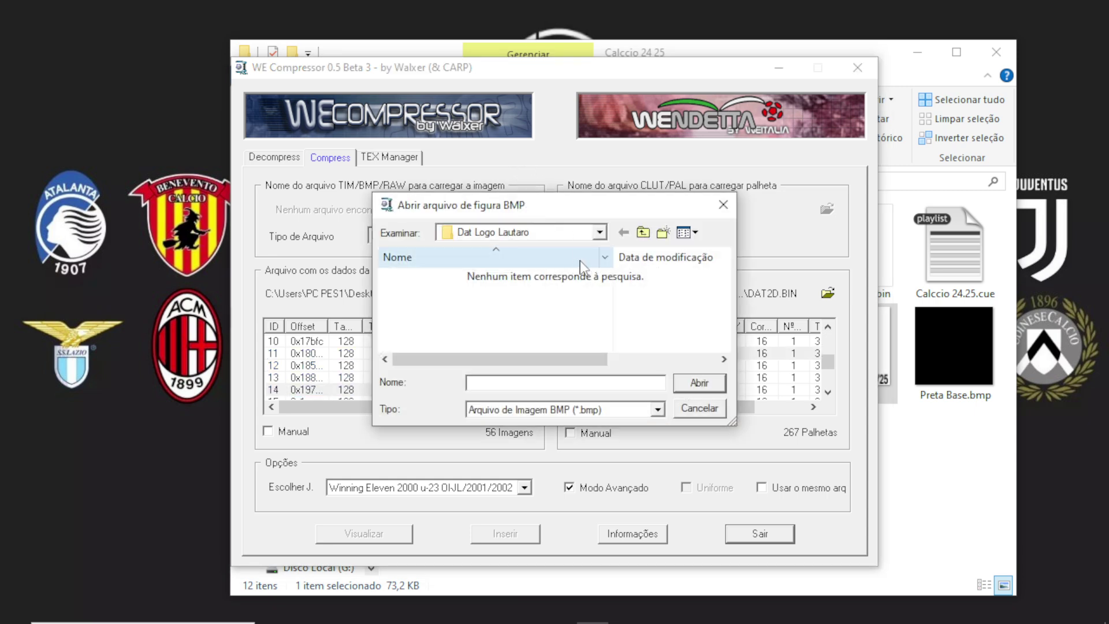
pyautogui.click(643, 232)
pyautogui.scroll(-2, 646, 295)
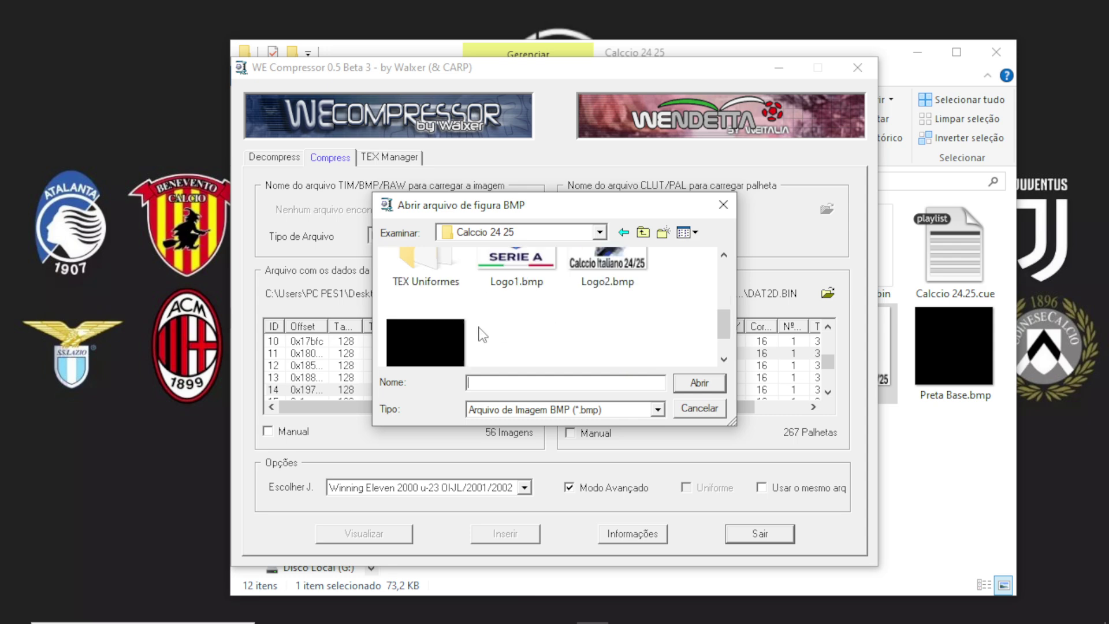
pyautogui.doubleClick(447, 327)
pyautogui.click(508, 534)
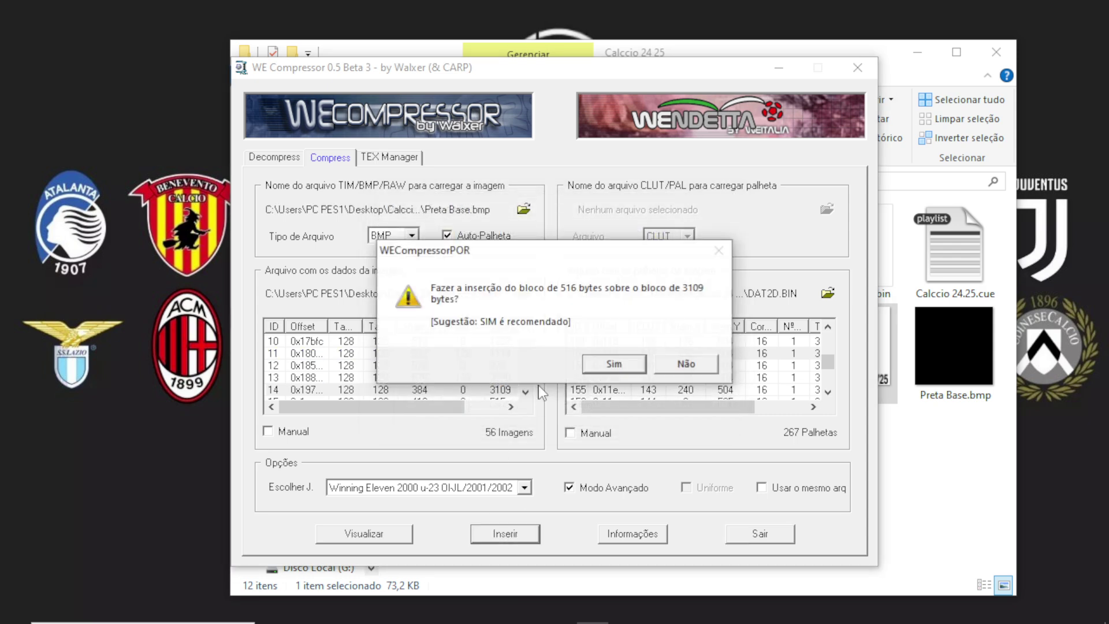
pyautogui.click(604, 364)
pyautogui.click(669, 363)
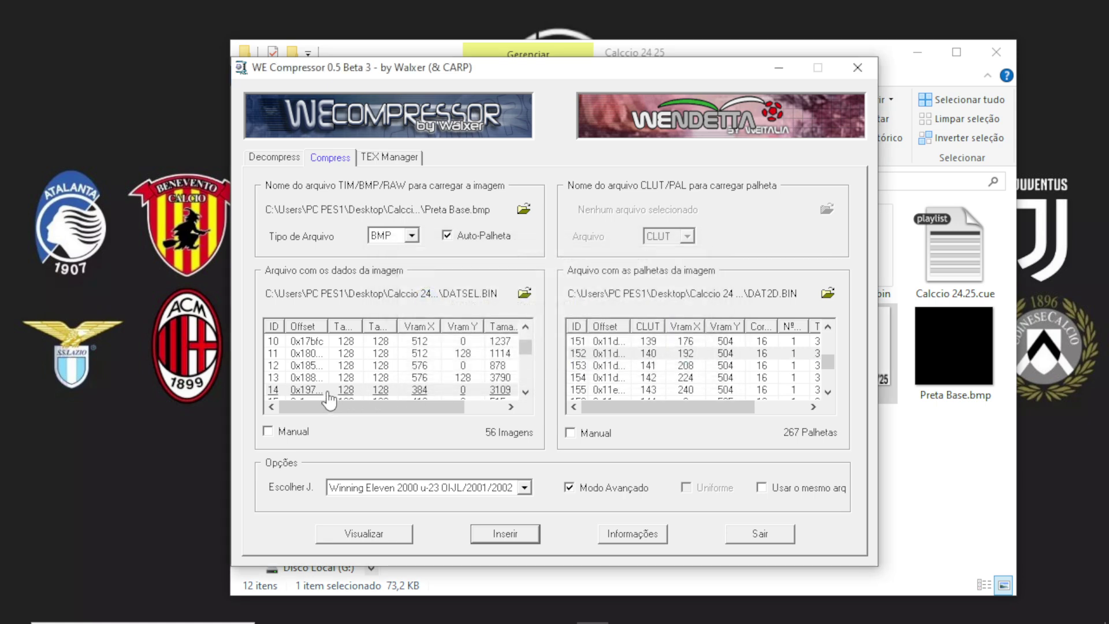
# - Insert Preta Base.bmp over image 15 of DATSEL.BIN as well, accepting the oversized block
pyautogui.scroll(-2, 327, 375)
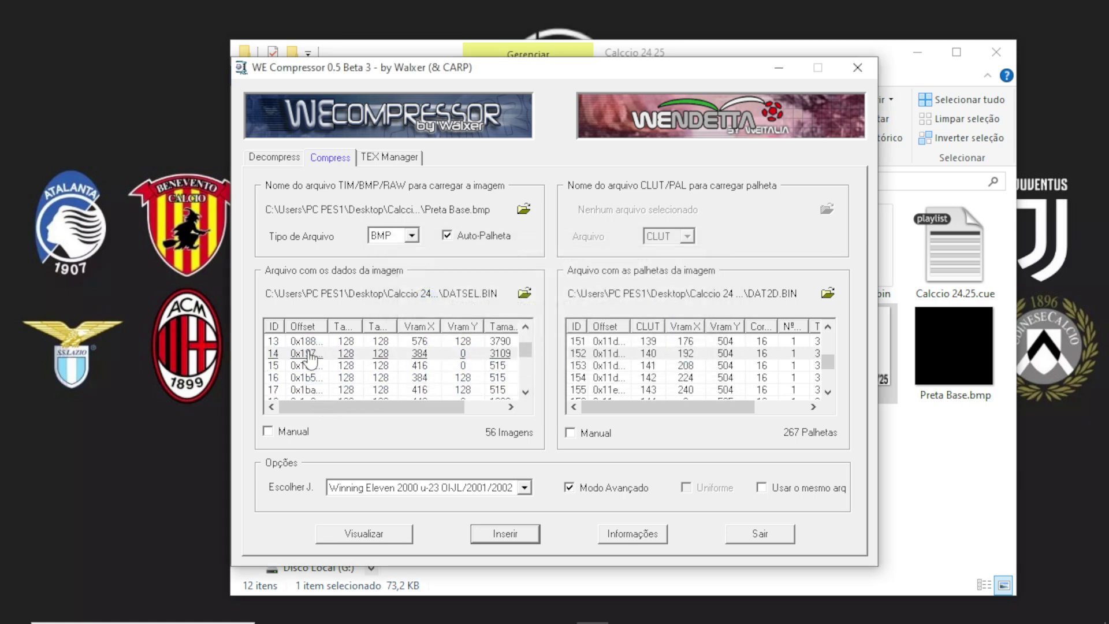
pyautogui.scroll(1, 306, 370)
pyautogui.click(307, 366)
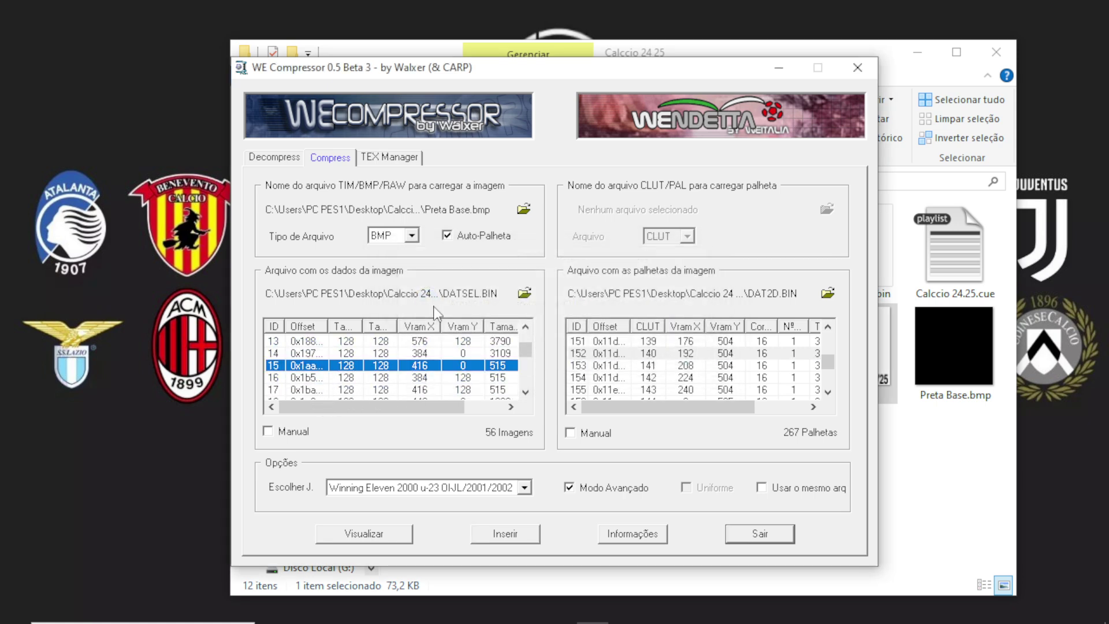
pyautogui.click(523, 209)
pyautogui.doubleClick(447, 297)
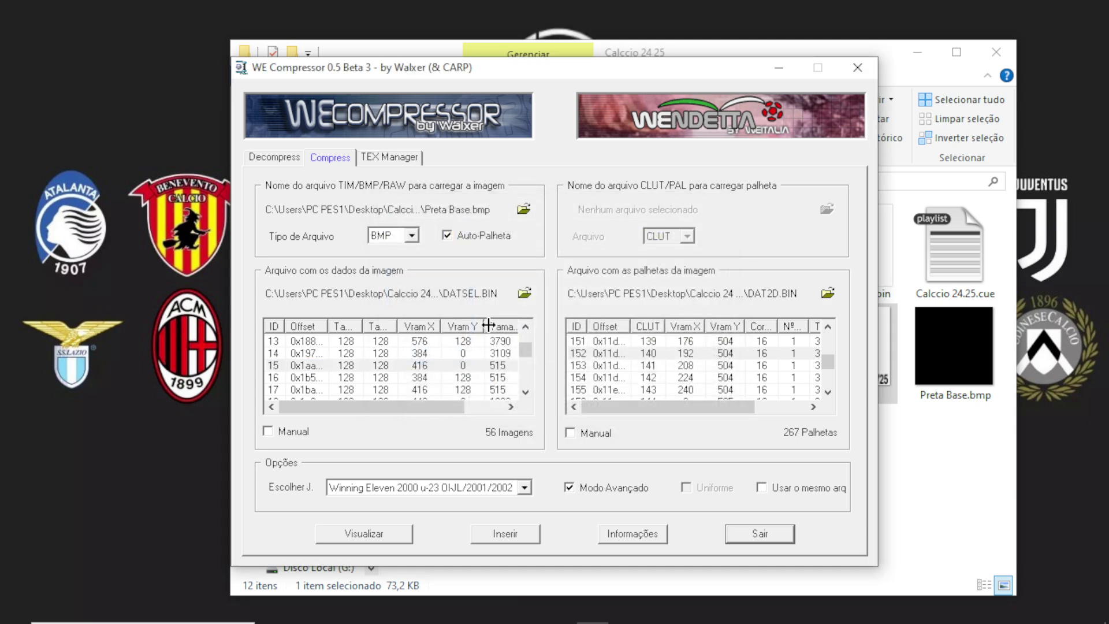
pyautogui.click(507, 535)
pyautogui.click(614, 368)
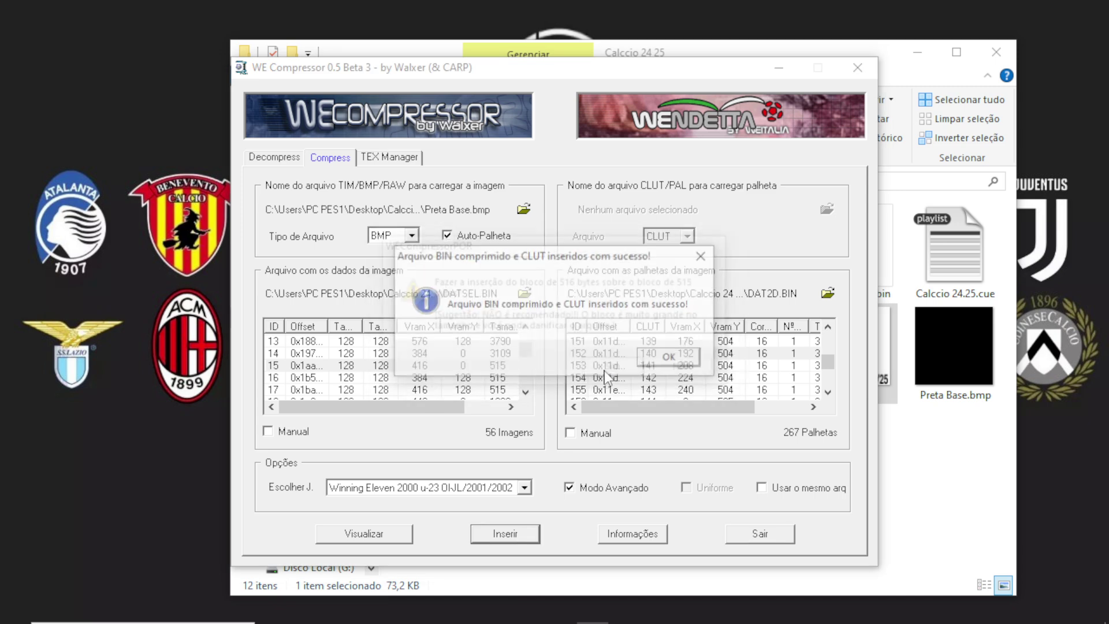
pyautogui.click(670, 359)
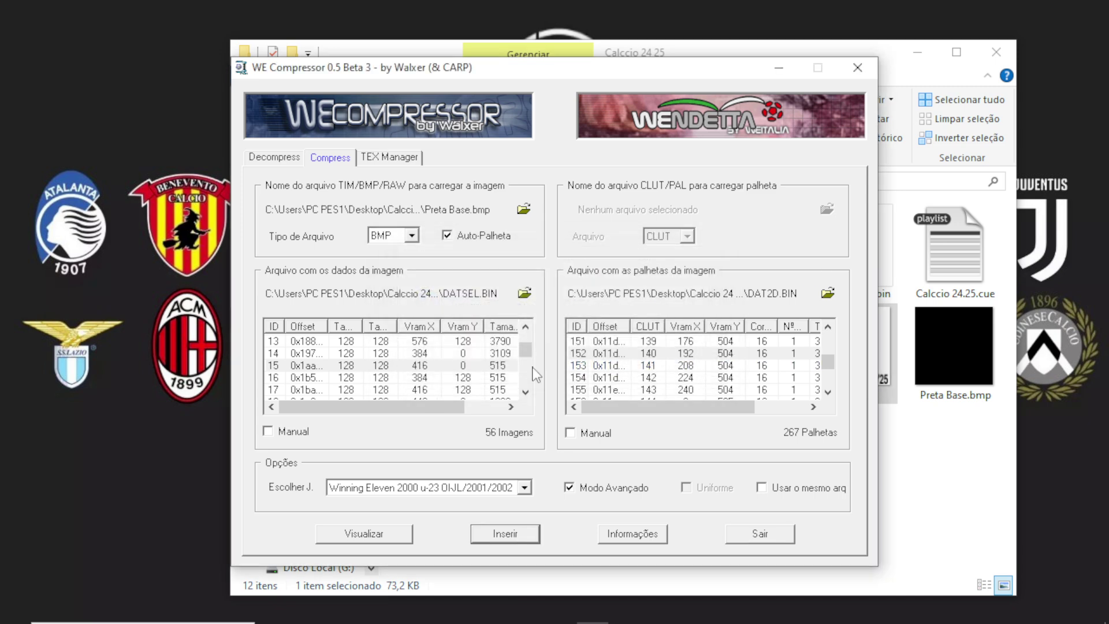
# - Insert Preta Base.bmp over image 16 of DATSEL.BIN, accepting the oversized block
pyautogui.click(312, 379)
pyautogui.click(524, 209)
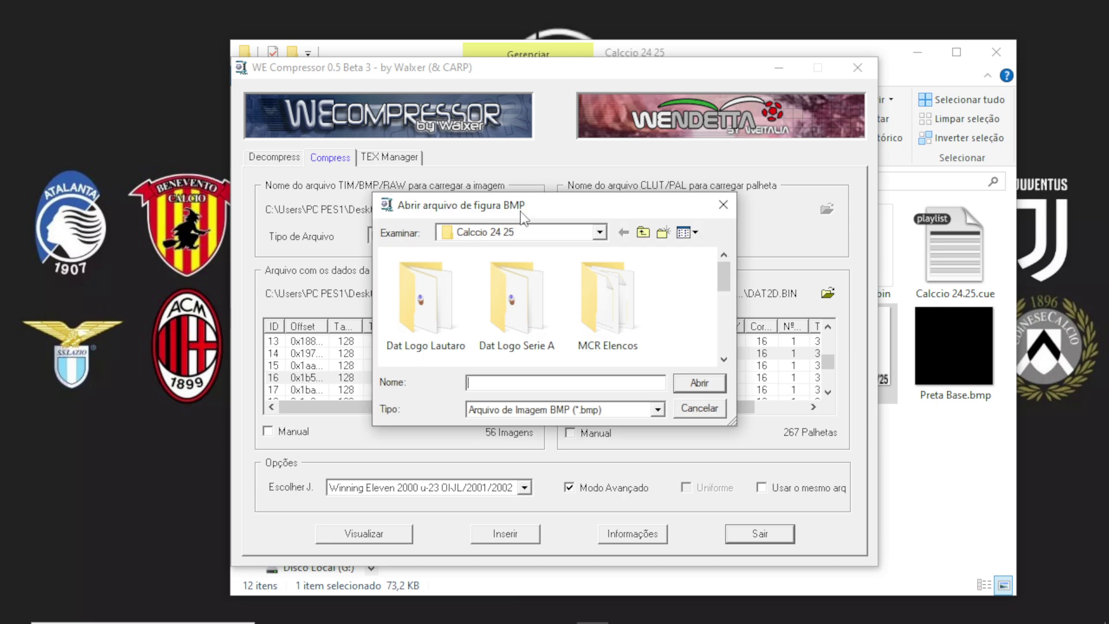
pyautogui.scroll(-3, 561, 321)
pyautogui.doubleClick(433, 312)
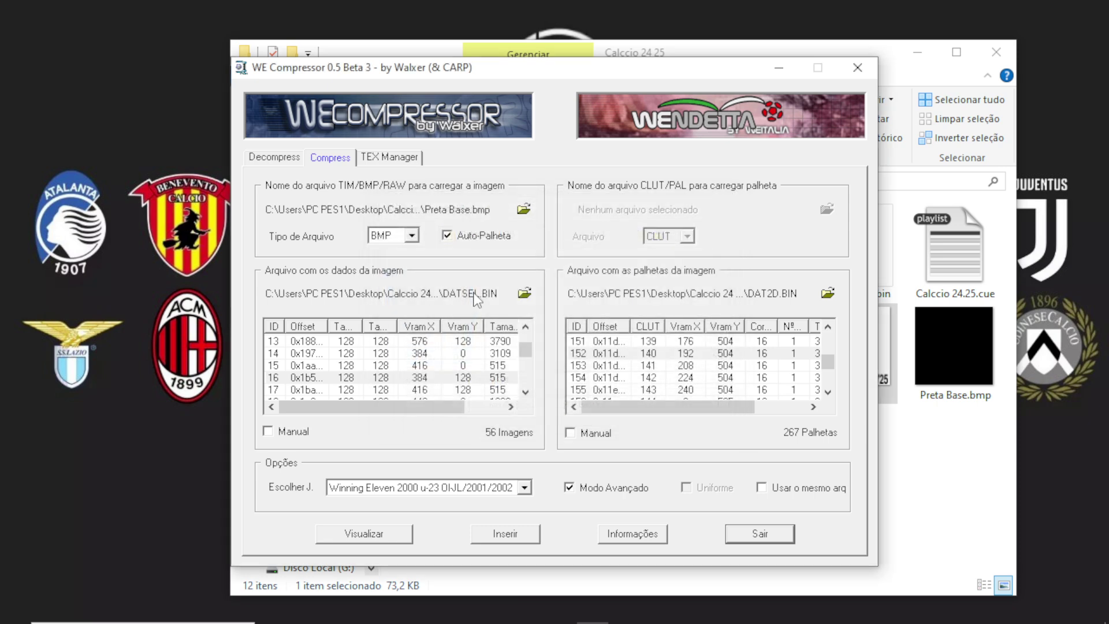
pyautogui.click(506, 535)
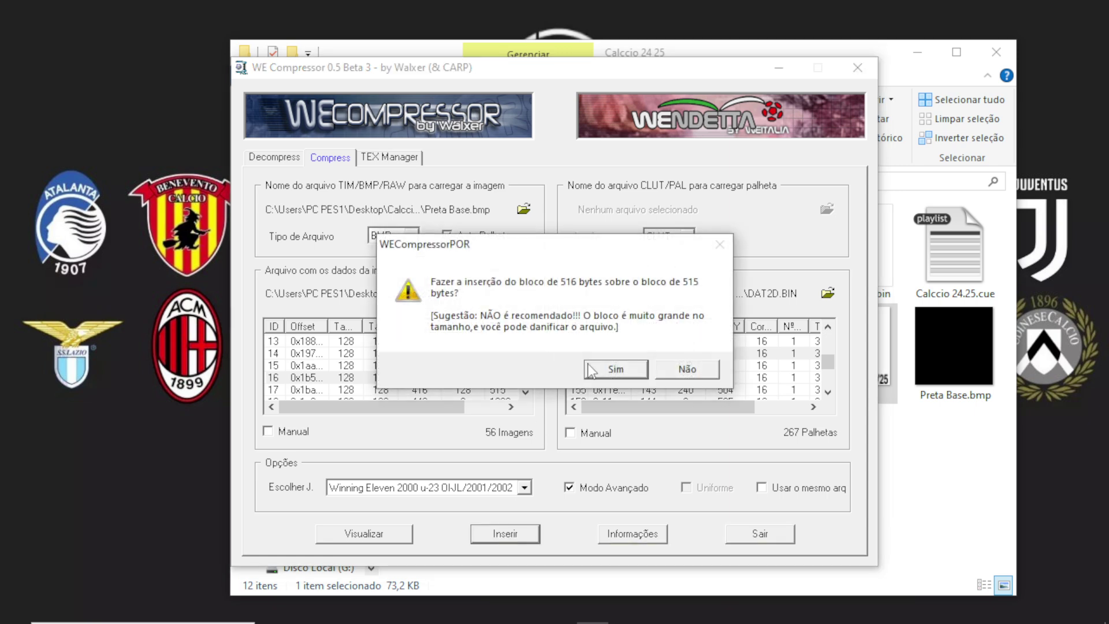
pyautogui.click(614, 369)
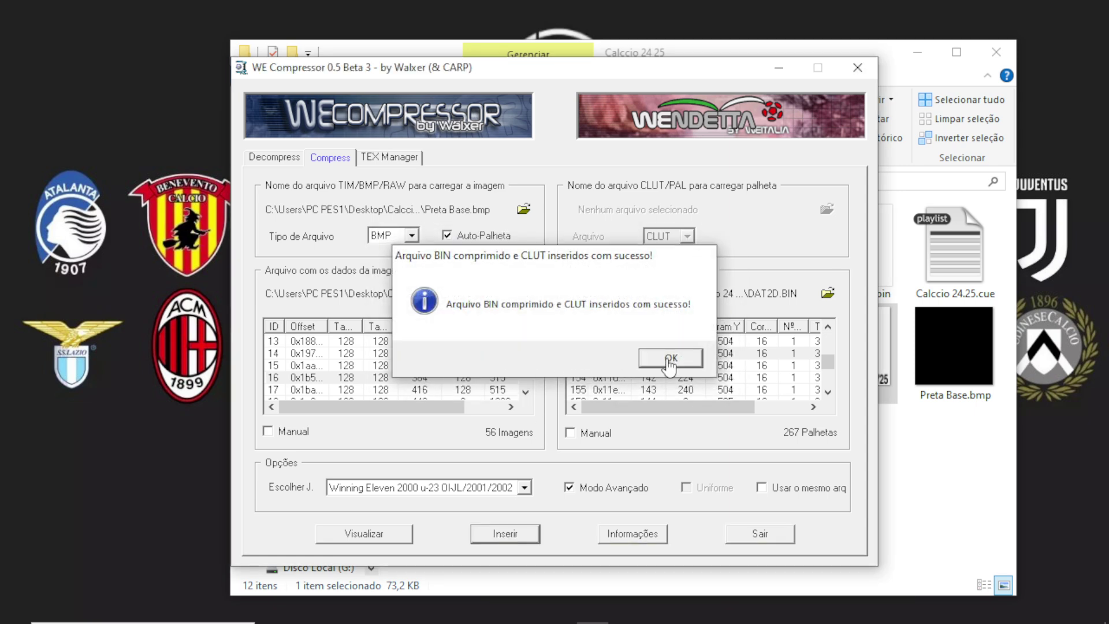
pyautogui.click(671, 359)
# - Reload Preta Base.bmp and insert it over image 17 of DATSEL.BIN, accepting the oversized block
pyautogui.click(317, 390)
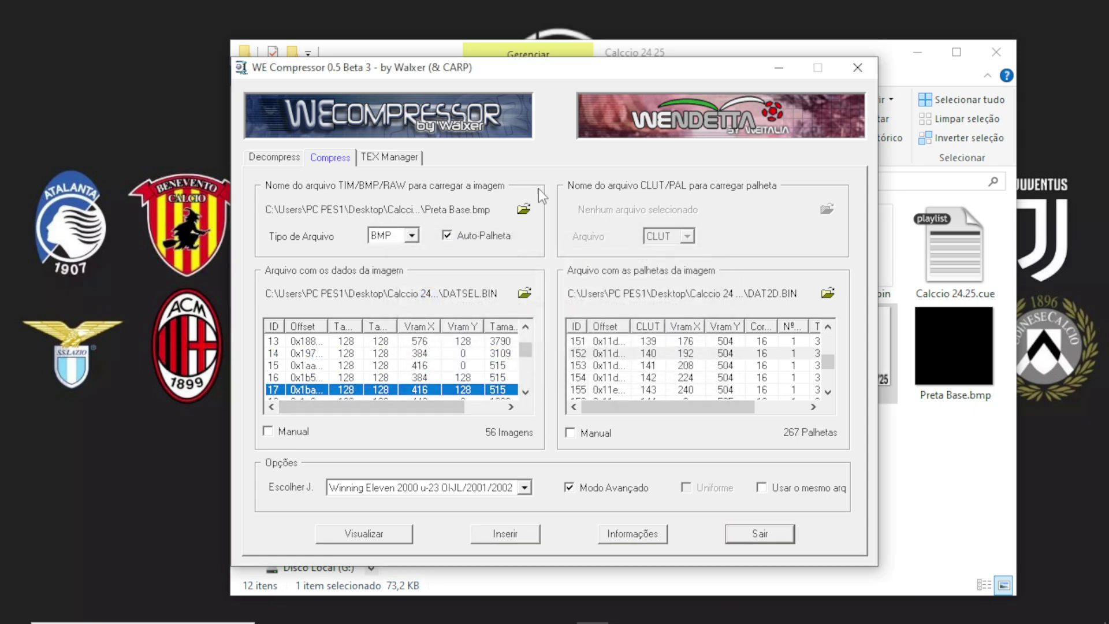
pyautogui.click(524, 209)
pyautogui.scroll(-3, 560, 314)
pyautogui.doubleClick(433, 317)
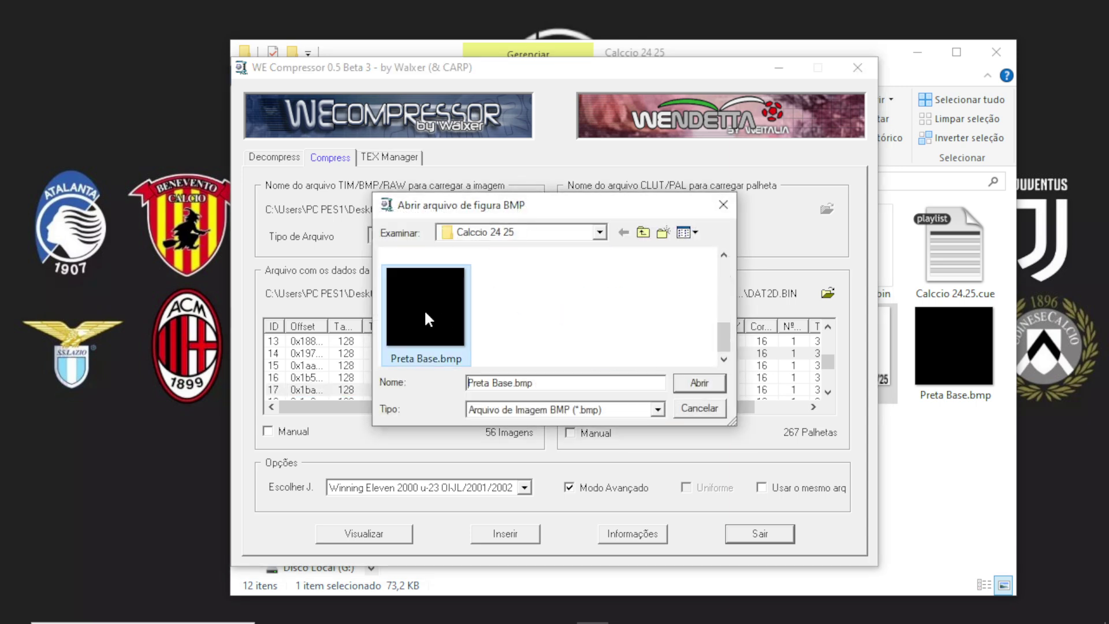
pyautogui.click(518, 533)
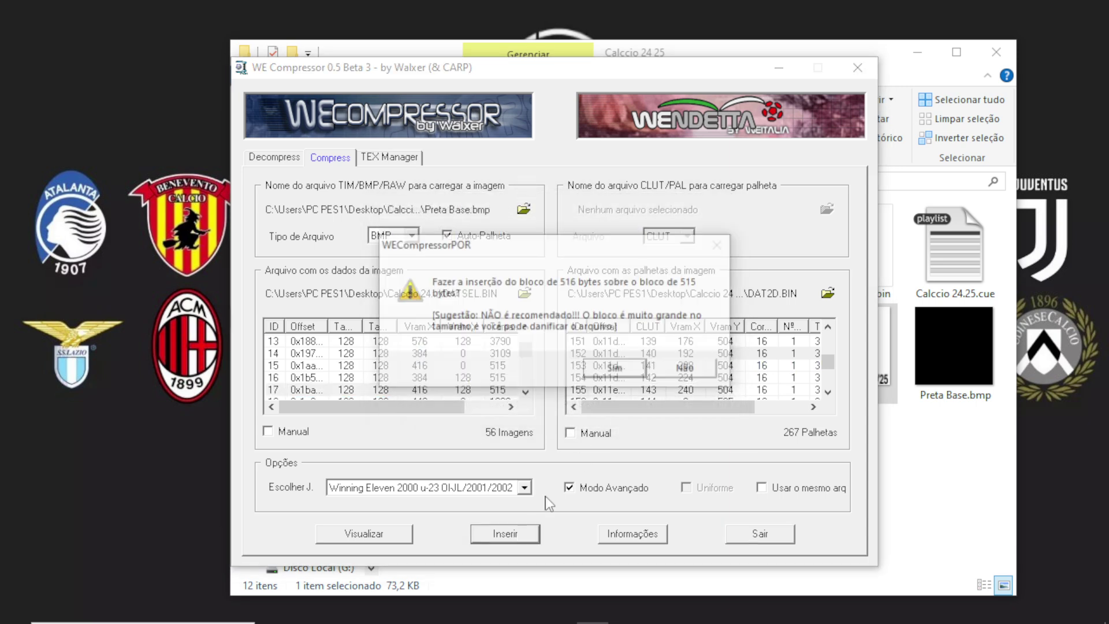
pyautogui.click(608, 369)
pyautogui.click(670, 358)
# - Insert Logo2.bmp from the Calccio 24 25 folder over image 14 of DATSEL.BIN and close WE Compressor
pyautogui.click(306, 353)
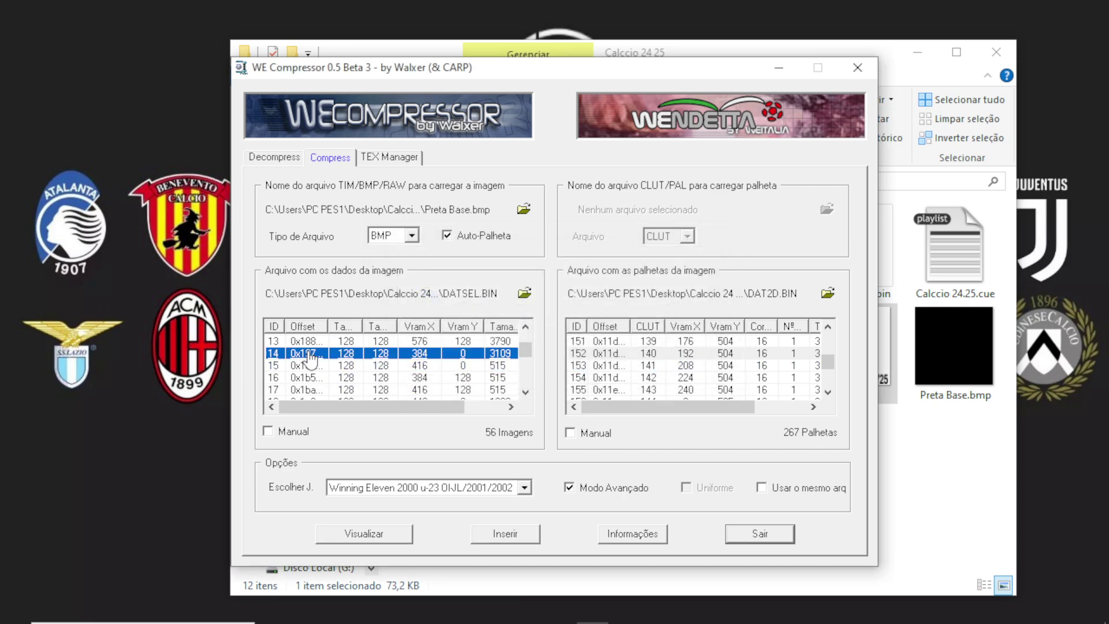
pyautogui.click(524, 209)
pyautogui.scroll(-3, 488, 322)
pyautogui.scroll(1, 488, 322)
pyautogui.doubleClick(624, 301)
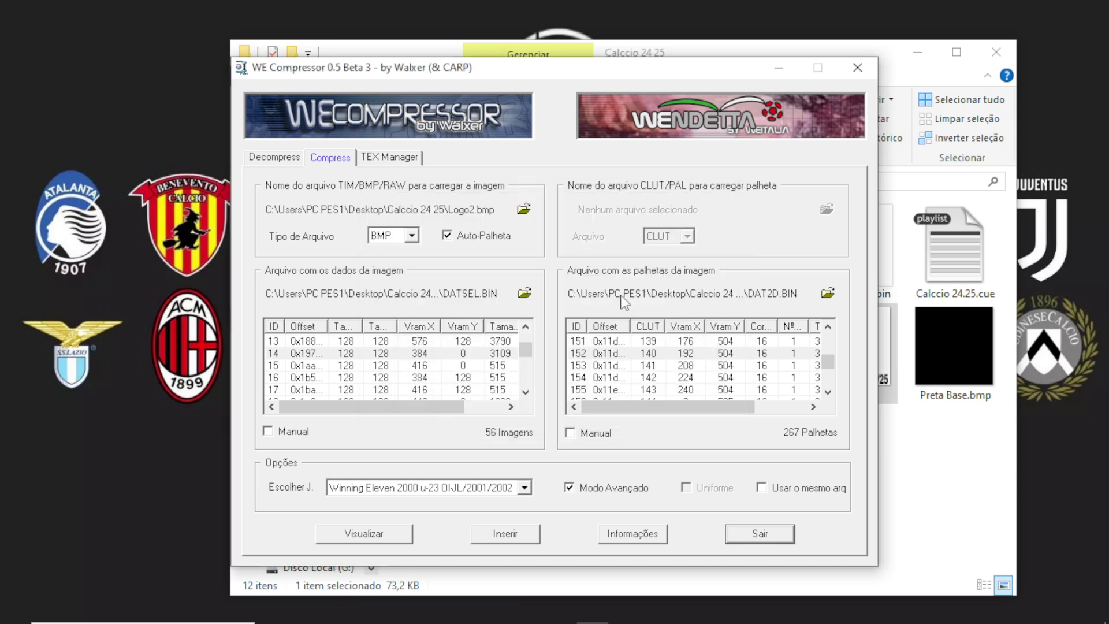
pyautogui.click(506, 530)
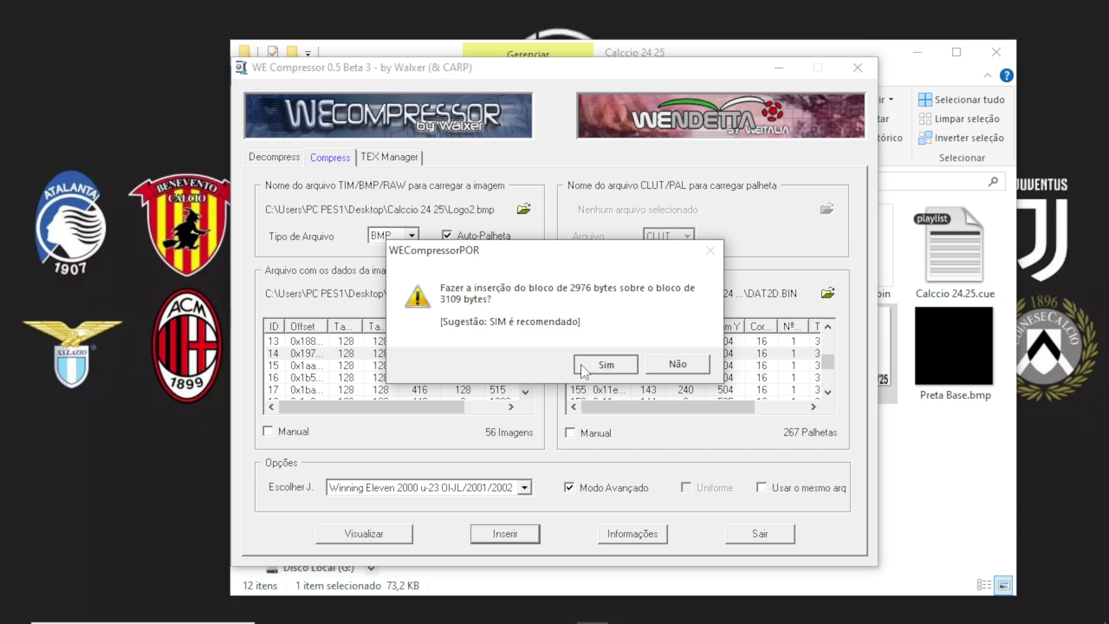
pyautogui.click(650, 362)
pyautogui.click(671, 357)
pyautogui.click(858, 67)
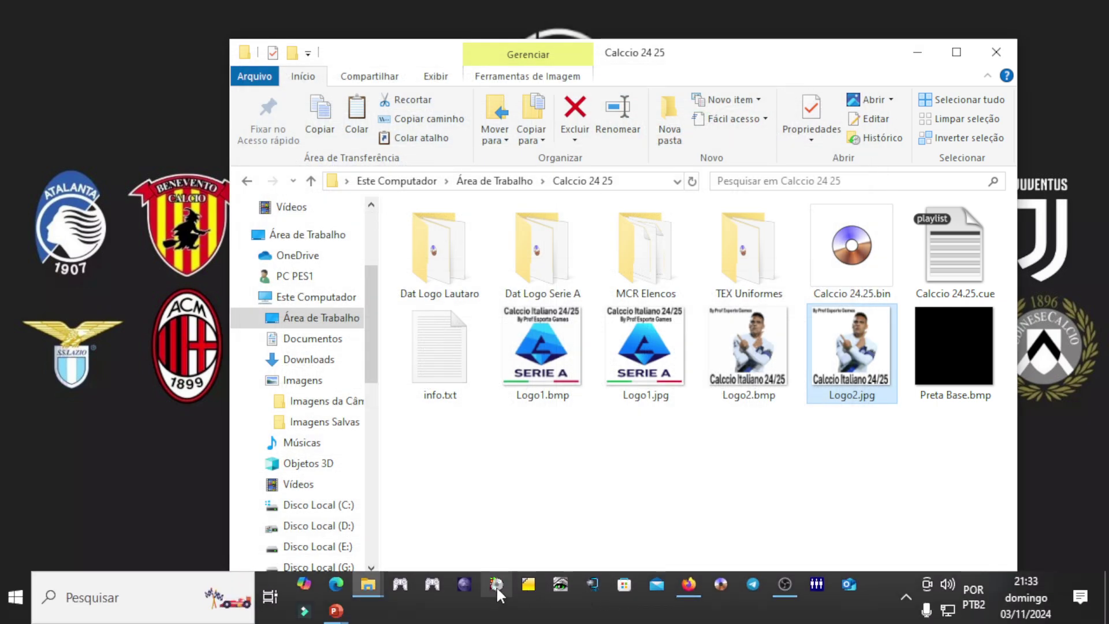
# - Open Calccio 24.25.bin in CDmage as an M2/2352 track and show the contents of its BIN folder
pyautogui.click(496, 585)
pyautogui.click(255, 146)
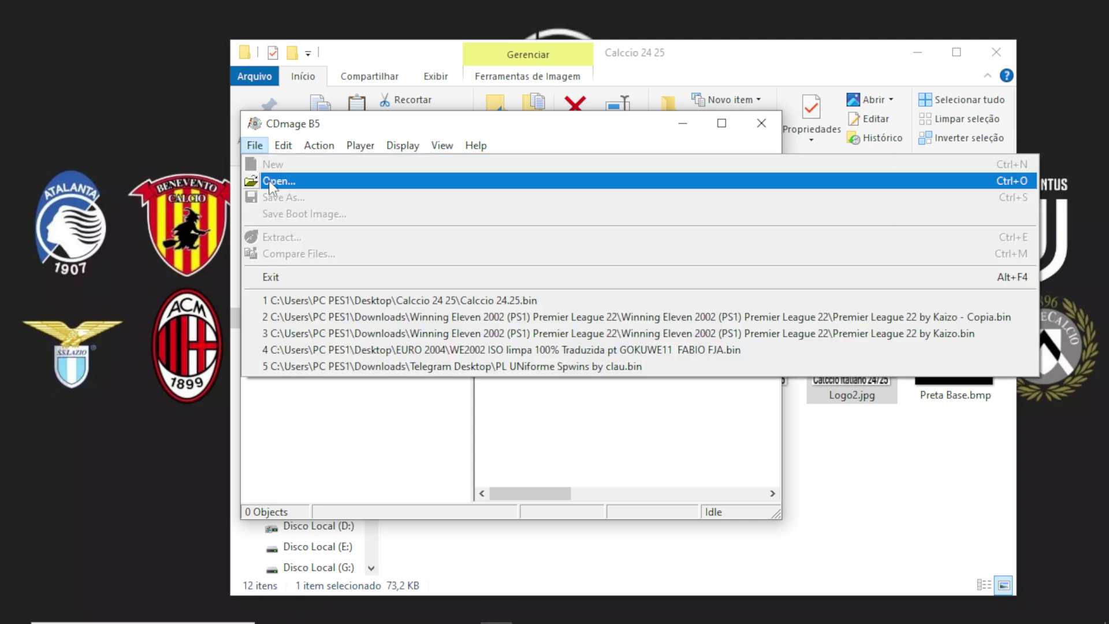
pyautogui.click(277, 179)
pyautogui.doubleClick(454, 227)
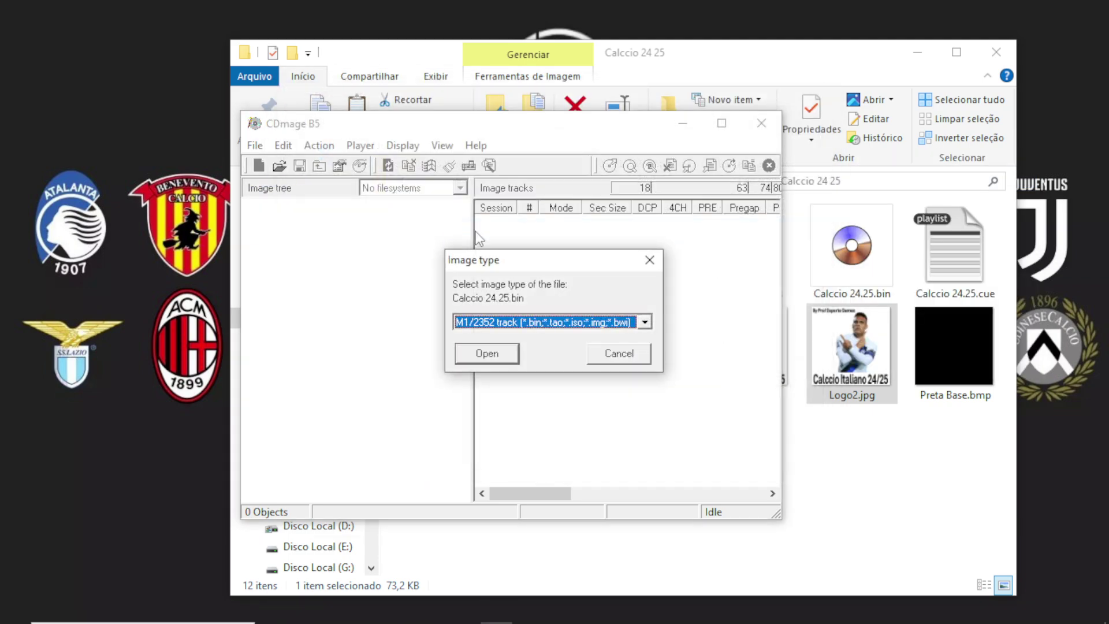
pyautogui.click(644, 322)
pyautogui.click(520, 349)
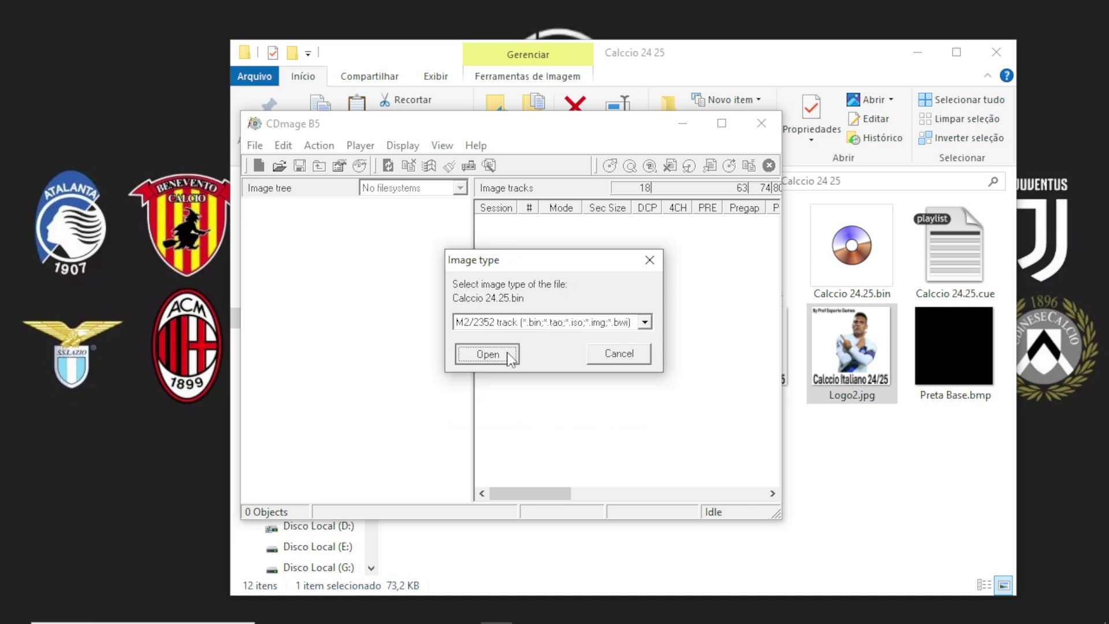
pyautogui.click(511, 356)
pyautogui.click(267, 234)
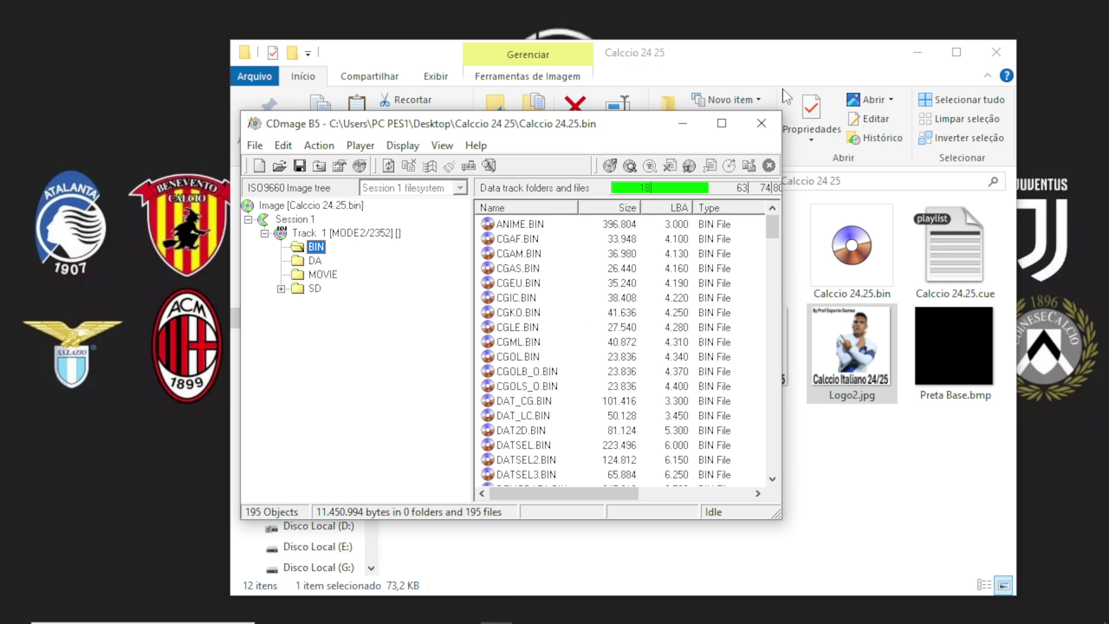
# - Copy Calccio 24.25.bin into the Dat Logo Serie A folder as a backup and return to CDmage
pyautogui.click(806, 63)
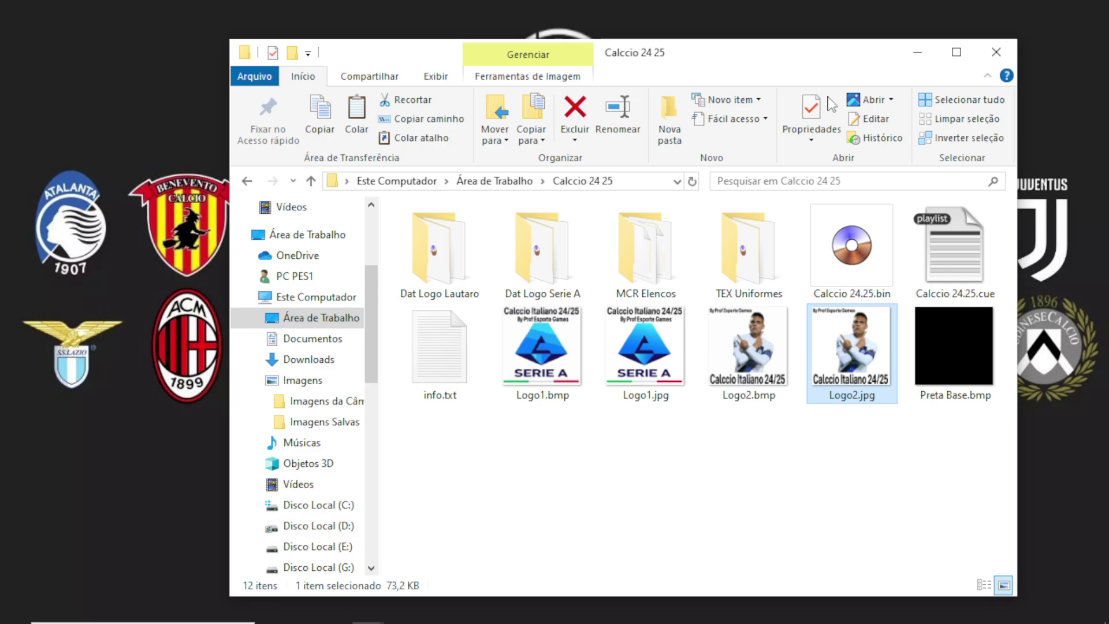
pyautogui.click(856, 247)
pyautogui.rightClick(860, 251)
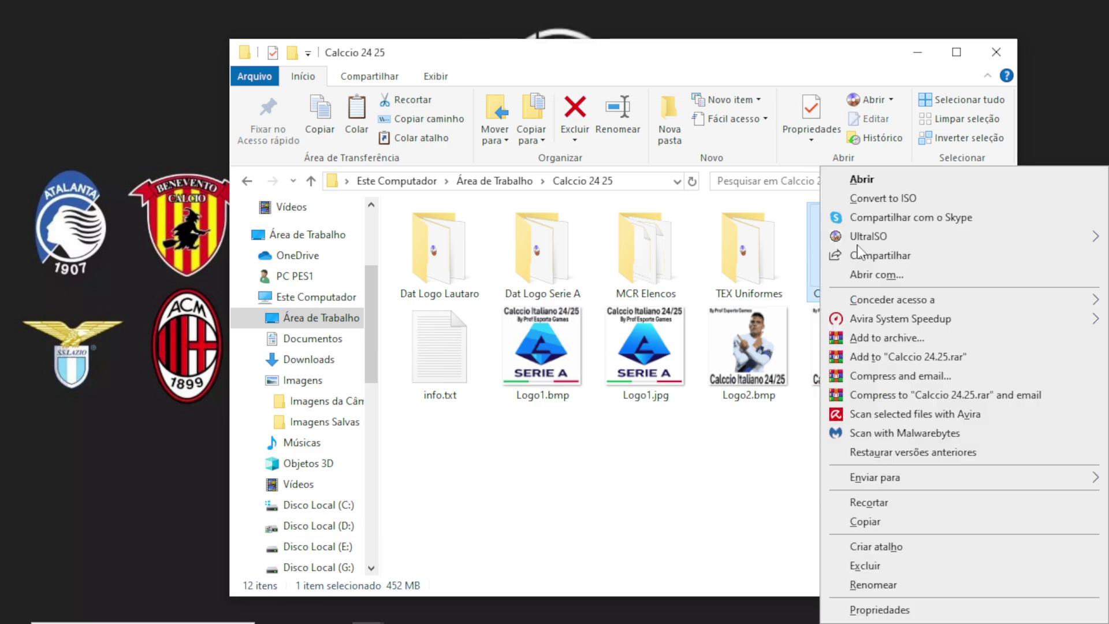
pyautogui.click(896, 523)
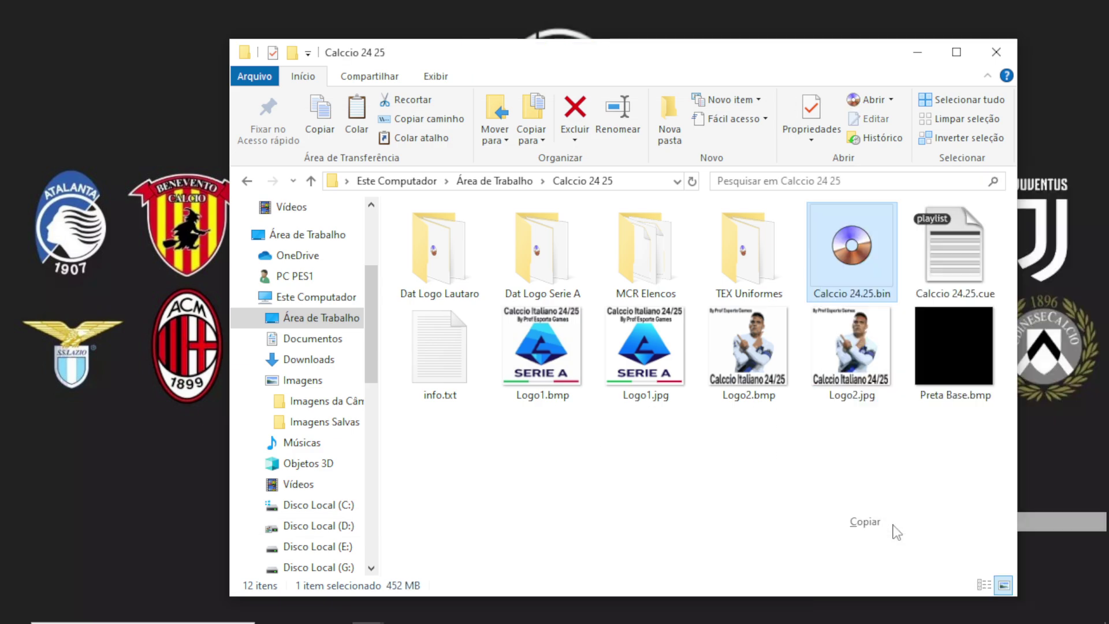
pyautogui.doubleClick(548, 262)
pyautogui.rightClick(575, 370)
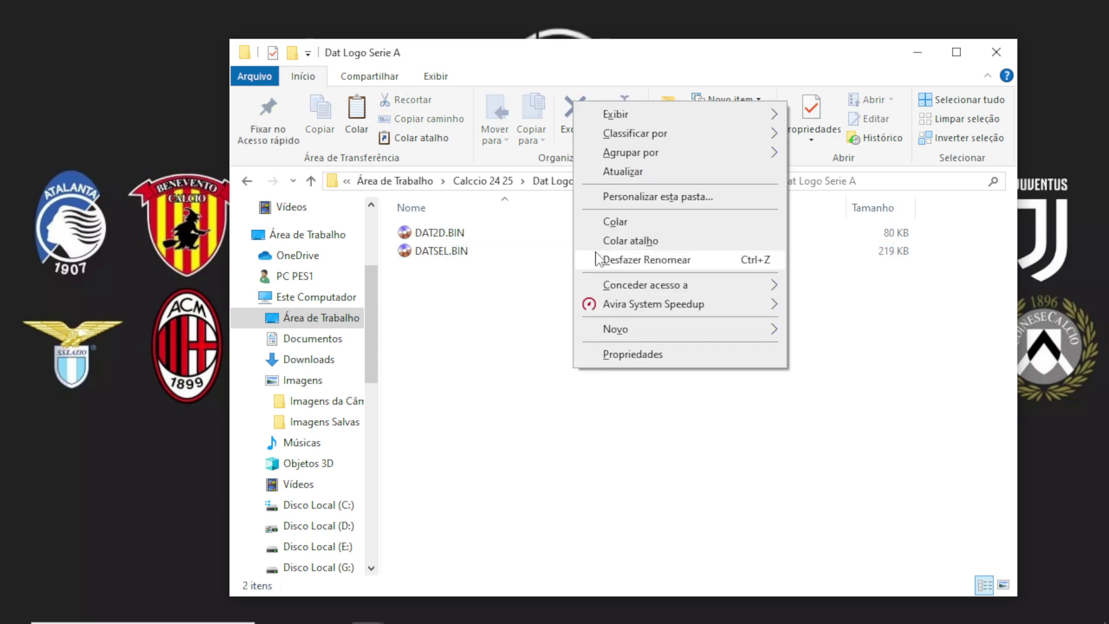
pyautogui.click(609, 225)
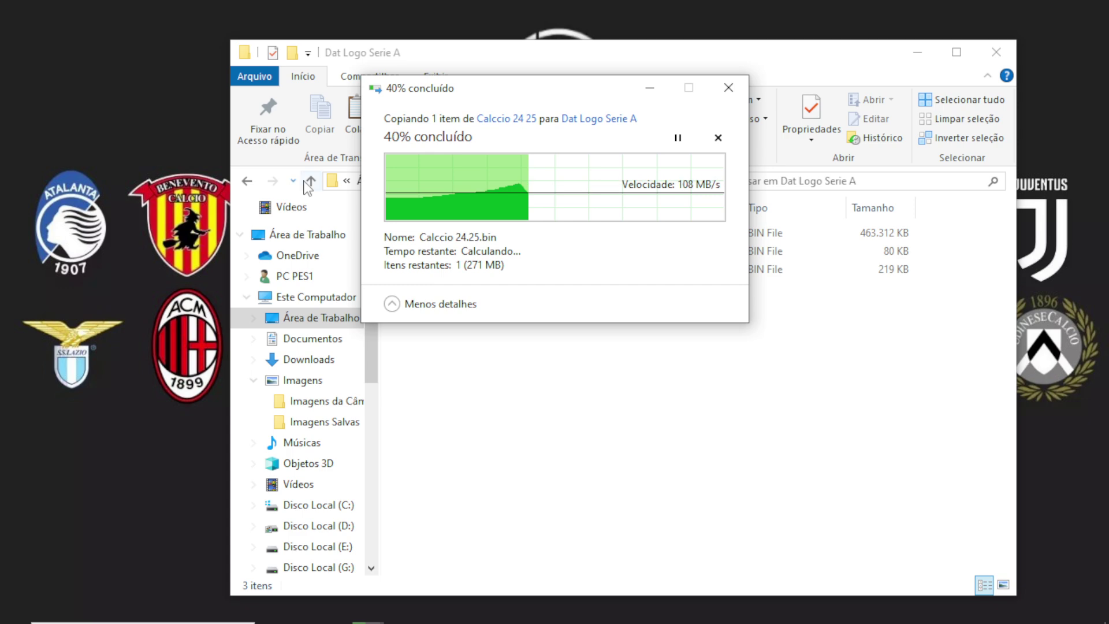
pyautogui.click(311, 182)
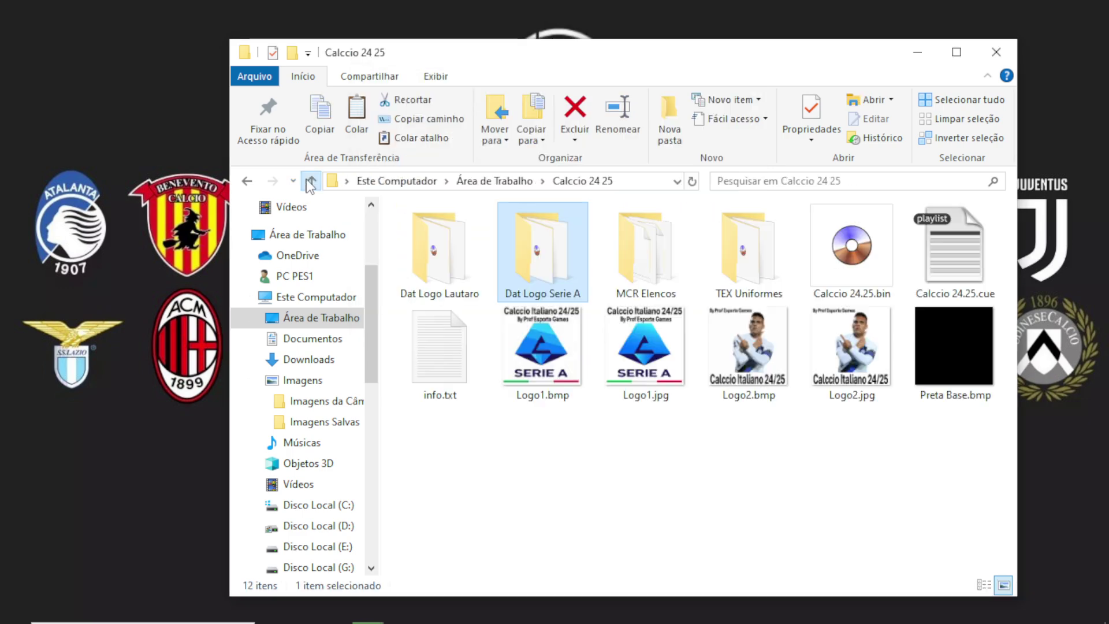
pyautogui.click(903, 58)
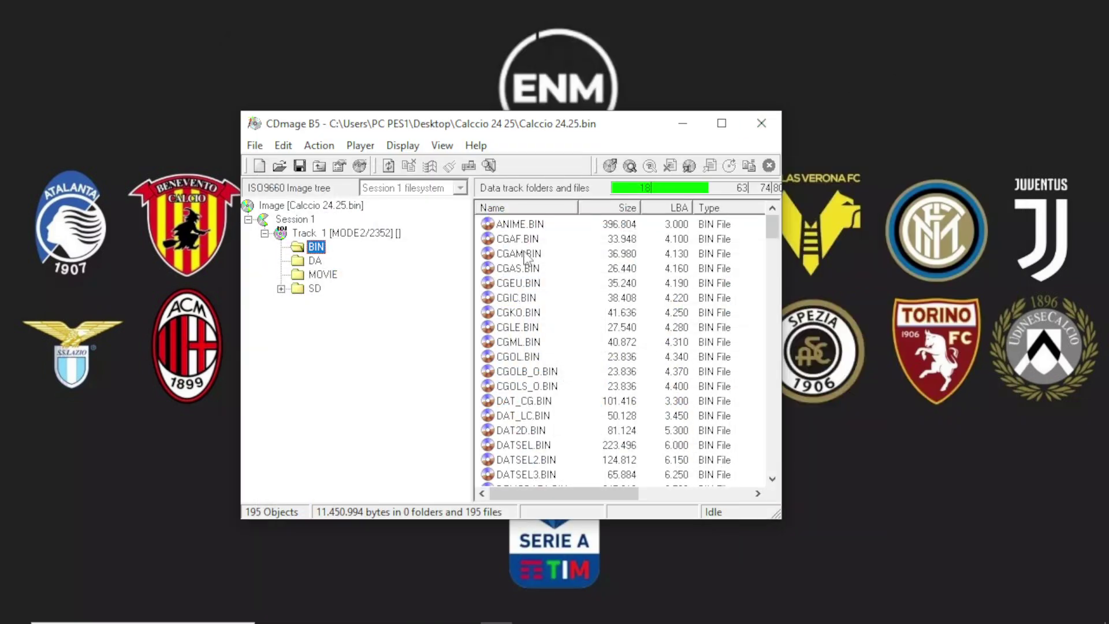
# - Import DAT2D.BIN from the Dat Logo Lautaro folder over DAT2D.BIN in the disc image
pyautogui.click(537, 430)
pyautogui.click(710, 166)
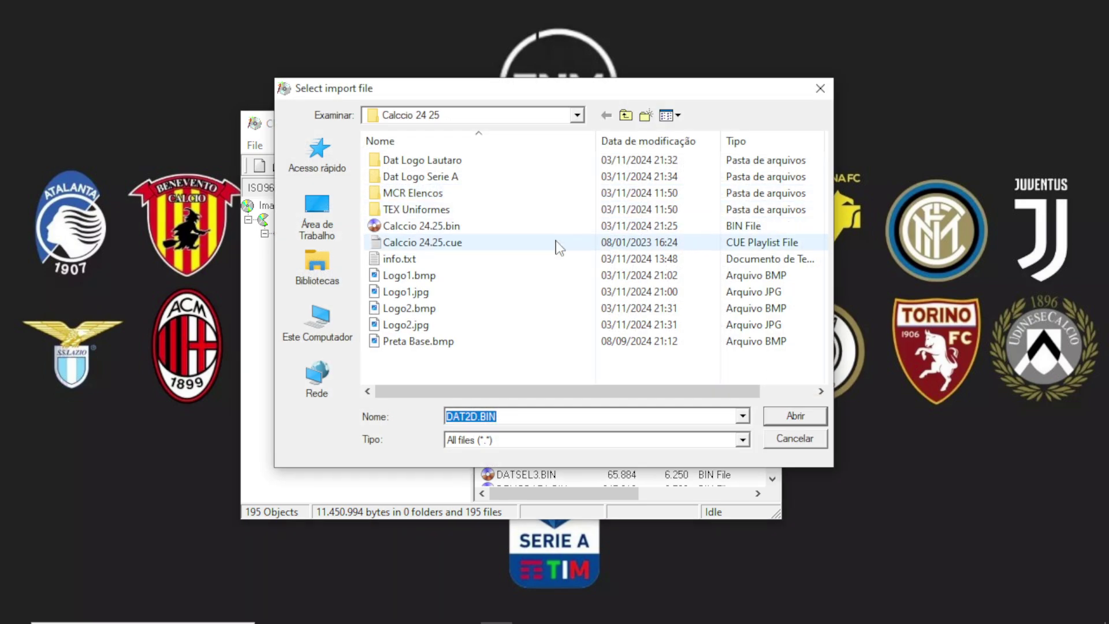
pyautogui.click(424, 166)
pyautogui.doubleClick(425, 166)
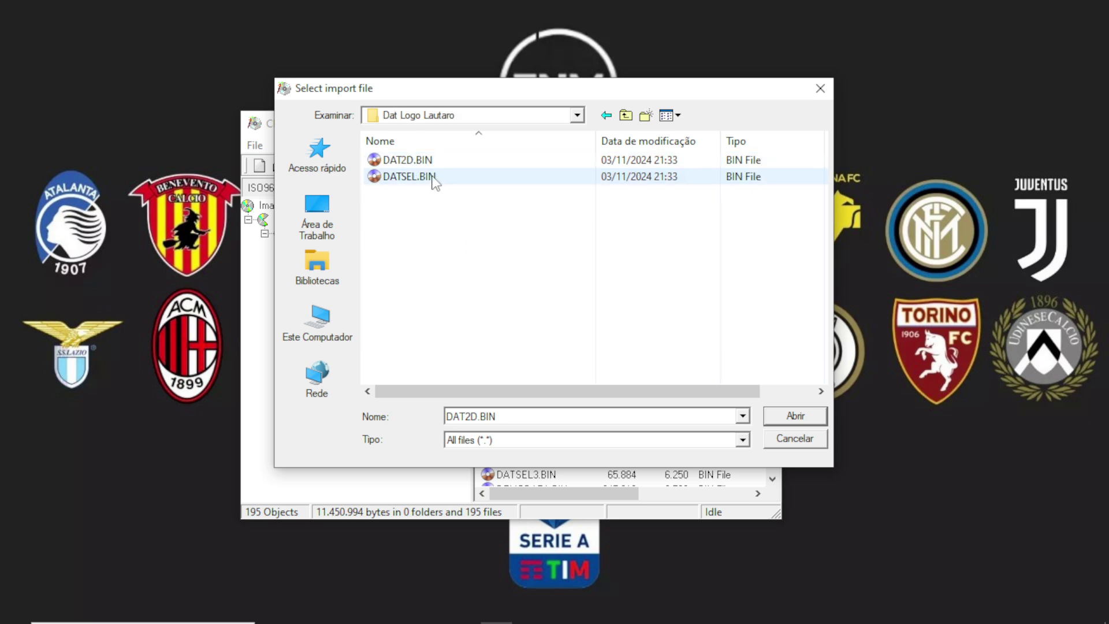
pyautogui.doubleClick(428, 161)
pyautogui.click(554, 343)
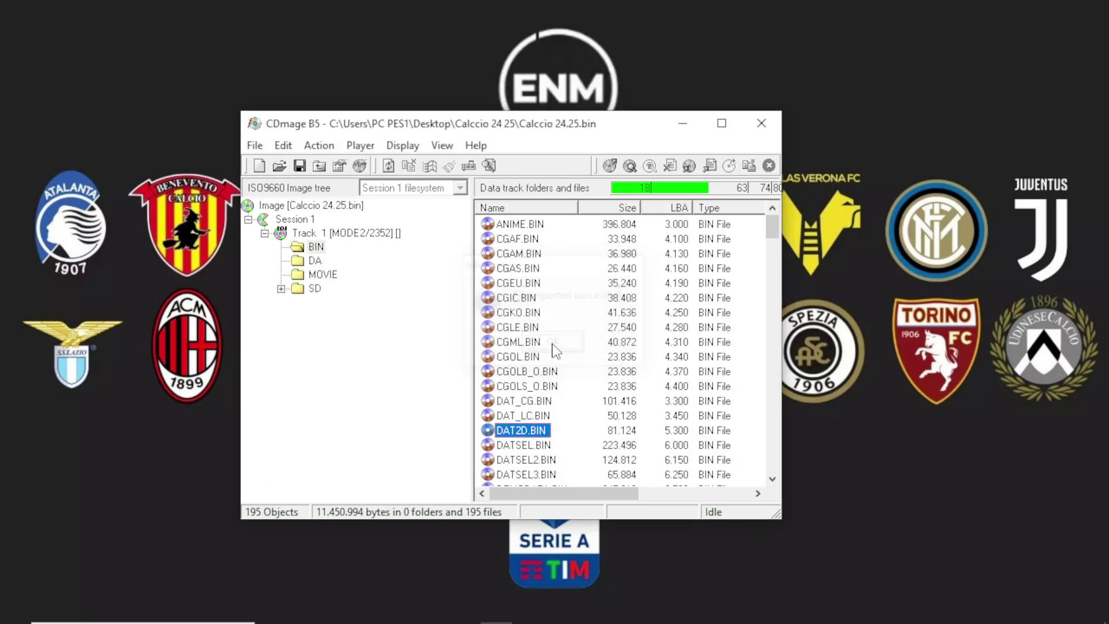
# - Import DATSEL.BIN from the Dat Logo Lautaro folder over DATSEL.BIN in the disc image and close CDmage
pyautogui.click(548, 445)
pyautogui.click(715, 172)
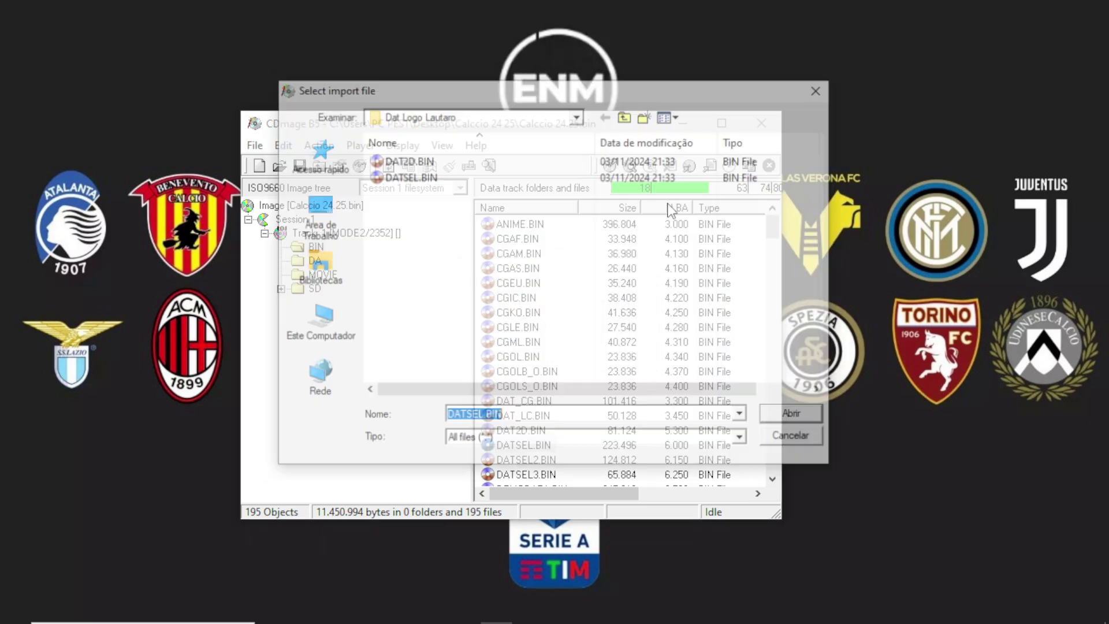
pyautogui.click(407, 178)
pyautogui.doubleClick(408, 178)
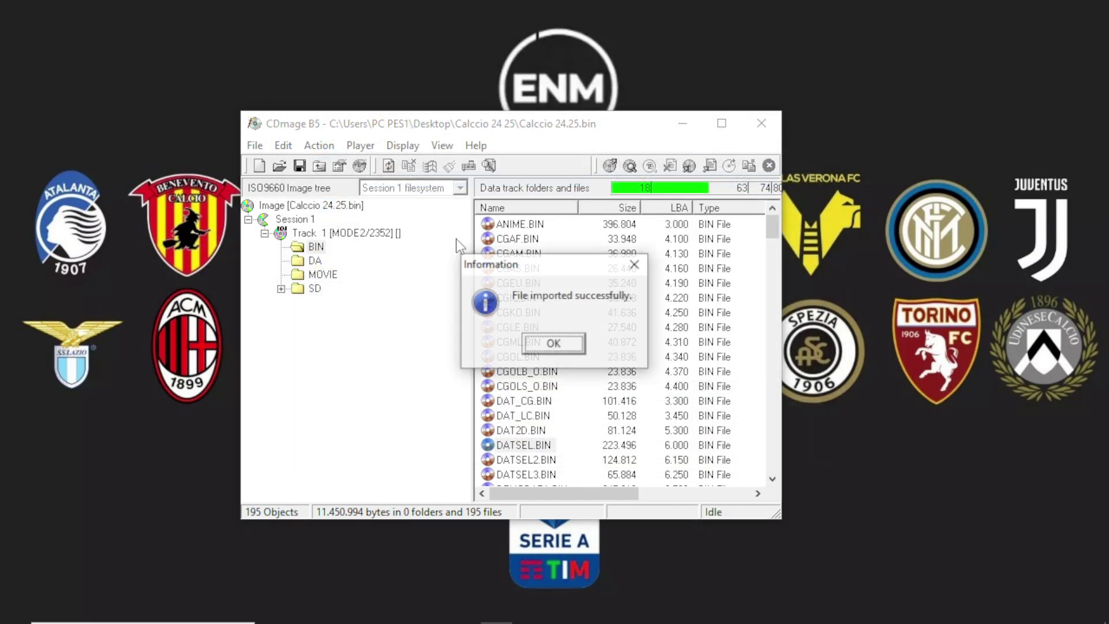
pyautogui.click(554, 345)
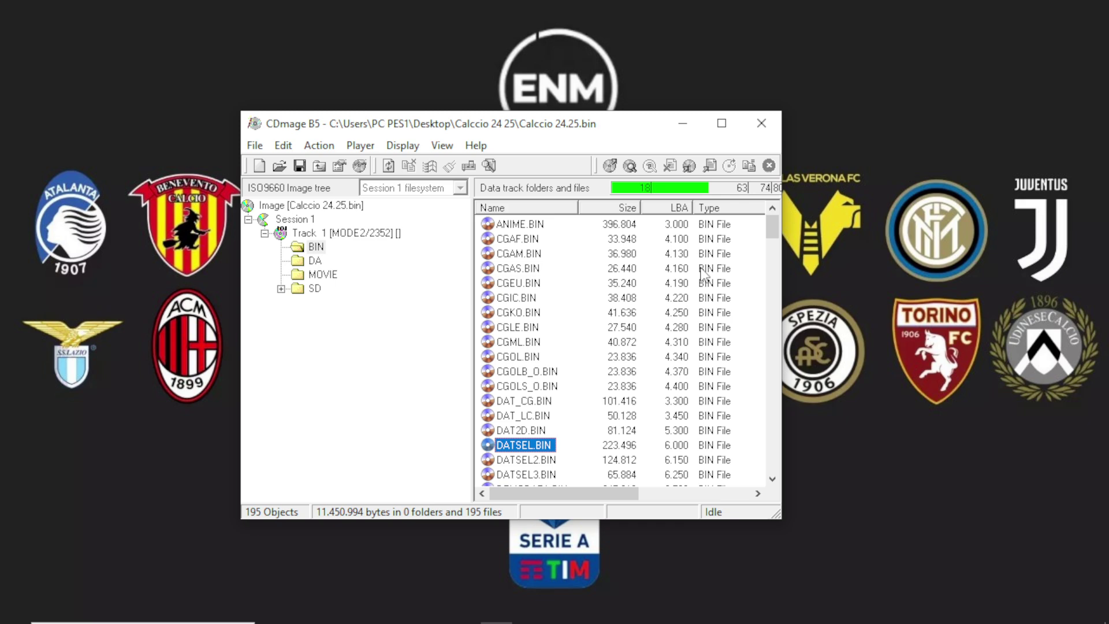
pyautogui.click(762, 123)
# - Go to the desktop folder in the file explorer and launch the DuckStation emulator
pyautogui.moveTo(386, 604)
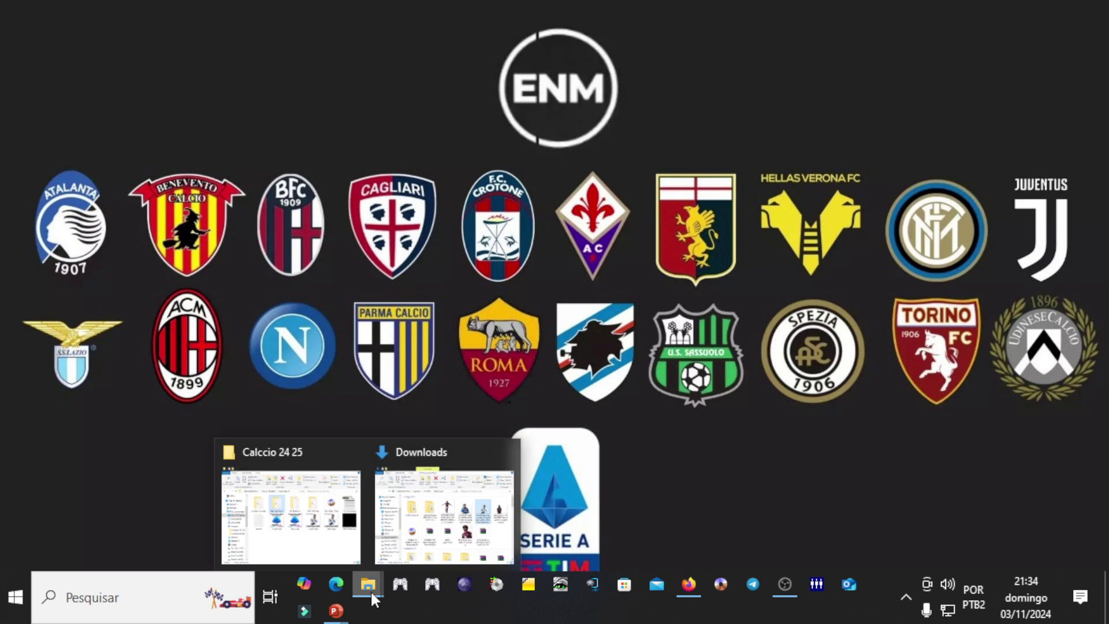
pyautogui.click(444, 509)
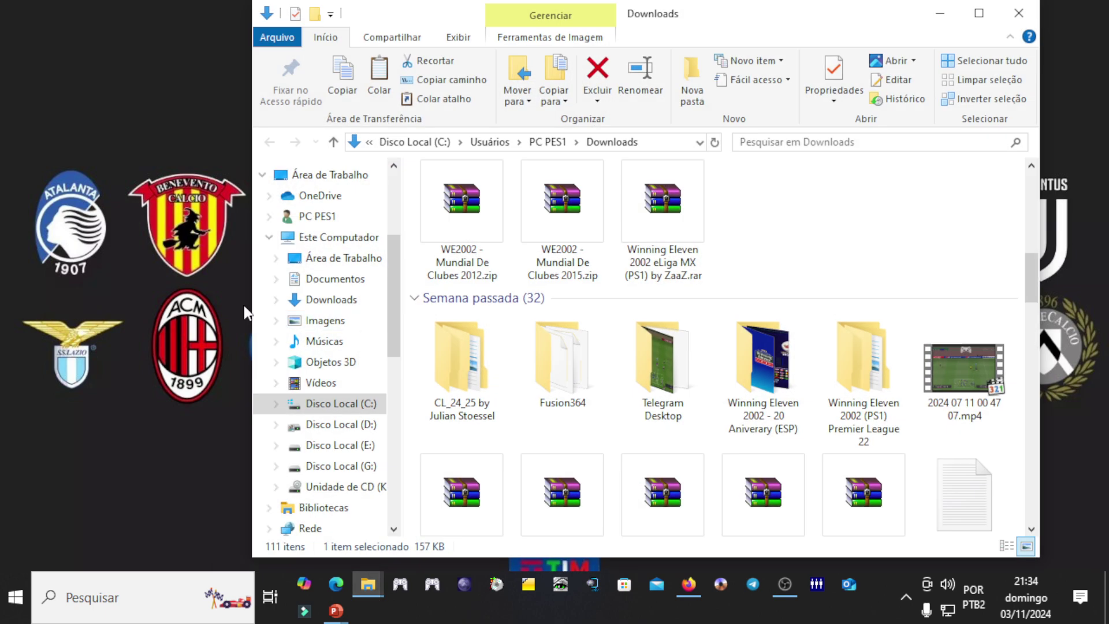
pyautogui.click(343, 258)
pyautogui.doubleClick(701, 262)
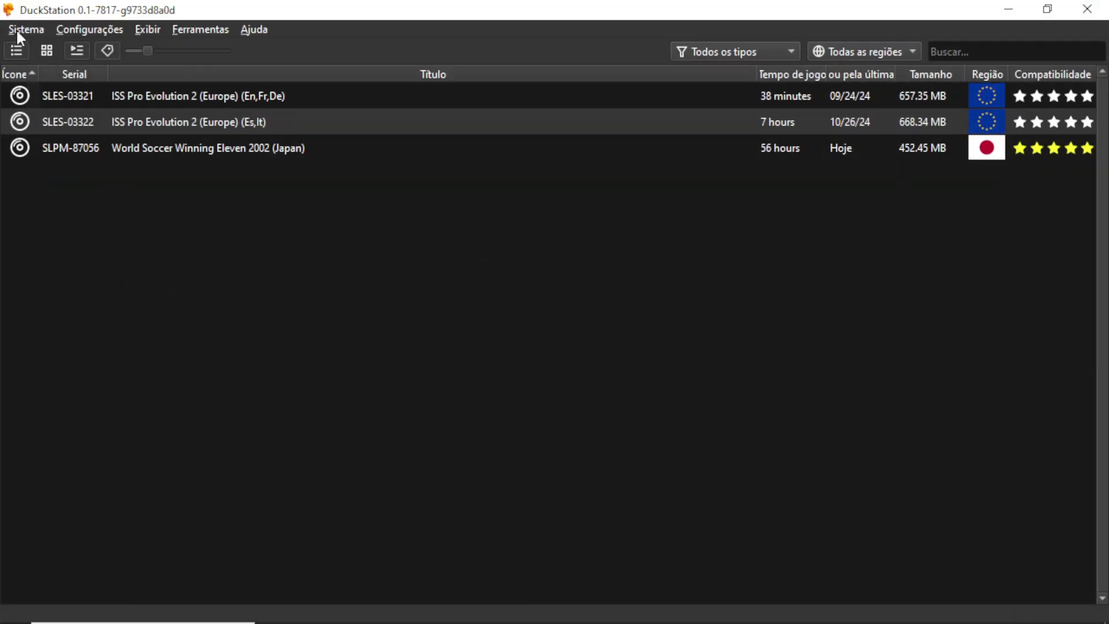
# - Start the disc image Calccio 24.25.bin from the Calccio 24 25 folder on the desktop
pyautogui.click(17, 29)
pyautogui.click(12, 28)
pyautogui.click(26, 29)
pyautogui.click(47, 50)
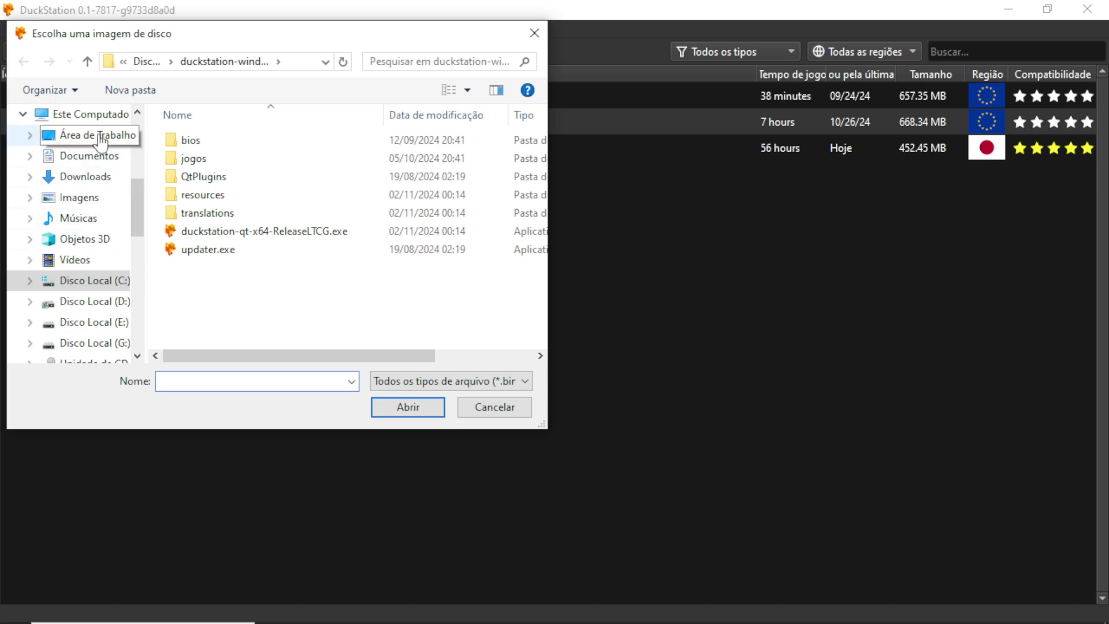
pyautogui.click(92, 135)
pyautogui.click(465, 263)
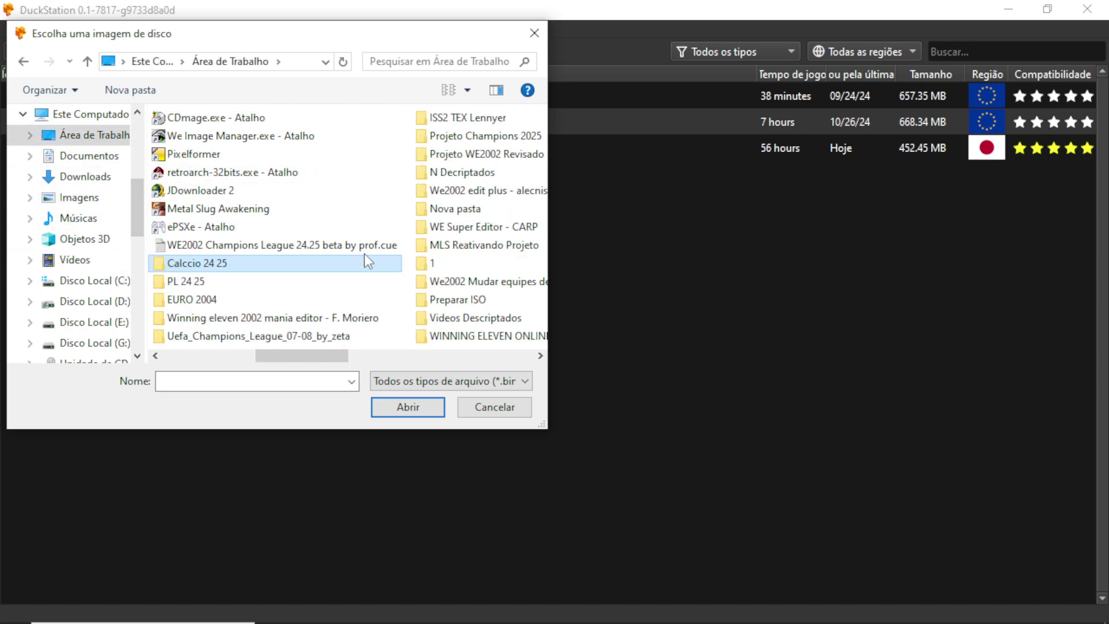
pyautogui.doubleClick(206, 260)
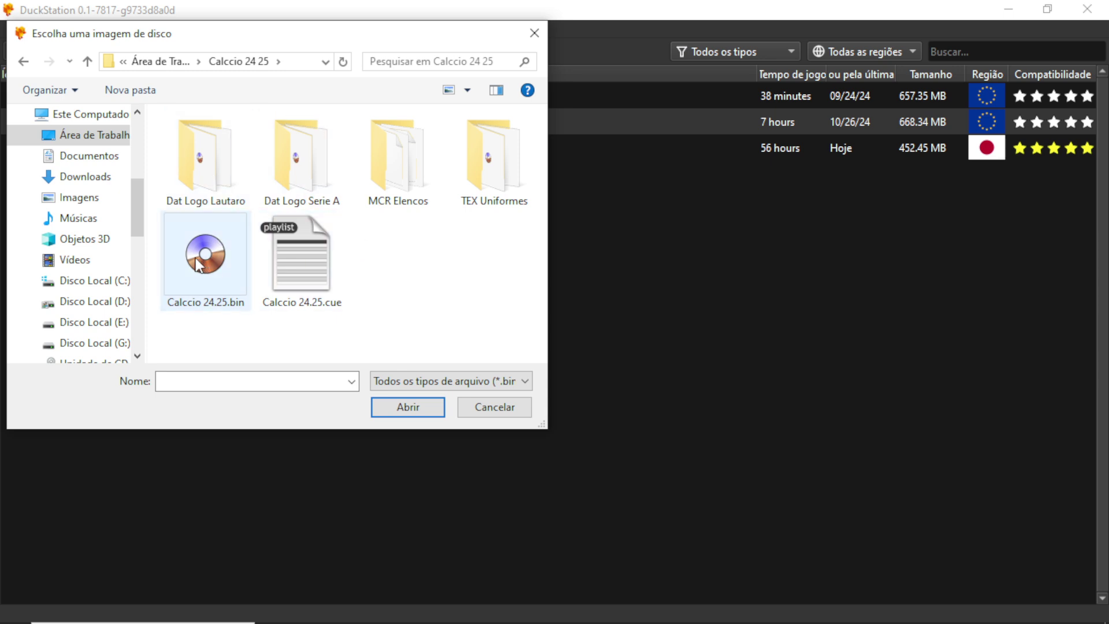
pyautogui.doubleClick(203, 257)
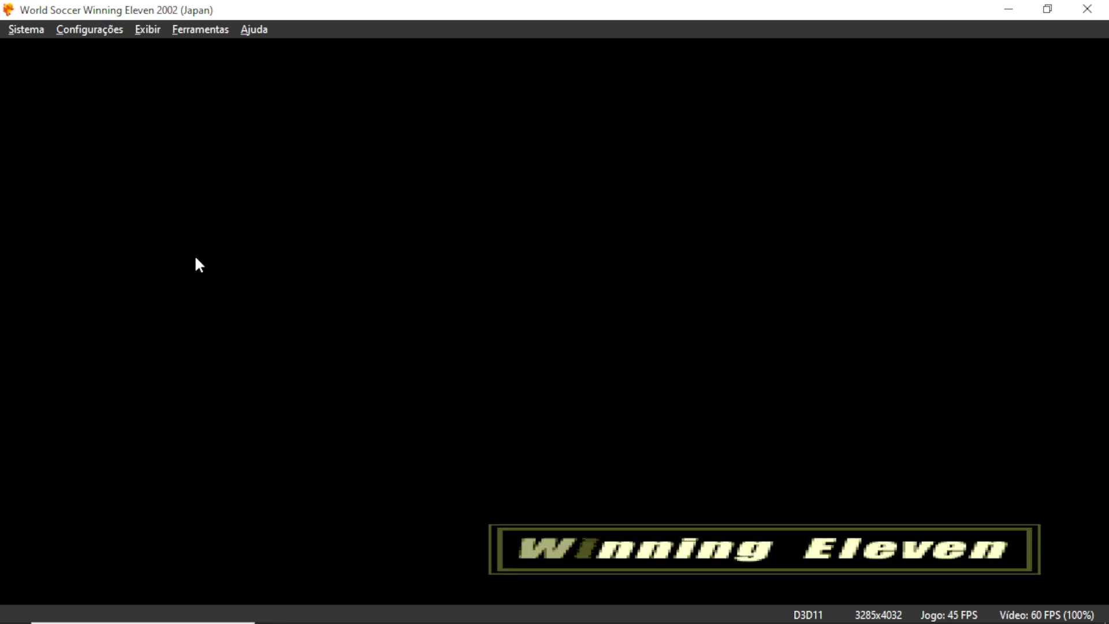
# - Advance through the controller assignment to the team selection screen to check the replaced menu logo
pyautogui.press('Return')
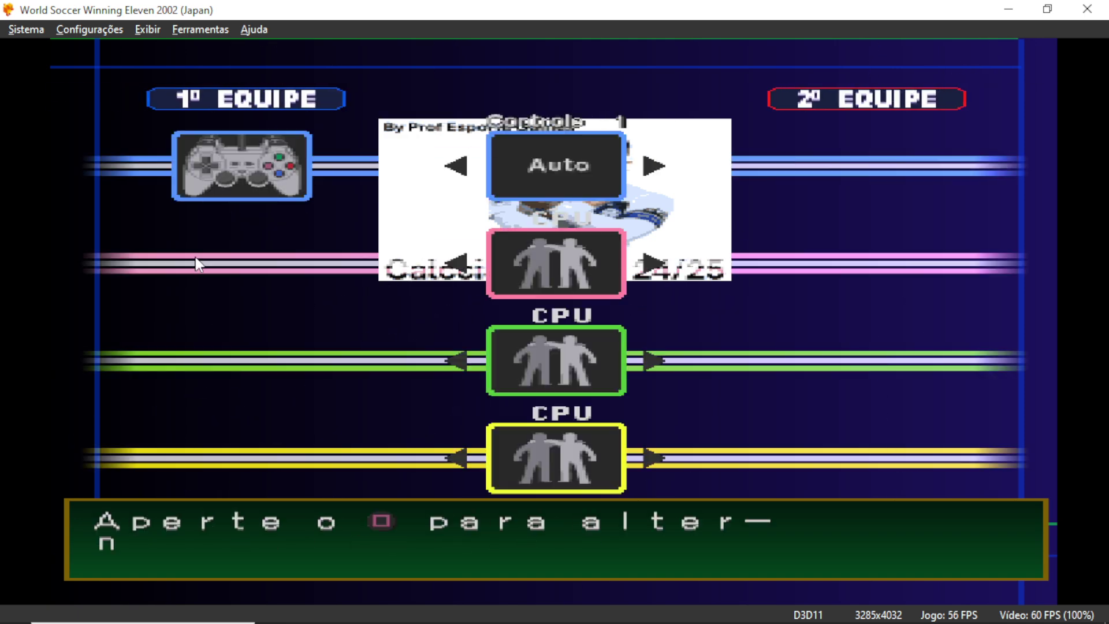
pyautogui.press('Return')
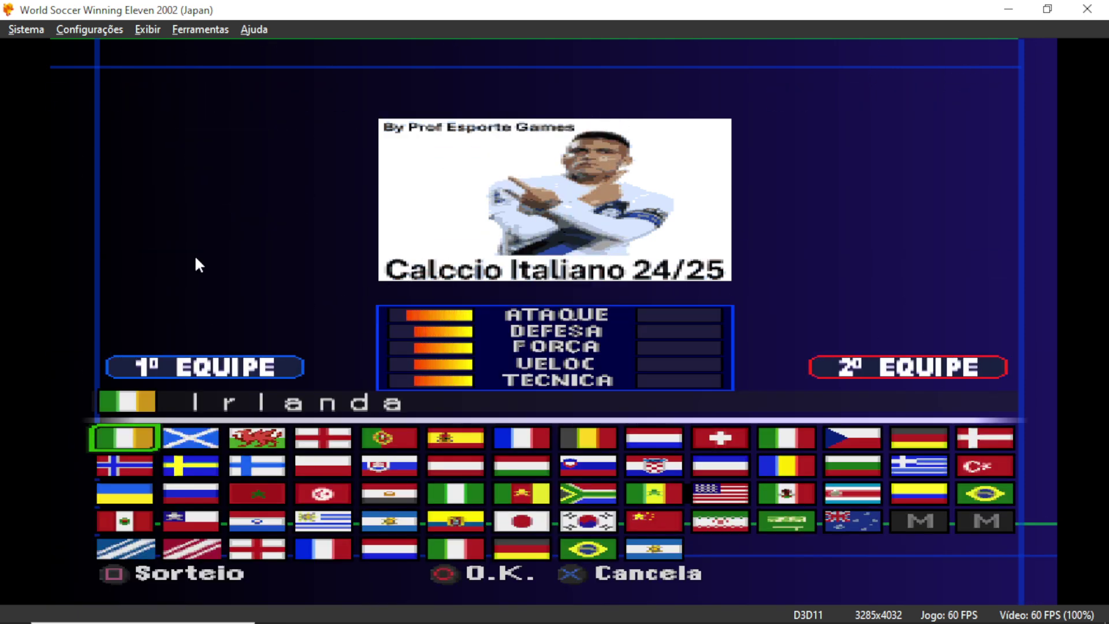